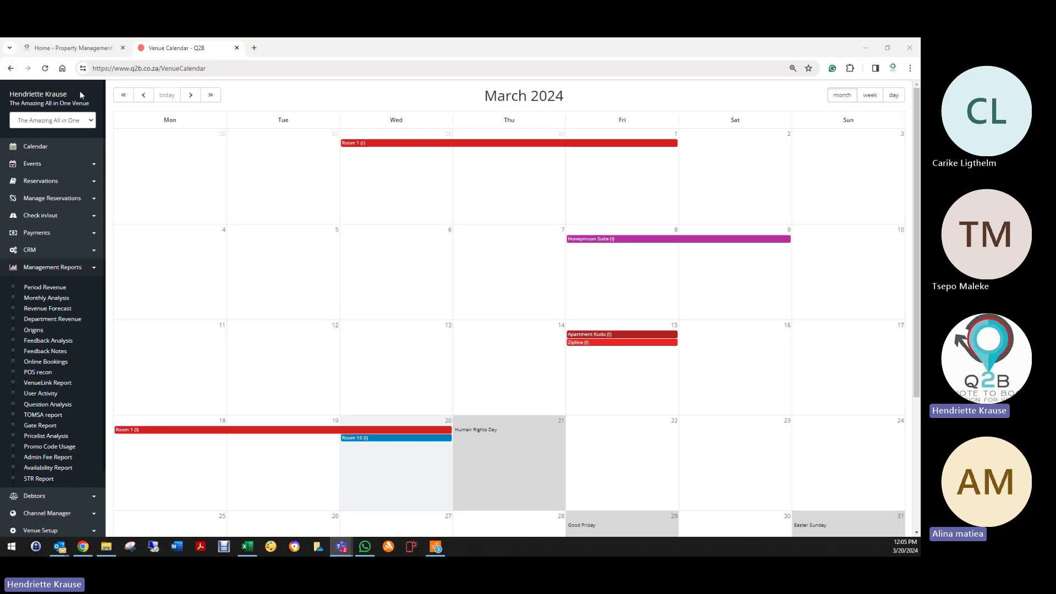
Step: Open the Period Revenue report and pick 1 March to 20 March 2024 as its dates
{"action": "left_click", "coordinate": [45, 287]}
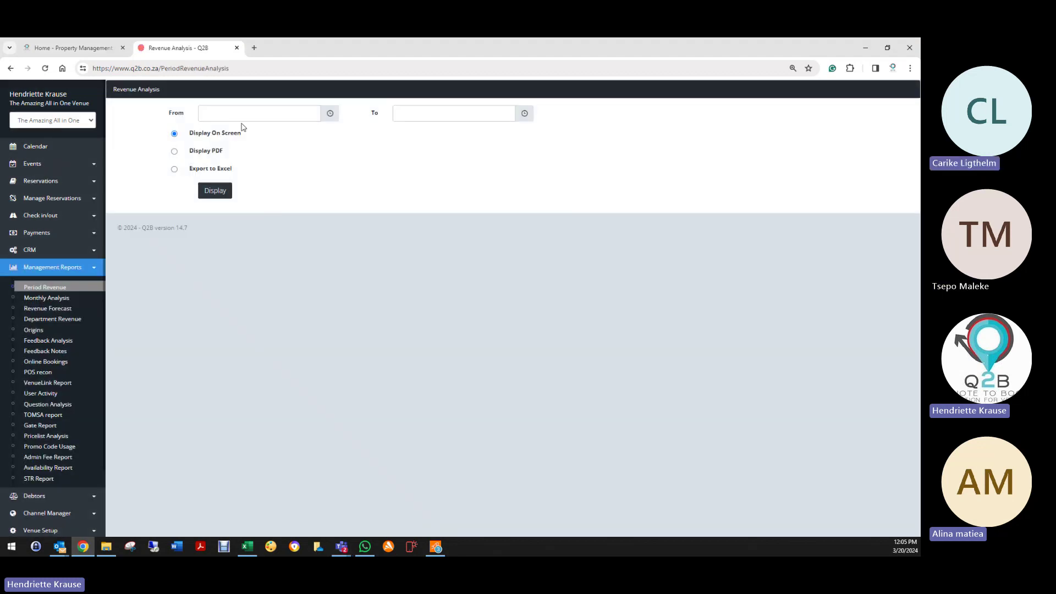
{"action": "left_click", "coordinate": [243, 114]}
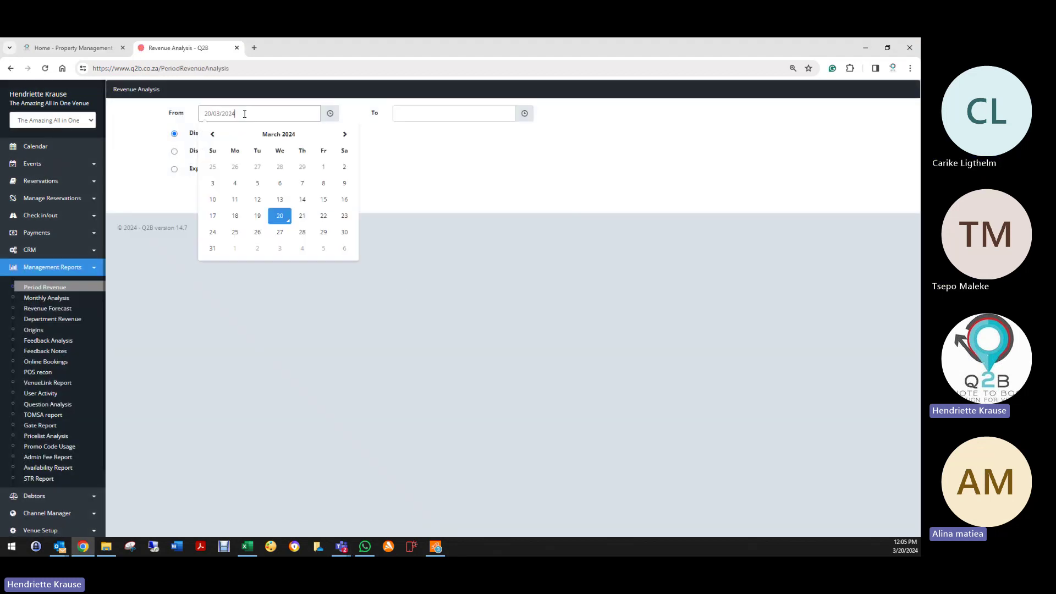
{"action": "left_click", "coordinate": [323, 167]}
{"action": "left_click", "coordinate": [420, 113]}
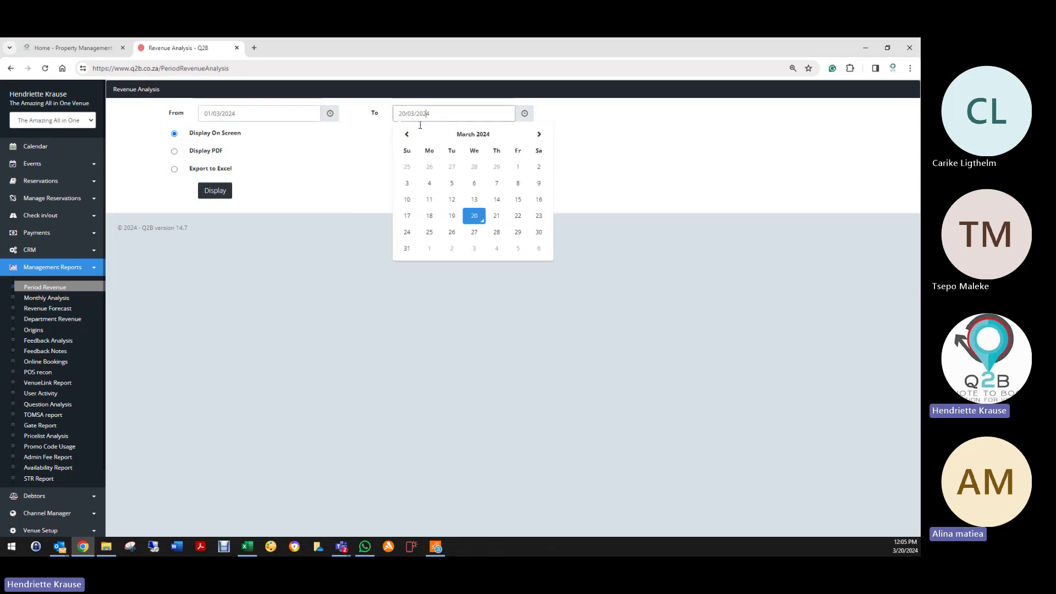
{"action": "left_click", "coordinate": [476, 217]}
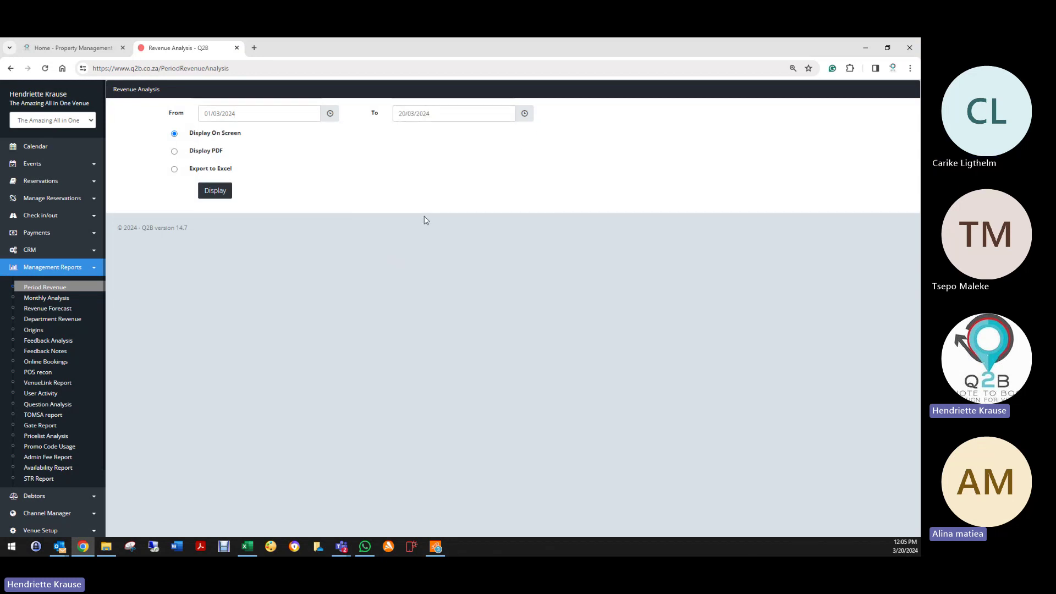
{"action": "left_click", "coordinate": [478, 116]}
Step: Change the end date to 31/03/2024, display the report on screen and close the POS Error notice
{"action": "left_click", "coordinate": [410, 250]}
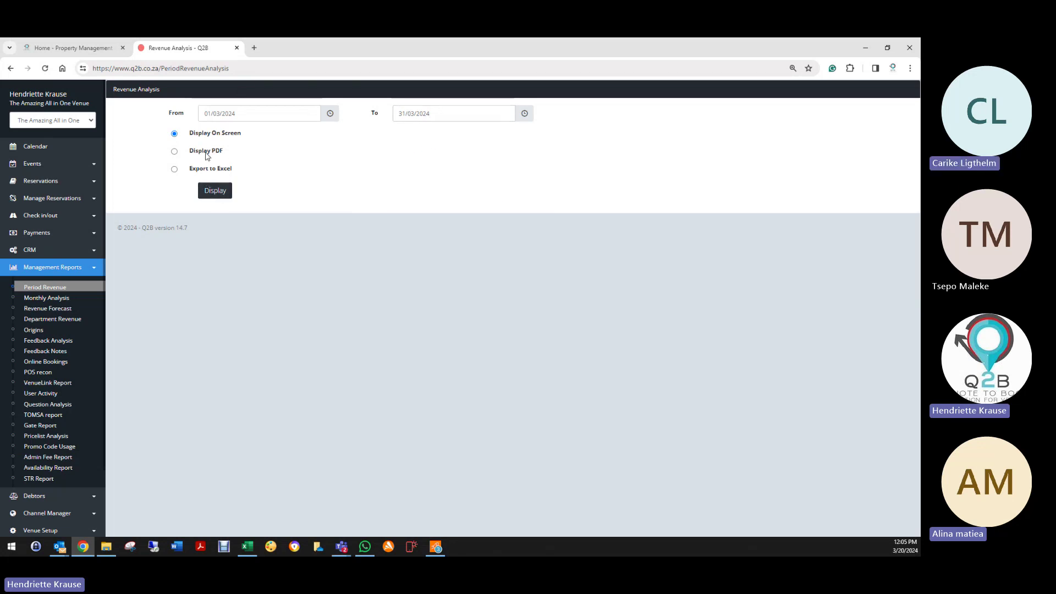
{"action": "left_click", "coordinate": [218, 192]}
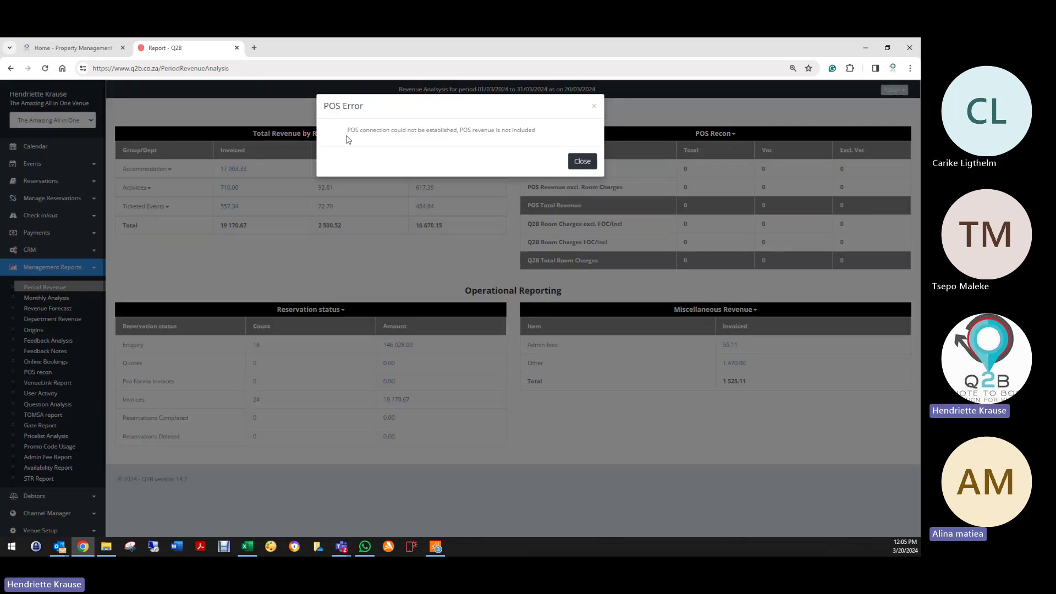
{"action": "left_click", "coordinate": [584, 162]}
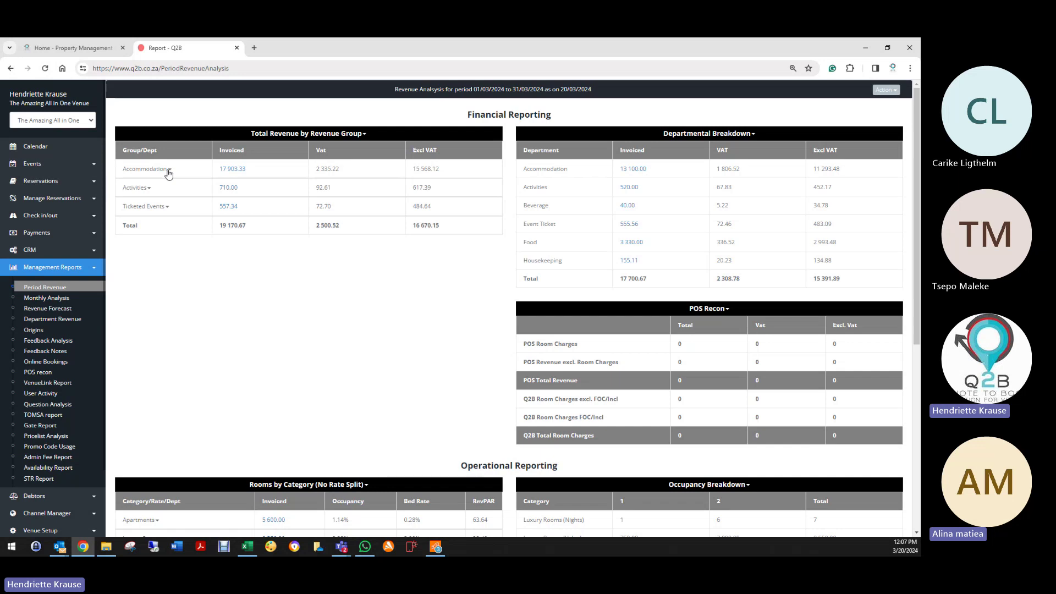
Step: Review the Accommodation breakdown, then export its 17 903.33 invoiced reservations to Excel
{"action": "left_click", "coordinate": [170, 171]}
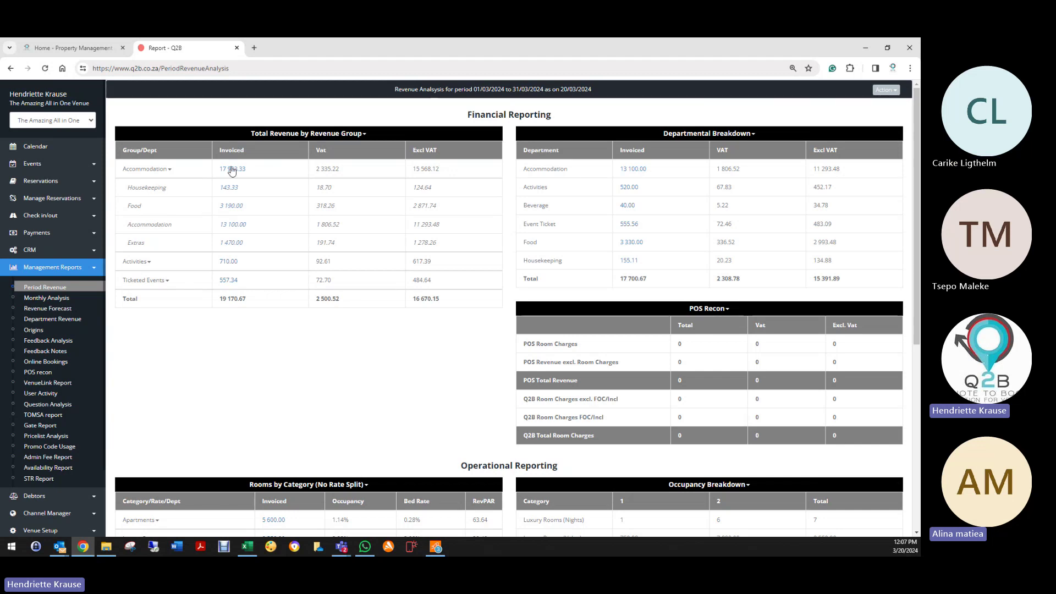
{"action": "left_click", "coordinate": [170, 170]}
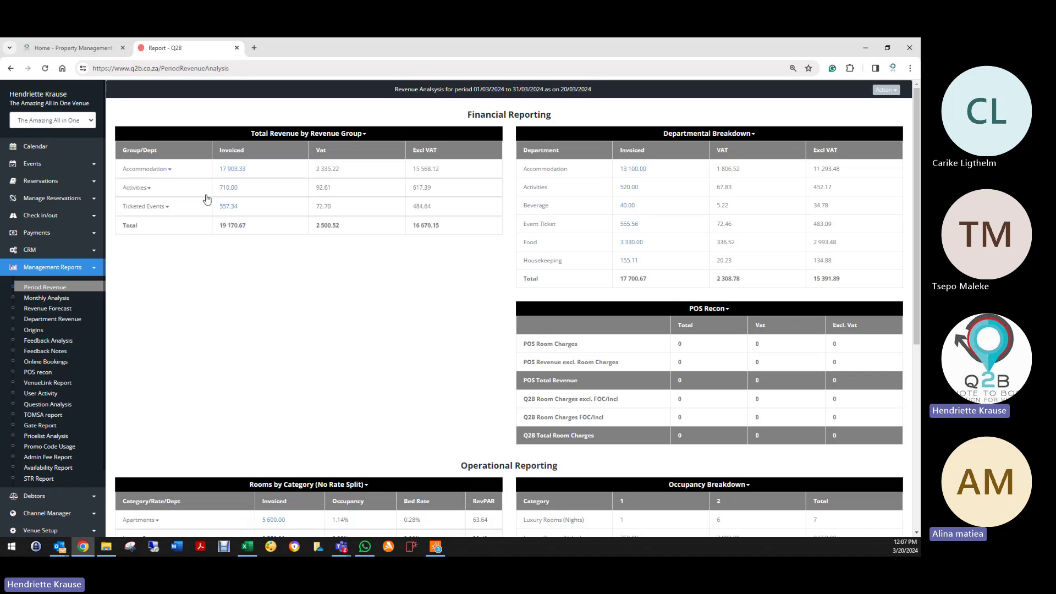
{"action": "left_click", "coordinate": [230, 172]}
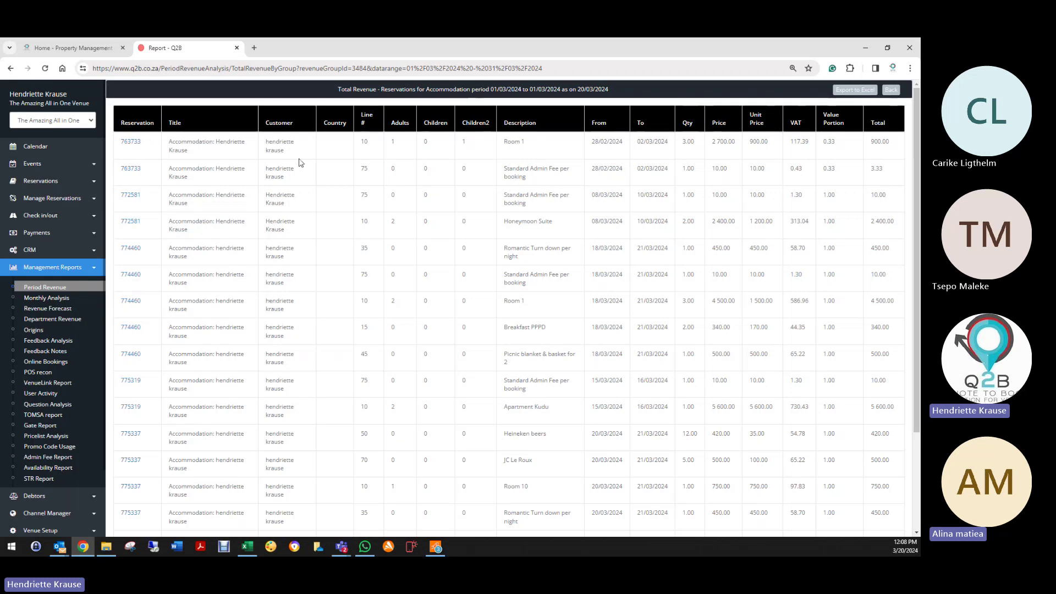
{"action": "scroll", "coordinate": [285, 317], "scroll_direction": "down", "scroll_amount": 3}
{"action": "scroll", "coordinate": [396, 421], "scroll_direction": "up", "scroll_amount": 3}
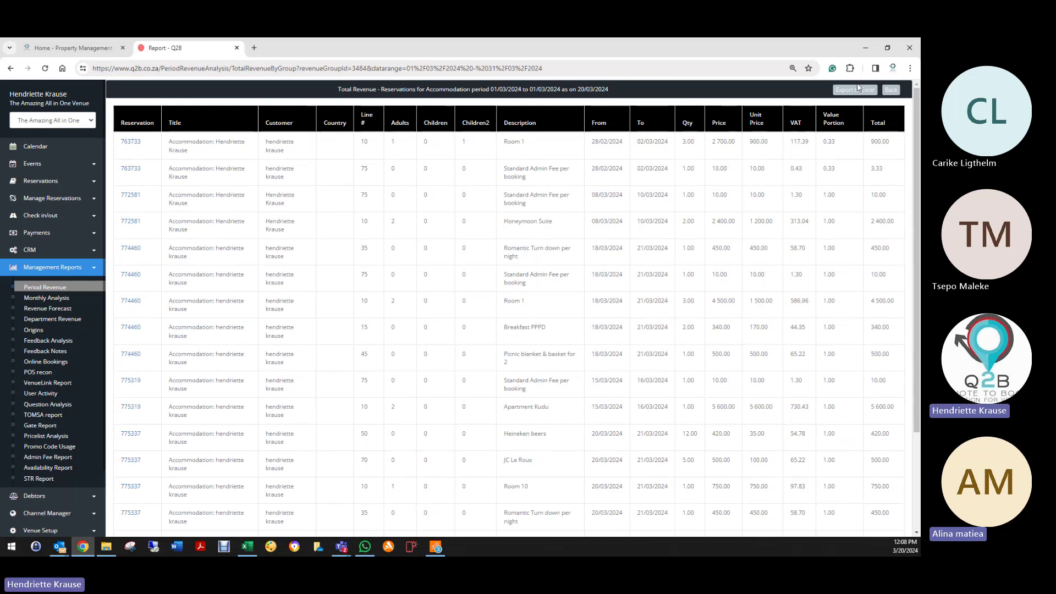
{"action": "left_click", "coordinate": [854, 92]}
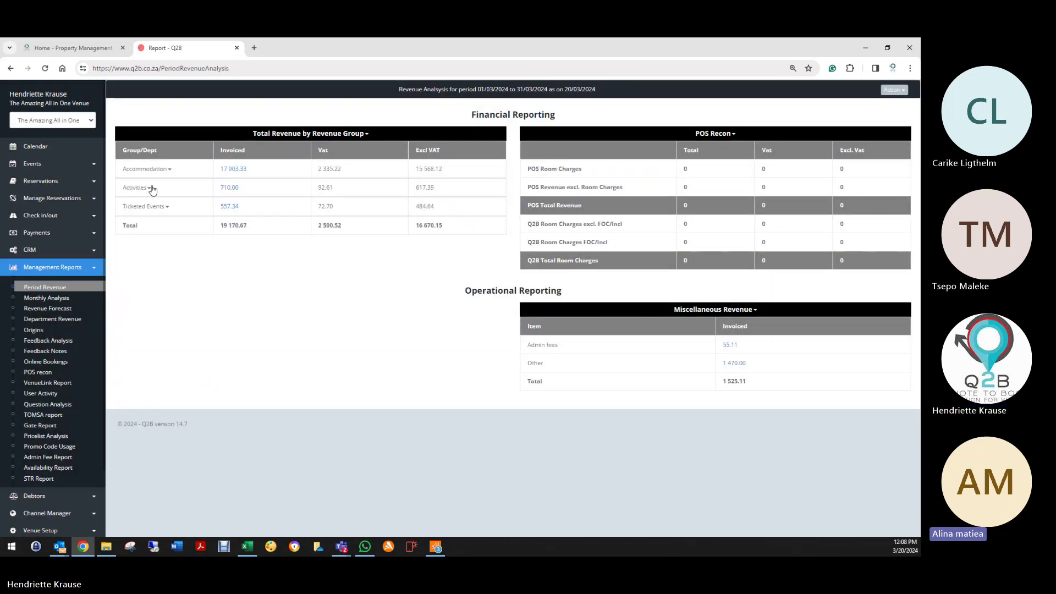
{"action": "left_click", "coordinate": [147, 188]}
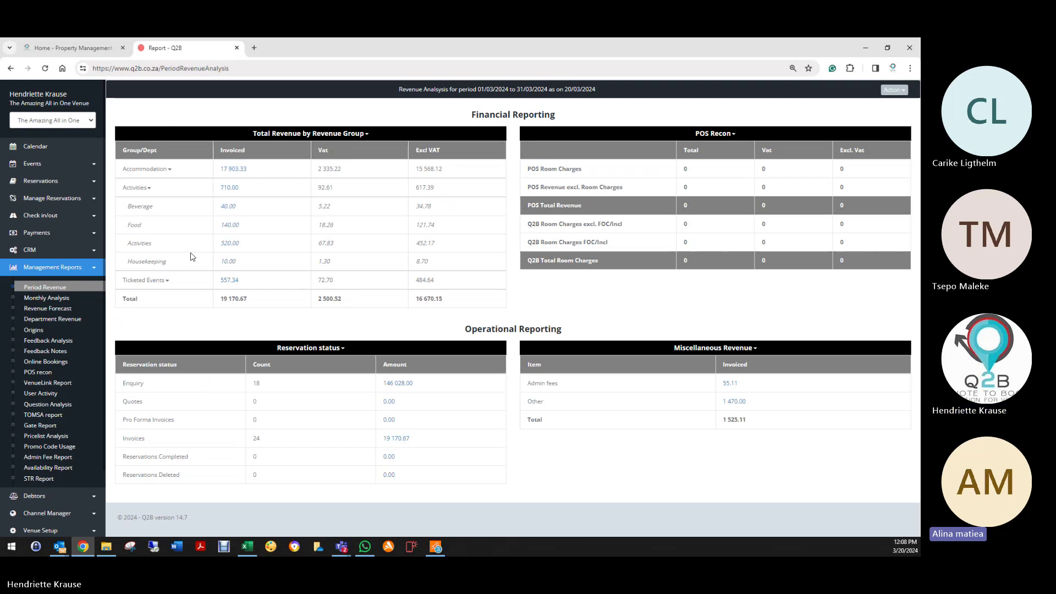
{"action": "left_click", "coordinate": [148, 189]}
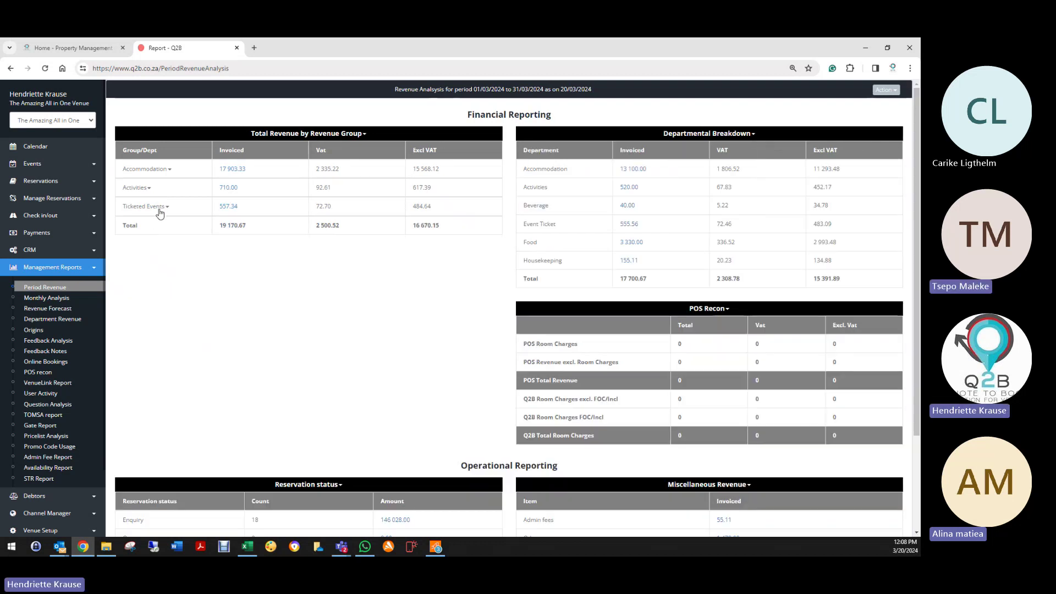
{"action": "left_click", "coordinate": [159, 209]}
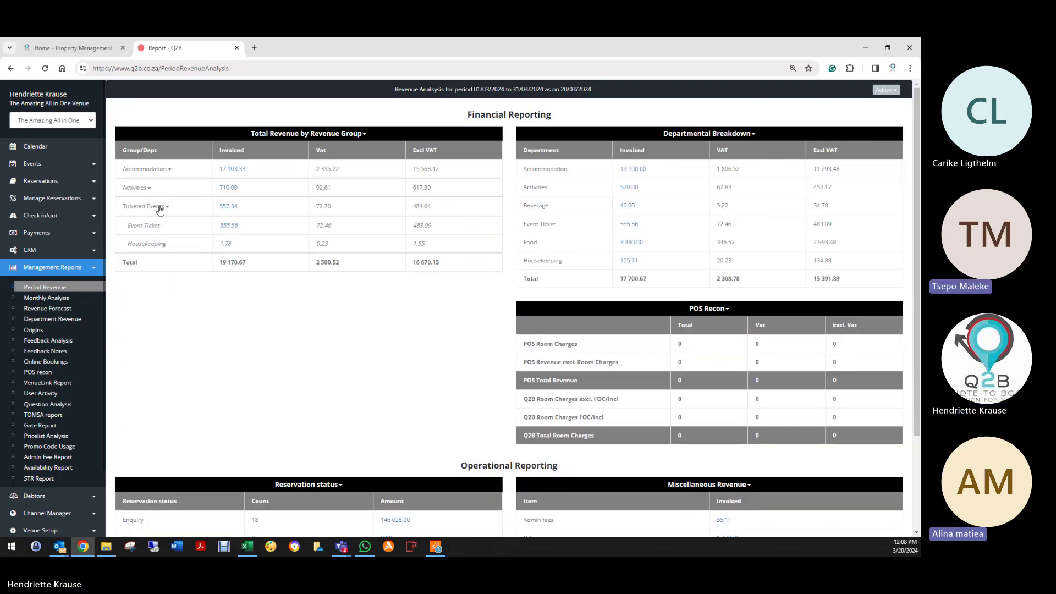
{"action": "left_click", "coordinate": [160, 209]}
{"action": "left_click", "coordinate": [144, 190]}
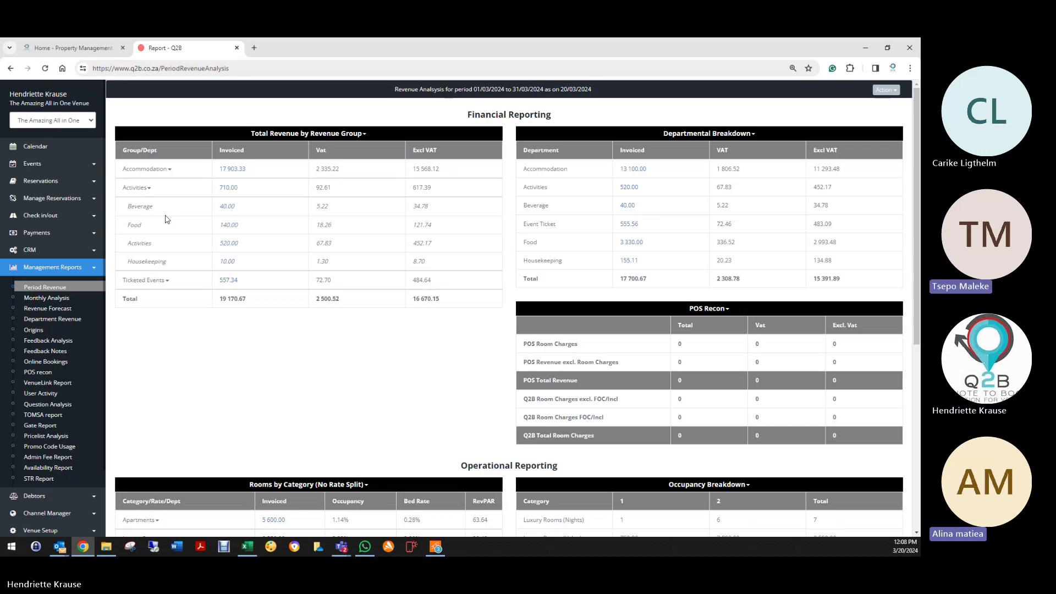
{"action": "left_click", "coordinate": [150, 189]}
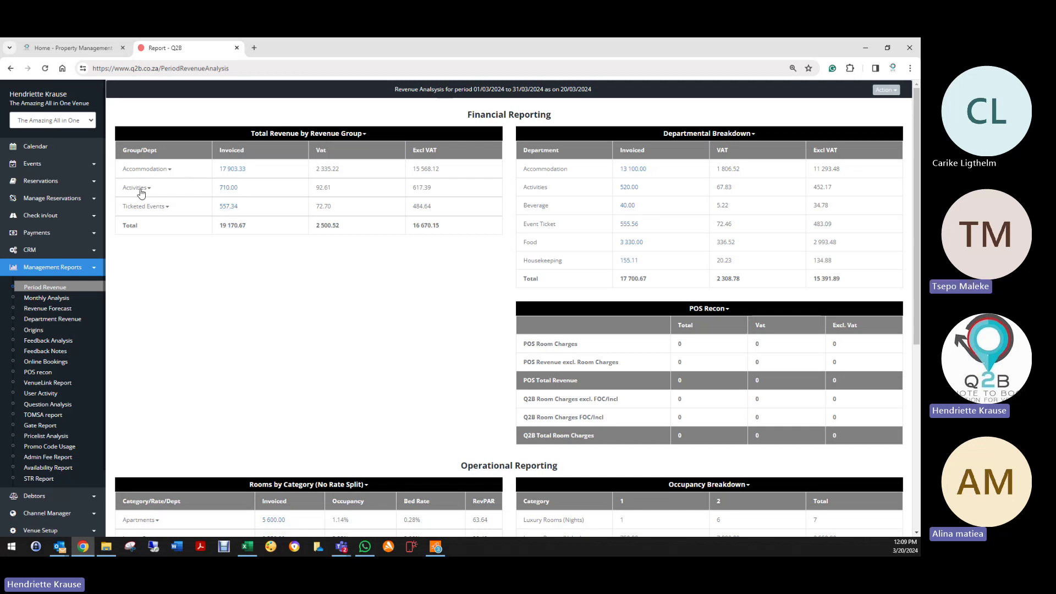
{"action": "left_click", "coordinate": [148, 189]}
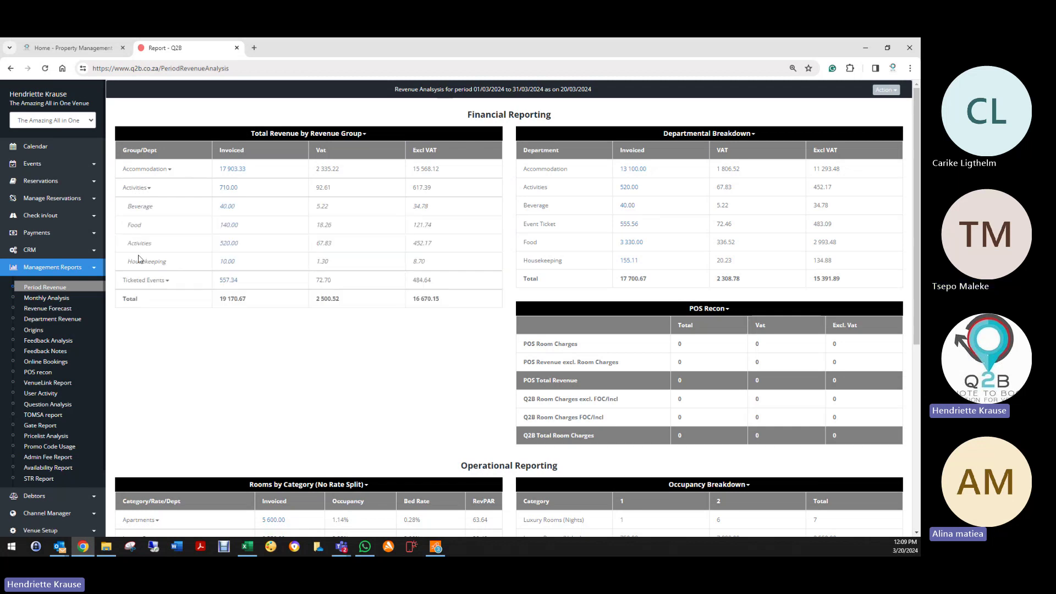
{"action": "left_click", "coordinate": [148, 189]}
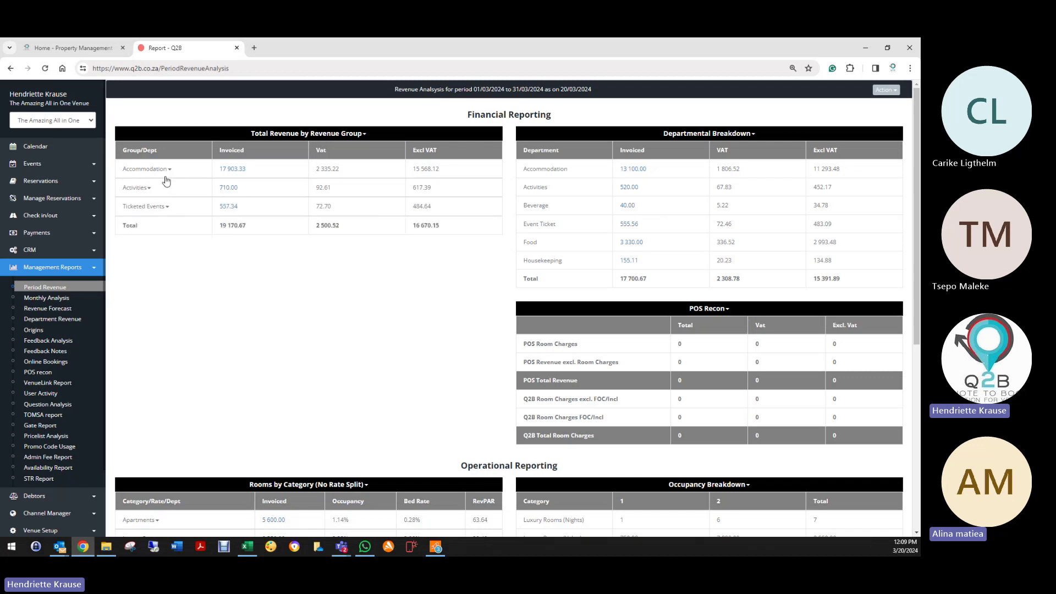
{"action": "left_click", "coordinate": [165, 175]}
Step: In Rooms by Category, check the Apartments rate split, then expand Luxury Rooms by rate
{"action": "scroll", "coordinate": [818, 282], "scroll_direction": "down", "scroll_amount": 1}
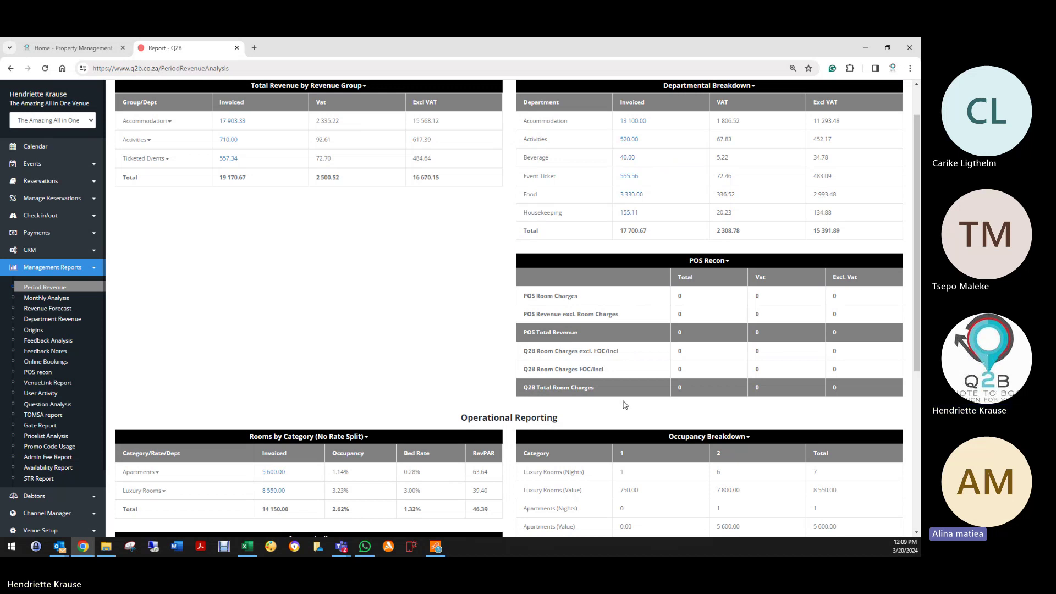
{"action": "scroll", "coordinate": [625, 405], "scroll_direction": "down", "scroll_amount": 4}
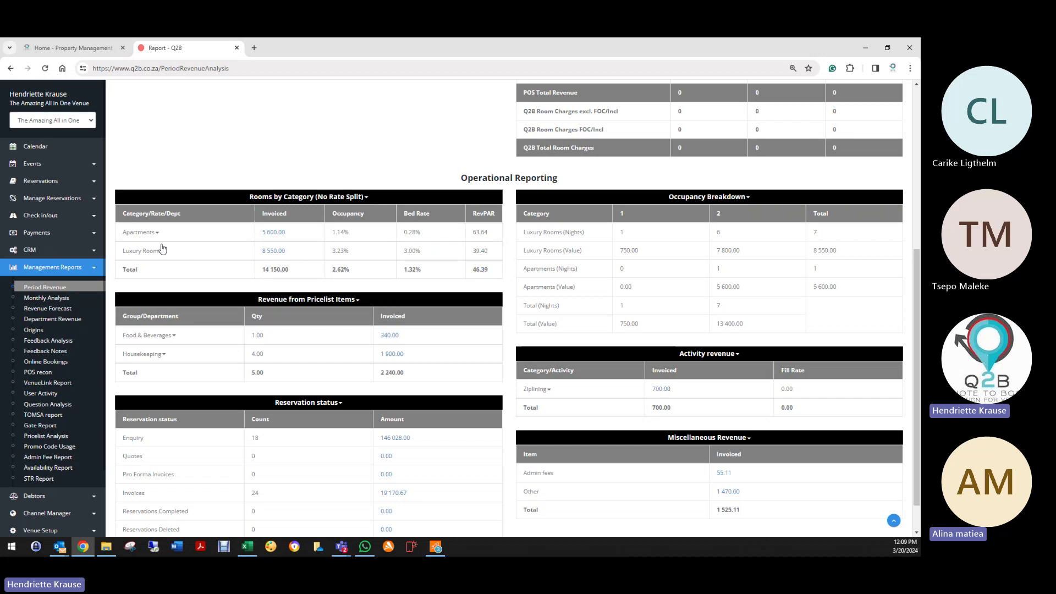
{"action": "left_click", "coordinate": [365, 199]}
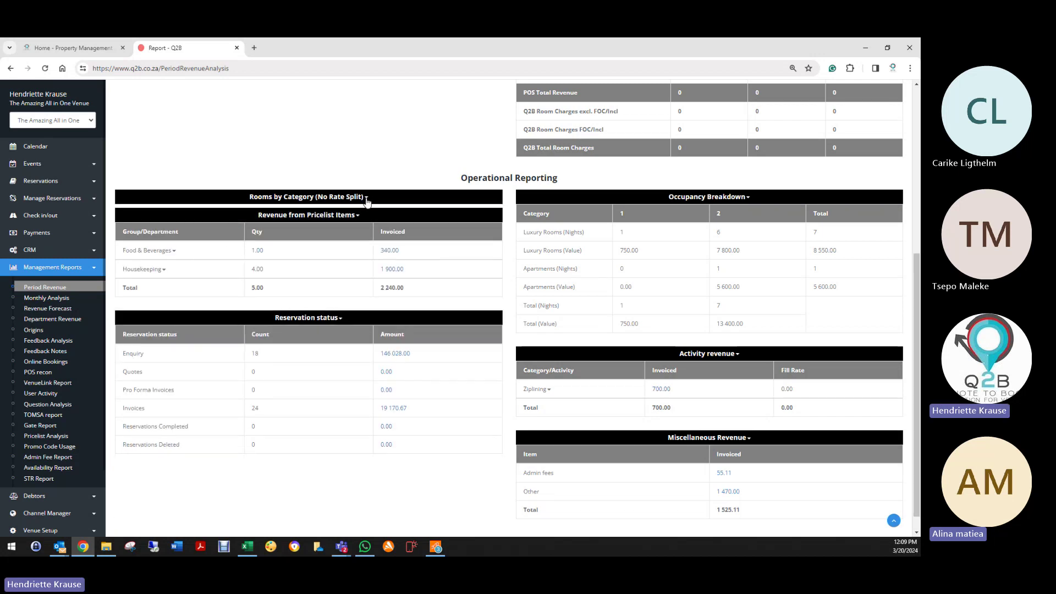
{"action": "left_click", "coordinate": [366, 199]}
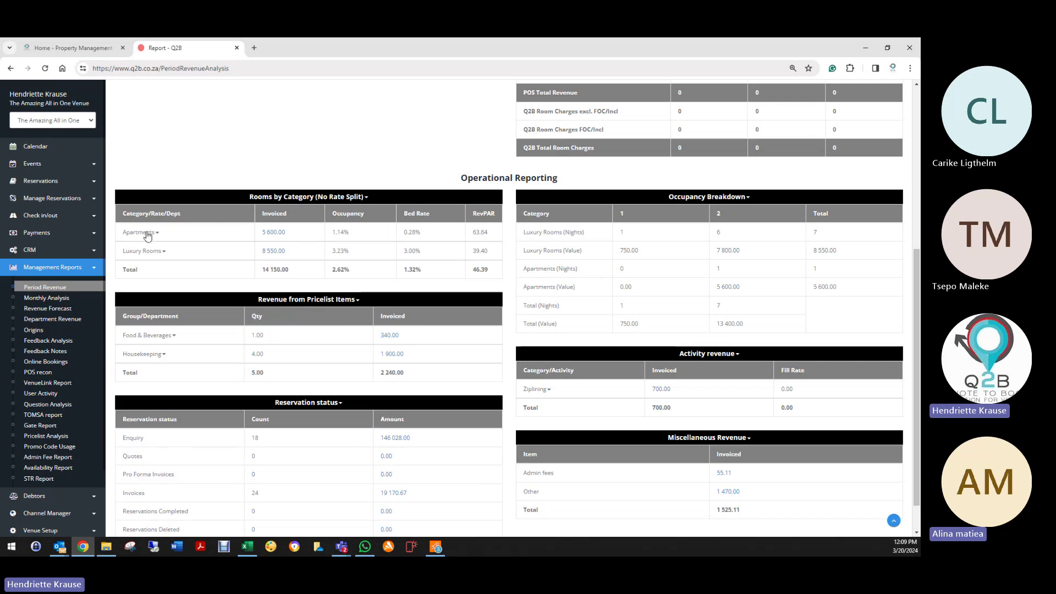
{"action": "left_click", "coordinate": [146, 234]}
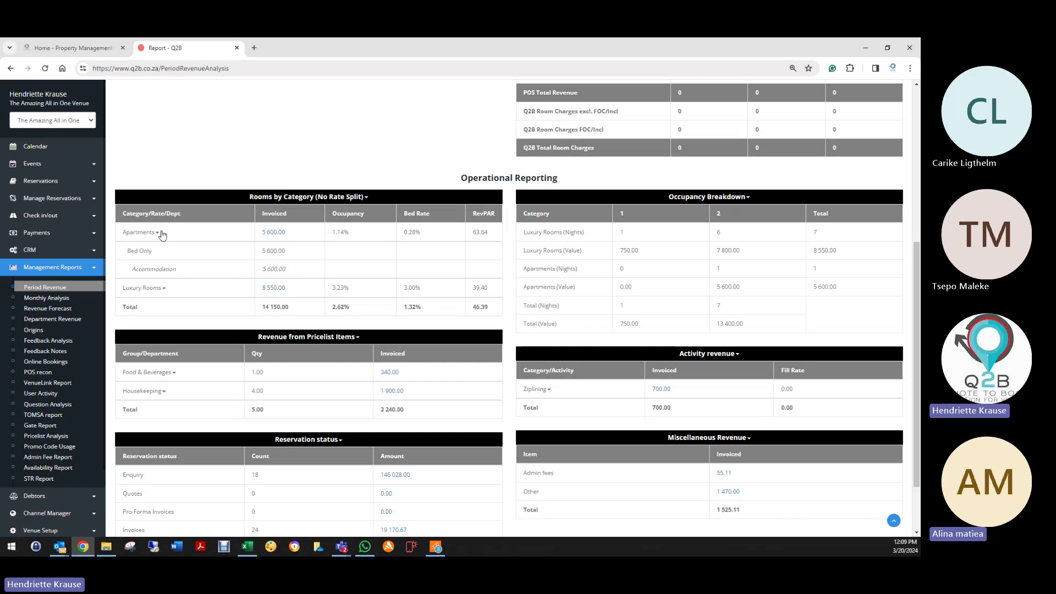
{"action": "left_click", "coordinate": [157, 235]}
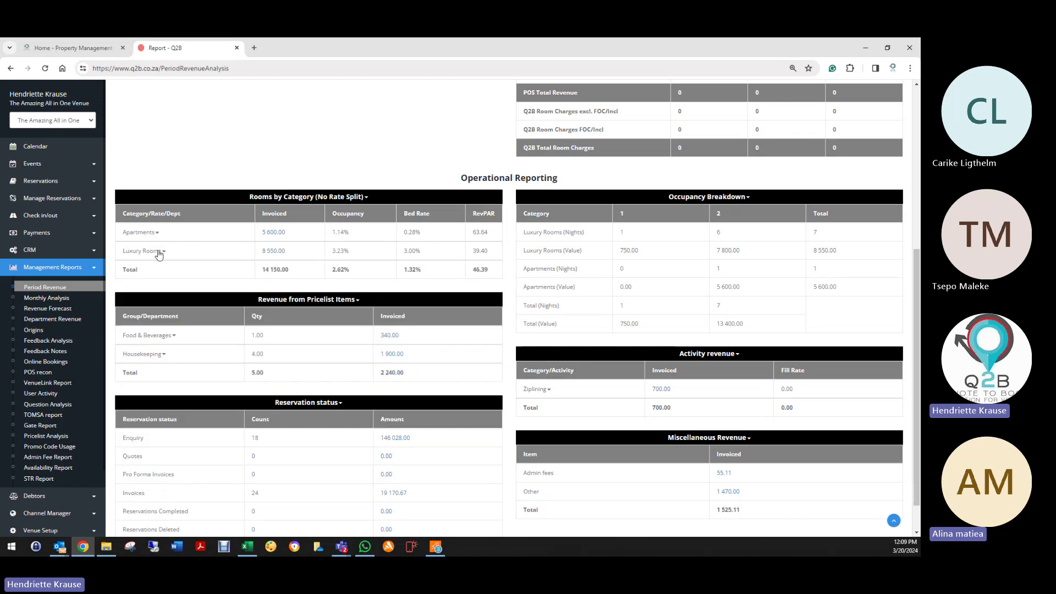
{"action": "left_click", "coordinate": [153, 253]}
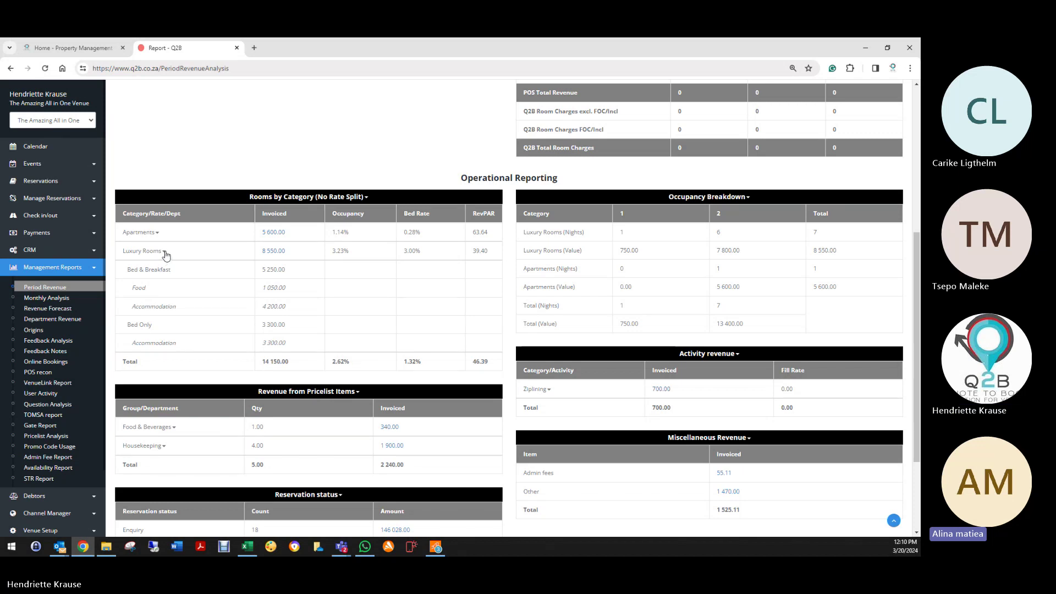
Step: Collapse the Luxury Rooms split and highlight its 6 room nights in the Occupancy Breakdown
{"action": "left_click", "coordinate": [165, 253]}
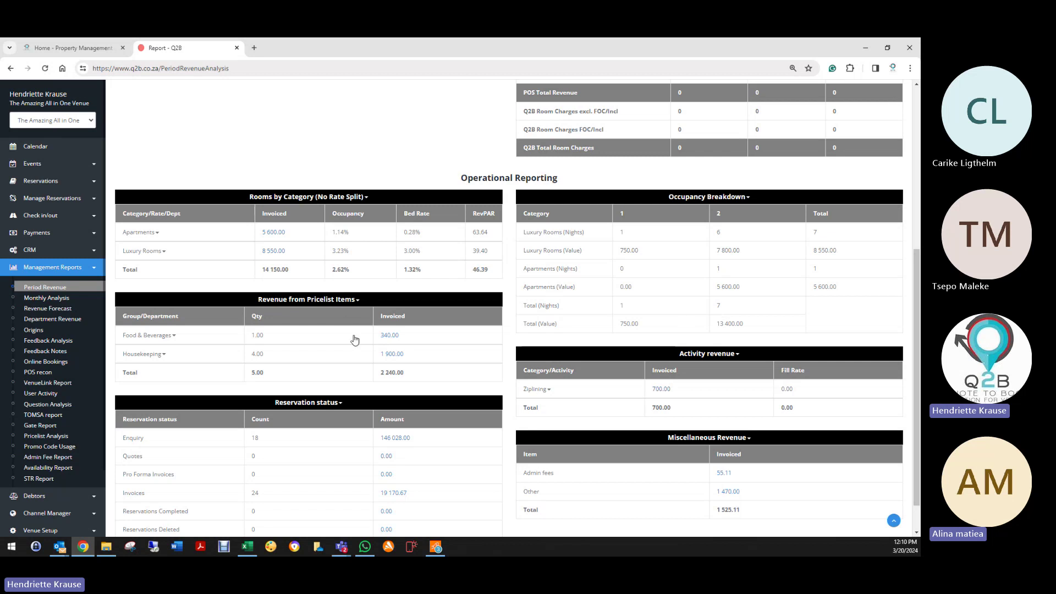
{"action": "scroll", "coordinate": [359, 353], "scroll_direction": "down", "scroll_amount": 1}
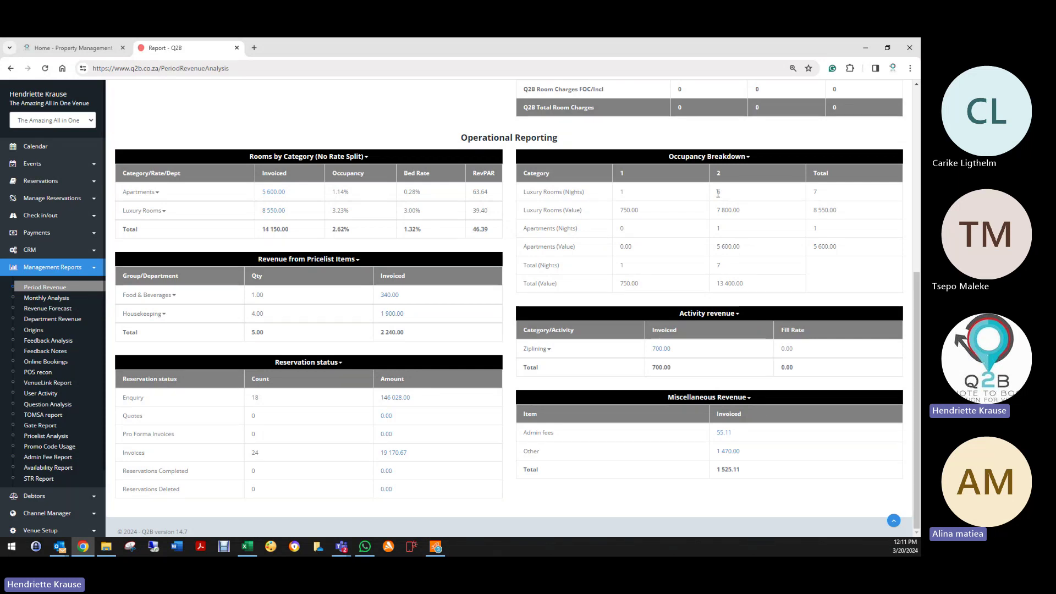
{"action": "double_click", "coordinate": [718, 193]}
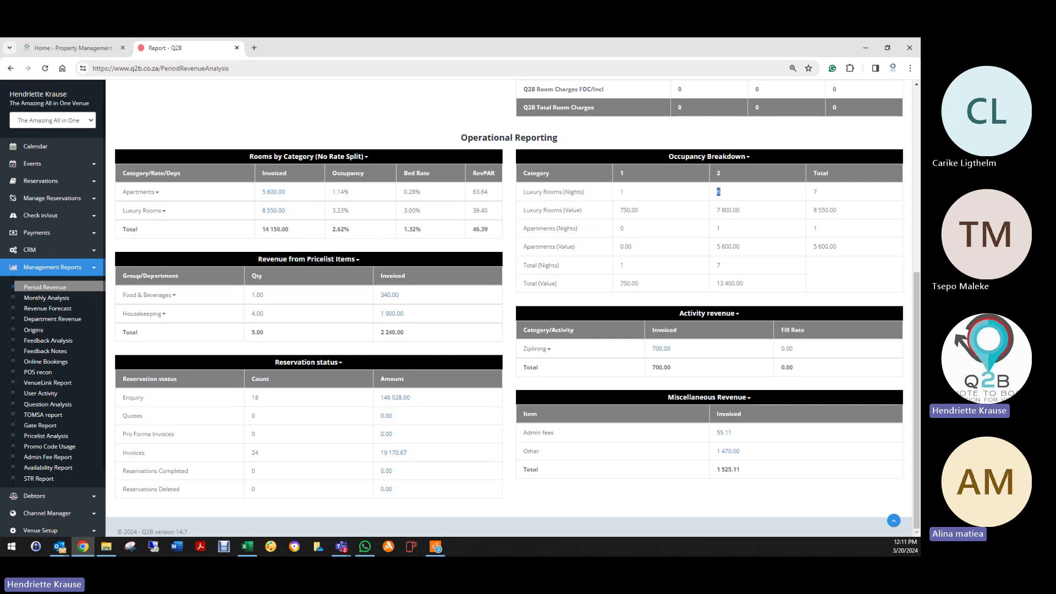
Step: Expand and collapse Food & Beverages, then Housekeeping, in Revenue from Pricelist Items
{"action": "left_click", "coordinate": [174, 296]}
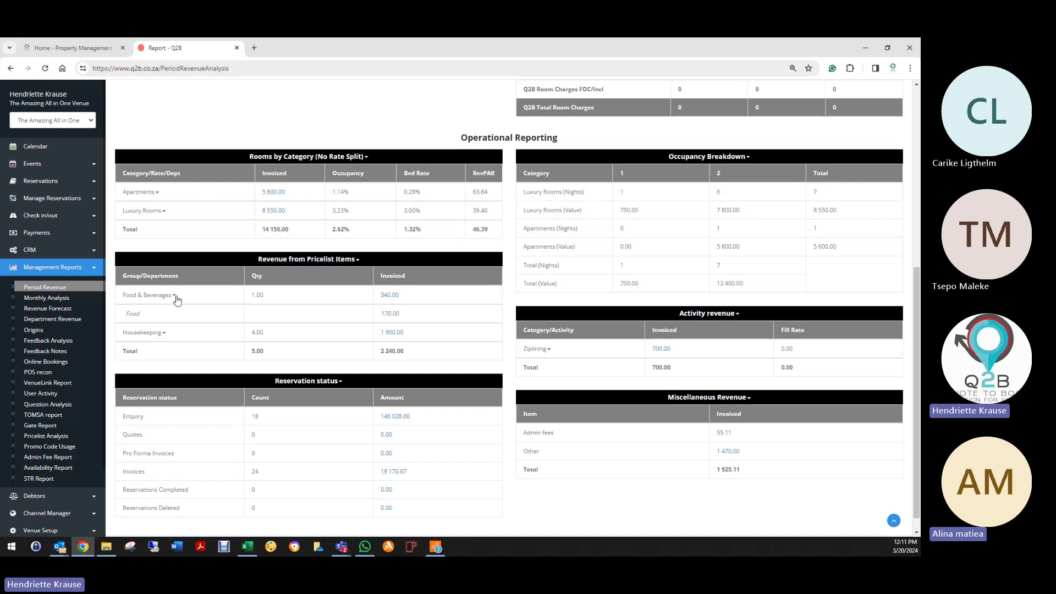
{"action": "left_click", "coordinate": [173, 295]}
{"action": "left_click", "coordinate": [161, 315]}
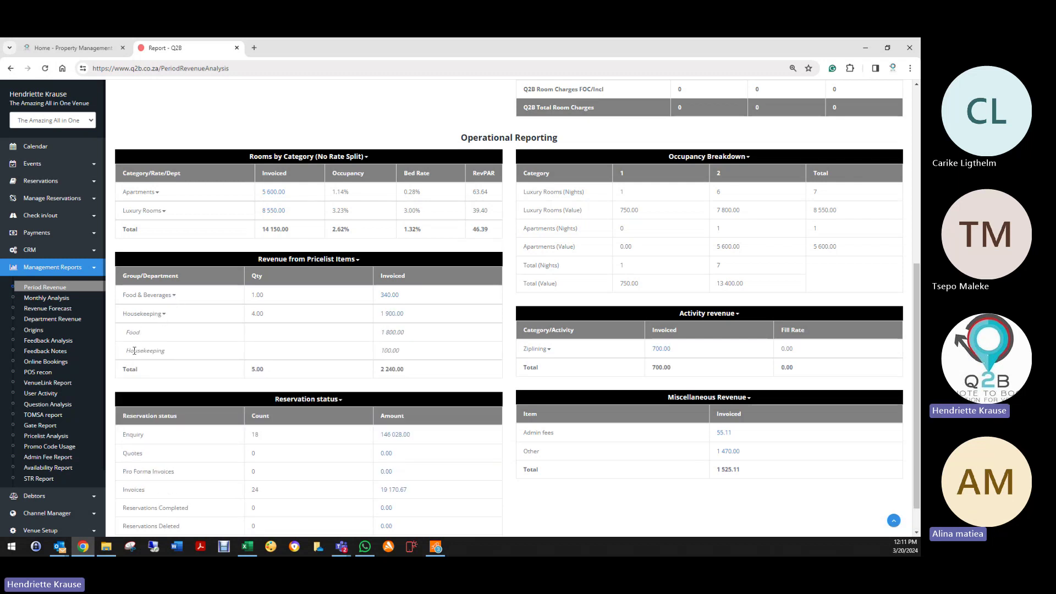
{"action": "left_click", "coordinate": [148, 317]}
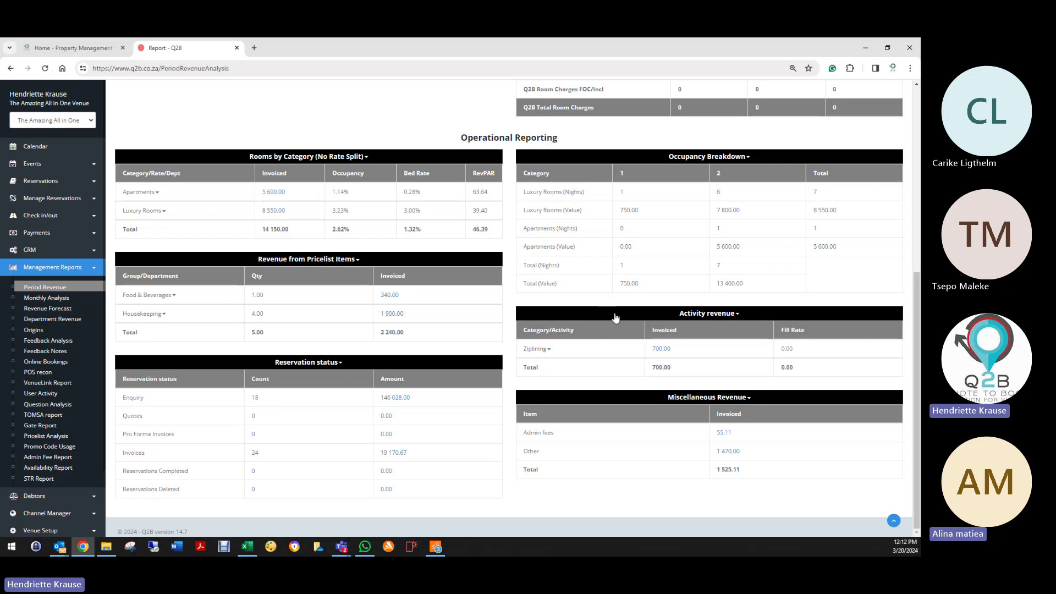
{"action": "left_click", "coordinate": [549, 350]}
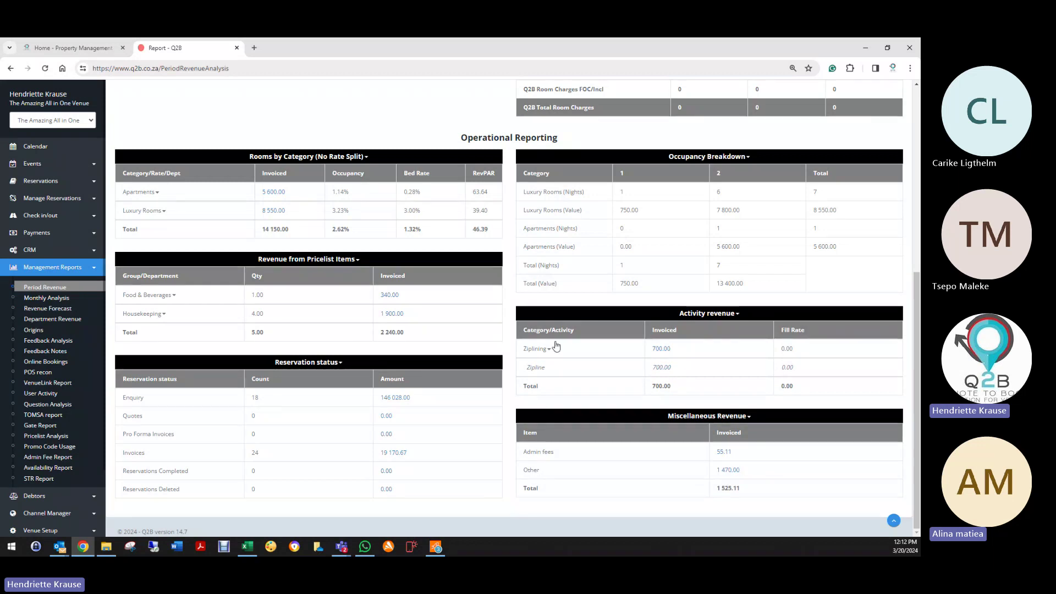
{"action": "left_click", "coordinate": [549, 352]}
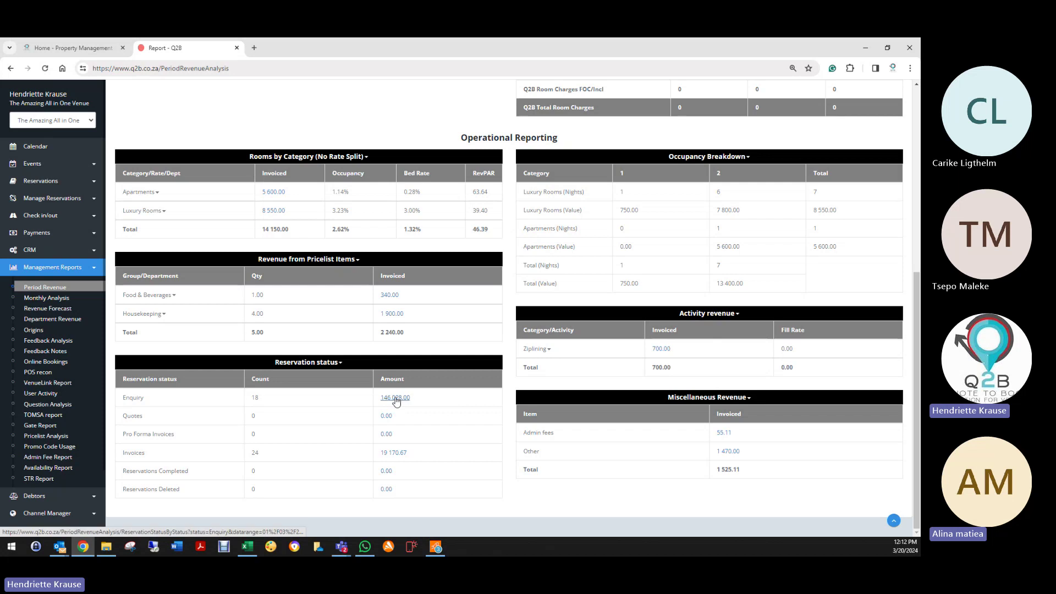
{"action": "left_click", "coordinate": [390, 454]}
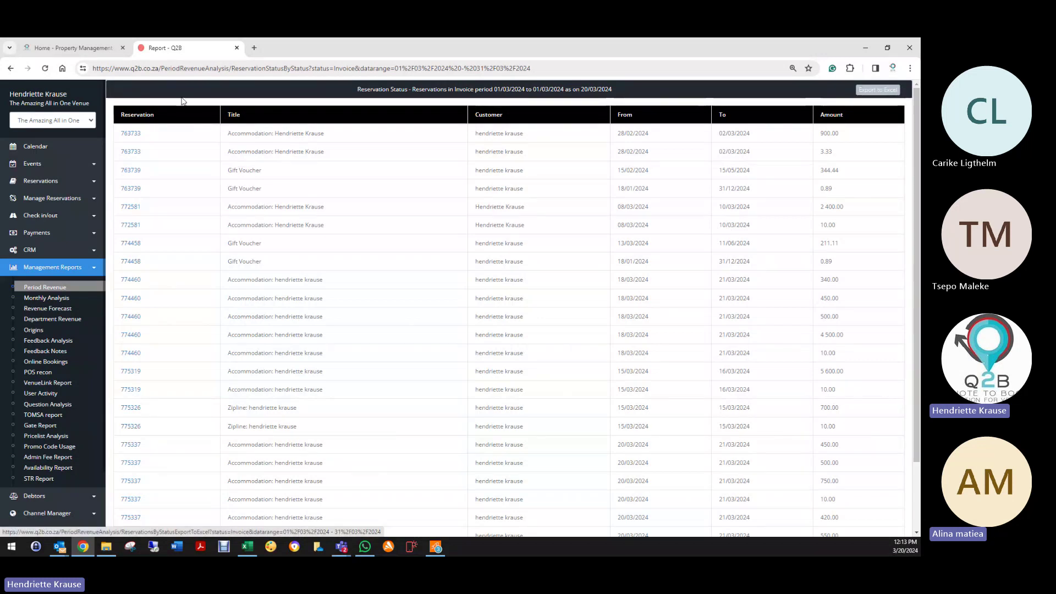
{"action": "left_click", "coordinate": [11, 68]}
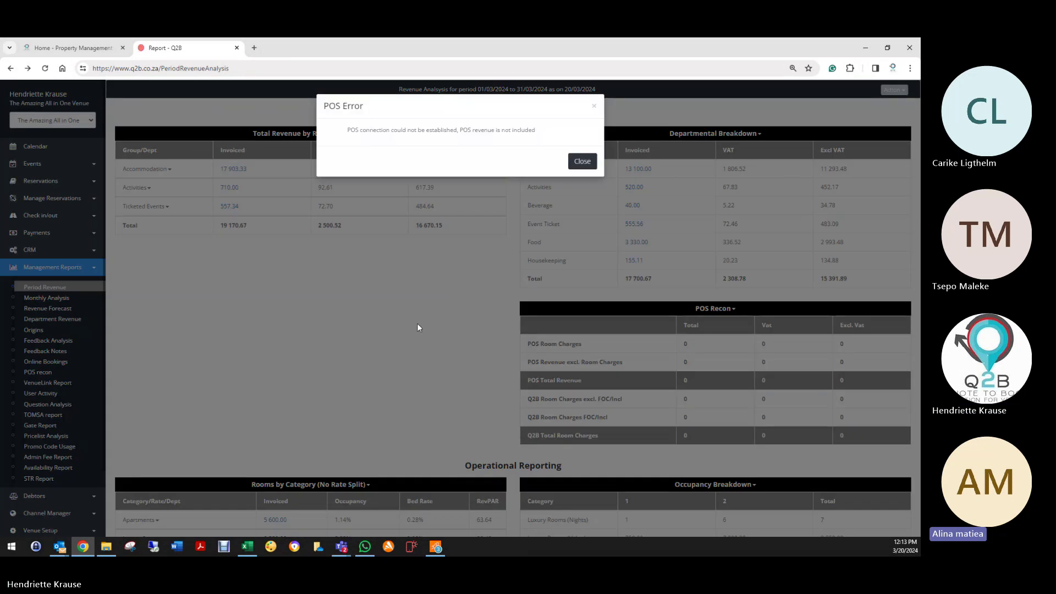
{"action": "left_click", "coordinate": [417, 327]}
{"action": "scroll", "coordinate": [417, 327], "scroll_direction": "down", "scroll_amount": 6}
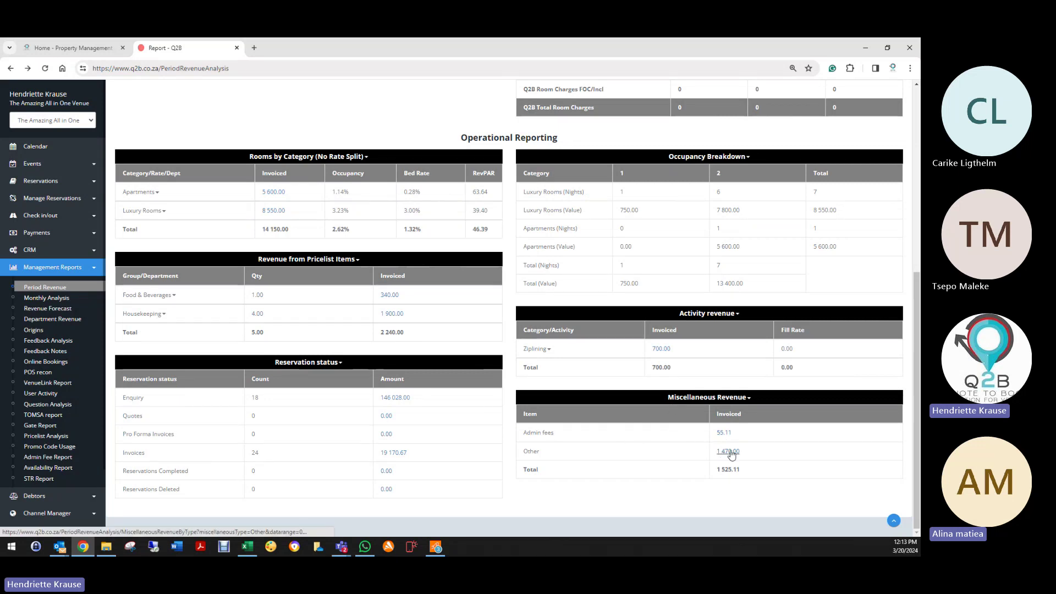
Step: Drill into the 1 470.00 amount in the Other row of Miscellaneous Revenue
{"action": "left_click", "coordinate": [728, 452]}
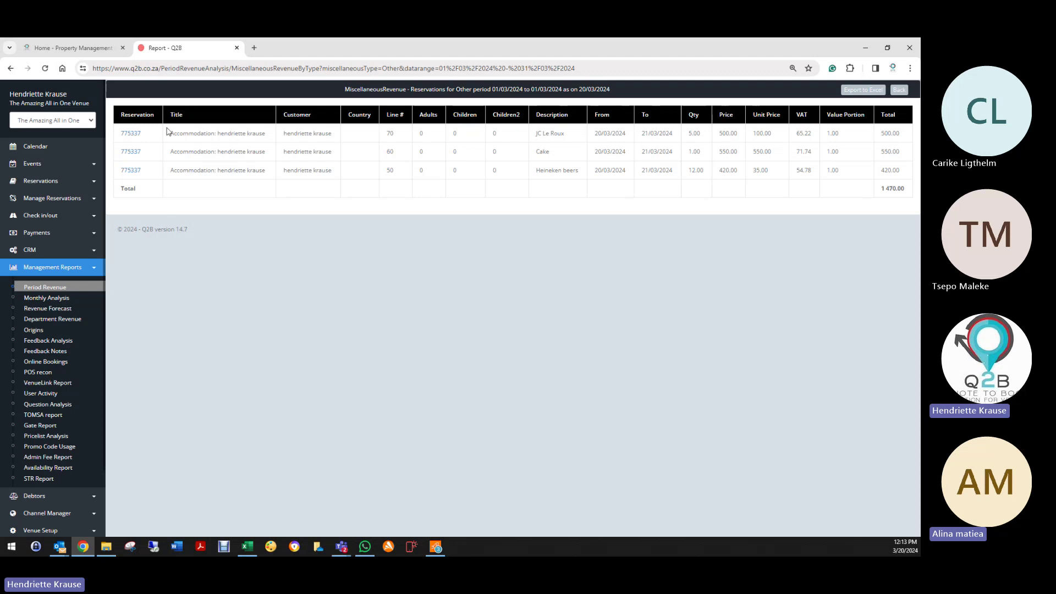
Step: Open the reservation and save its JC Le Roux line under the Beverage department
{"action": "left_click", "coordinate": [124, 135]}
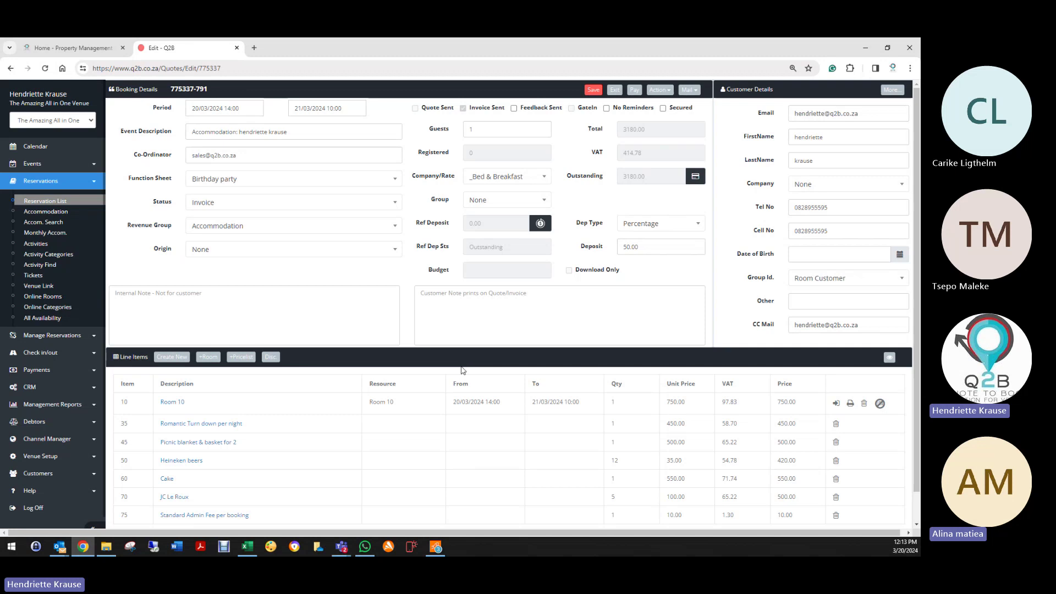
{"action": "scroll", "coordinate": [462, 363], "scroll_direction": "down", "scroll_amount": 1}
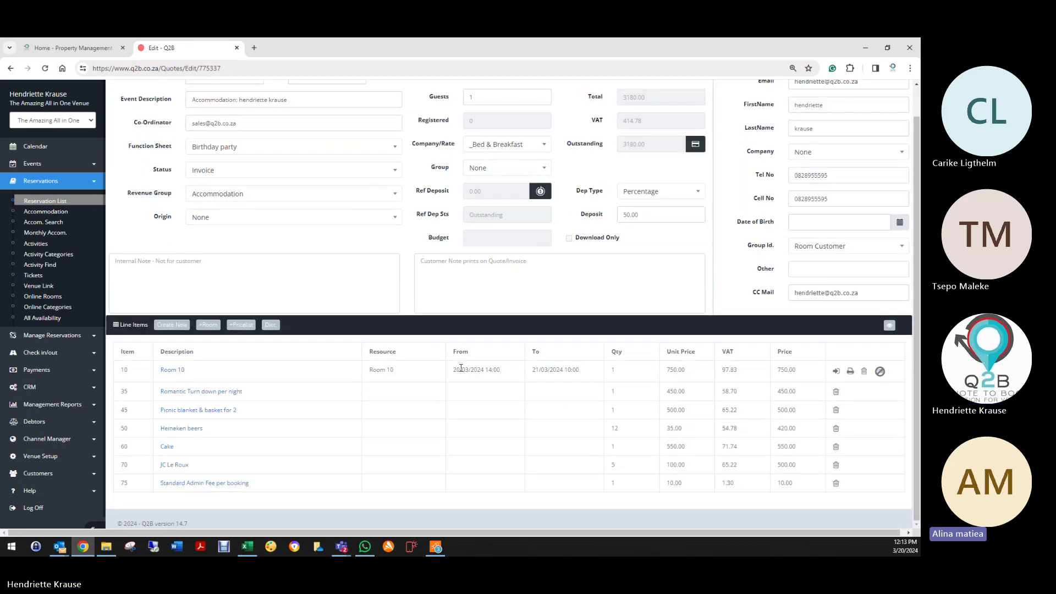
{"action": "left_click", "coordinate": [174, 465]}
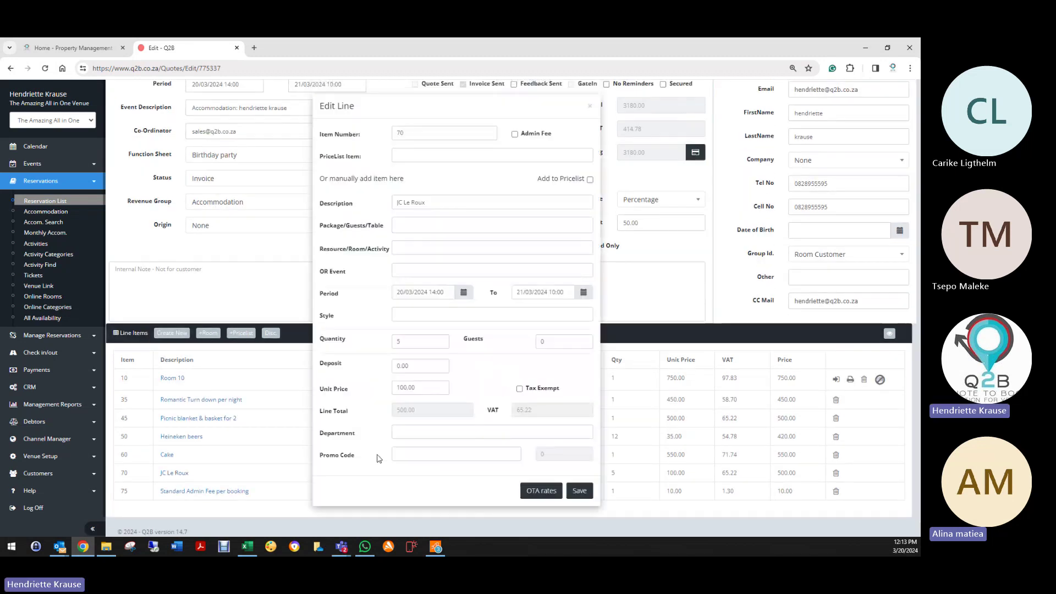
{"action": "left_click", "coordinate": [406, 437]}
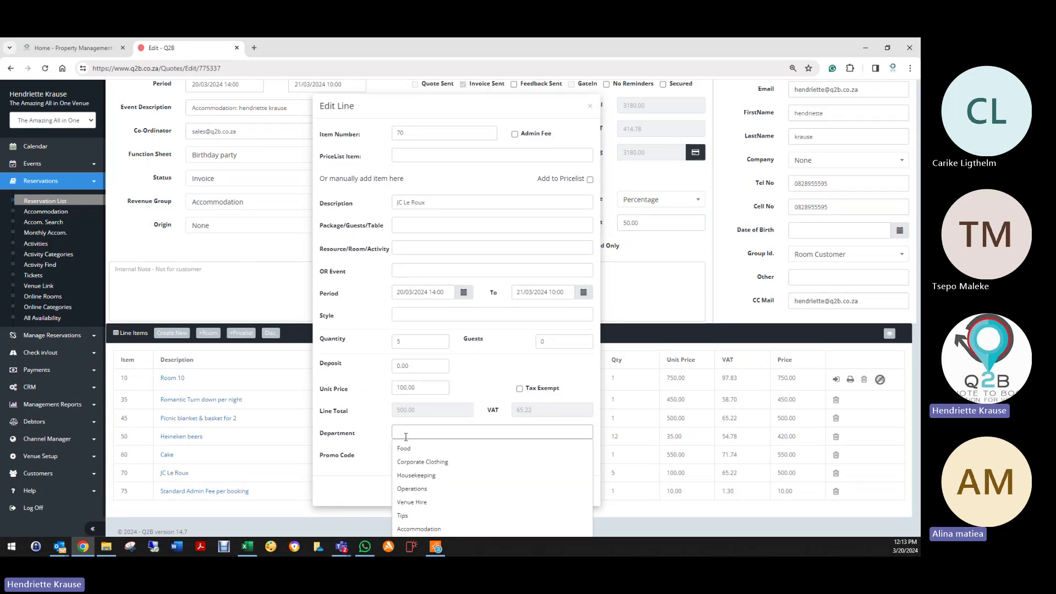
{"action": "type", "text": "be"}
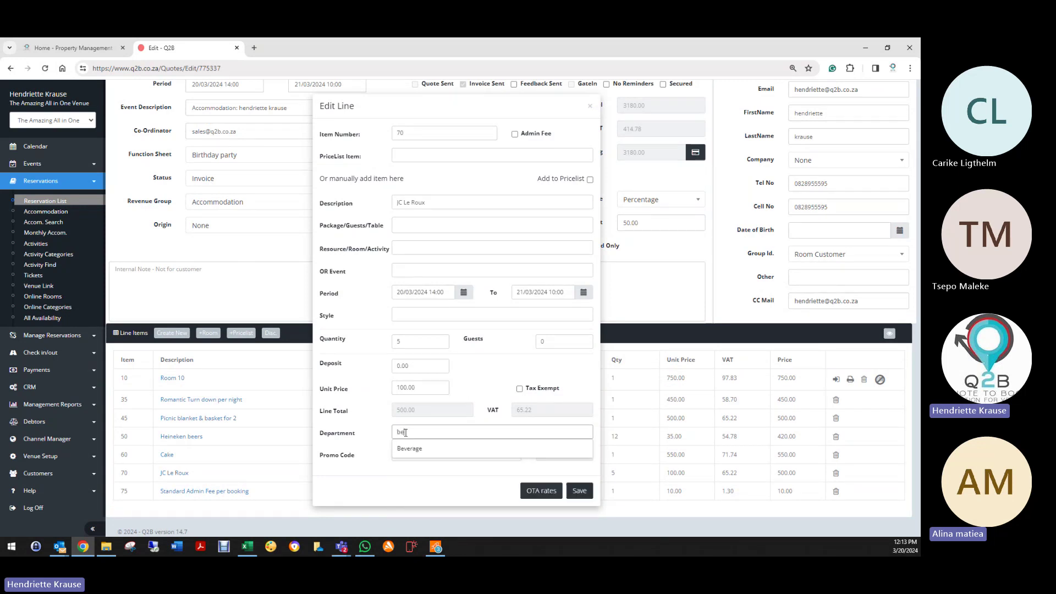
{"action": "left_click", "coordinate": [410, 449]}
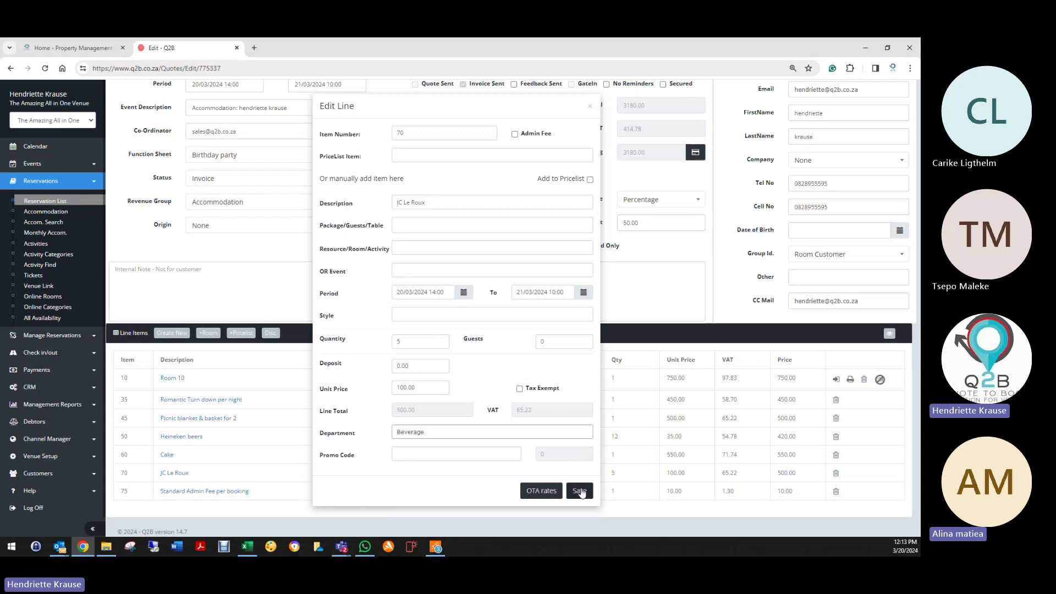
{"action": "left_click", "coordinate": [579, 490]}
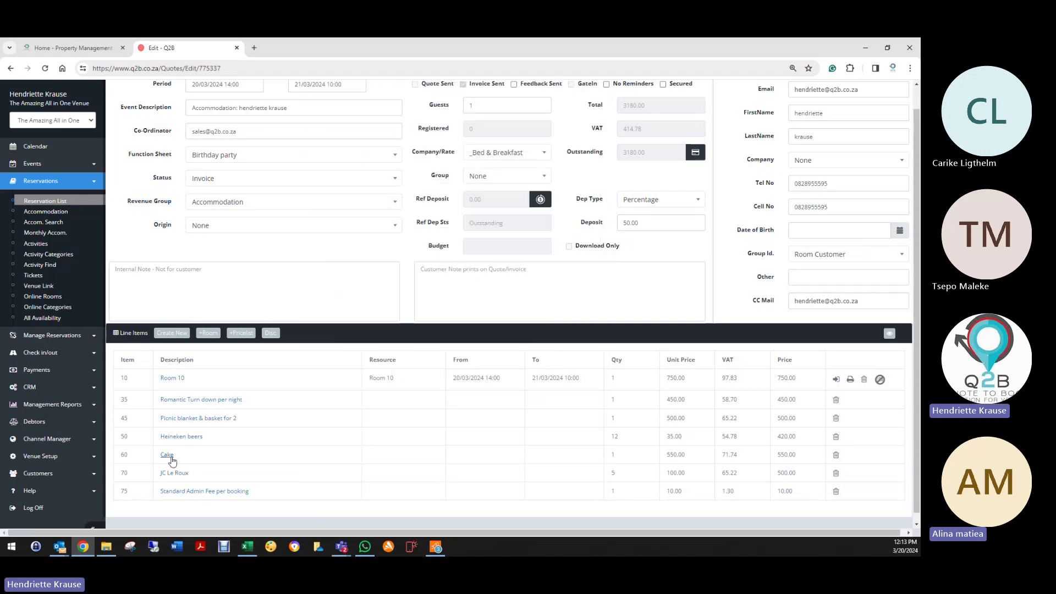
{"action": "scroll", "coordinate": [501, 292], "scroll_direction": "up", "scroll_amount": 1}
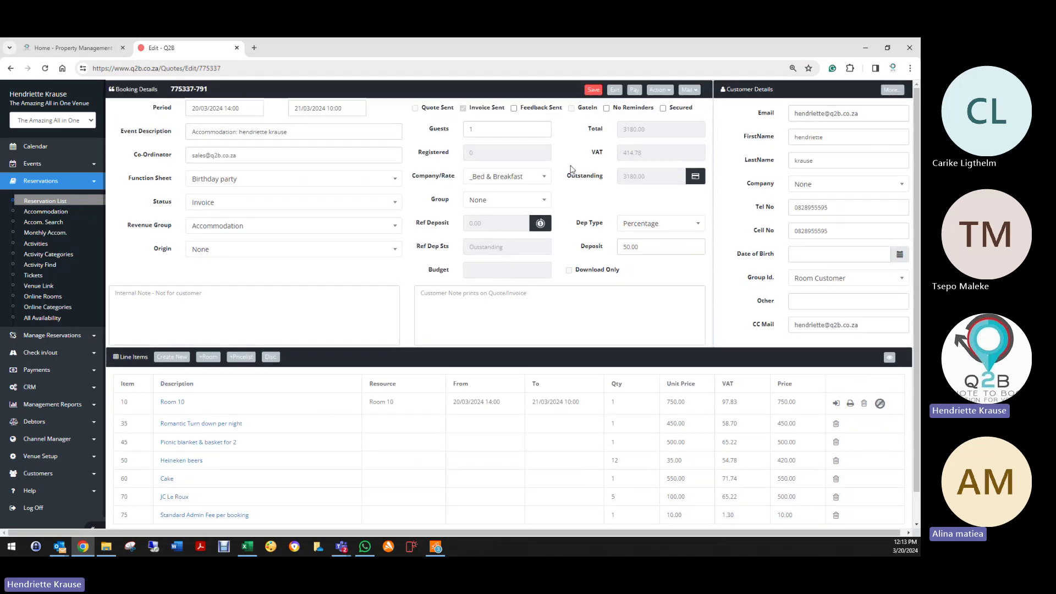
{"action": "left_click", "coordinate": [614, 90]}
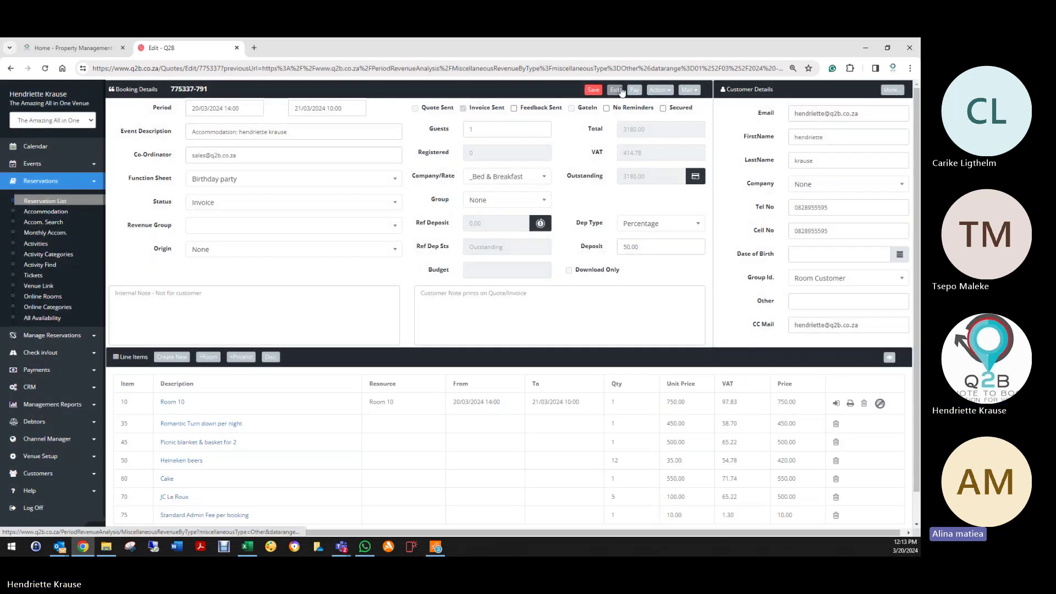
Step: Exit the booking and go back from Miscellaneous Revenue to the March Revenue Analysis
{"action": "left_click", "coordinate": [622, 90]}
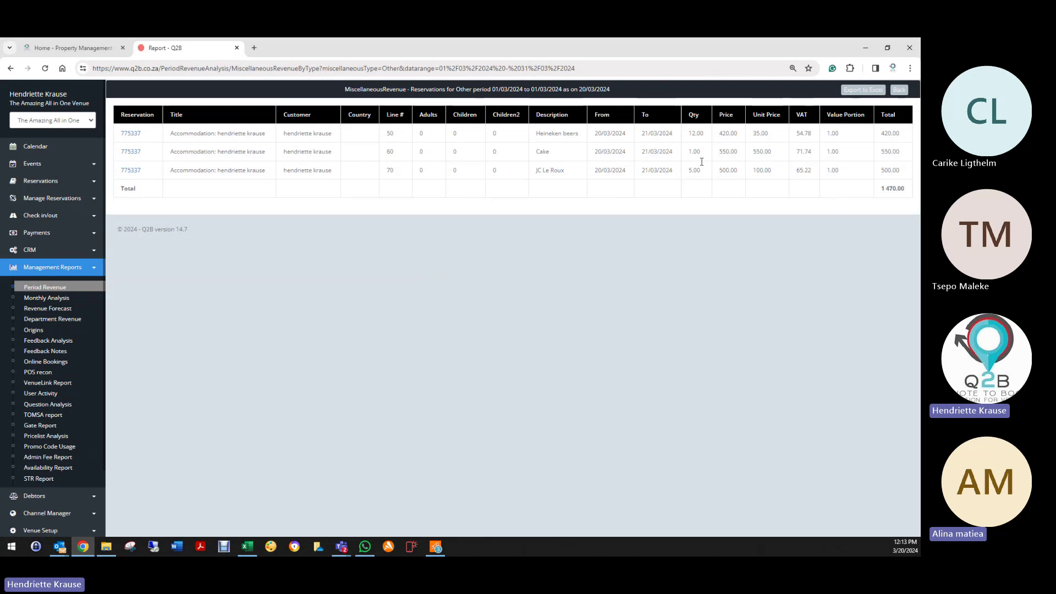
{"action": "left_click", "coordinate": [903, 90]}
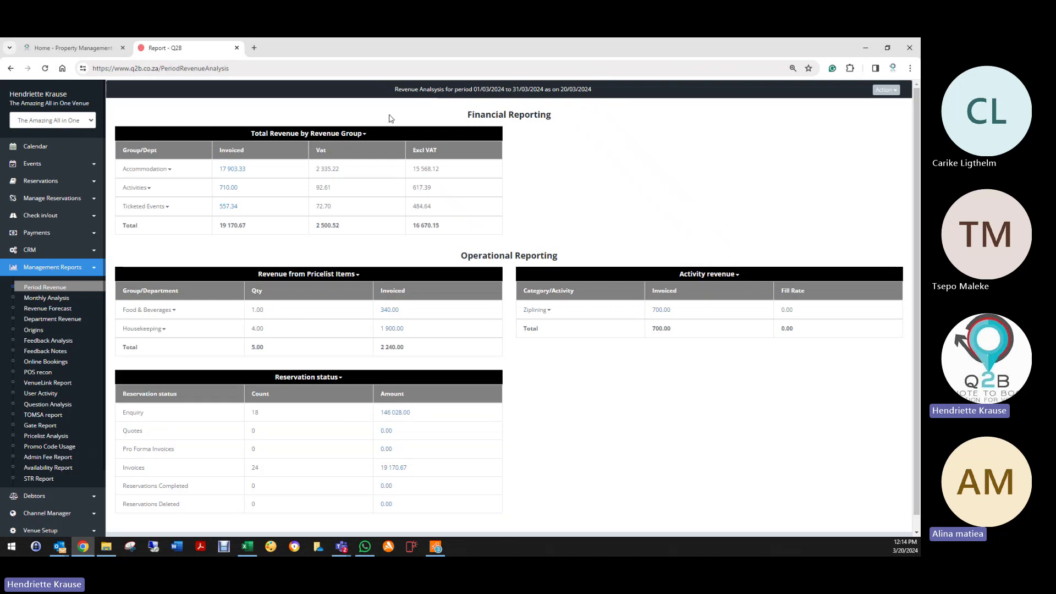
{"action": "right_click", "coordinate": [226, 171]}
{"action": "left_click", "coordinate": [264, 182]}
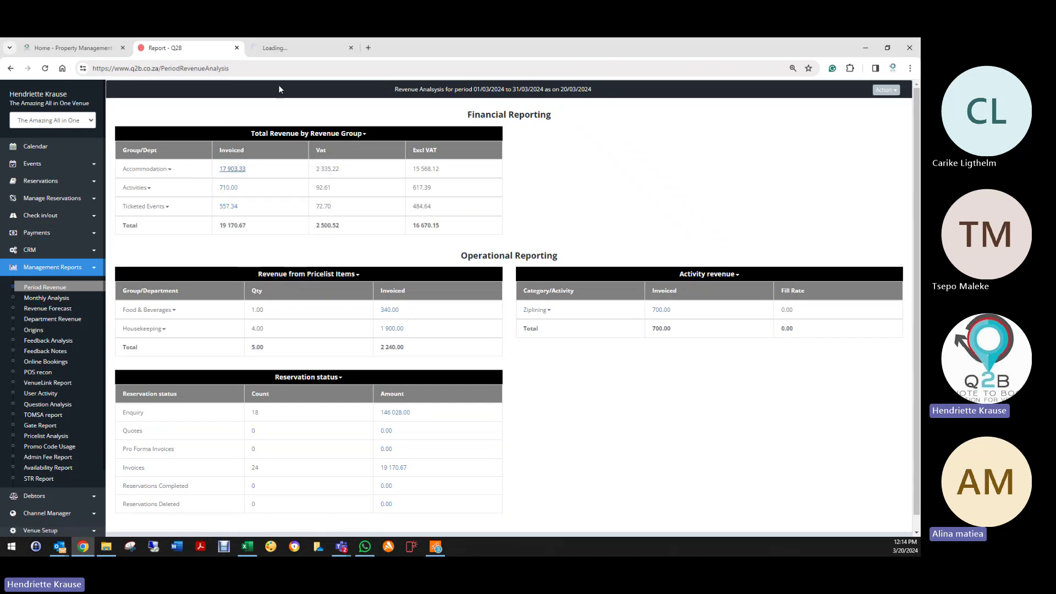
{"action": "left_click", "coordinate": [275, 48]}
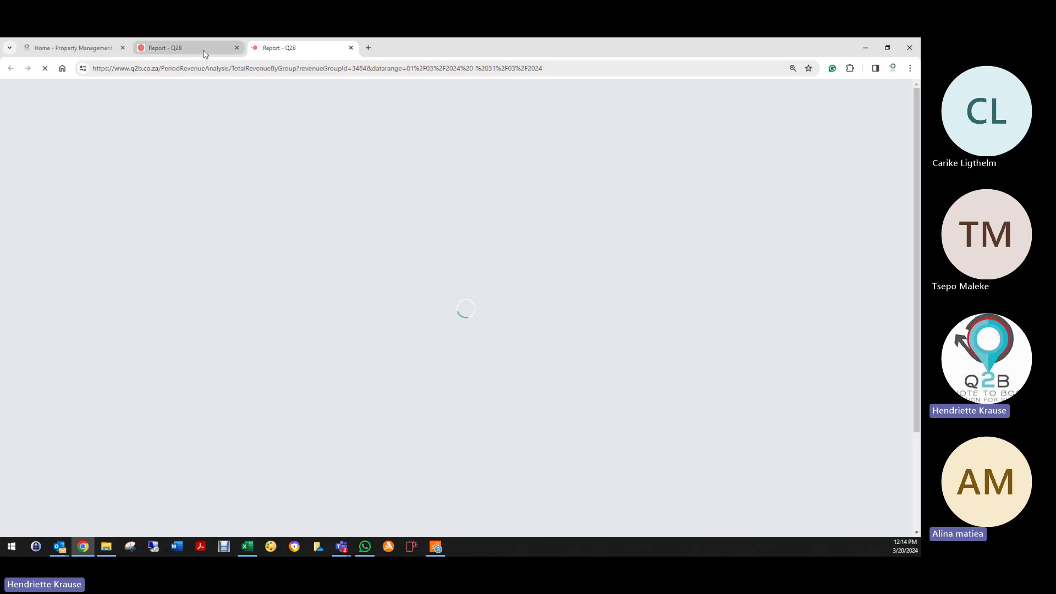
{"action": "left_click", "coordinate": [206, 50]}
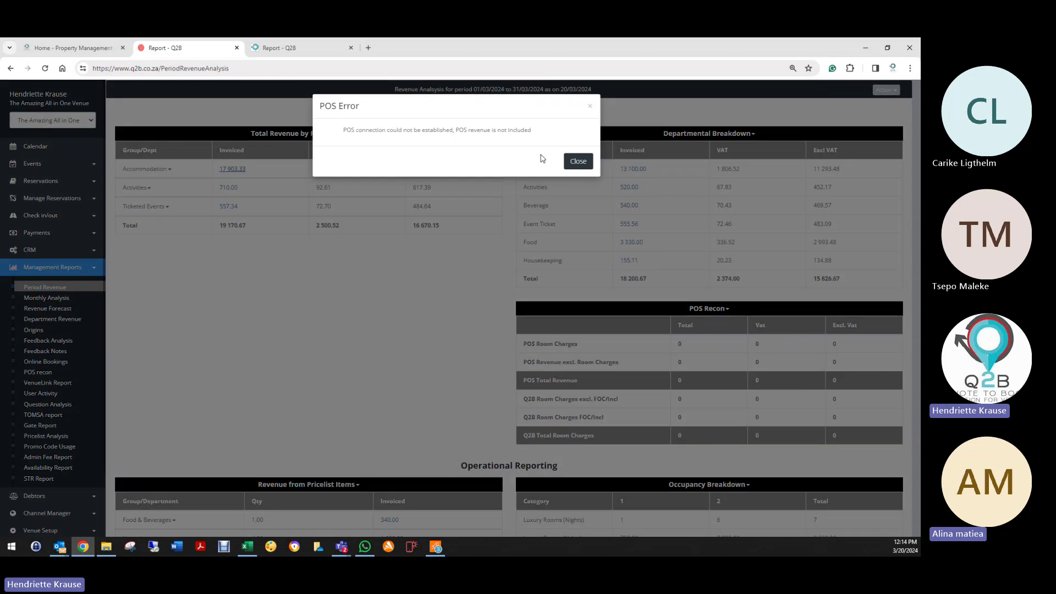
{"action": "left_click", "coordinate": [578, 160]}
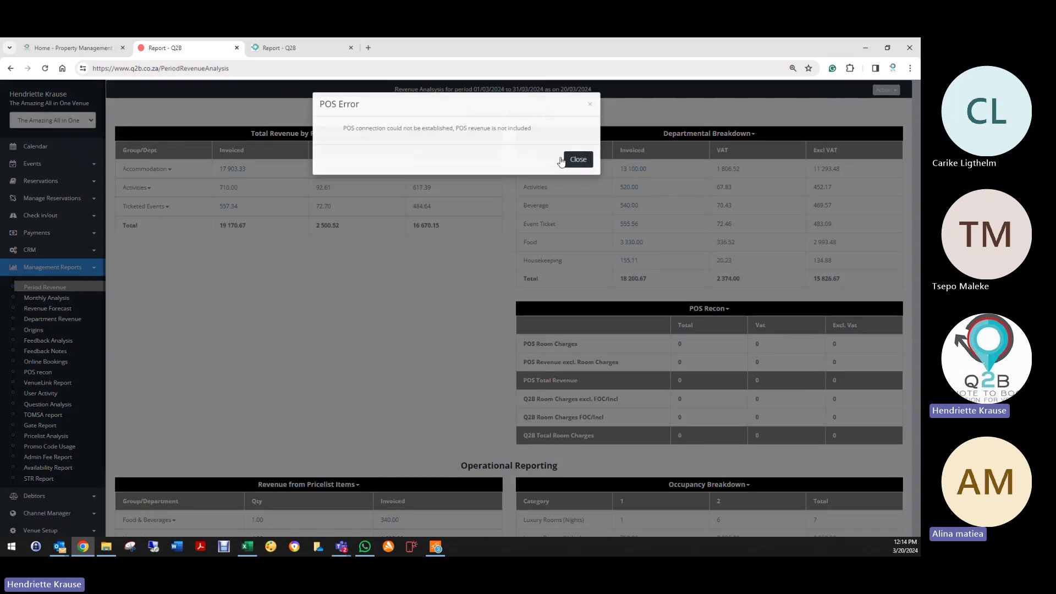
{"action": "left_click", "coordinate": [304, 50]}
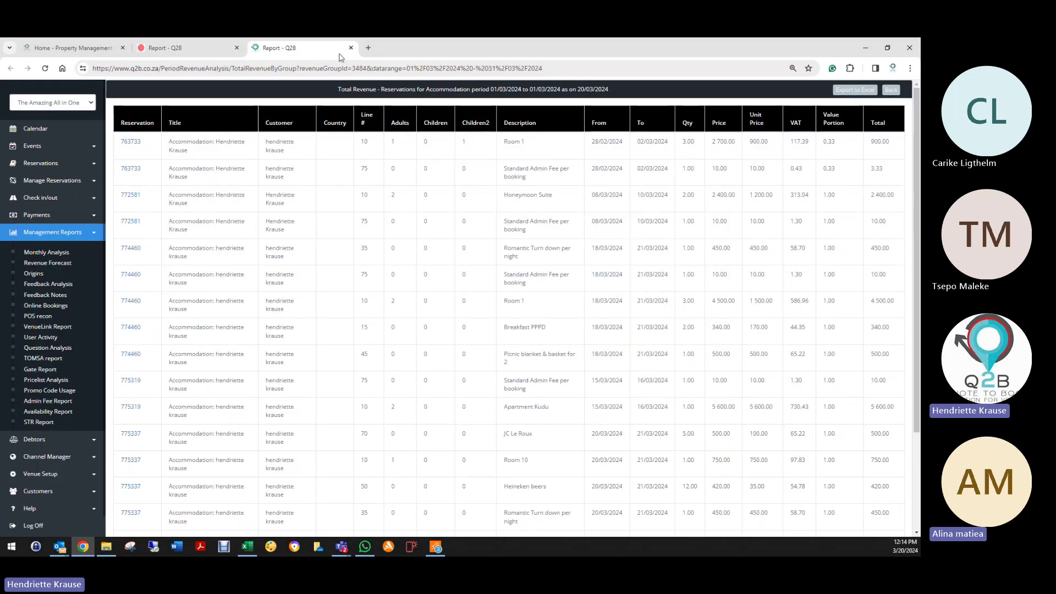
{"action": "left_click", "coordinate": [351, 49]}
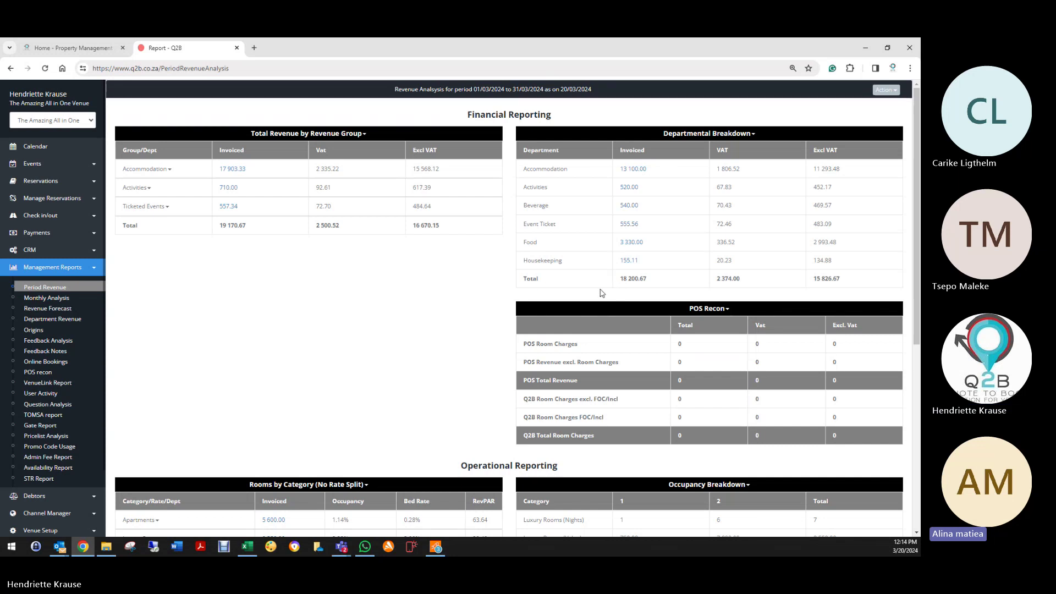
Step: Show the Action dropdown with Health Check and scroll through the March revenue report
{"action": "left_click", "coordinate": [880, 92]}
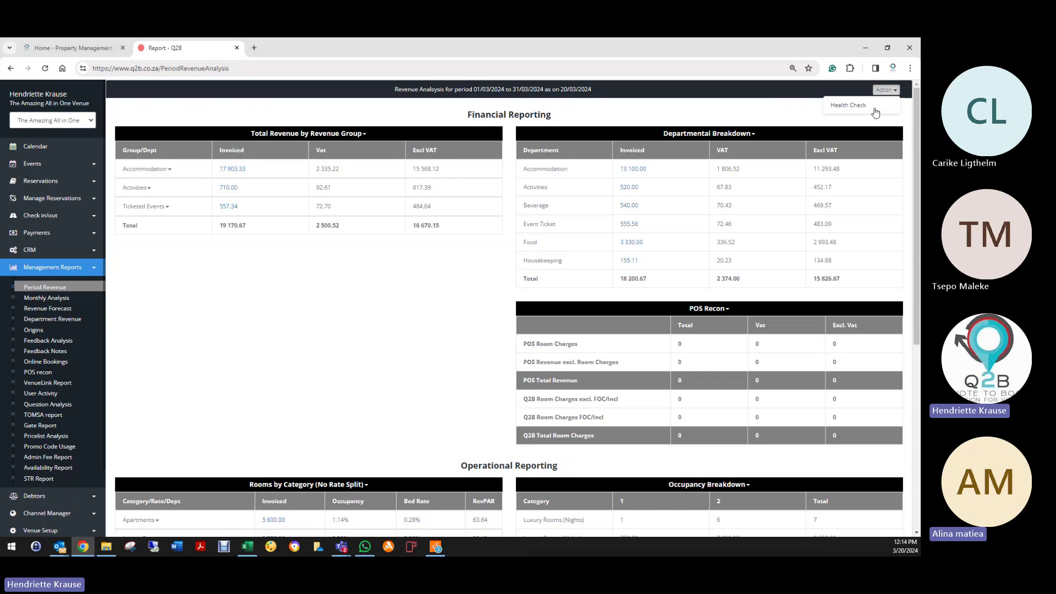
{"action": "scroll", "coordinate": [662, 360], "scroll_direction": "down", "scroll_amount": 2}
{"action": "scroll", "coordinate": [662, 360], "scroll_direction": "down", "scroll_amount": 4}
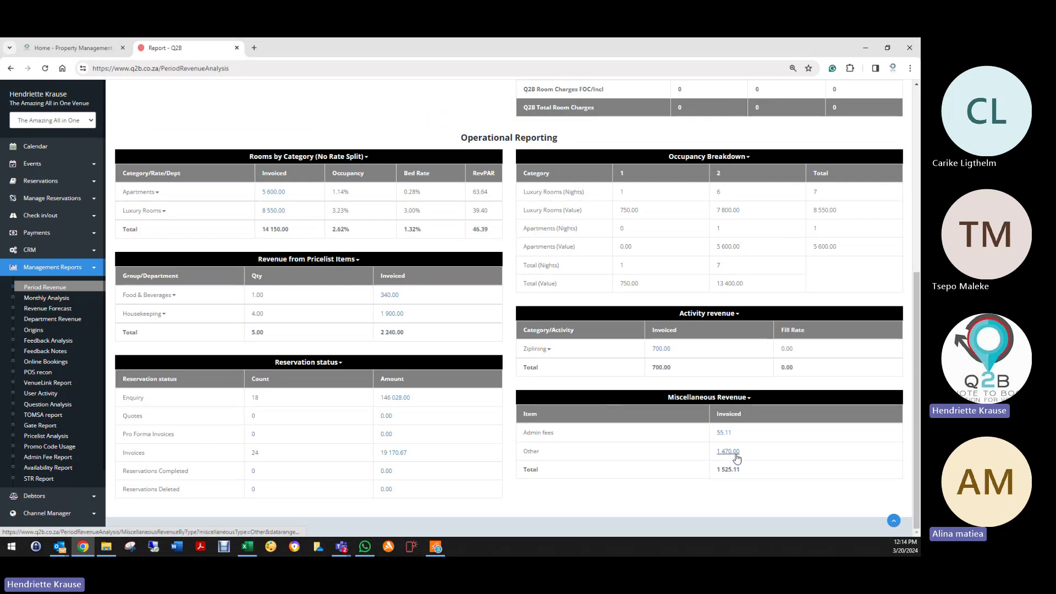
{"action": "scroll", "coordinate": [495, 330], "scroll_direction": "up", "scroll_amount": 6}
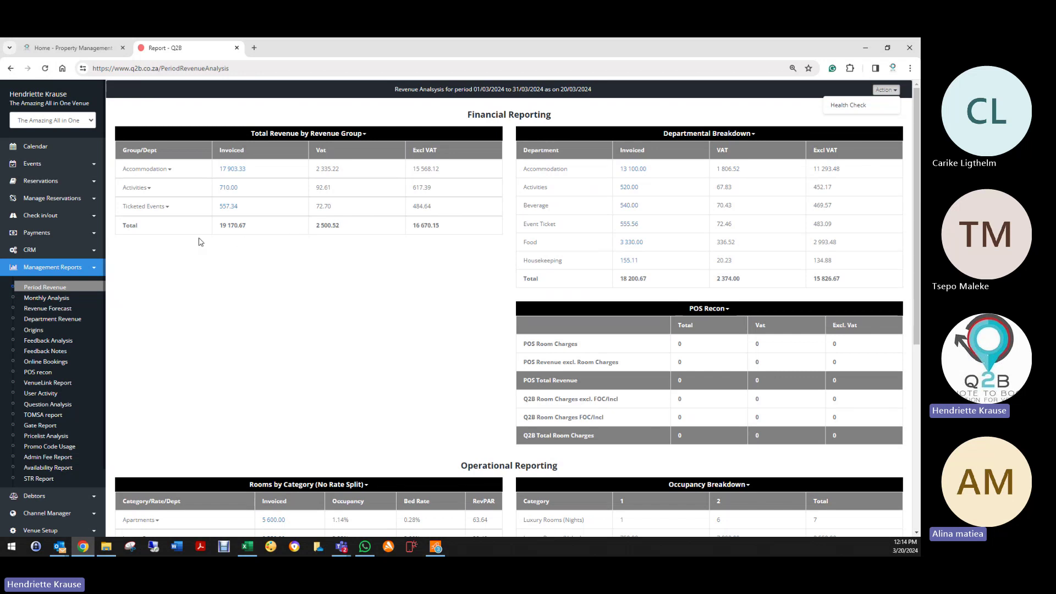
{"action": "scroll", "coordinate": [126, 407], "scroll_direction": "down", "scroll_amount": 5}
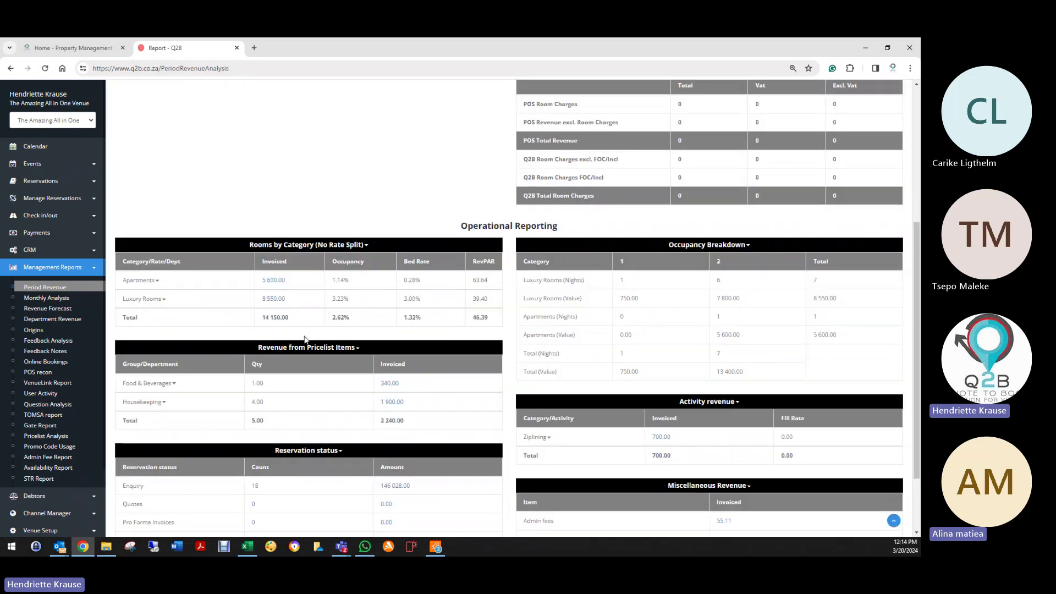
{"action": "scroll", "coordinate": [429, 328], "scroll_direction": "up", "scroll_amount": 3}
{"action": "scroll", "coordinate": [429, 328], "scroll_direction": "up", "scroll_amount": 2}
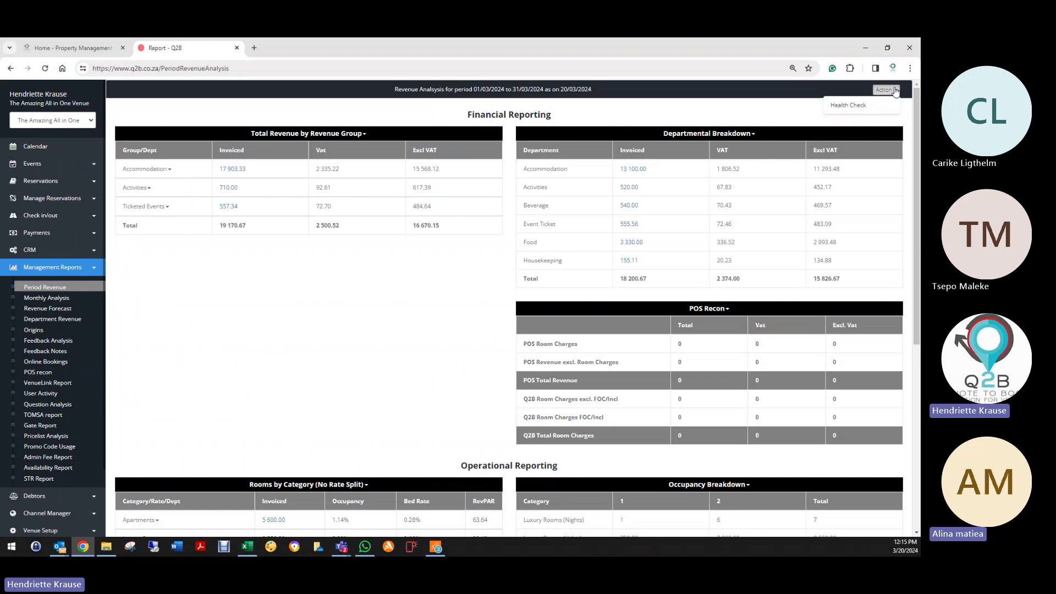
Step: Run the health check and give the Reception Venue Ballroom line the Accommodation department, saving the booking
{"action": "left_click", "coordinate": [854, 105]}
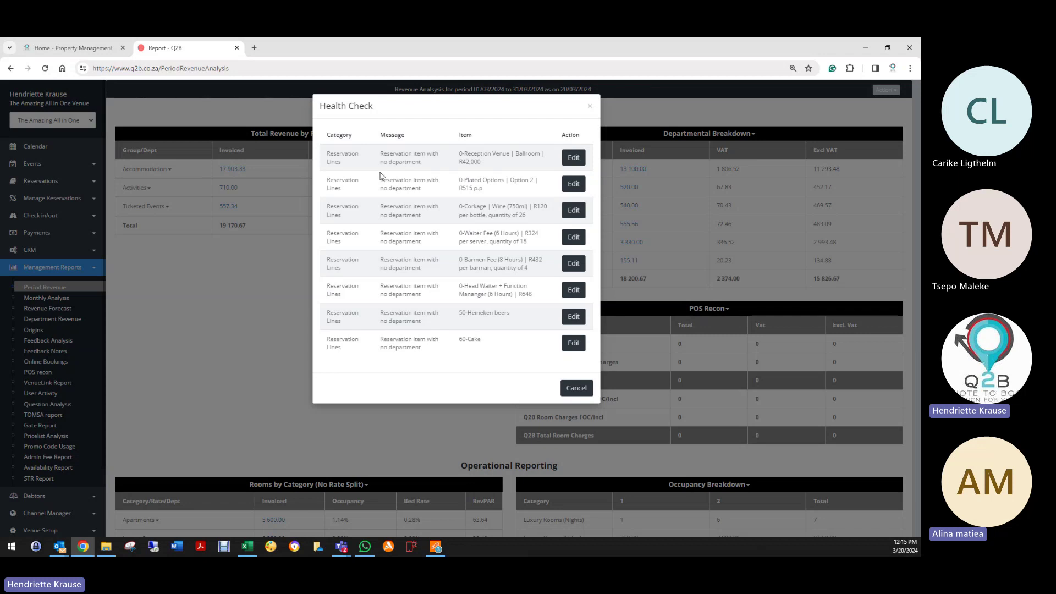
{"action": "left_click", "coordinate": [573, 156]}
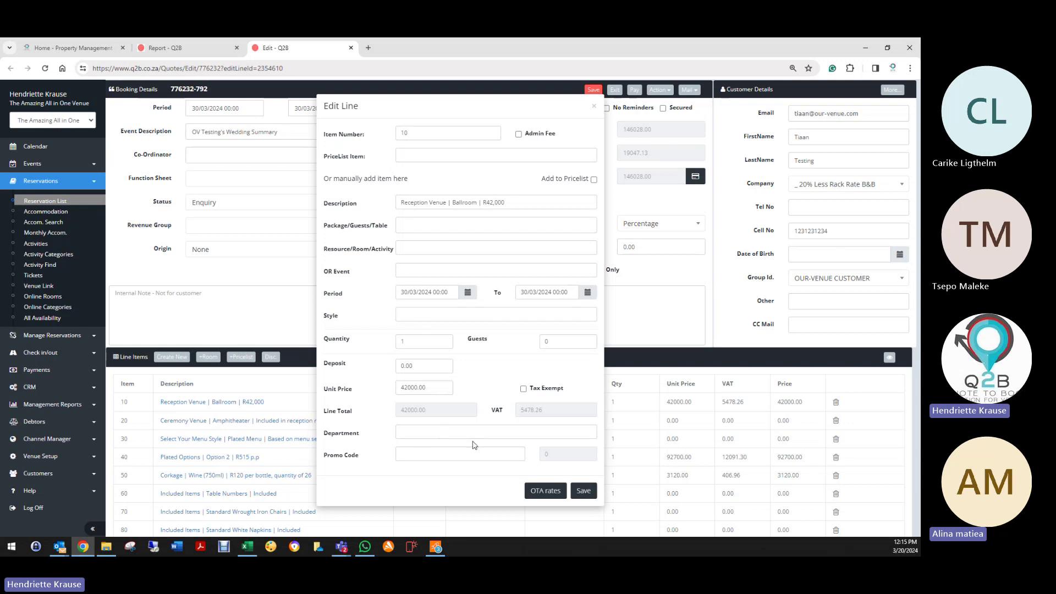
{"action": "left_click", "coordinate": [453, 433]}
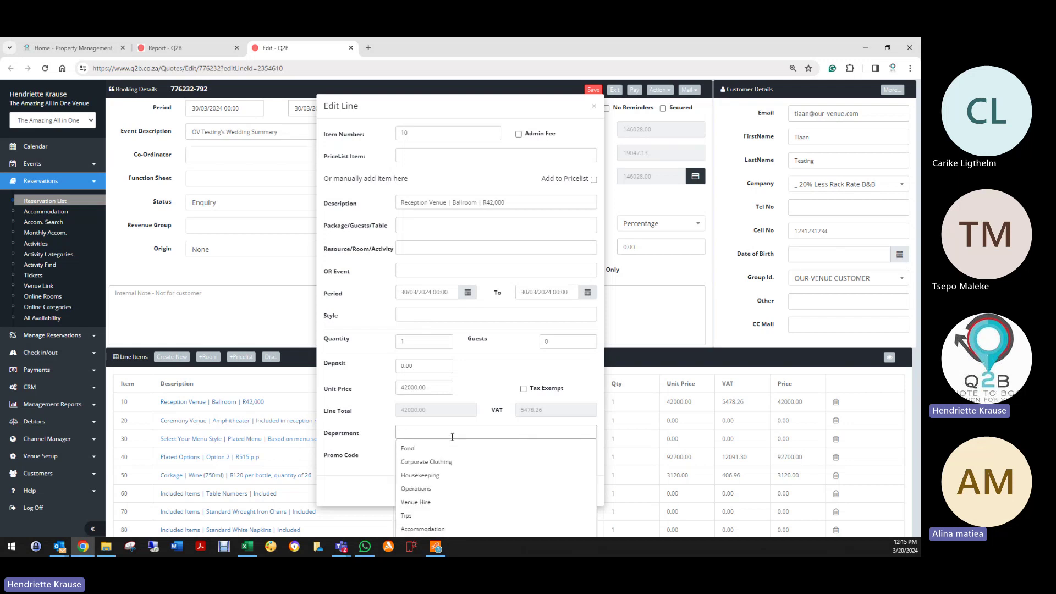
{"action": "type", "text": "acc"}
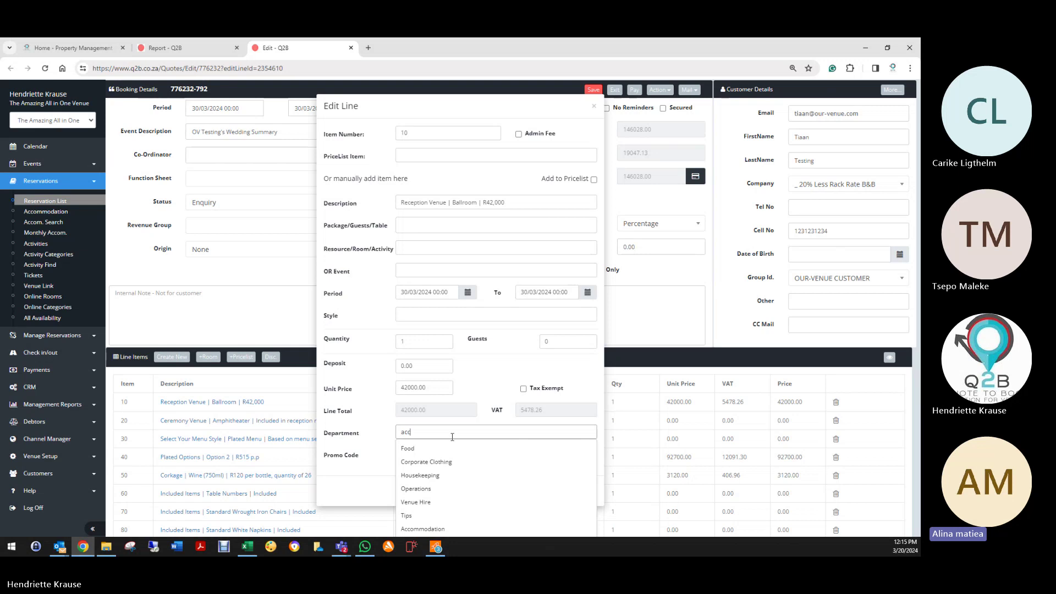
{"action": "left_click", "coordinate": [452, 448]}
{"action": "left_click", "coordinate": [579, 491]}
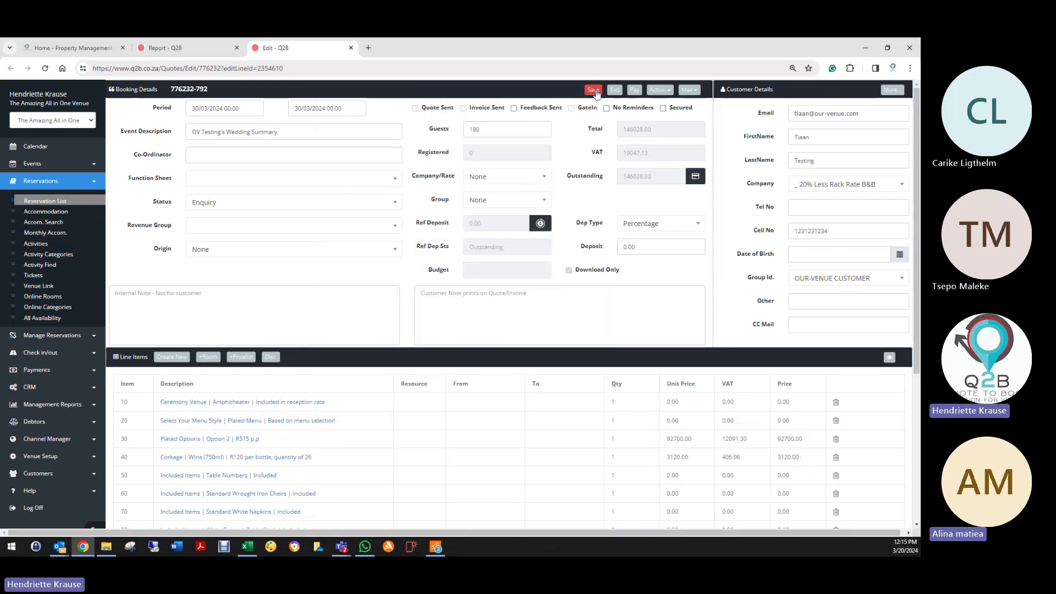
{"action": "left_click", "coordinate": [594, 91]}
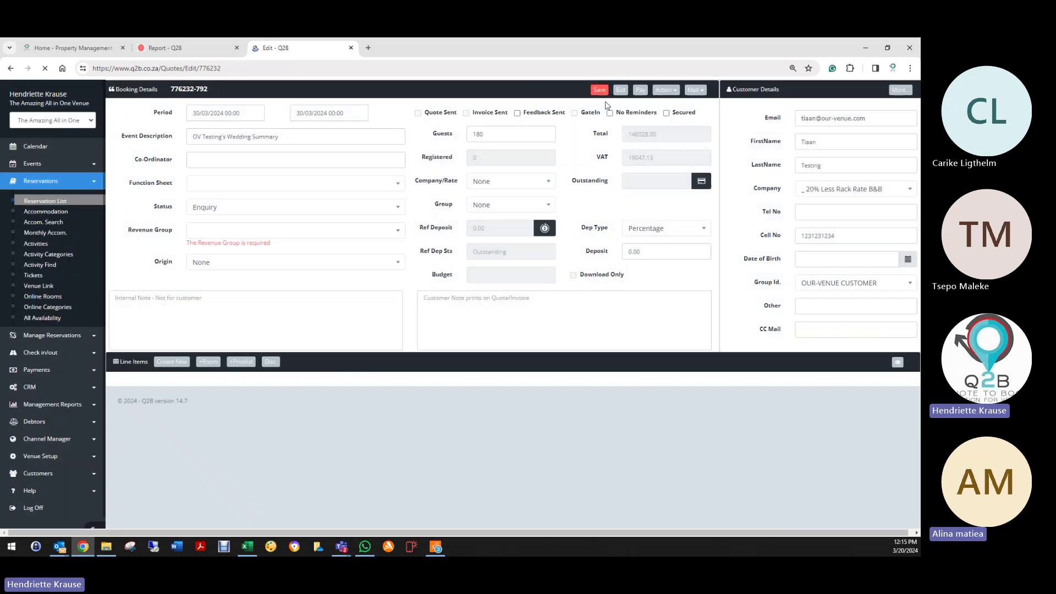
{"action": "key", "text": "alt+Left"}
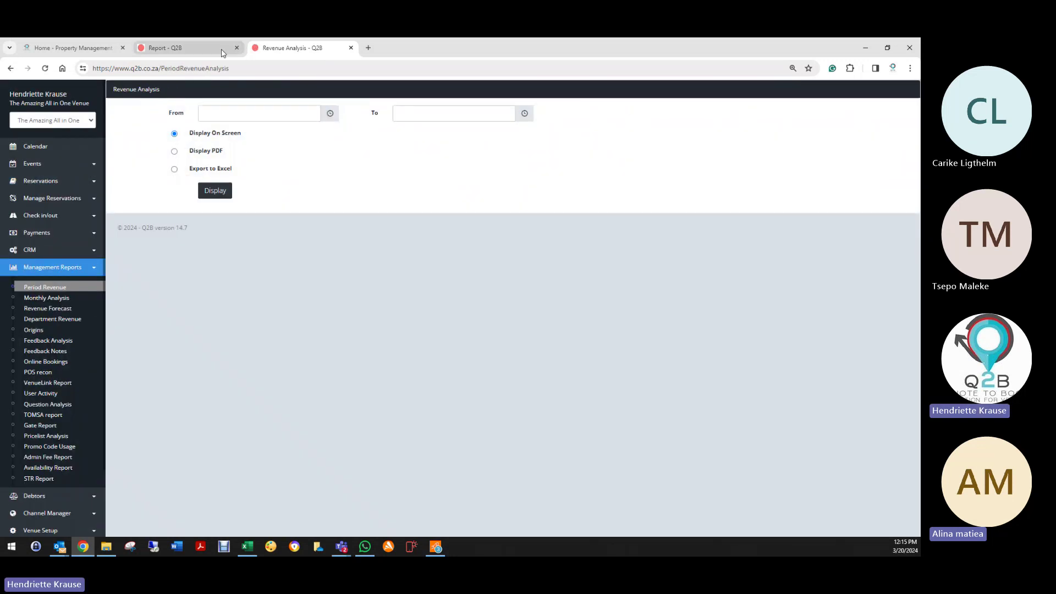
Step: Set the Plated Options Option 2 line's department to Food and save the booking
{"action": "left_click", "coordinate": [222, 53]}
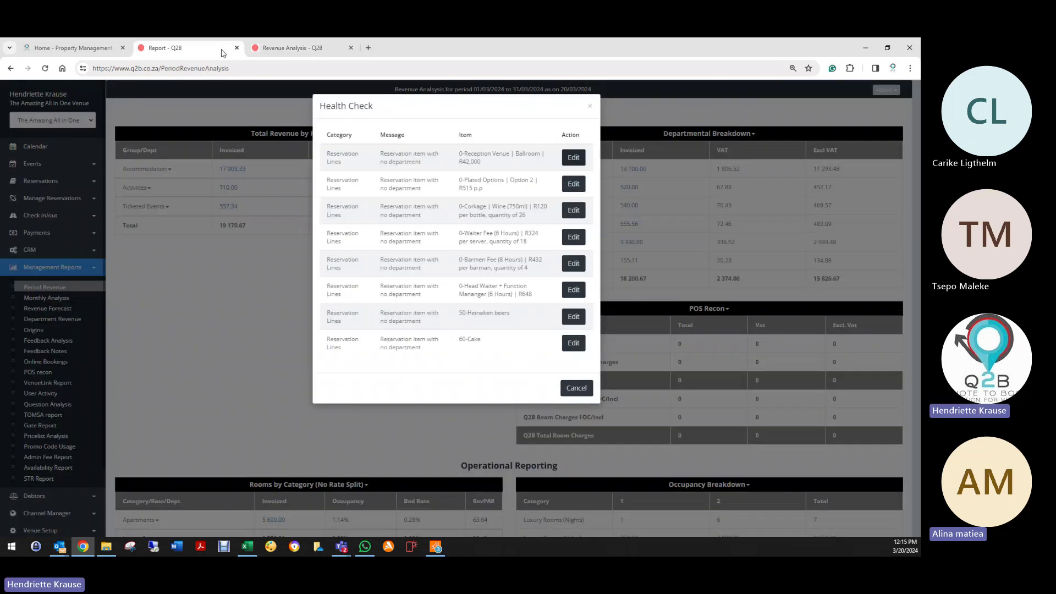
{"action": "left_click", "coordinate": [573, 184]}
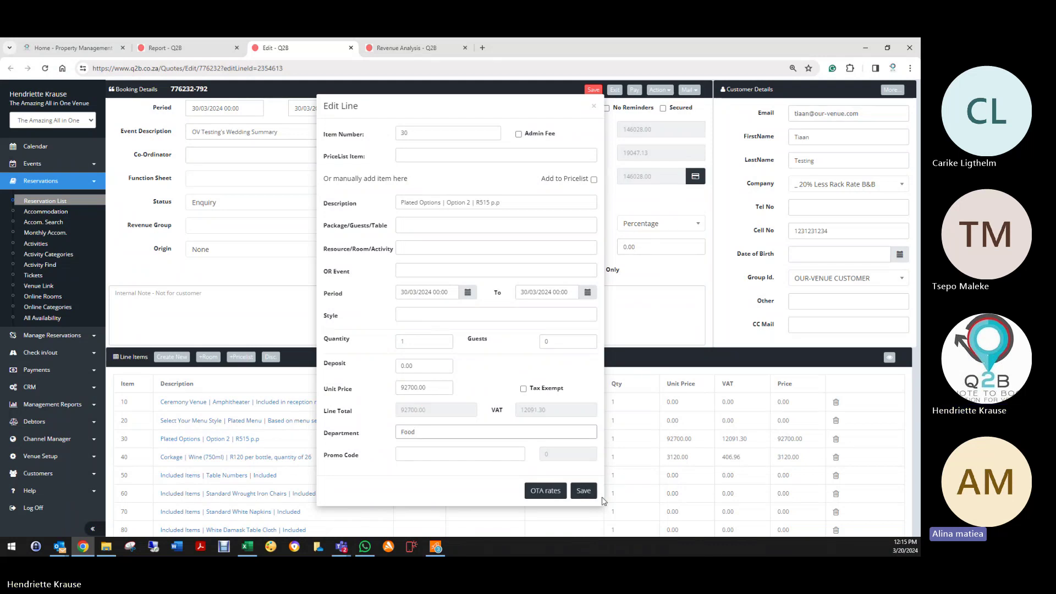
{"action": "left_click", "coordinate": [581, 491]}
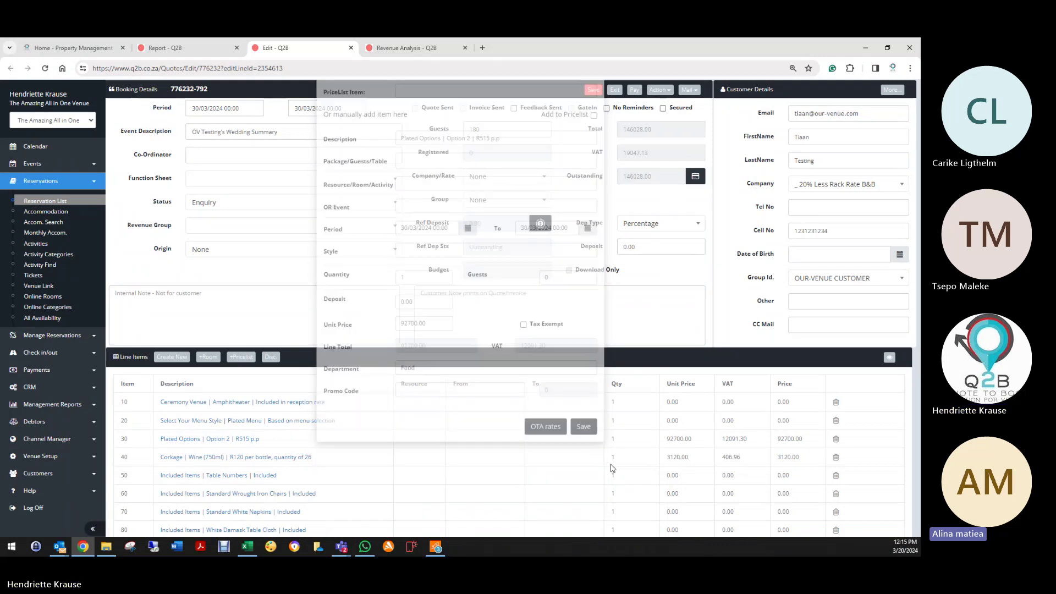
{"action": "left_click", "coordinate": [595, 92]}
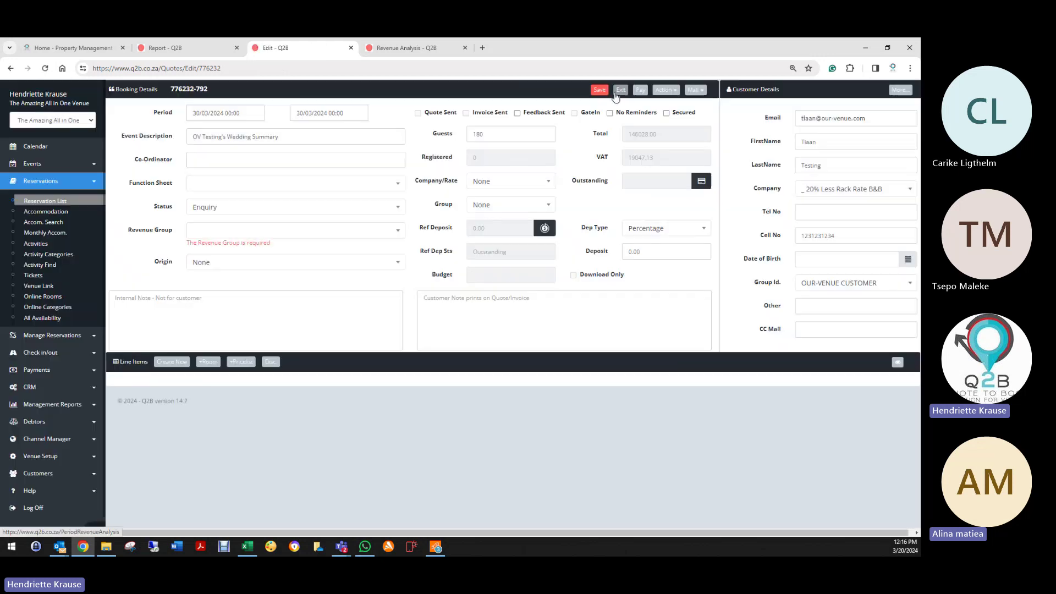
{"action": "left_click", "coordinate": [616, 89]}
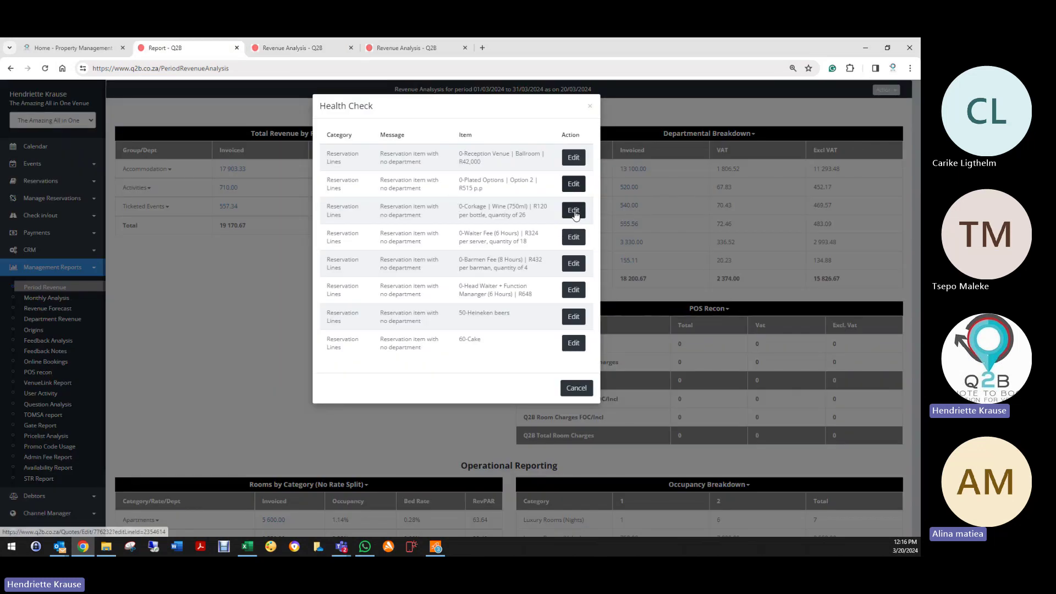
Step: Set the Corkage wine line to Beverage, save the booking, and open the Waiter Fee line
{"action": "left_click", "coordinate": [573, 211]}
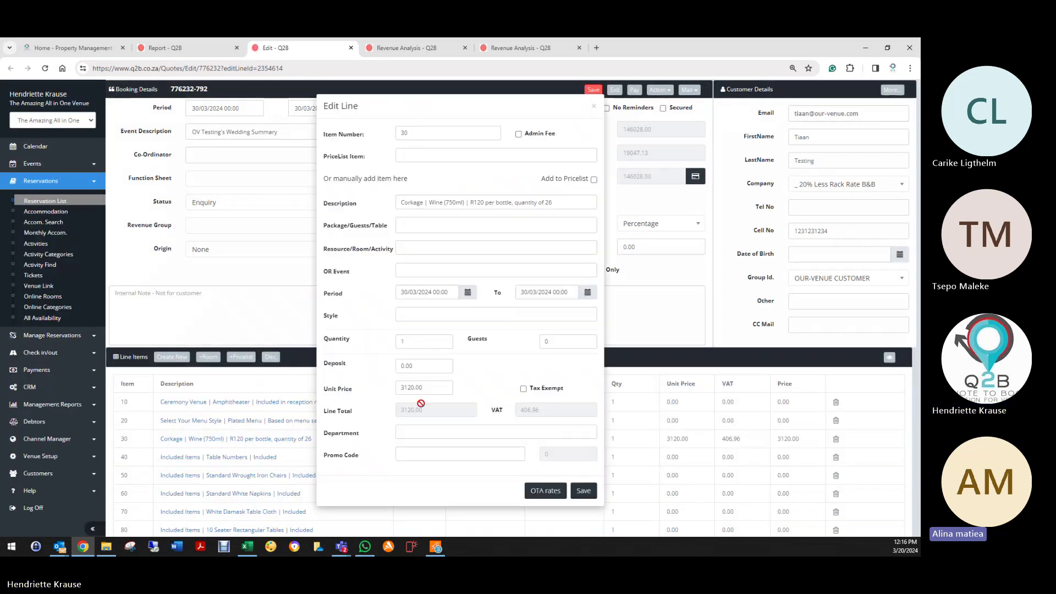
{"action": "left_click", "coordinate": [420, 433]}
{"action": "type", "text": "be"}
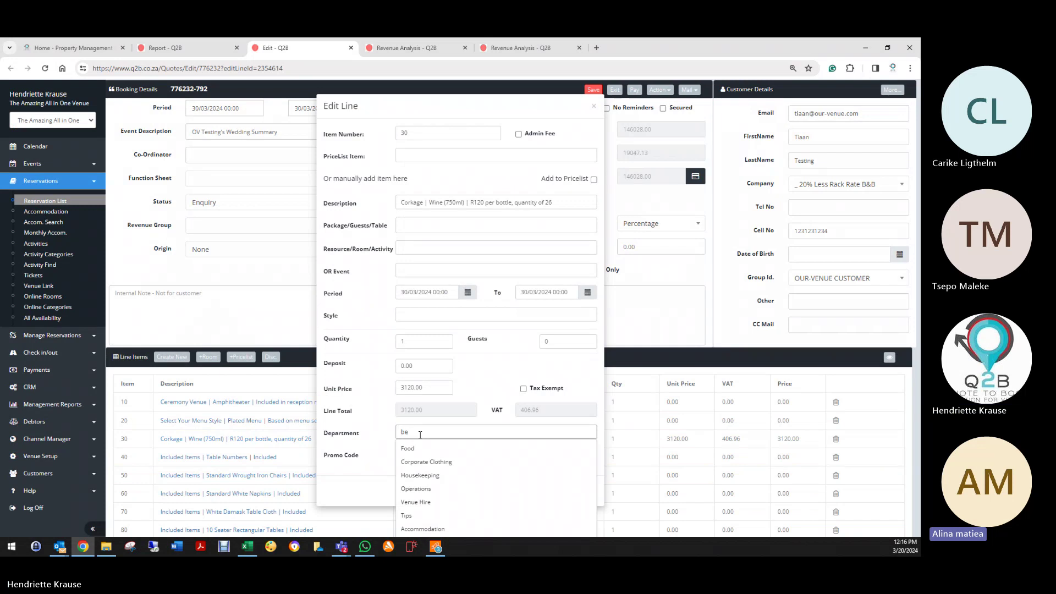
{"action": "left_click", "coordinate": [417, 448]}
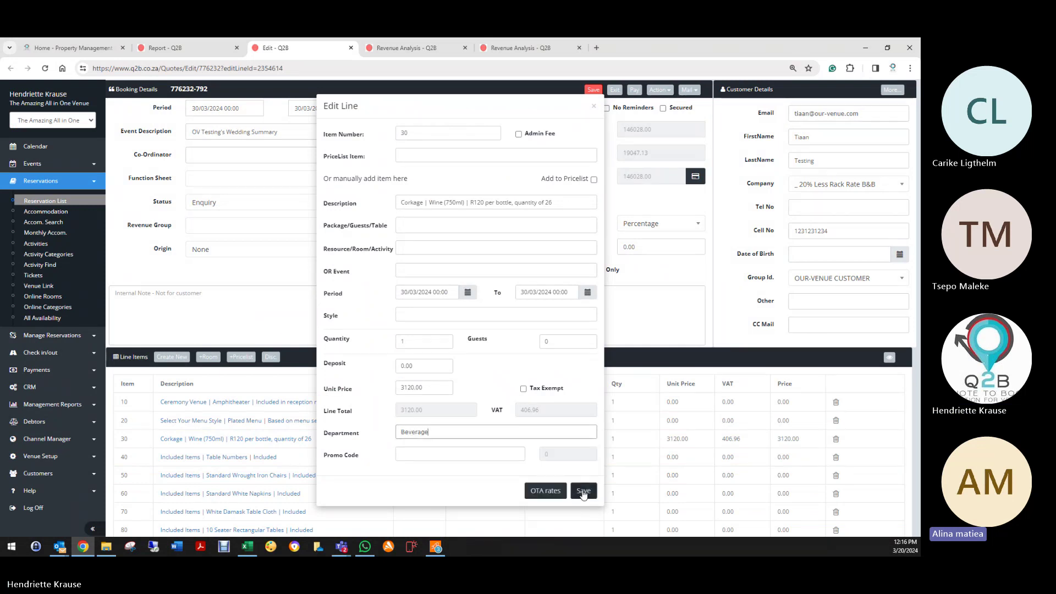
{"action": "left_click", "coordinate": [580, 492]}
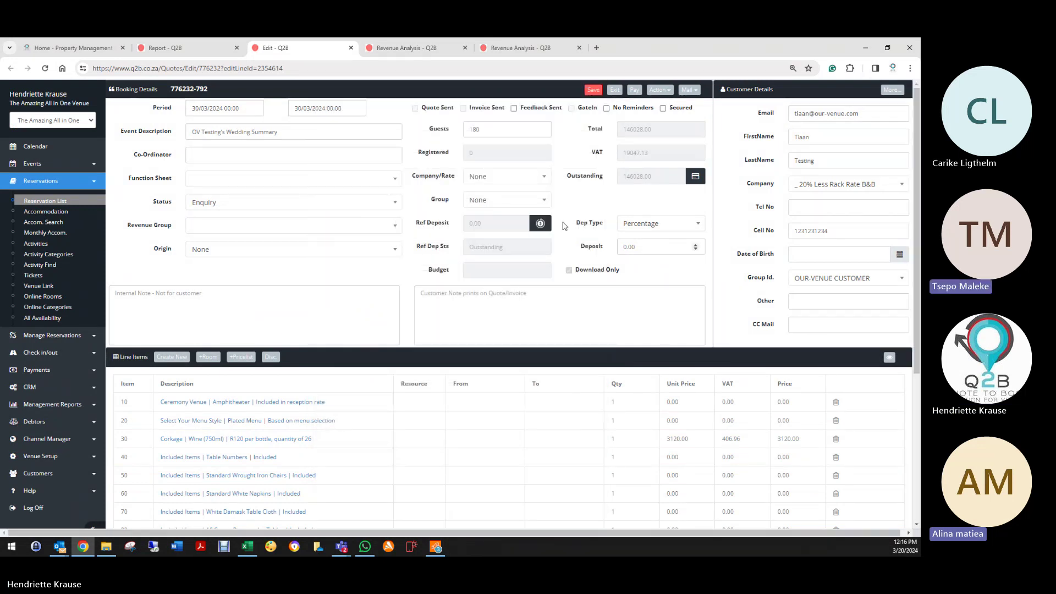
{"action": "left_click", "coordinate": [593, 90]}
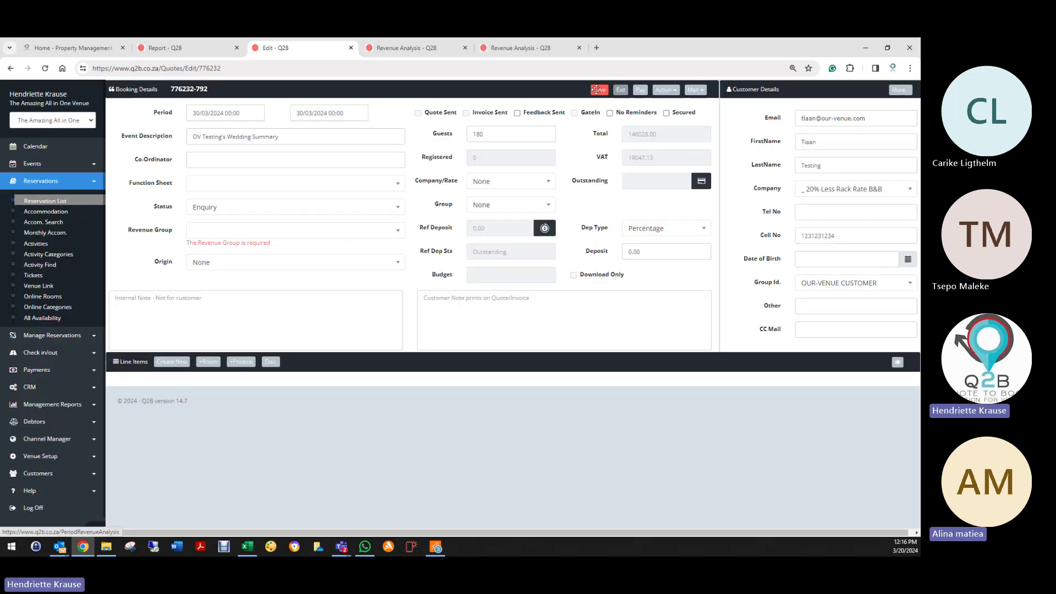
{"action": "left_click", "coordinate": [198, 48]}
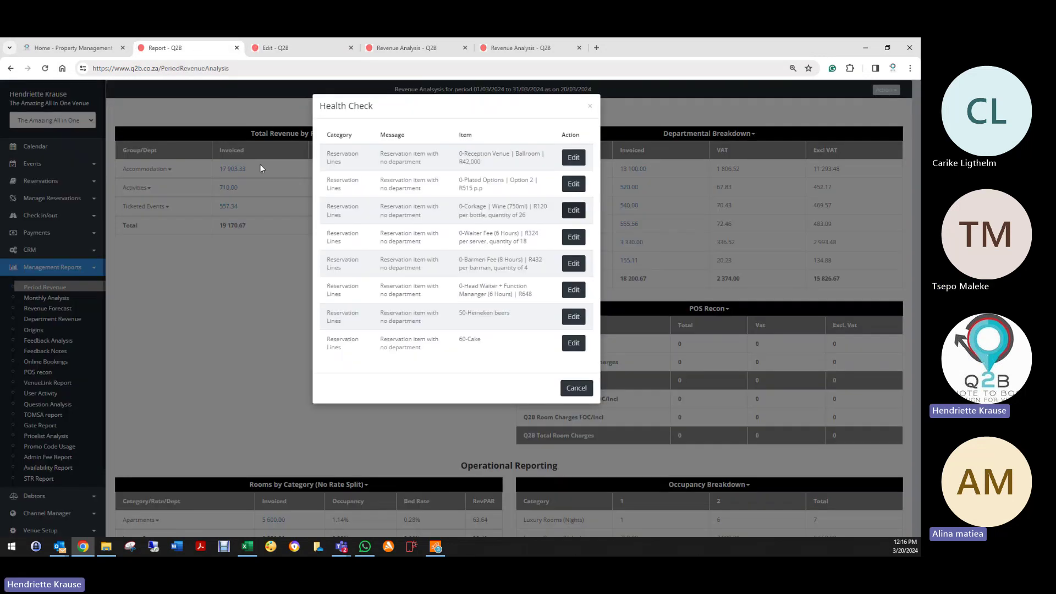
{"action": "left_click", "coordinate": [574, 237]}
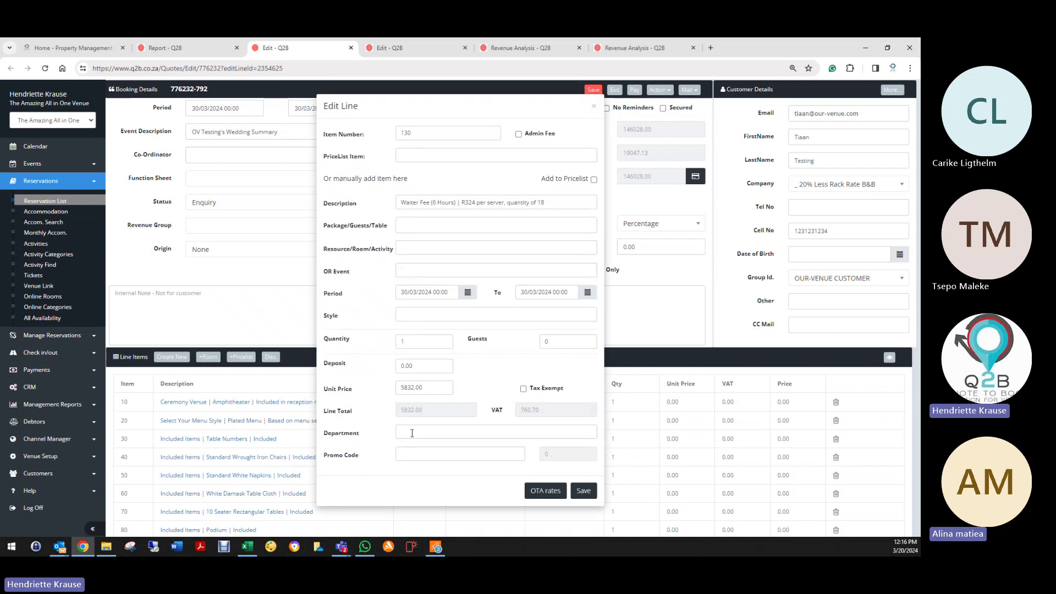
Step: Give the Waiter Fee line the Accommodation department, save it, and return to the health check list
{"action": "left_click", "coordinate": [413, 433]}
{"action": "type", "text": "wa"}
{"action": "key", "text": "BackSpace"}
{"action": "key", "text": "BackSpace"}
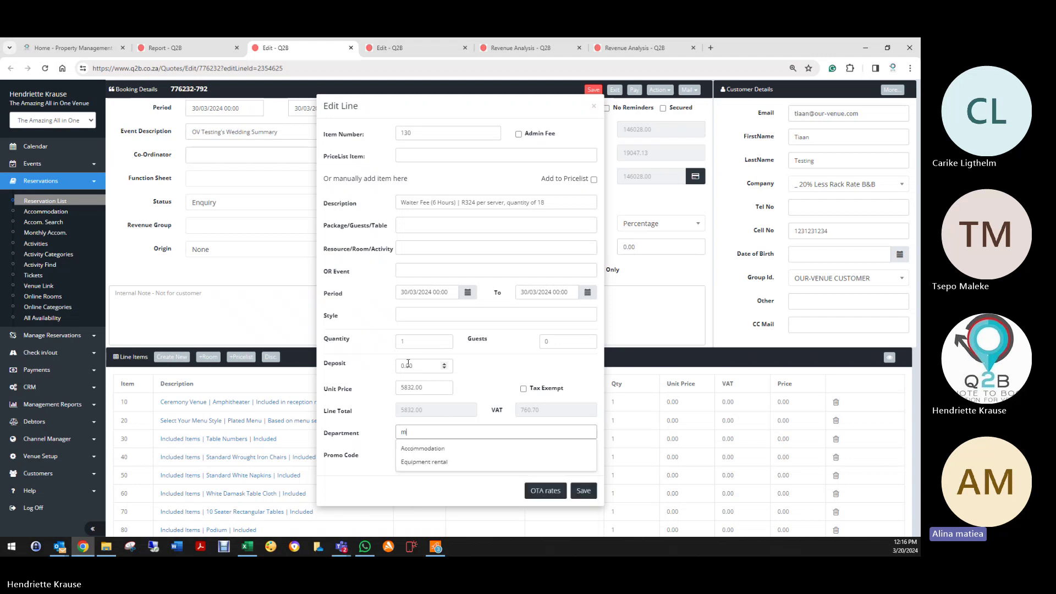
{"action": "left_click", "coordinate": [408, 450]}
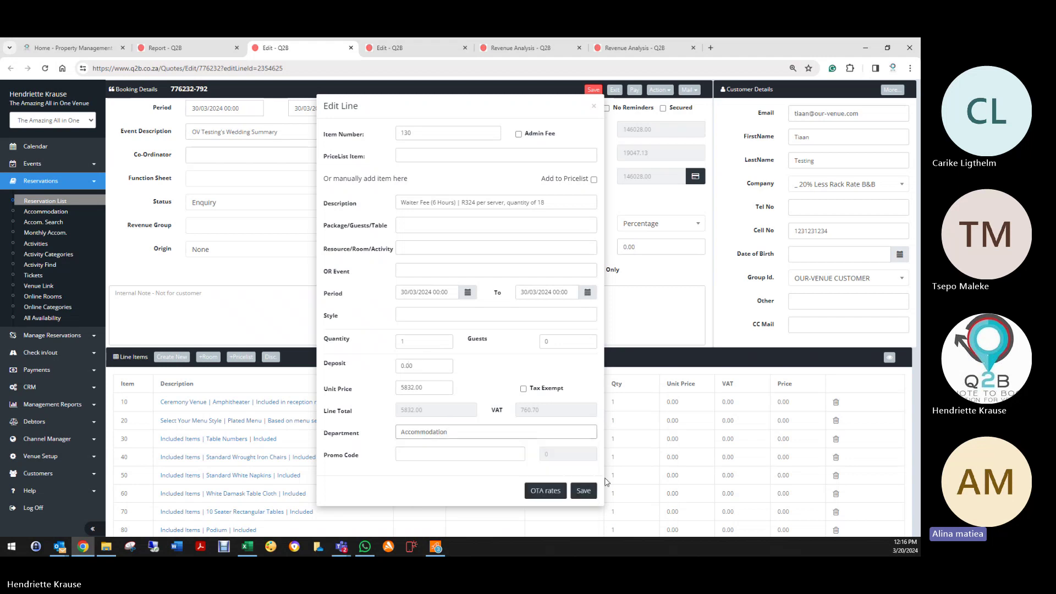
{"action": "left_click", "coordinate": [584, 491]}
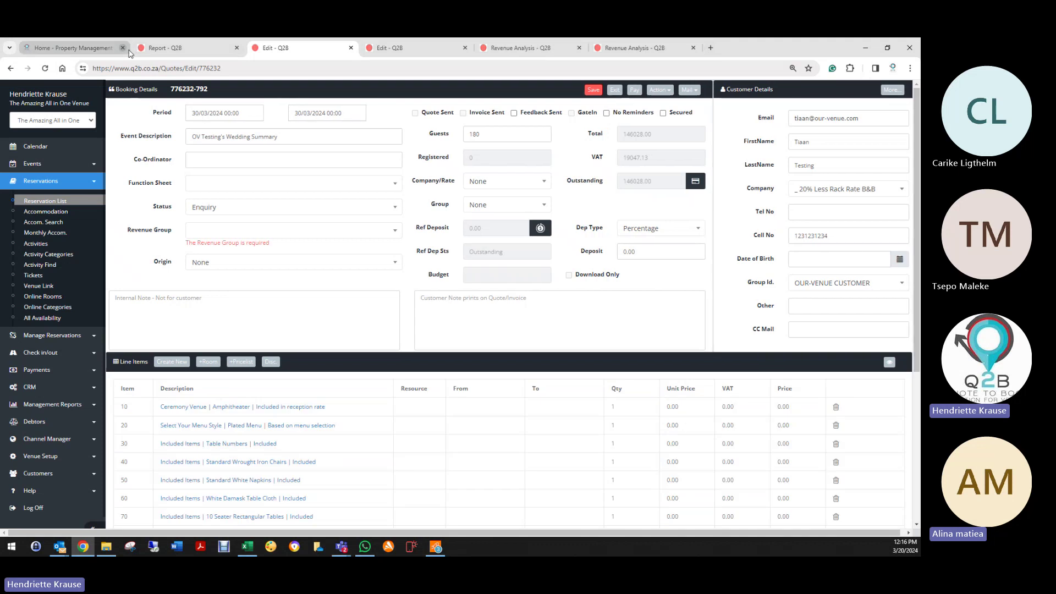
{"action": "left_click", "coordinate": [139, 49]}
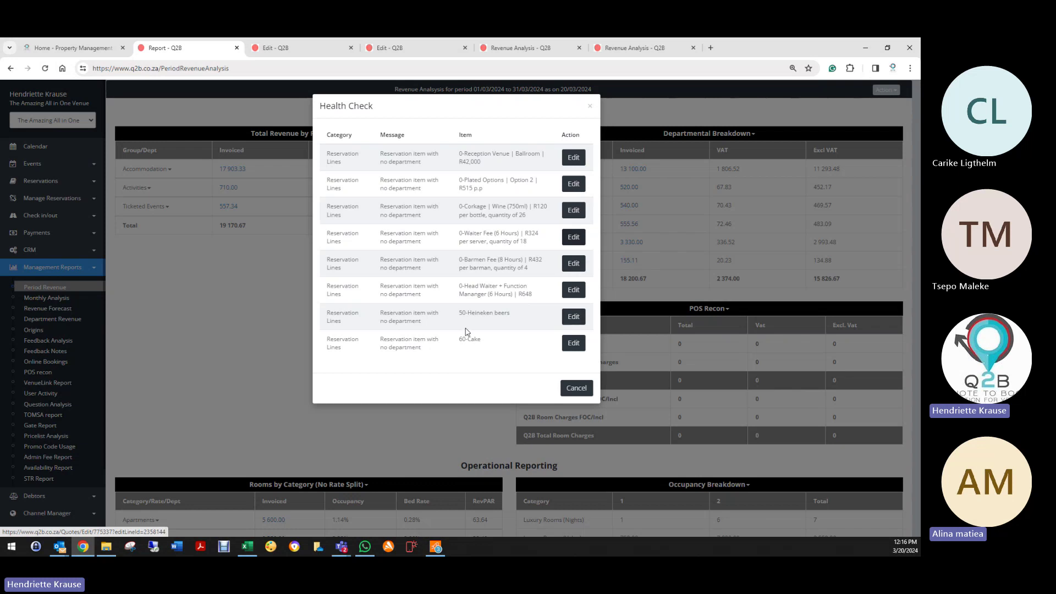
Step: Set the Heineken beers line's department to Beverage and save the booking
{"action": "left_click", "coordinate": [570, 317]}
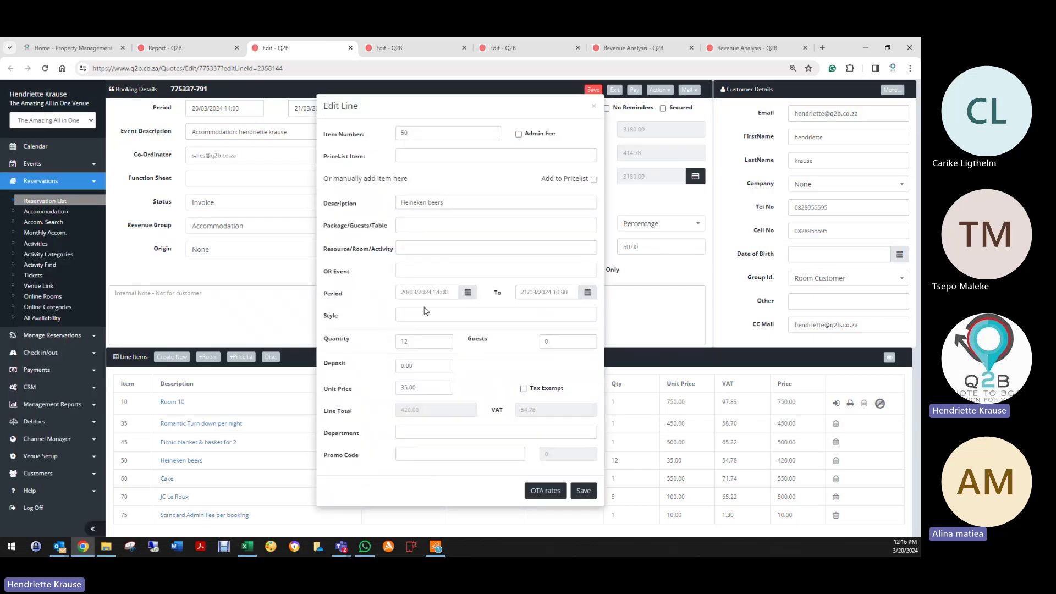
{"action": "left_click", "coordinate": [419, 434]}
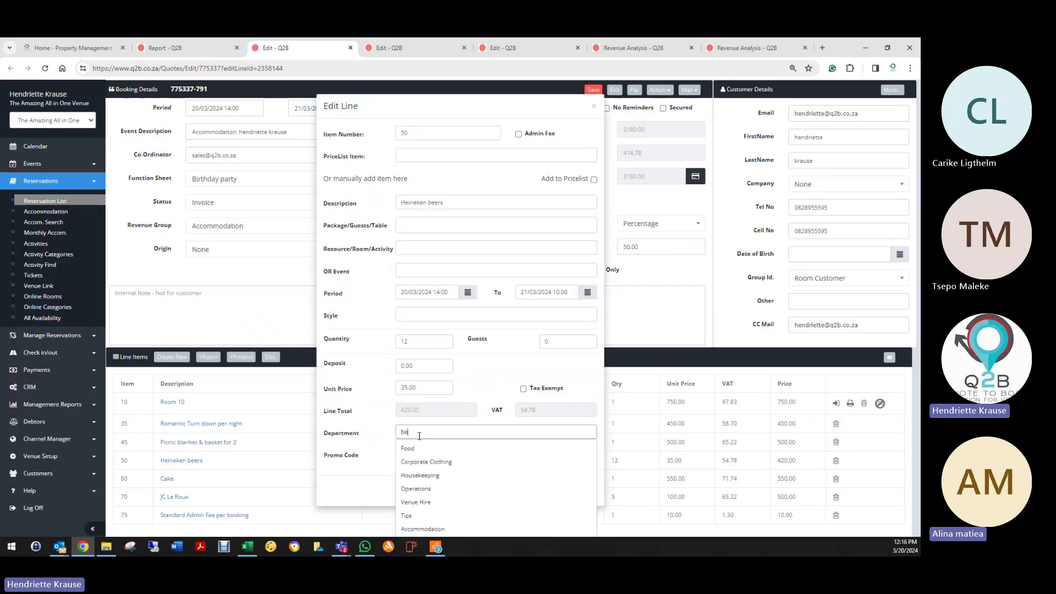
{"action": "type", "text": "be"}
{"action": "left_click", "coordinate": [424, 446]}
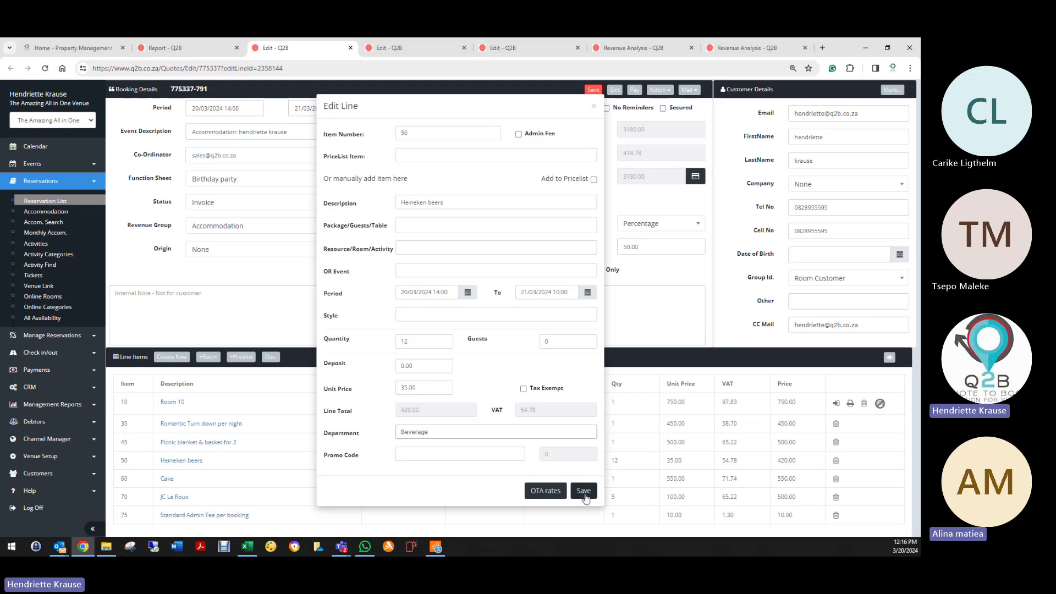
{"action": "left_click", "coordinate": [584, 491]}
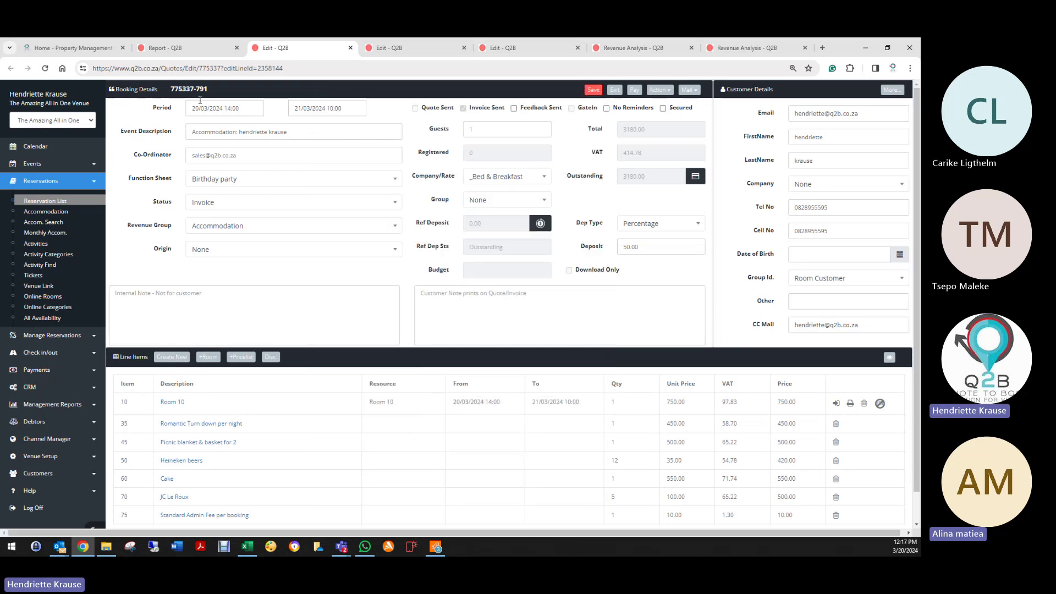
{"action": "left_click", "coordinate": [594, 90]}
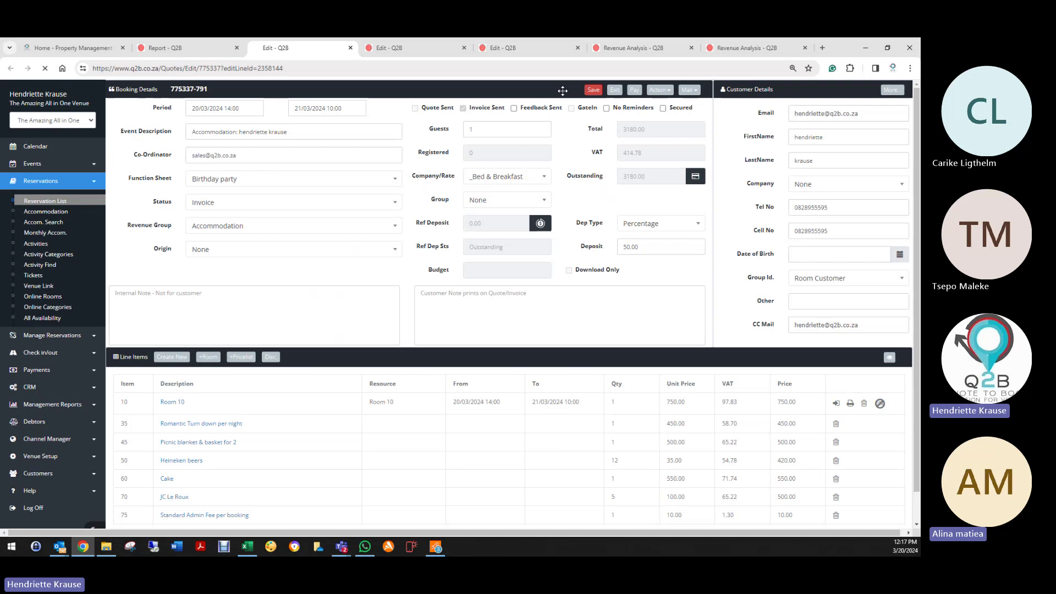
{"action": "left_click", "coordinate": [215, 41]}
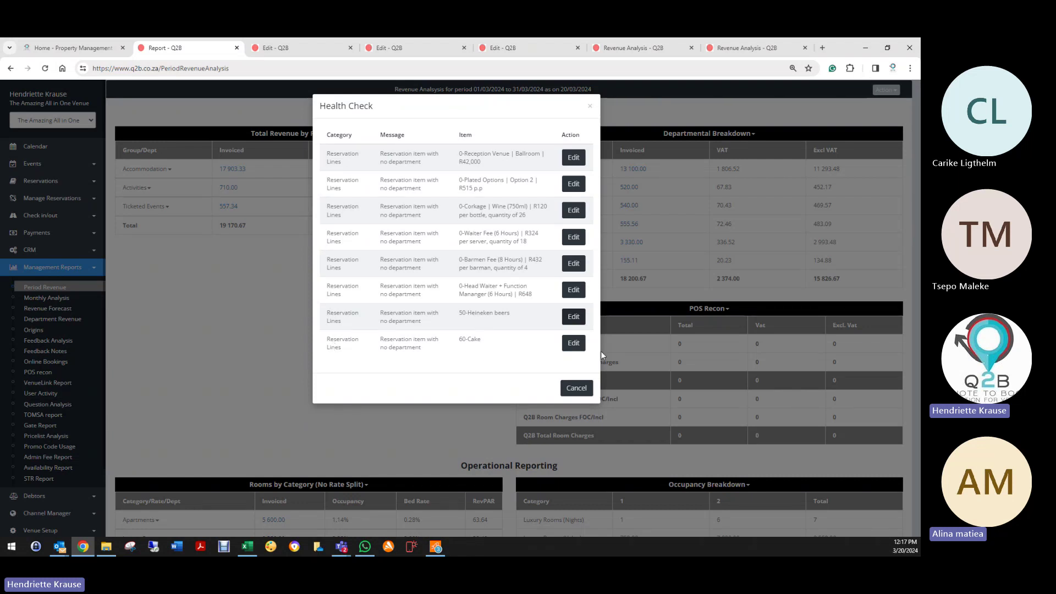
Step: Set the Cake line's department to Food, save the booking, and dismiss the outdated health check
{"action": "left_click", "coordinate": [573, 344]}
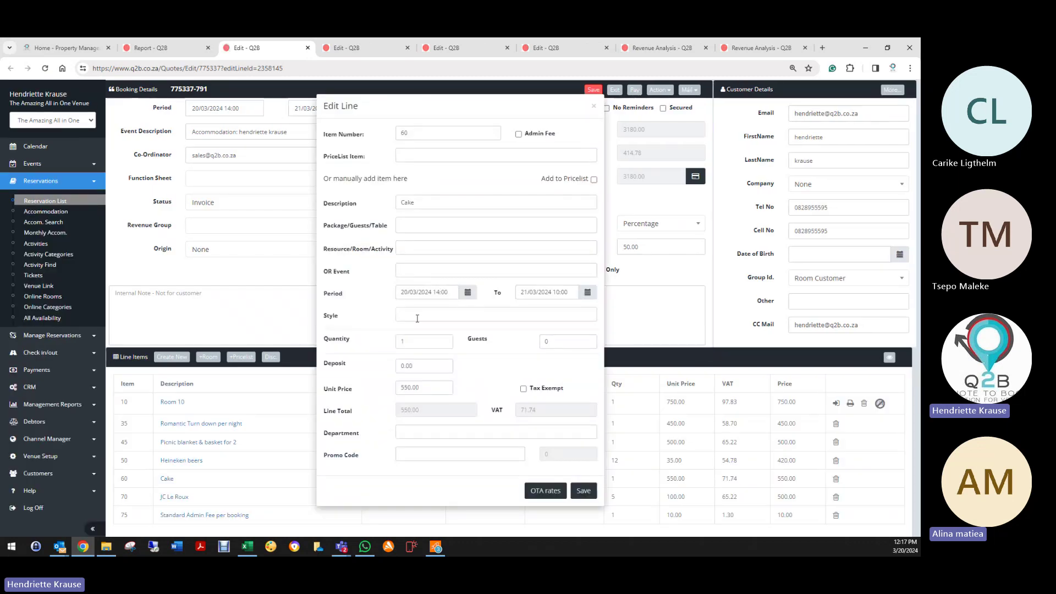
{"action": "left_click", "coordinate": [420, 433]}
{"action": "left_click", "coordinate": [418, 445]}
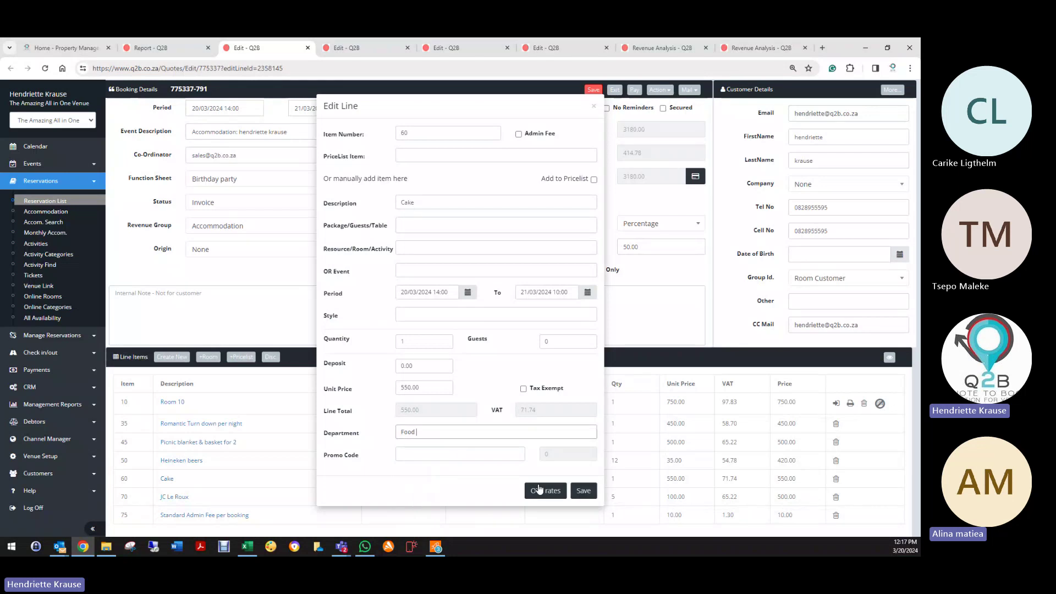
{"action": "left_click", "coordinate": [584, 490]}
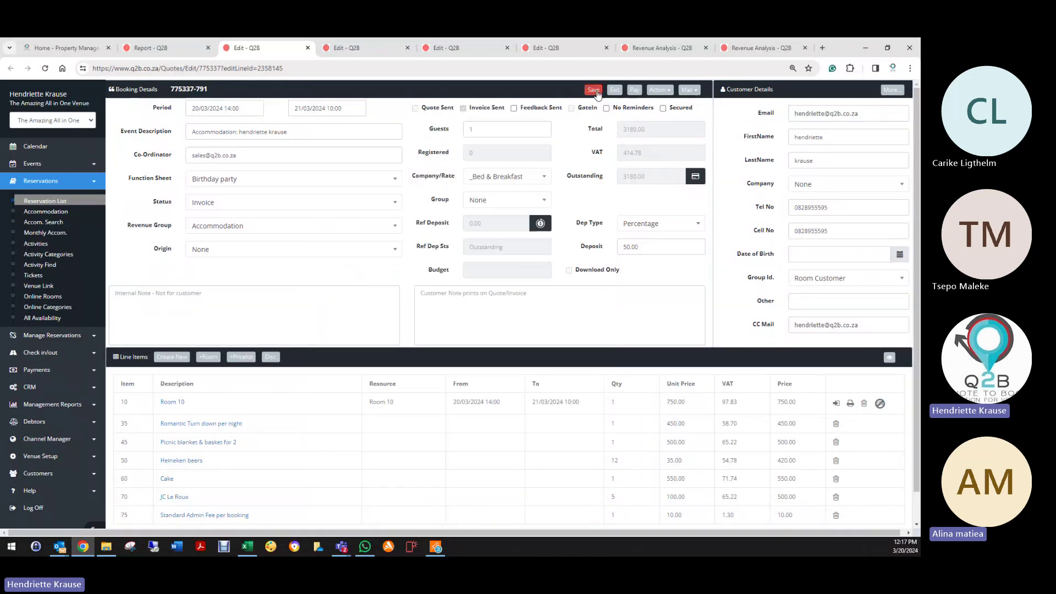
{"action": "left_click", "coordinate": [595, 90]}
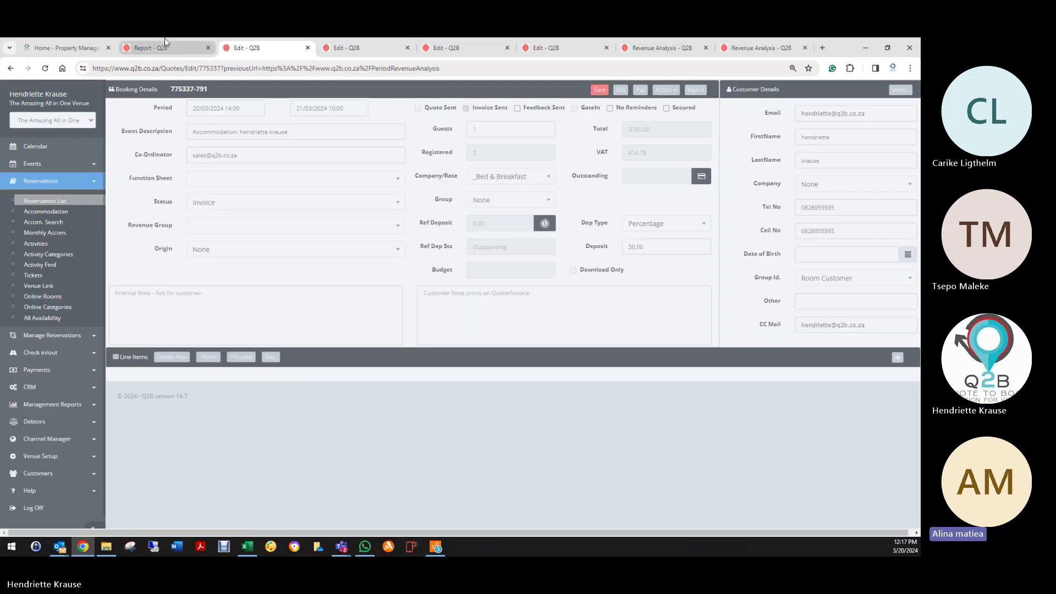
{"action": "left_click", "coordinate": [164, 40]}
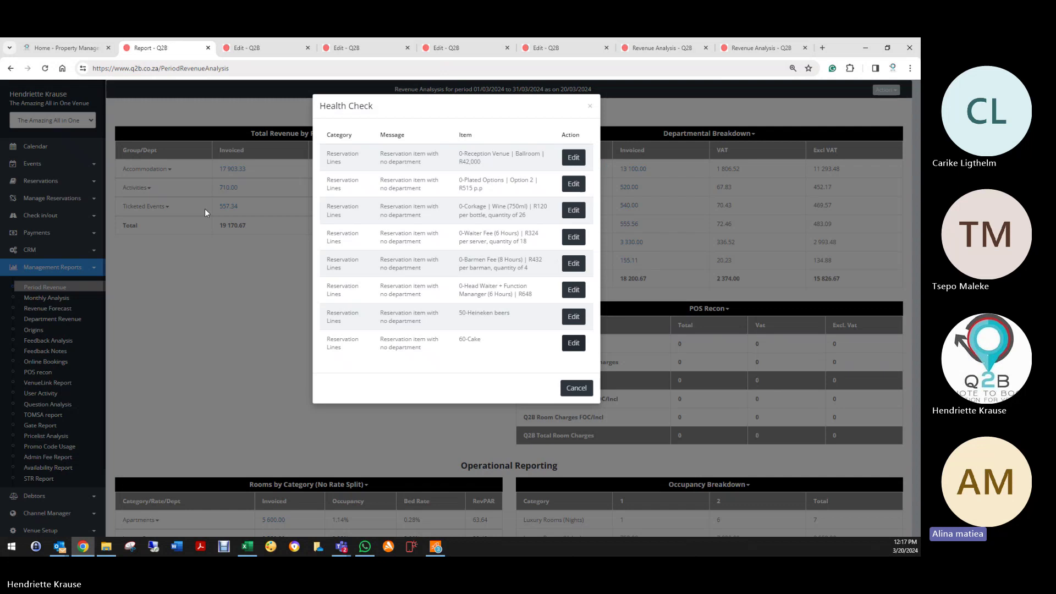
{"action": "left_click", "coordinate": [576, 388]}
Step: Rerun the health check and close the leftover booking edit and duplicate Revenue Analysis tabs
{"action": "left_click", "coordinate": [886, 89]}
{"action": "left_click", "coordinate": [850, 105]}
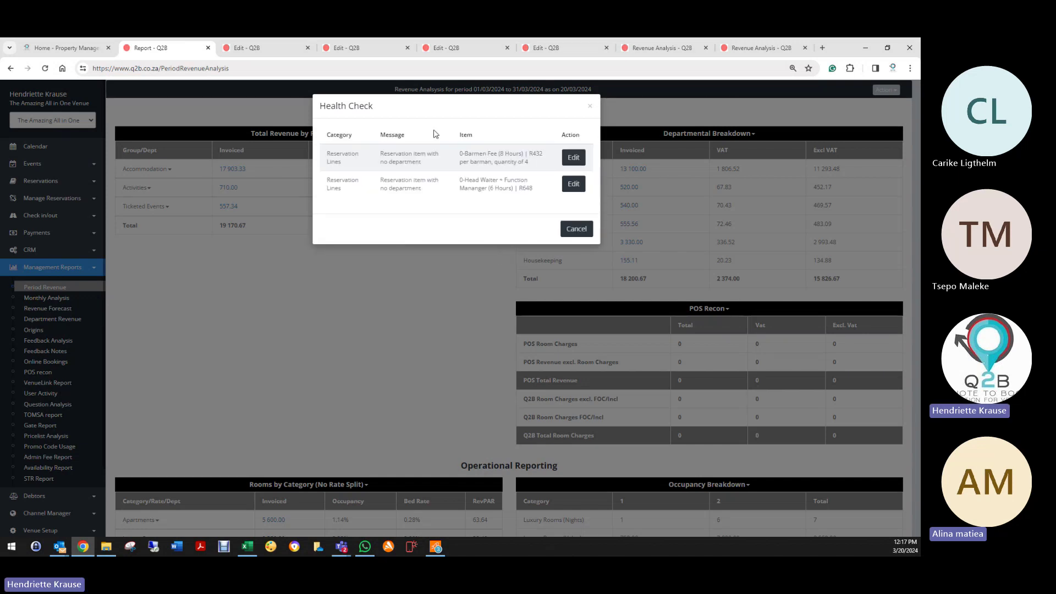
{"action": "left_click", "coordinate": [308, 48]}
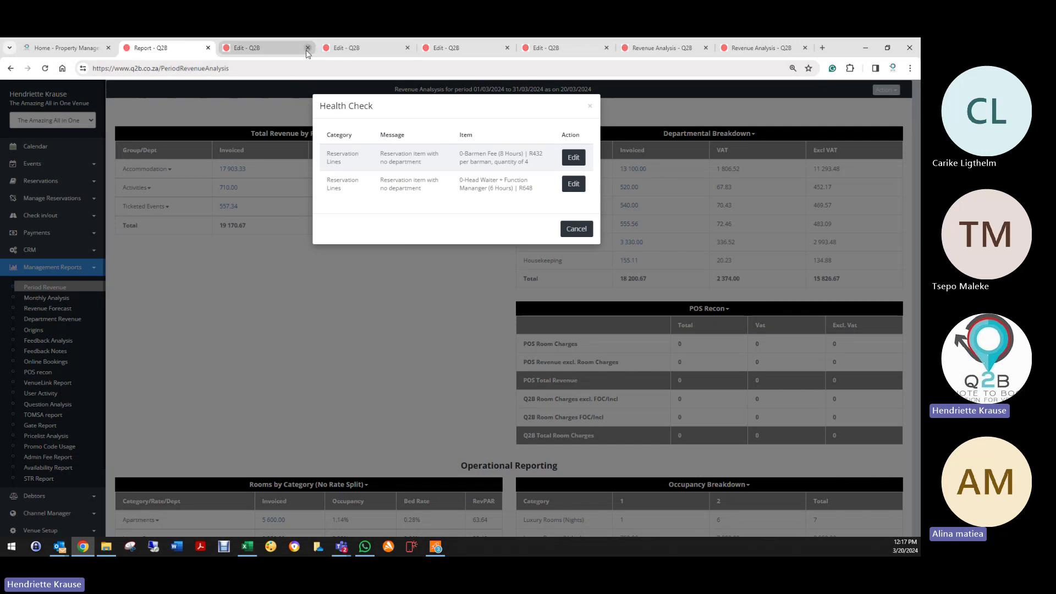
{"action": "left_click", "coordinate": [307, 48]}
{"action": "left_click", "coordinate": [307, 48]}
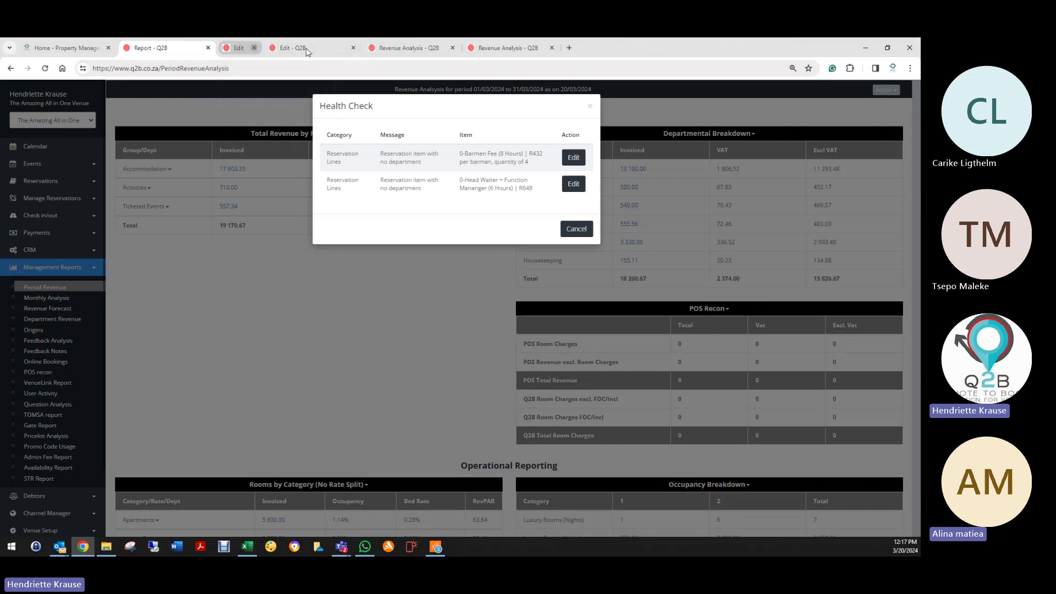
{"action": "left_click", "coordinate": [307, 48]}
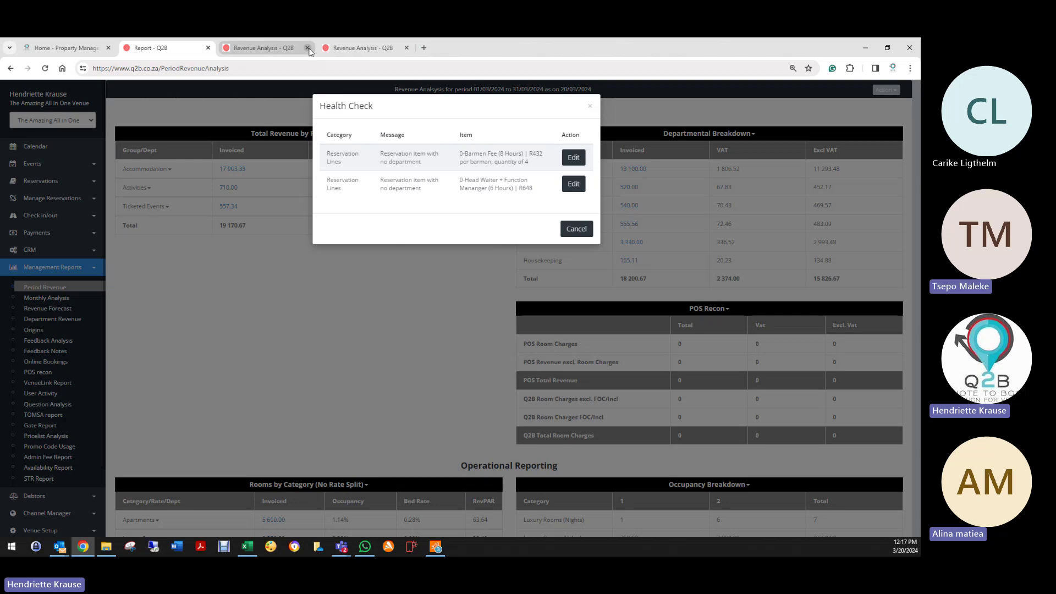
{"action": "left_click", "coordinate": [308, 48]}
{"action": "left_click", "coordinate": [308, 48]}
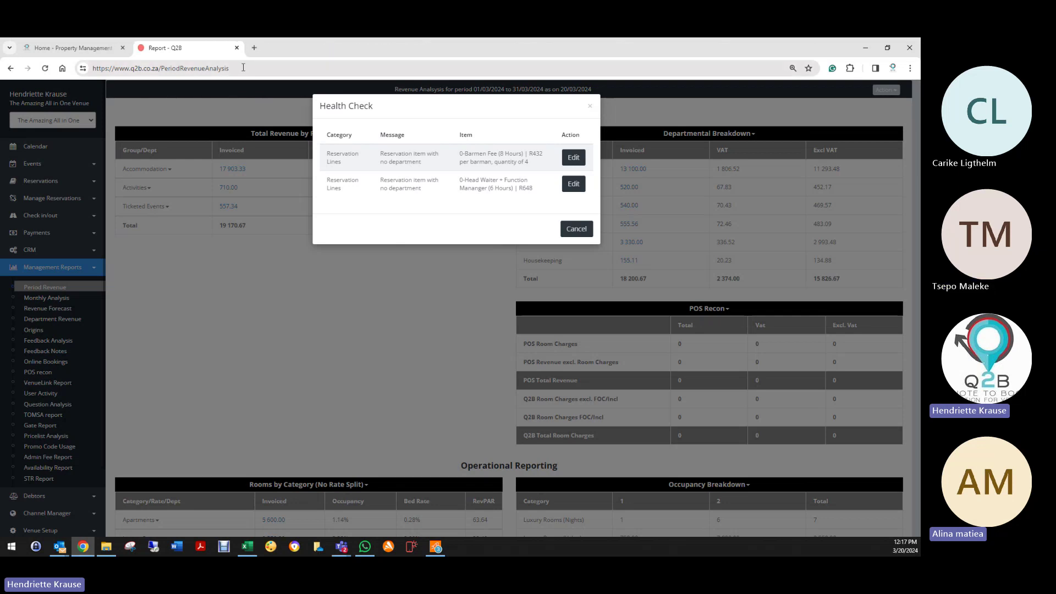
Step: Set the Barmen Fee line's department to Operations and save it
{"action": "left_click", "coordinate": [573, 159]}
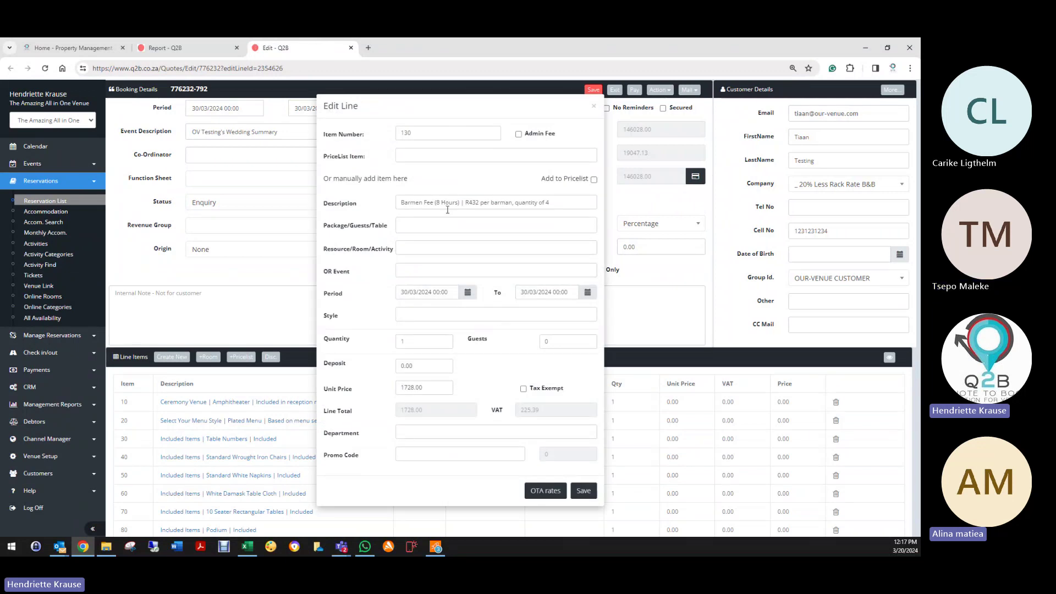
{"action": "left_click", "coordinate": [435, 432]}
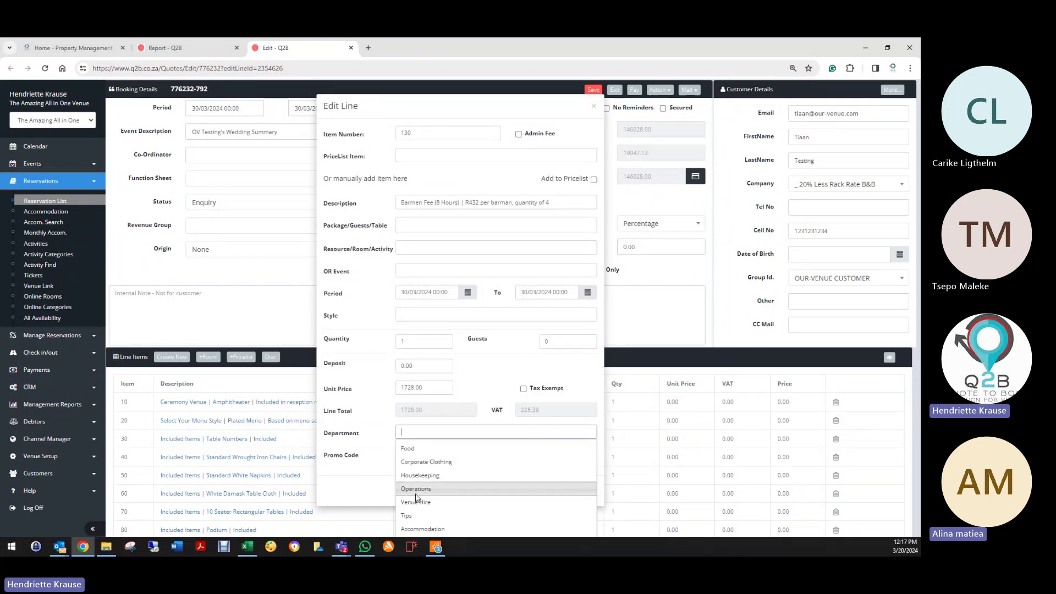
{"action": "left_click", "coordinate": [409, 490]}
{"action": "left_click", "coordinate": [593, 490]}
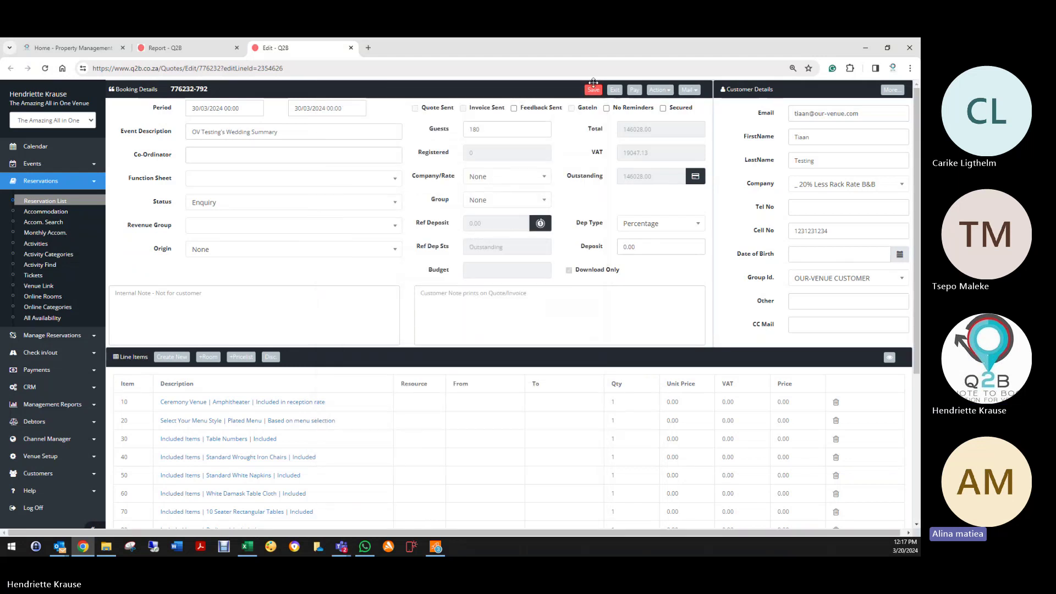
{"action": "left_click", "coordinate": [203, 51]}
Step: Set the Head Waiter + Function Manager line to Operations, save it, and close the edit tabs
{"action": "left_click", "coordinate": [573, 184]}
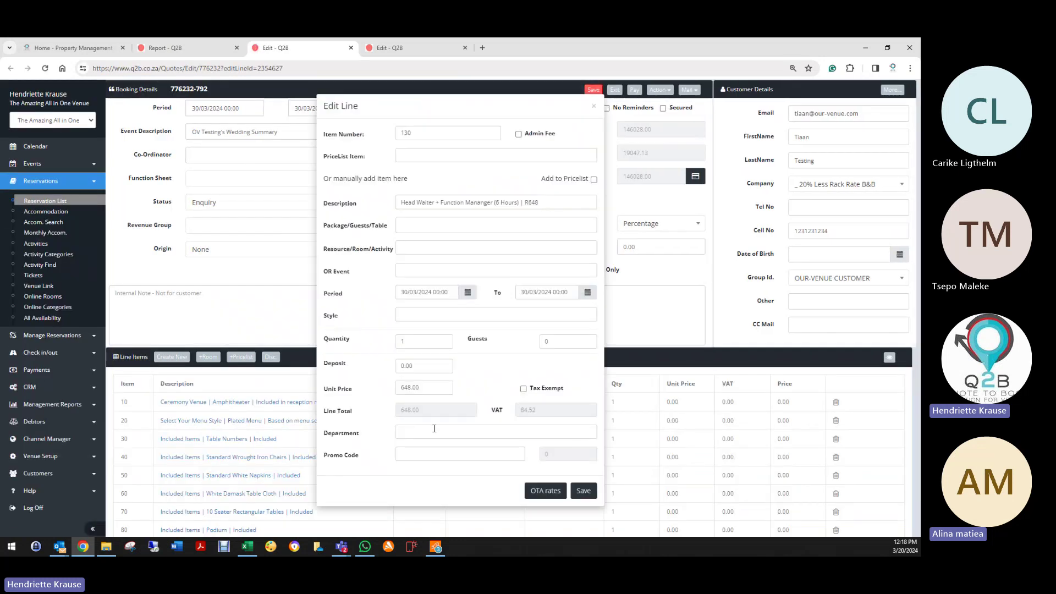
{"action": "left_click", "coordinate": [427, 430]}
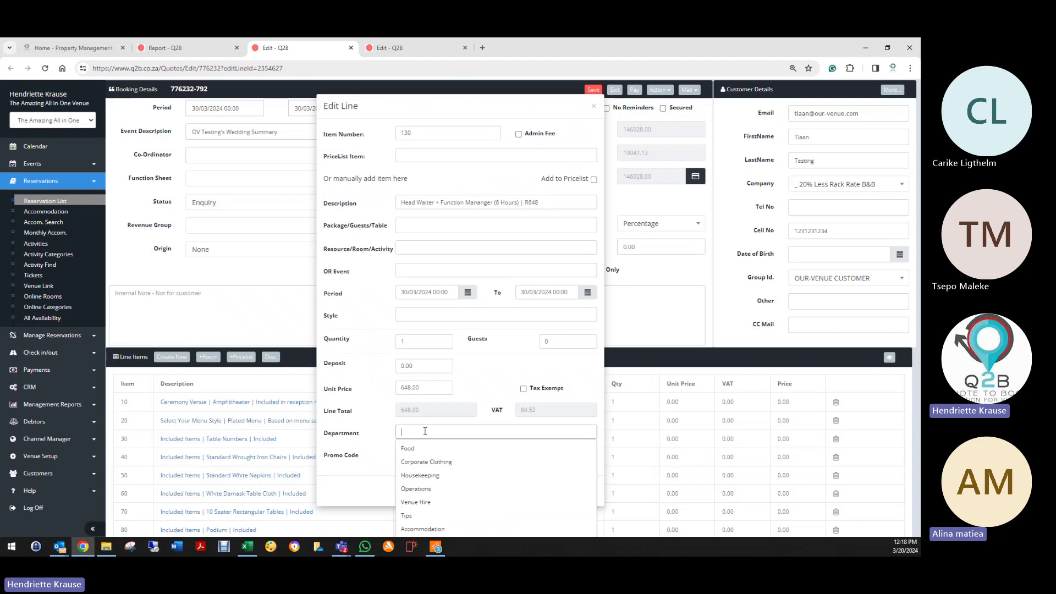
{"action": "left_click", "coordinate": [430, 490]}
{"action": "left_click", "coordinate": [581, 493]}
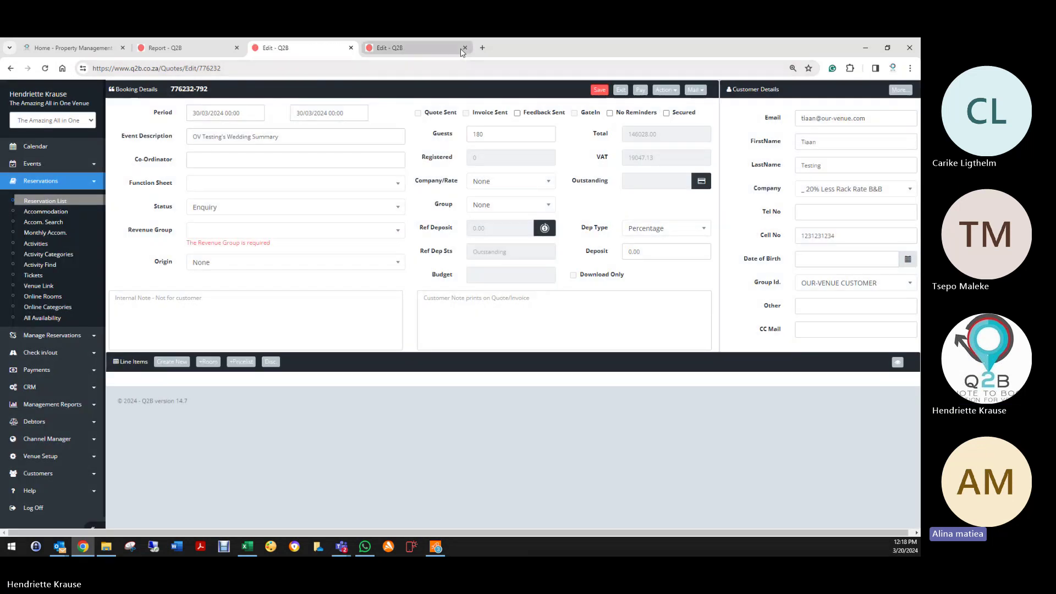
{"action": "left_click", "coordinate": [416, 48]}
{"action": "left_click", "coordinate": [351, 48]}
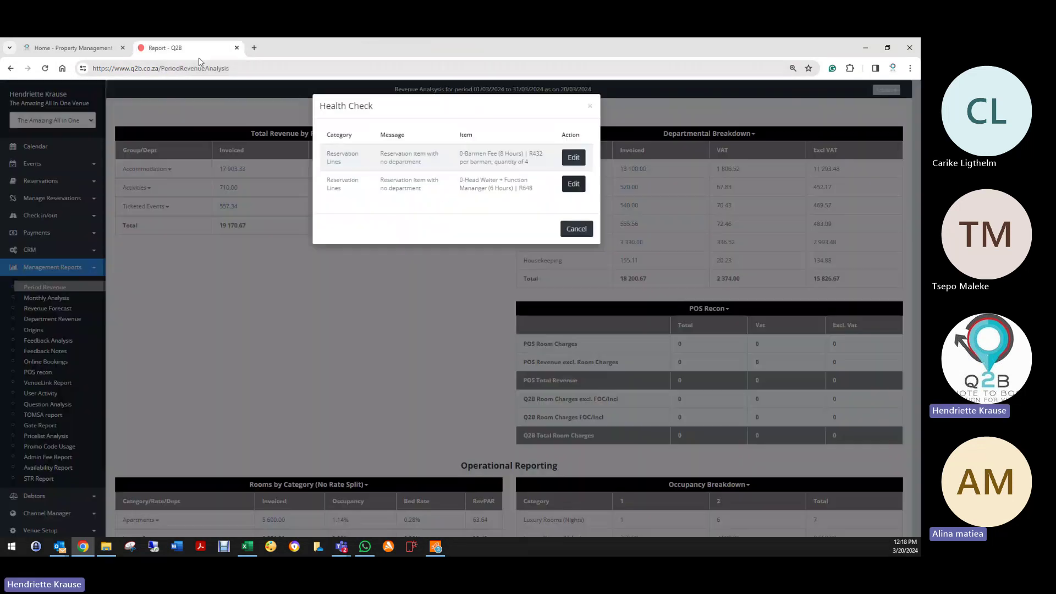
Step: Rerun the health check, close the 'No problems were found' result, and open a blank Period Revenue form
{"action": "left_click", "coordinate": [577, 229]}
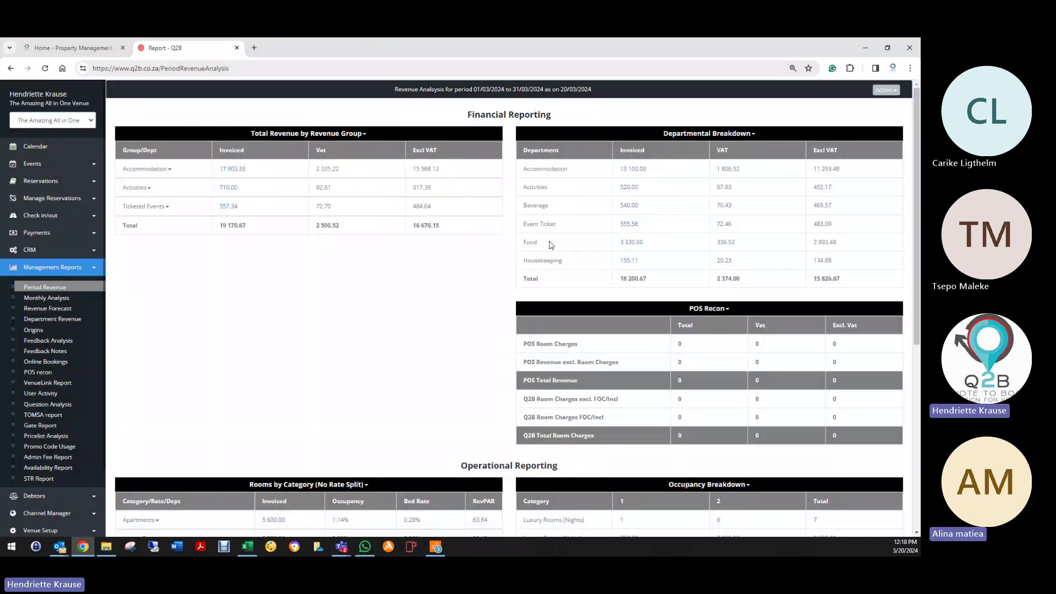
{"action": "left_click", "coordinate": [885, 89]}
{"action": "left_click", "coordinate": [850, 106]}
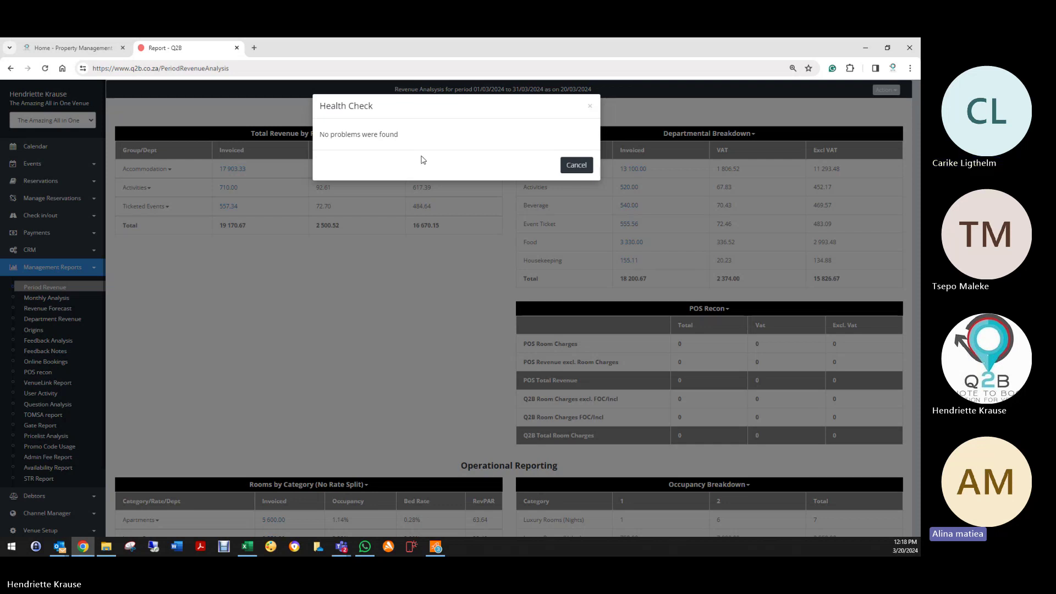
{"action": "left_click", "coordinate": [576, 166]}
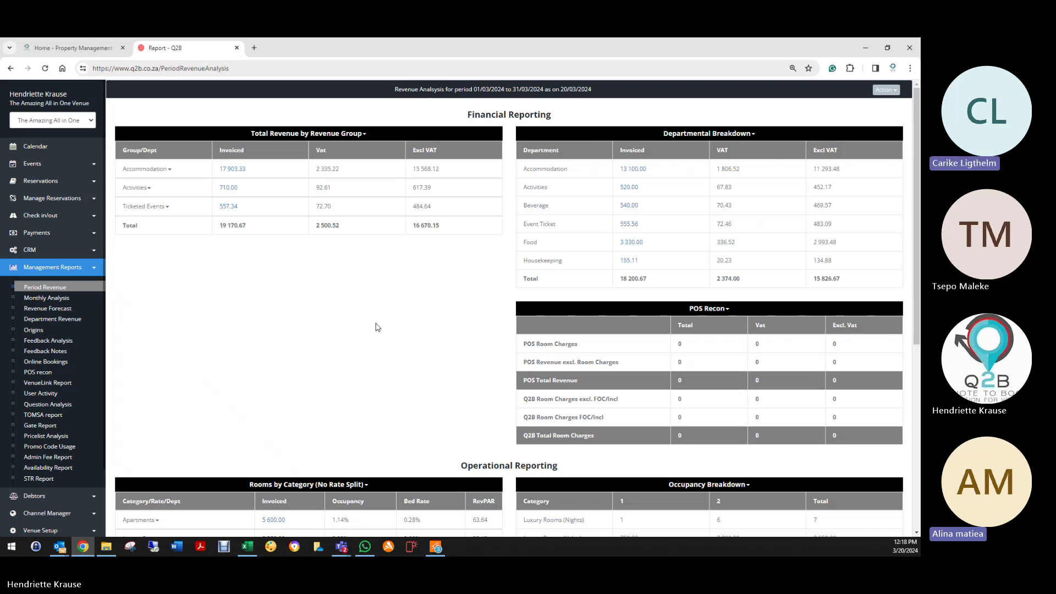
{"action": "left_click", "coordinate": [78, 291]}
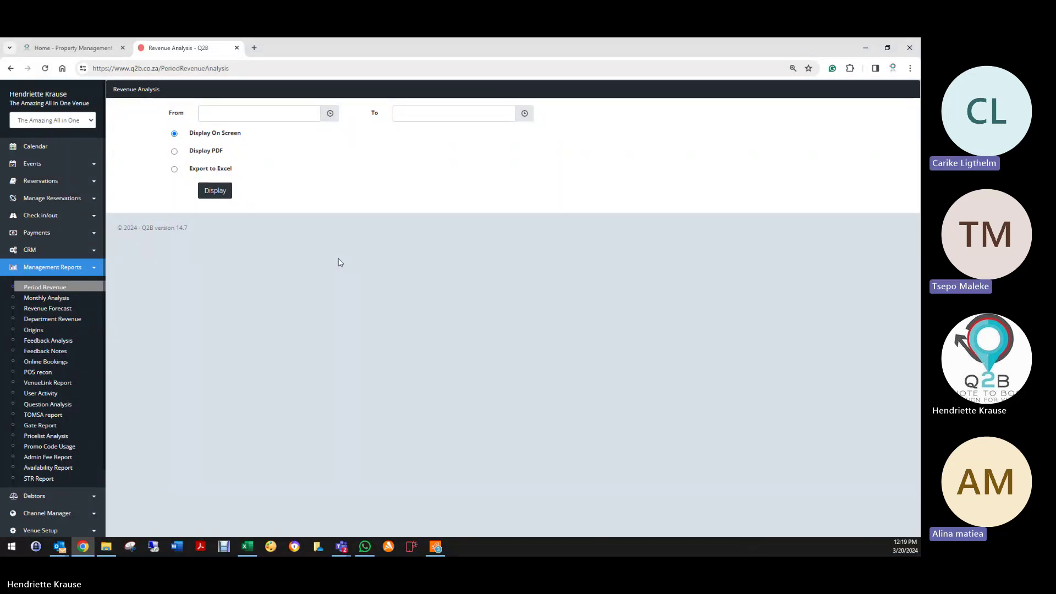
Step: Export the 01/03/2024–31/03/2024 Revenue Analysis to Excel and switch to the downloaded workbook
{"action": "left_click", "coordinate": [202, 113]}
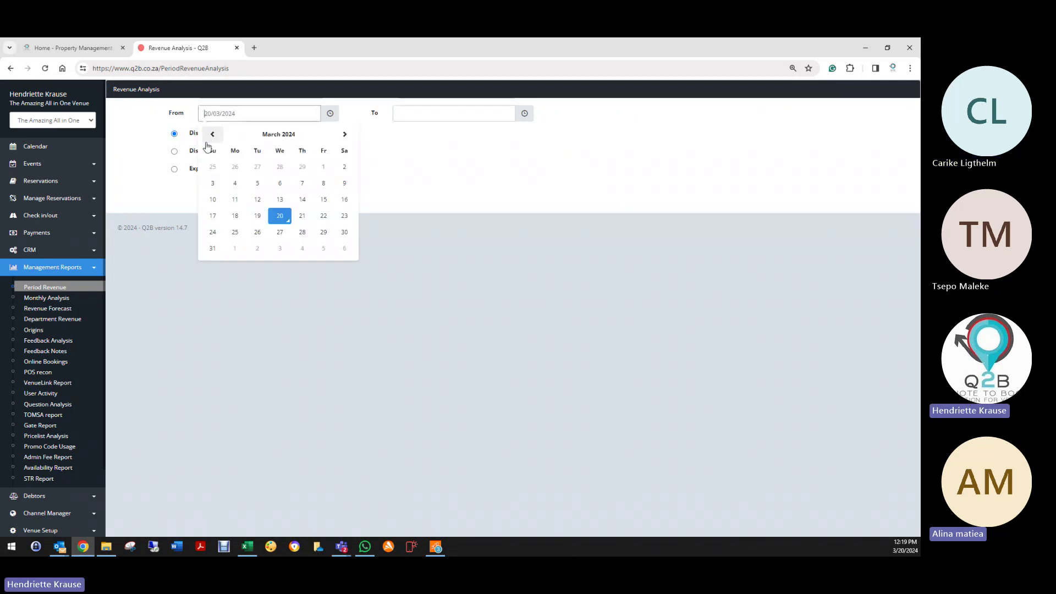
{"action": "left_click", "coordinate": [324, 166]}
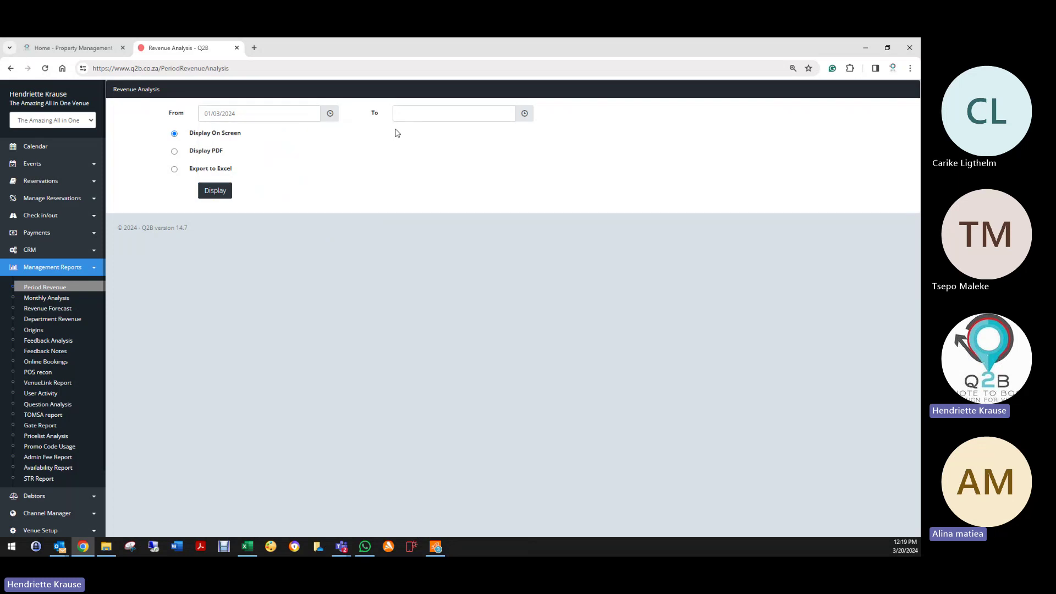
{"action": "left_click", "coordinate": [405, 113]}
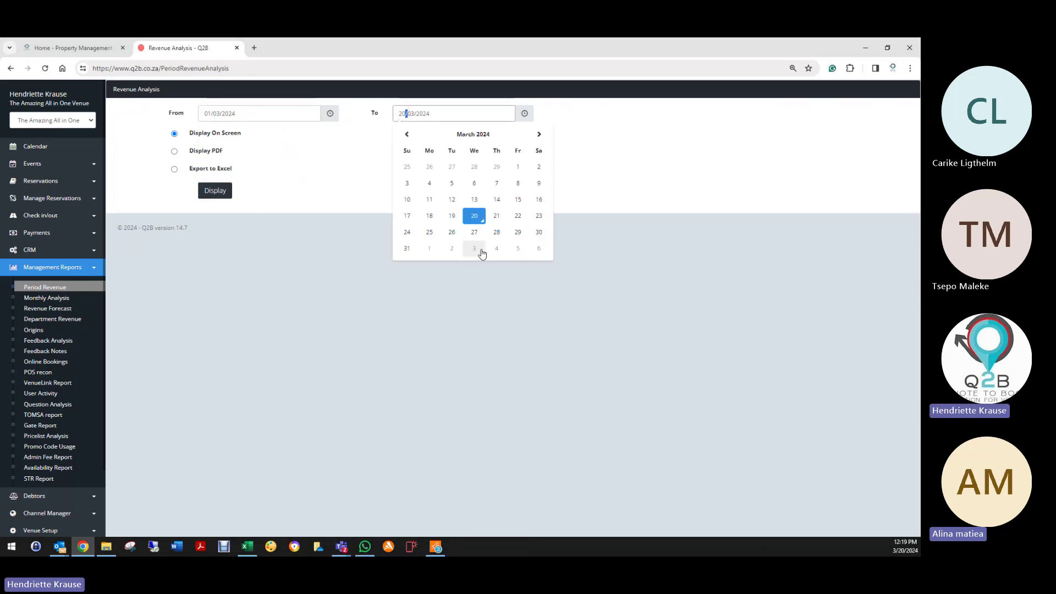
{"action": "left_click", "coordinate": [407, 248]}
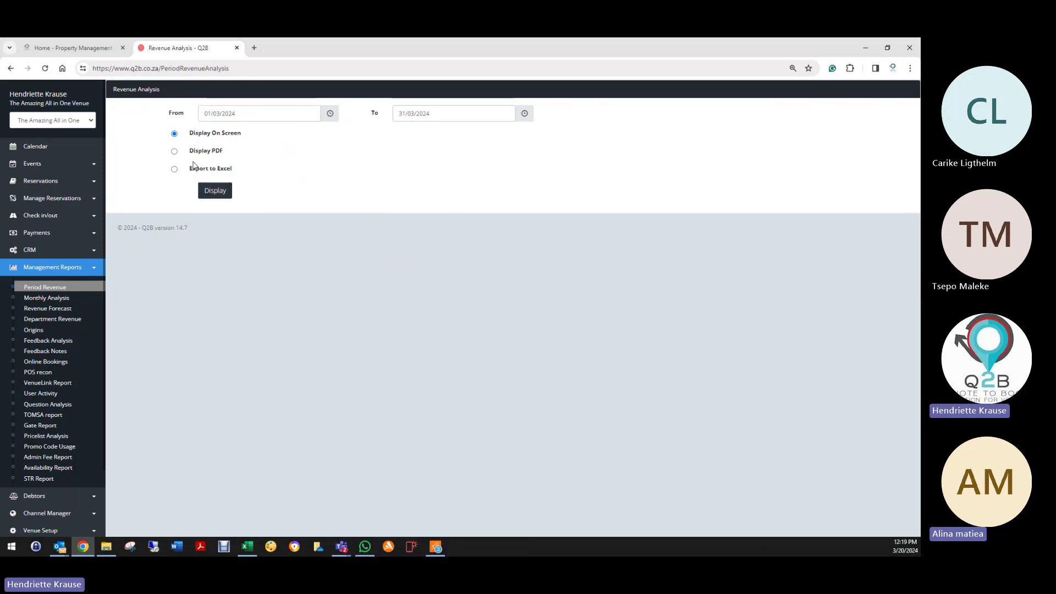
{"action": "left_click", "coordinate": [174, 169]}
{"action": "left_click", "coordinate": [214, 190]}
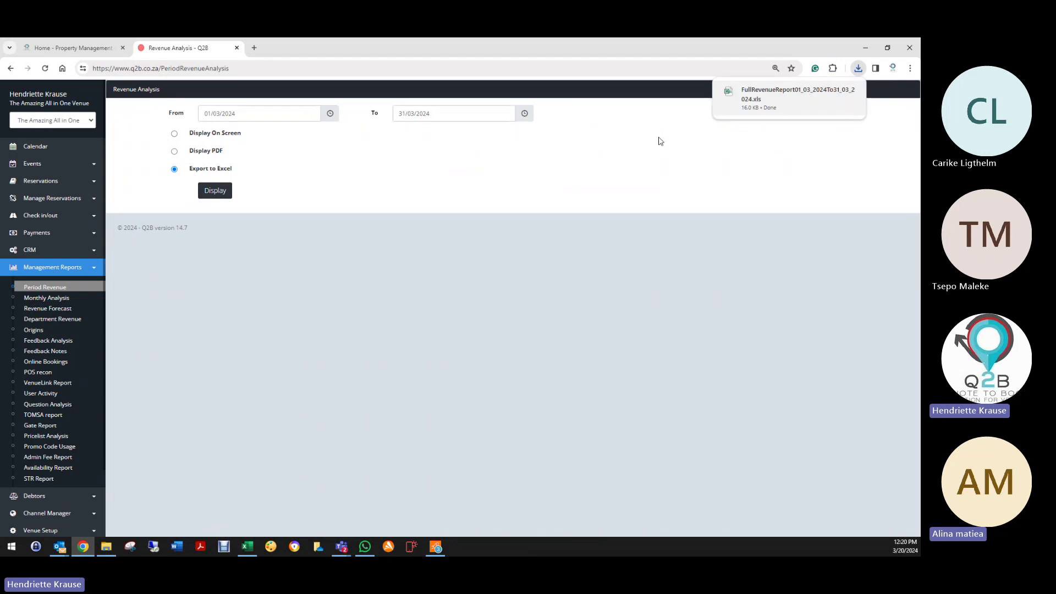
{"action": "key", "text": "alt+Tab"}
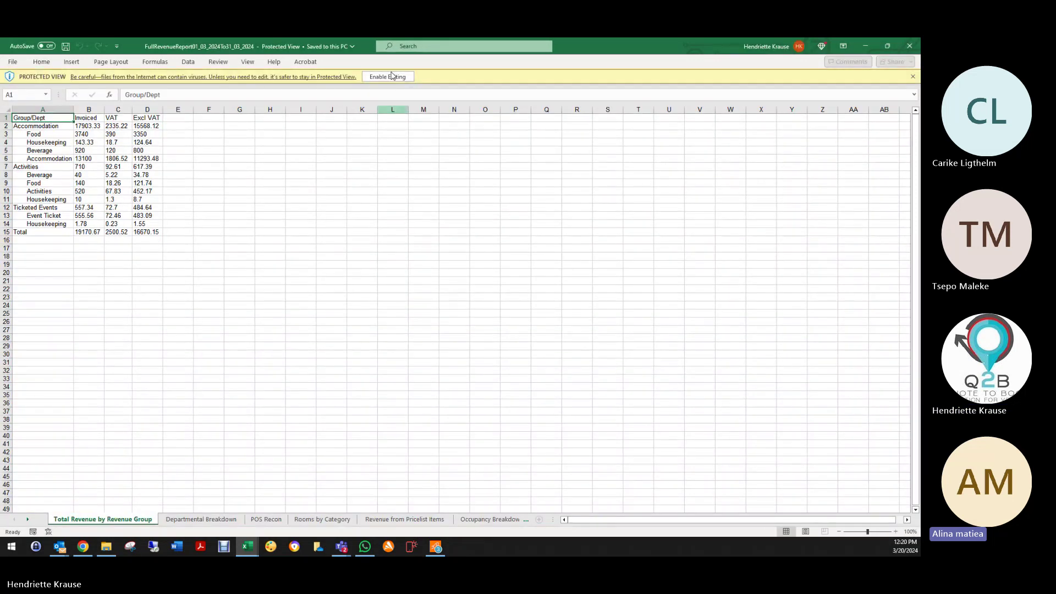
Step: Enable editing and browse the Total Revenue by Revenue Group, Departmental Breakdown, POS Recon and Rooms by Category sheets
{"action": "left_click", "coordinate": [388, 77]}
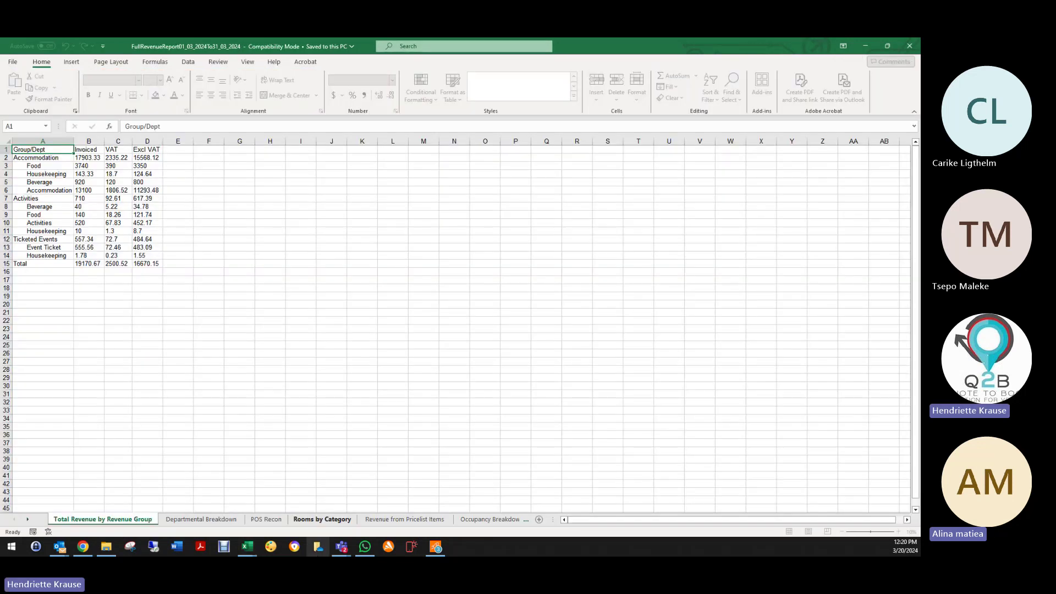
{"action": "mouse_move", "coordinate": [251, 548]}
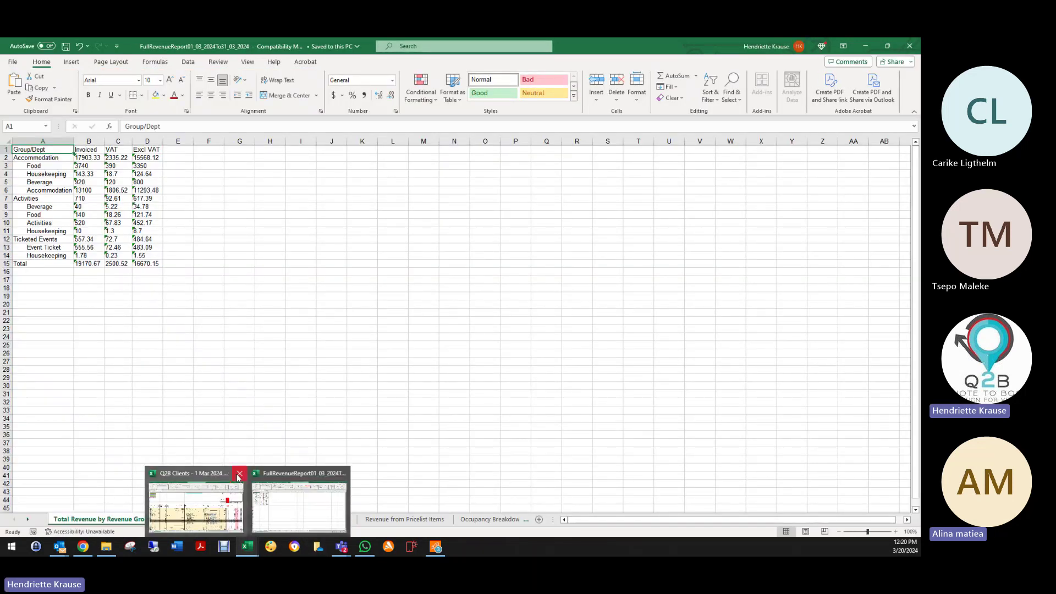
{"action": "mouse_move", "coordinate": [239, 476]}
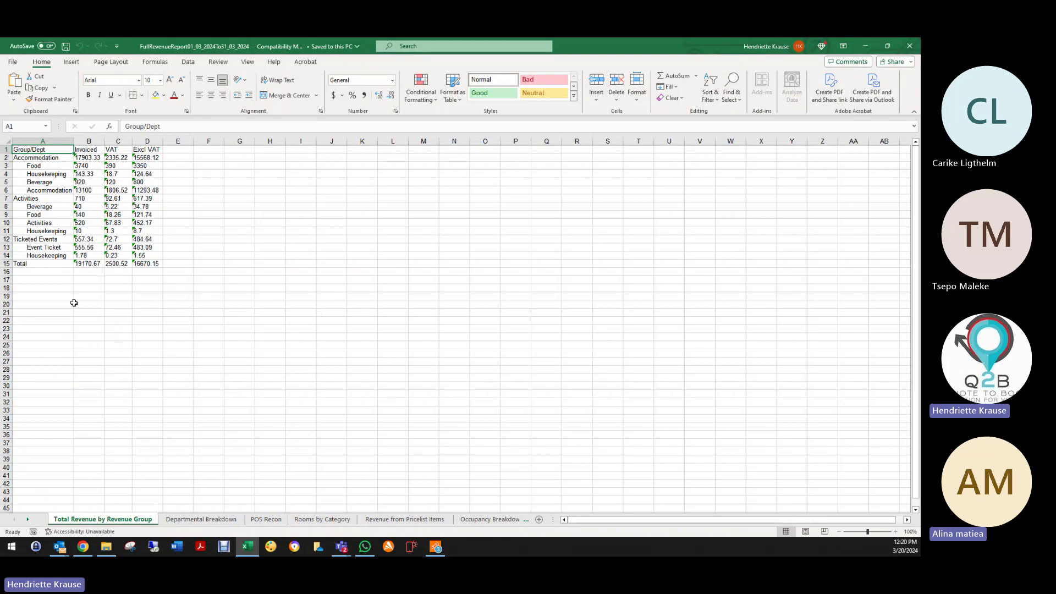
{"action": "left_click", "coordinate": [182, 521]}
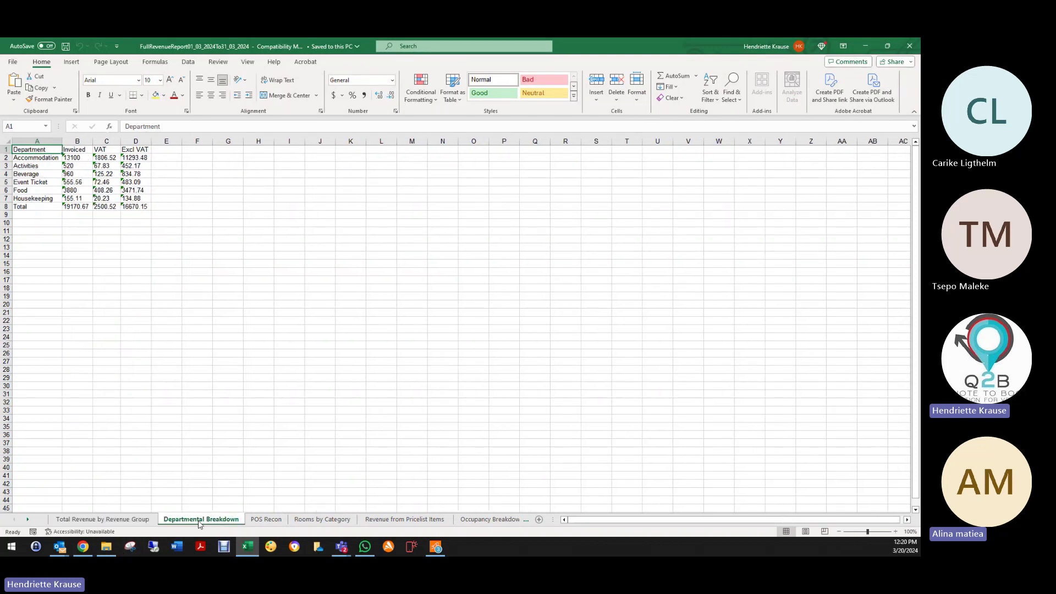
{"action": "left_click", "coordinate": [277, 521]}
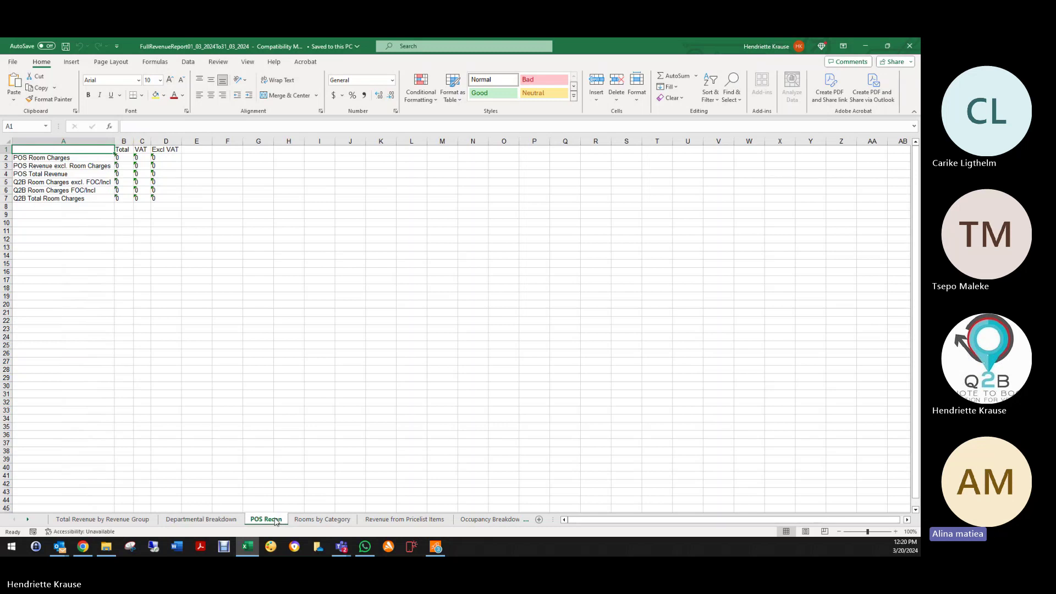
{"action": "left_click", "coordinate": [134, 523]}
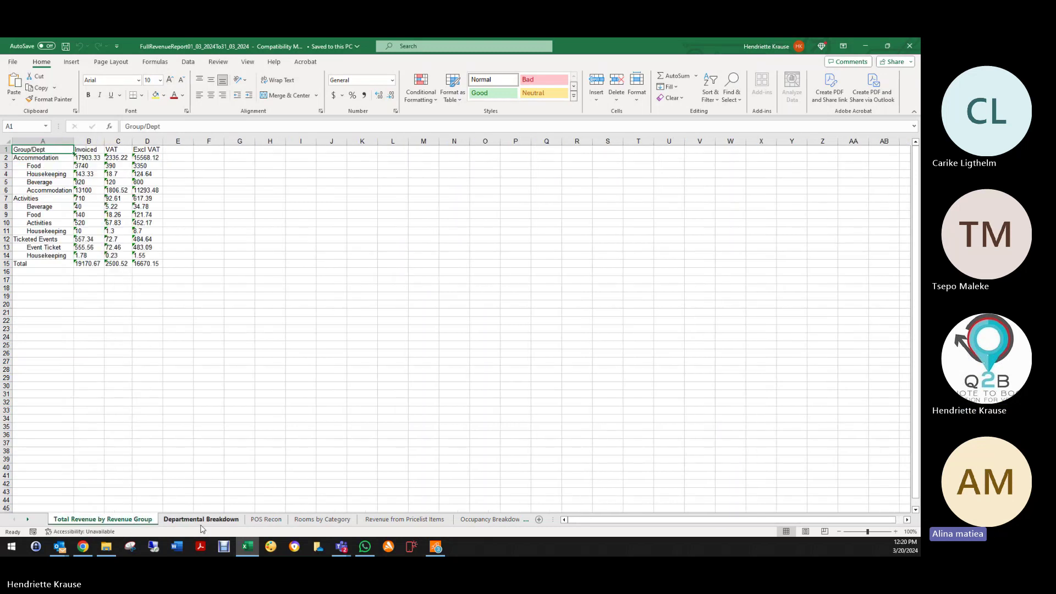
{"action": "left_click", "coordinate": [202, 523]}
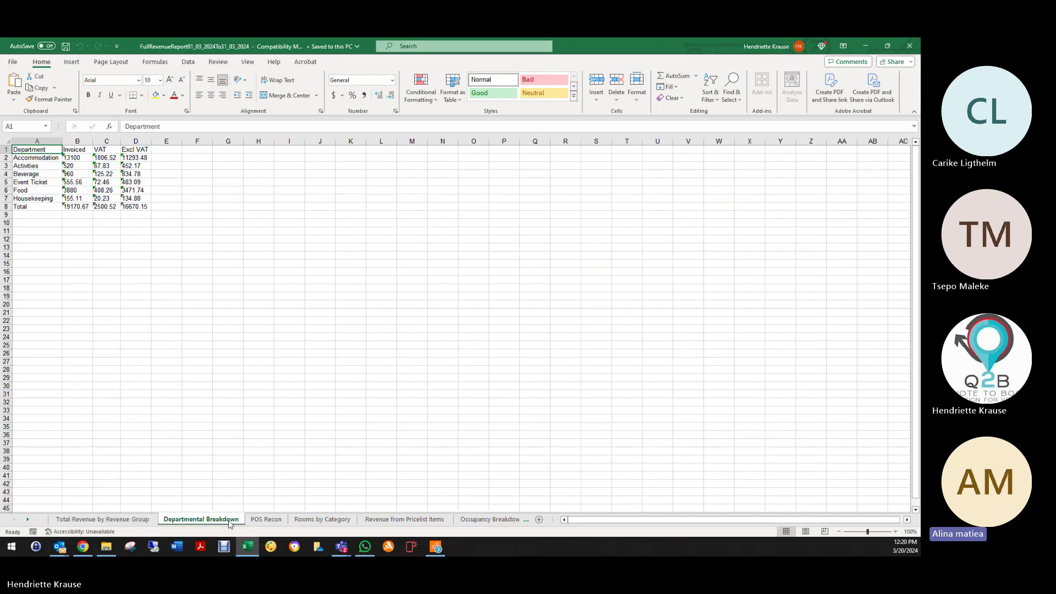
{"action": "left_click", "coordinate": [268, 521]}
{"action": "left_click", "coordinate": [322, 520]}
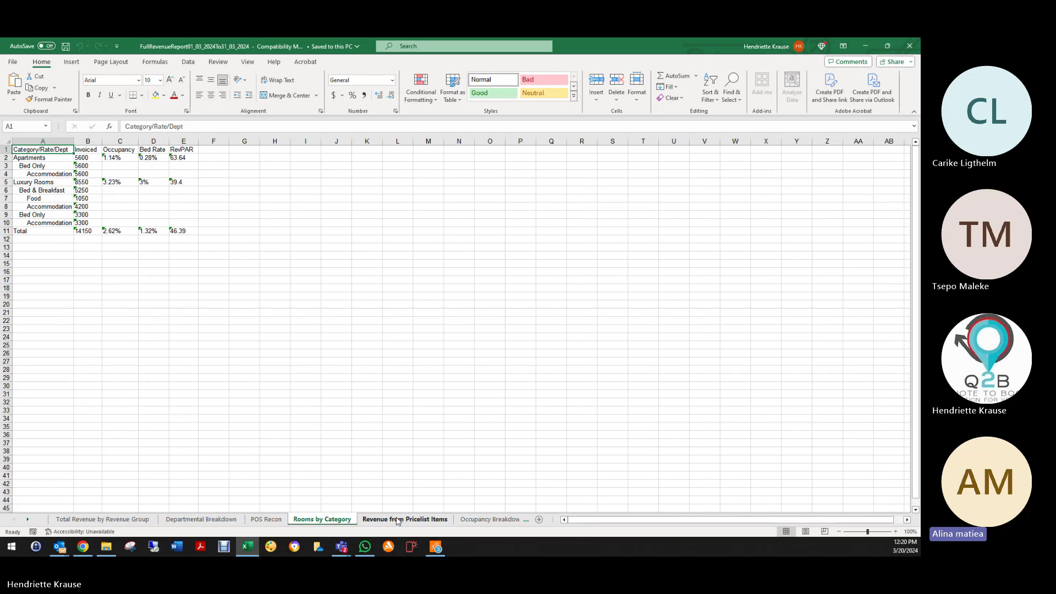
Step: Review the Pricelist Items, Occupancy, Activity, Reservation status and Miscellaneous Revenue sheets, then close Excel
{"action": "left_click", "coordinate": [398, 521]}
{"action": "left_click", "coordinate": [492, 521]}
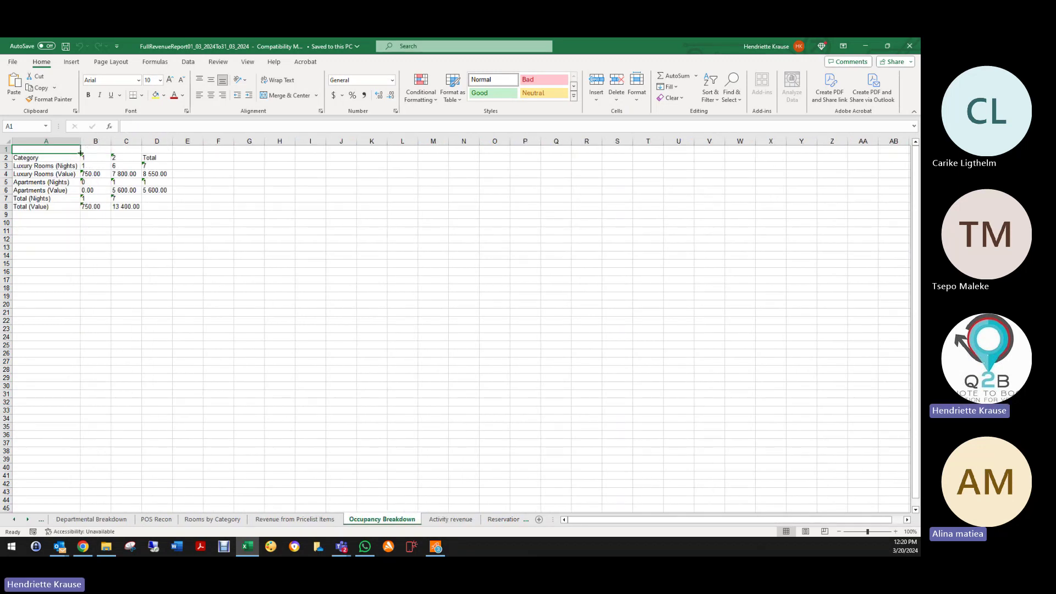
{"action": "left_click", "coordinate": [452, 521]}
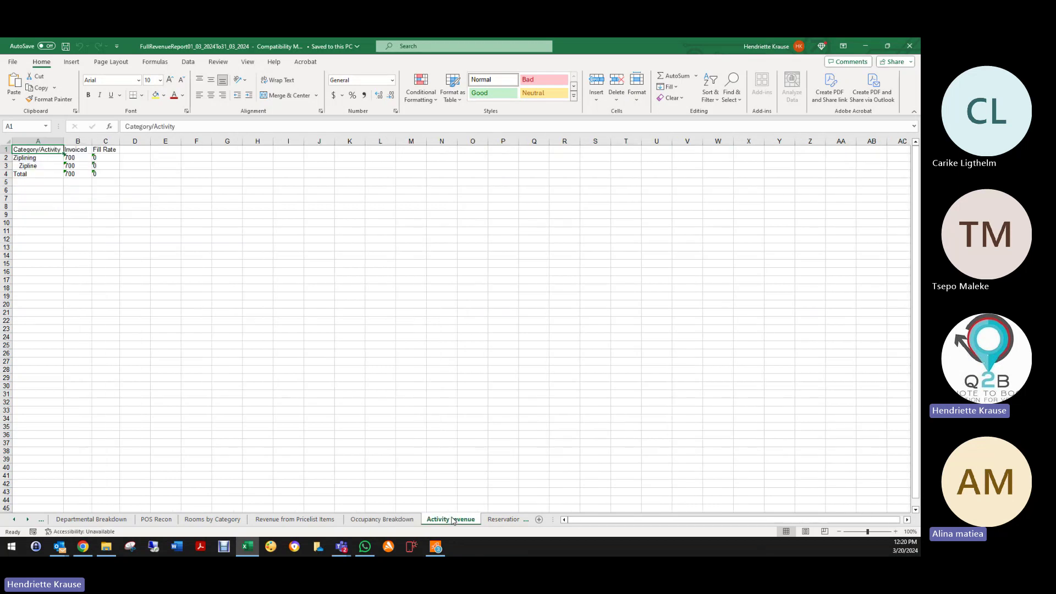
{"action": "left_click", "coordinate": [498, 520]}
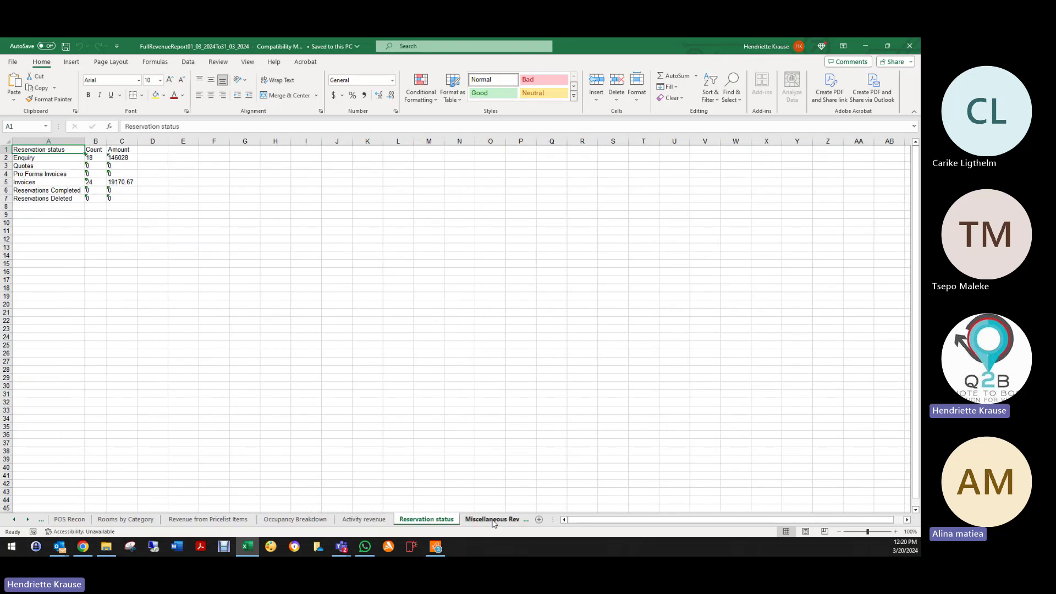
{"action": "left_click", "coordinate": [493, 521]}
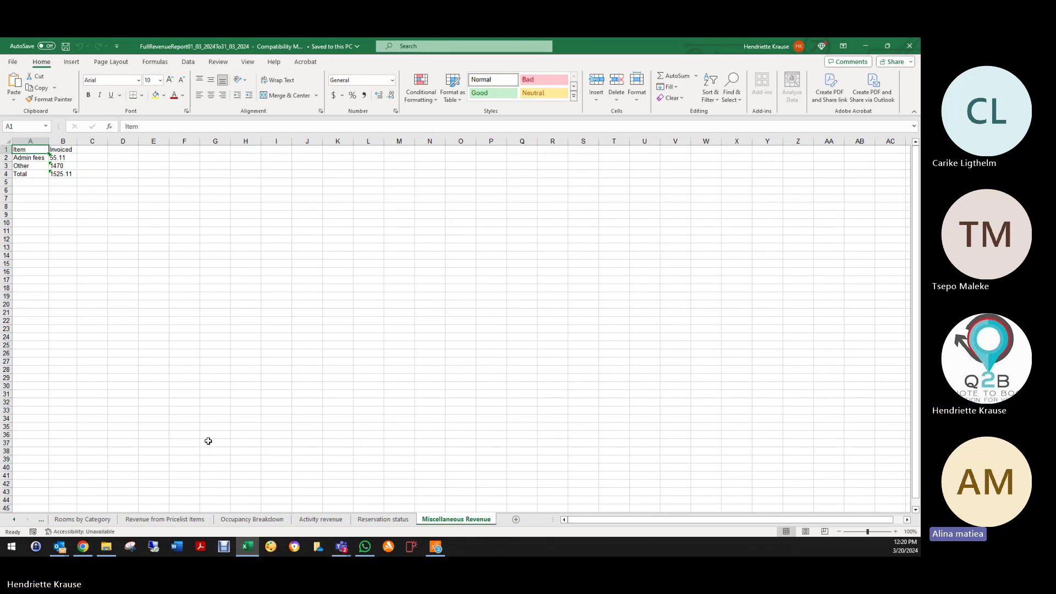
{"action": "left_click", "coordinate": [15, 520]}
{"action": "left_click", "coordinate": [15, 521]}
{"action": "left_click", "coordinate": [15, 521]}
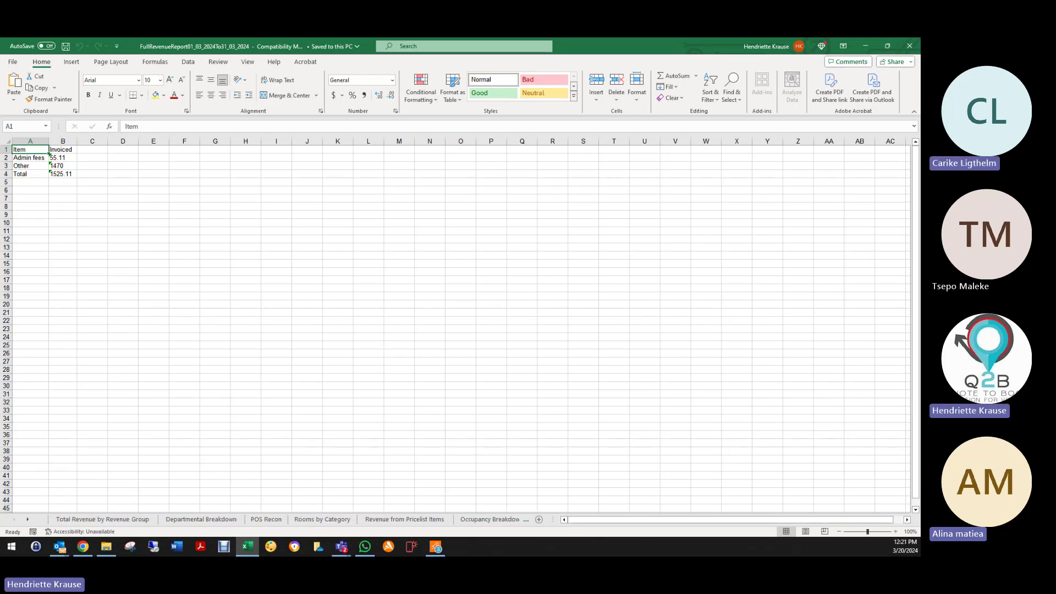
{"action": "left_click", "coordinate": [909, 46]}
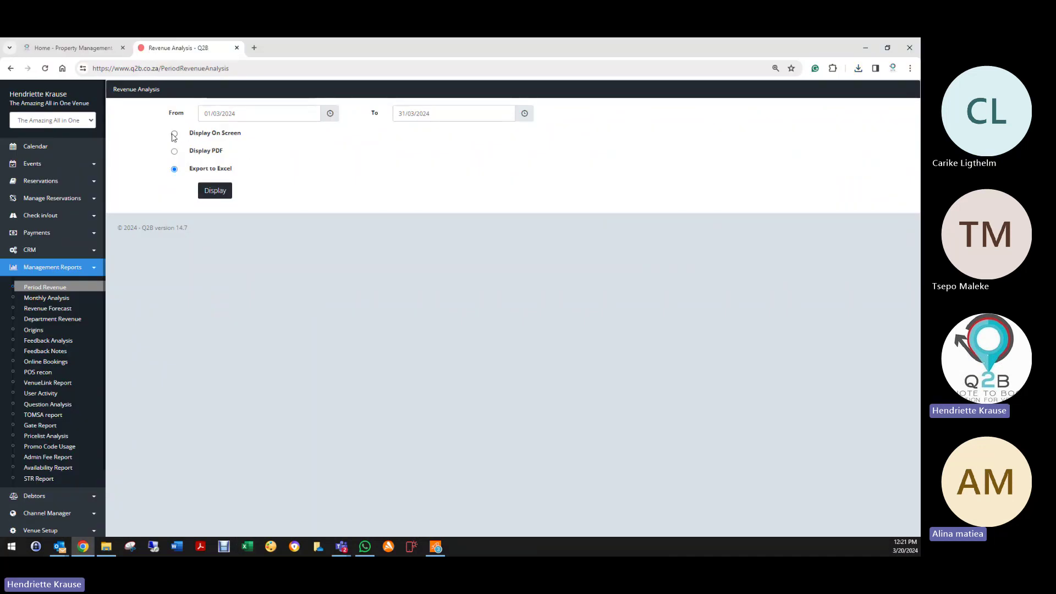
Step: Show the 13/03/2024–20/03/2024 revenue analysis on screen, closing the POS connection error dialog
{"action": "left_click", "coordinate": [174, 135]}
{"action": "left_click", "coordinate": [247, 113]}
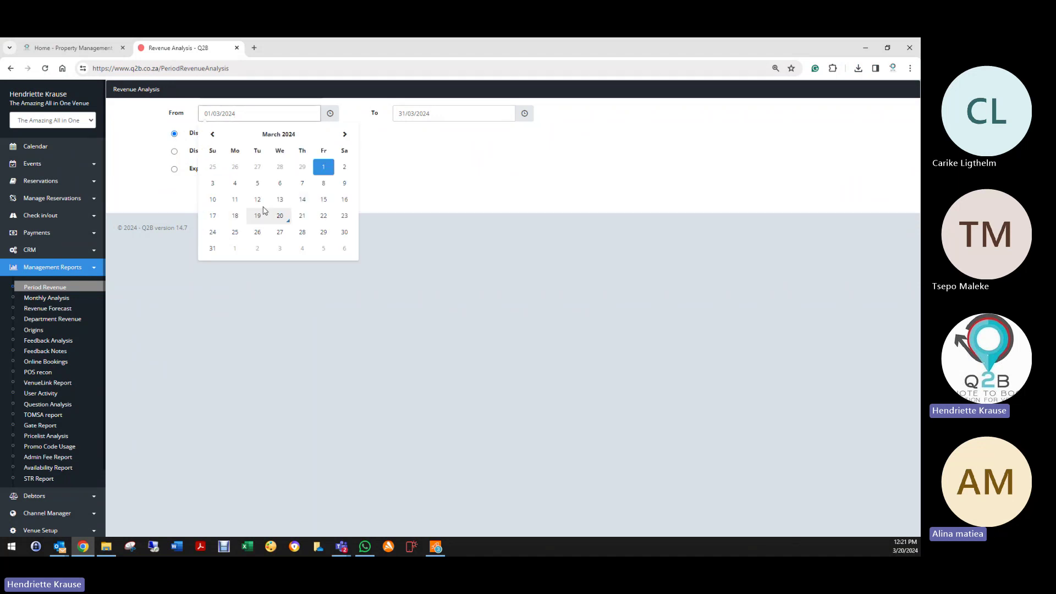
{"action": "left_click", "coordinate": [280, 199]}
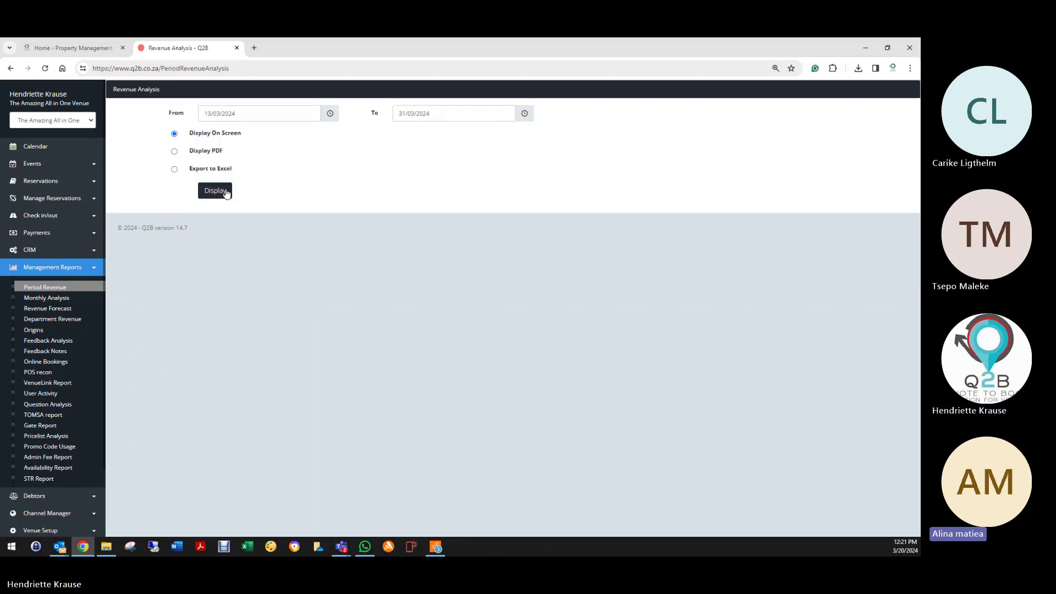
{"action": "left_click", "coordinate": [399, 113]}
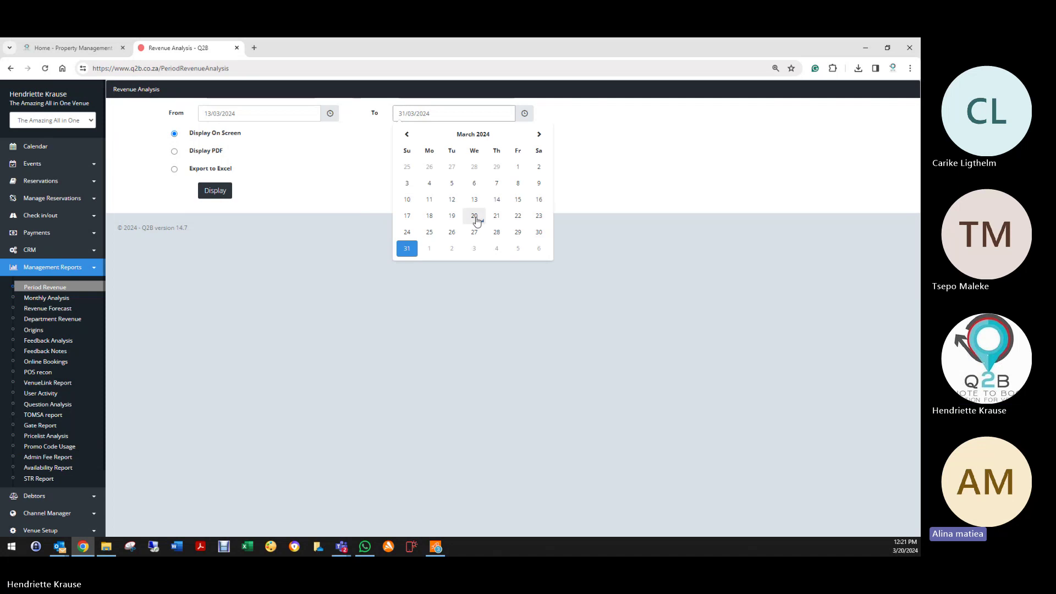
{"action": "left_click", "coordinate": [476, 220]}
{"action": "left_click", "coordinate": [215, 191]}
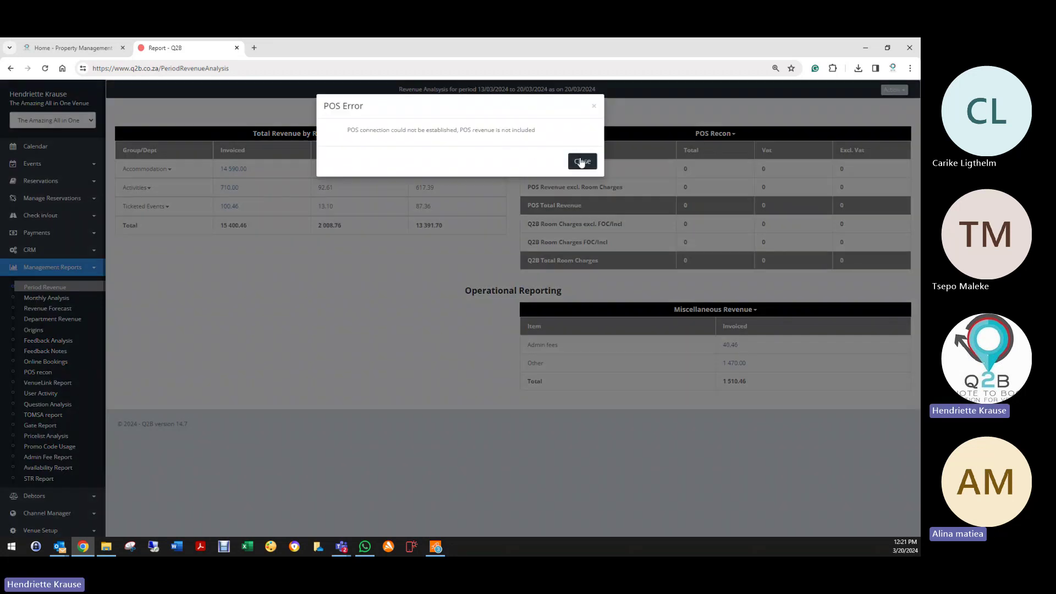
{"action": "left_click", "coordinate": [582, 161]}
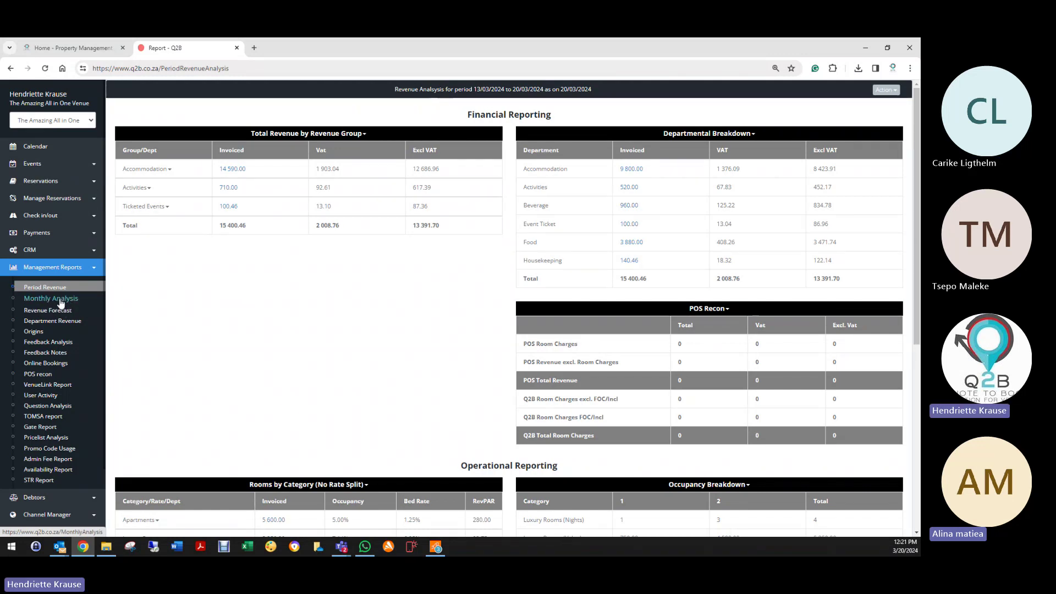
Step: Generate the Monthly Analysis on screen for 1 January to 31 May 2024
{"action": "left_click", "coordinate": [60, 301]}
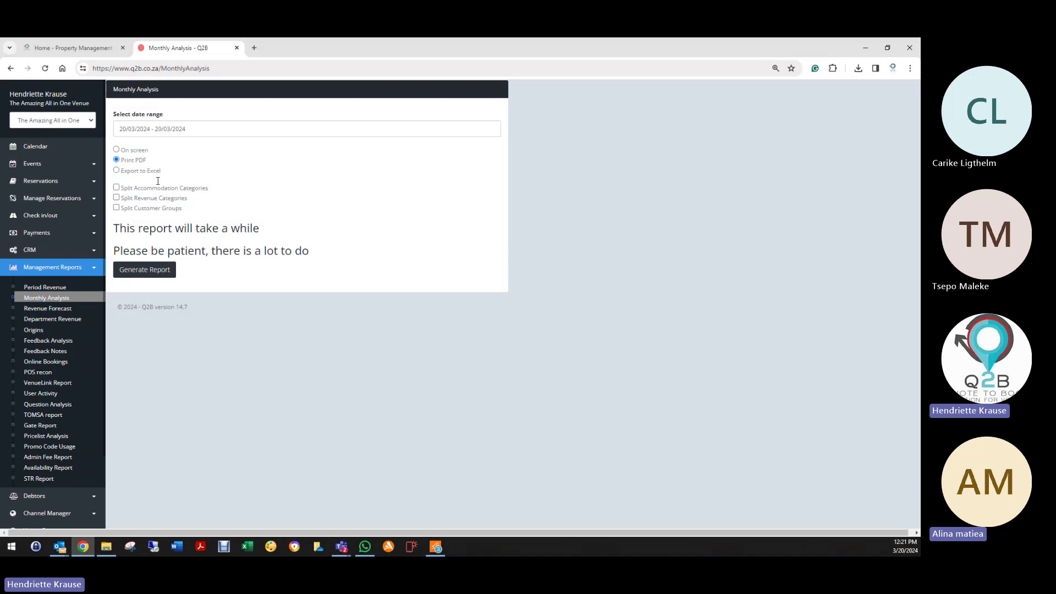
{"action": "left_click", "coordinate": [171, 124]}
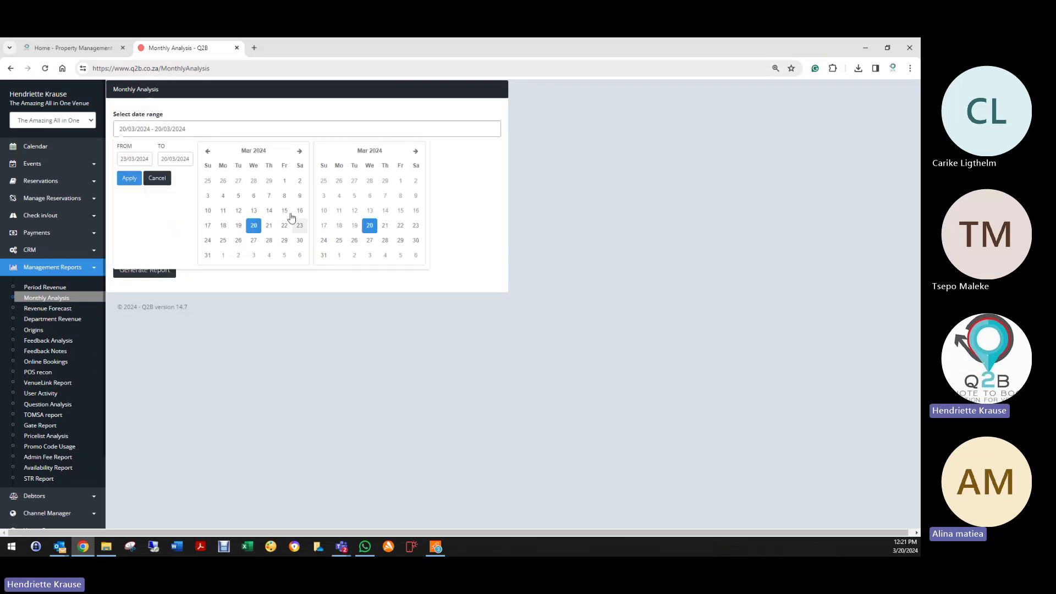
{"action": "left_click", "coordinate": [208, 151]}
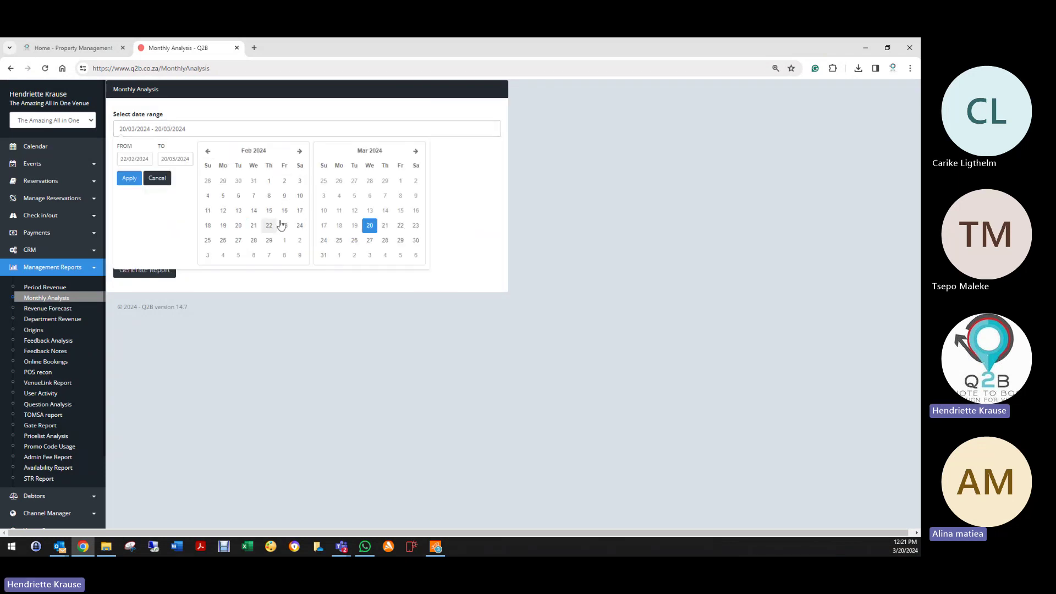
{"action": "left_click", "coordinate": [208, 151]}
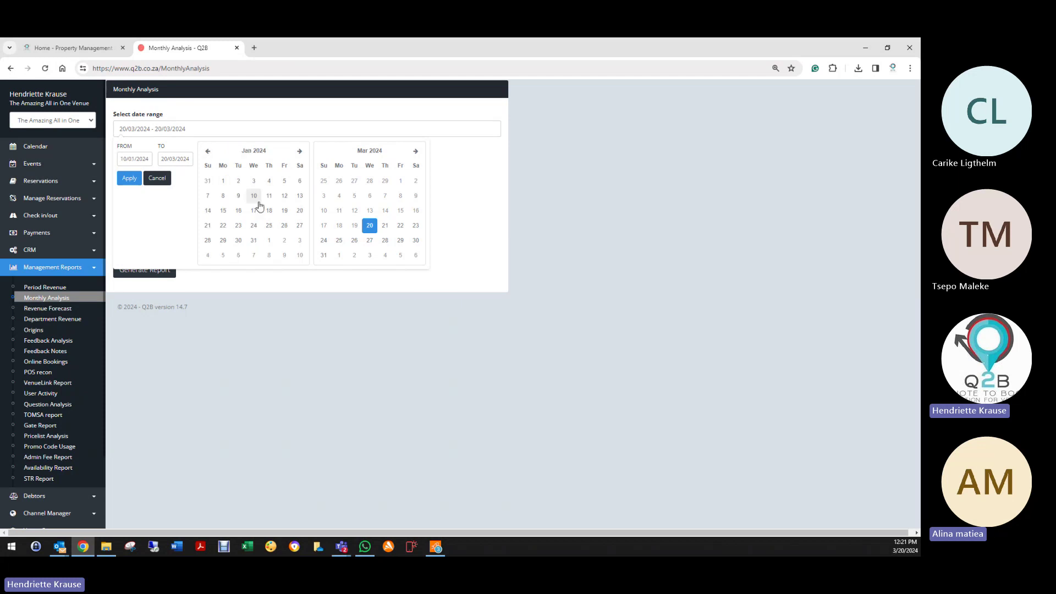
{"action": "left_click", "coordinate": [223, 183]}
{"action": "left_click", "coordinate": [416, 151]}
{"action": "left_click", "coordinate": [416, 151]}
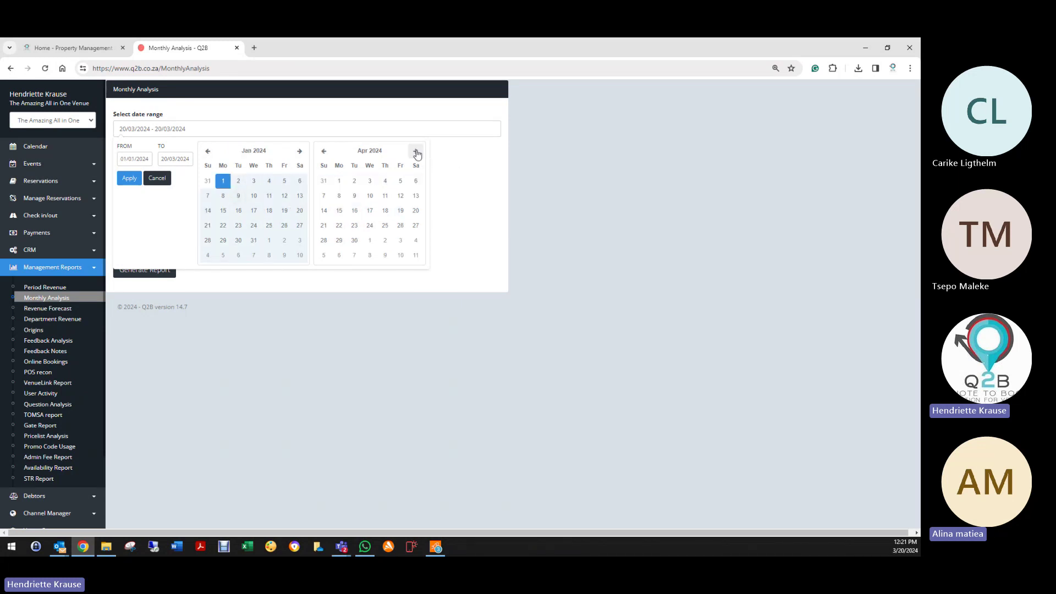
{"action": "left_click", "coordinate": [401, 240]}
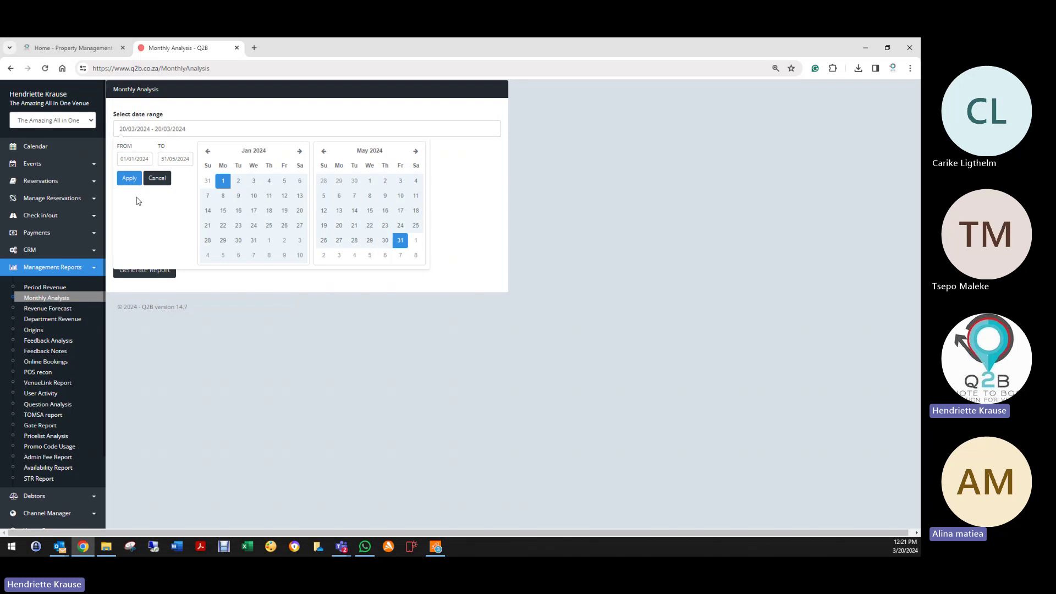
{"action": "left_click", "coordinate": [129, 178]}
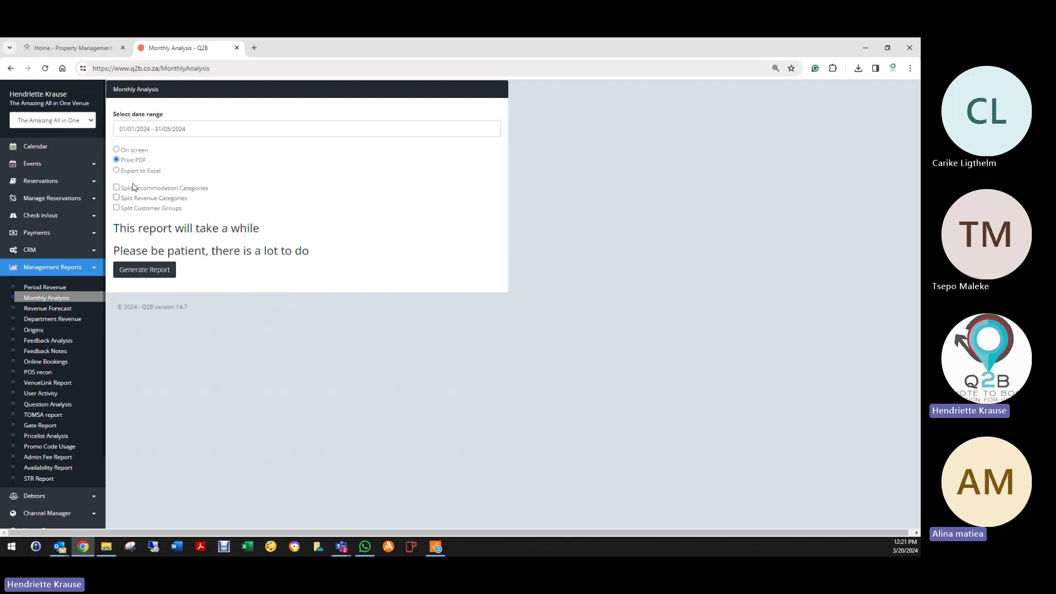
{"action": "left_click", "coordinate": [117, 151]}
{"action": "left_click", "coordinate": [152, 277]}
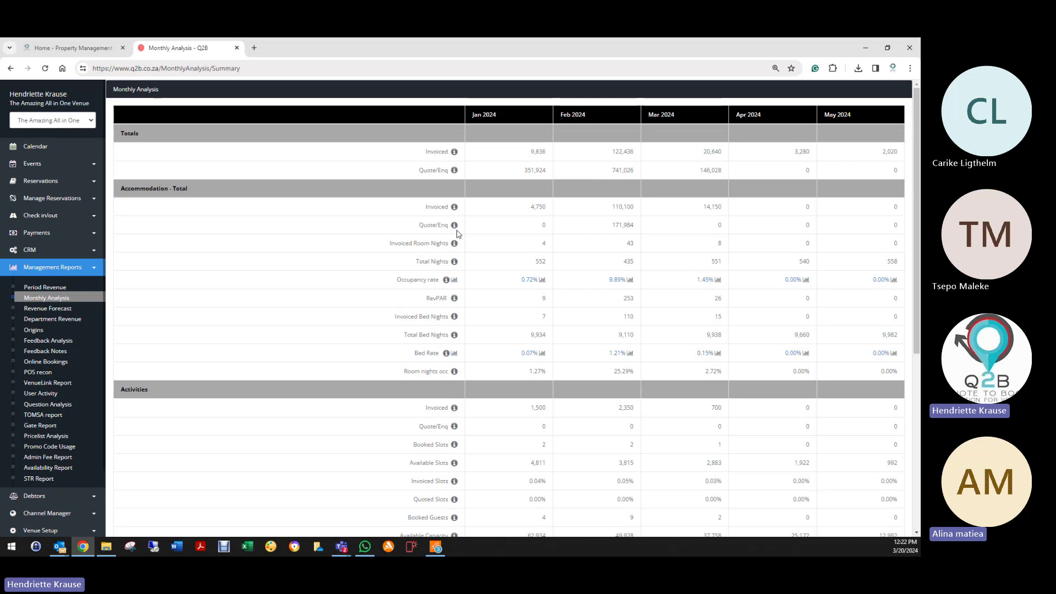
Step: Scroll through the Monthly Analysis summary to review the January–May 2024 totals
{"action": "scroll", "coordinate": [462, 198], "scroll_direction": "down", "scroll_amount": 3}
{"action": "scroll", "coordinate": [462, 175], "scroll_direction": "up", "scroll_amount": 3}
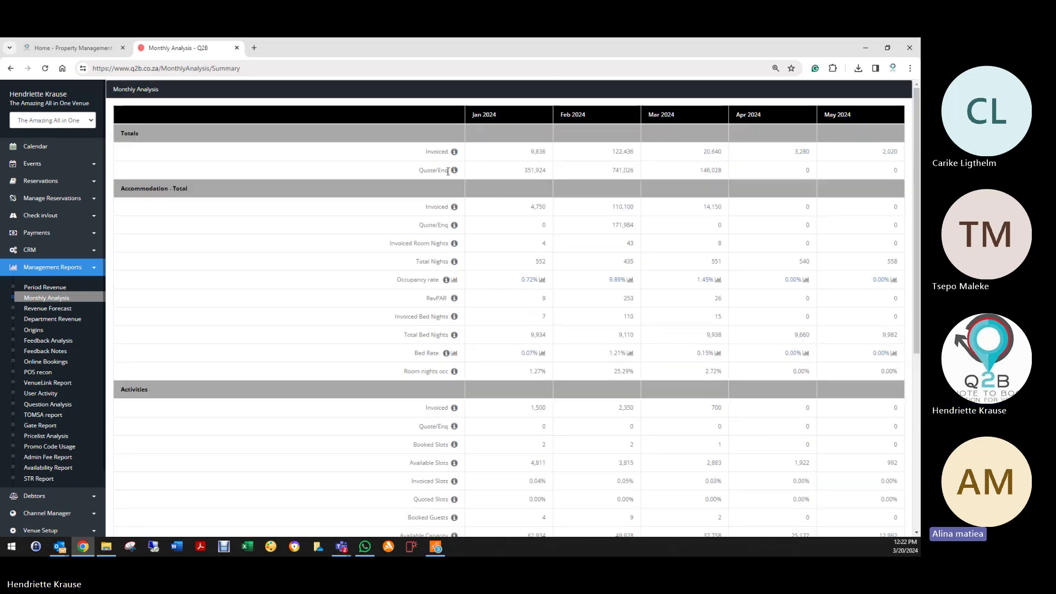
{"action": "scroll", "coordinate": [457, 358], "scroll_direction": "down", "scroll_amount": 6}
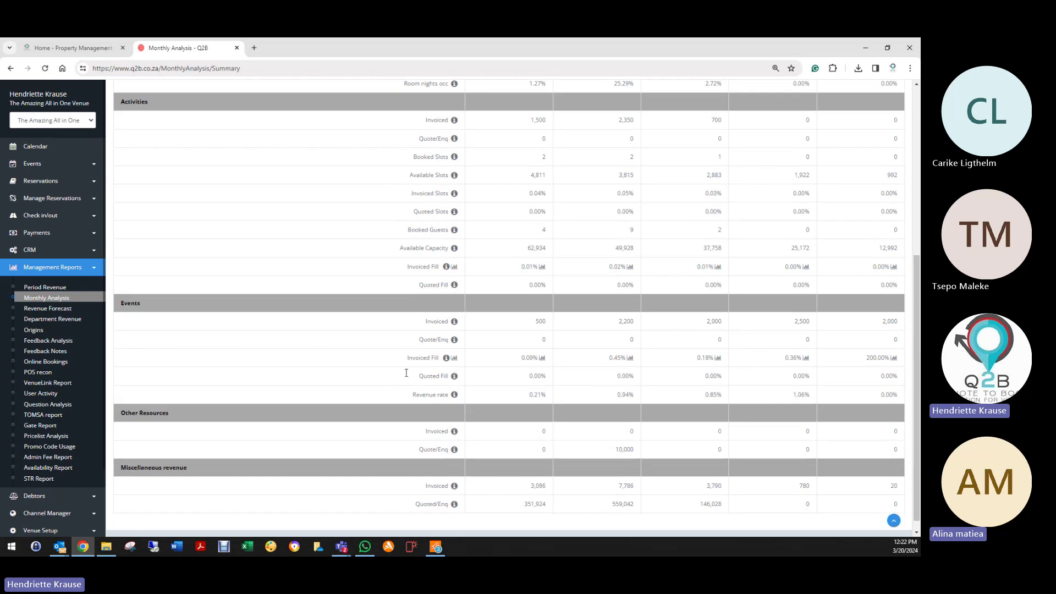
{"action": "scroll", "coordinate": [284, 423], "scroll_direction": "down", "scroll_amount": 1}
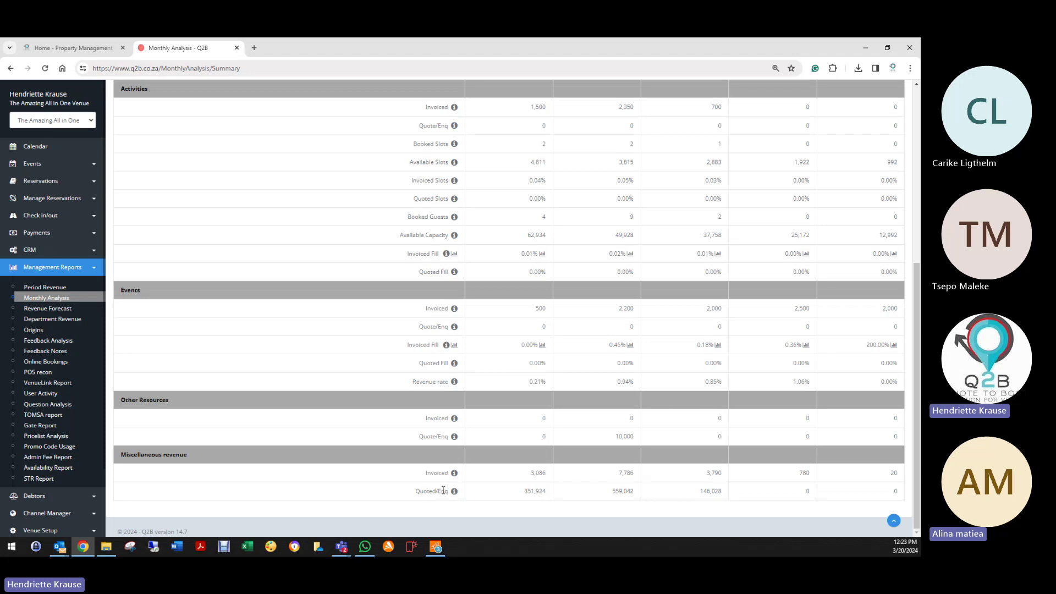
{"action": "scroll", "coordinate": [434, 479], "scroll_direction": "up", "scroll_amount": 5}
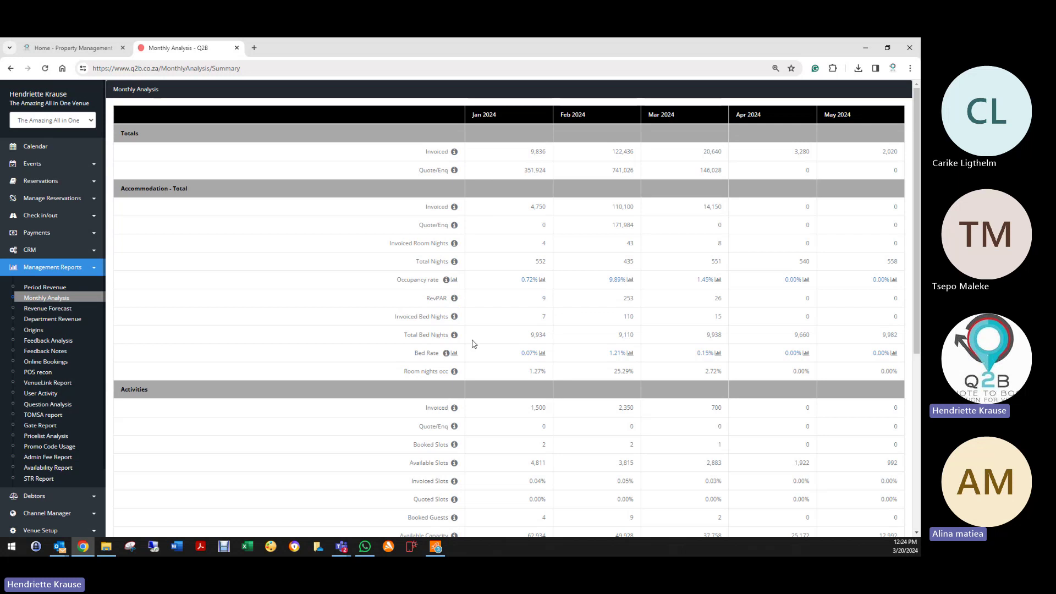
{"action": "left_click", "coordinate": [454, 281]}
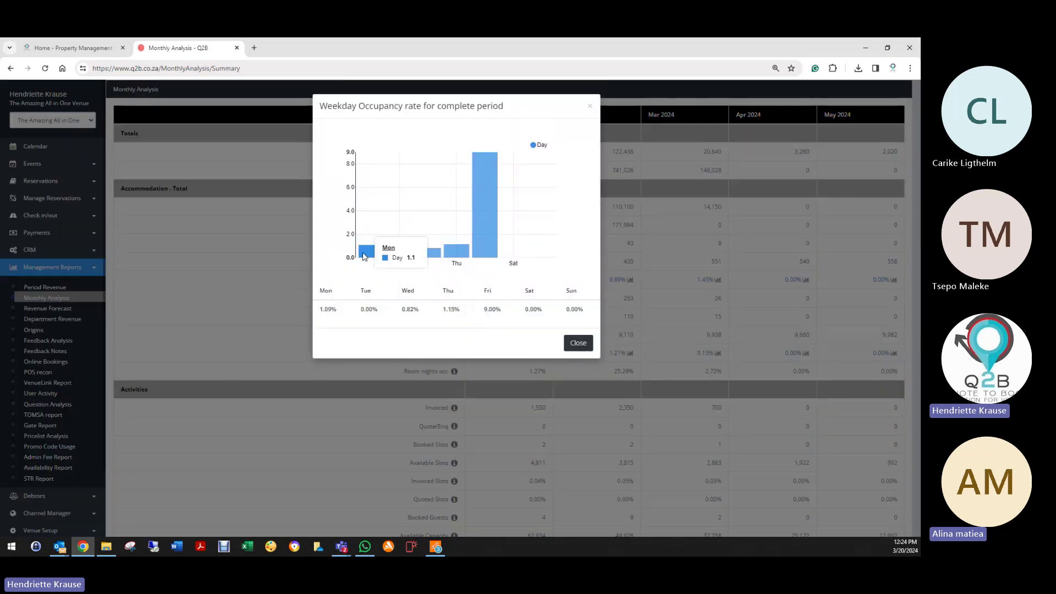
{"action": "mouse_move", "coordinate": [468, 255]}
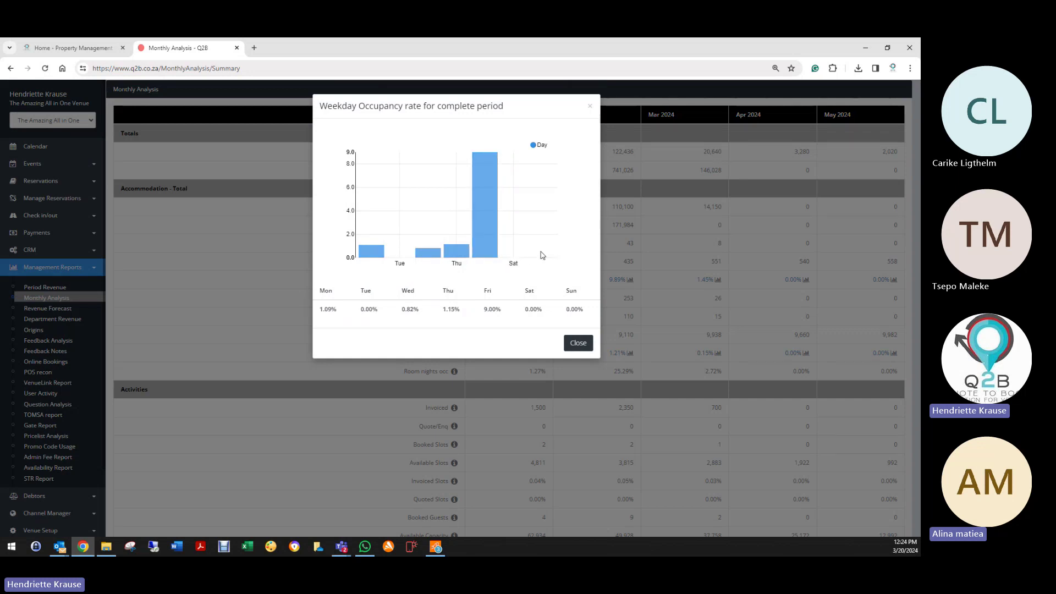
{"action": "mouse_move", "coordinate": [542, 258]}
{"action": "left_click", "coordinate": [578, 343]}
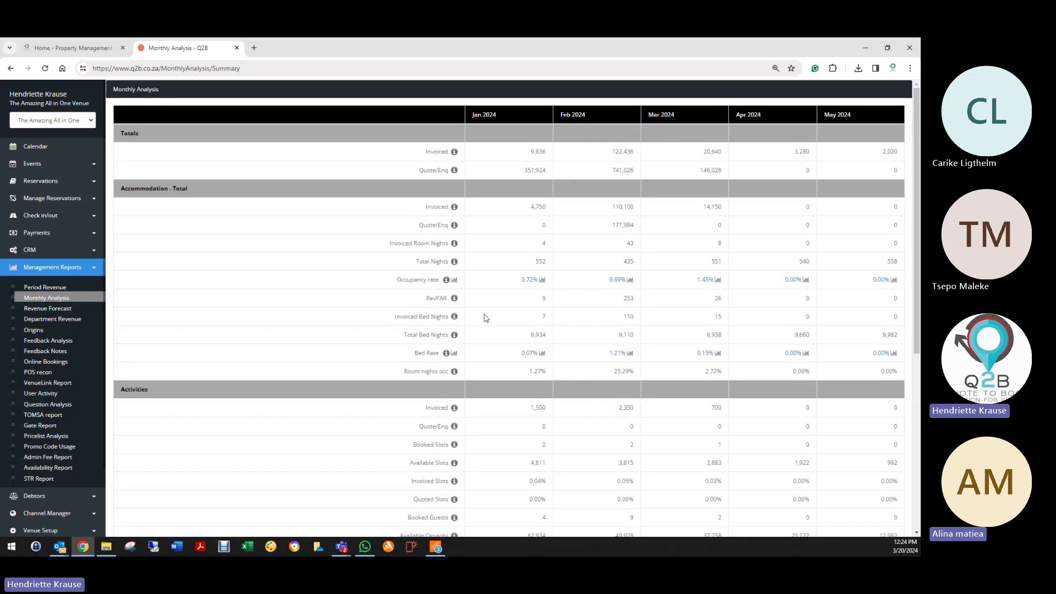
{"action": "left_click", "coordinate": [718, 280]}
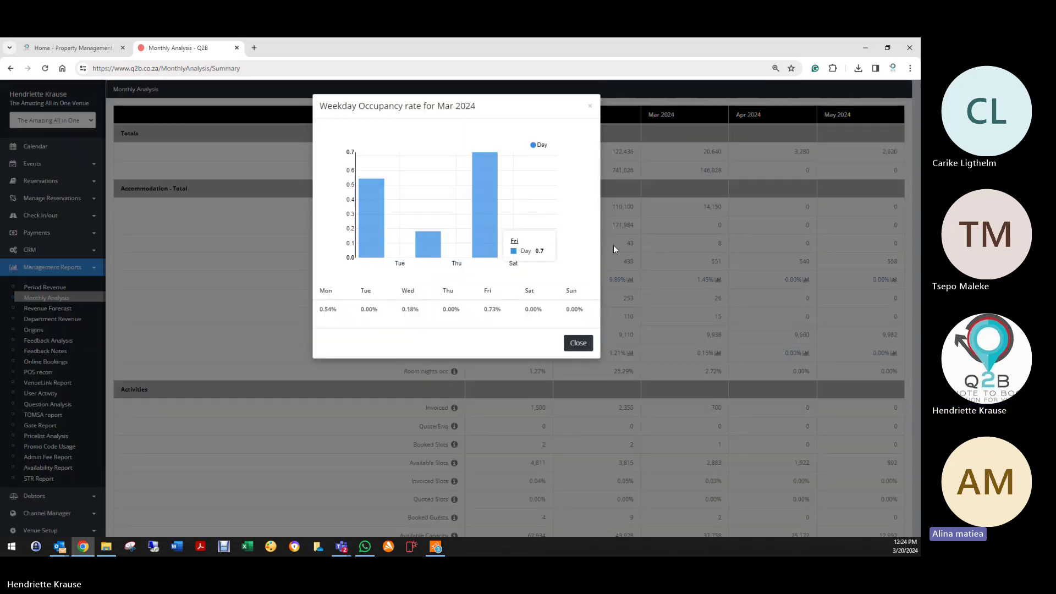
{"action": "left_click", "coordinate": [590, 106]}
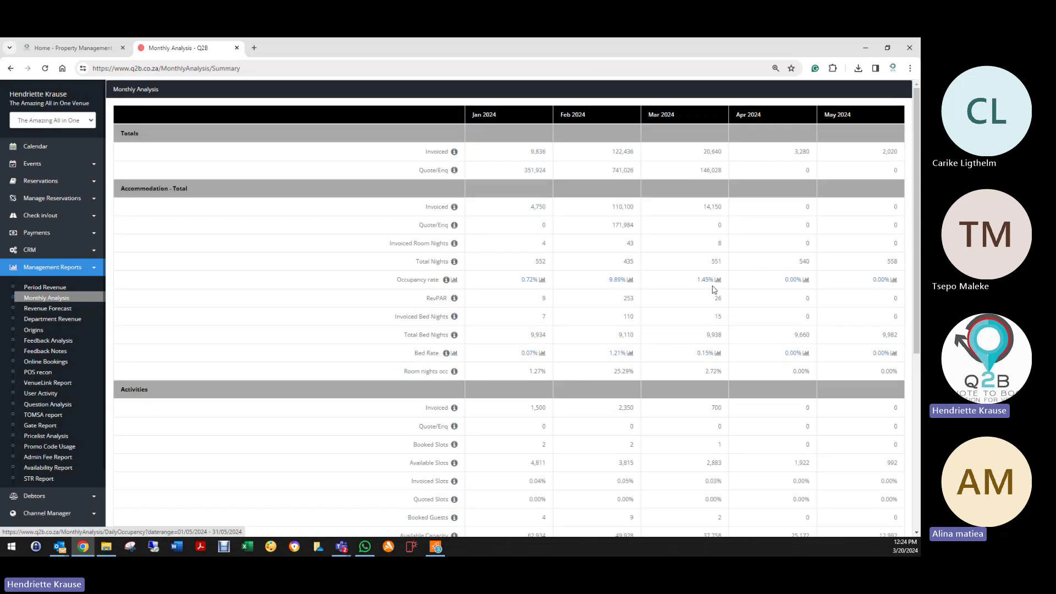
{"action": "left_click", "coordinate": [630, 281]}
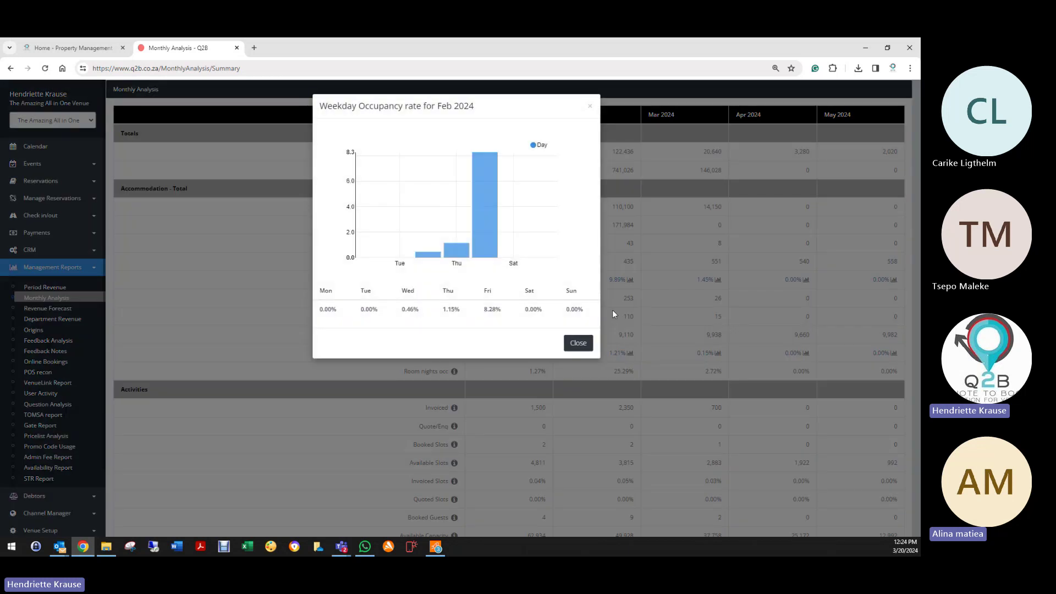
{"action": "left_click", "coordinate": [590, 106]}
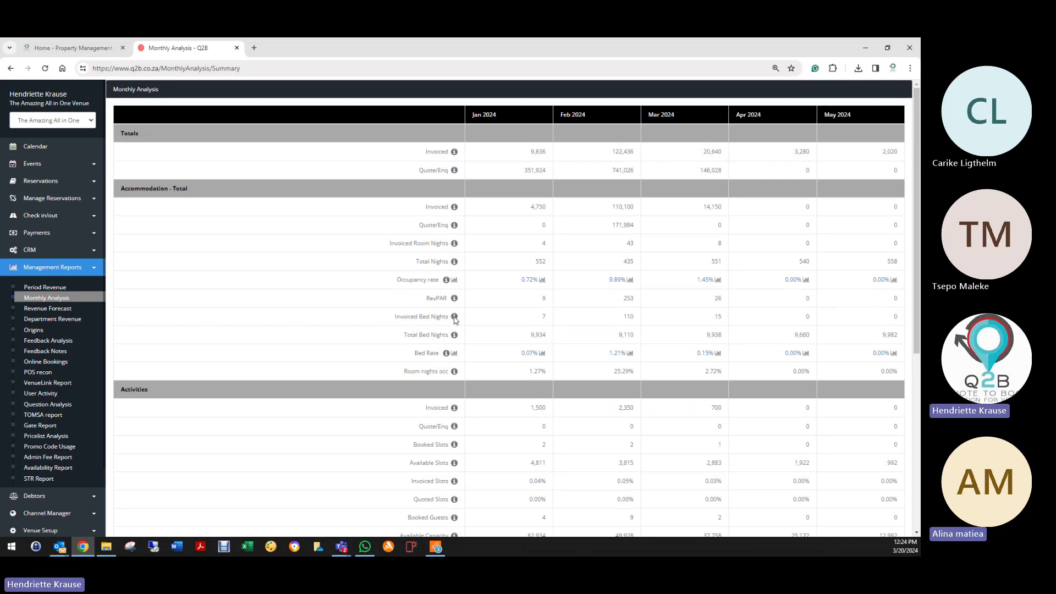
{"action": "mouse_move", "coordinate": [455, 298]}
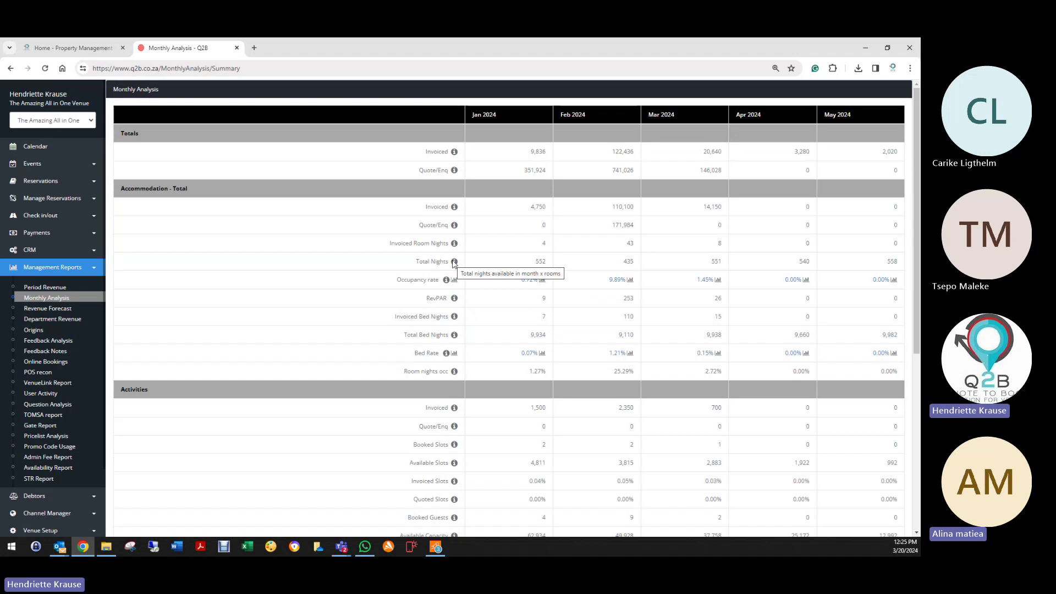
{"action": "mouse_move", "coordinate": [455, 245]}
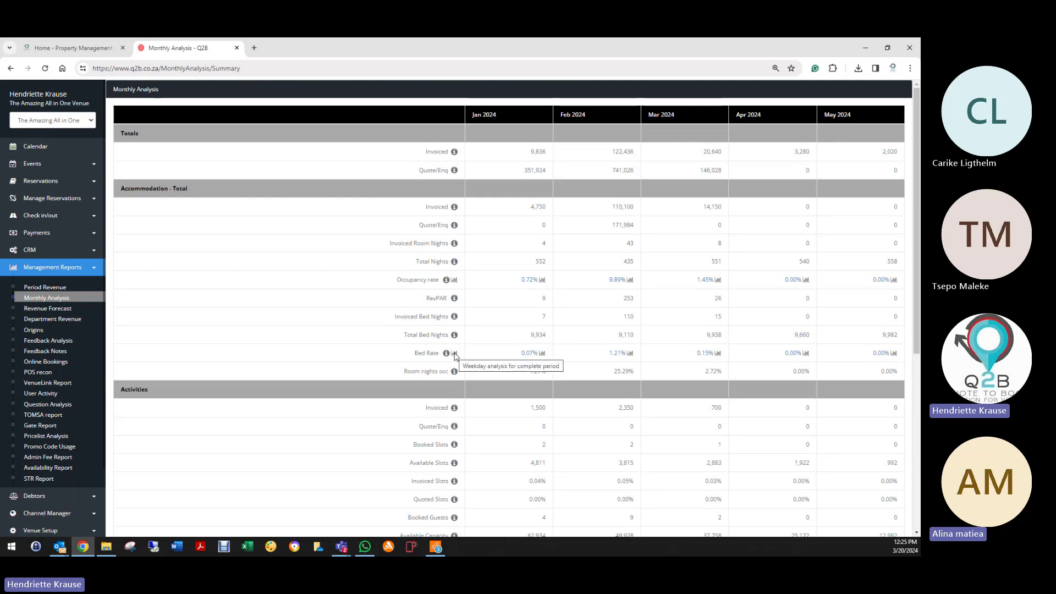
{"action": "left_click", "coordinate": [630, 353]}
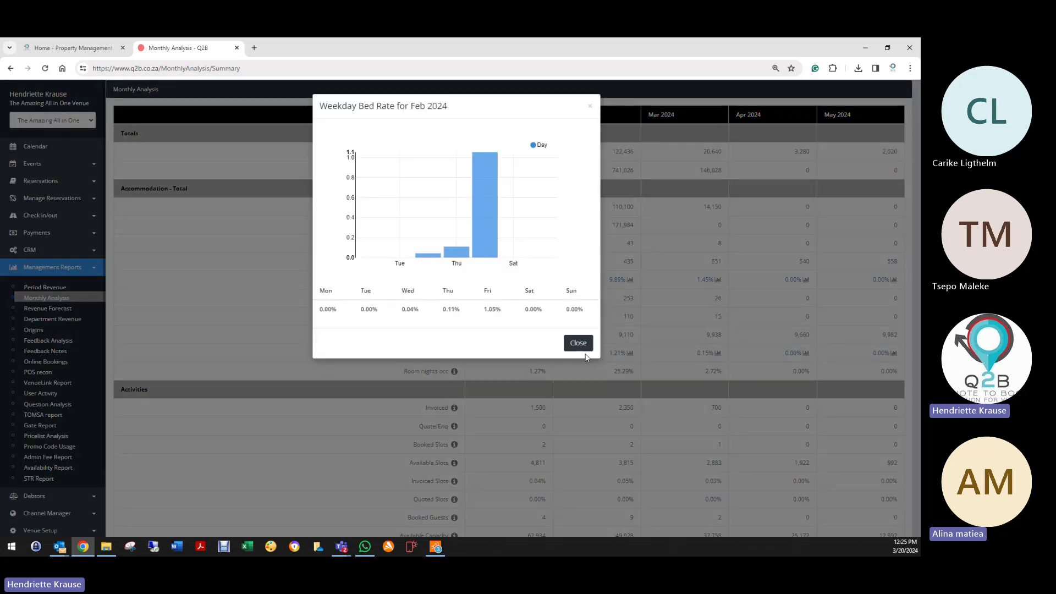
{"action": "left_click", "coordinate": [579, 342]}
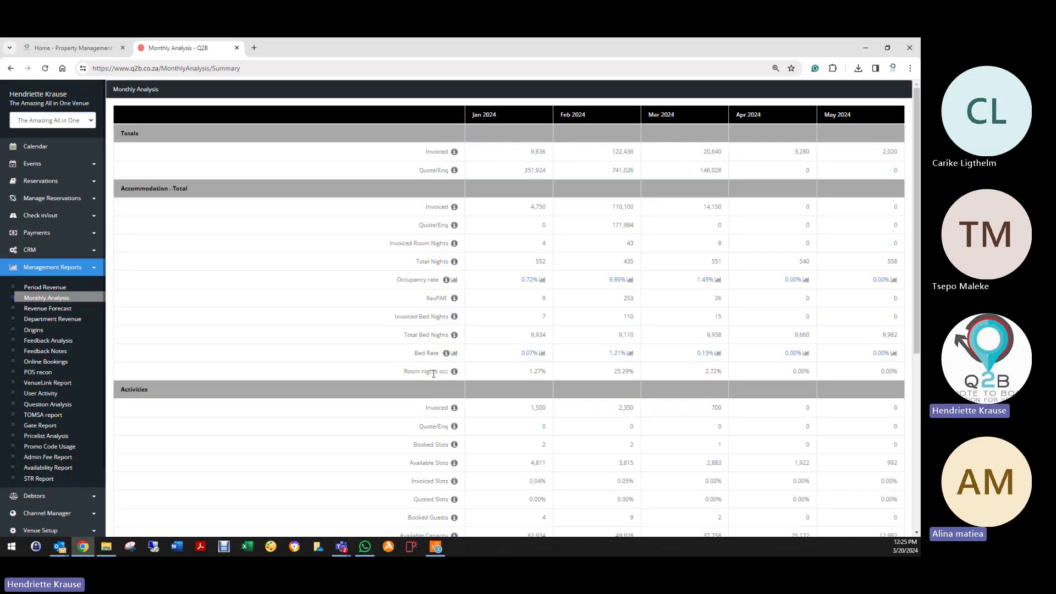
{"action": "scroll", "coordinate": [454, 417], "scroll_direction": "down", "scroll_amount": 1}
{"action": "scroll", "coordinate": [455, 416], "scroll_direction": "down", "scroll_amount": 2}
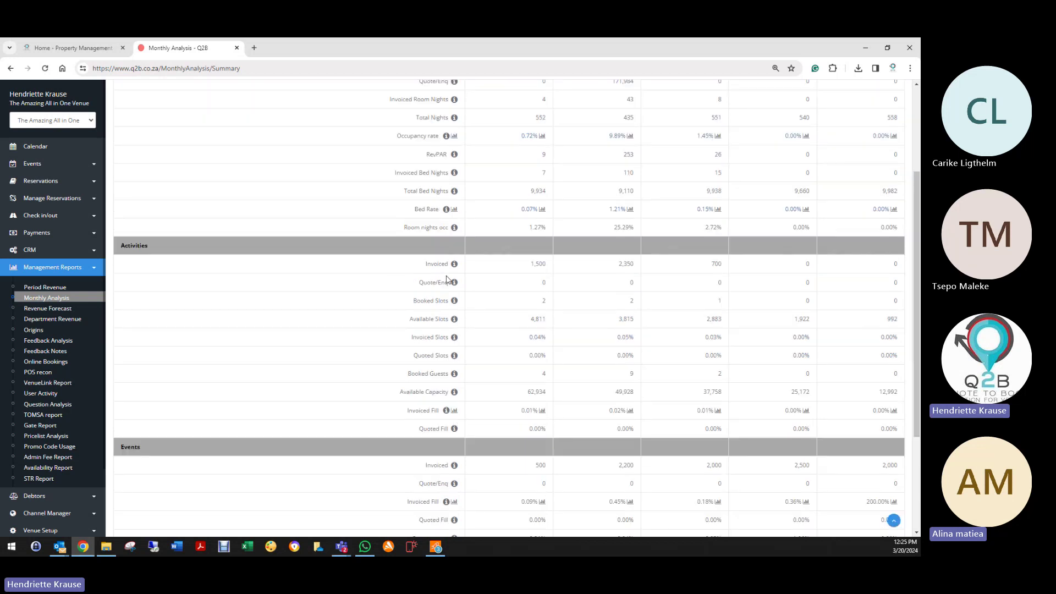
{"action": "left_click", "coordinate": [455, 411]}
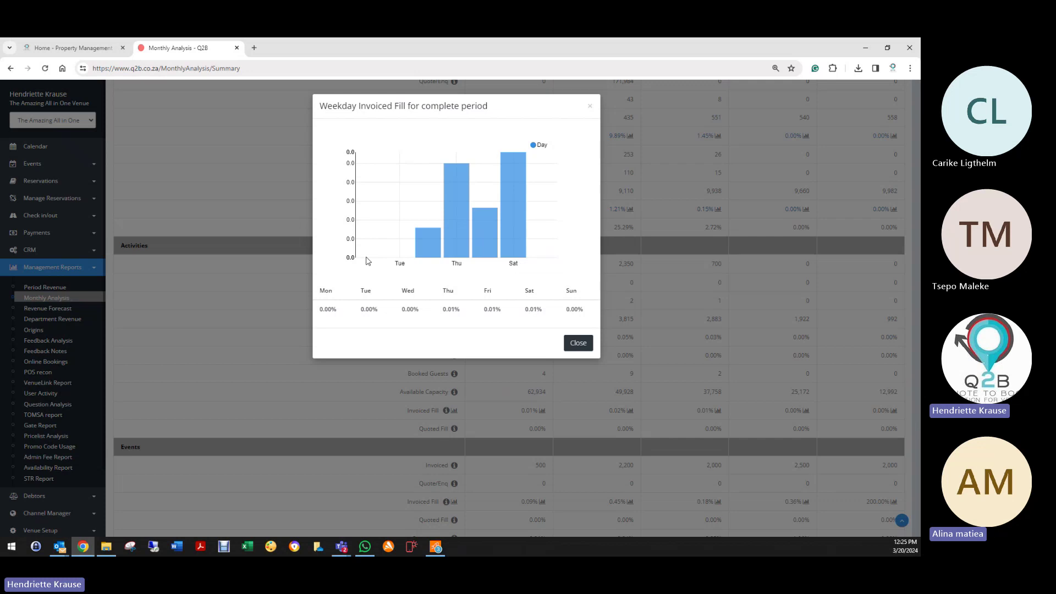
{"action": "left_click", "coordinate": [590, 110]}
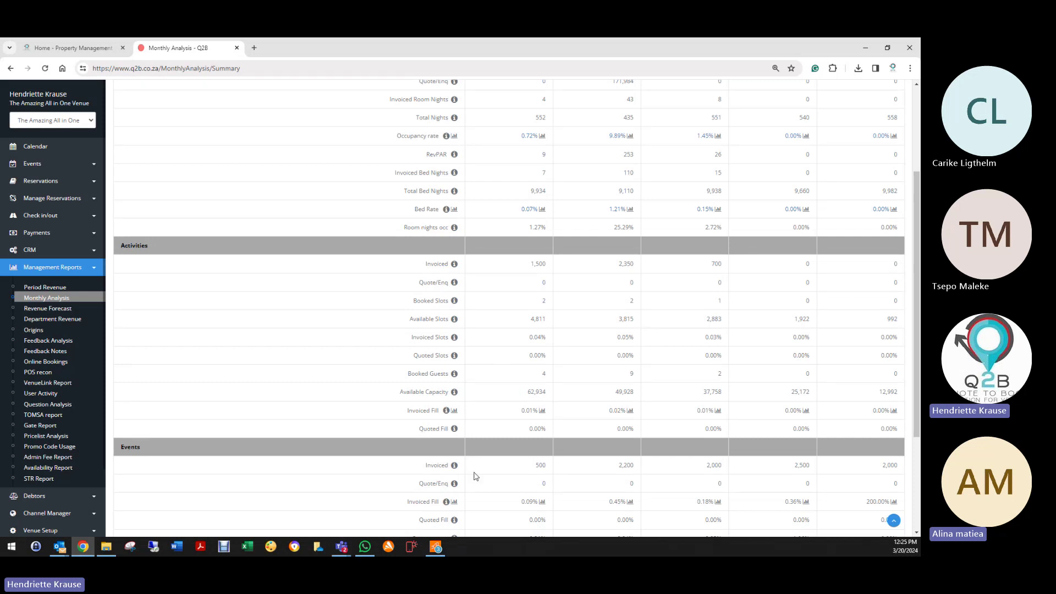
{"action": "scroll", "coordinate": [474, 475], "scroll_direction": "down", "scroll_amount": 2}
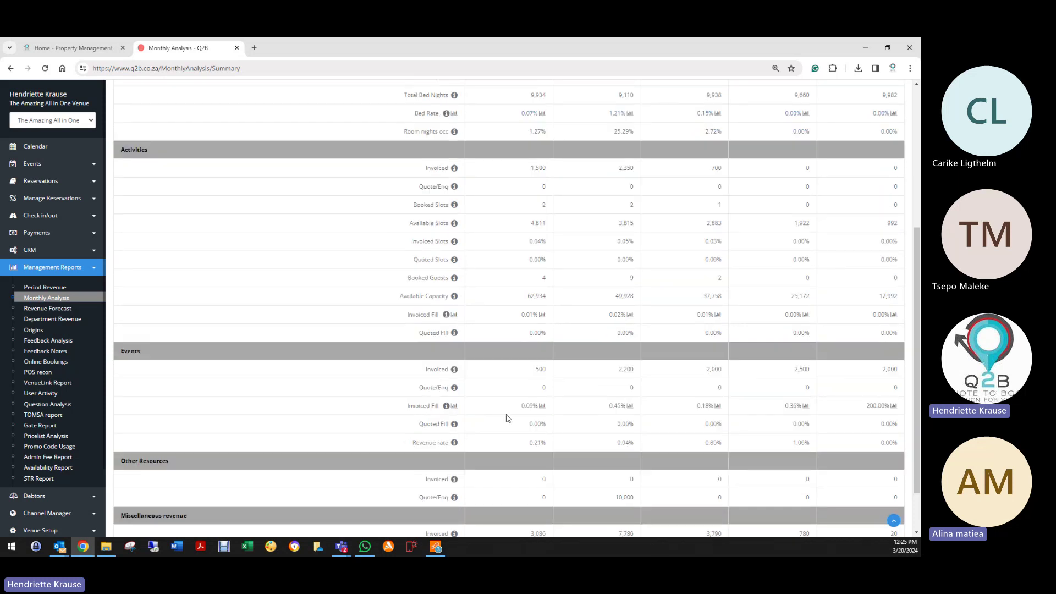
{"action": "scroll", "coordinate": [502, 452], "scroll_direction": "up", "scroll_amount": 2}
{"action": "scroll", "coordinate": [503, 455], "scroll_direction": "up", "scroll_amount": 3}
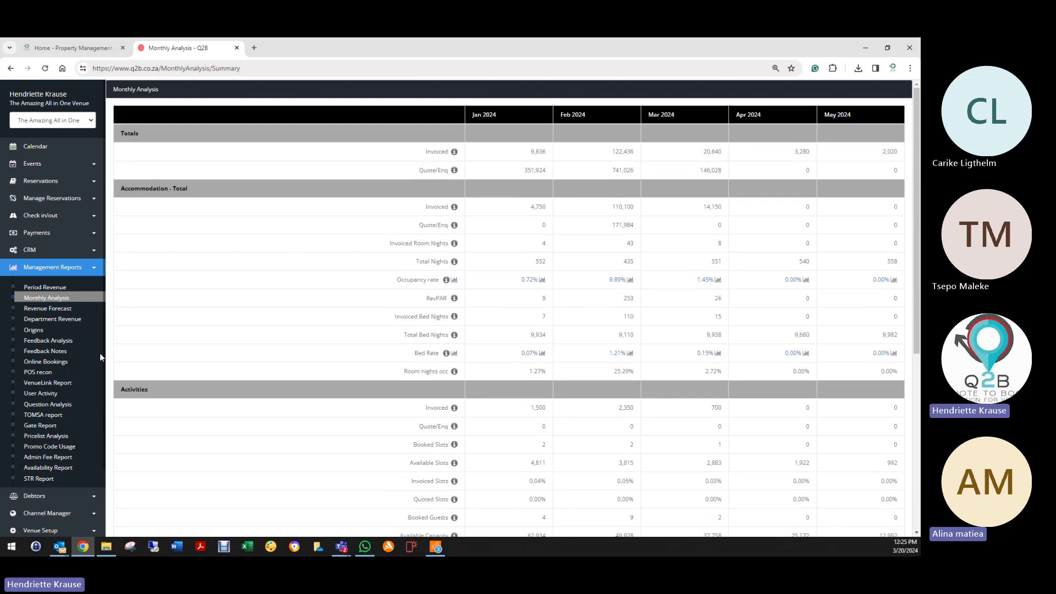
{"action": "left_click", "coordinate": [37, 299]}
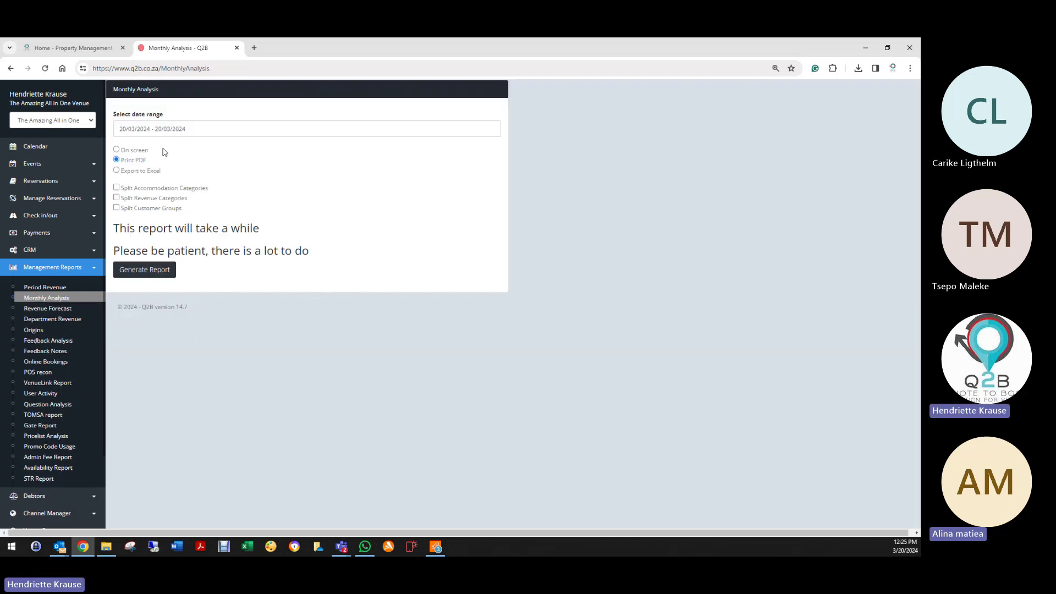
{"action": "left_click", "coordinate": [132, 129]}
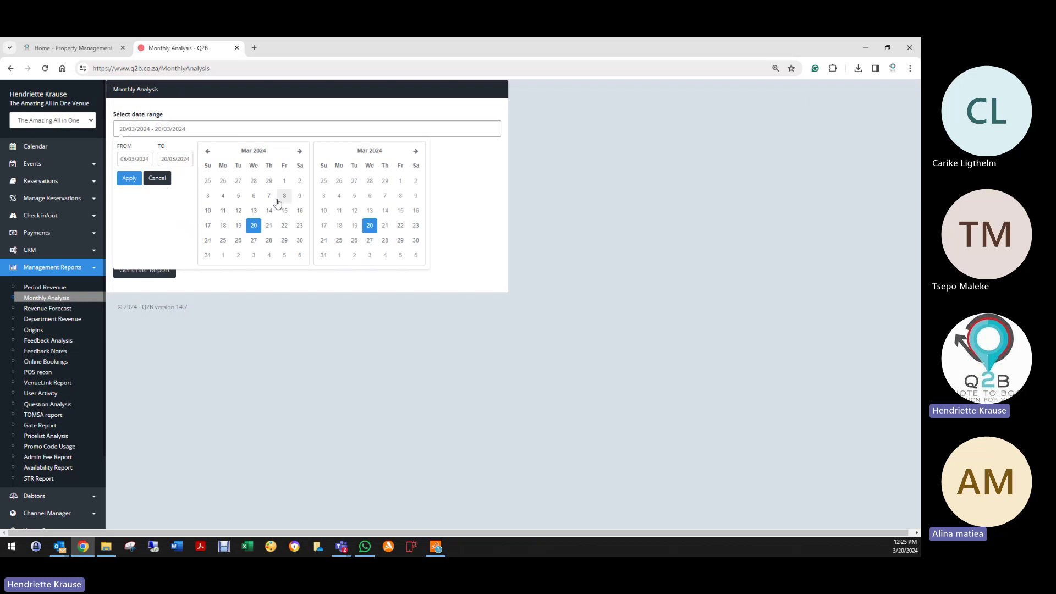
{"action": "left_click", "coordinate": [285, 181]}
{"action": "left_click", "coordinate": [254, 225]}
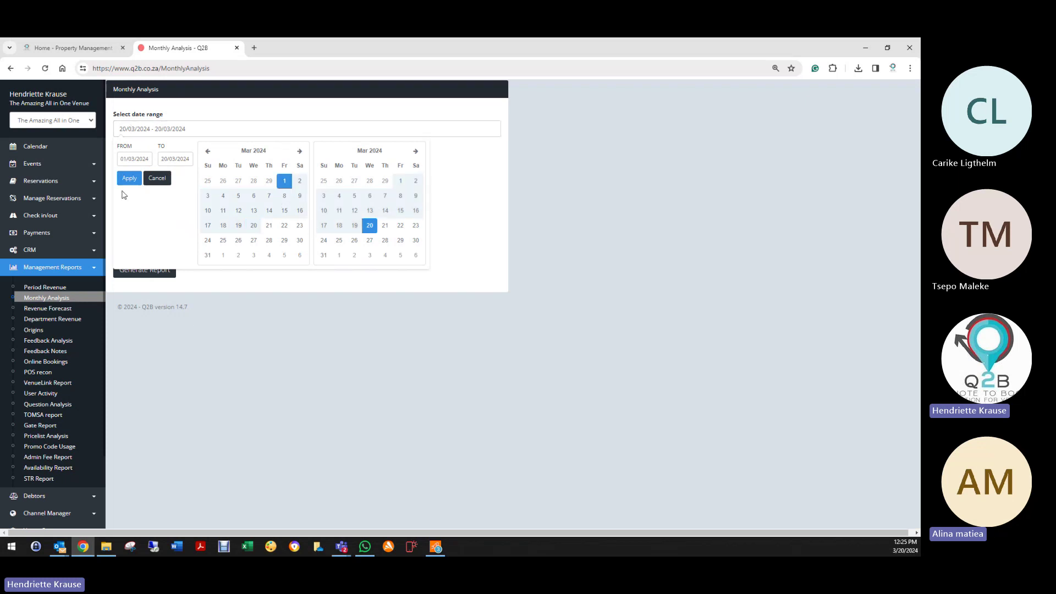
{"action": "left_click", "coordinate": [129, 178]}
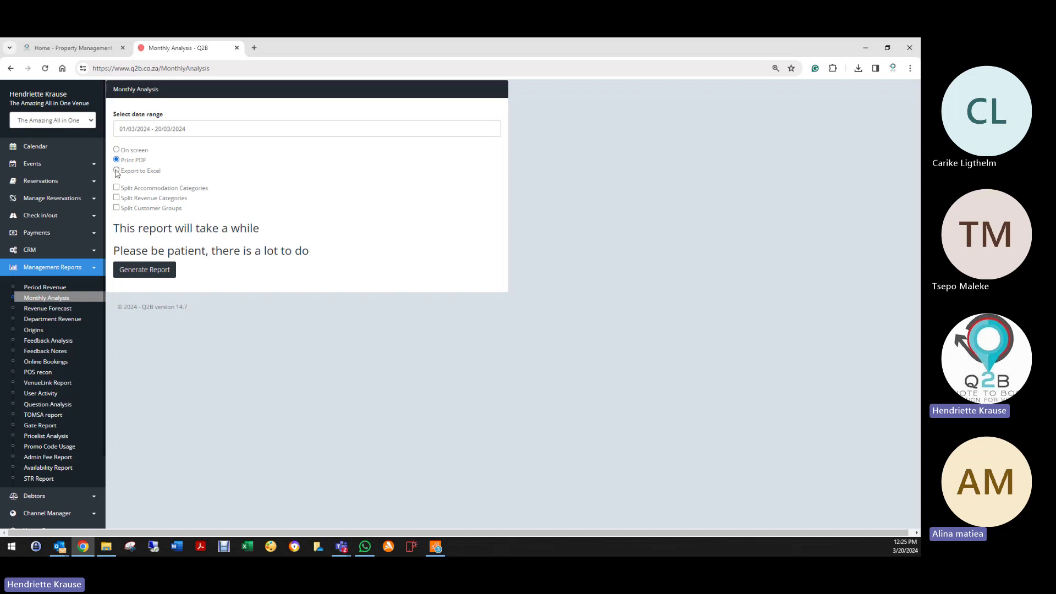
{"action": "left_click", "coordinate": [116, 150]}
{"action": "left_click", "coordinate": [116, 187]}
{"action": "left_click", "coordinate": [144, 270]}
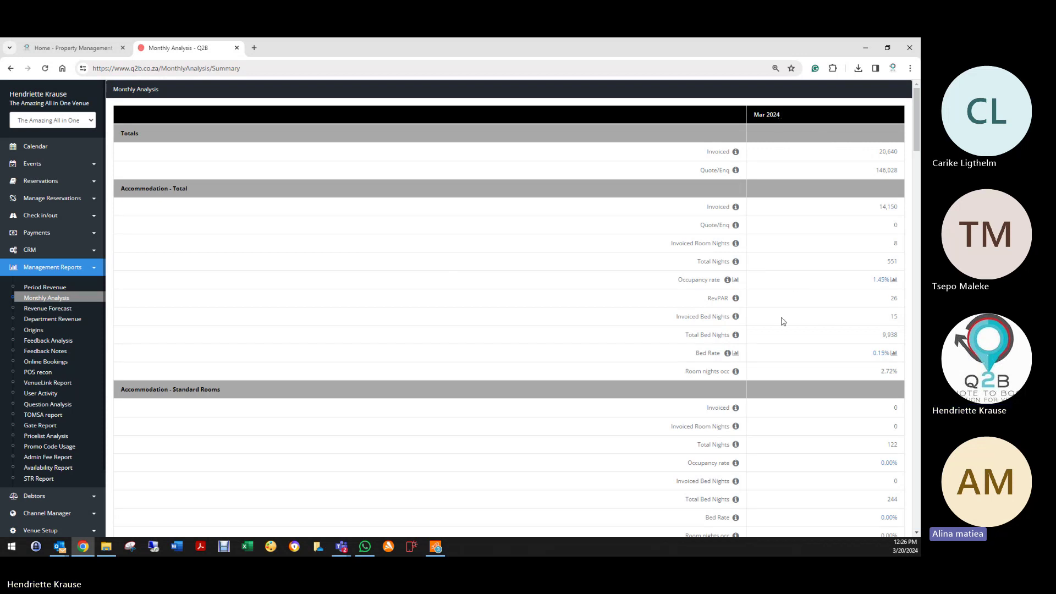
{"action": "scroll", "coordinate": [783, 321], "scroll_direction": "down", "scroll_amount": 2}
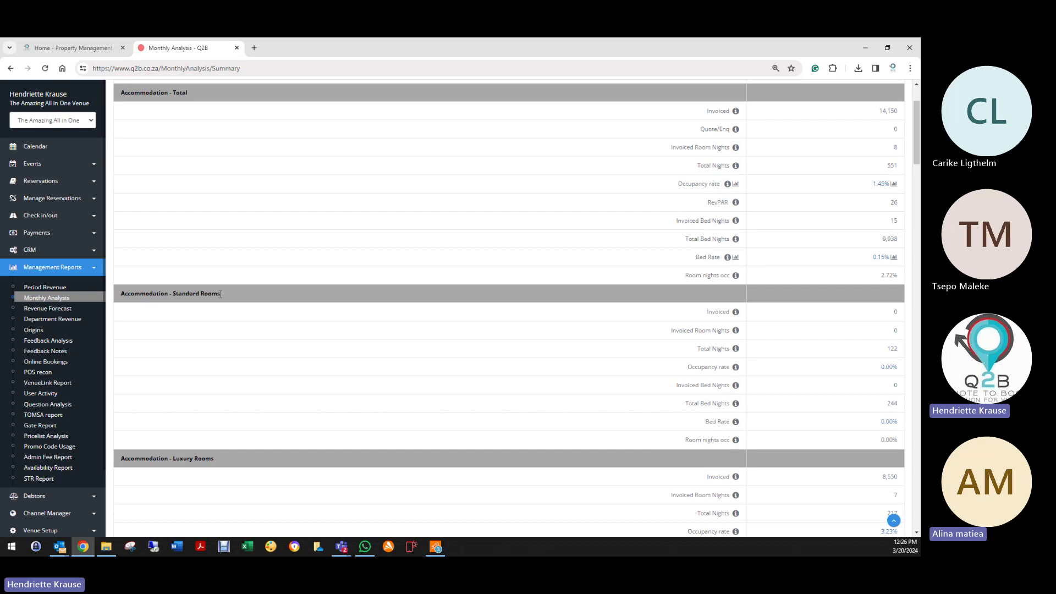
{"action": "scroll", "coordinate": [729, 415], "scroll_direction": "down", "scroll_amount": 1}
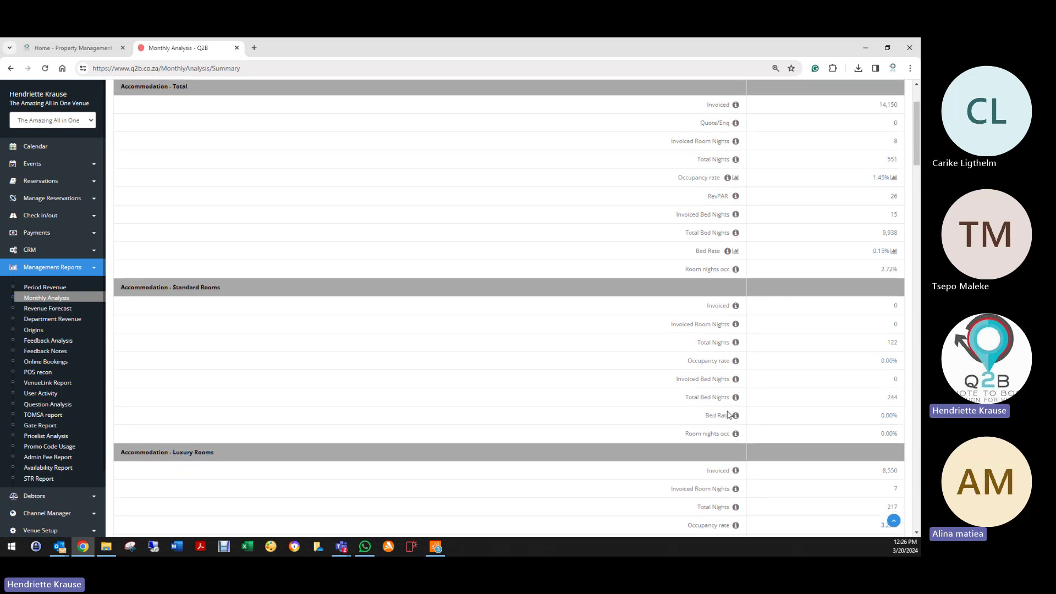
{"action": "scroll", "coordinate": [729, 416], "scroll_direction": "down", "scroll_amount": 3}
{"action": "scroll", "coordinate": [732, 431], "scroll_direction": "down", "scroll_amount": 2}
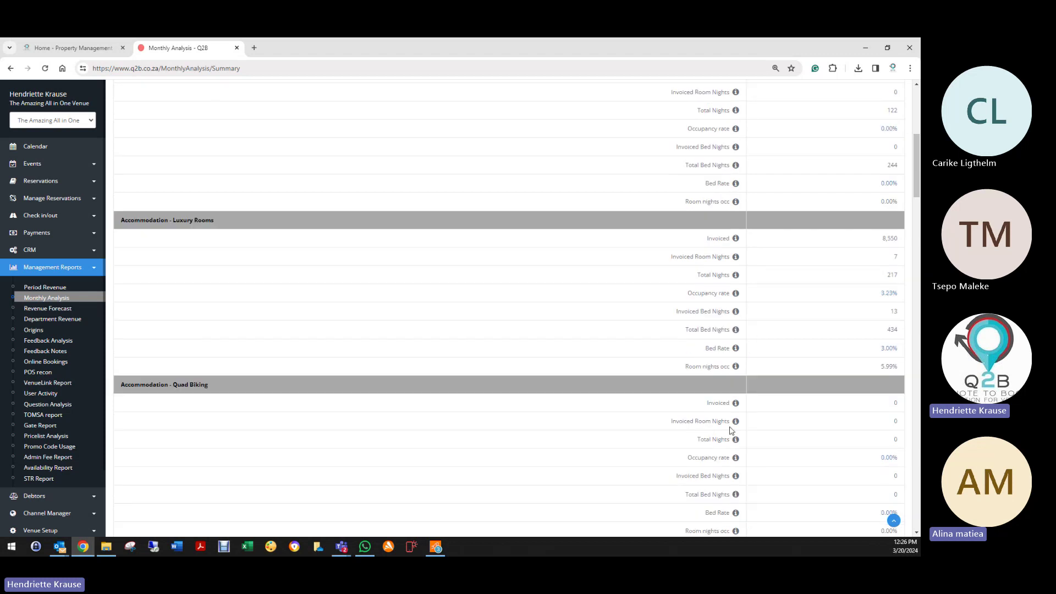
{"action": "scroll", "coordinate": [247, 422], "scroll_direction": "down", "scroll_amount": 3}
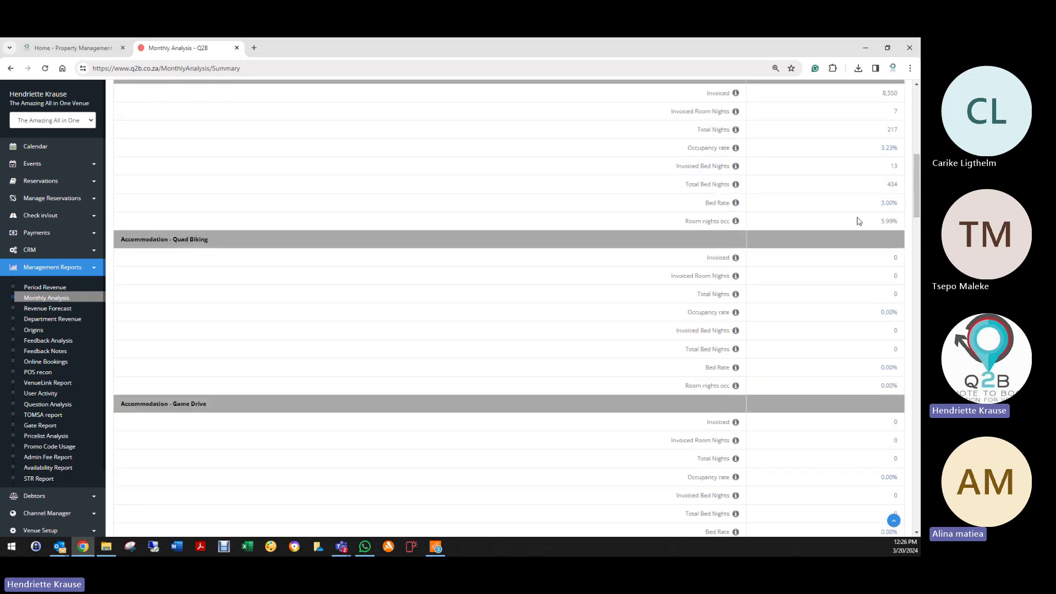
{"action": "scroll", "coordinate": [806, 371], "scroll_direction": "down", "scroll_amount": 3}
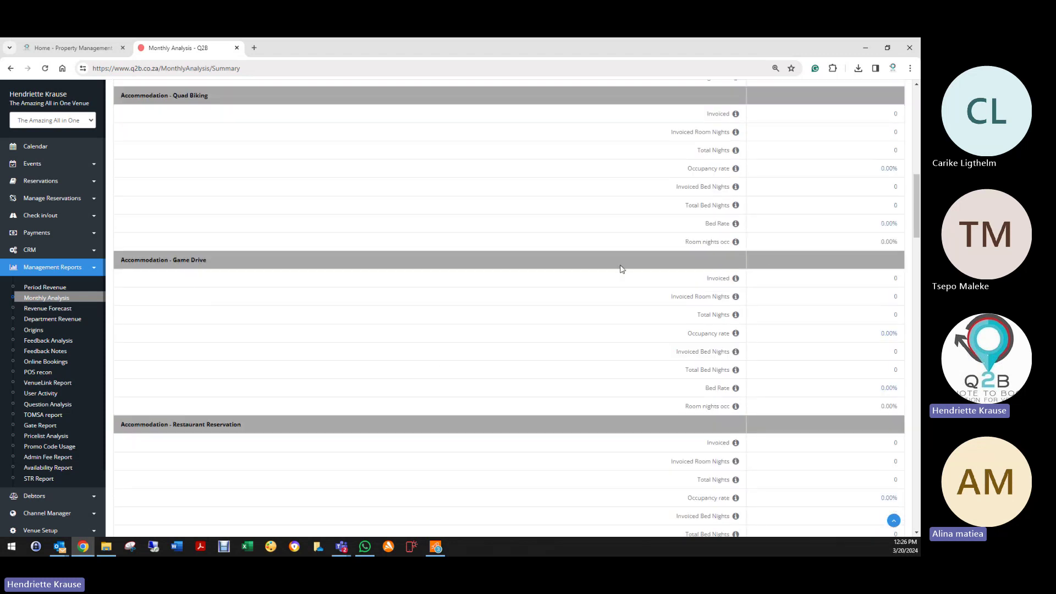
{"action": "scroll", "coordinate": [738, 380], "scroll_direction": "down", "scroll_amount": 3}
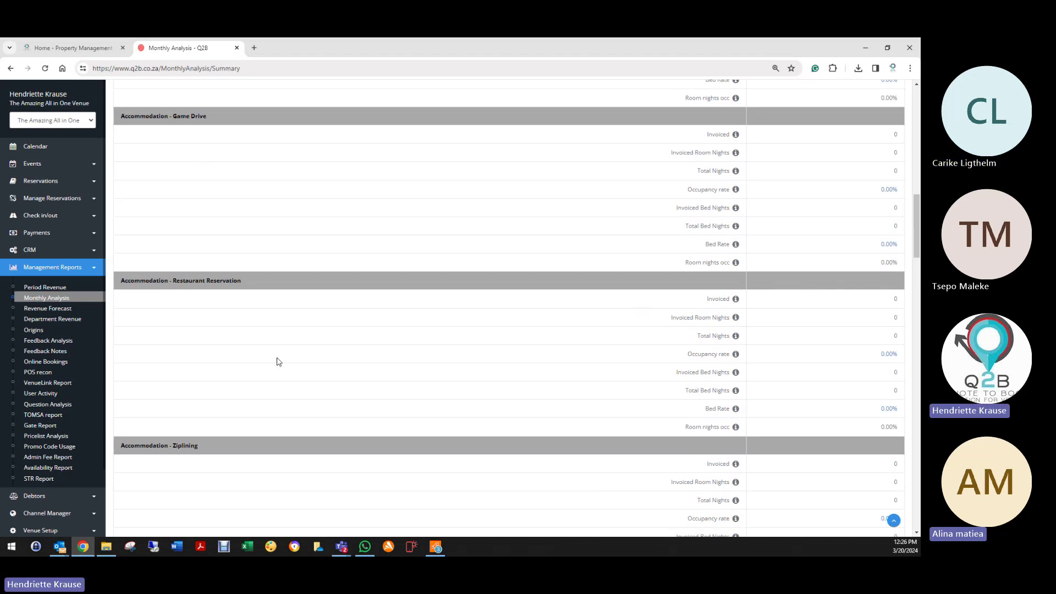
{"action": "scroll", "coordinate": [277, 362], "scroll_direction": "down", "scroll_amount": 7}
{"action": "scroll", "coordinate": [247, 364], "scroll_direction": "down", "scroll_amount": 3}
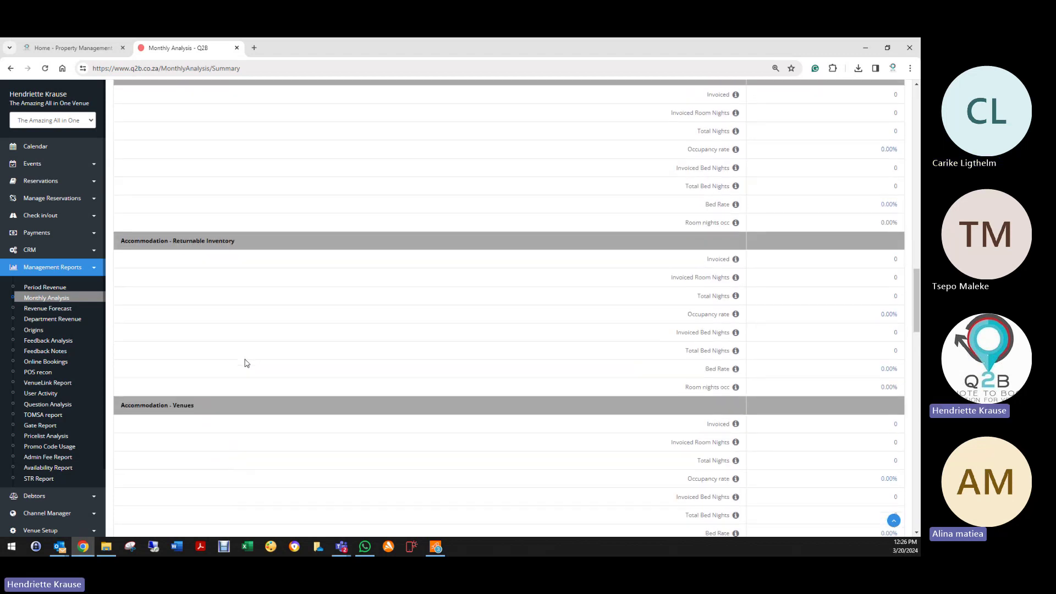
{"action": "scroll", "coordinate": [247, 363], "scroll_direction": "down", "scroll_amount": 11}
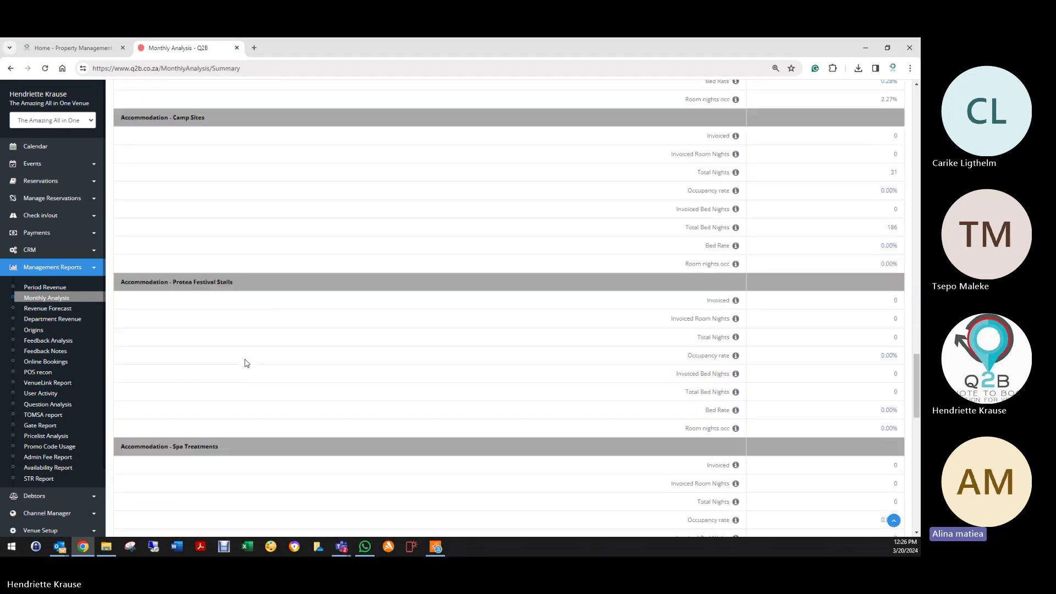
{"action": "scroll", "coordinate": [247, 363], "scroll_direction": "down", "scroll_amount": 14}
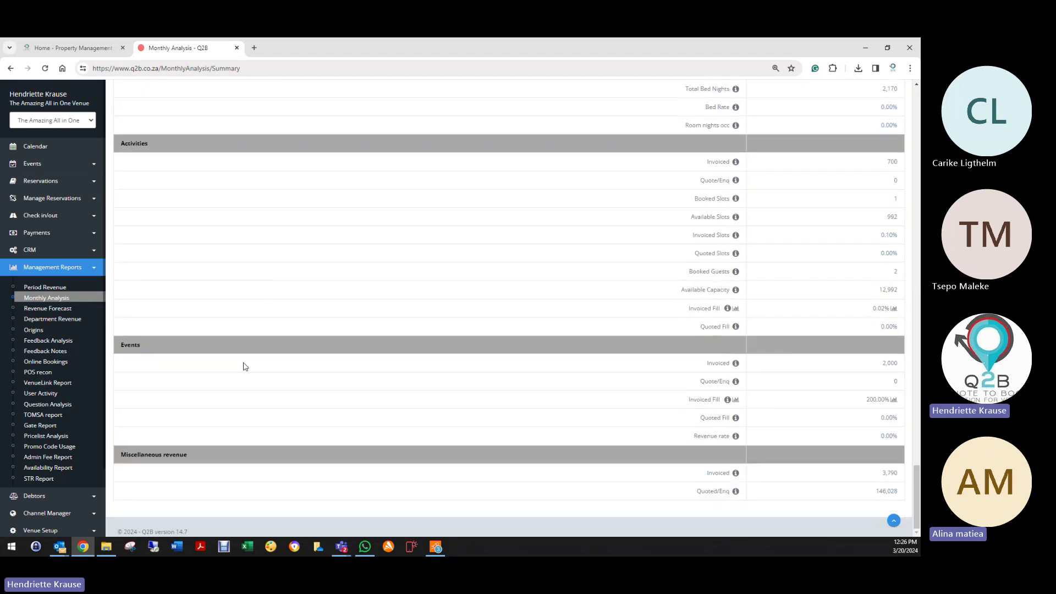
{"action": "scroll", "coordinate": [243, 394], "scroll_direction": "up", "scroll_amount": 15}
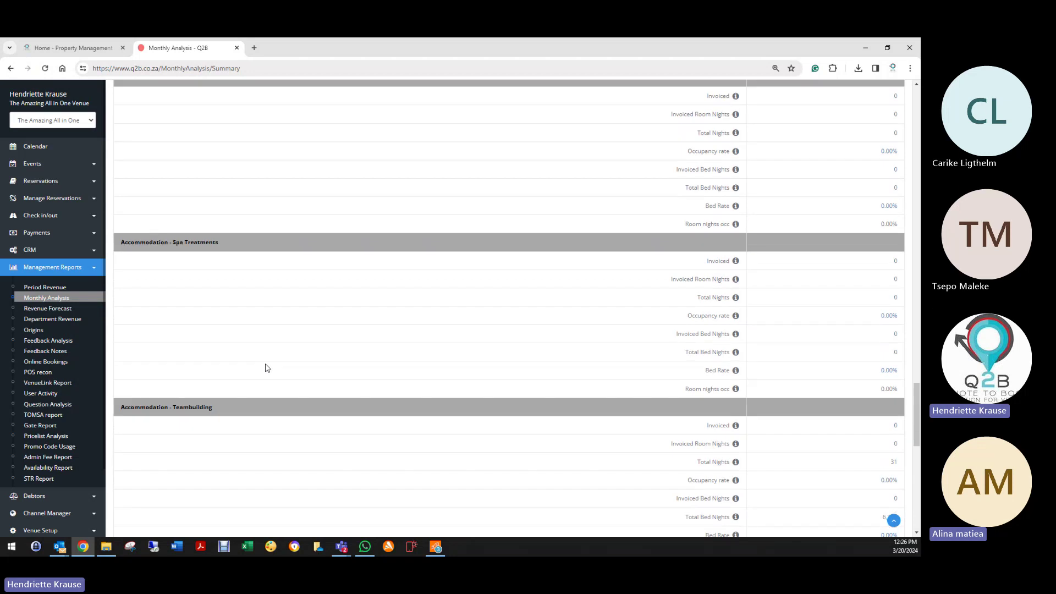
{"action": "scroll", "coordinate": [229, 299], "scroll_direction": "up", "scroll_amount": 8}
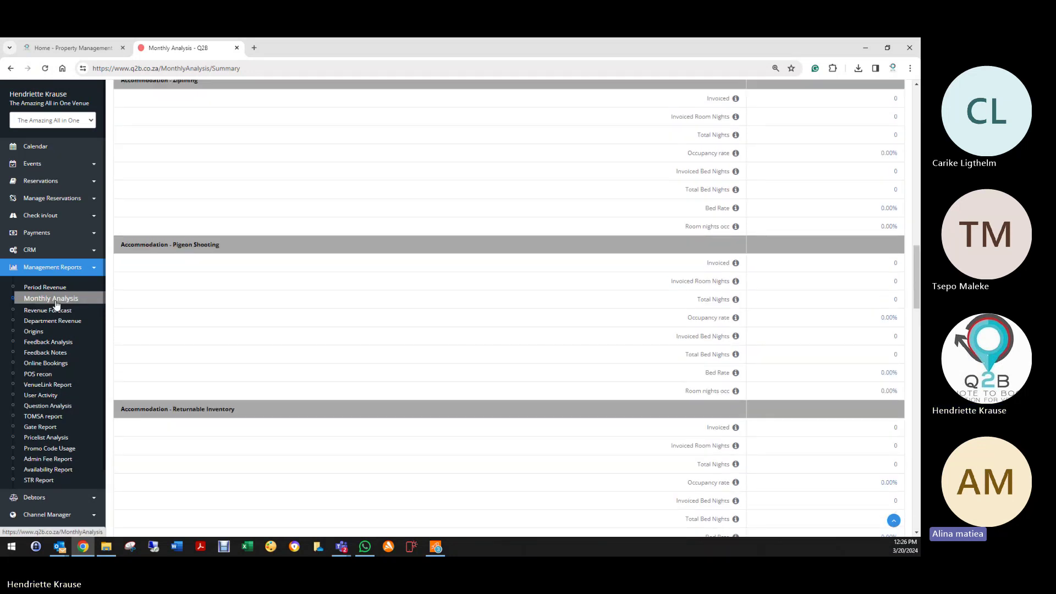
Step: Export the Monthly Analysis for 01/03/2024–31/03/2024 to Excel and open the download
{"action": "left_click", "coordinate": [53, 299]}
{"action": "left_click", "coordinate": [177, 126]}
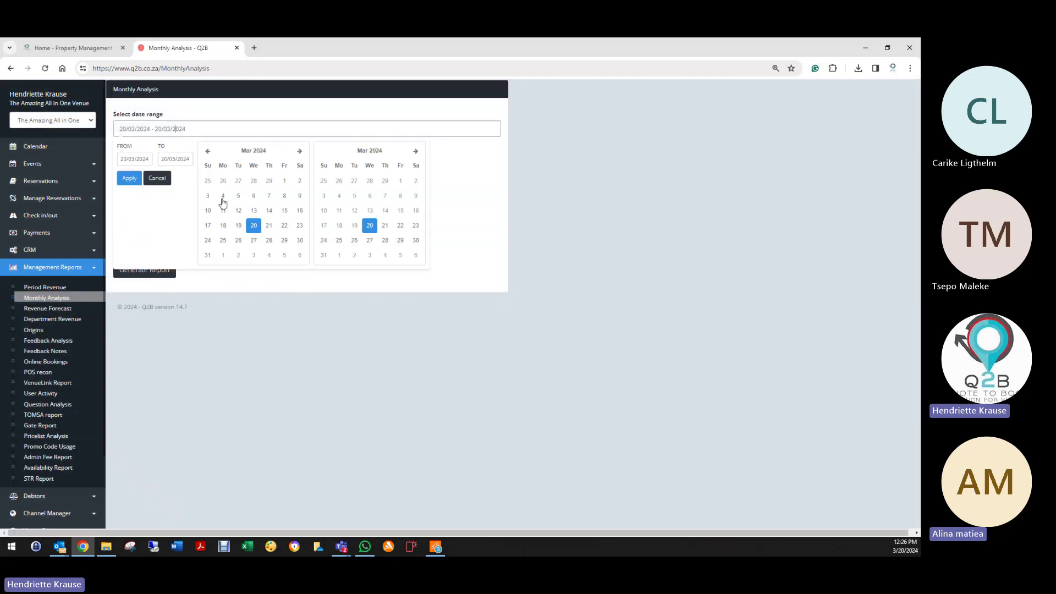
{"action": "left_click", "coordinate": [284, 180]}
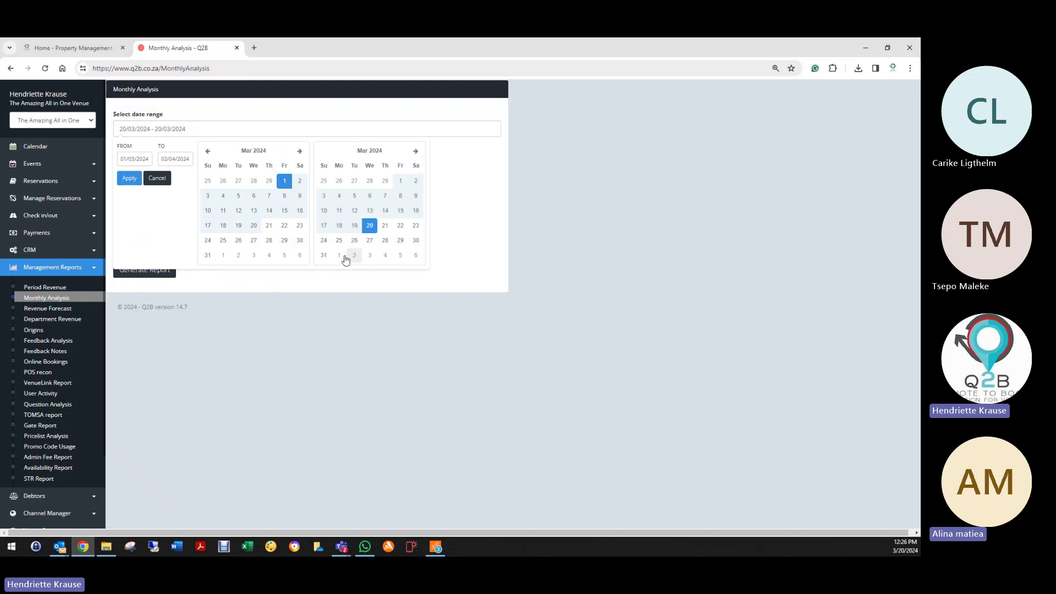
{"action": "left_click", "coordinate": [325, 255]}
{"action": "left_click", "coordinate": [132, 179]}
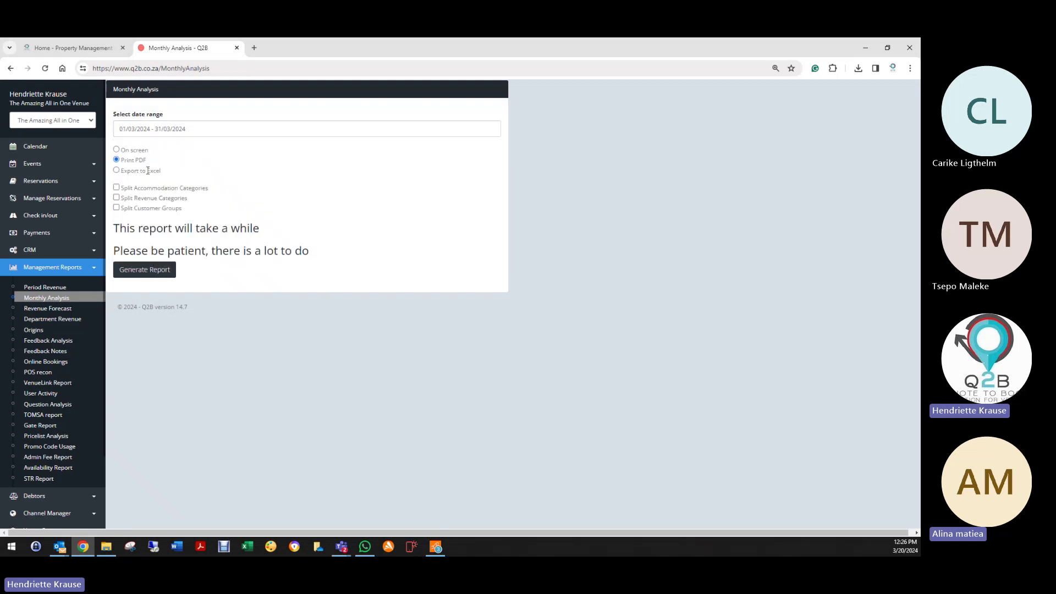
{"action": "left_click", "coordinate": [118, 171]}
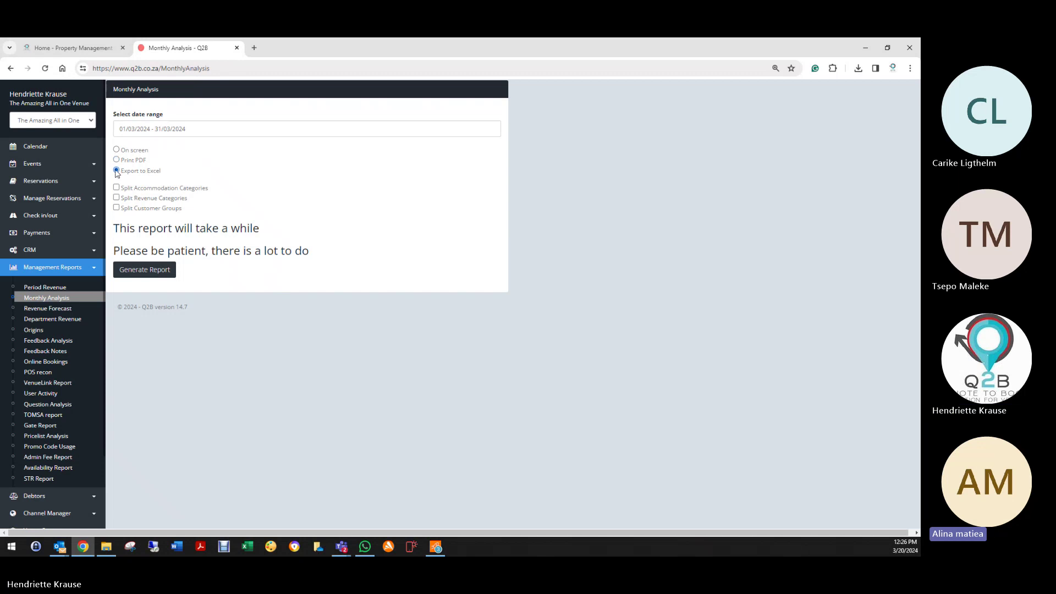
{"action": "left_click", "coordinate": [142, 269]}
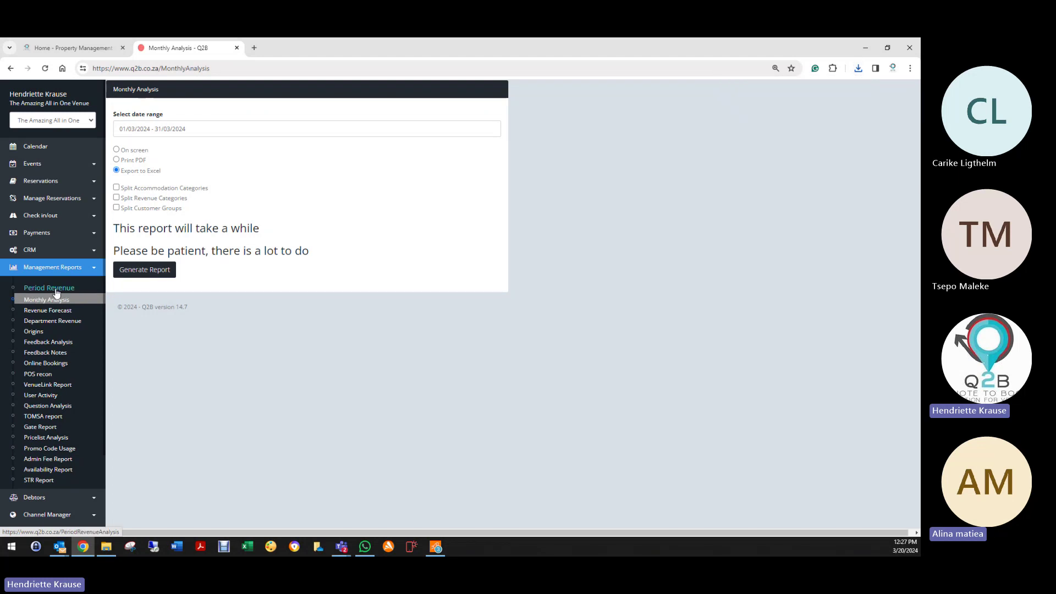
{"action": "left_click", "coordinate": [858, 68]}
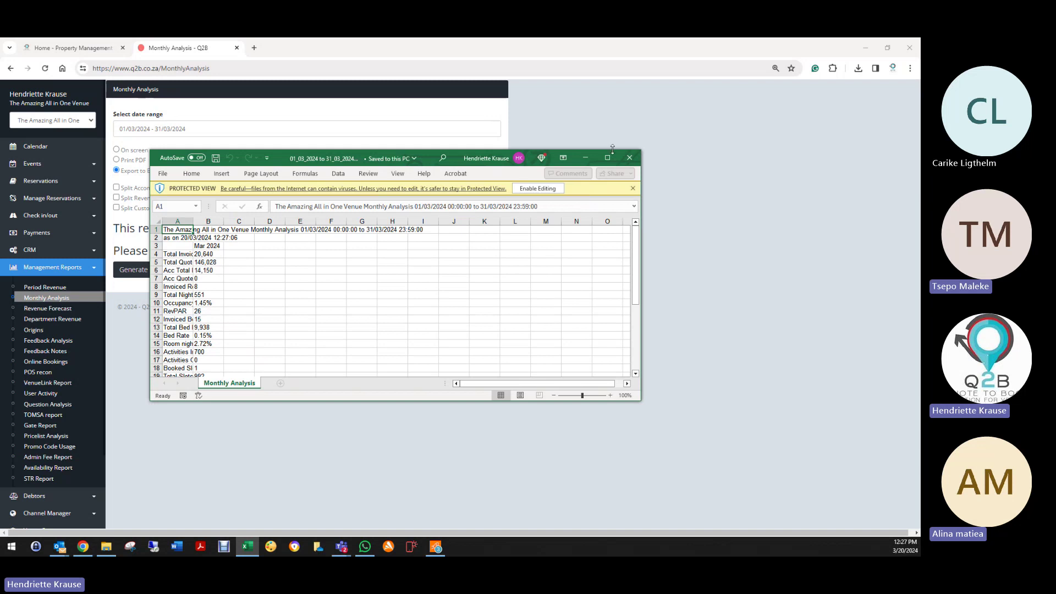
Step: Maximize Excel, set column A to width 33.29, then close without saving
{"action": "left_click", "coordinate": [608, 158]}
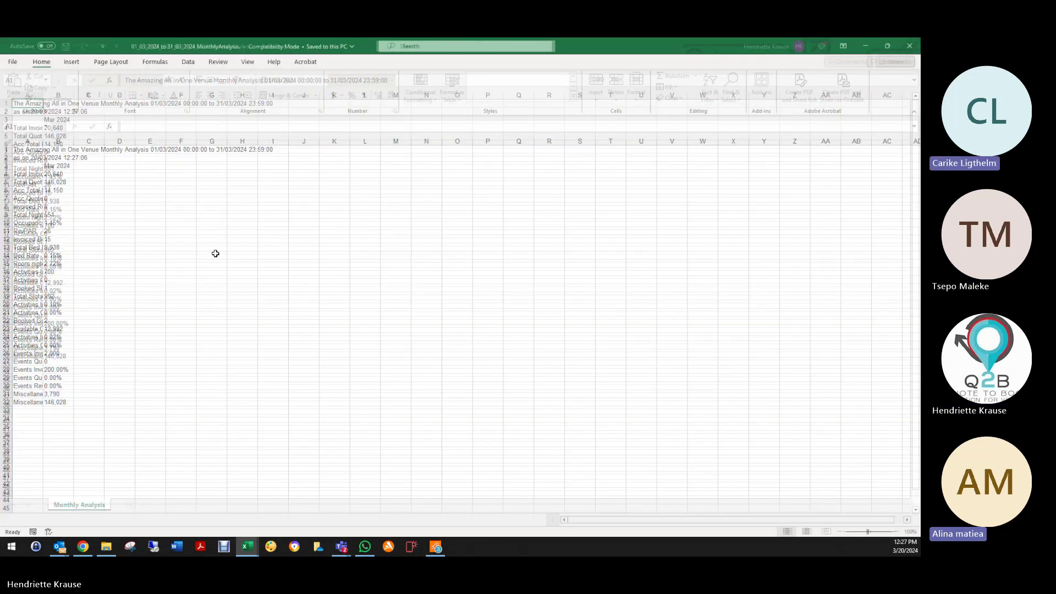
{"action": "left_click", "coordinate": [47, 410]}
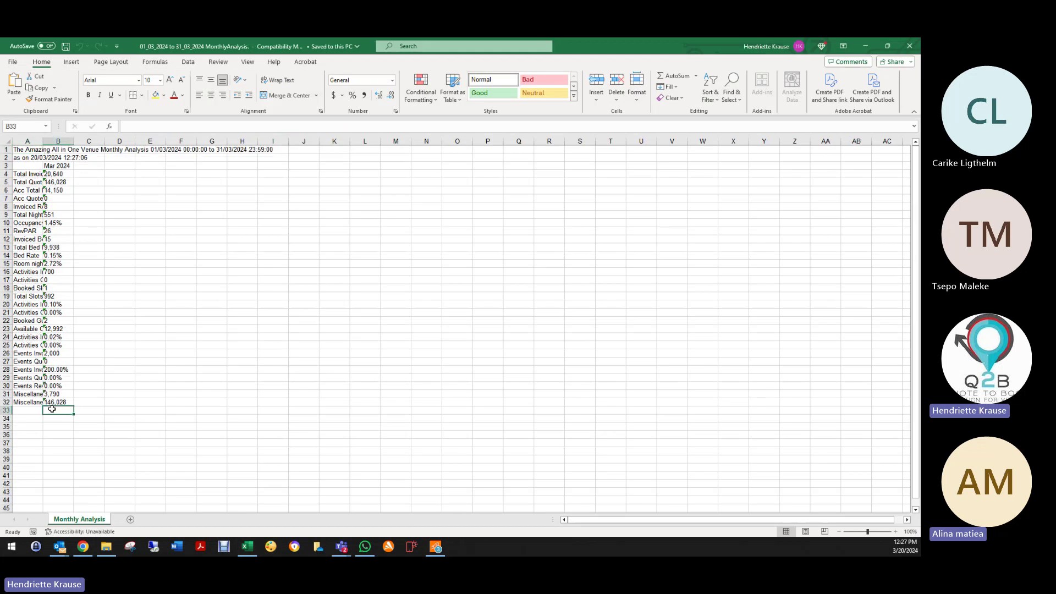
{"action": "double_click", "coordinate": [41, 142]}
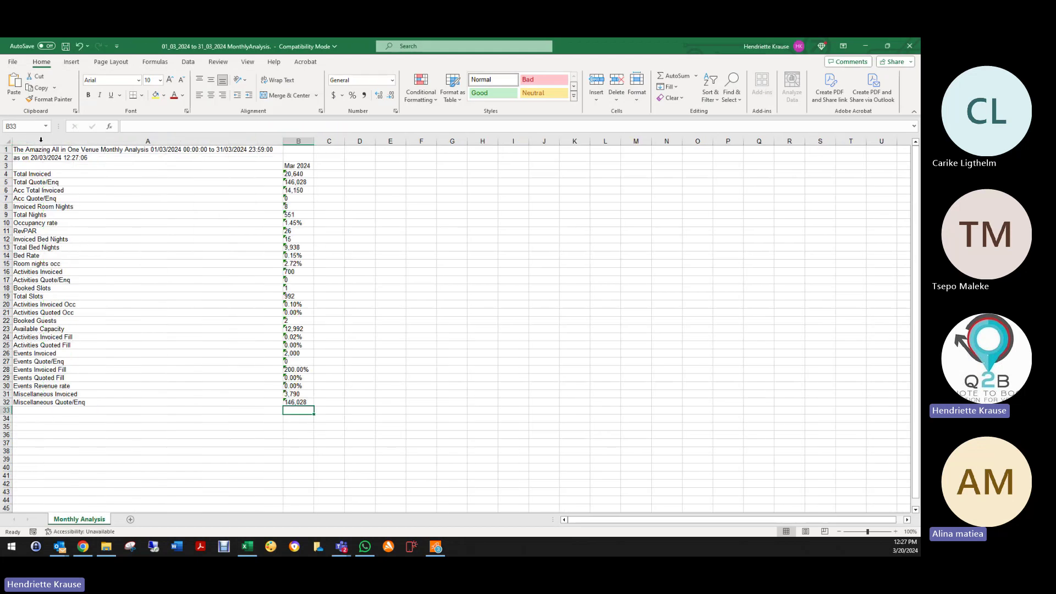
{"action": "left_click_drag", "start_coordinate": [282, 141], "coordinate": [122, 149]}
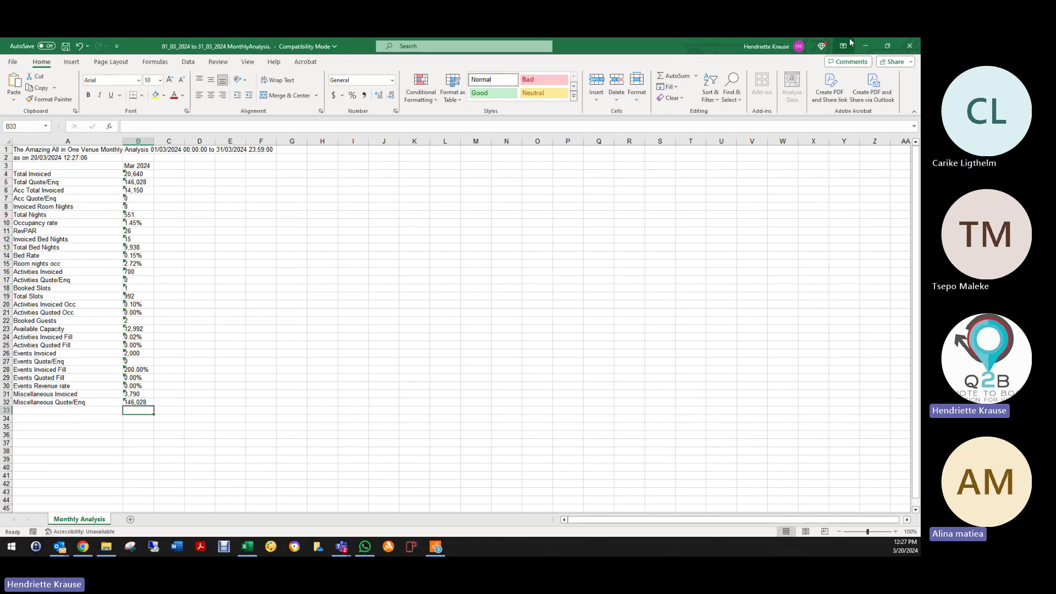
{"action": "left_click", "coordinate": [910, 45]}
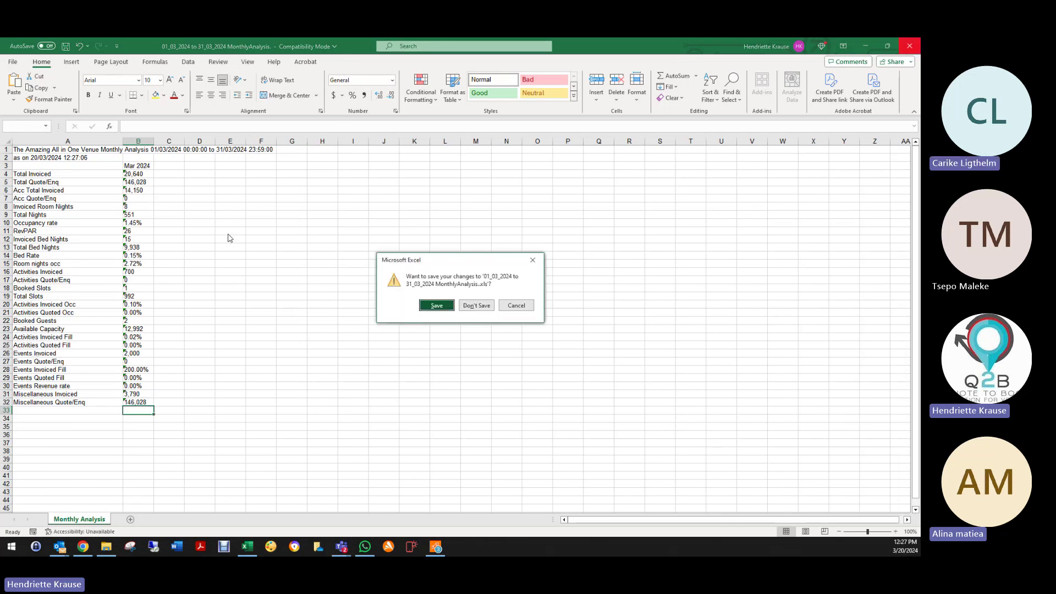
{"action": "left_click", "coordinate": [477, 306]}
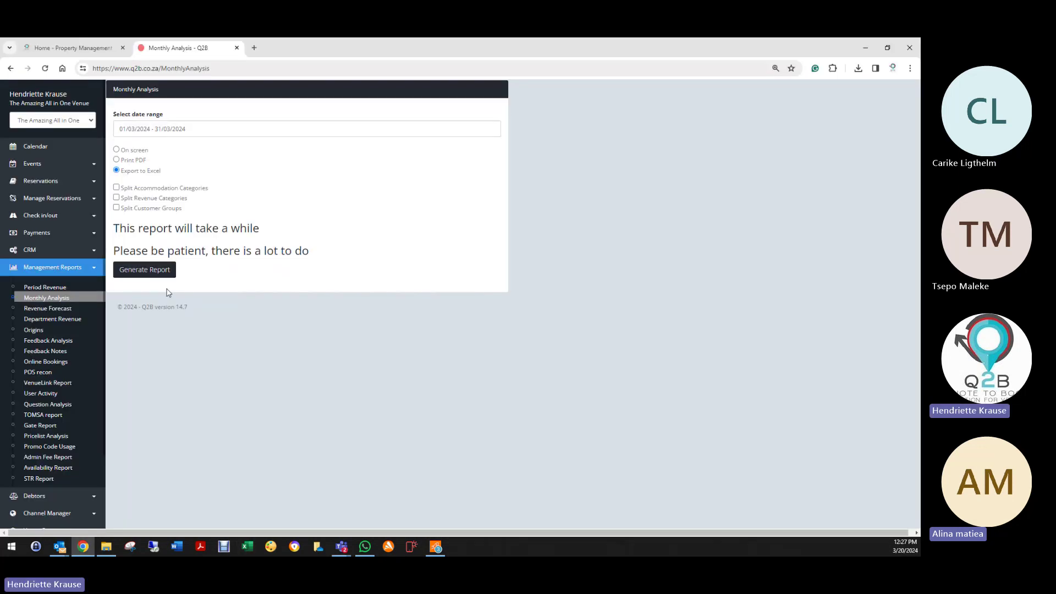
Step: Run the Revenue Forecast for 01/03/2024 to 31/03/2024
{"action": "left_click", "coordinate": [43, 310]}
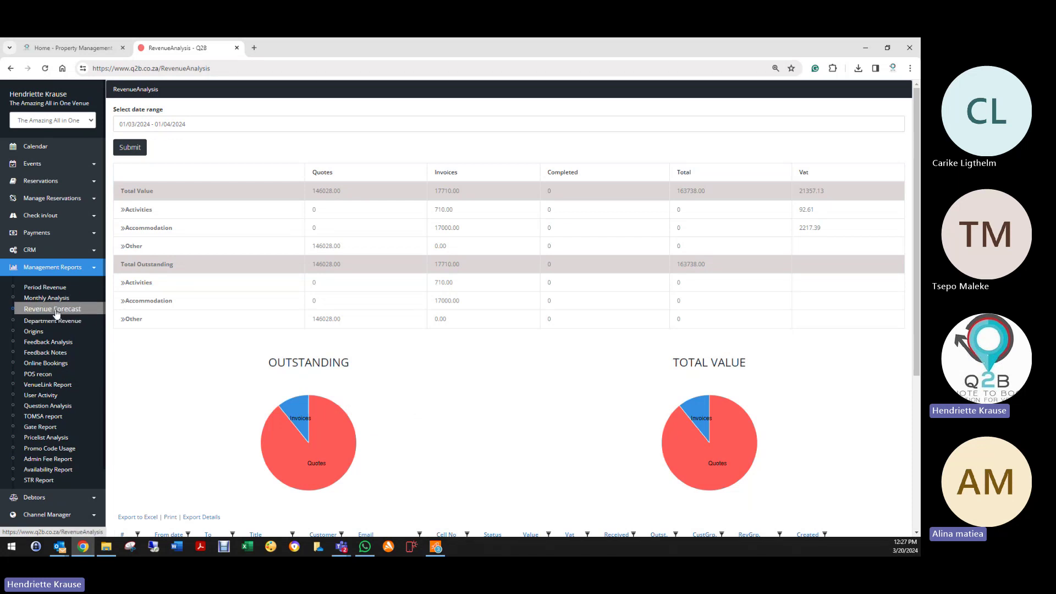
{"action": "left_click", "coordinate": [224, 118]}
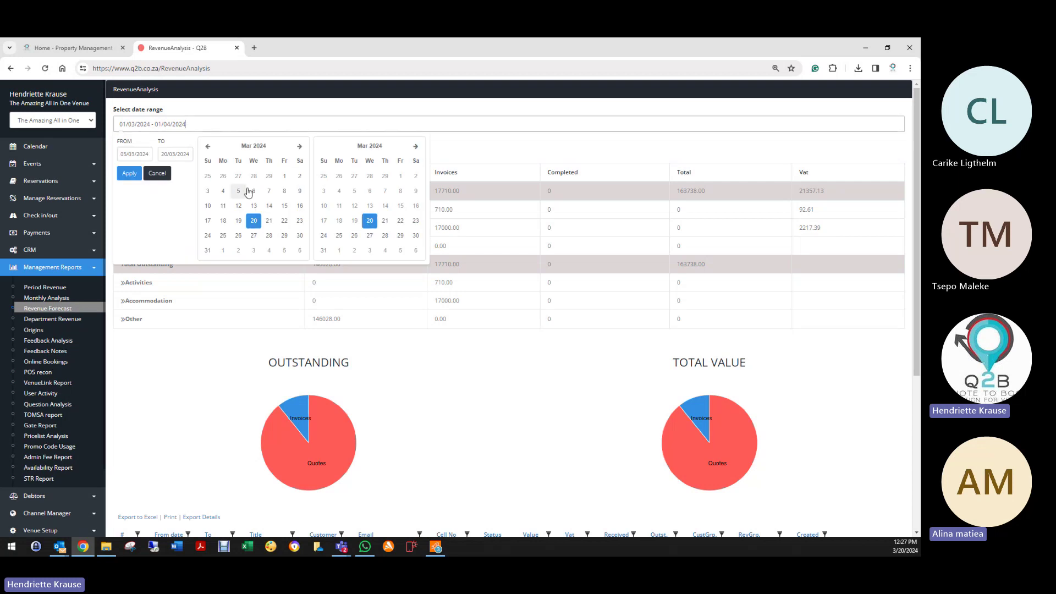
{"action": "left_click", "coordinate": [284, 177]}
{"action": "left_click", "coordinate": [330, 254]}
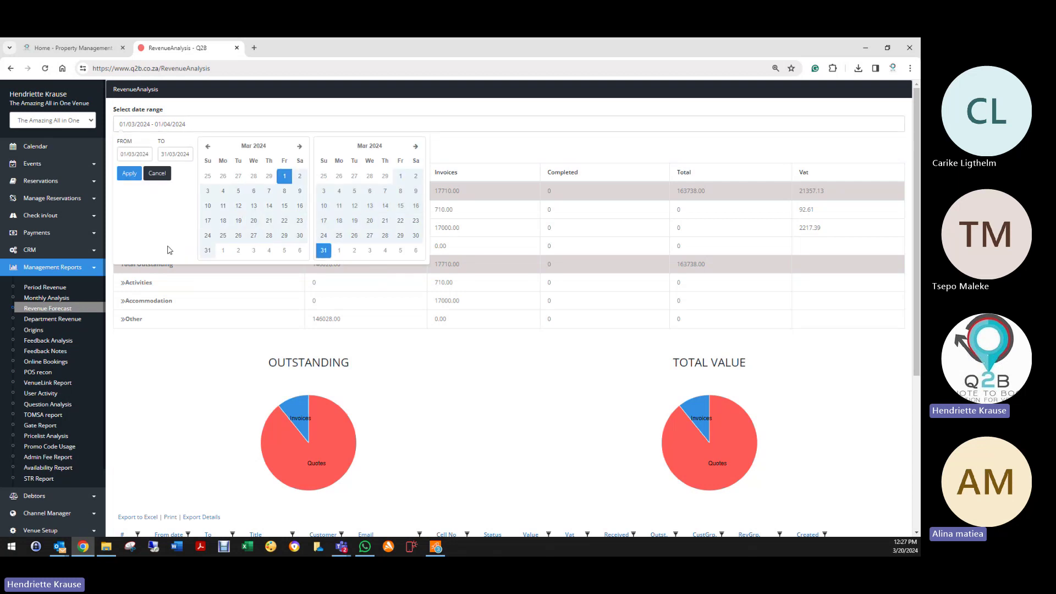
{"action": "left_click", "coordinate": [128, 173]}
{"action": "left_click", "coordinate": [130, 147]}
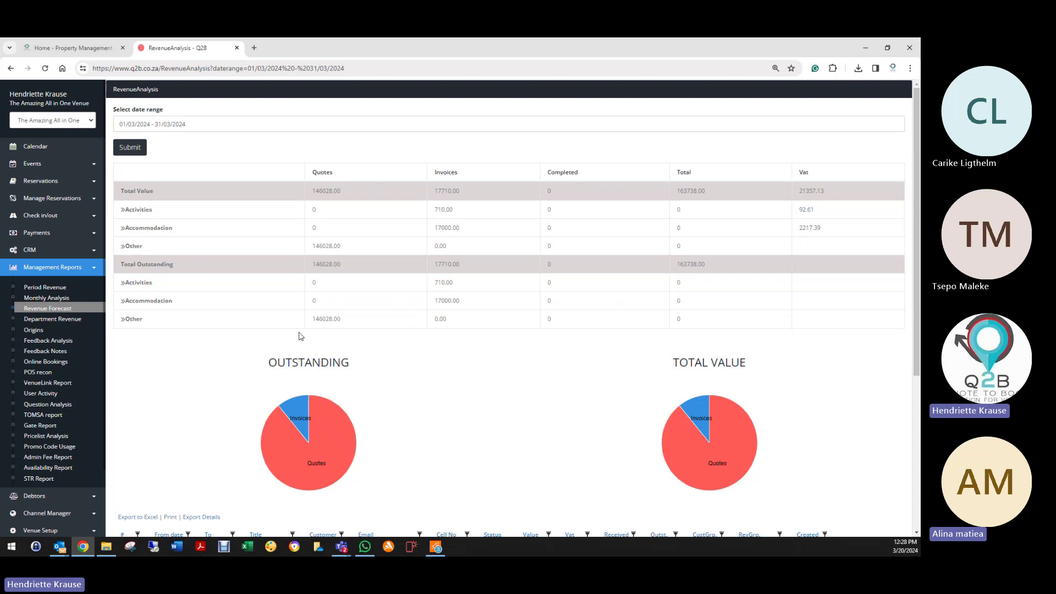
Step: Scroll through the forecast's pie charts and bookings table
{"action": "scroll", "coordinate": [444, 362], "scroll_direction": "down", "scroll_amount": 1}
{"action": "scroll", "coordinate": [445, 361], "scroll_direction": "down", "scroll_amount": 2}
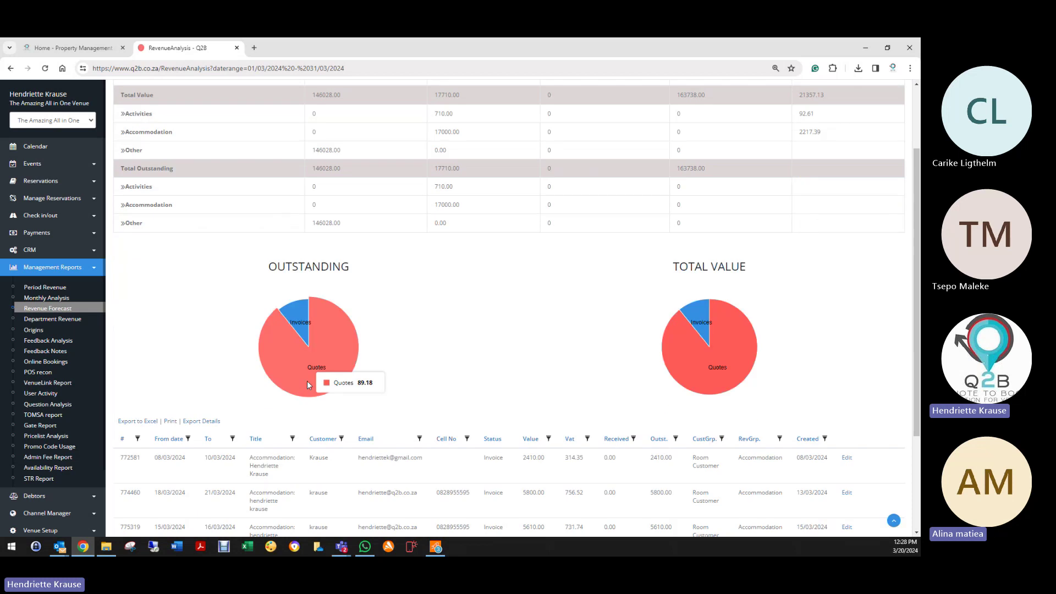
{"action": "mouse_move", "coordinate": [299, 318]}
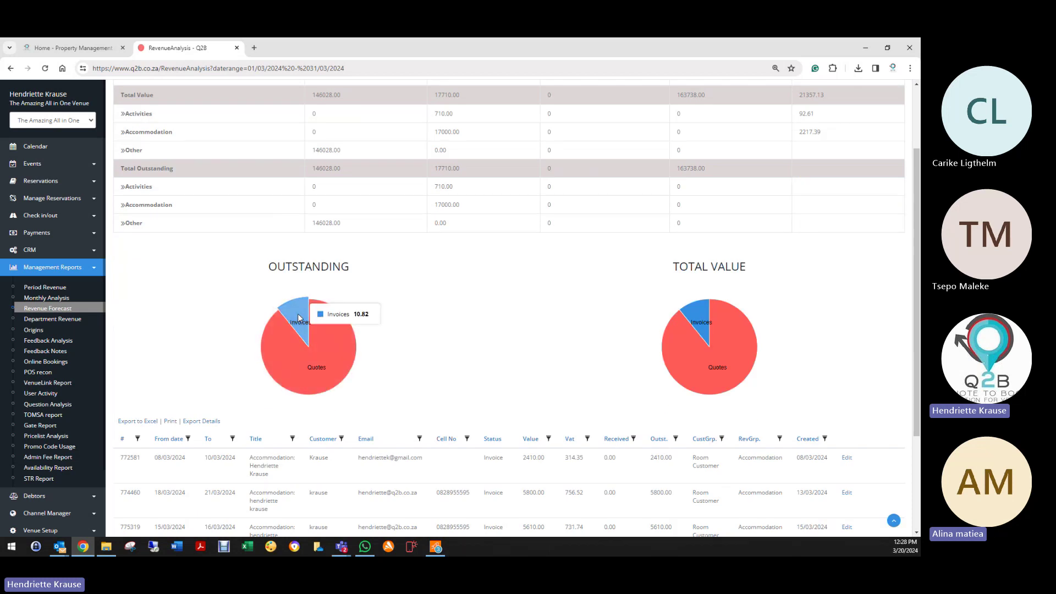
{"action": "mouse_move", "coordinate": [339, 358]}
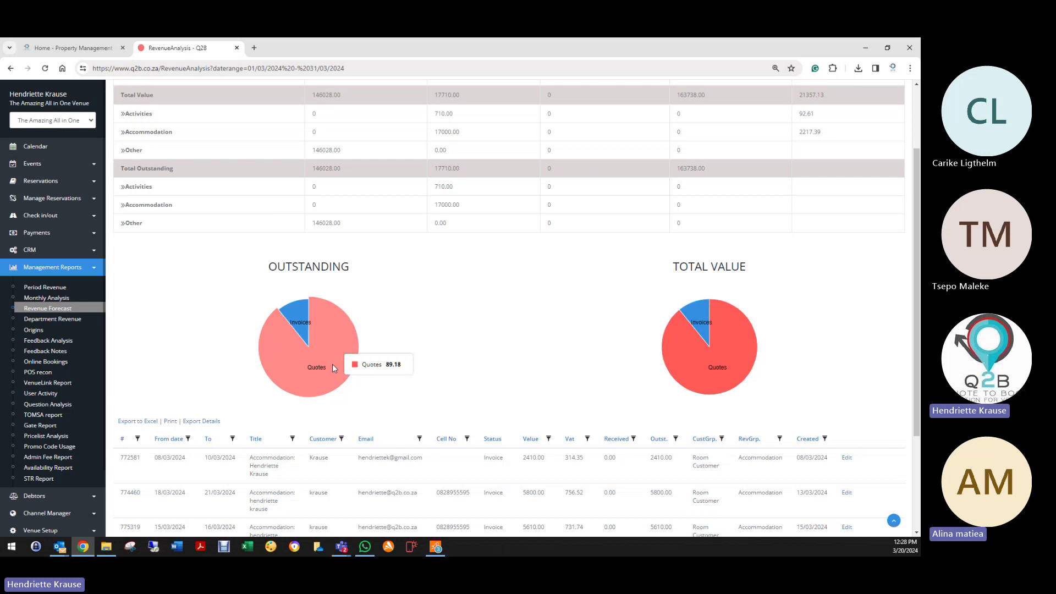
{"action": "scroll", "coordinate": [500, 324], "scroll_direction": "up", "scroll_amount": 2}
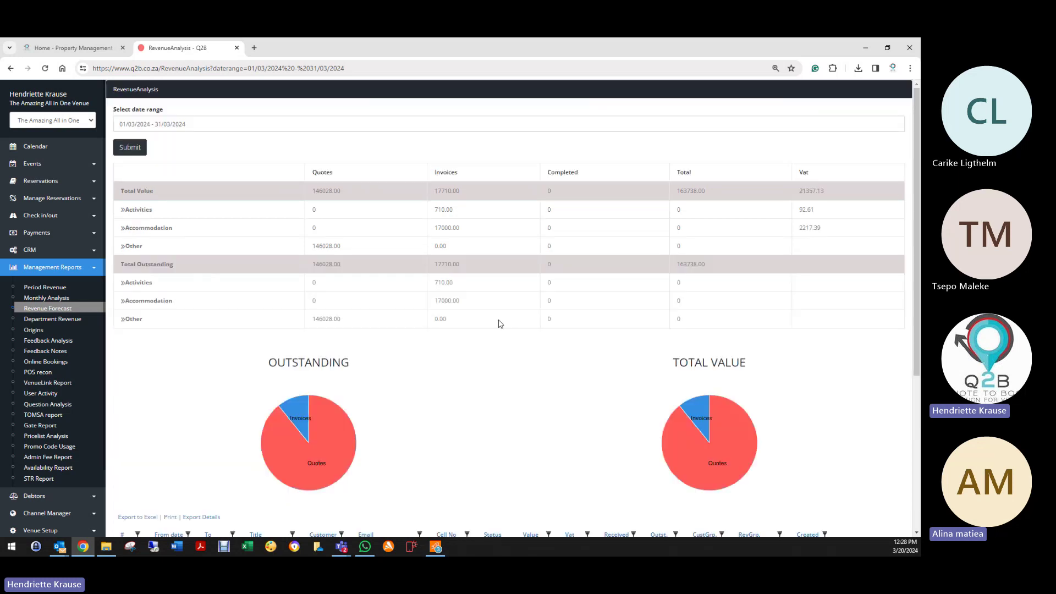
{"action": "scroll", "coordinate": [500, 324], "scroll_direction": "down", "scroll_amount": 3}
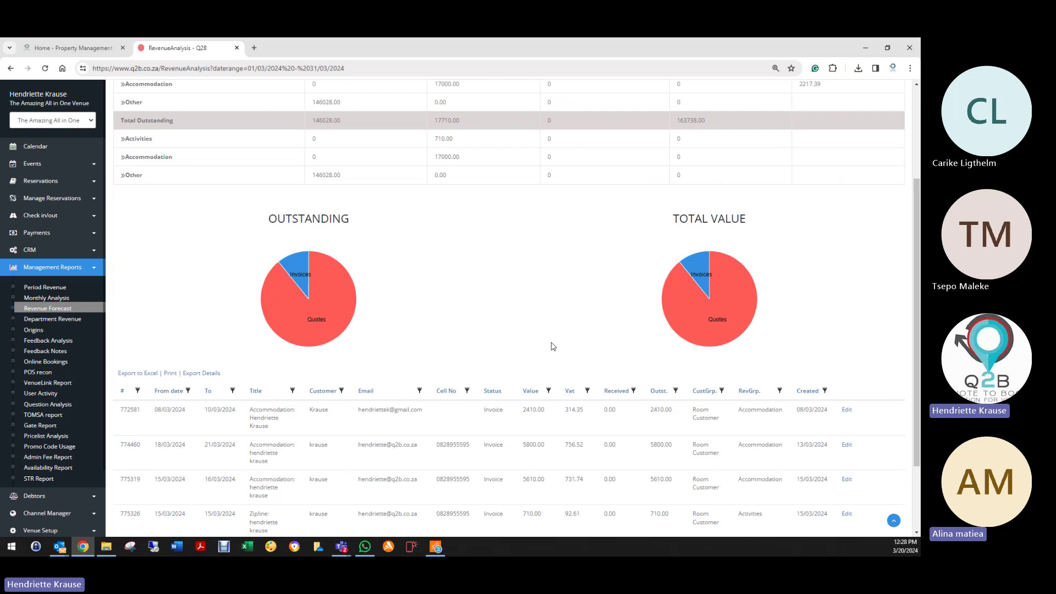
{"action": "mouse_move", "coordinate": [711, 330]}
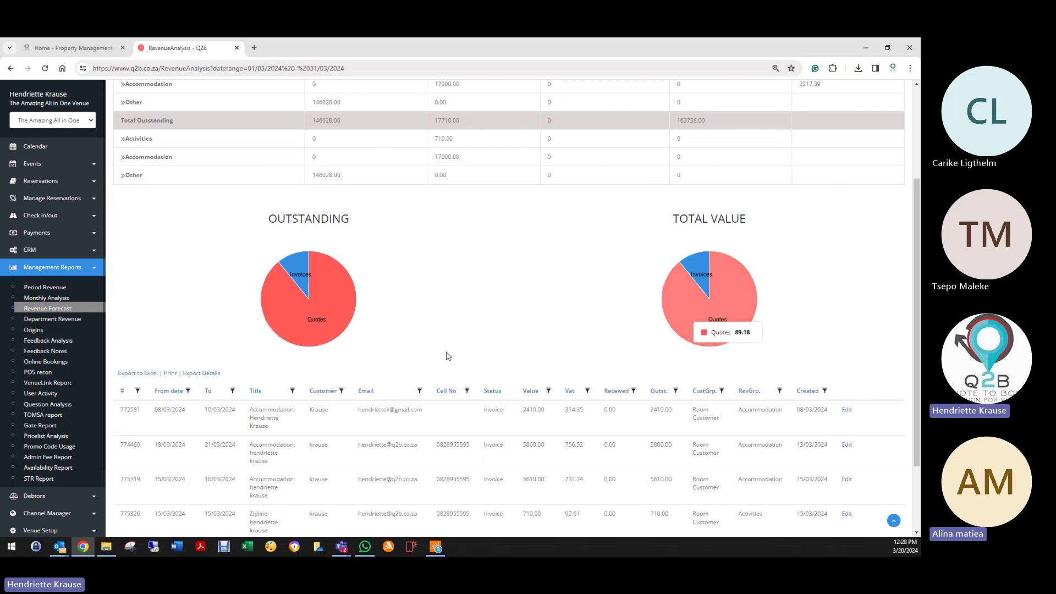
{"action": "scroll", "coordinate": [377, 345], "scroll_direction": "down", "scroll_amount": 2}
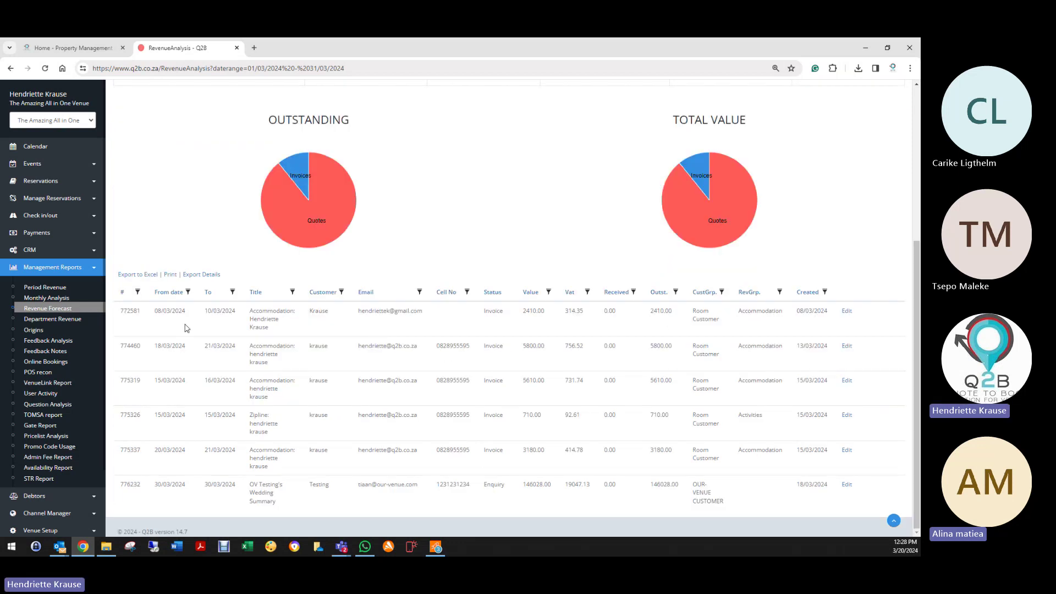
{"action": "scroll", "coordinate": [408, 483], "scroll_direction": "up", "scroll_amount": 5}
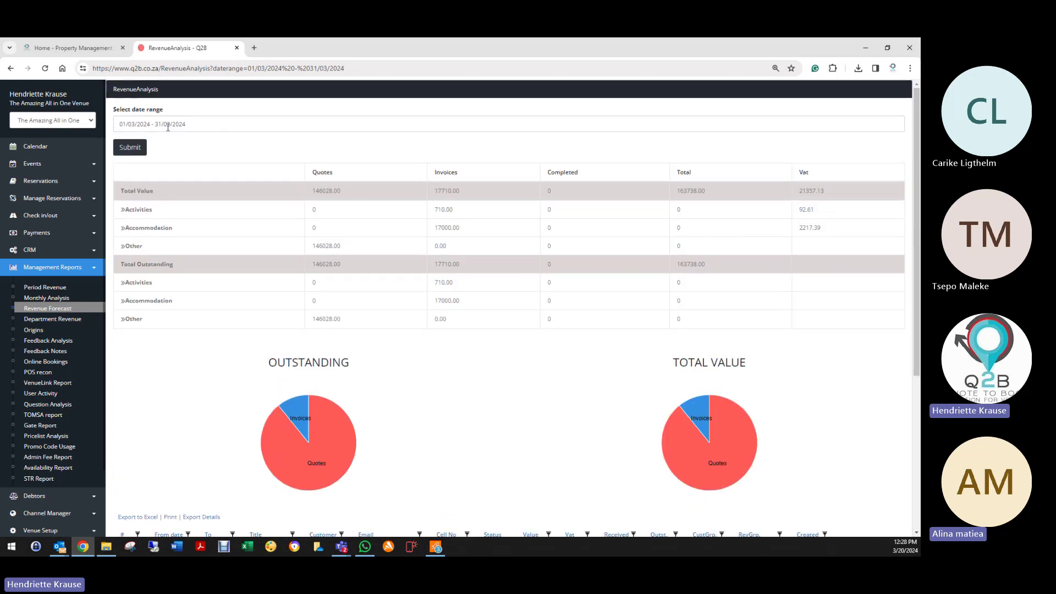
{"action": "scroll", "coordinate": [531, 506], "scroll_direction": "down", "scroll_amount": 5}
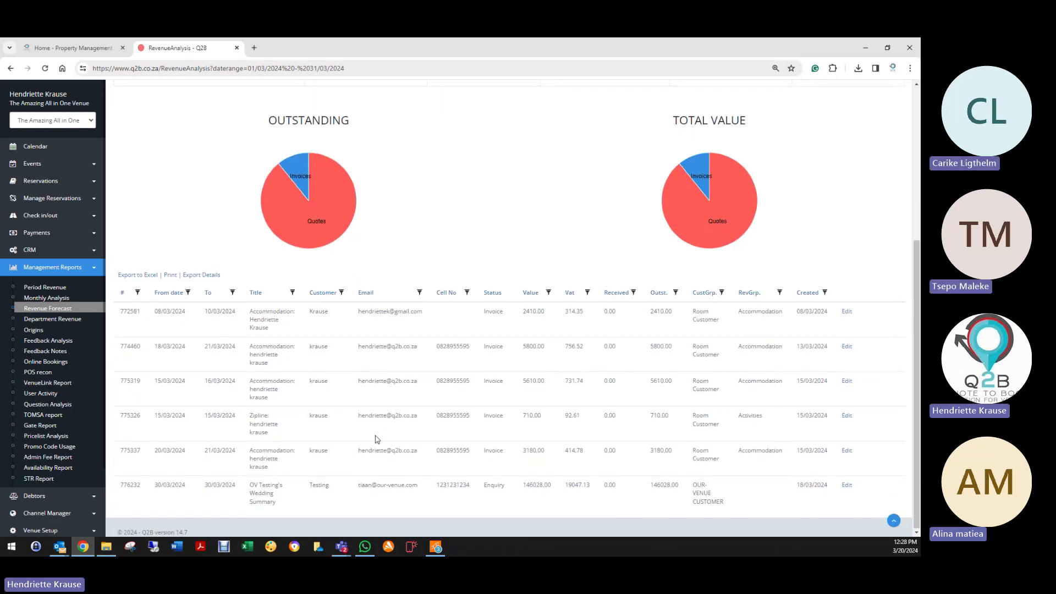
{"action": "scroll", "coordinate": [377, 439], "scroll_direction": "up", "scroll_amount": 5}
Step: Change the Revenue Forecast range to 1 January–31 March 2024 and resubmit
{"action": "left_click", "coordinate": [190, 123]}
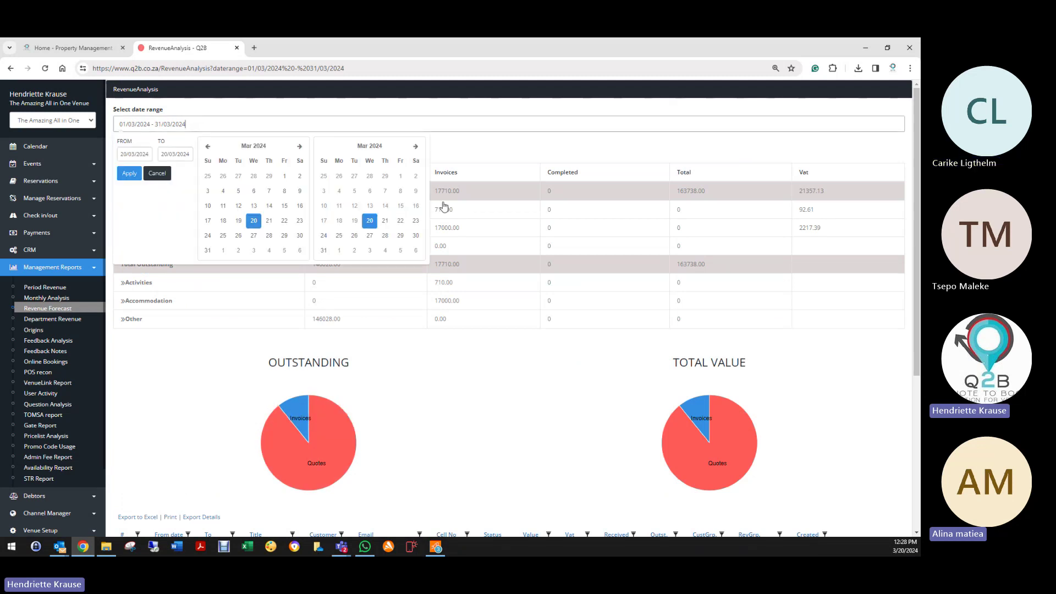
{"action": "left_click", "coordinate": [416, 147]}
{"action": "left_click", "coordinate": [415, 147]}
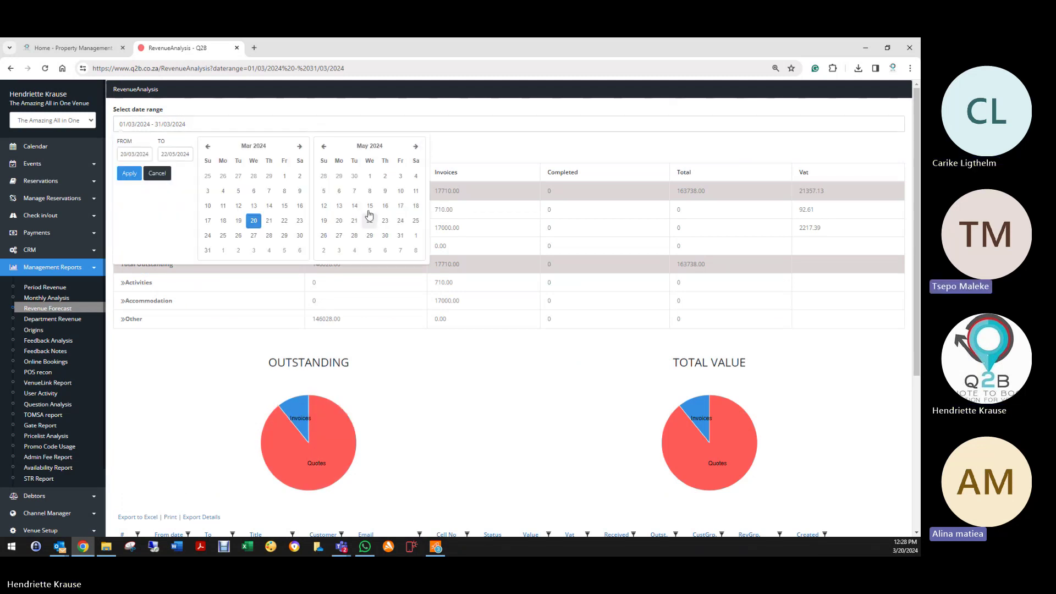
{"action": "left_click", "coordinate": [325, 147]}
{"action": "left_click", "coordinate": [325, 147]}
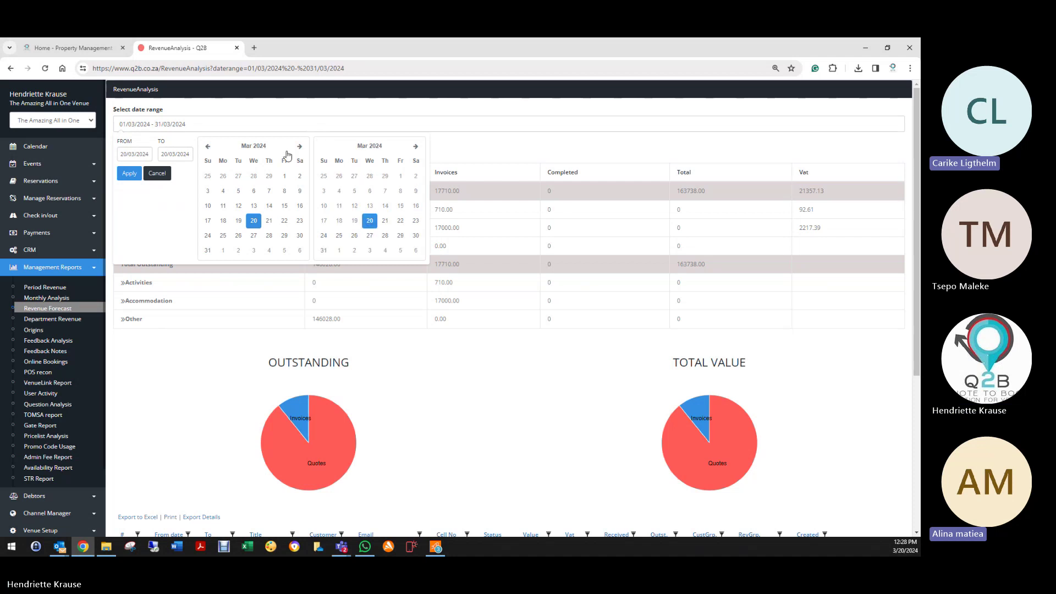
{"action": "left_click", "coordinate": [208, 146]}
{"action": "left_click", "coordinate": [208, 146]}
{"action": "left_click", "coordinate": [208, 146]}
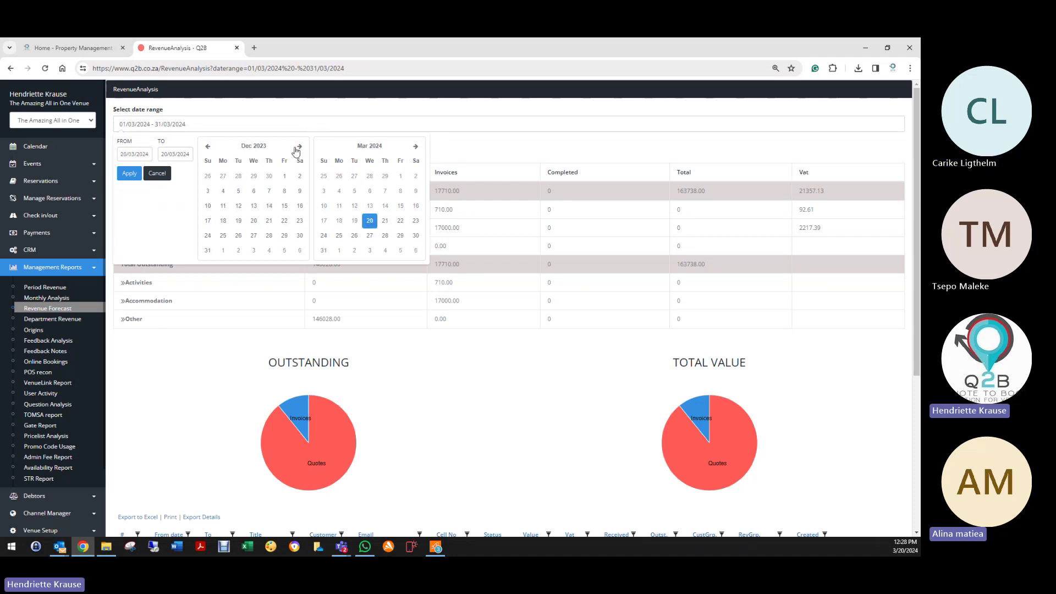
{"action": "left_click", "coordinate": [299, 146]}
{"action": "left_click", "coordinate": [224, 177]}
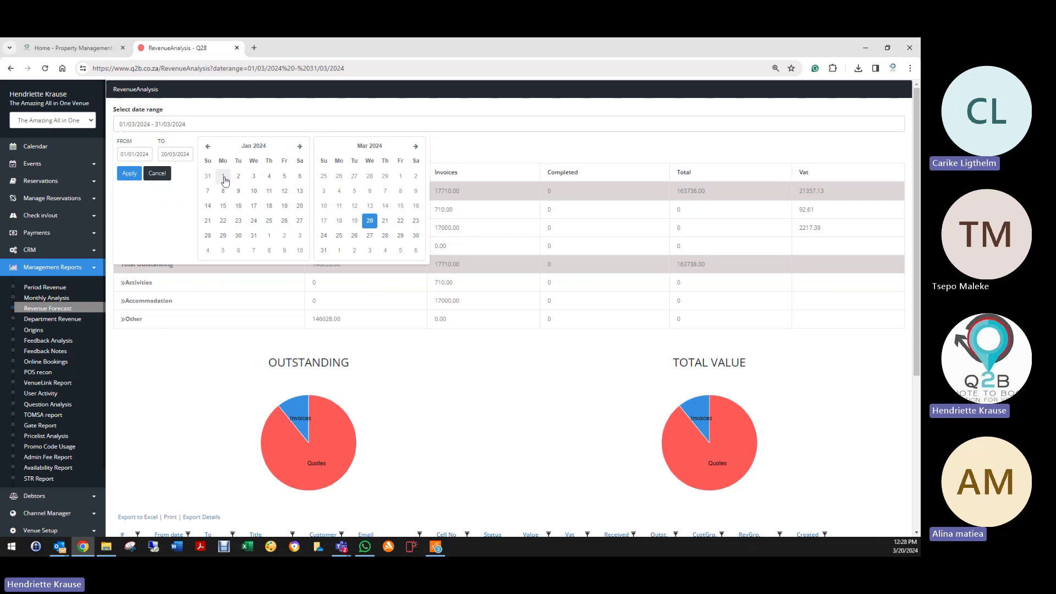
{"action": "left_click", "coordinate": [223, 177]}
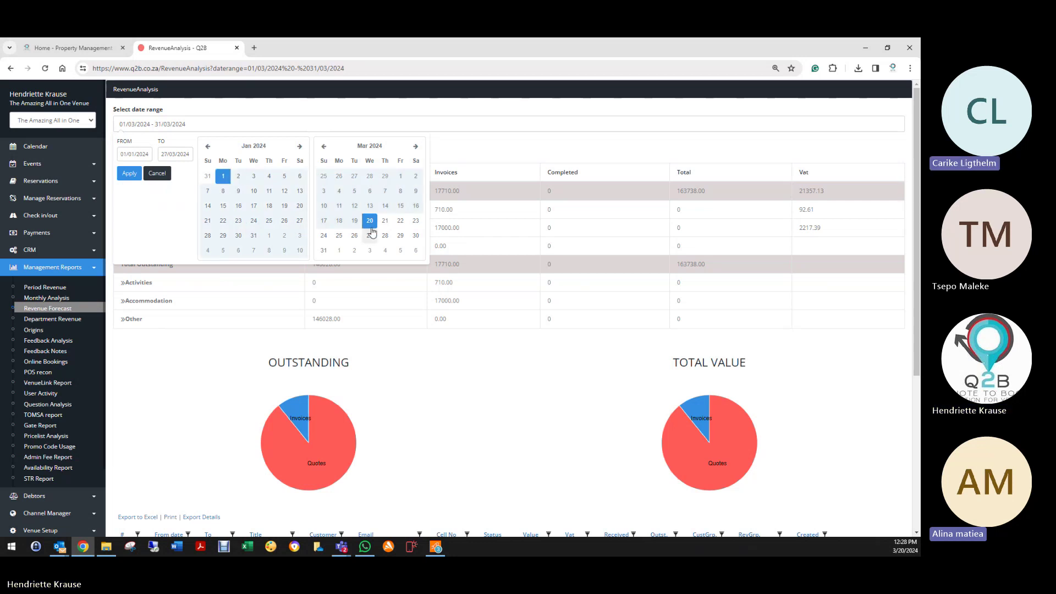
{"action": "left_click", "coordinate": [324, 250]}
{"action": "left_click", "coordinate": [130, 175]}
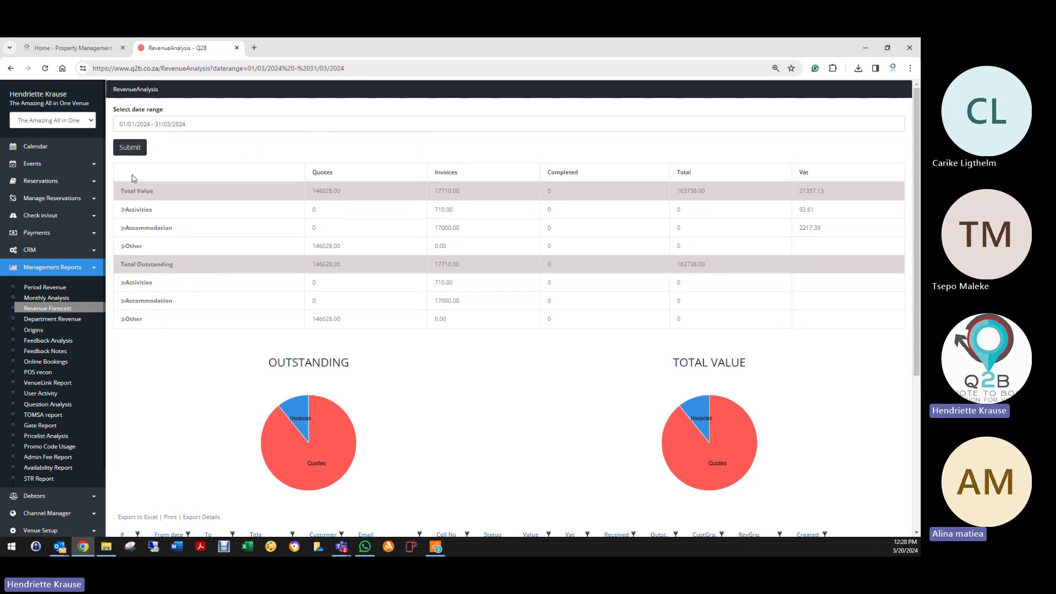
{"action": "left_click", "coordinate": [131, 148]}
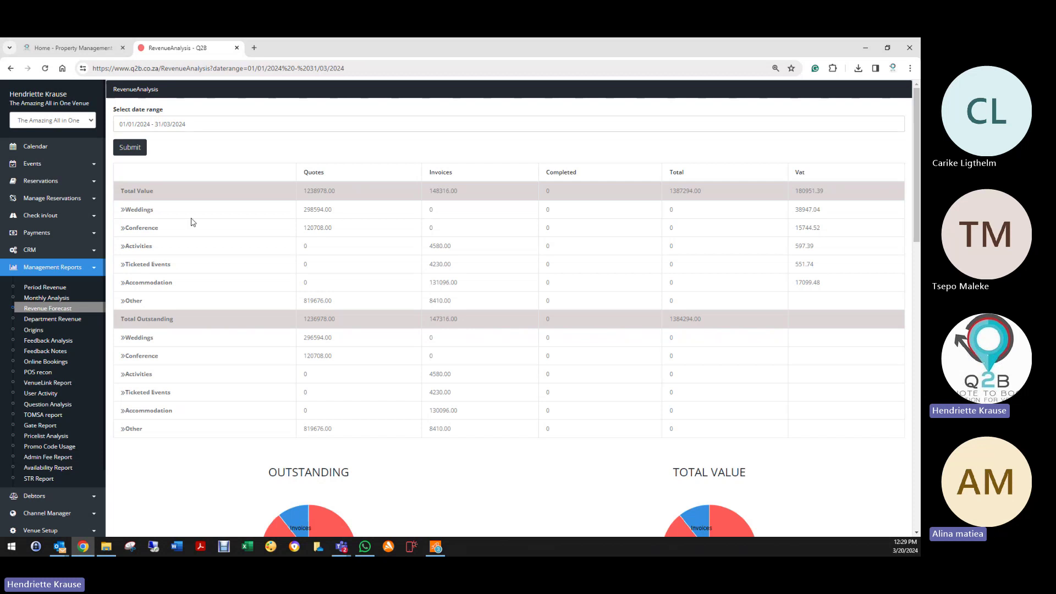
{"action": "scroll", "coordinate": [413, 458], "scroll_direction": "down", "scroll_amount": 1}
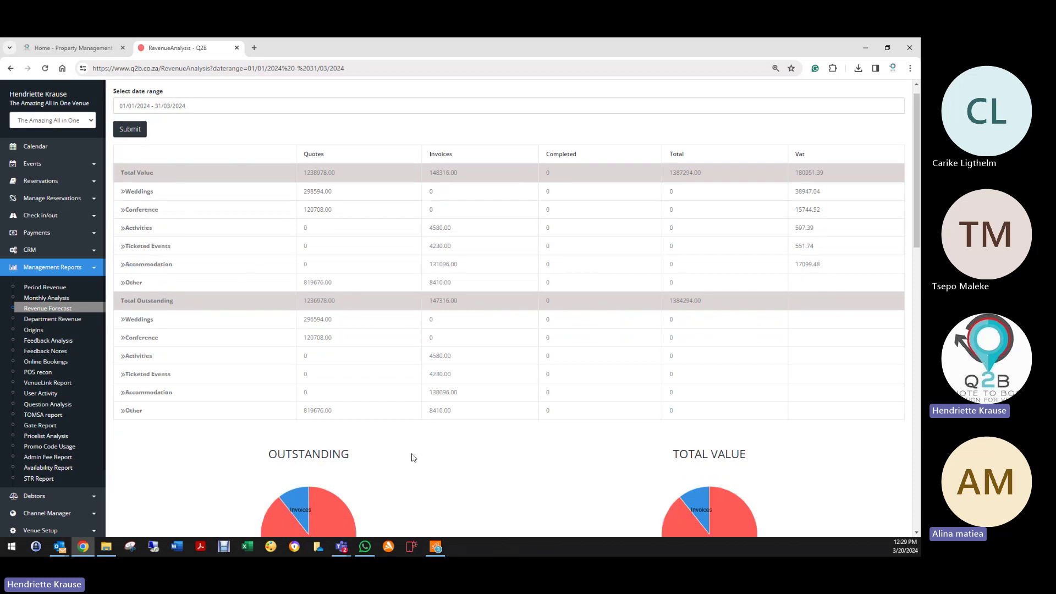
{"action": "scroll", "coordinate": [413, 458], "scroll_direction": "down", "scroll_amount": 4}
{"action": "scroll", "coordinate": [637, 384], "scroll_direction": "down", "scroll_amount": 4}
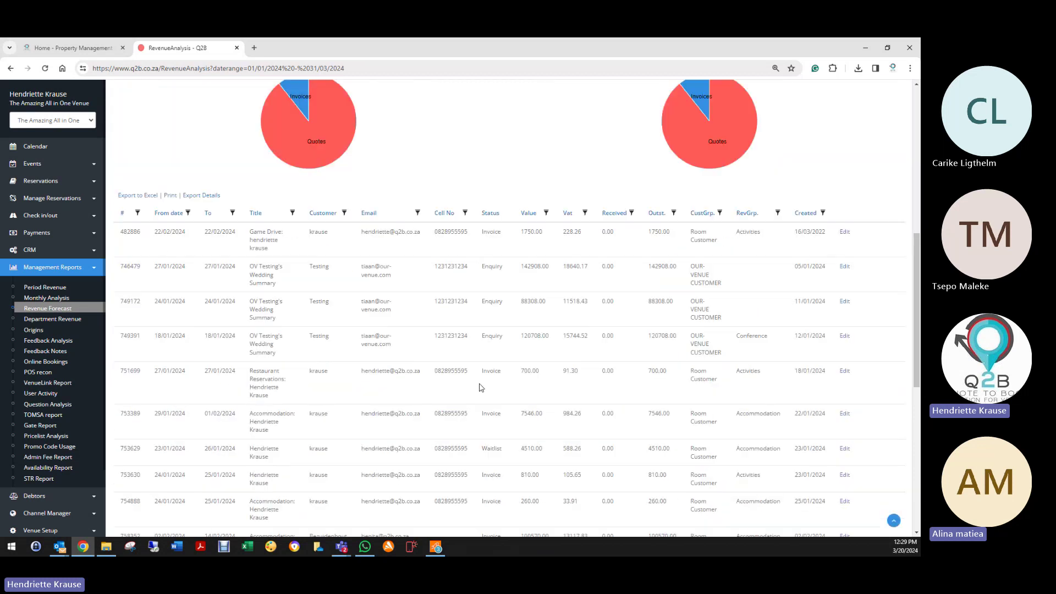
{"action": "scroll", "coordinate": [286, 406], "scroll_direction": "down", "scroll_amount": 8}
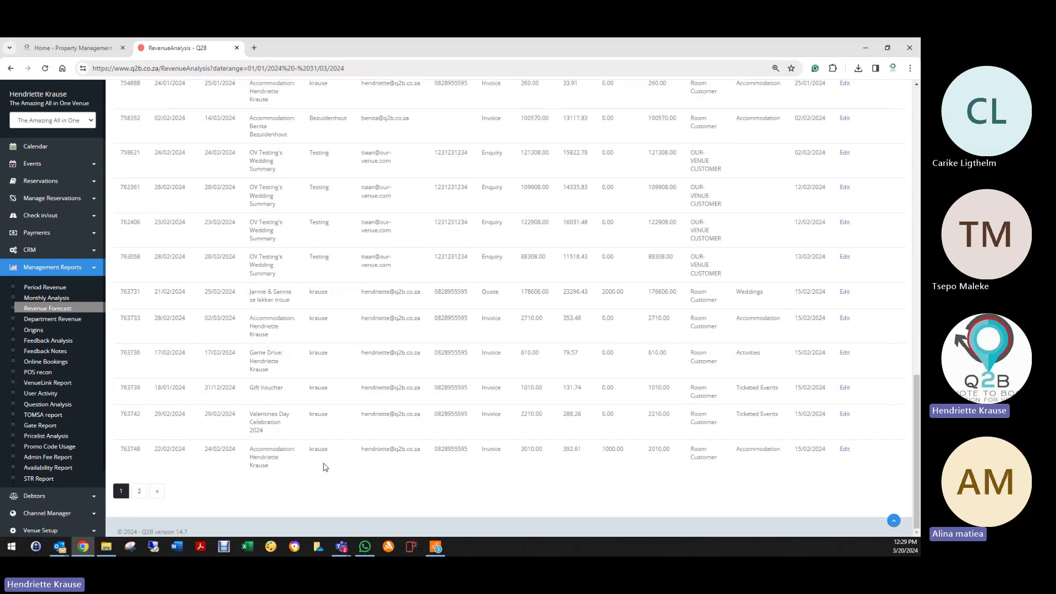
{"action": "scroll", "coordinate": [325, 462], "scroll_direction": "up", "scroll_amount": 10}
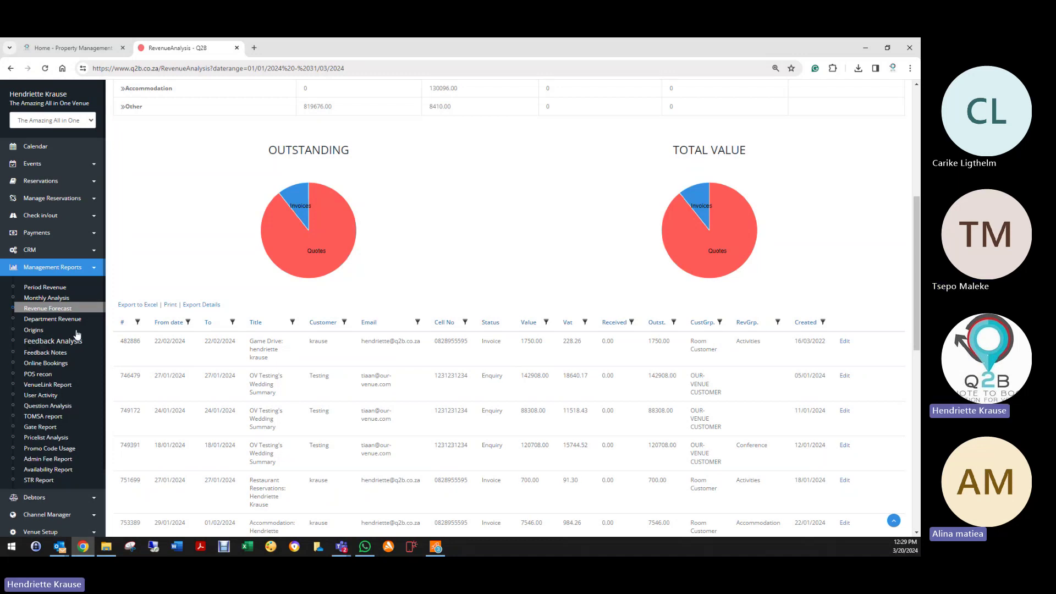
Step: Display the Department Revenue report on screen from 01/03/2024 to 31/03/2024
{"action": "left_click", "coordinate": [53, 325]}
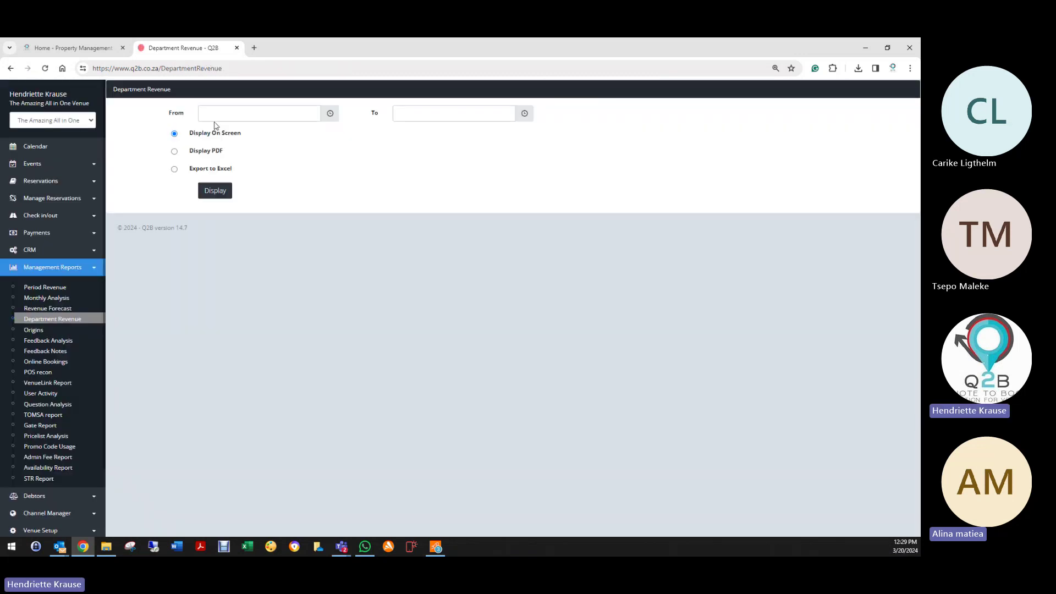
{"action": "left_click", "coordinate": [215, 116]}
{"action": "left_click", "coordinate": [324, 167]}
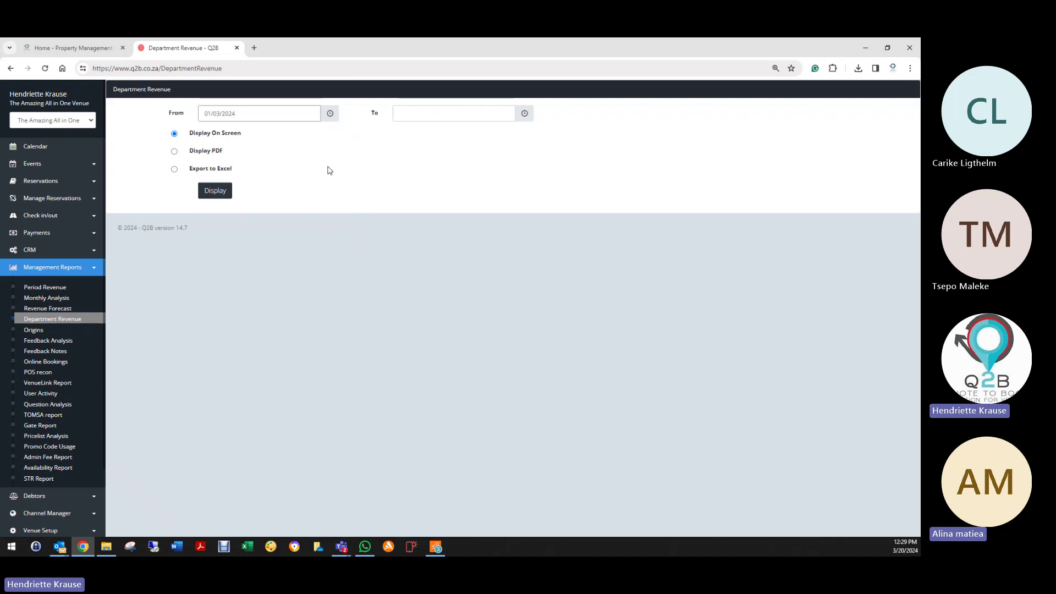
{"action": "left_click", "coordinate": [424, 113]}
{"action": "left_click", "coordinate": [407, 248]}
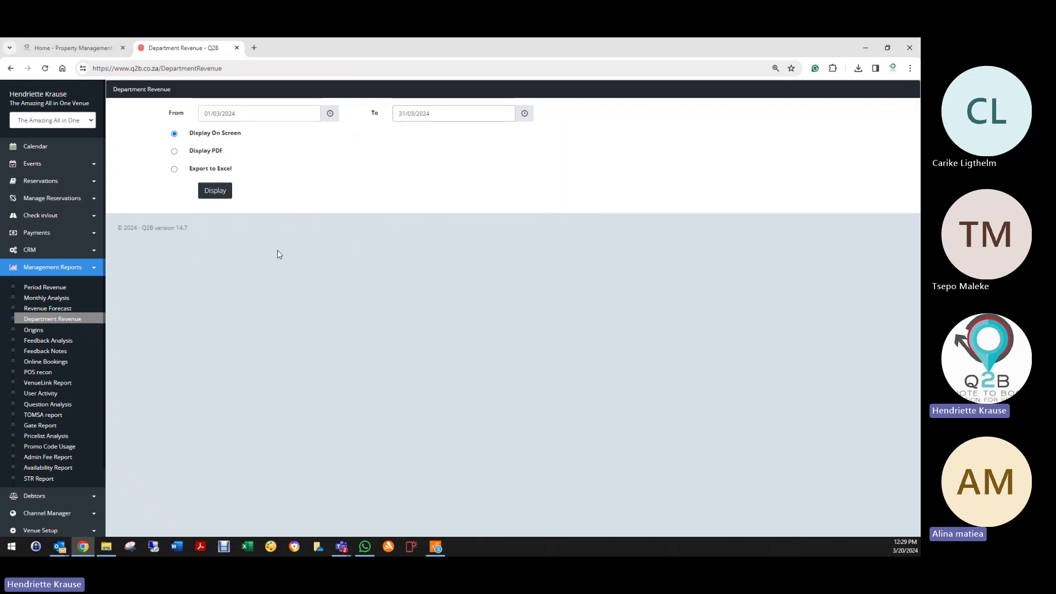
{"action": "left_click", "coordinate": [208, 191]}
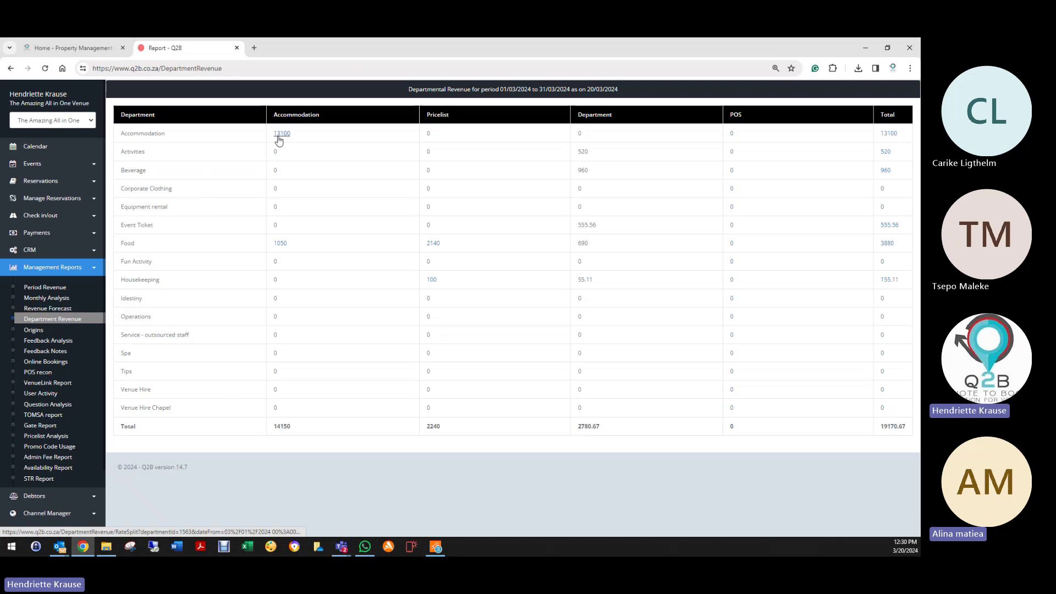
{"action": "left_click", "coordinate": [282, 244]}
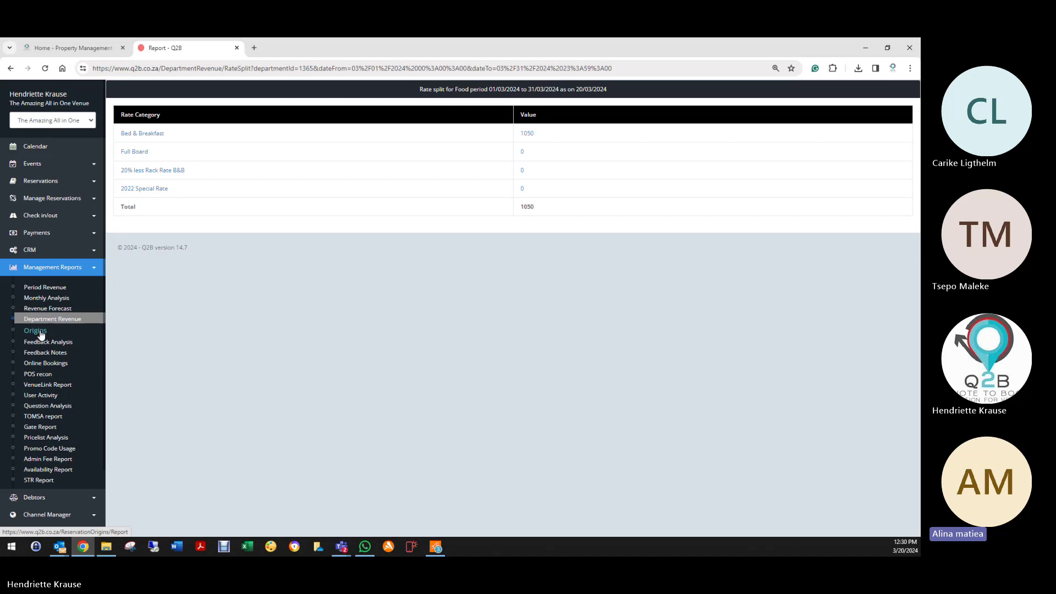
{"action": "left_click", "coordinate": [10, 68]}
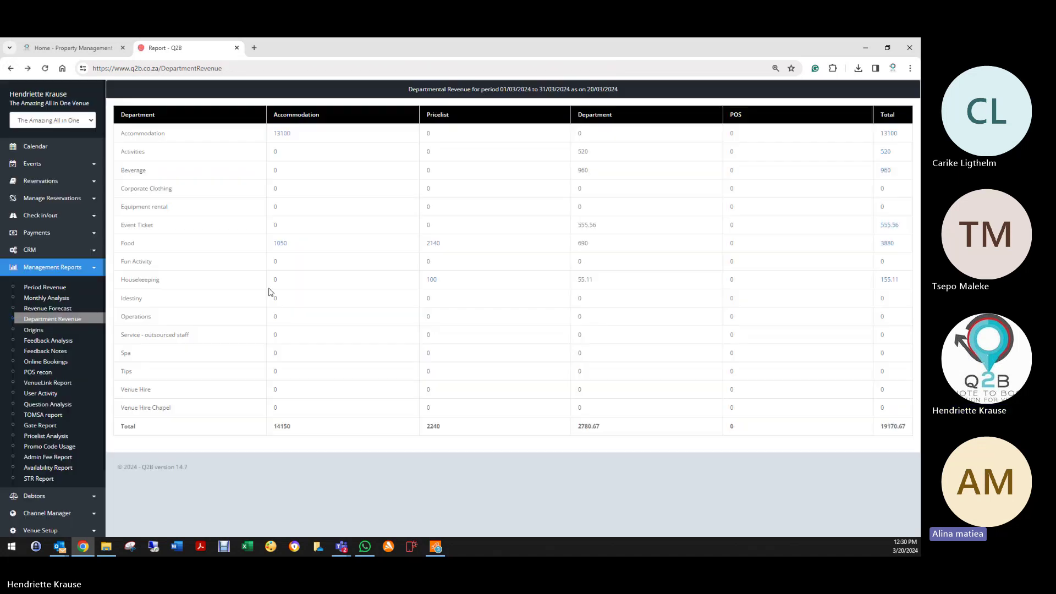
Step: Generate Reservation Origins for 01/01/2024–31/03/2024, then open the Reservation Origin list
{"action": "left_click", "coordinate": [36, 332]}
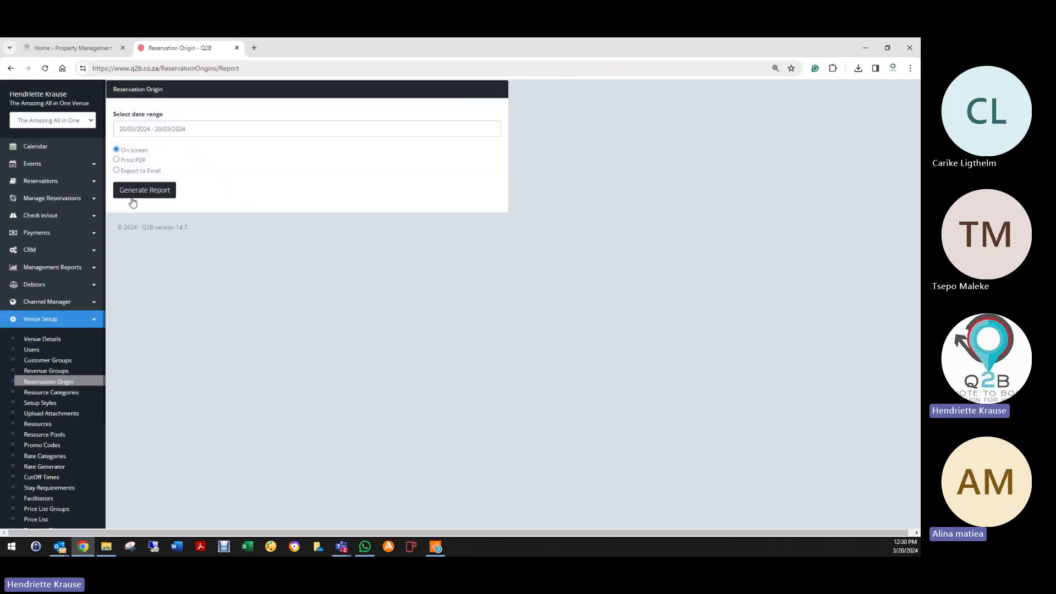
{"action": "left_click", "coordinate": [160, 128]}
{"action": "left_click", "coordinate": [284, 181]}
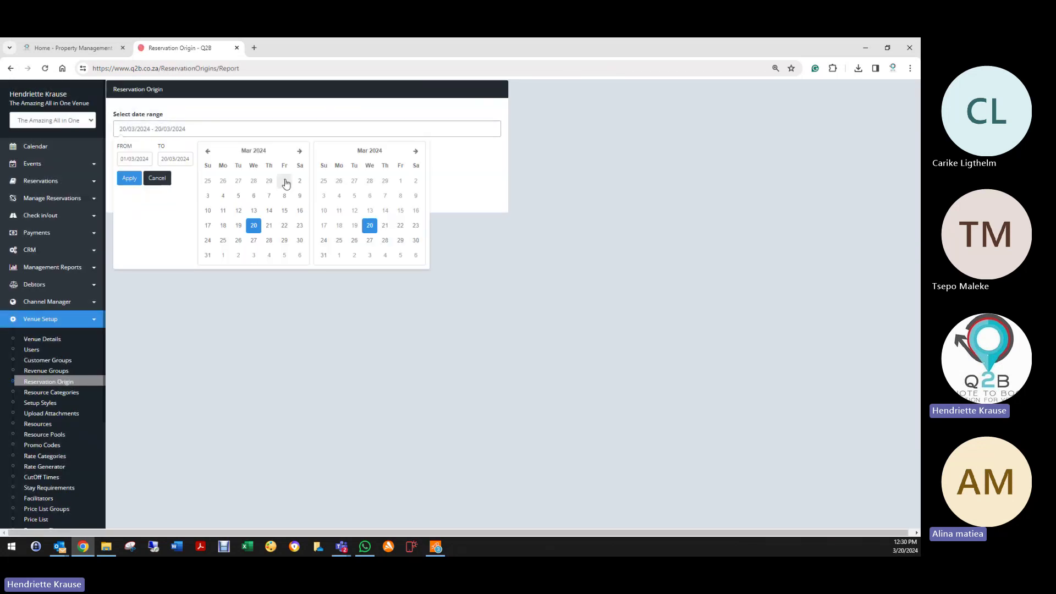
{"action": "left_click", "coordinate": [208, 151]}
{"action": "left_click", "coordinate": [208, 151]}
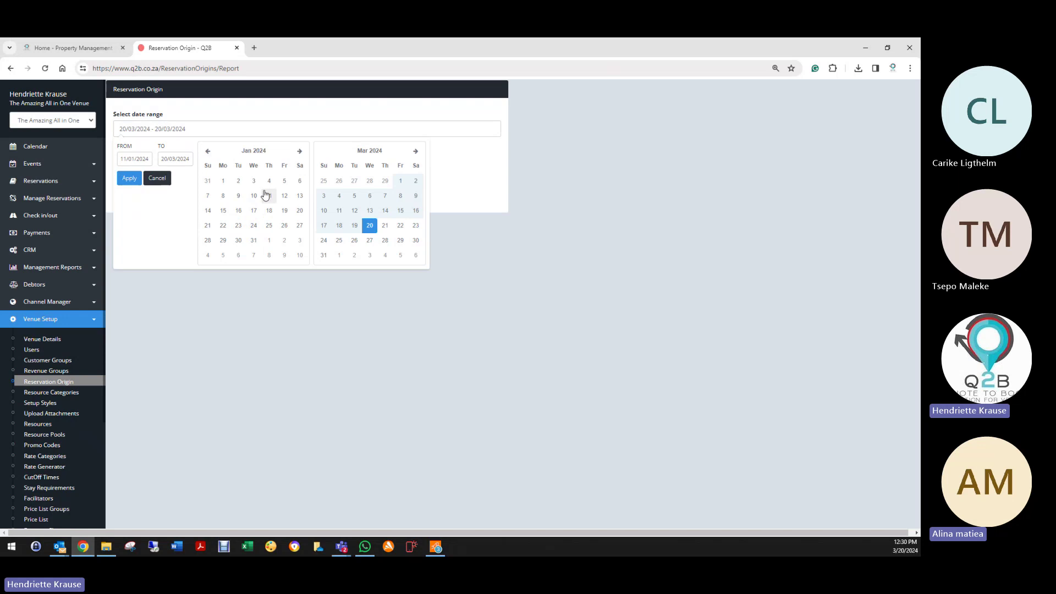
{"action": "left_click", "coordinate": [222, 181]}
{"action": "left_click", "coordinate": [325, 255]}
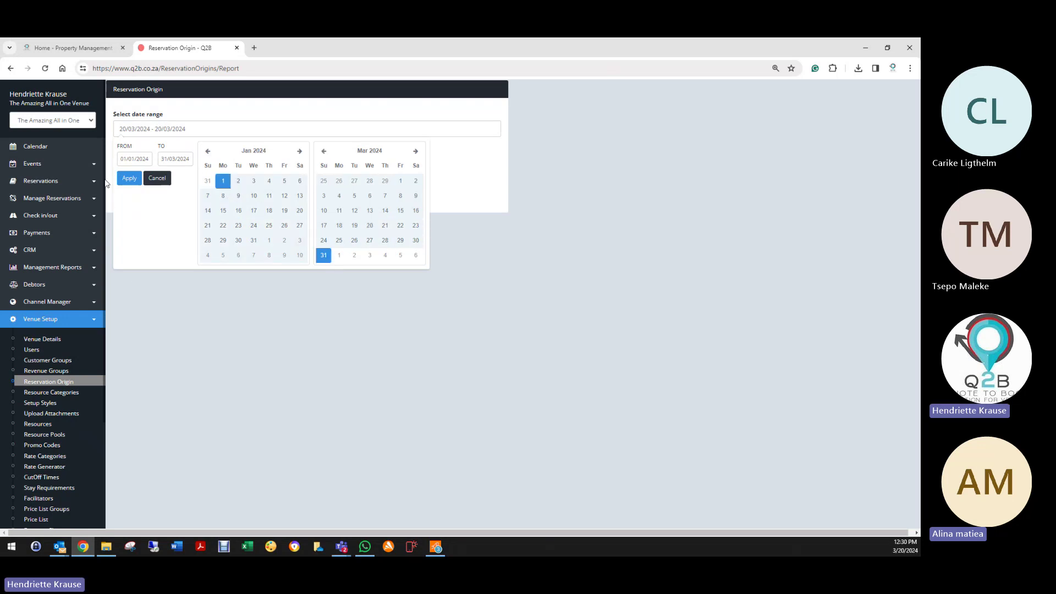
{"action": "left_click", "coordinate": [129, 178]}
{"action": "left_click", "coordinate": [152, 189]}
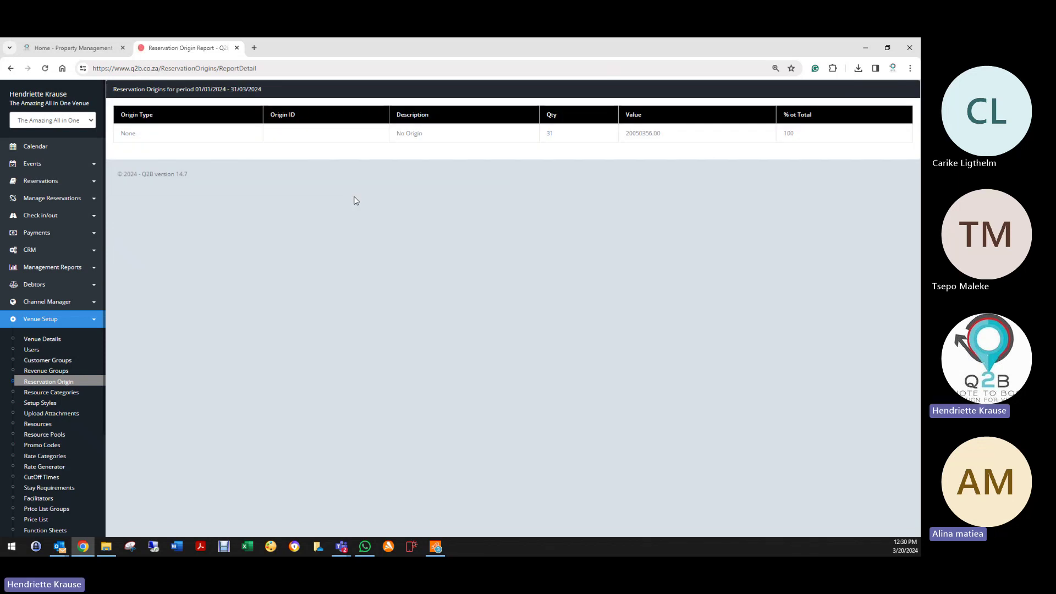
{"action": "left_click", "coordinate": [33, 382]}
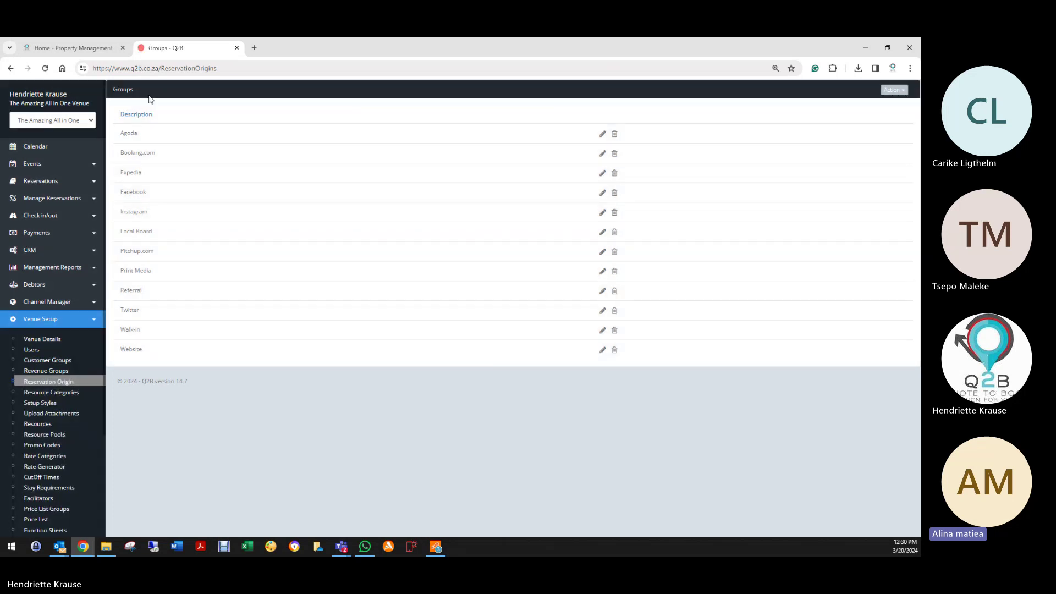
Step: Regenerate the Reservation Origins report for 01/01/2023 to 20/03/2024
{"action": "left_click", "coordinate": [55, 268]}
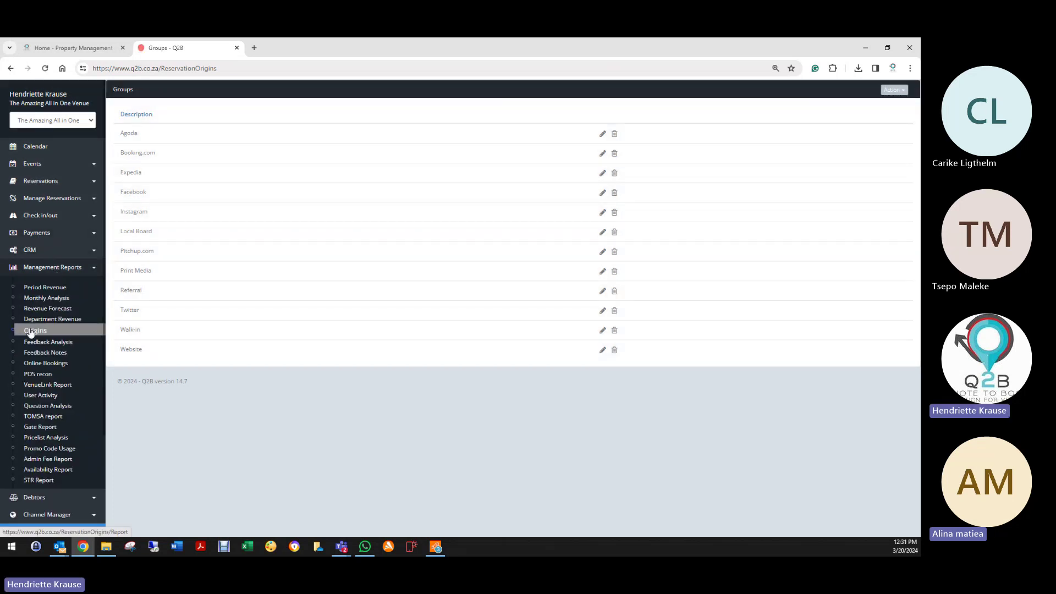
{"action": "left_click", "coordinate": [32, 332]}
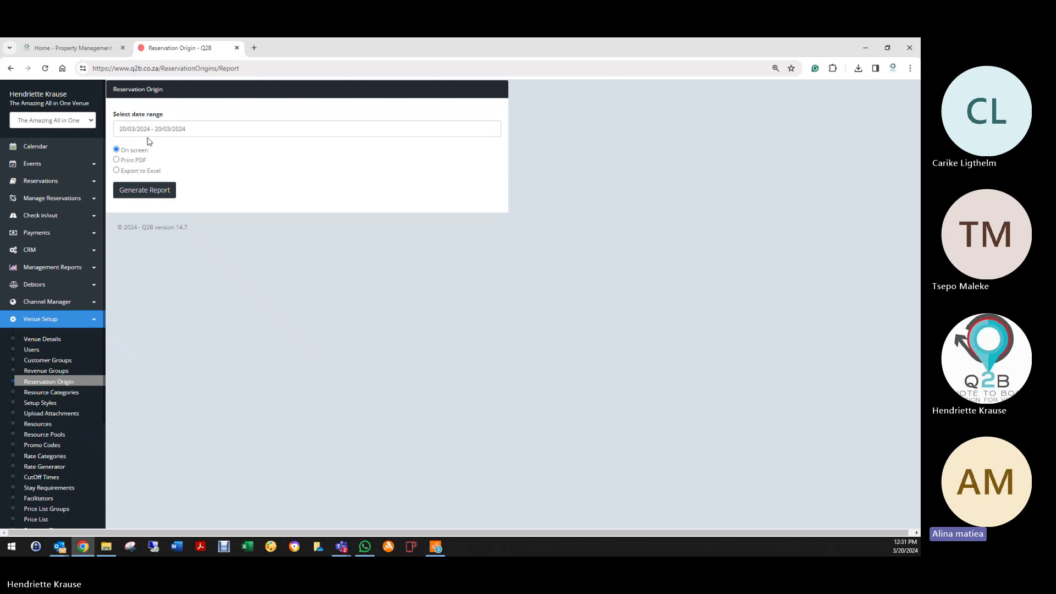
{"action": "left_click", "coordinate": [149, 129]}
{"action": "left_click", "coordinate": [210, 152]}
{"action": "left_click", "coordinate": [210, 152]}
{"action": "left_click", "coordinate": [210, 153]}
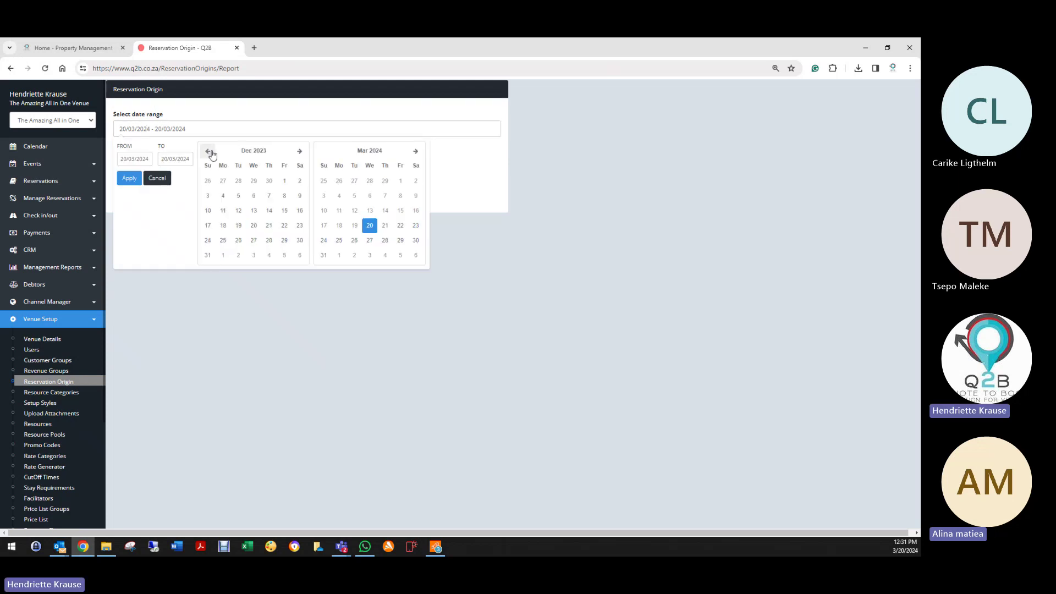
{"action": "left_click", "coordinate": [210, 152]}
{"action": "left_click", "coordinate": [209, 152]}
{"action": "left_click", "coordinate": [211, 154]}
{"action": "left_click", "coordinate": [211, 153]}
{"action": "left_click", "coordinate": [211, 153]}
{"action": "left_click", "coordinate": [210, 198]}
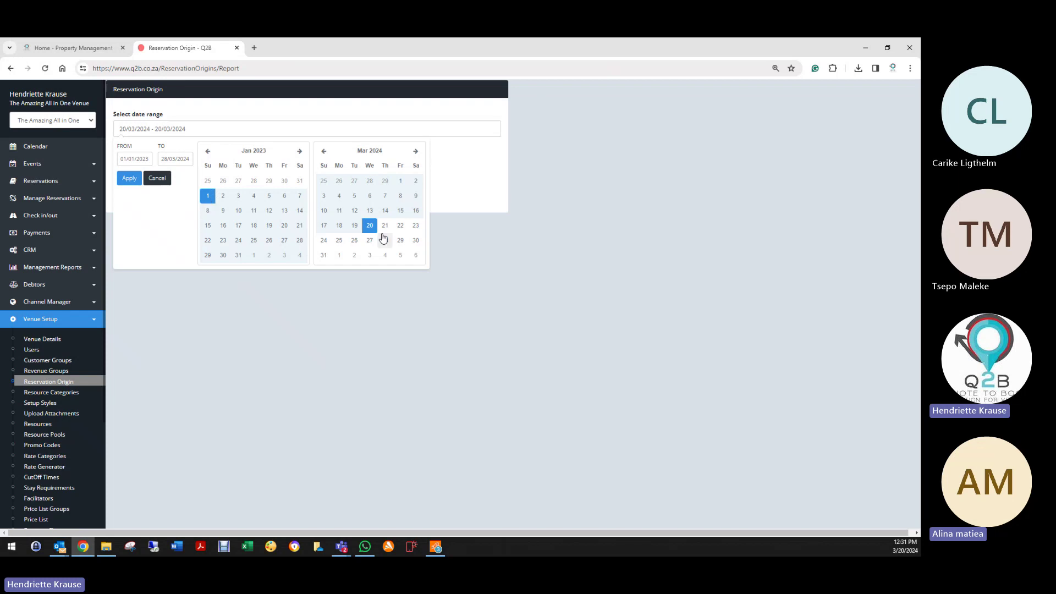
{"action": "left_click", "coordinate": [139, 178]}
{"action": "left_click", "coordinate": [147, 190]}
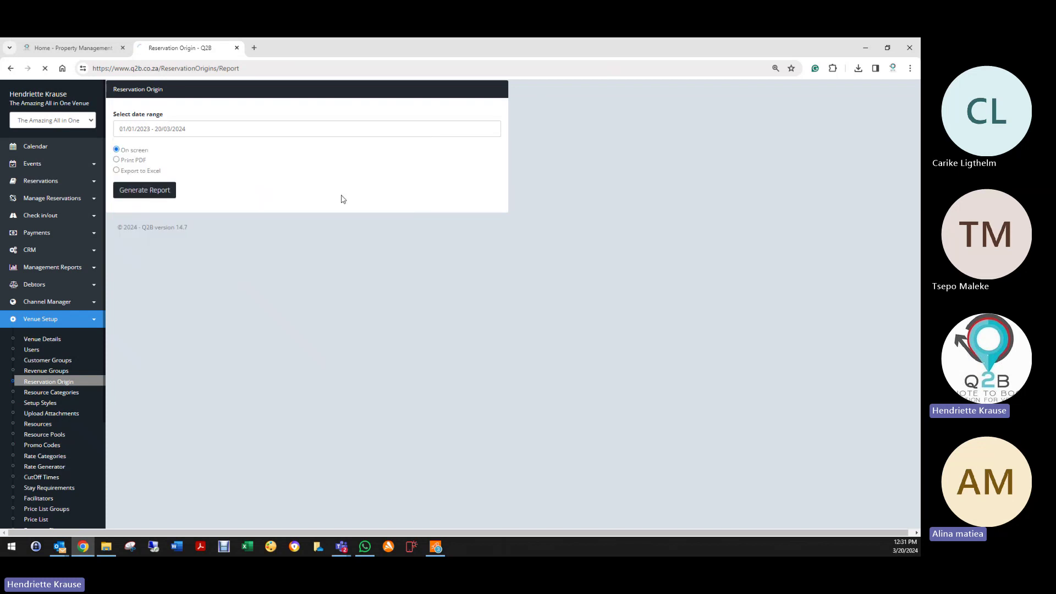
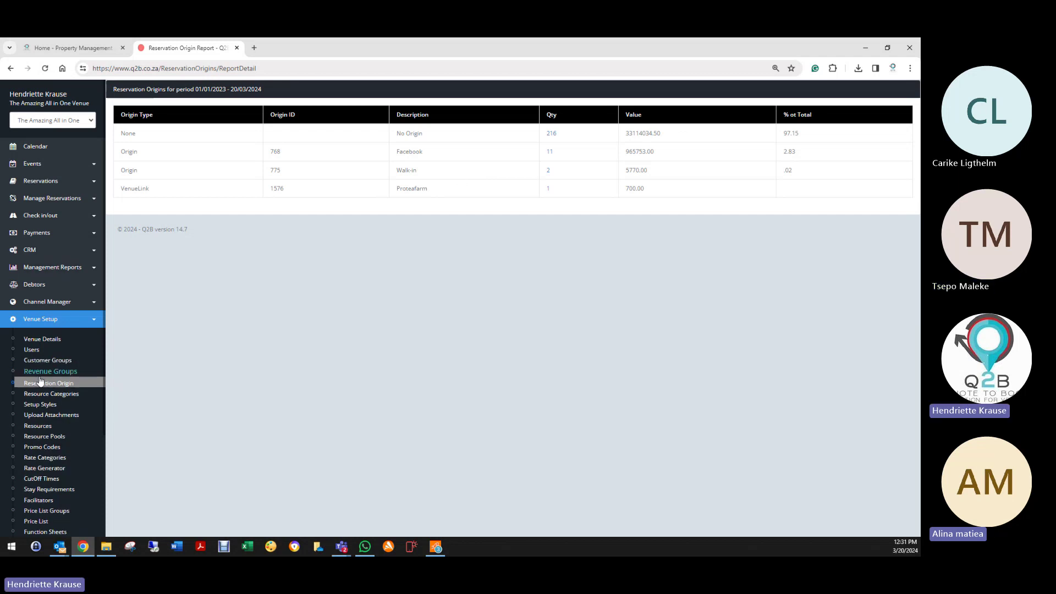
Step: Open wedding quote 776232 from Reservations, set its origin to Facebook, and save it
{"action": "left_click", "coordinate": [45, 183]}
{"action": "left_click", "coordinate": [42, 199]}
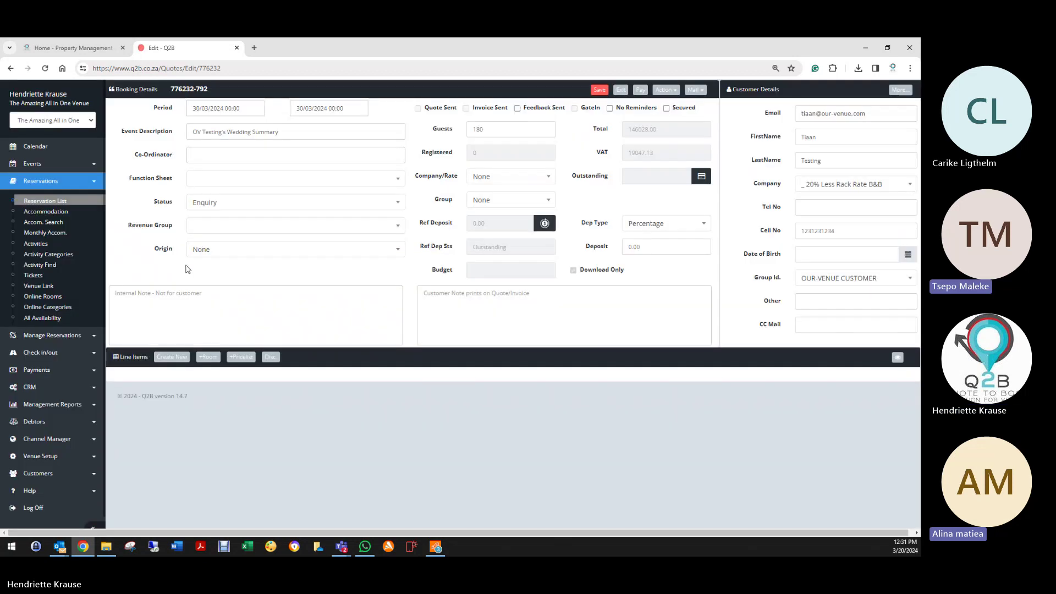
{"action": "left_click", "coordinate": [202, 253]}
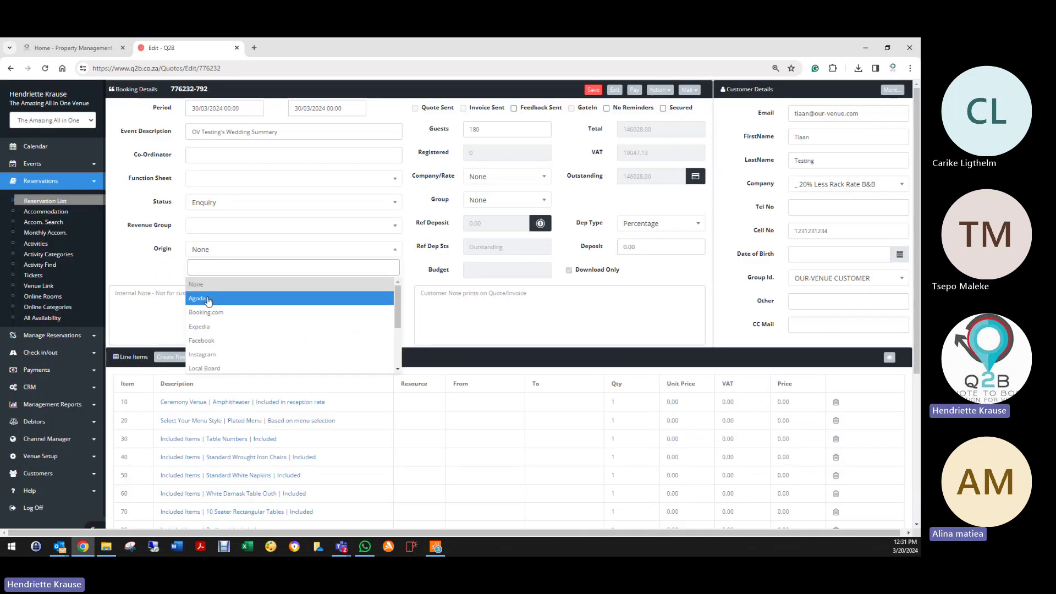
{"action": "left_click", "coordinate": [237, 327]}
{"action": "left_click", "coordinate": [242, 253]}
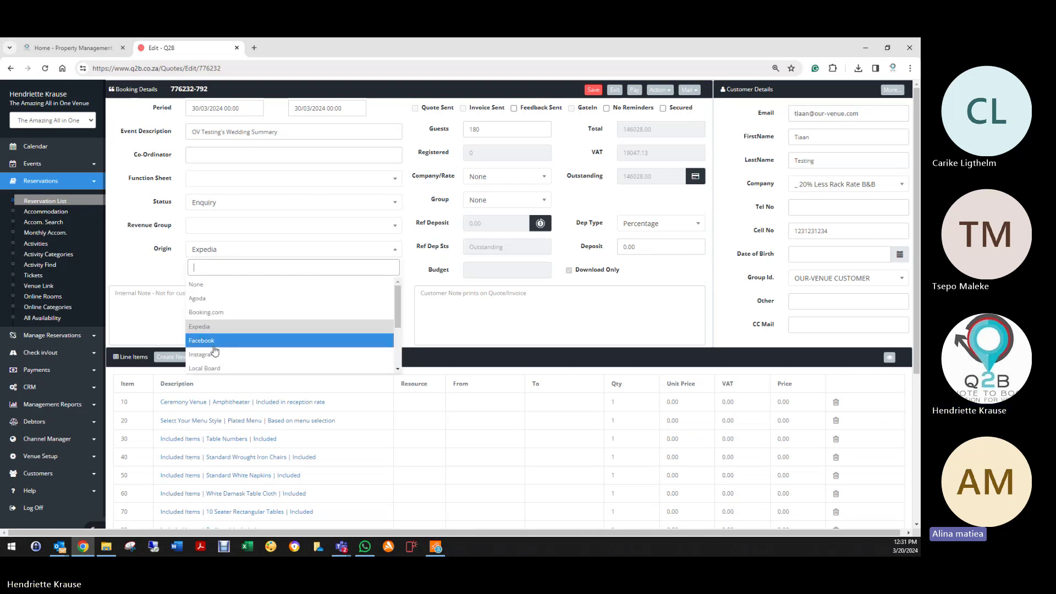
{"action": "left_click", "coordinate": [245, 338]}
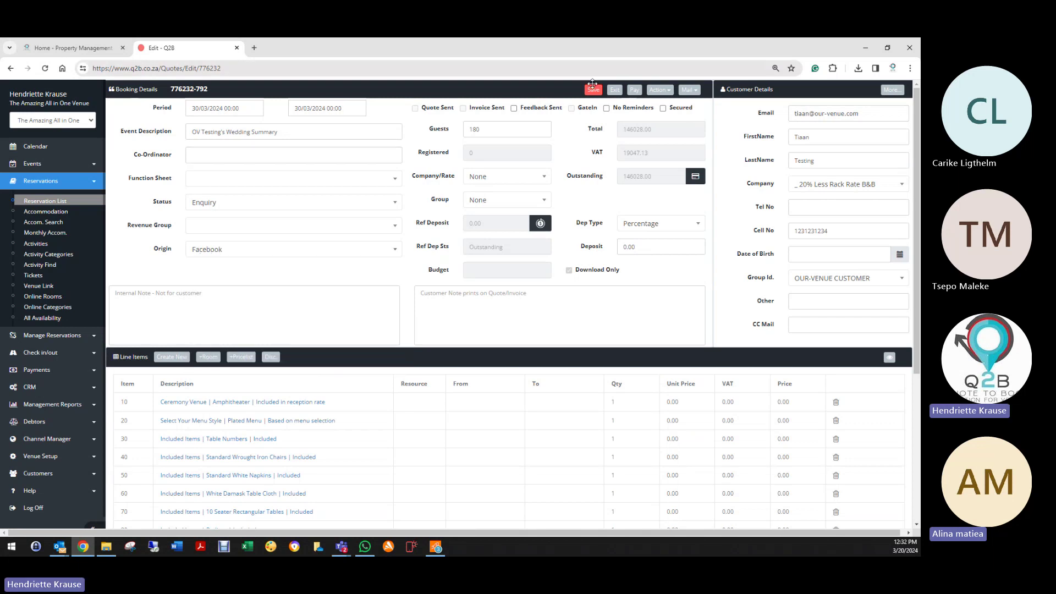
{"action": "left_click", "coordinate": [592, 87]}
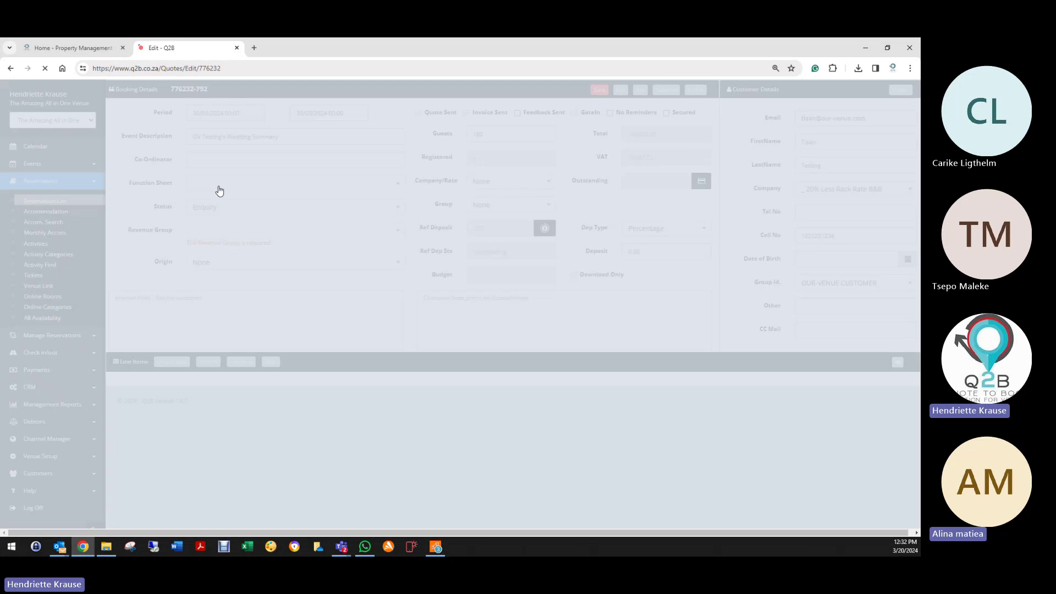
{"action": "scroll", "coordinate": [33, 396], "scroll_direction": "down", "scroll_amount": 4}
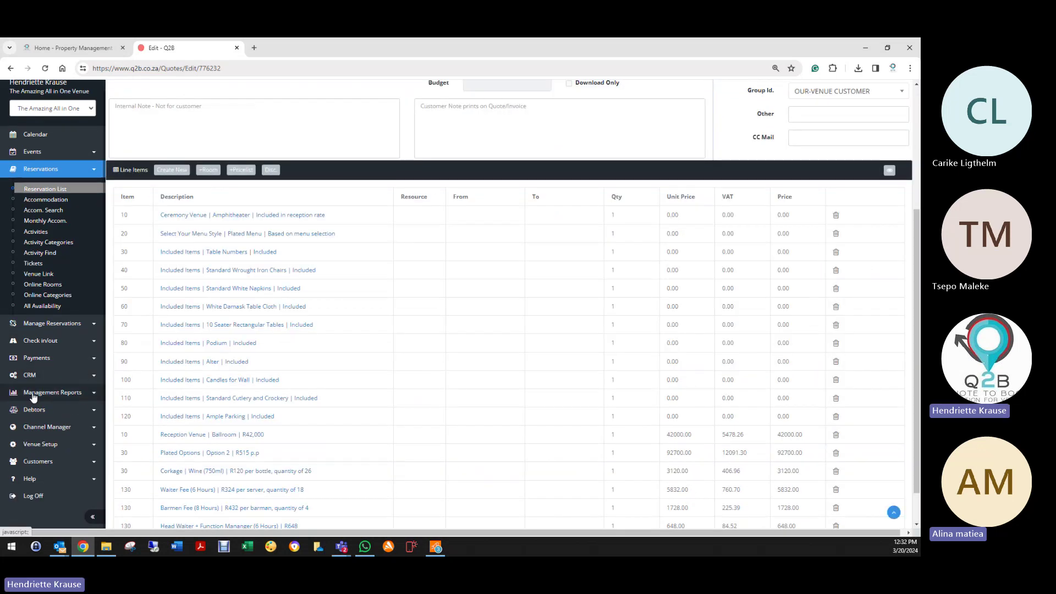
Step: Review the March 2024 Feedback Analysis report with its all-zero scores, then log off
{"action": "left_click", "coordinate": [33, 394]}
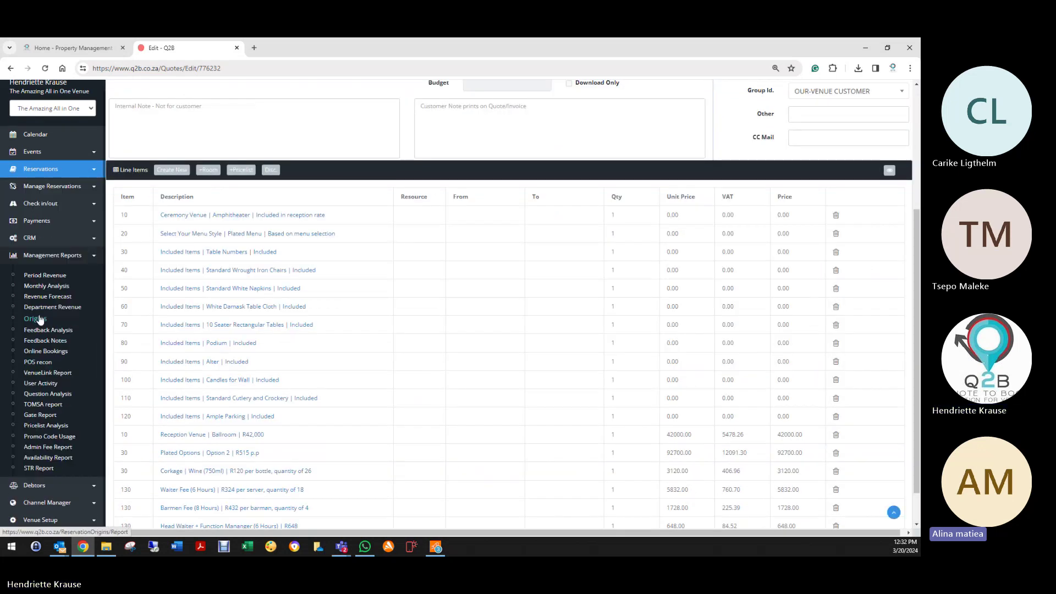
{"action": "left_click", "coordinate": [41, 330]}
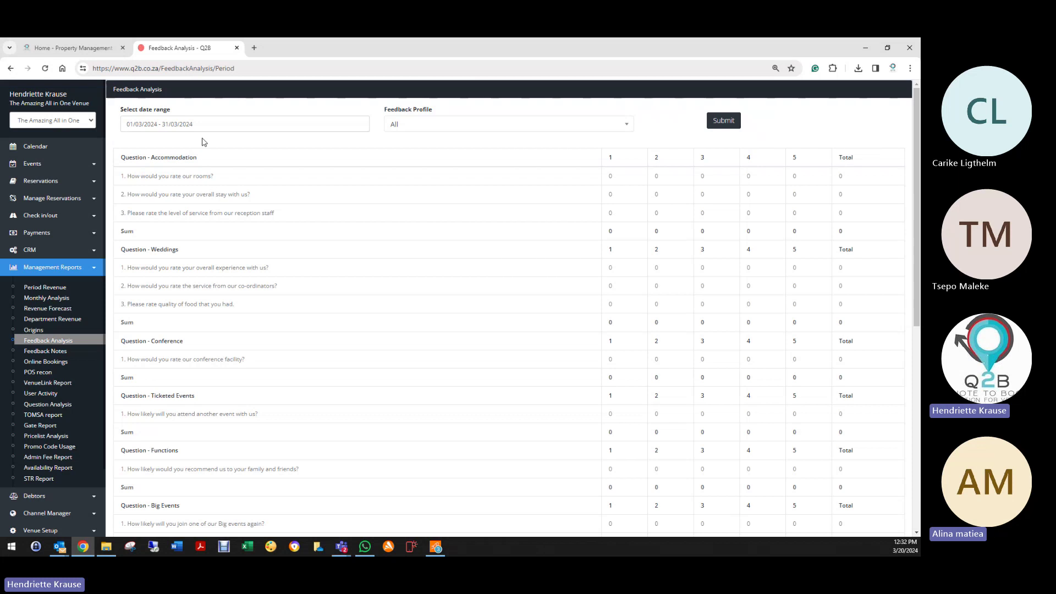
{"action": "left_click", "coordinate": [197, 122]}
{"action": "left_click", "coordinate": [501, 255]}
{"action": "scroll", "coordinate": [277, 242], "scroll_direction": "down", "scroll_amount": 3}
{"action": "scroll", "coordinate": [270, 292], "scroll_direction": "down", "scroll_amount": 3}
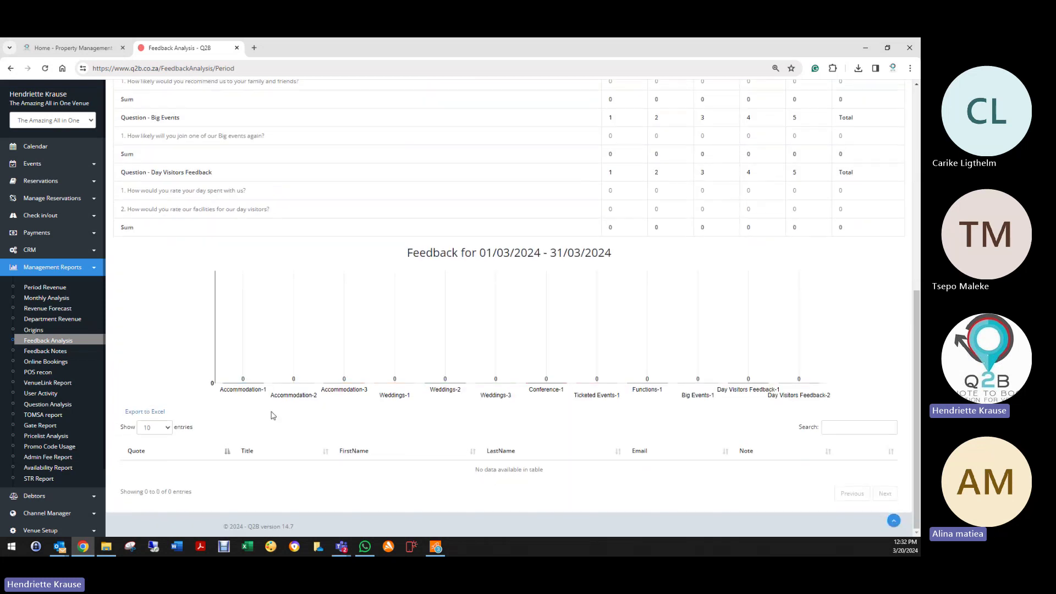
{"action": "scroll", "coordinate": [271, 412], "scroll_direction": "up", "scroll_amount": 5}
{"action": "scroll", "coordinate": [154, 328], "scroll_direction": "up", "scroll_amount": 1}
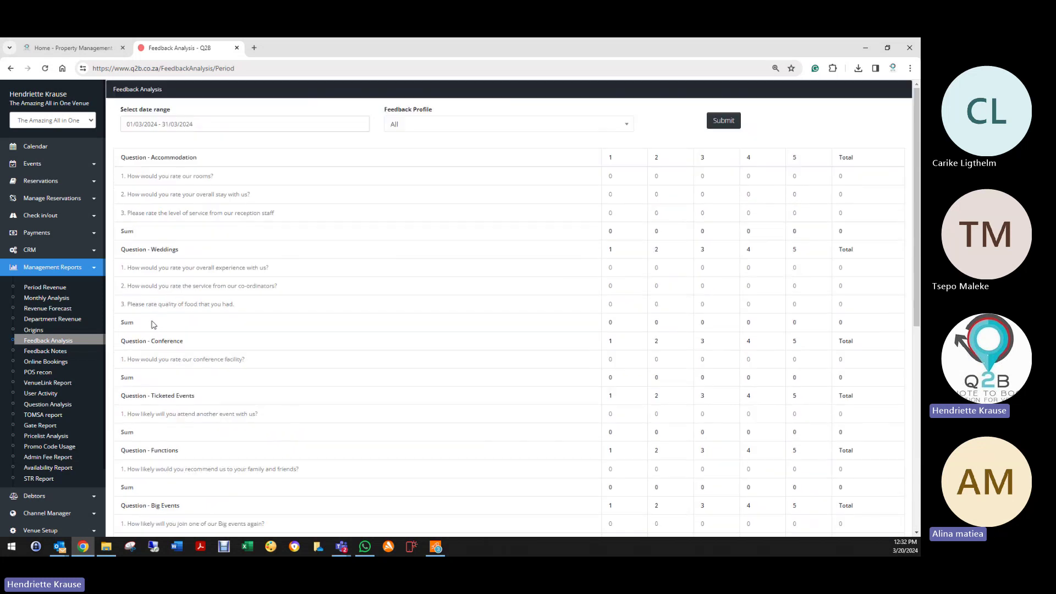
{"action": "left_click", "coordinate": [165, 124]}
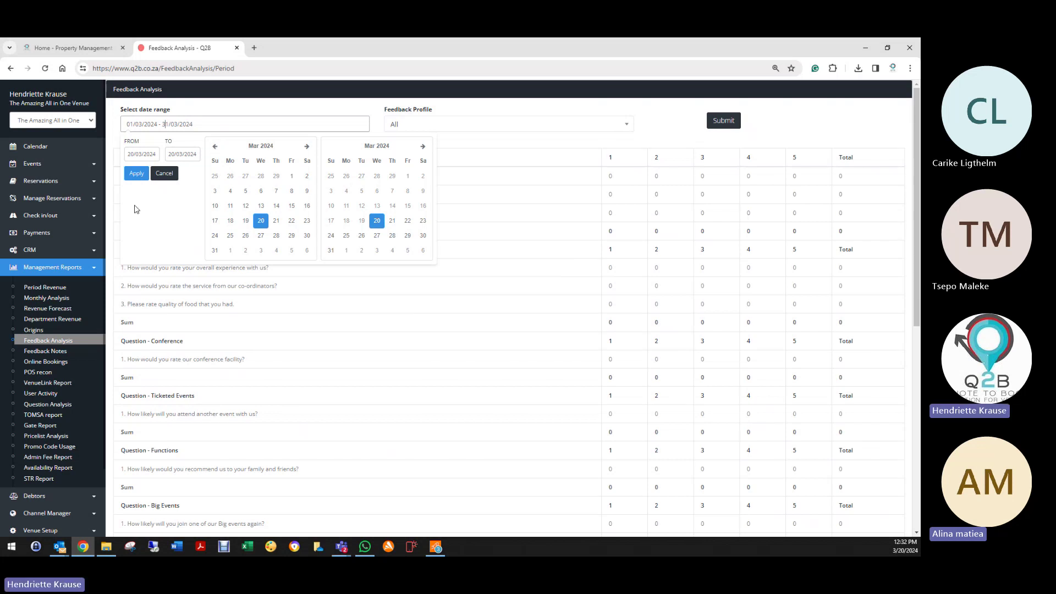
{"action": "scroll", "coordinate": [36, 513], "scroll_direction": "down", "scroll_amount": 6}
{"action": "left_click", "coordinate": [35, 512]}
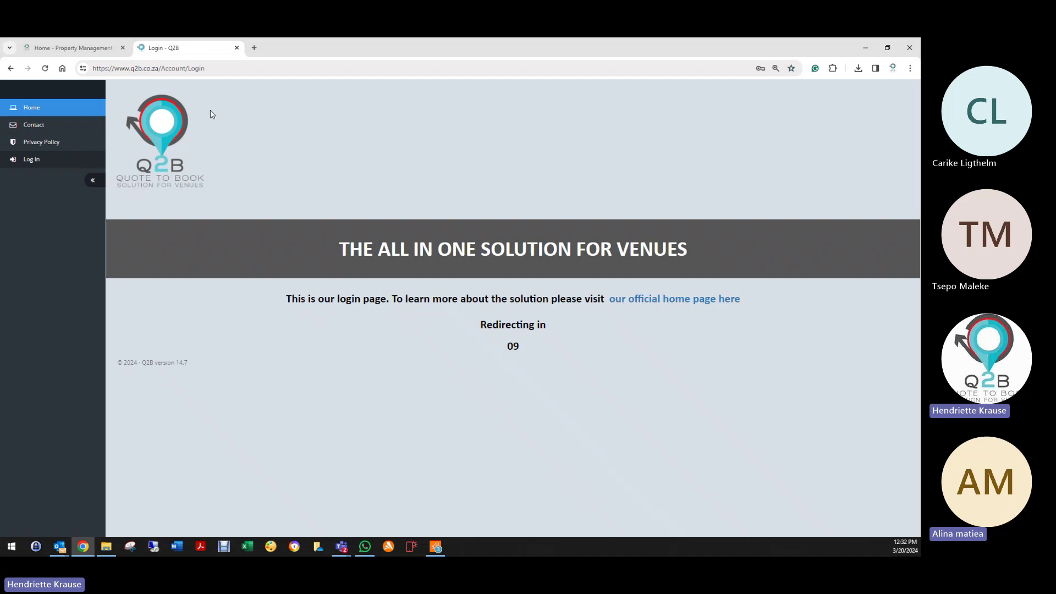
Step: Sign in with the lodge's saved support login and enter the Kwalata Game Lodge venue
{"action": "left_click", "coordinate": [440, 186]}
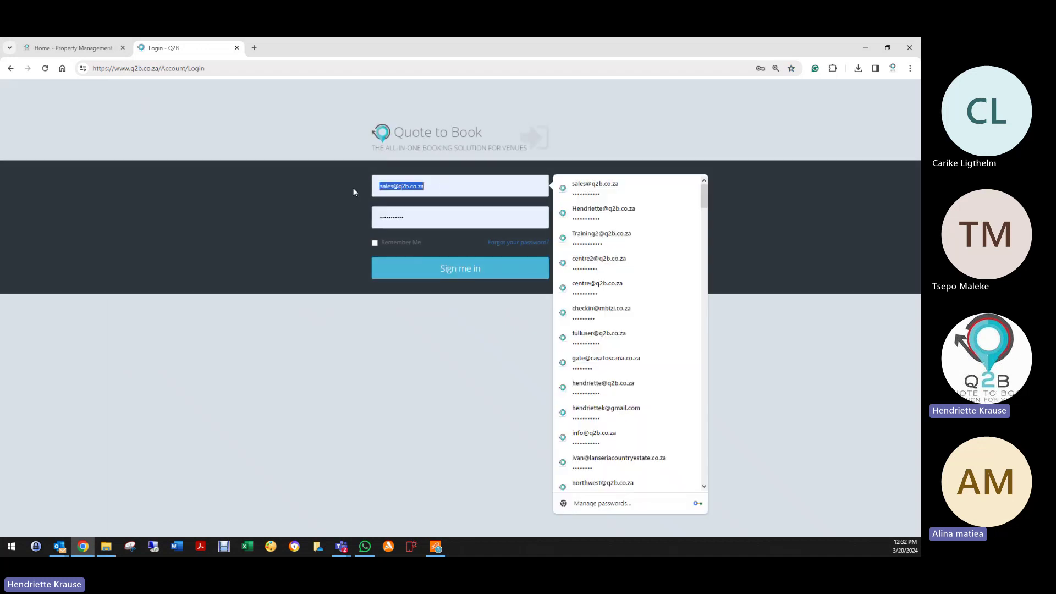
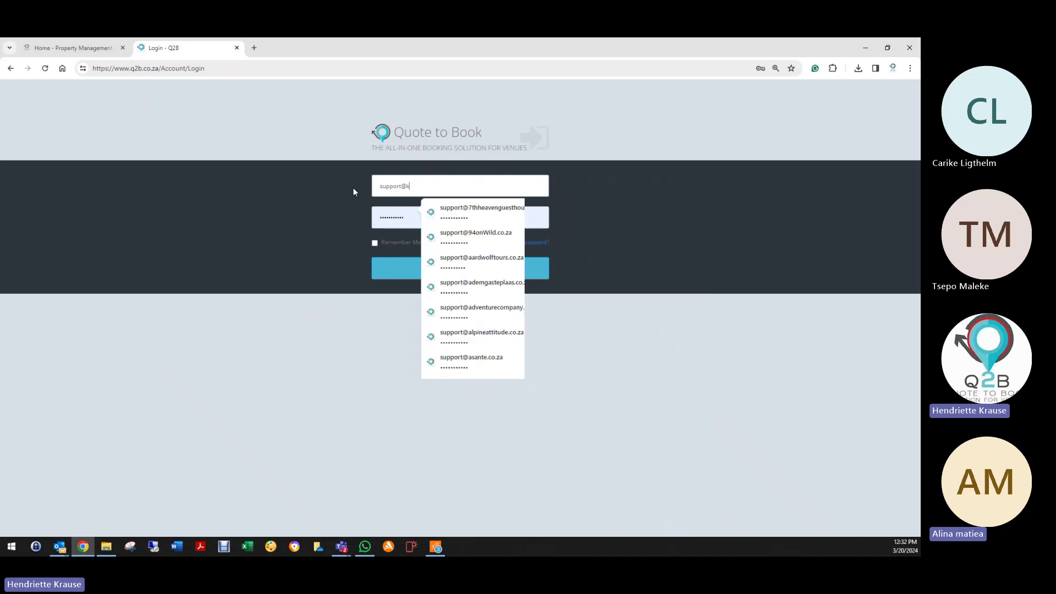
{"action": "left_click", "coordinate": [471, 214]}
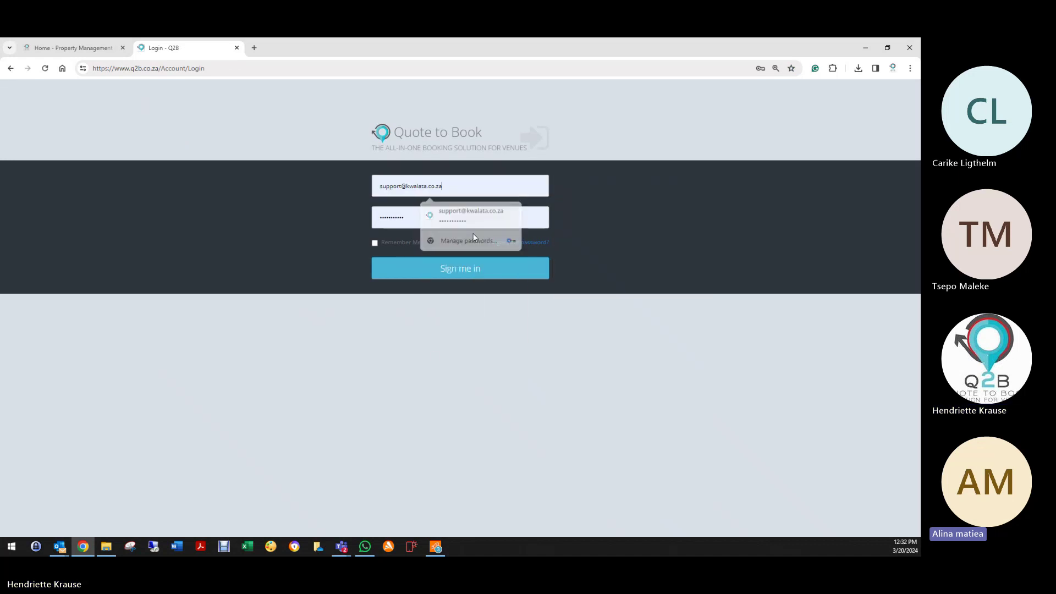
{"action": "left_click", "coordinate": [462, 275]}
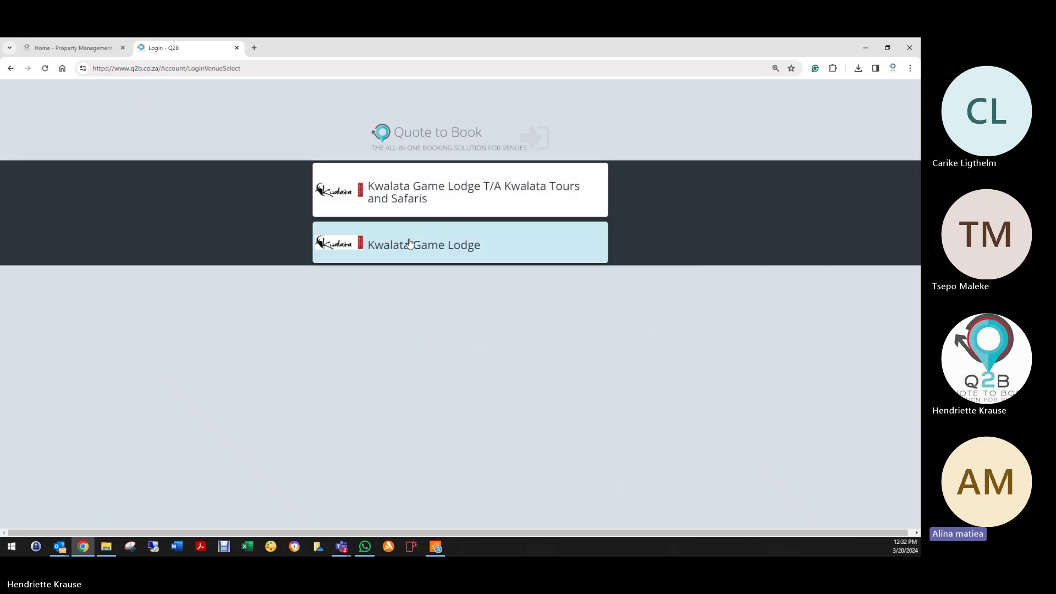
{"action": "left_click", "coordinate": [410, 243]}
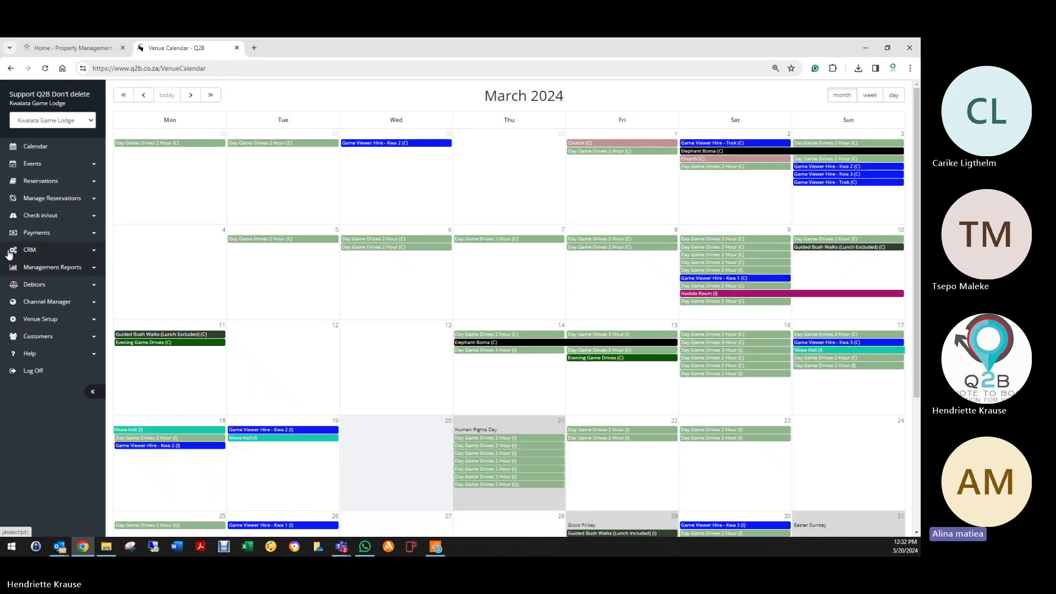
{"action": "left_click", "coordinate": [46, 268]}
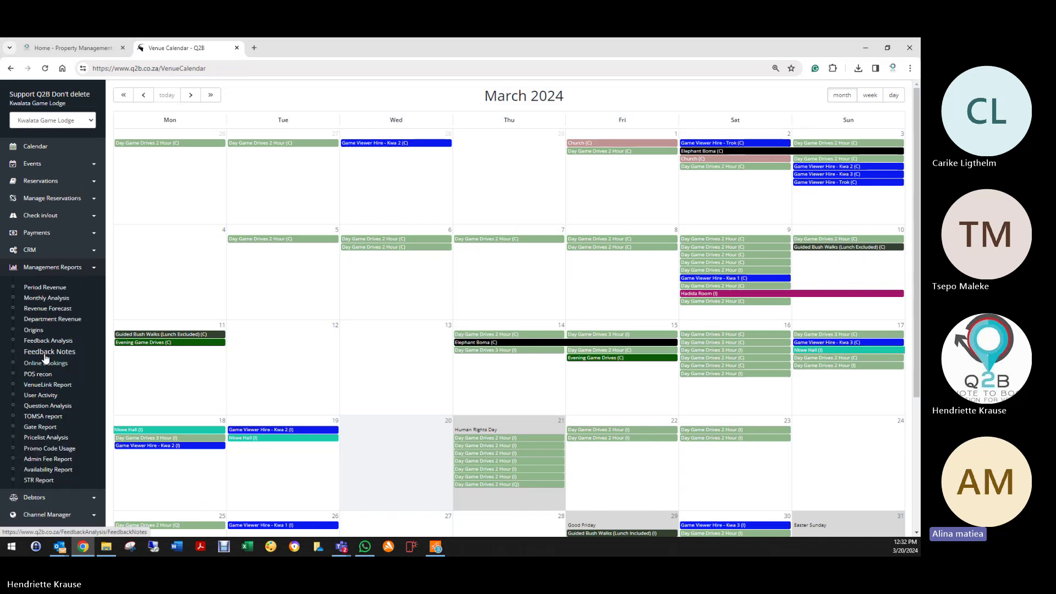
Step: Run Feedback Analysis for the Accommodation Feedback profile from 01/01/2024 to 20/03/2024
{"action": "left_click", "coordinate": [47, 342]}
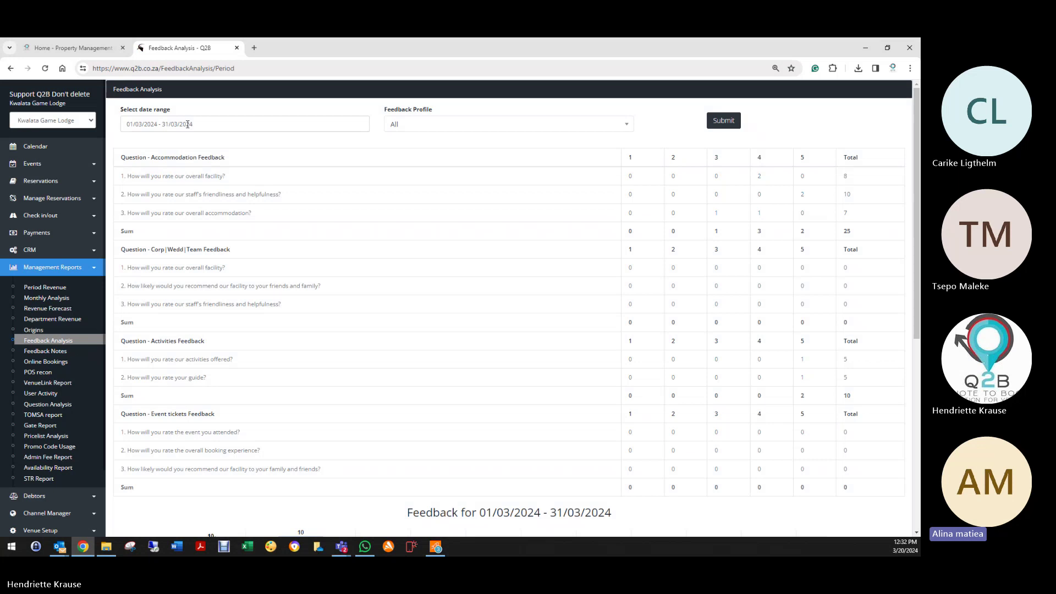
{"action": "left_click", "coordinate": [394, 124]}
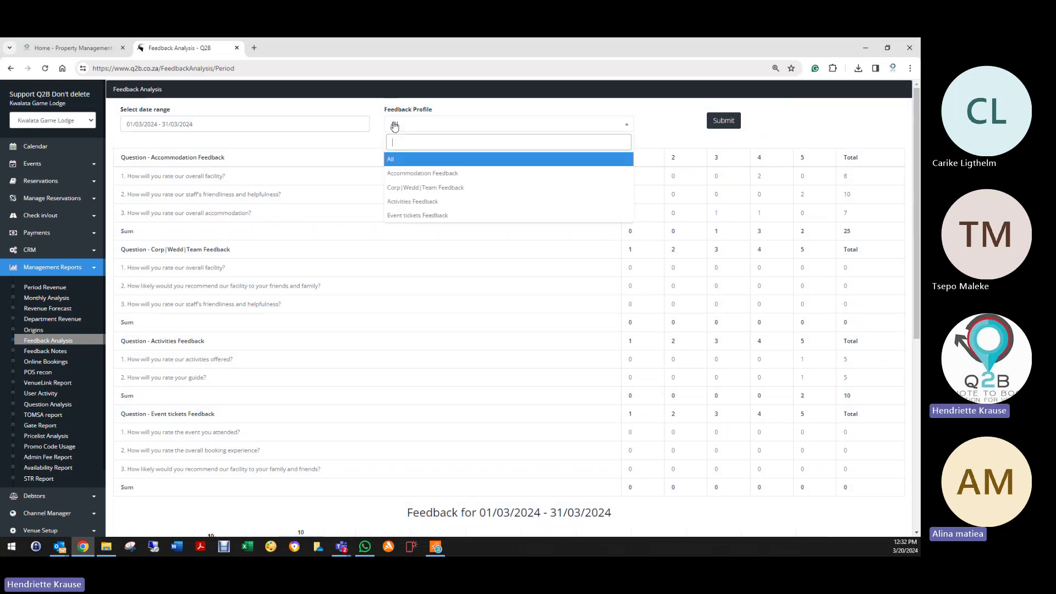
{"action": "left_click", "coordinate": [411, 173]}
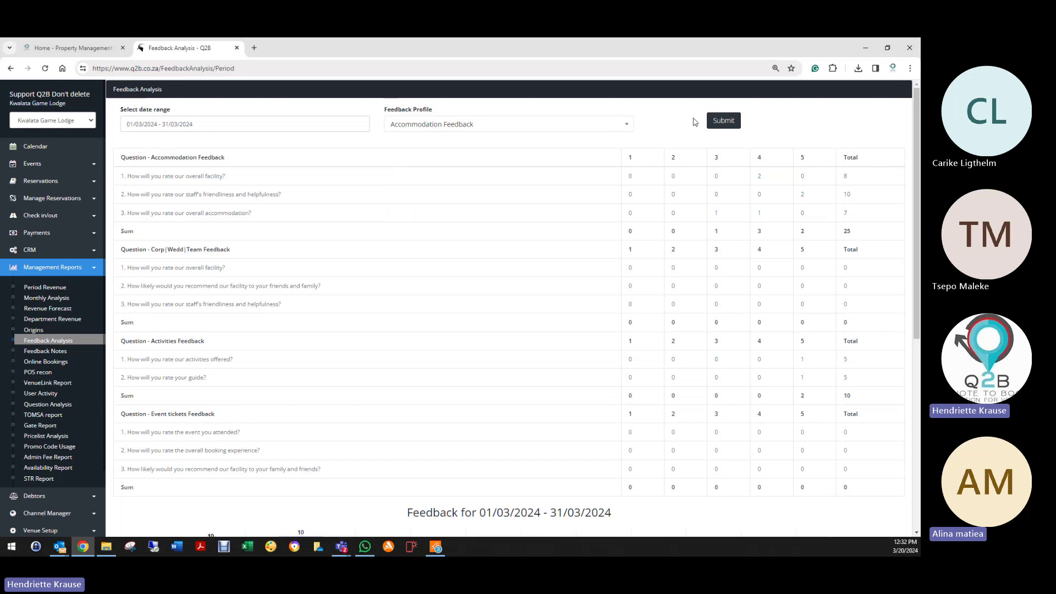
{"action": "left_click", "coordinate": [199, 124]}
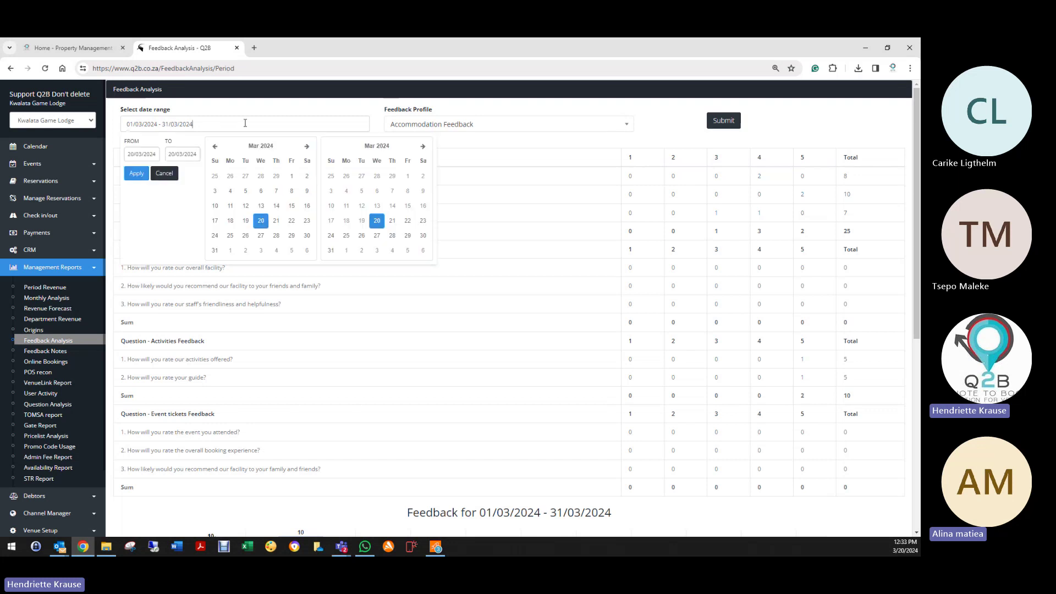
{"action": "left_click", "coordinate": [215, 146]}
{"action": "left_click", "coordinate": [215, 146]}
{"action": "left_click", "coordinate": [230, 178]}
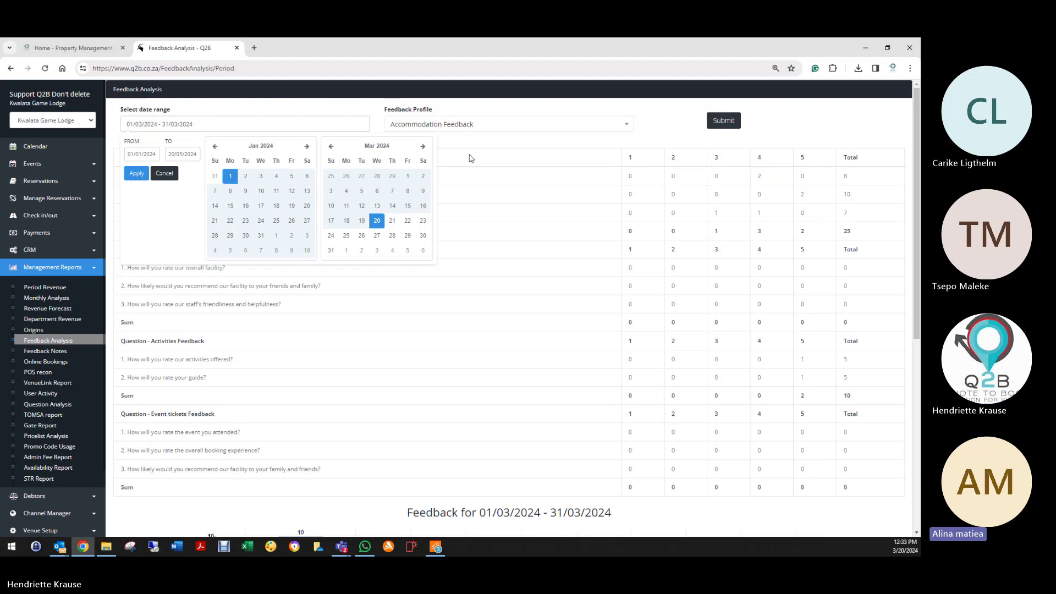
{"action": "left_click", "coordinate": [723, 120]}
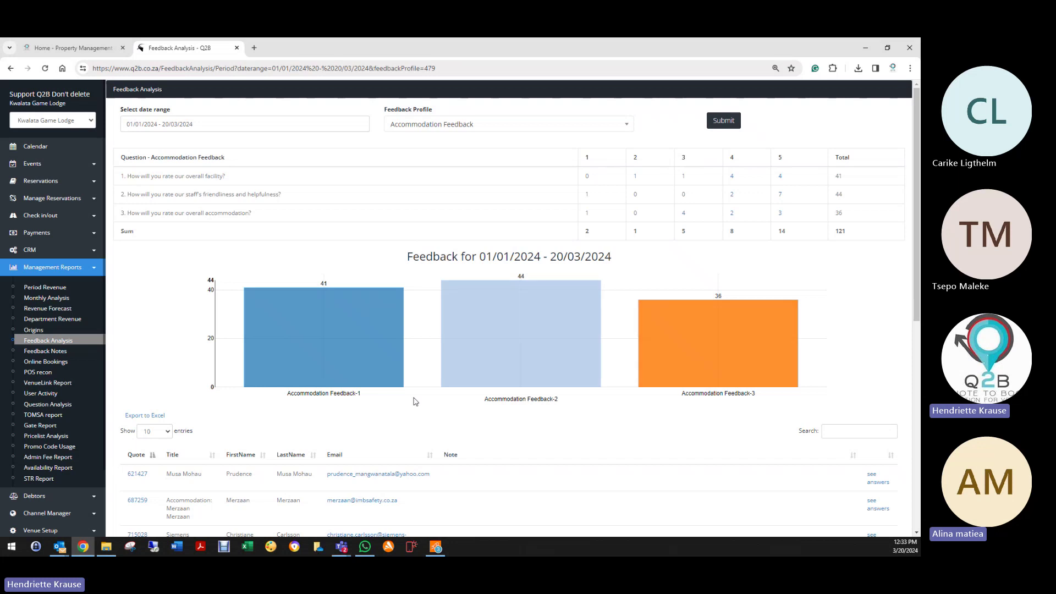
Step: Scroll through the Accommodation Feedback ratings chart and guest notes
{"action": "scroll", "coordinate": [405, 417], "scroll_direction": "down", "scroll_amount": 3}
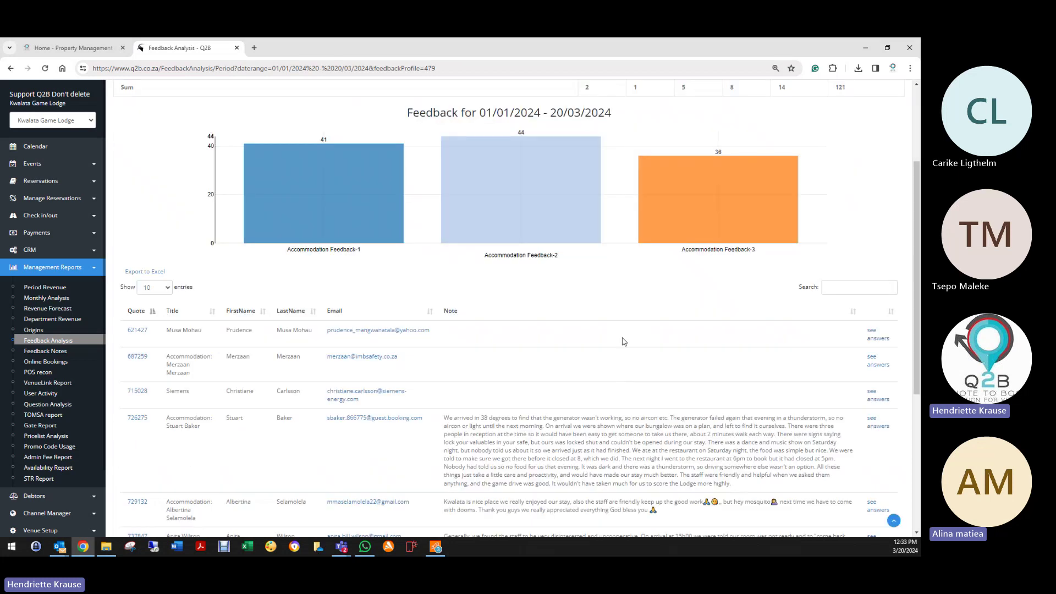
{"action": "scroll", "coordinate": [605, 350], "scroll_direction": "down", "scroll_amount": 2}
{"action": "scroll", "coordinate": [570, 299], "scroll_direction": "down", "scroll_amount": 1}
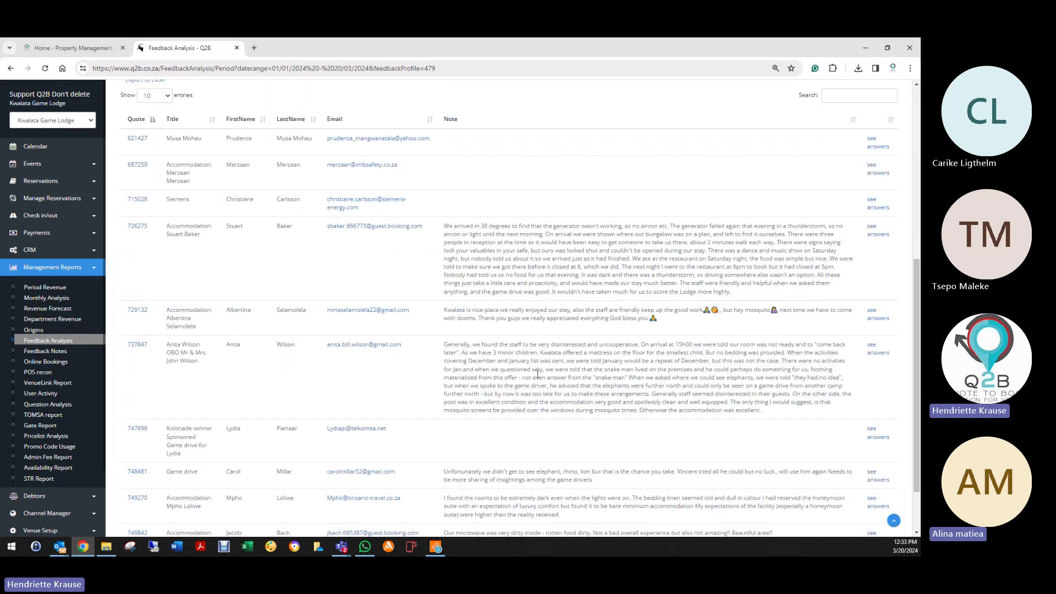
{"action": "scroll", "coordinate": [538, 374], "scroll_direction": "down", "scroll_amount": 2}
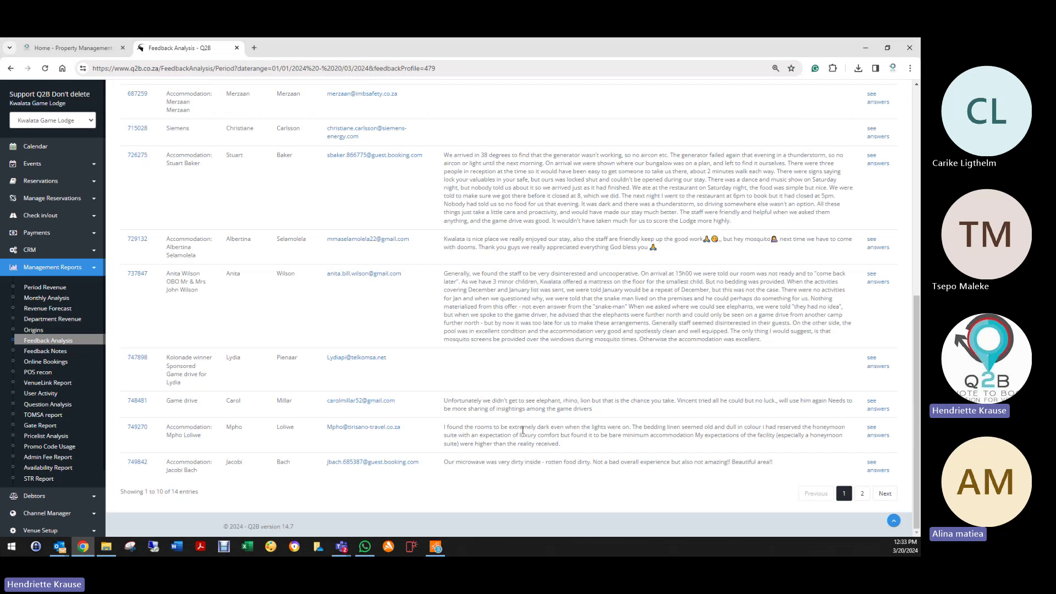
{"action": "scroll", "coordinate": [523, 430], "scroll_direction": "up", "scroll_amount": 8}
{"action": "scroll", "coordinate": [490, 338], "scroll_direction": "down", "scroll_amount": 5}
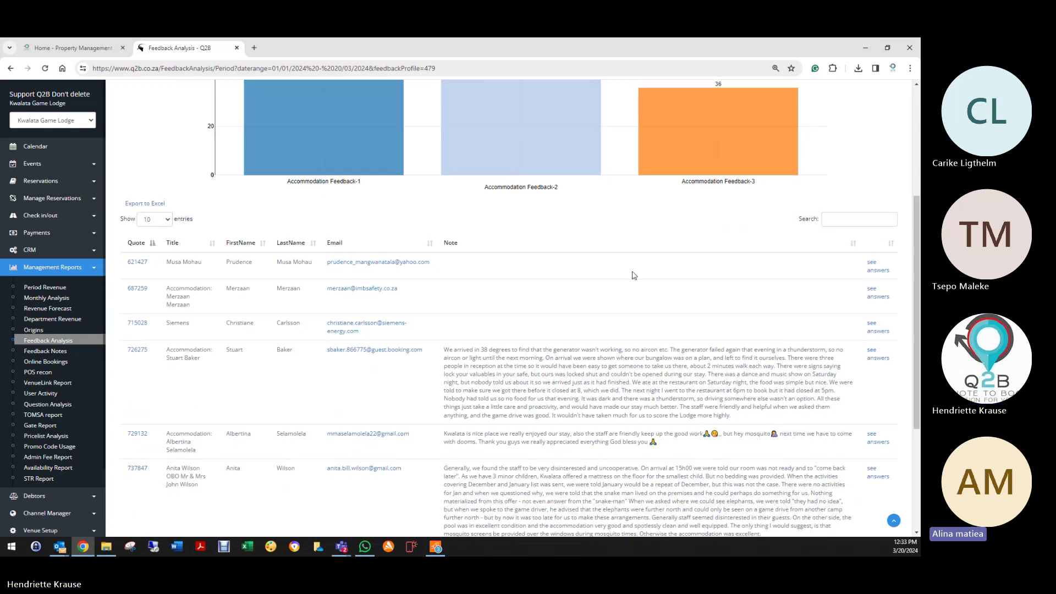
{"action": "scroll", "coordinate": [633, 278], "scroll_direction": "up", "scroll_amount": 4}
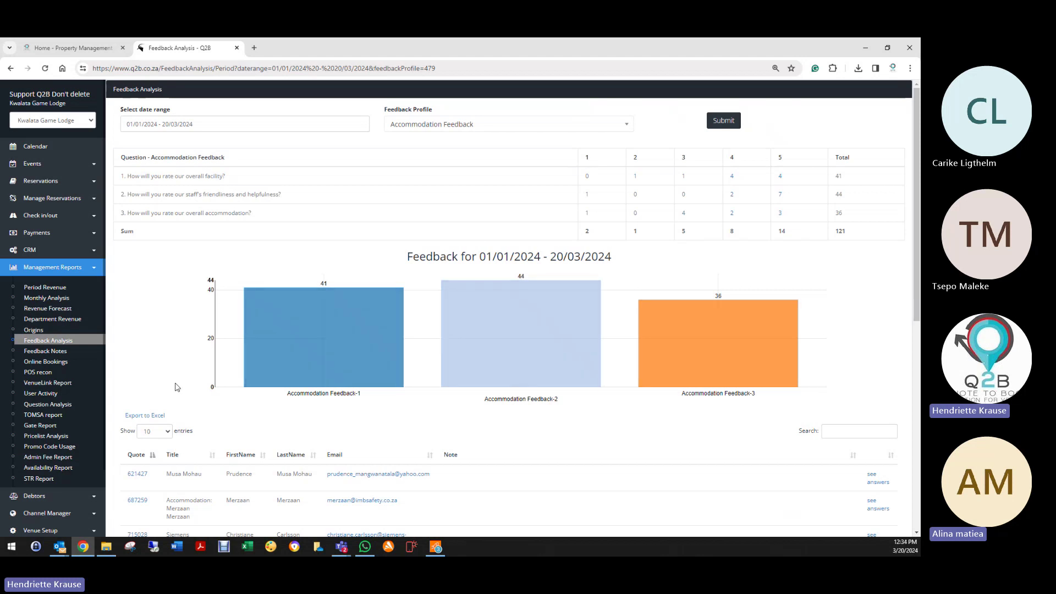
{"action": "scroll", "coordinate": [883, 315], "scroll_direction": "down", "scroll_amount": 3}
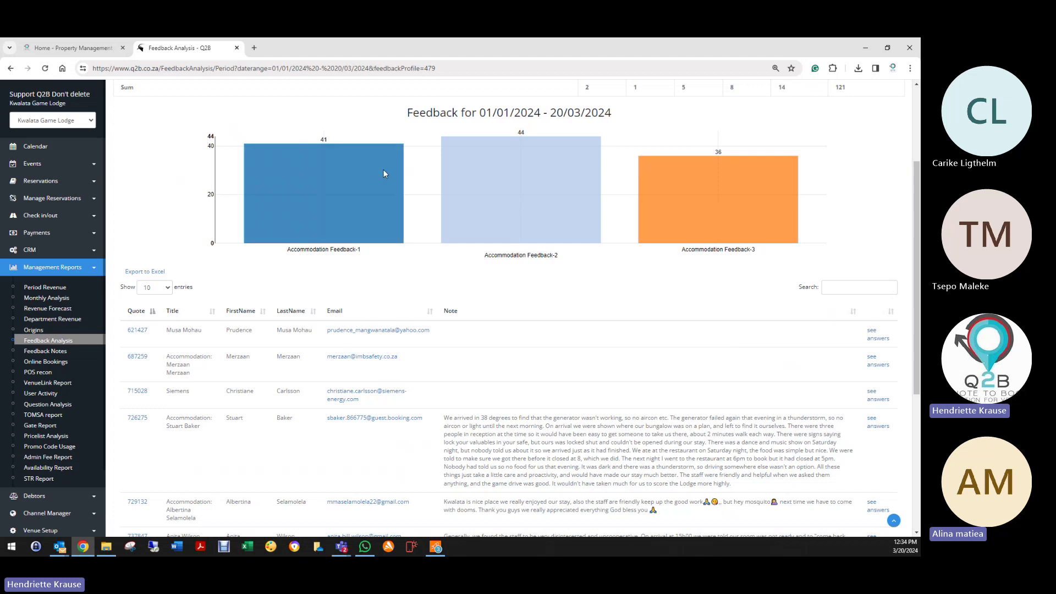
{"action": "scroll", "coordinate": [468, 385], "scroll_direction": "down", "scroll_amount": 1}
{"action": "scroll", "coordinate": [473, 371], "scroll_direction": "down", "scroll_amount": 5}
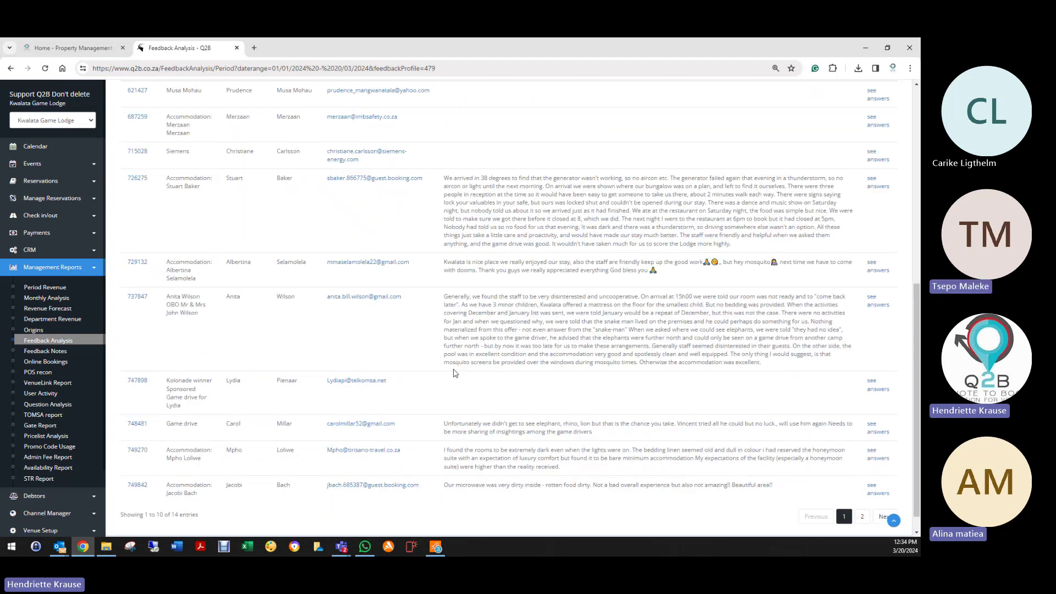
{"action": "scroll", "coordinate": [453, 369], "scroll_direction": "up", "scroll_amount": 10}
{"action": "scroll", "coordinate": [451, 366], "scroll_direction": "up", "scroll_amount": 1}
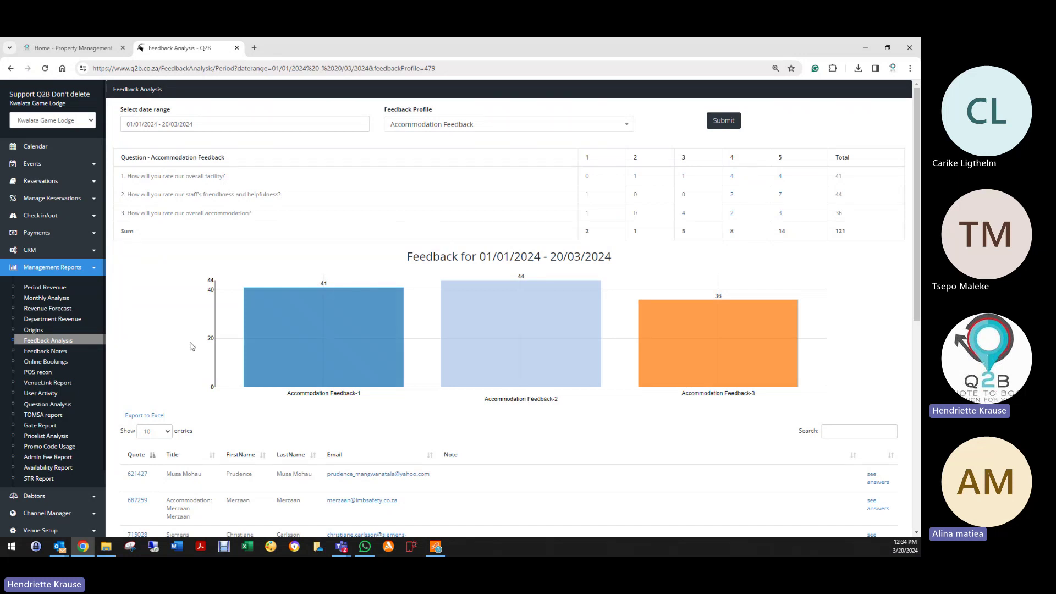
{"action": "scroll", "coordinate": [236, 457], "scroll_direction": "down", "scroll_amount": 1}
{"action": "scroll", "coordinate": [237, 457], "scroll_direction": "up", "scroll_amount": 1}
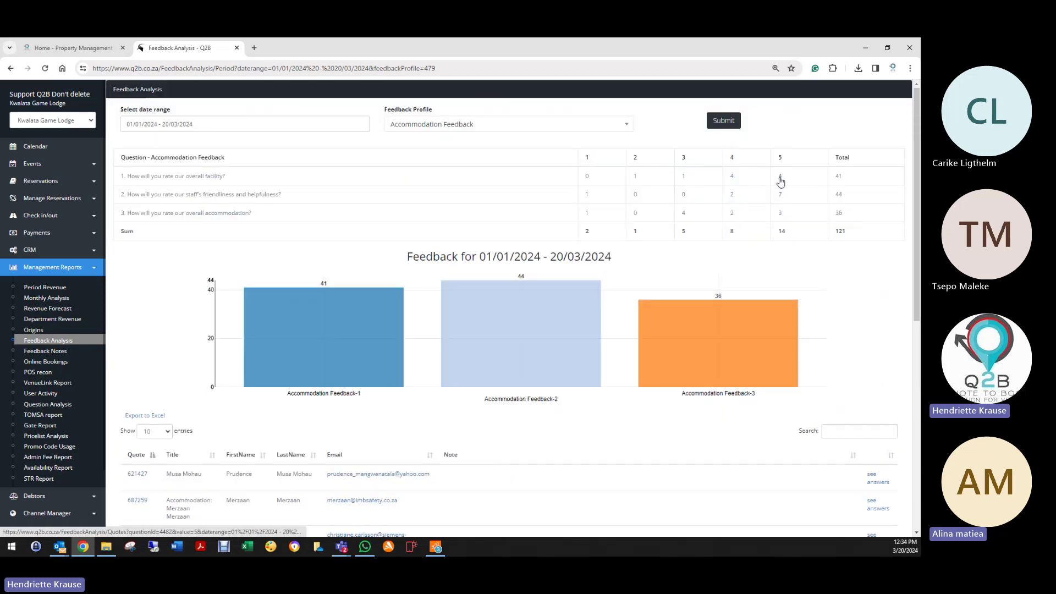
Step: Open the Events list behind one rating count, then return to Feedback Analysis
{"action": "left_click", "coordinate": [781, 178]}
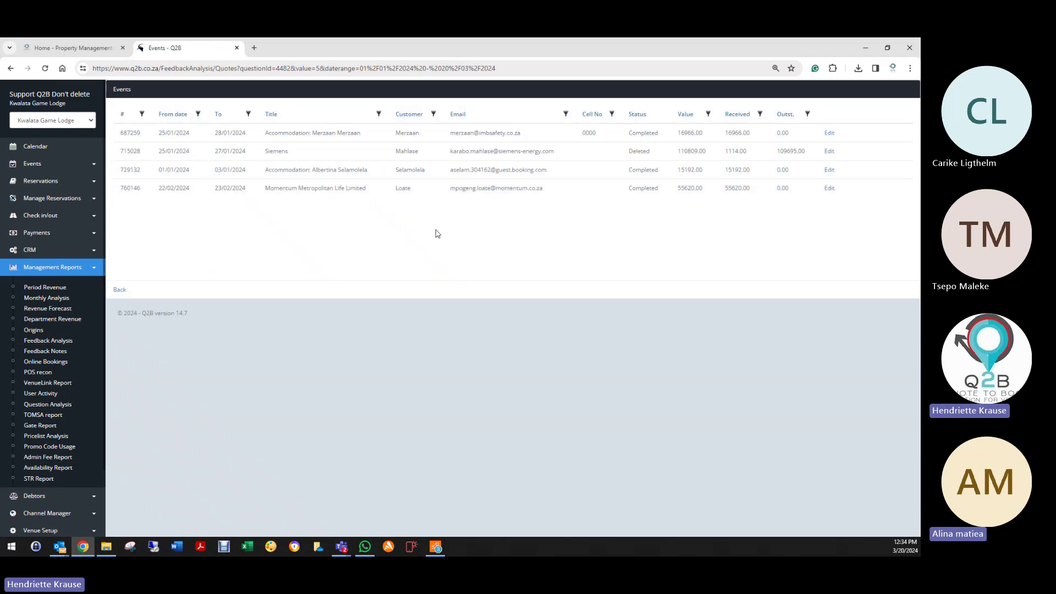
{"action": "left_click", "coordinate": [120, 290]}
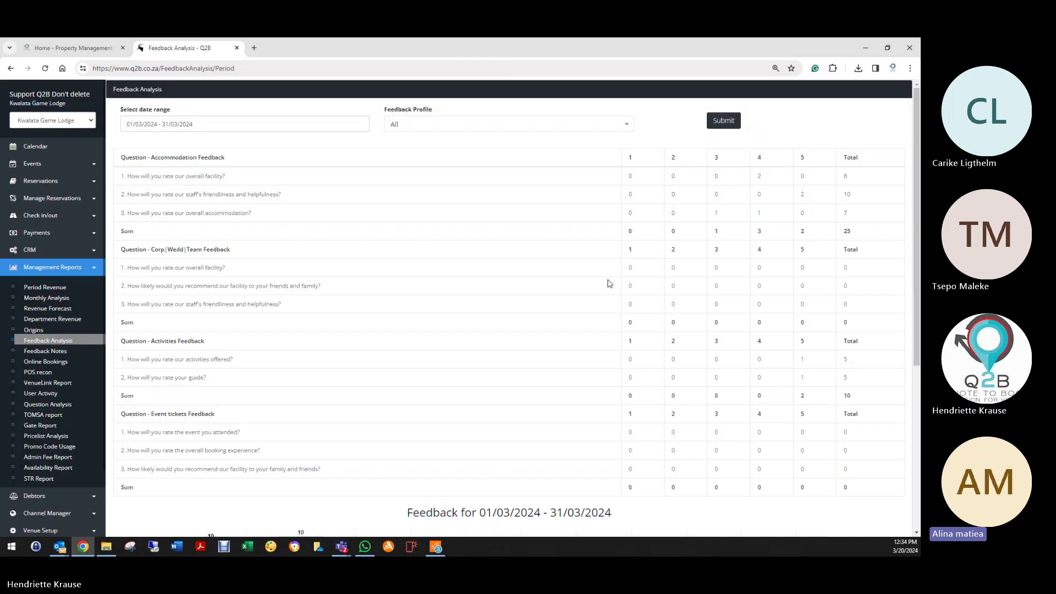
{"action": "scroll", "coordinate": [605, 292], "scroll_direction": "down", "scroll_amount": 6}
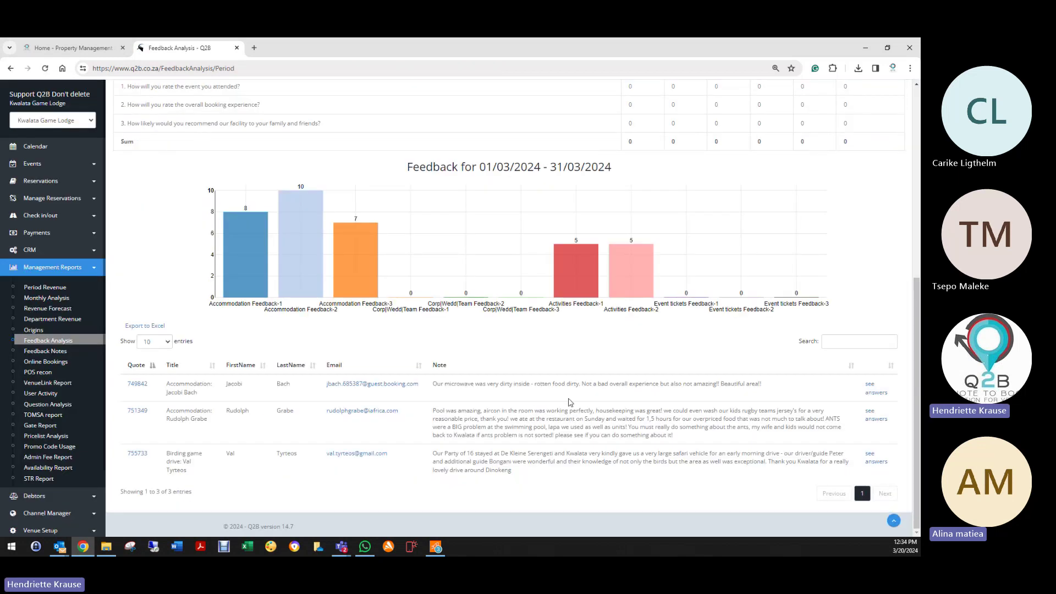
{"action": "scroll", "coordinate": [330, 484], "scroll_direction": "up", "scroll_amount": 6}
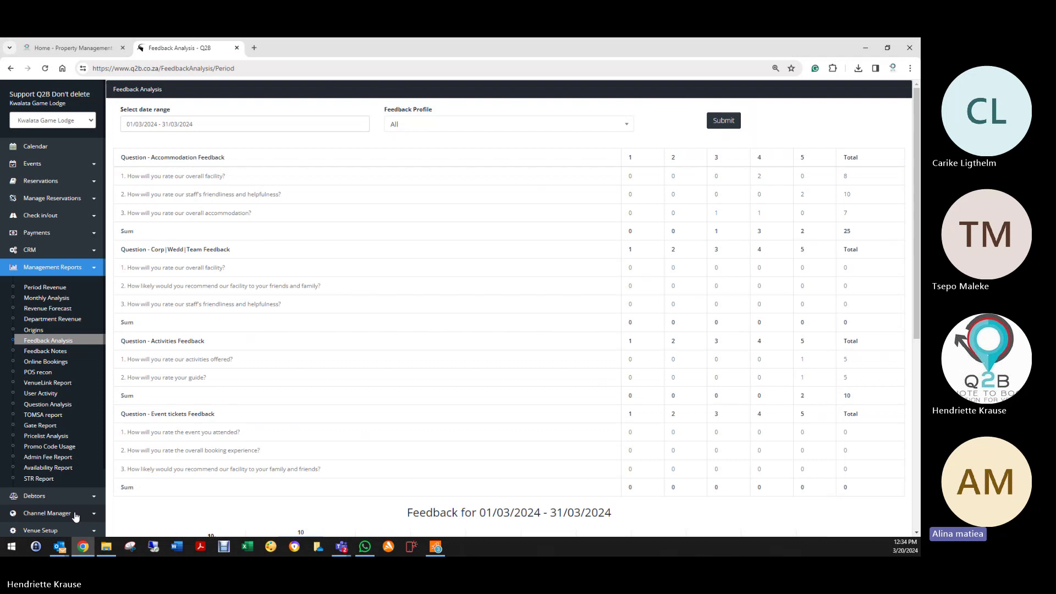
Step: Log off and sign back in with the saved sales login into The Amazing All in One Venue
{"action": "scroll", "coordinate": [76, 516], "scroll_direction": "down", "scroll_amount": 5}
{"action": "left_click", "coordinate": [34, 503]}
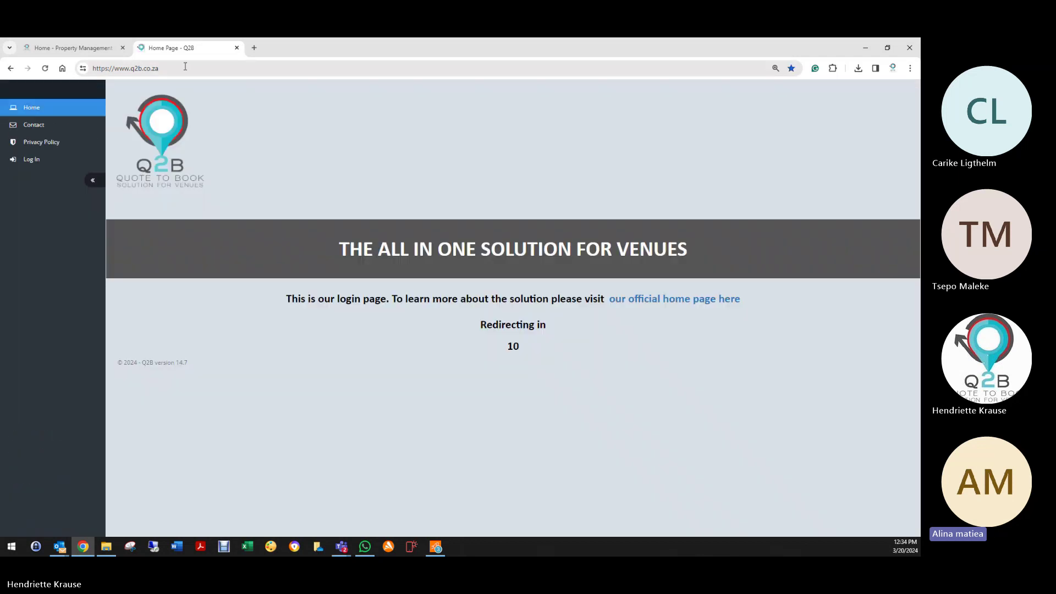
{"action": "left_click", "coordinate": [31, 159]}
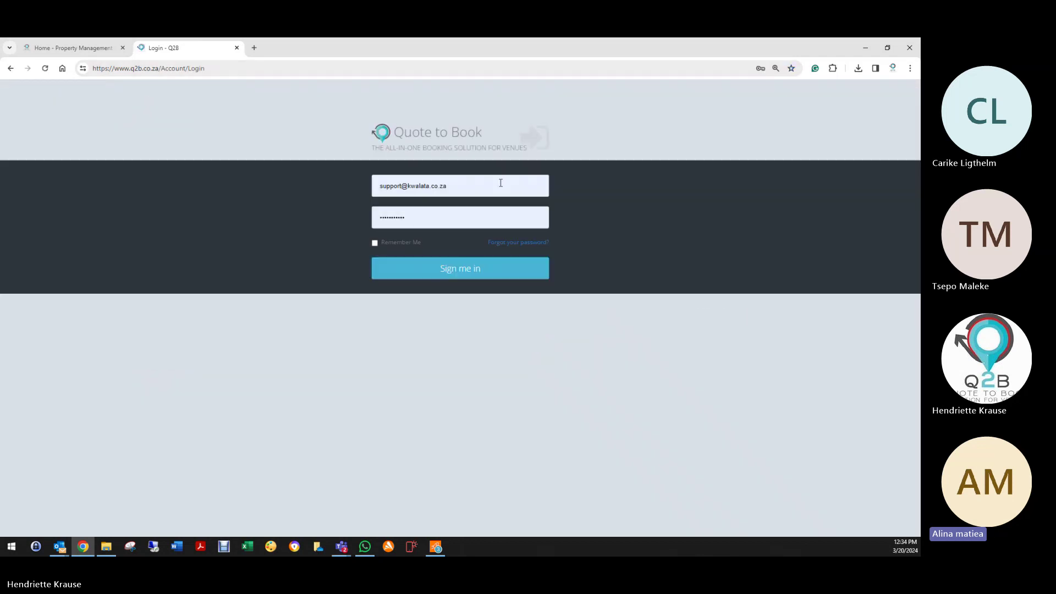
{"action": "left_click_drag", "start_coordinate": [501, 183], "coordinate": [402, 187]}
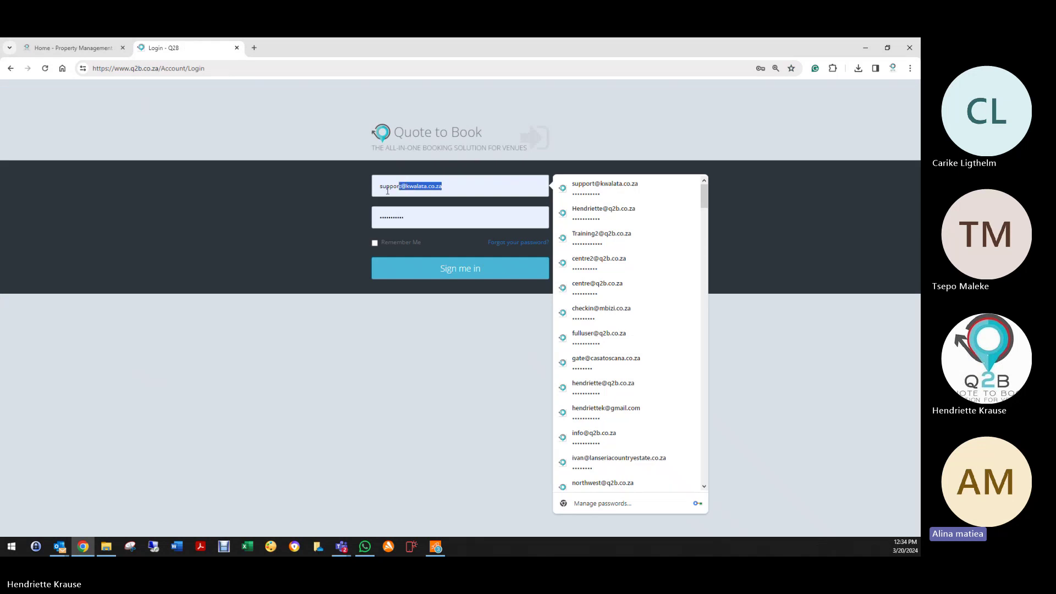
{"action": "type", "text": "sales"}
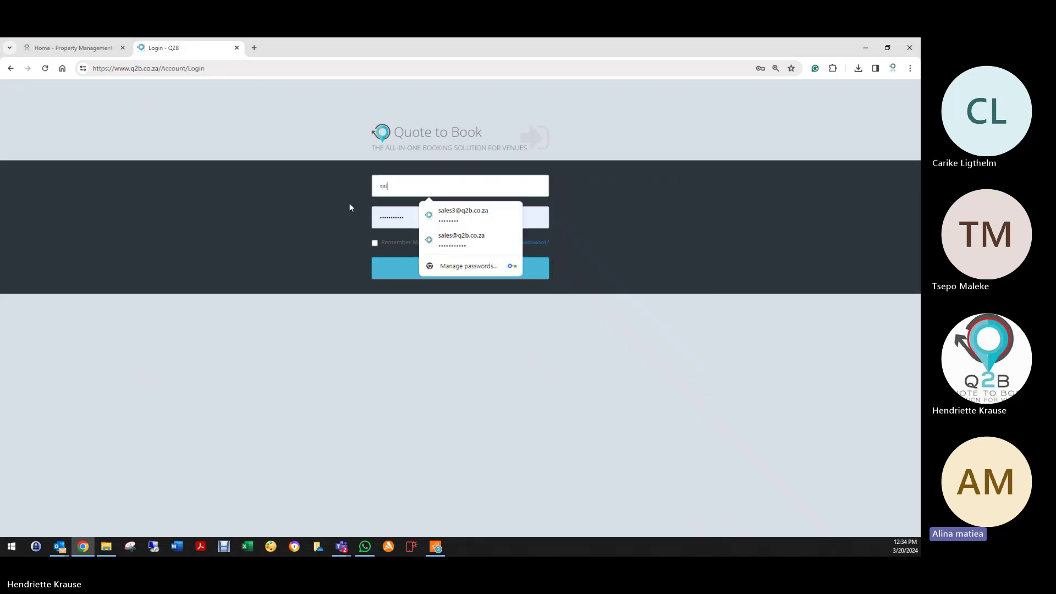
{"action": "left_click", "coordinate": [462, 239]}
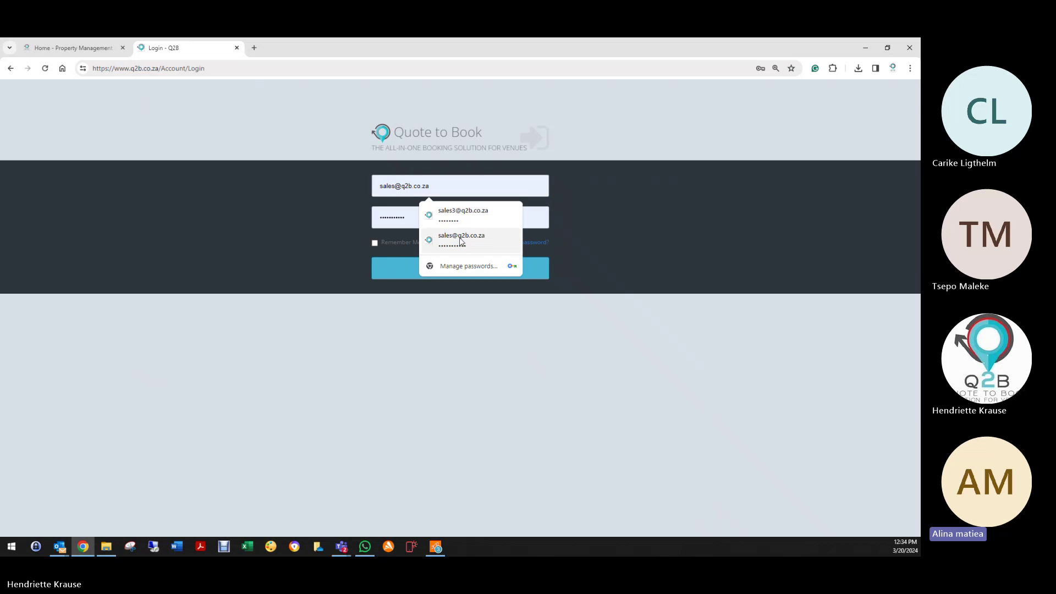
{"action": "left_click", "coordinate": [424, 276]}
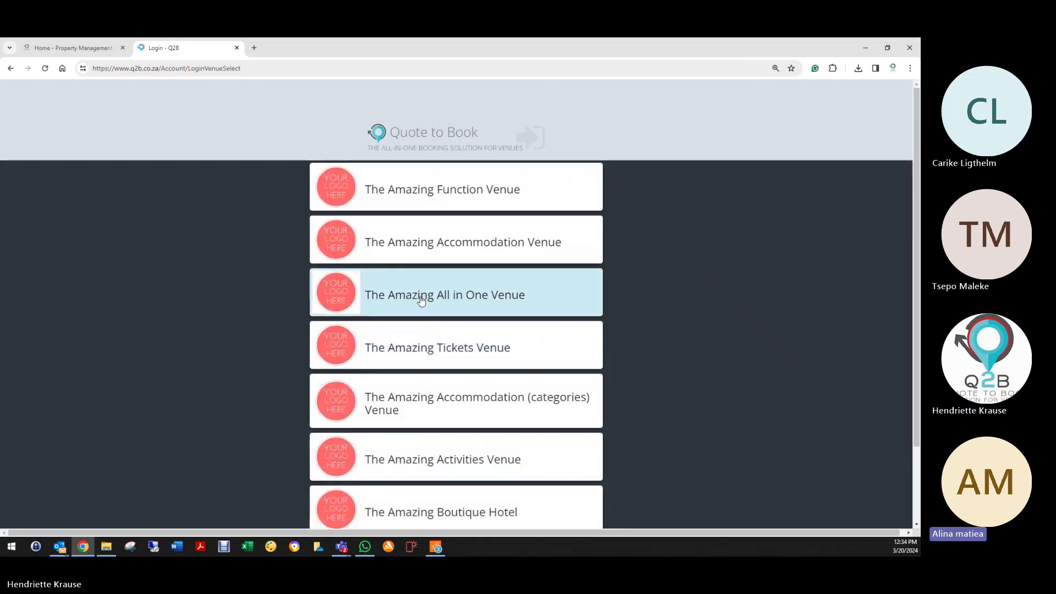
{"action": "left_click", "coordinate": [422, 300]}
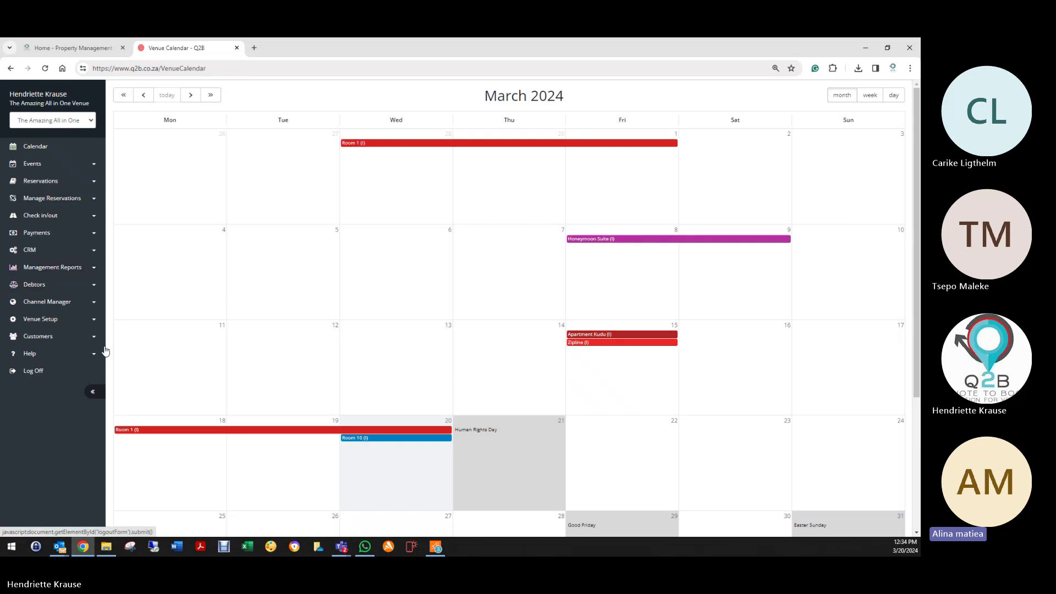
Step: Open the Feedback Notes report, then the March 2024 Online Bookings report
{"action": "left_click", "coordinate": [50, 269]}
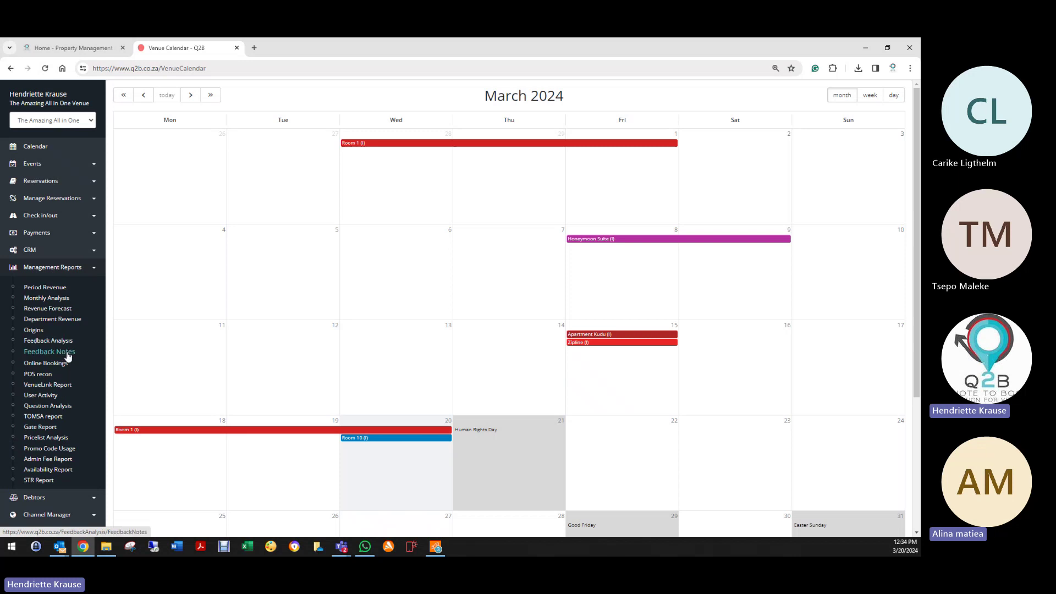
{"action": "left_click", "coordinate": [66, 354]}
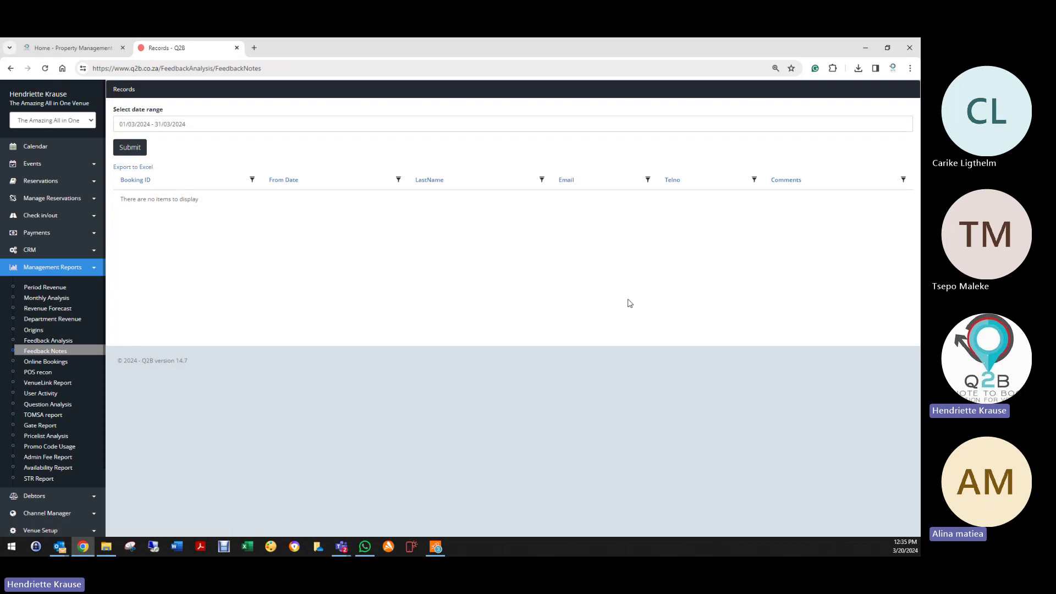
{"action": "left_click", "coordinate": [64, 365]}
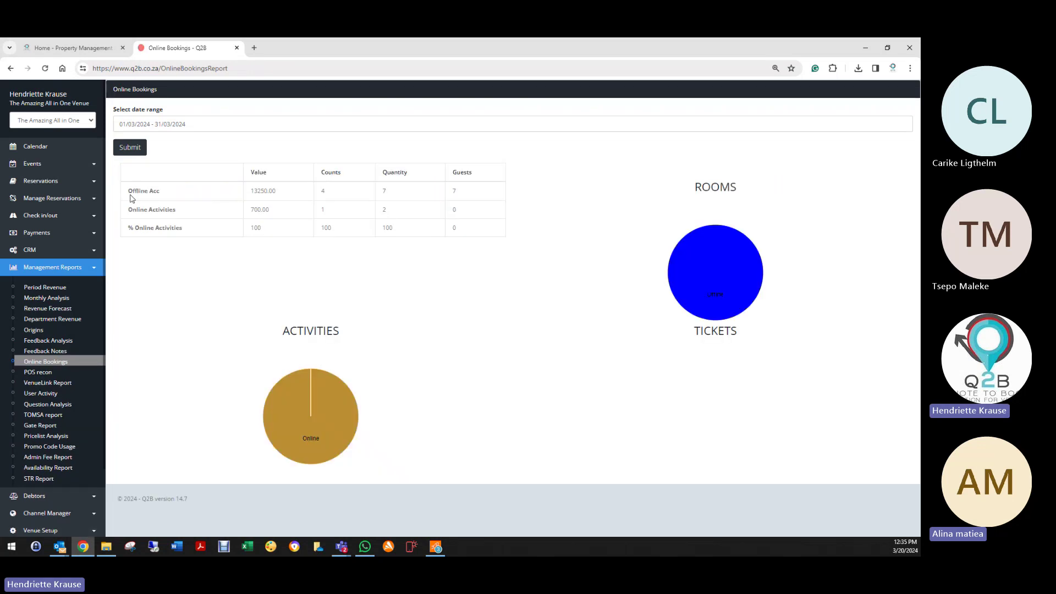
Step: Highlight the Offline Acc label for discussion, then switch to the POS Recon report
{"action": "left_click_drag", "start_coordinate": [129, 191], "coordinate": [180, 195]}
{"action": "left_click", "coordinate": [189, 214]}
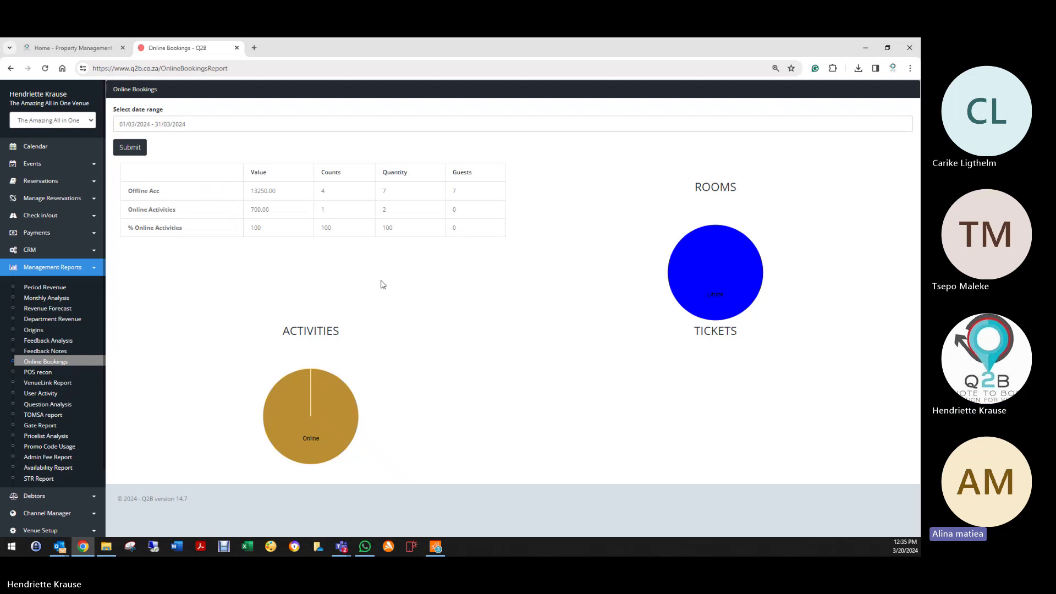
{"action": "left_click", "coordinate": [45, 376]}
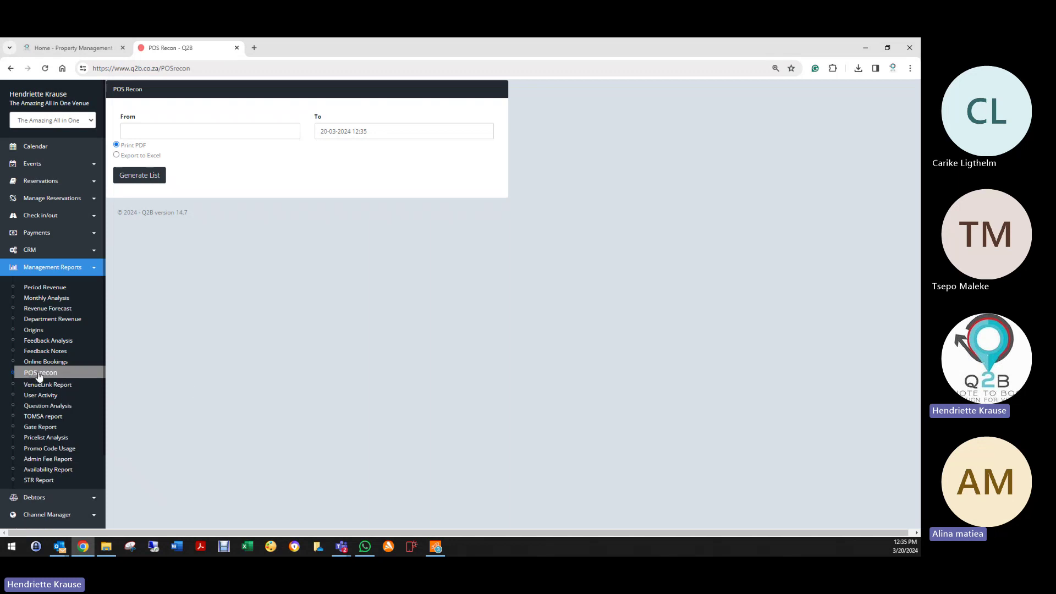
Step: Set the POS Recon From date to 01-03-2024, leaving To at 20-03-2024
{"action": "left_click", "coordinate": [148, 132]}
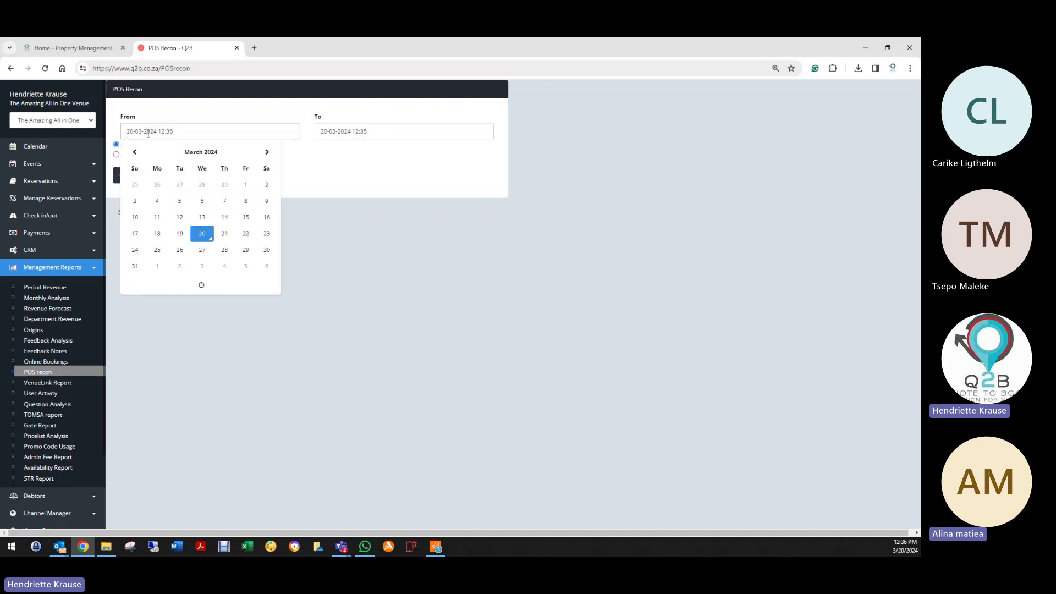
{"action": "left_click", "coordinate": [245, 185]}
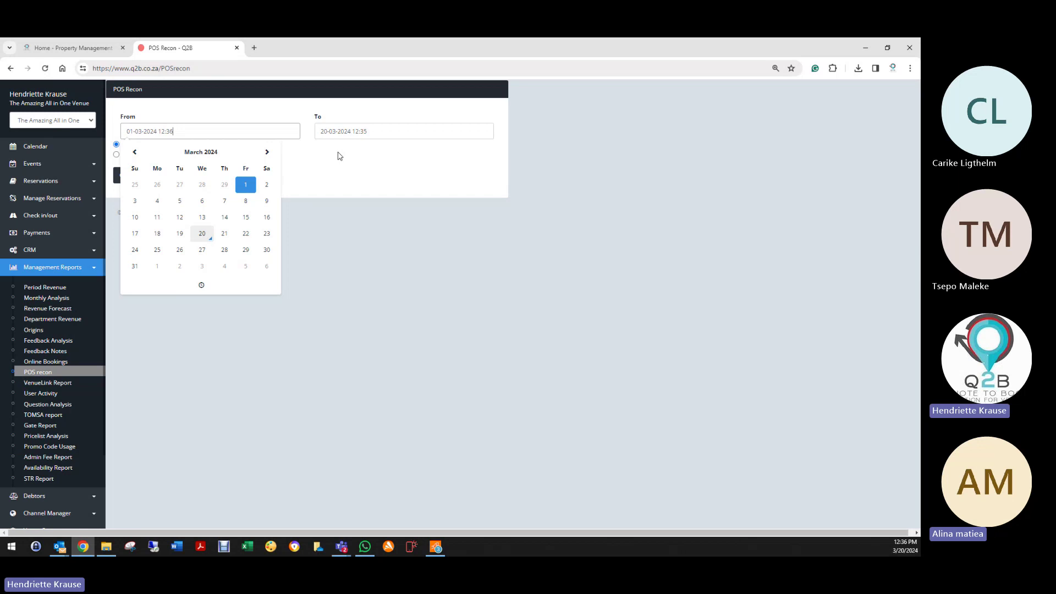
{"action": "left_click", "coordinate": [302, 167]}
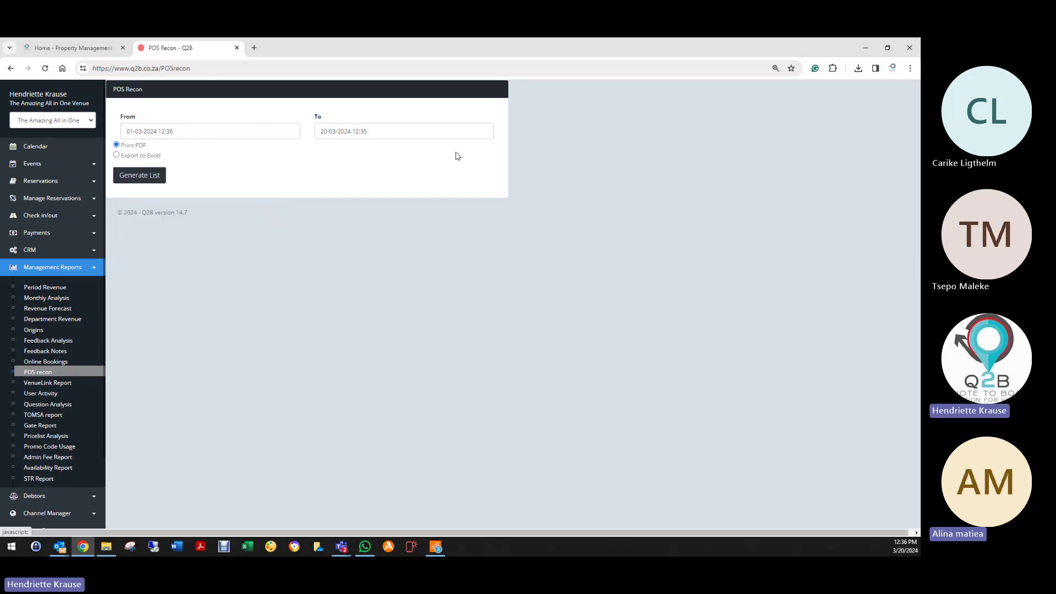
Step: Open the VenueLink report and review The Amazing Boutique Hotel's 6900.00 Deluxe Room 1 booking
{"action": "left_click", "coordinate": [44, 383]}
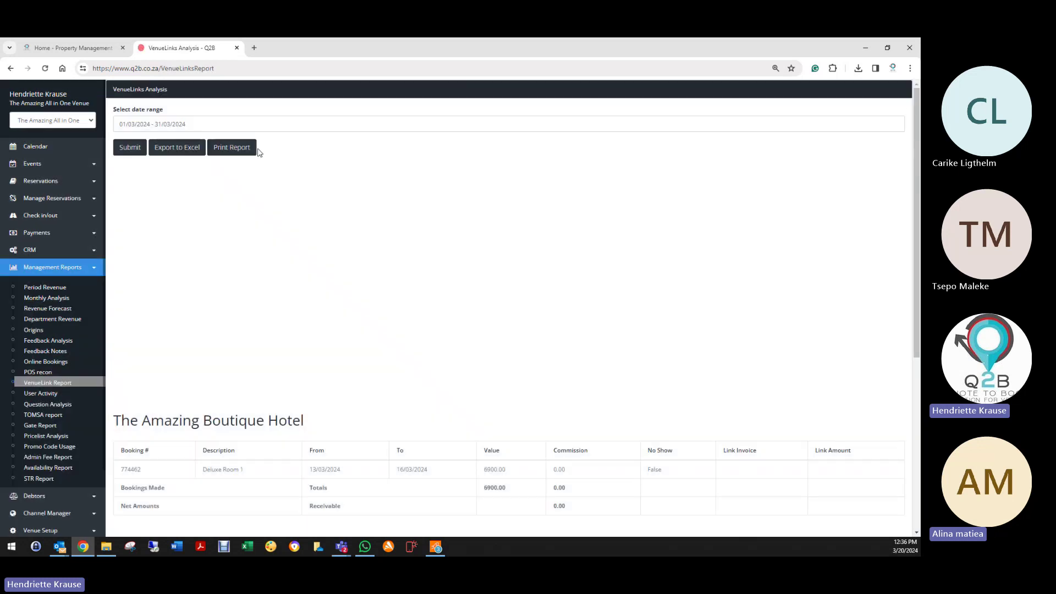
{"action": "scroll", "coordinate": [194, 335], "scroll_direction": "down", "scroll_amount": 4}
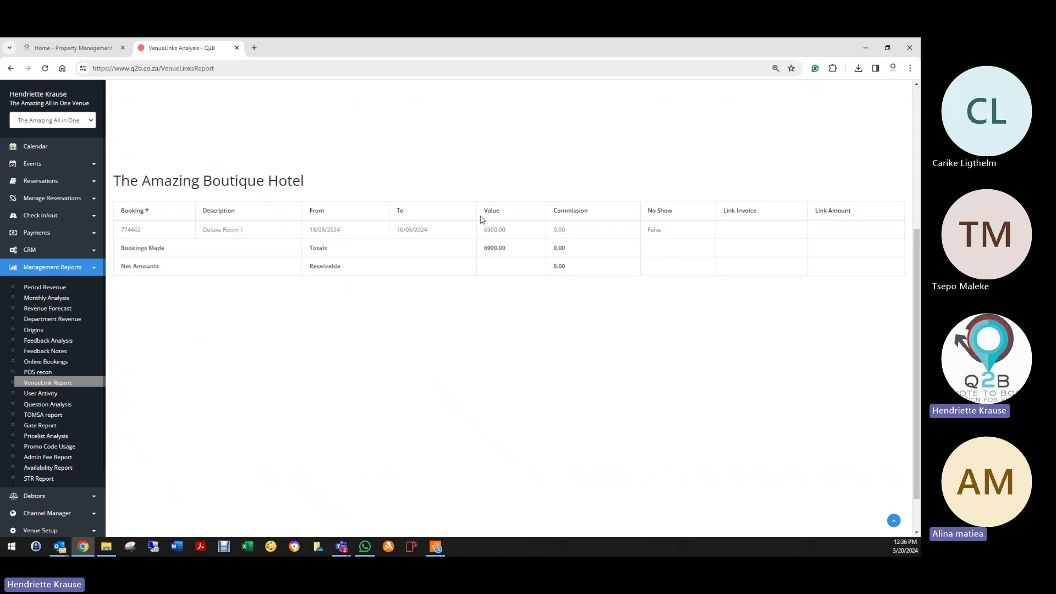
{"action": "scroll", "coordinate": [386, 325], "scroll_direction": "up", "scroll_amount": 5}
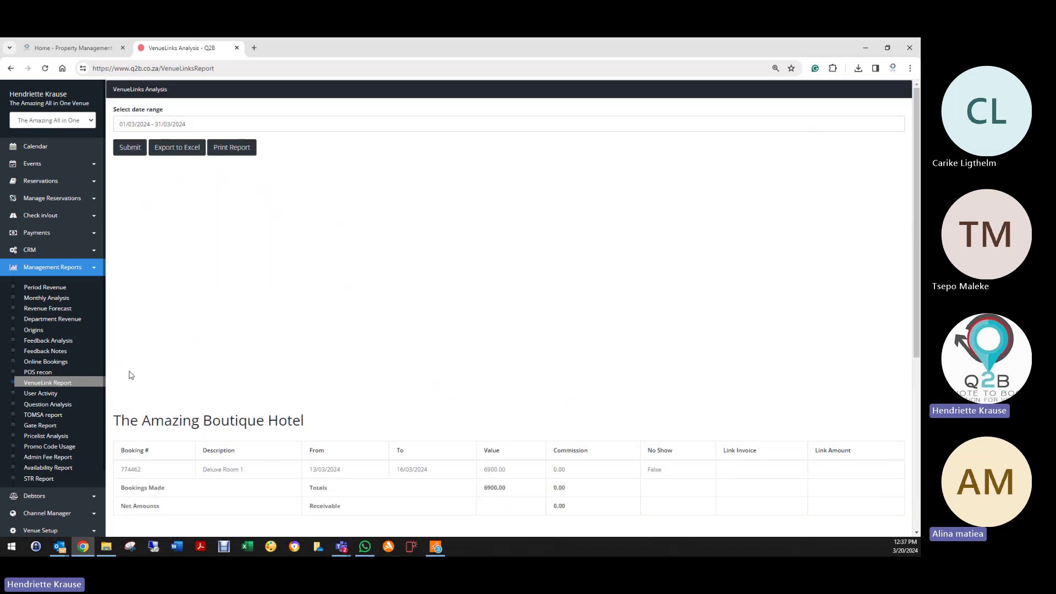
Step: Open User Activity with the range 01/03/2024–20/03/2024 and select a single staff user
{"action": "left_click", "coordinate": [55, 399]}
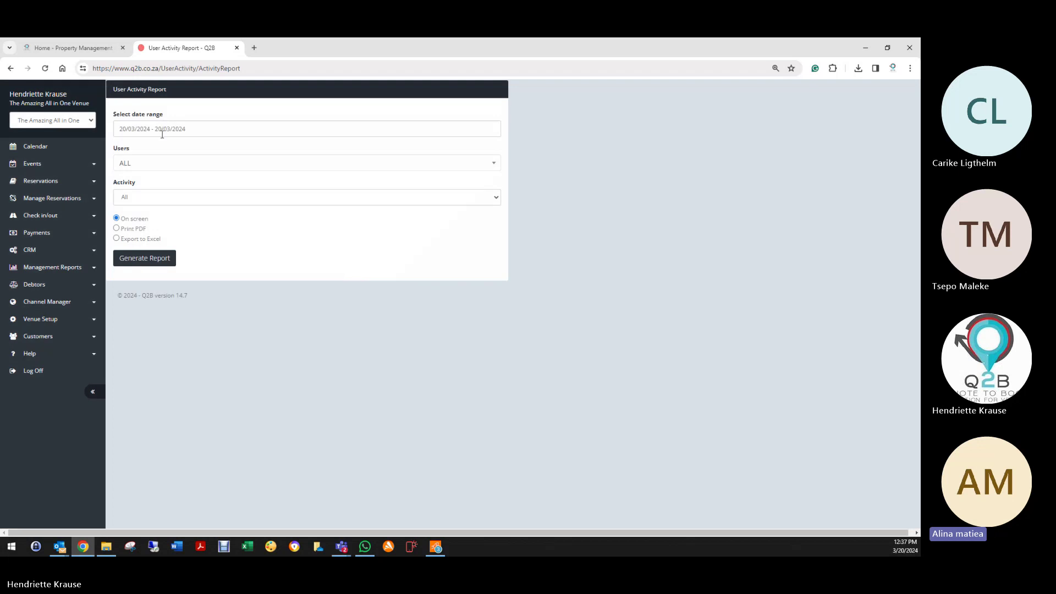
{"action": "left_click", "coordinate": [162, 128]}
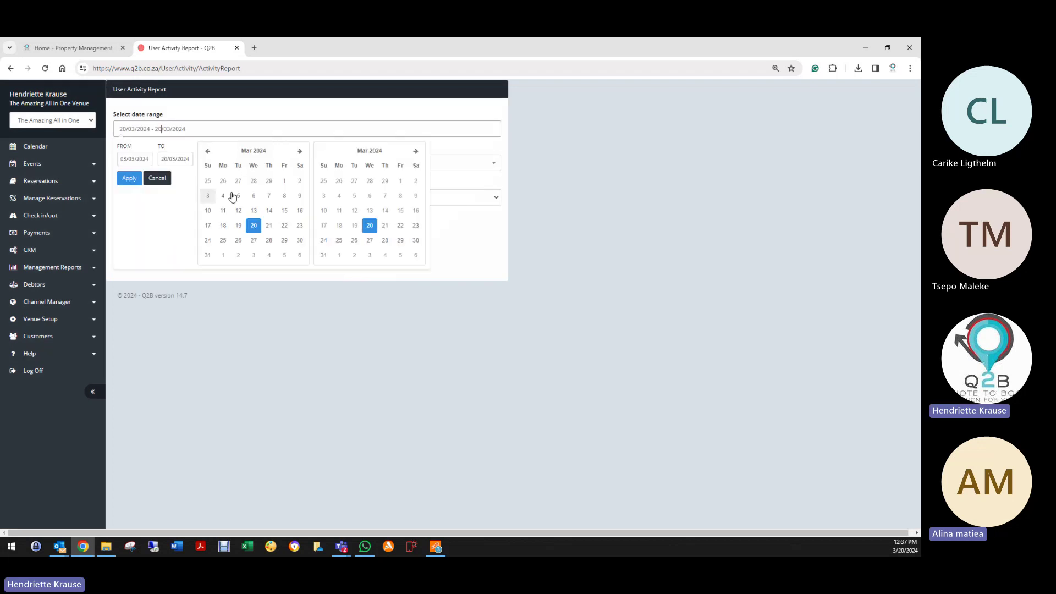
{"action": "left_click", "coordinate": [285, 181]}
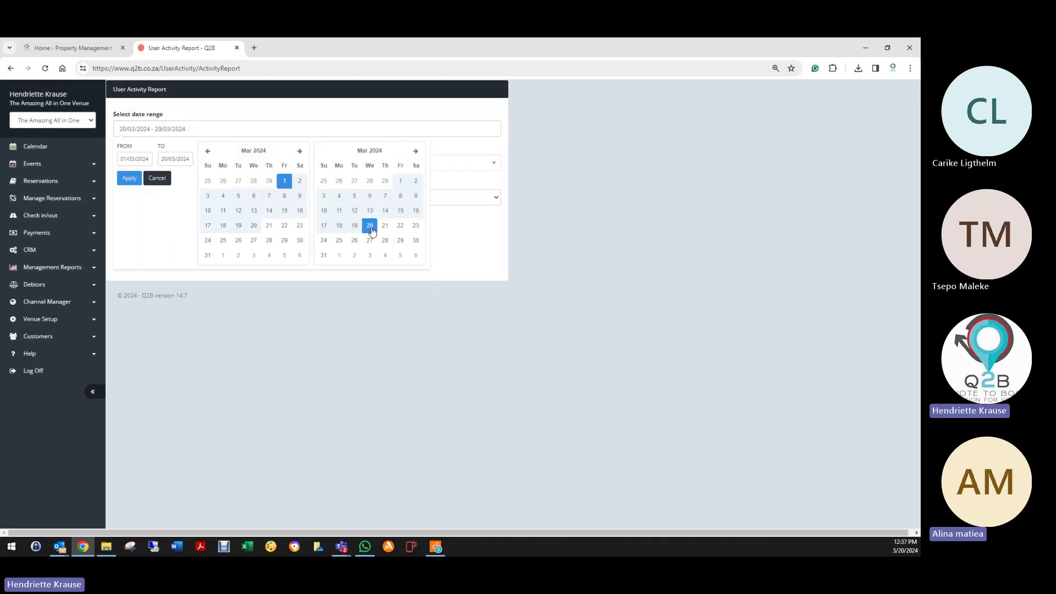
{"action": "left_click", "coordinate": [129, 178]}
{"action": "left_click", "coordinate": [140, 164]}
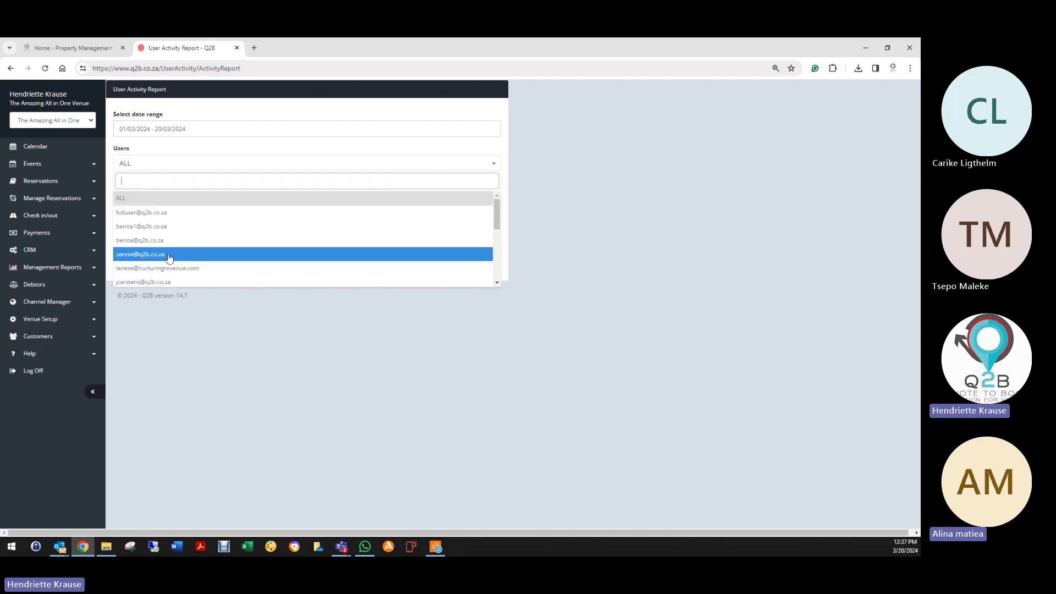
{"action": "scroll", "coordinate": [169, 258], "scroll_direction": "down", "scroll_amount": 2}
{"action": "scroll", "coordinate": [169, 258], "scroll_direction": "down", "scroll_amount": 2}
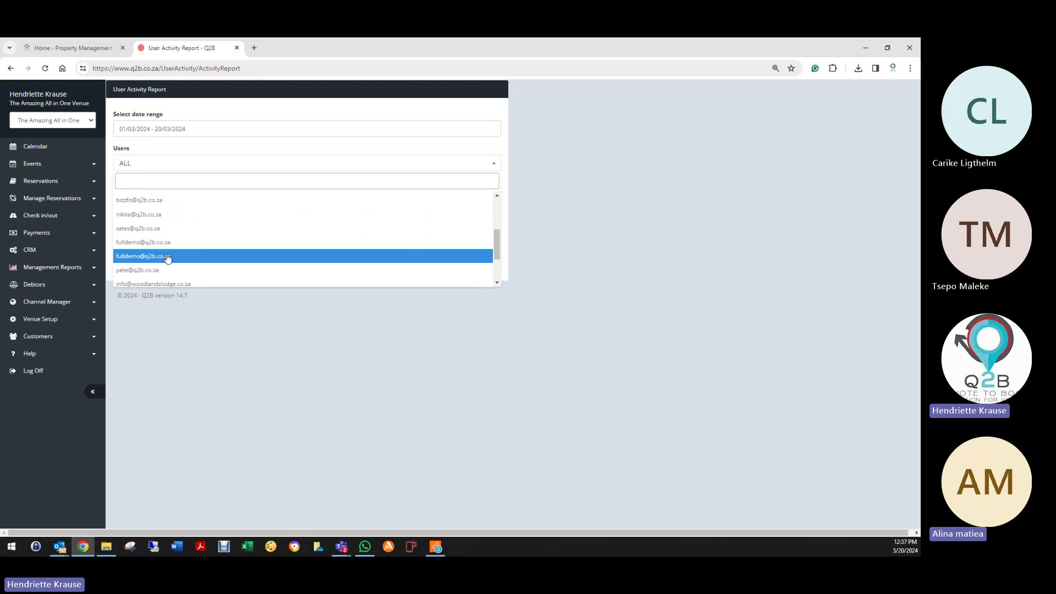
{"action": "scroll", "coordinate": [169, 258], "scroll_direction": "down", "scroll_amount": 2}
{"action": "scroll", "coordinate": [166, 262], "scroll_direction": "down", "scroll_amount": 1}
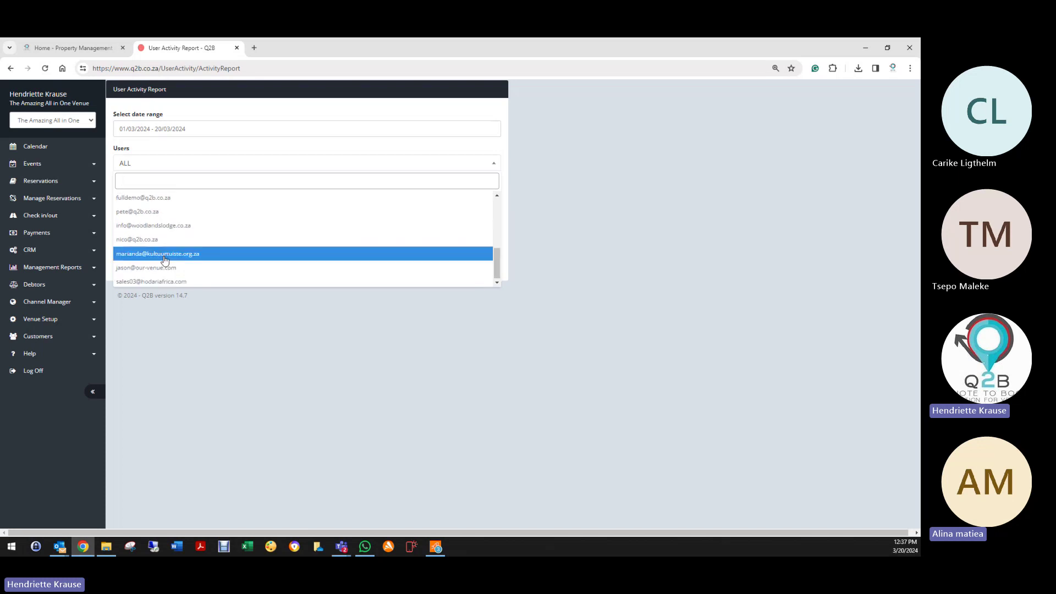
{"action": "left_click", "coordinate": [163, 267]}
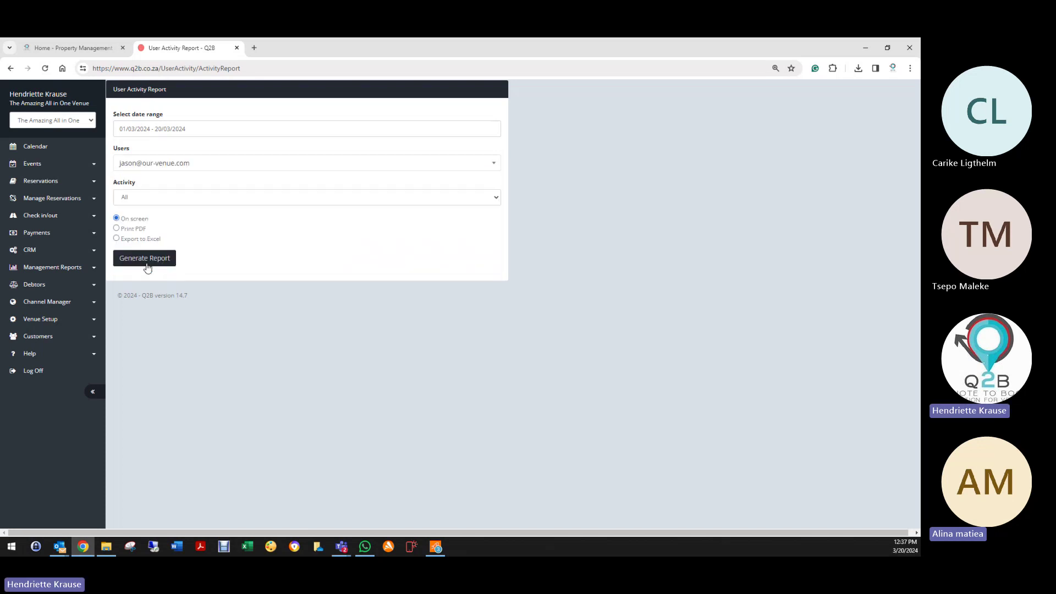
Step: Keep Activity on All, generate the report, and expand Venue Setup and Management Reports
{"action": "left_click", "coordinate": [153, 198]}
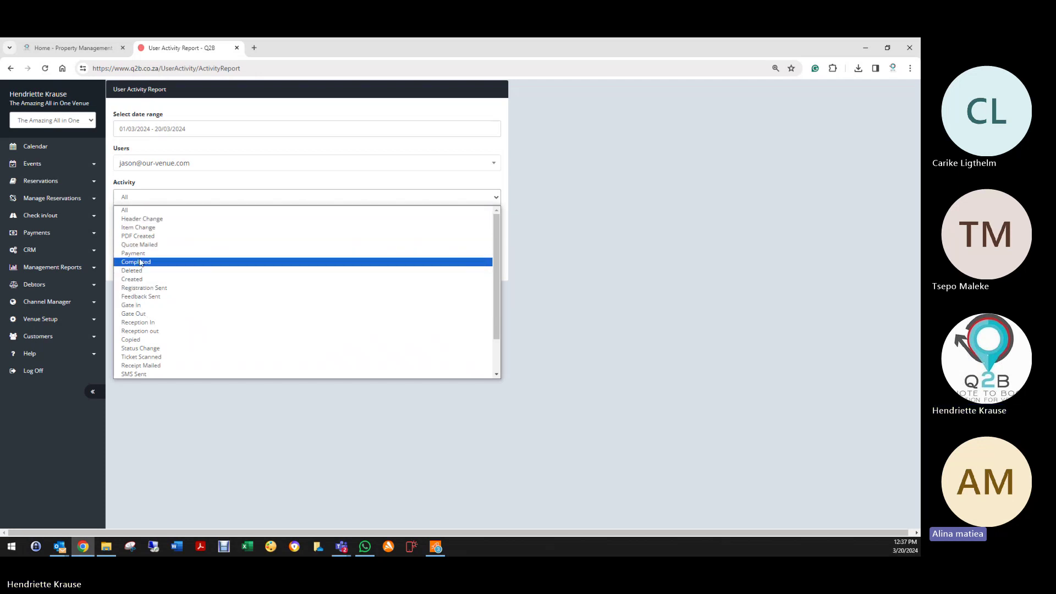
{"action": "left_click", "coordinate": [137, 211]}
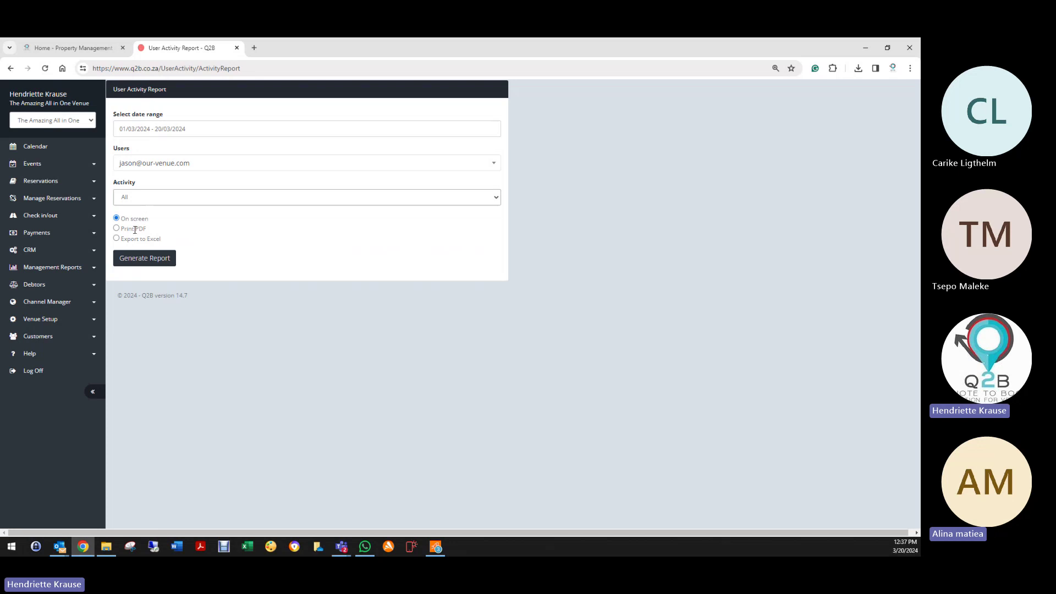
{"action": "left_click", "coordinate": [139, 259]}
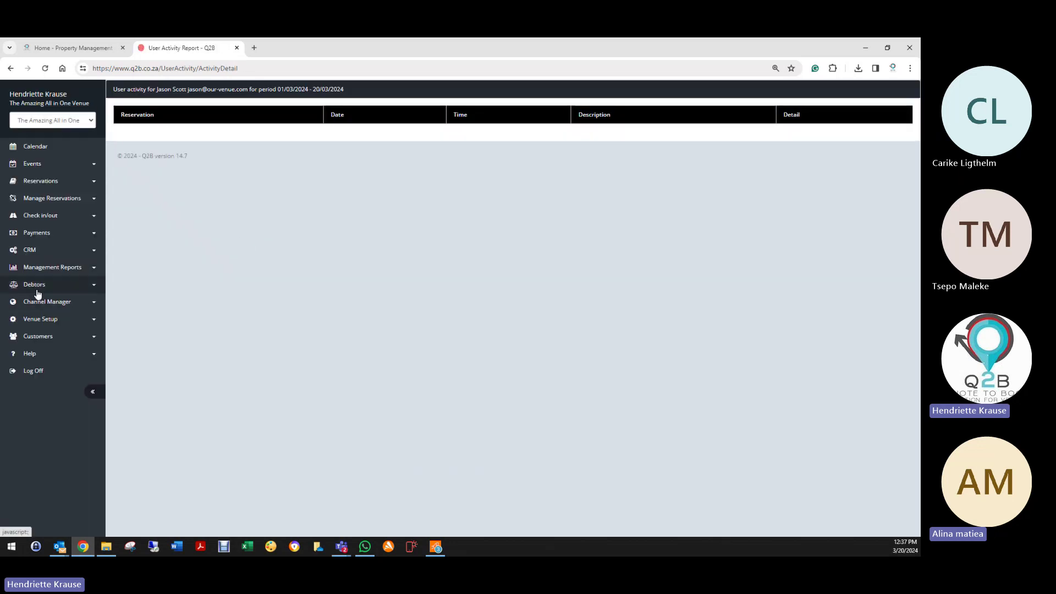
{"action": "left_click", "coordinate": [46, 321]}
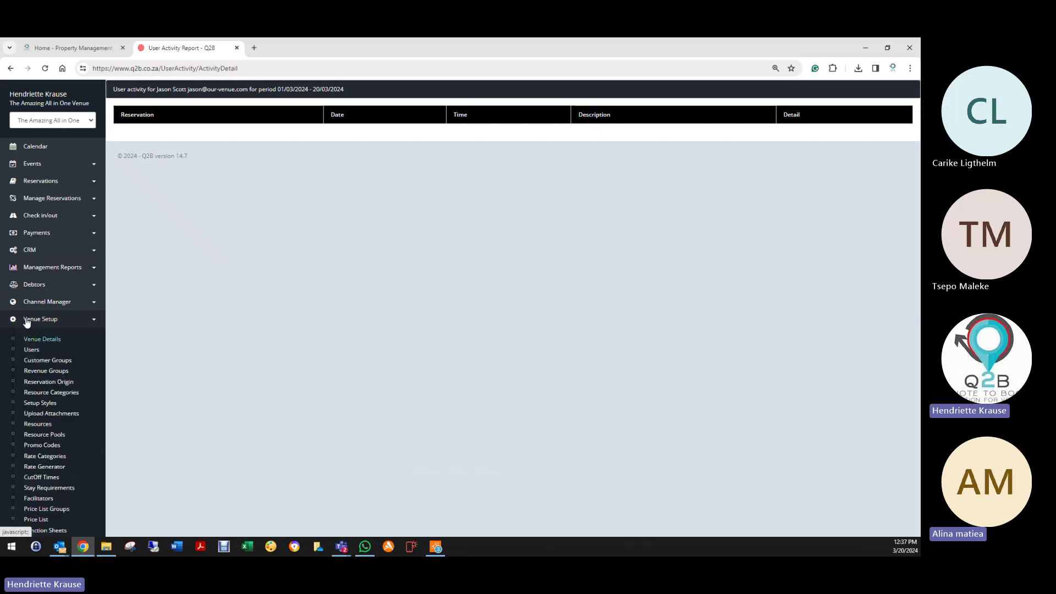
{"action": "left_click", "coordinate": [43, 267]}
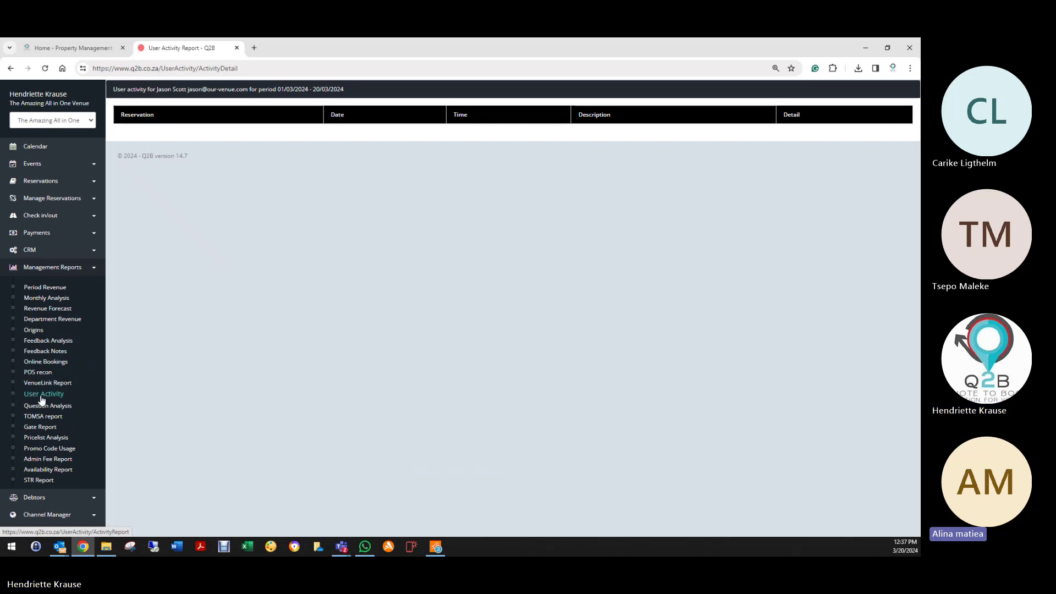
Step: Open the User Activity report and set its date range to 1–20 March 2024
{"action": "left_click", "coordinate": [75, 394]}
{"action": "left_click", "coordinate": [164, 129]}
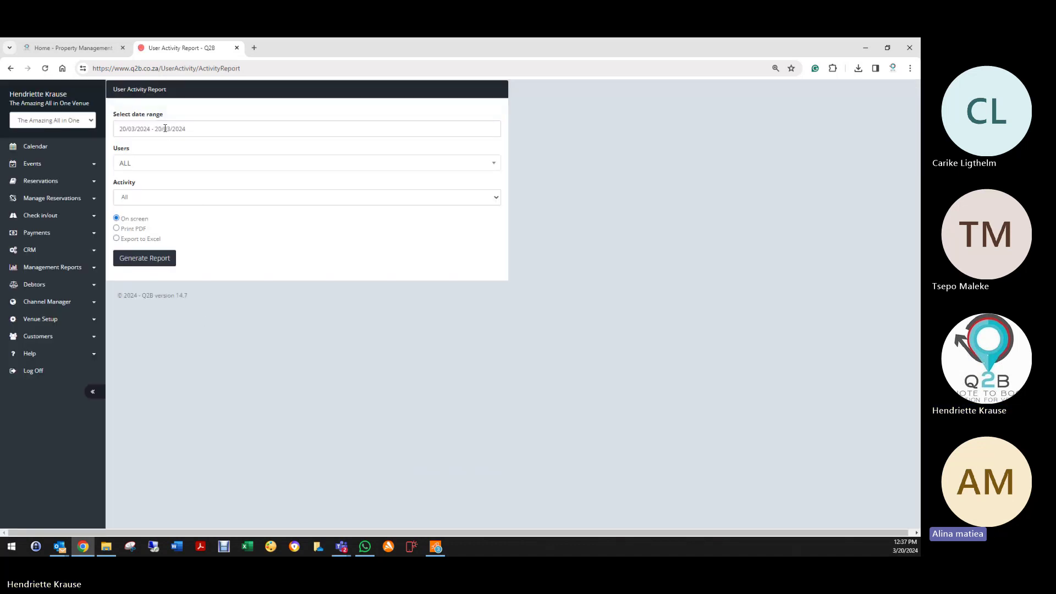
{"action": "left_click", "coordinate": [284, 181]}
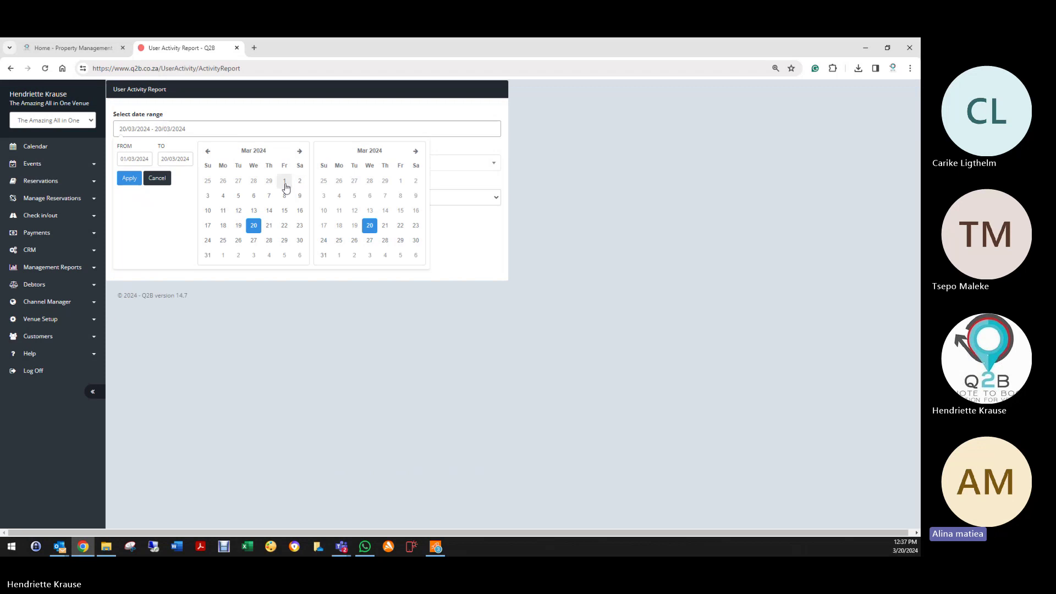
{"action": "left_click", "coordinate": [367, 227]}
{"action": "left_click", "coordinate": [127, 179]}
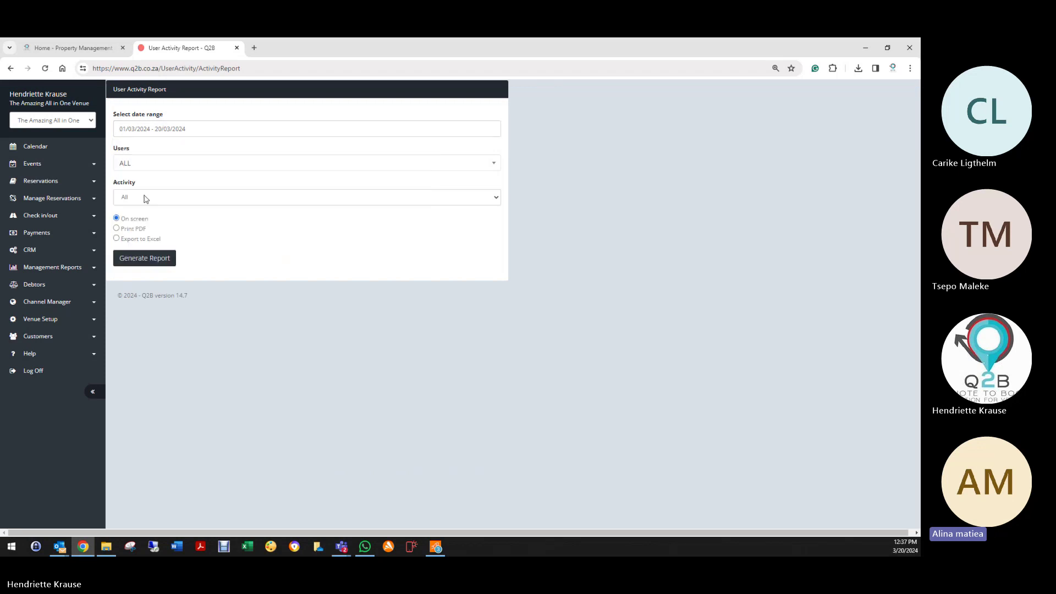
Step: Filter to the sales user and Payment activity, then generate the empty report
{"action": "left_click", "coordinate": [167, 165]}
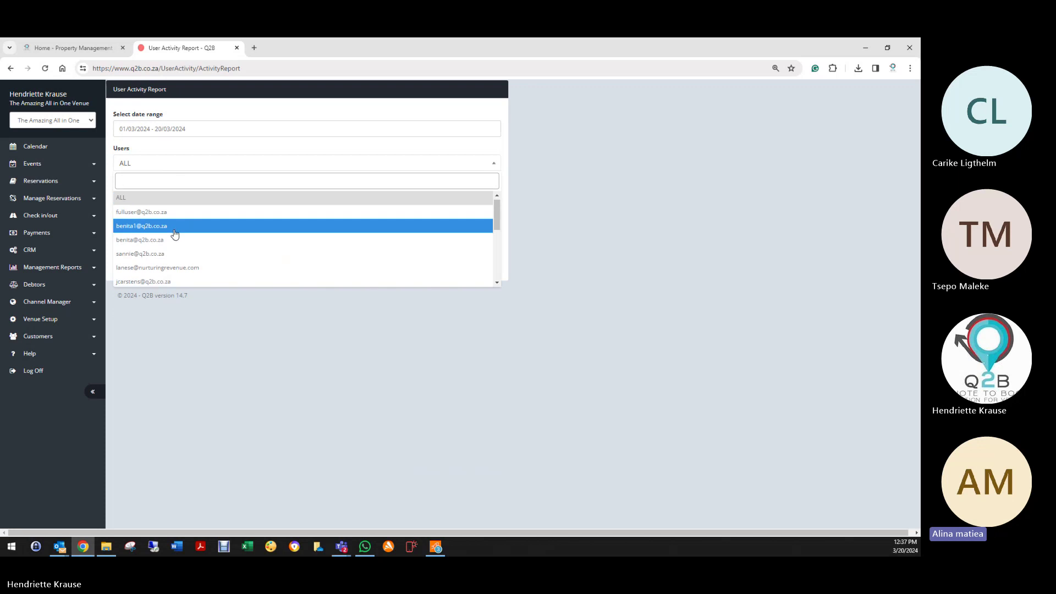
{"action": "scroll", "coordinate": [173, 231], "scroll_direction": "down", "scroll_amount": 1}
{"action": "scroll", "coordinate": [172, 236], "scroll_direction": "down", "scroll_amount": 2}
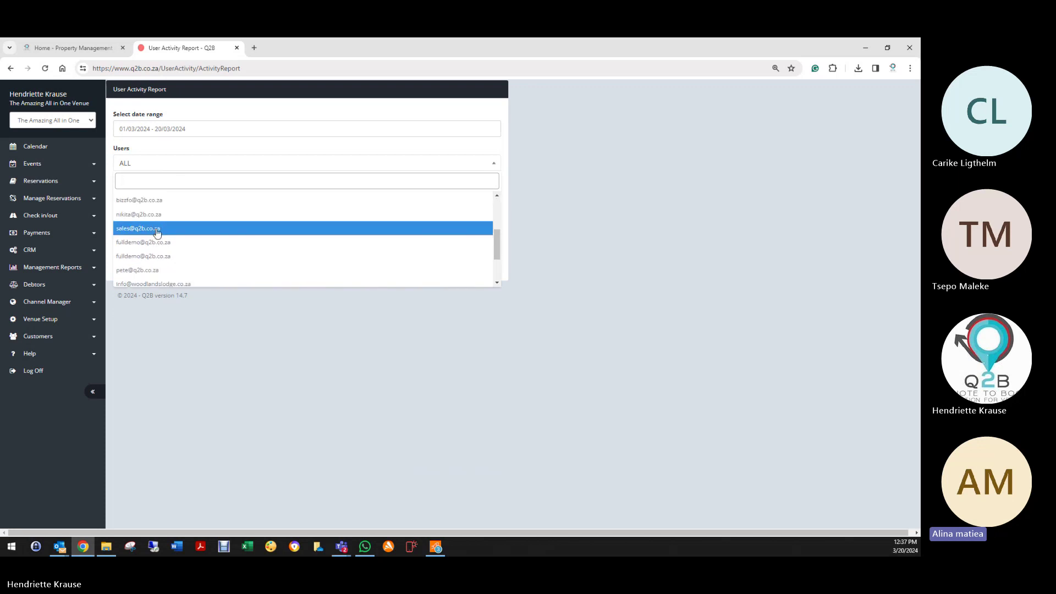
{"action": "left_click", "coordinate": [154, 233]}
{"action": "left_click", "coordinate": [131, 199]}
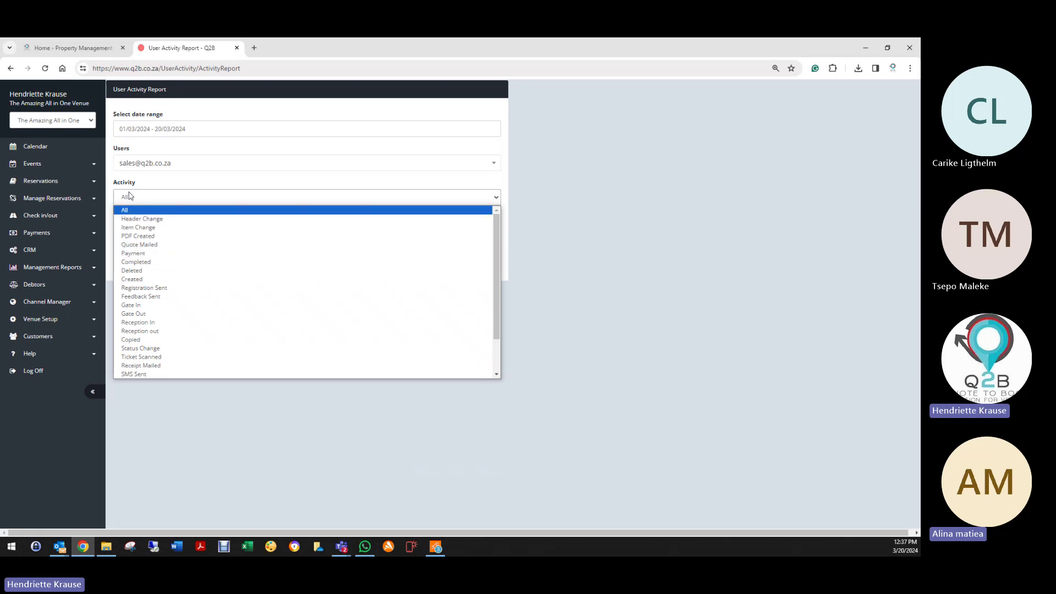
{"action": "left_click", "coordinate": [133, 253]}
{"action": "left_click", "coordinate": [144, 258]}
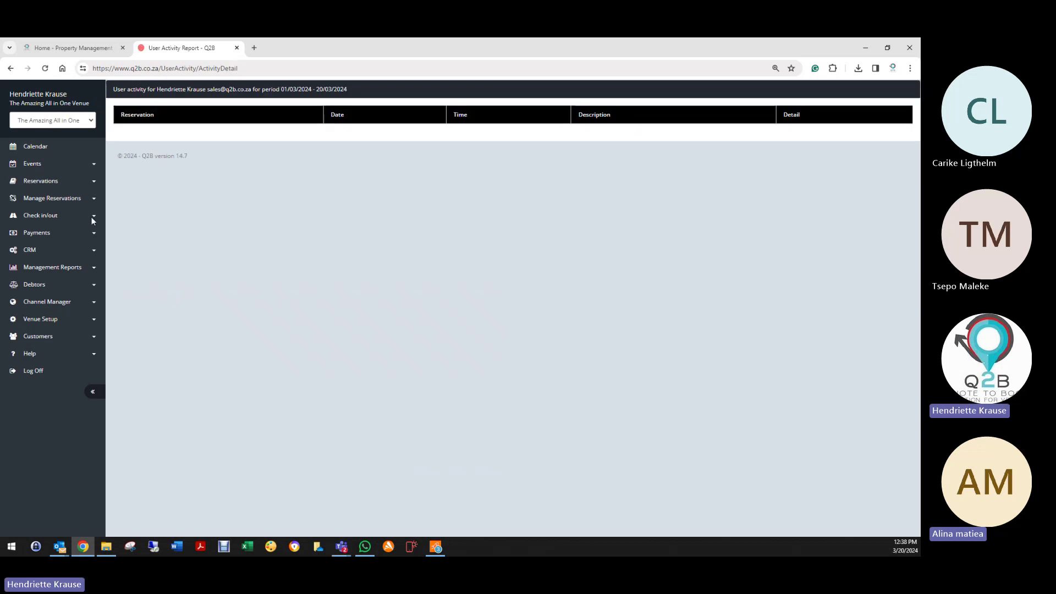
{"action": "left_click", "coordinate": [38, 320]}
Step: Reopen User Activity and apply the range 01/03/2024–20/03/2024
{"action": "left_click", "coordinate": [38, 268]}
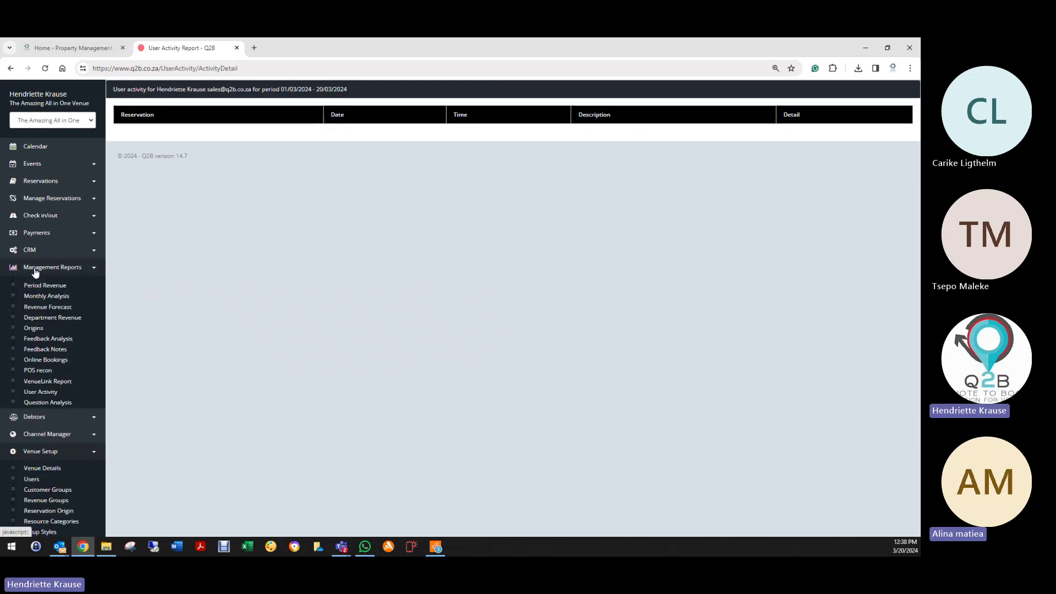
{"action": "left_click", "coordinate": [40, 394]}
{"action": "left_click", "coordinate": [137, 129]}
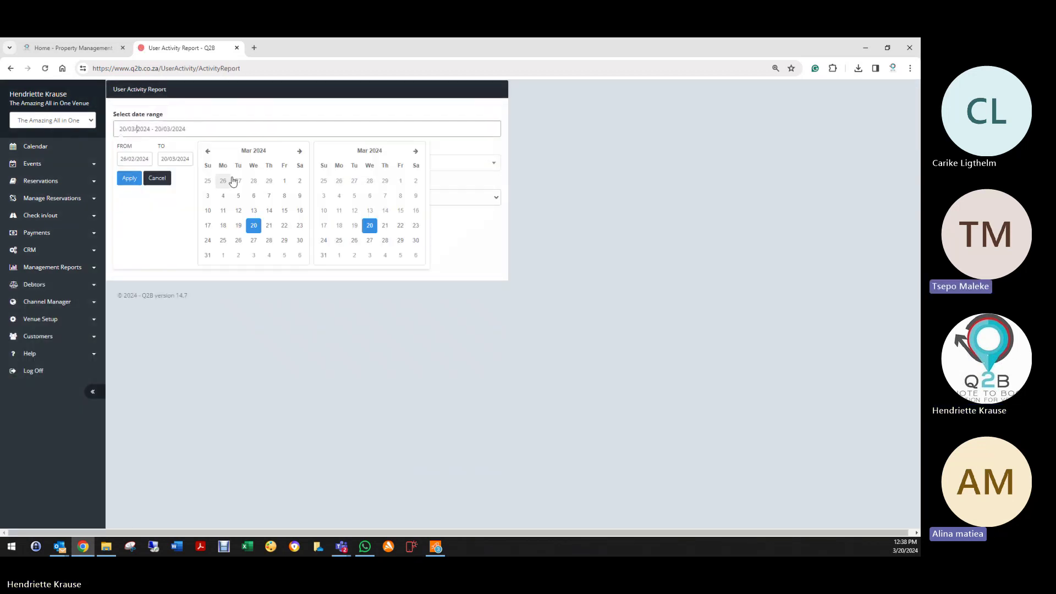
{"action": "left_click", "coordinate": [284, 181]}
{"action": "left_click", "coordinate": [370, 226]}
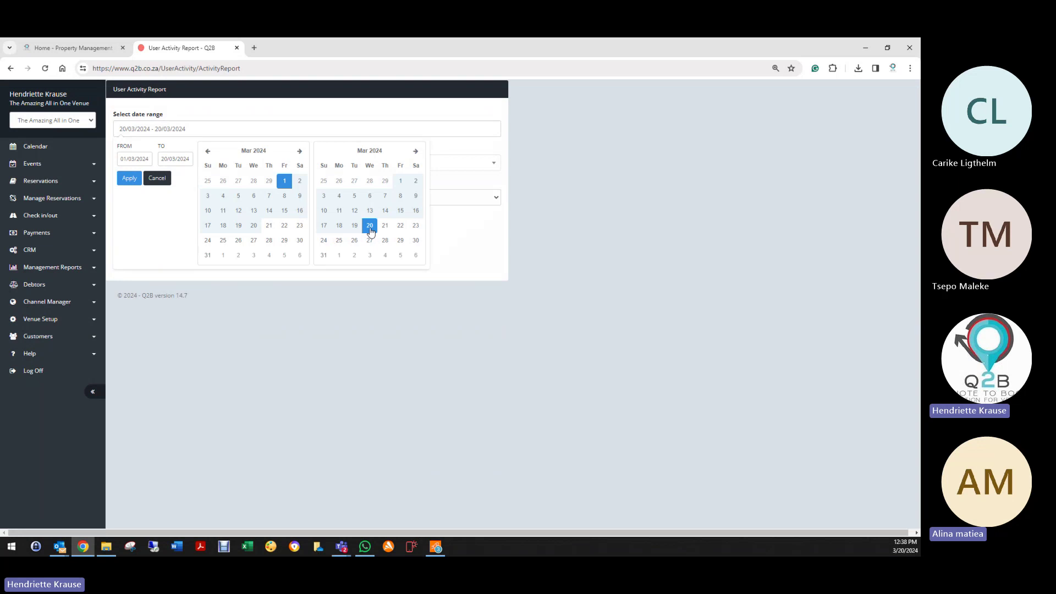
{"action": "left_click", "coordinate": [129, 178]}
Step: Keep Users as ALL, generate the report, and review its Quote Mailed and Item Change entries
{"action": "left_click", "coordinate": [131, 165]}
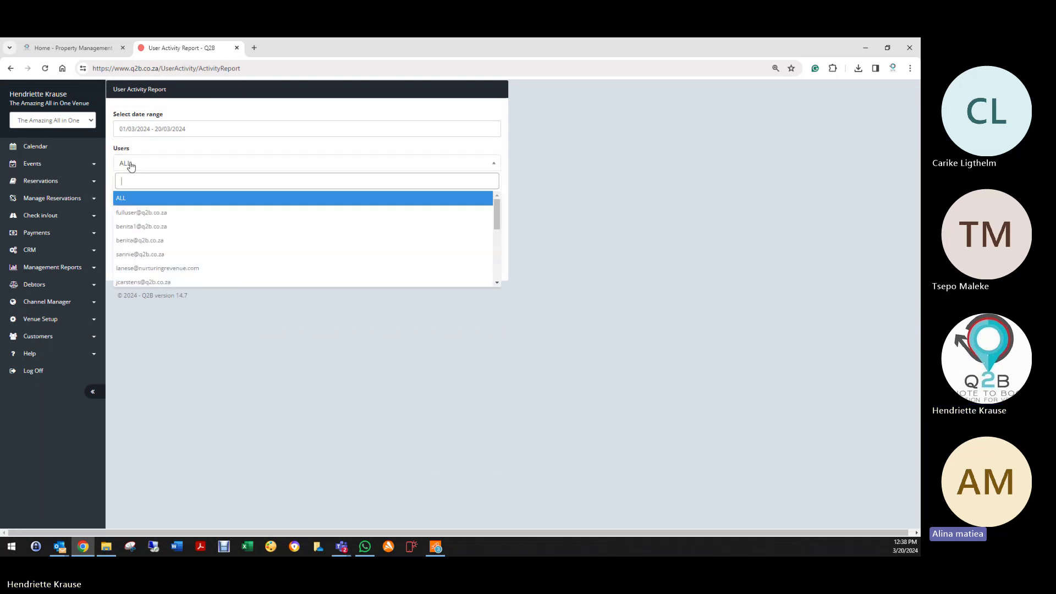
{"action": "left_click", "coordinate": [137, 199]}
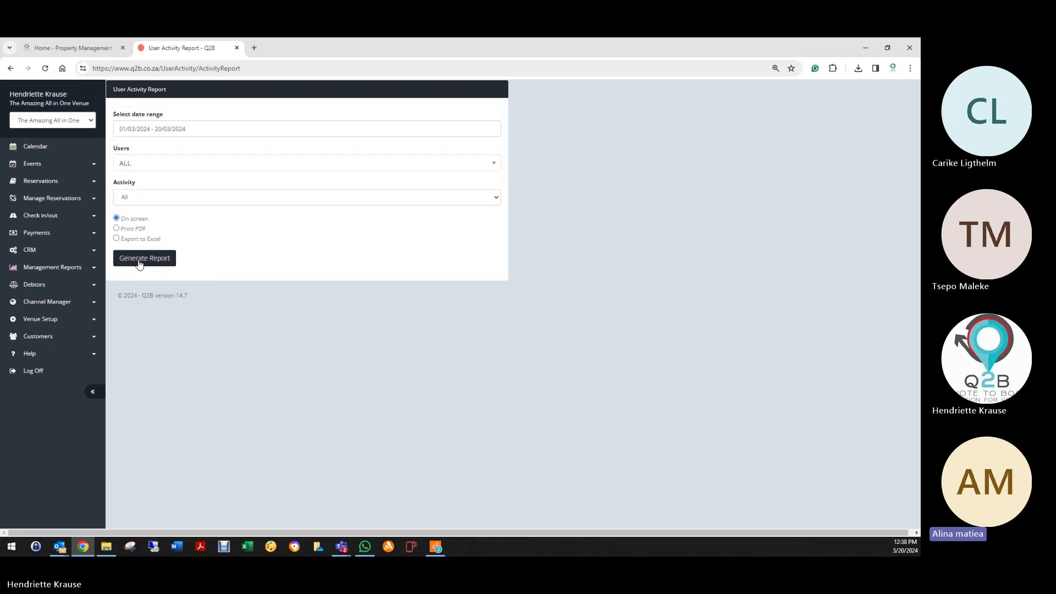
{"action": "left_click", "coordinate": [140, 263]}
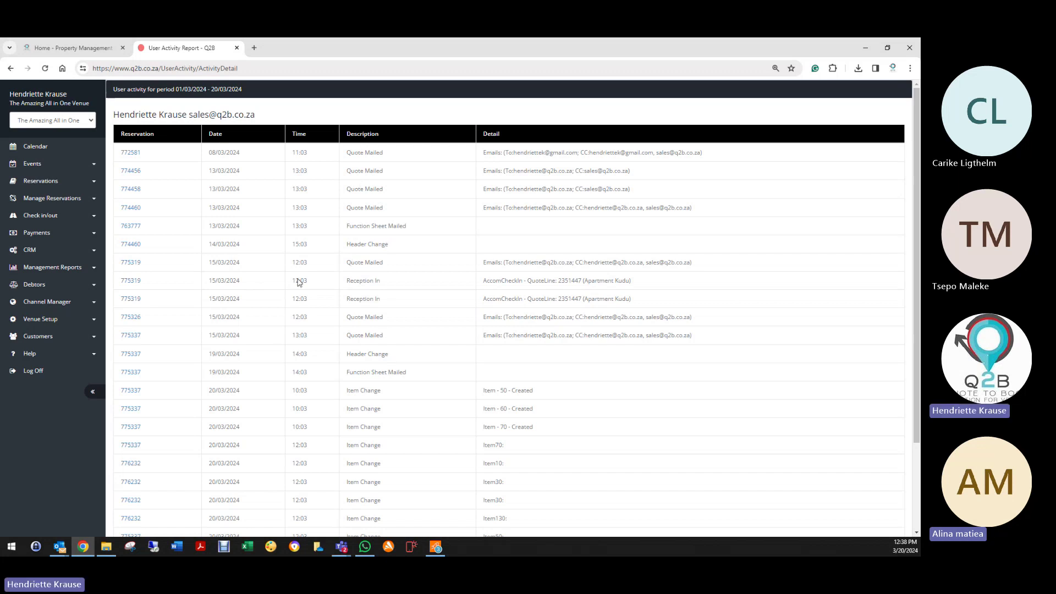
{"action": "scroll", "coordinate": [353, 275], "scroll_direction": "down", "scroll_amount": 3}
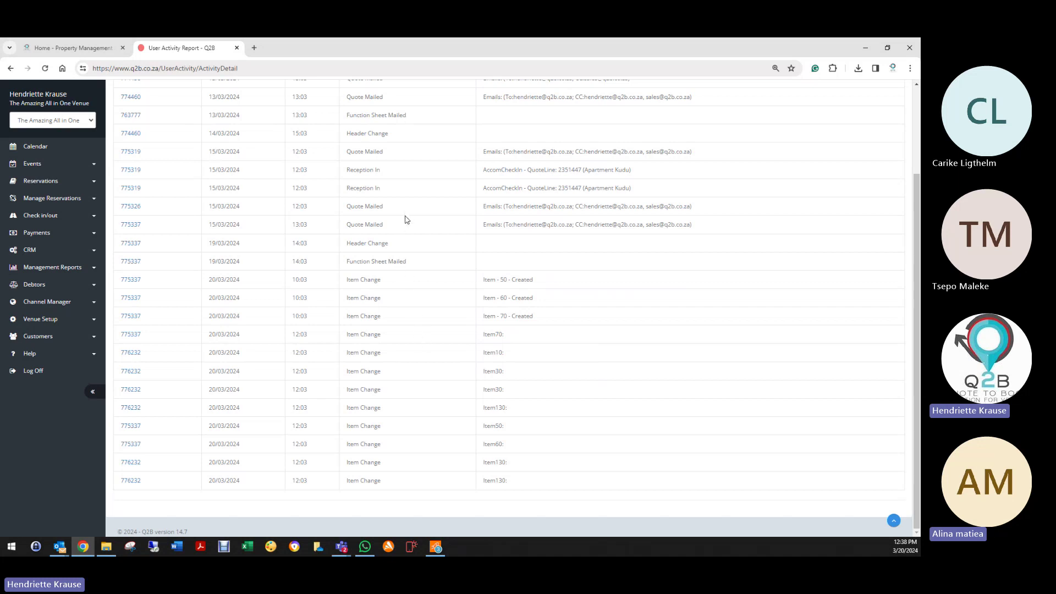
{"action": "scroll", "coordinate": [406, 219], "scroll_direction": "up", "scroll_amount": 2}
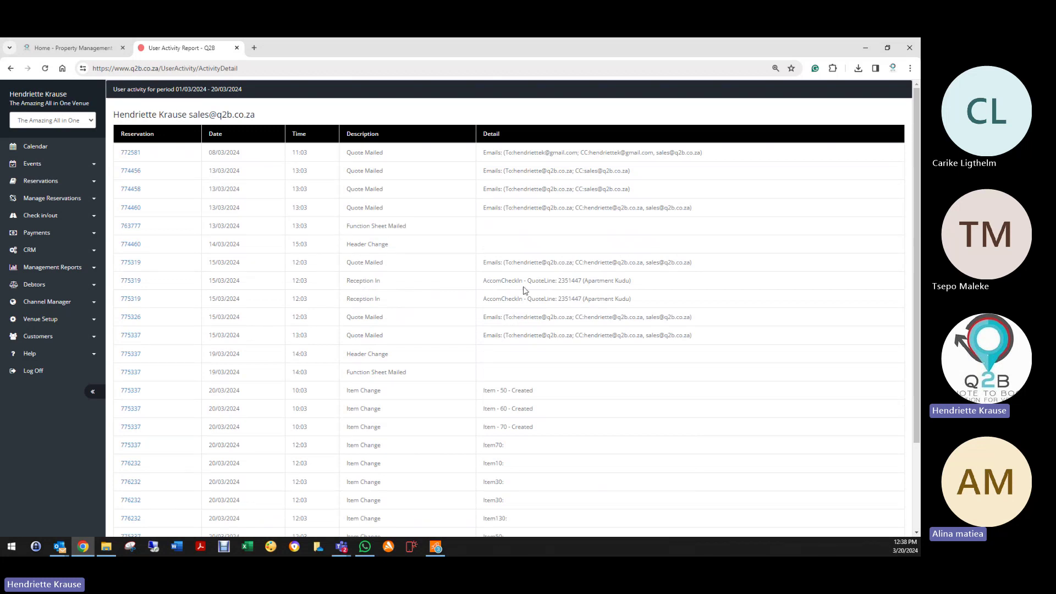
{"action": "scroll", "coordinate": [553, 382], "scroll_direction": "down", "scroll_amount": 2}
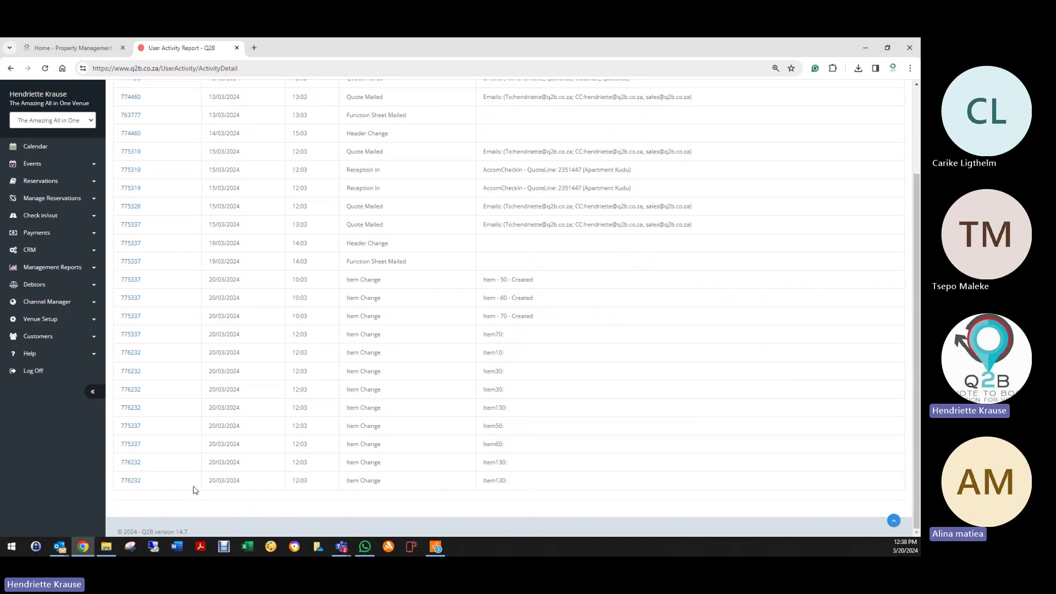
{"action": "scroll", "coordinate": [110, 479], "scroll_direction": "up", "scroll_amount": 3}
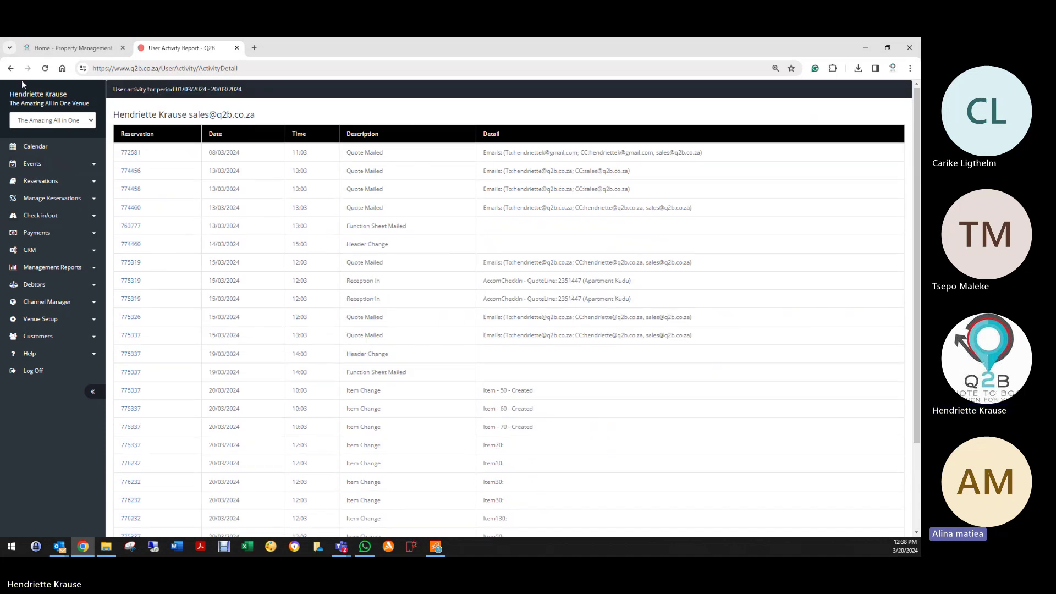
{"action": "left_click", "coordinate": [44, 268]}
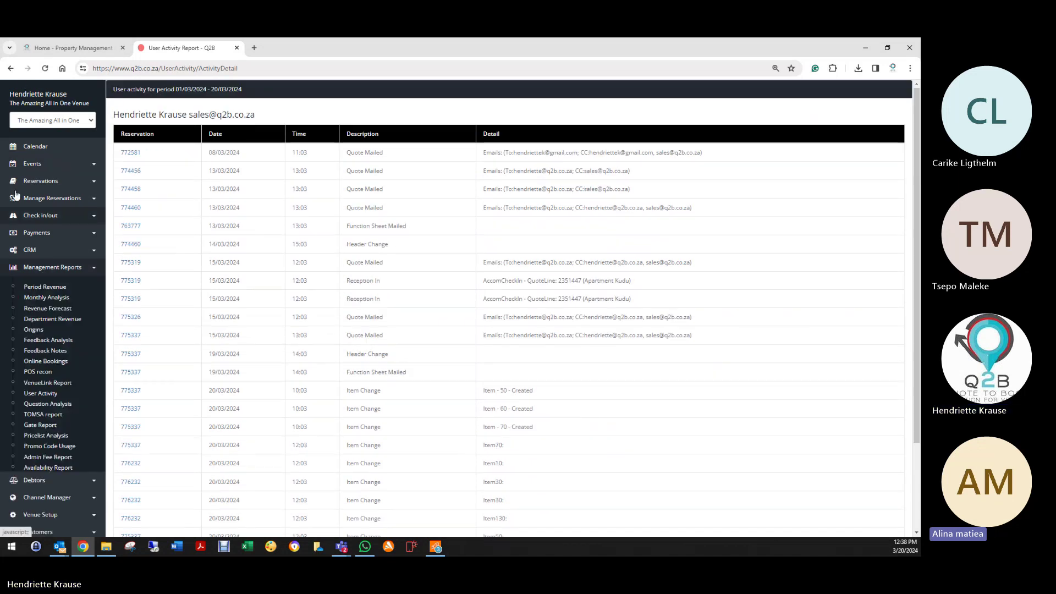
Step: Go back to the filter form and rerun the report for Quote Mailed activity only
{"action": "left_click", "coordinate": [10, 69]}
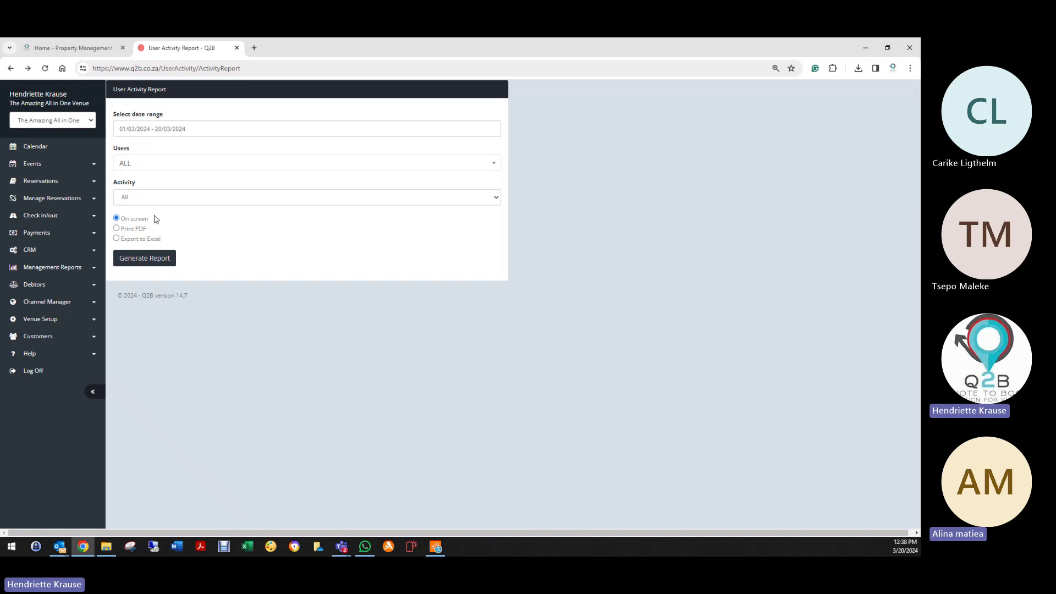
{"action": "left_click", "coordinate": [147, 199]}
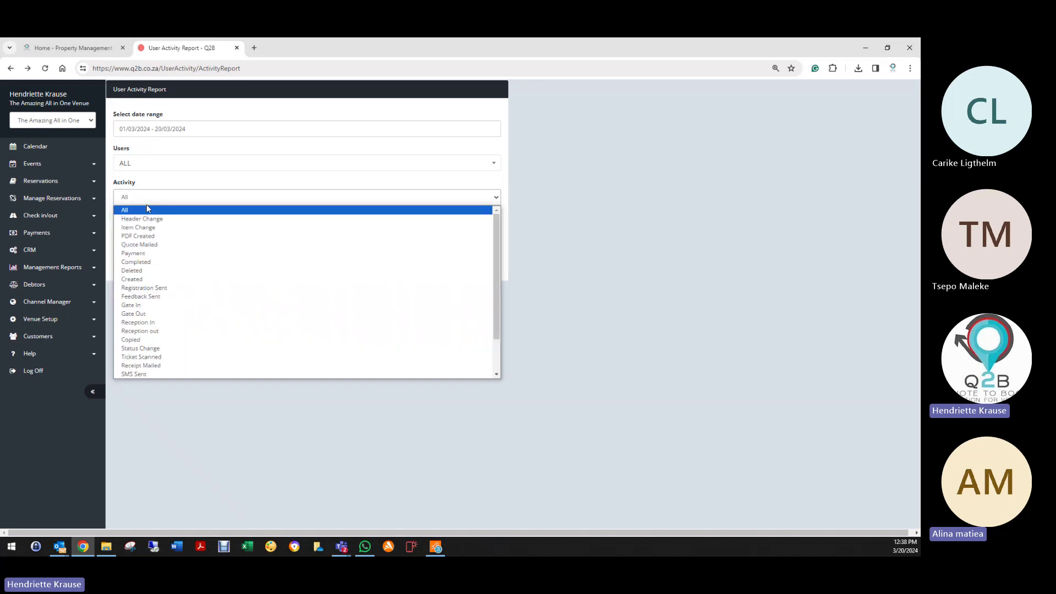
{"action": "left_click", "coordinate": [146, 246]}
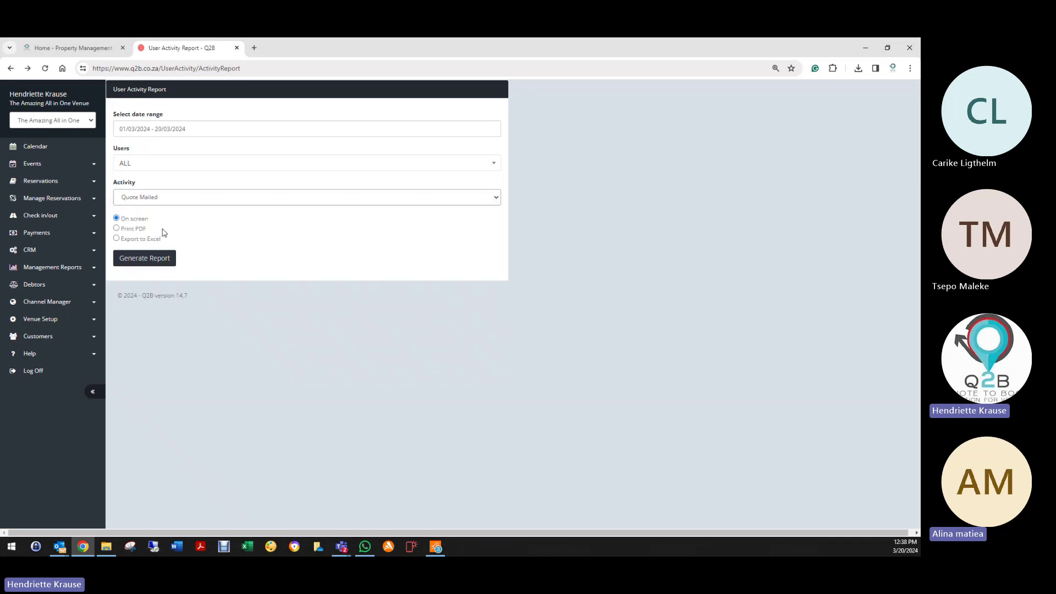
{"action": "left_click", "coordinate": [158, 260]}
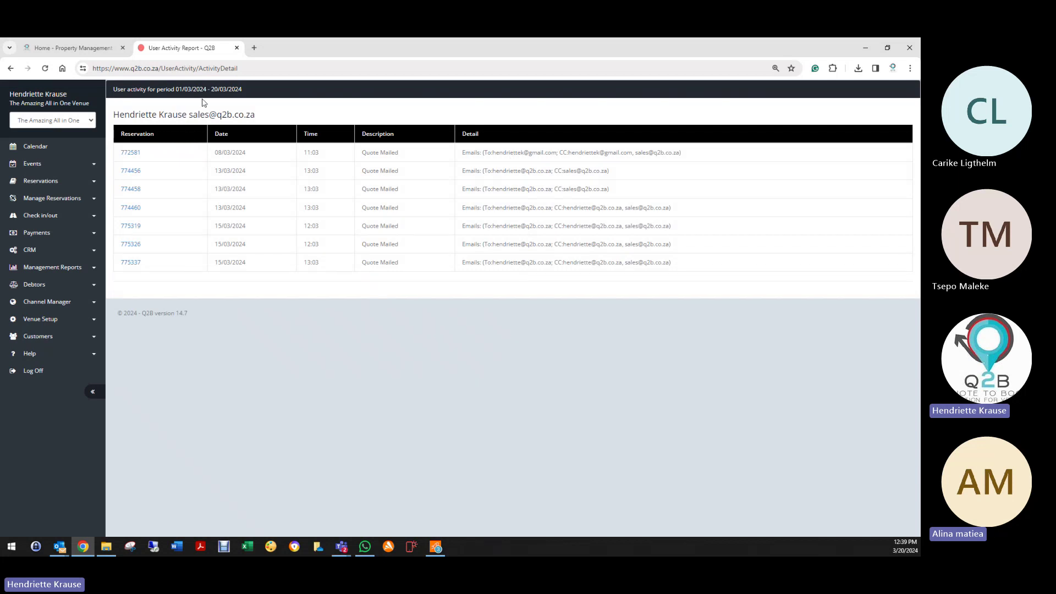
{"action": "left_click_drag", "start_coordinate": [190, 117], "coordinate": [281, 116]}
{"action": "left_click", "coordinate": [38, 270]}
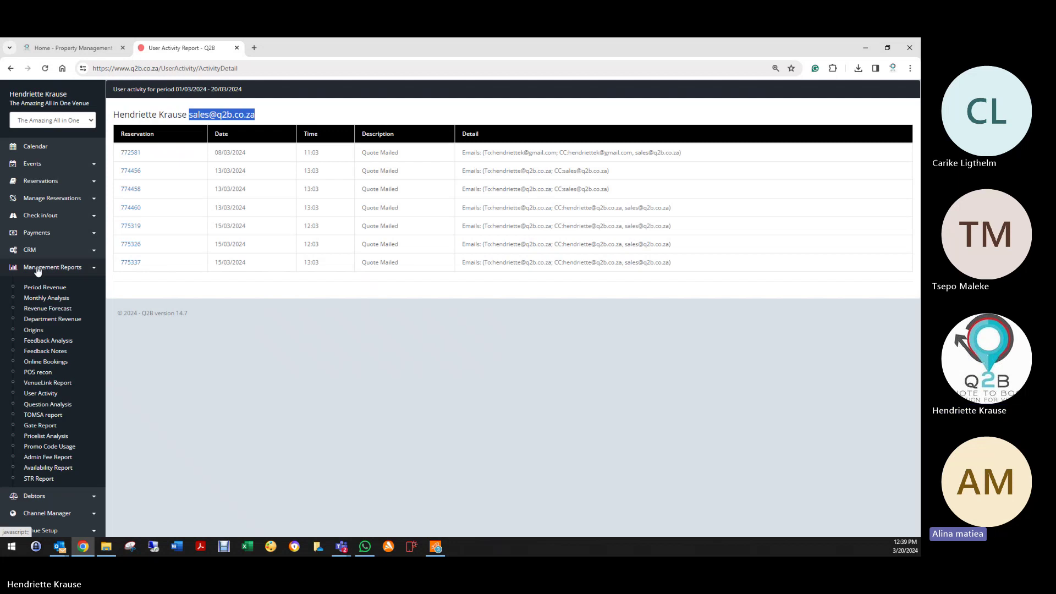
Step: Rerun User Activity for Split activity over 1–20 March 2024, which lists no entries
{"action": "left_click", "coordinate": [48, 394]}
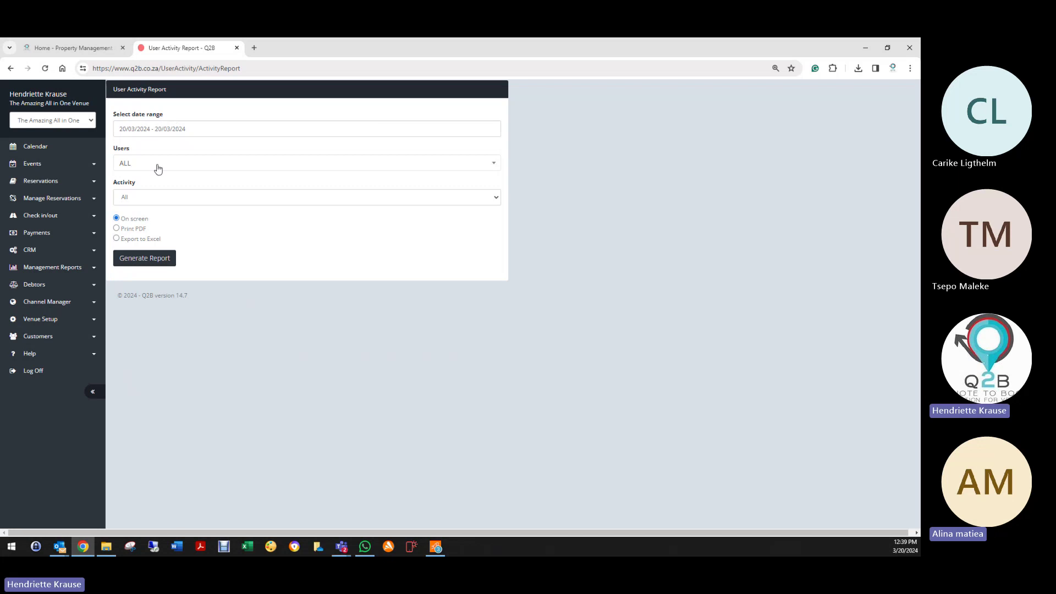
{"action": "left_click", "coordinate": [153, 198]}
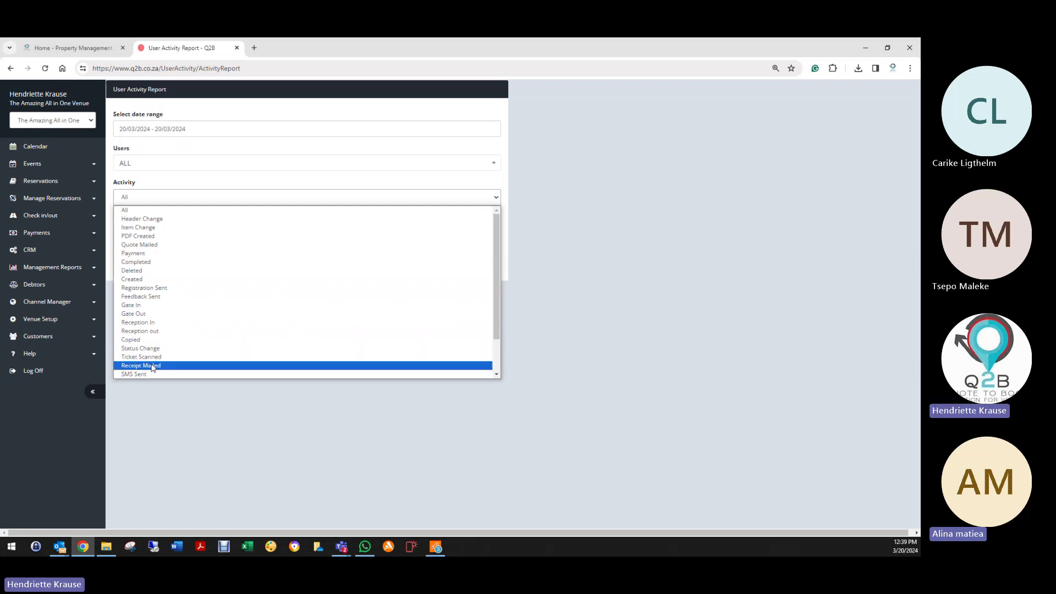
{"action": "scroll", "coordinate": [153, 363], "scroll_direction": "down", "scroll_amount": 2}
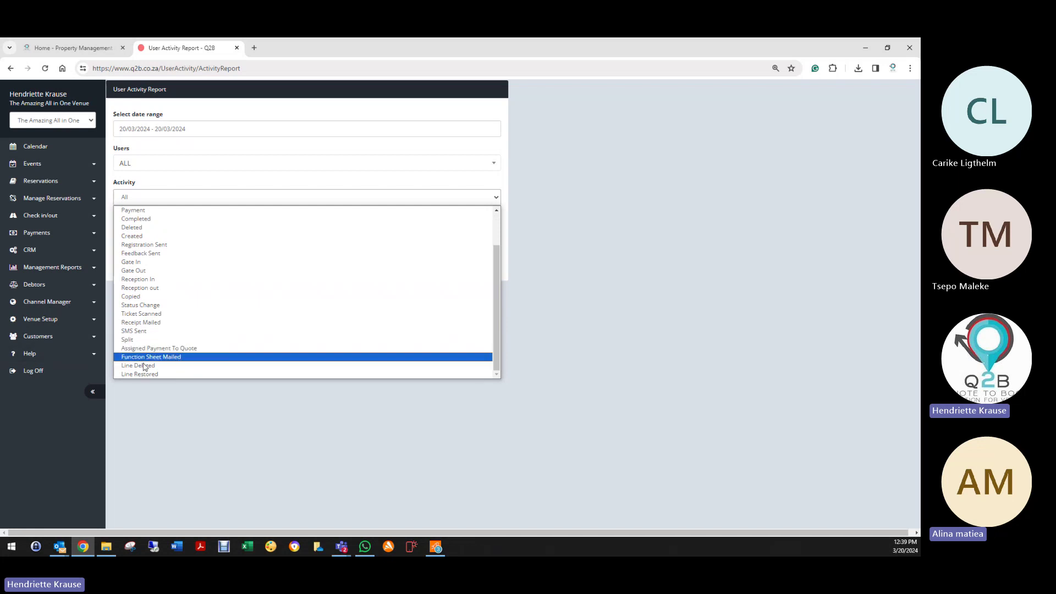
{"action": "left_click", "coordinate": [144, 340]}
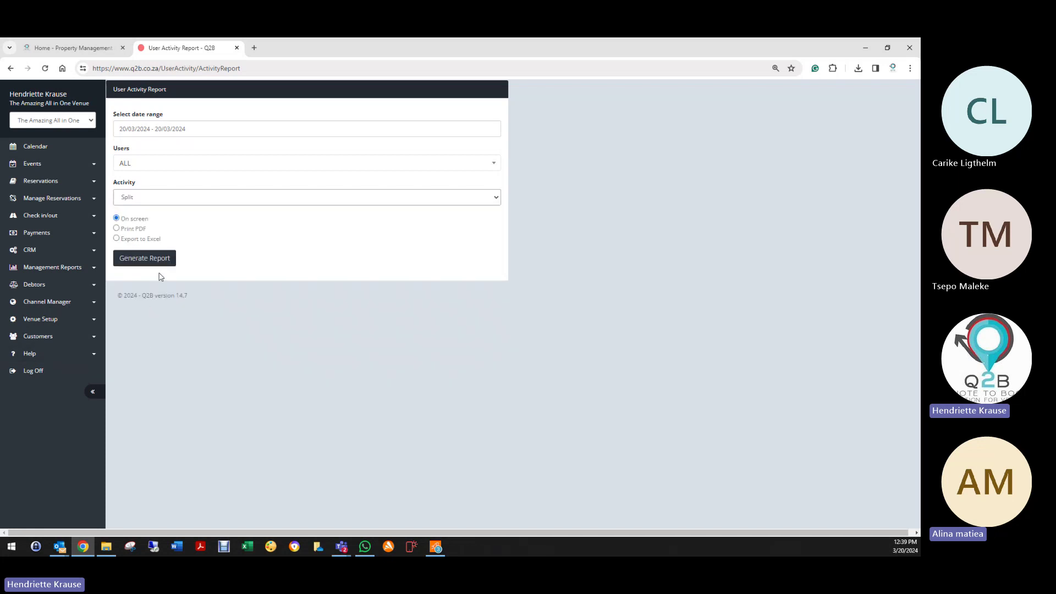
{"action": "left_click", "coordinate": [183, 125]}
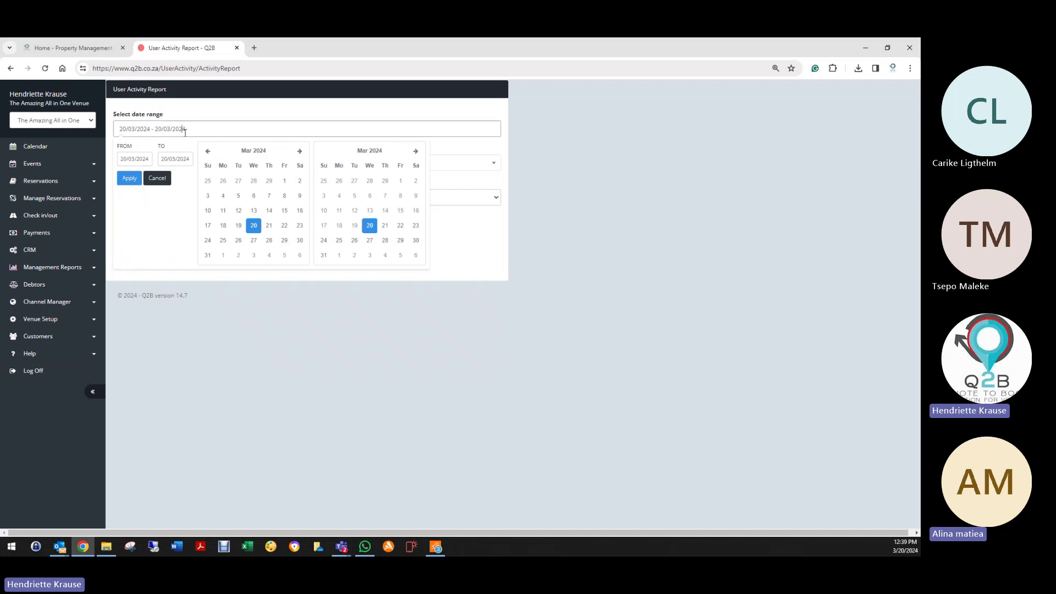
{"action": "left_click", "coordinate": [284, 181]}
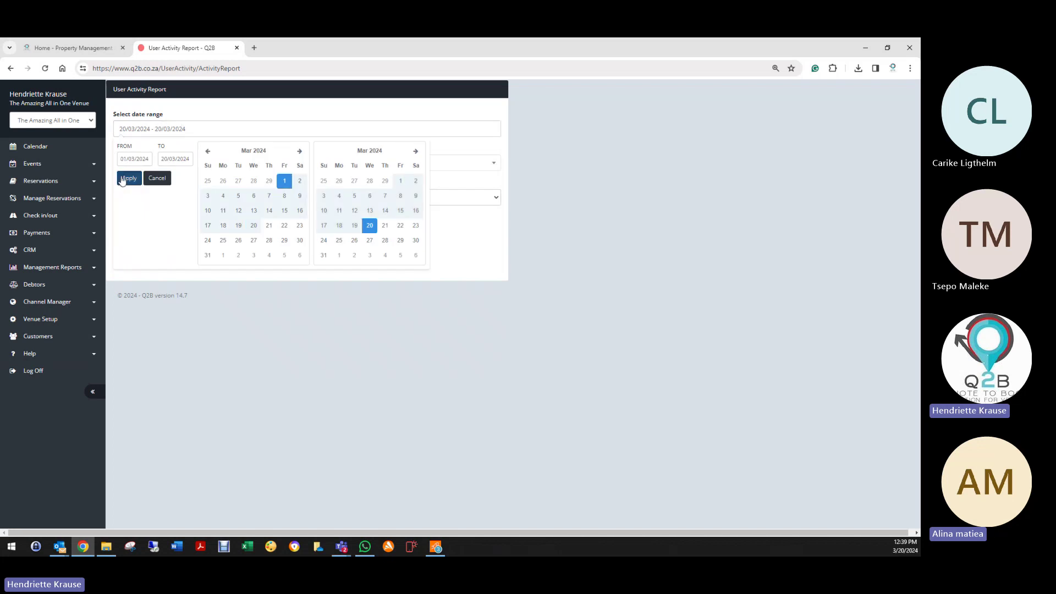
{"action": "left_click", "coordinate": [129, 178]}
{"action": "left_click", "coordinate": [147, 260]}
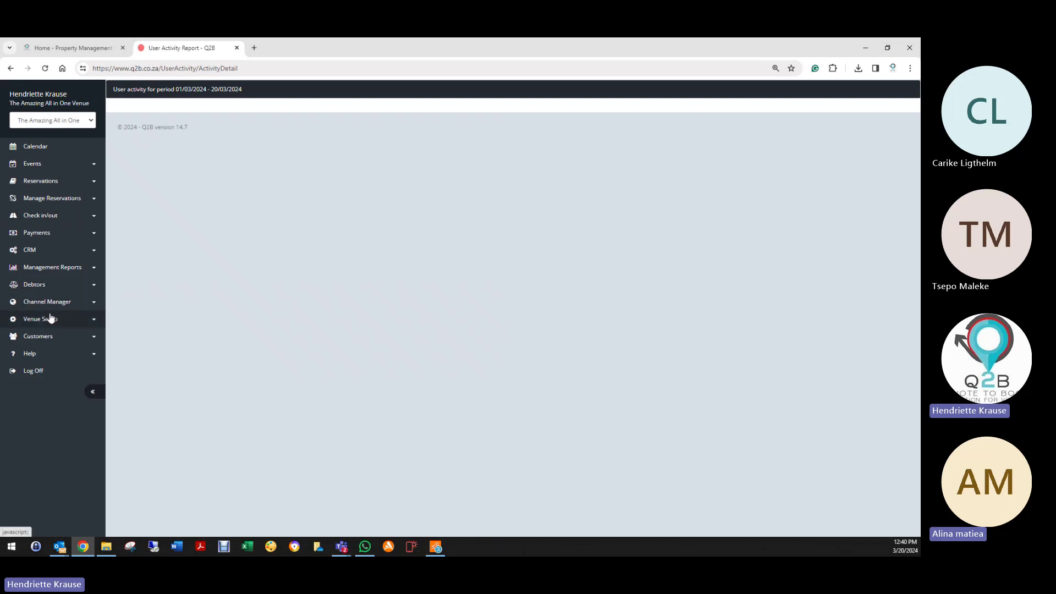
Step: Run Question Analysis on the breakfast add-on and 'Select your Breakfast' questions
{"action": "left_click", "coordinate": [38, 268]}
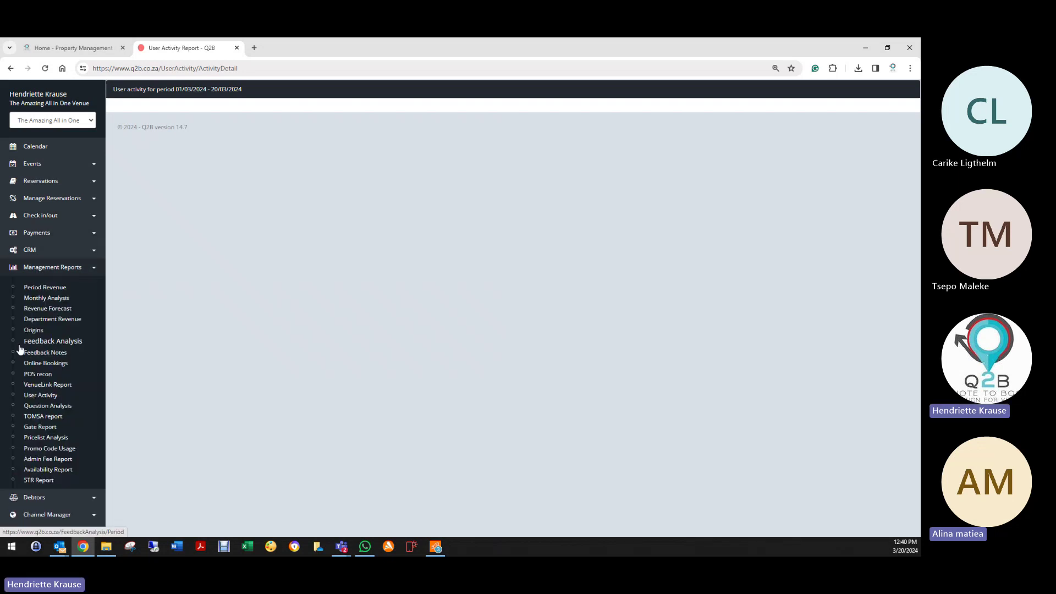
{"action": "left_click", "coordinate": [39, 410]}
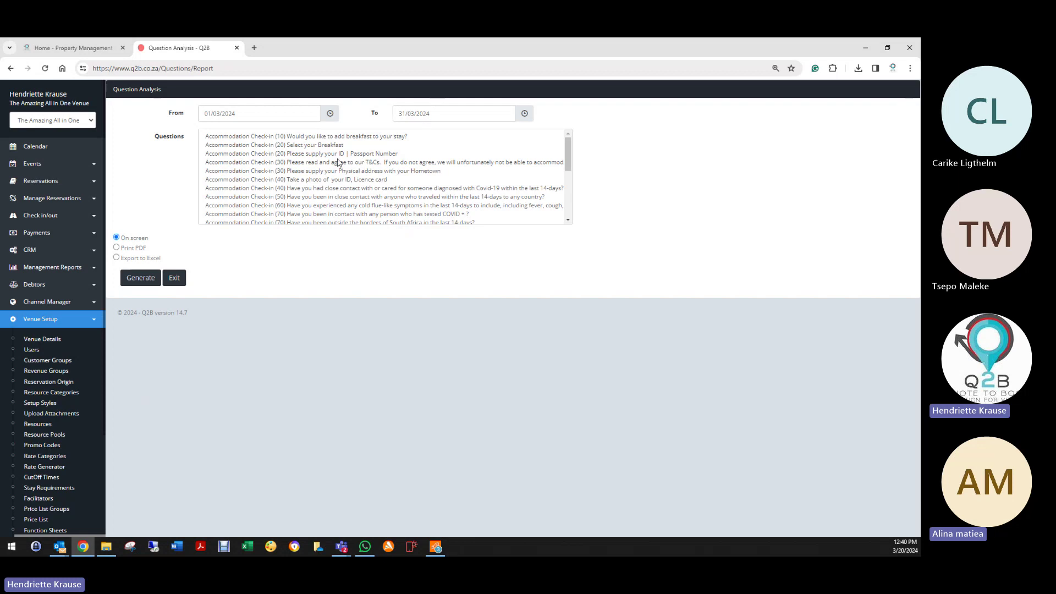
{"action": "left_click", "coordinate": [315, 137]}
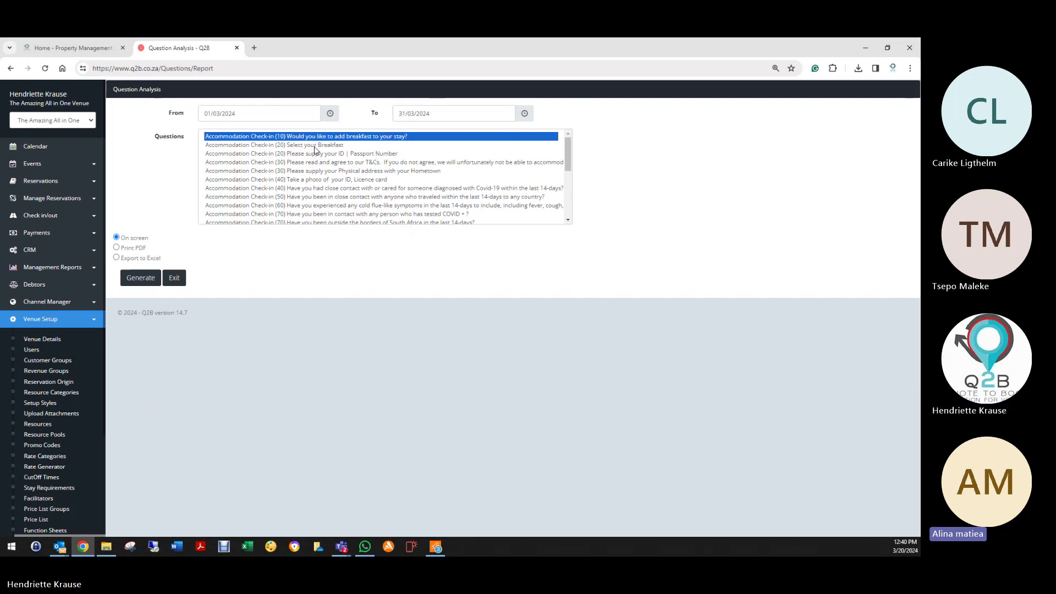
{"action": "left_click", "coordinate": [313, 146], "text": "ctrl"}
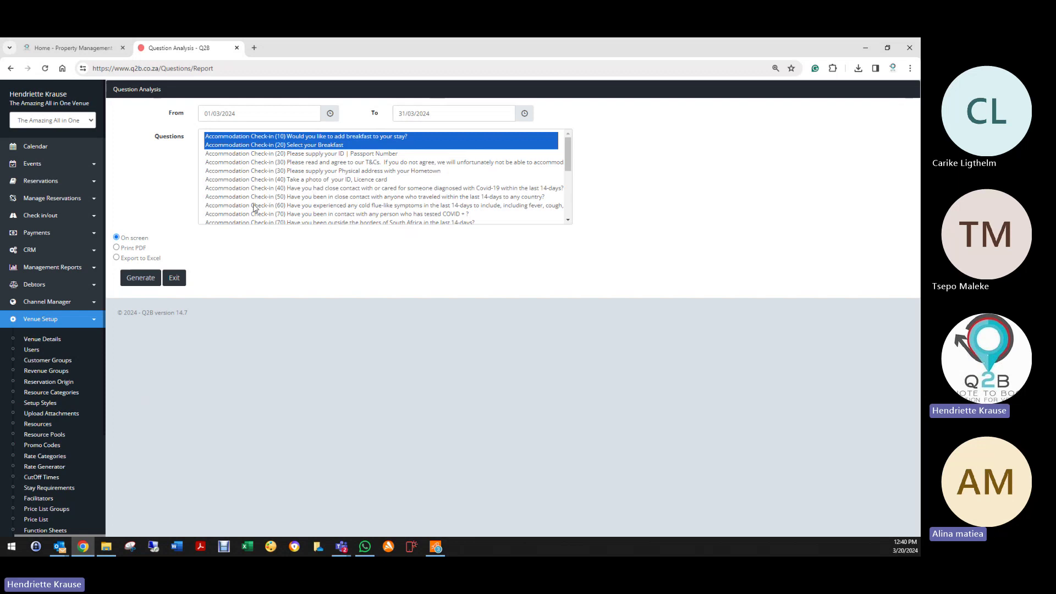
{"action": "left_click", "coordinate": [147, 277]}
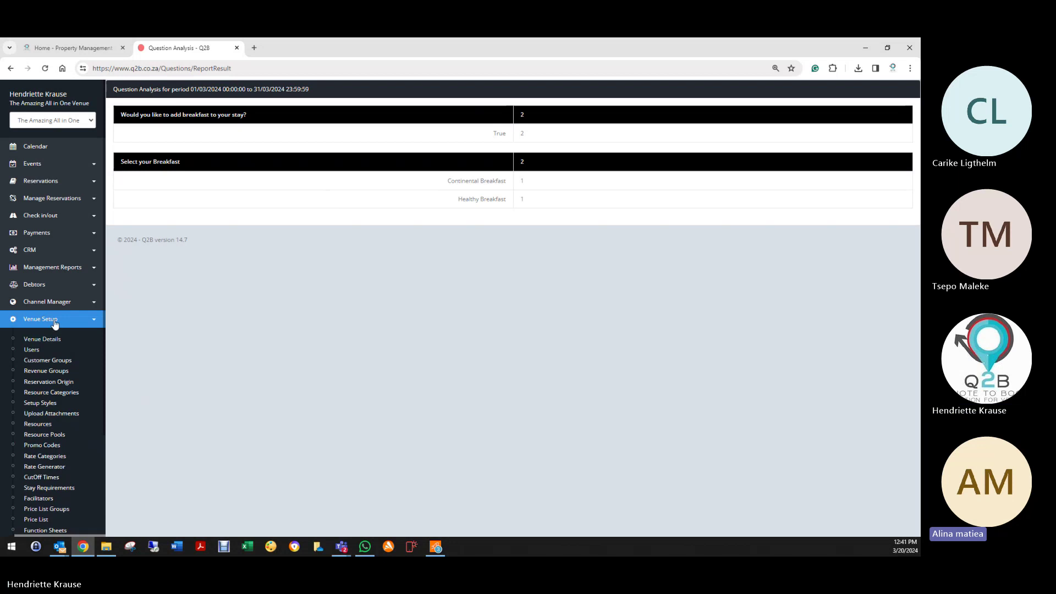
{"action": "left_click", "coordinate": [52, 267]}
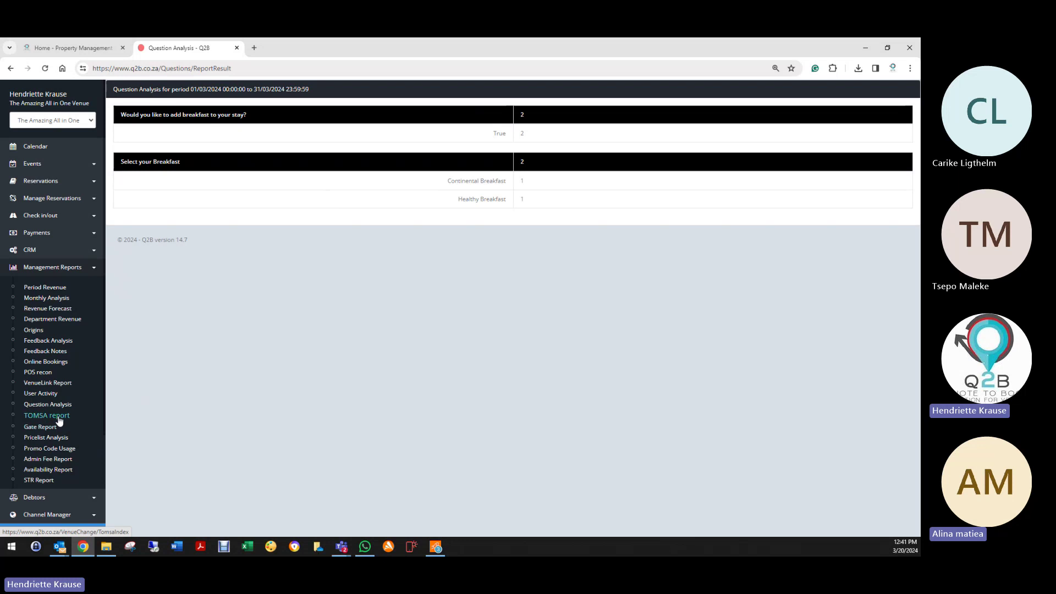
Step: Display the Gate Report from 13/03/2024 to 20/03/2024, with all in/out counts at 0
{"action": "left_click", "coordinate": [47, 436]}
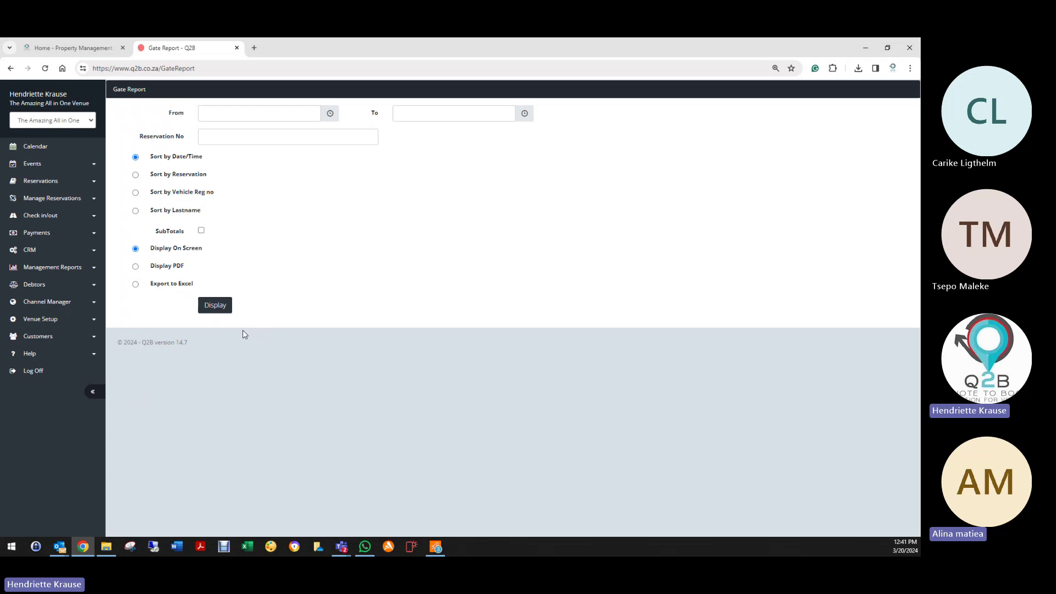
{"action": "left_click", "coordinate": [248, 110]}
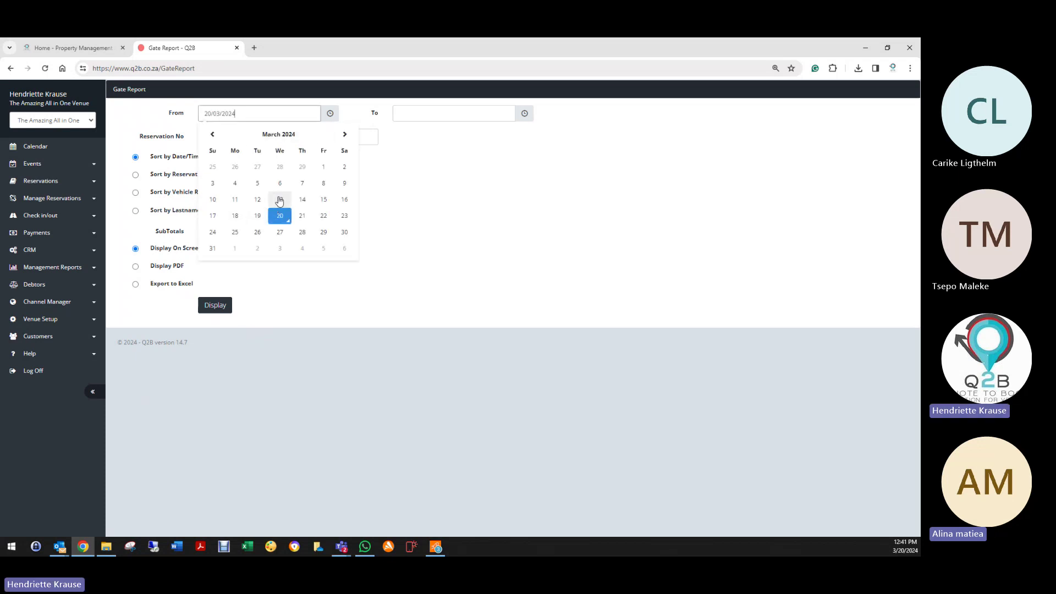
{"action": "left_click", "coordinate": [279, 200]}
{"action": "left_click", "coordinate": [397, 113]}
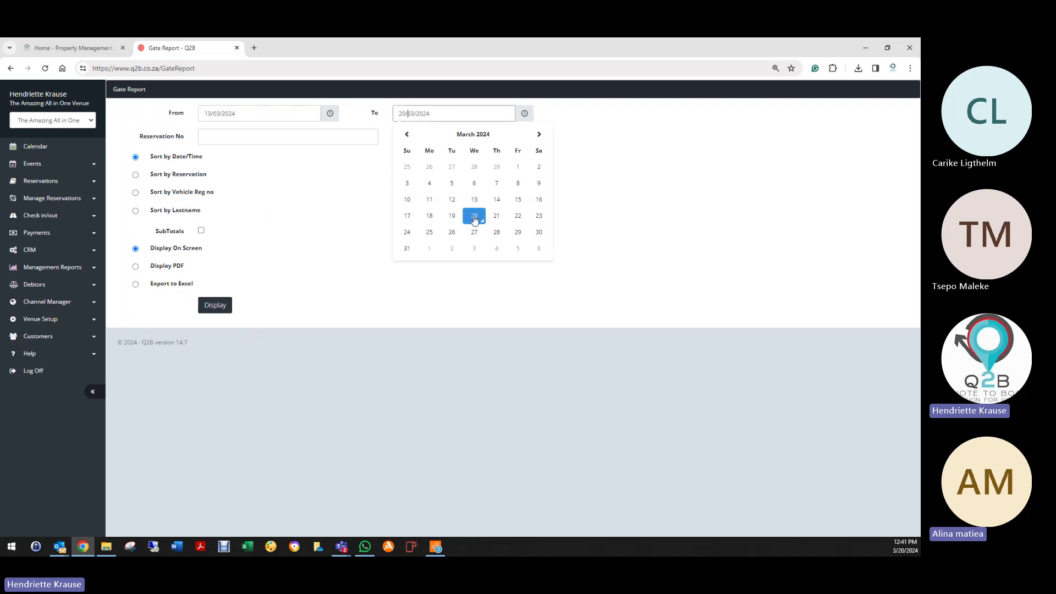
{"action": "left_click", "coordinate": [474, 218]}
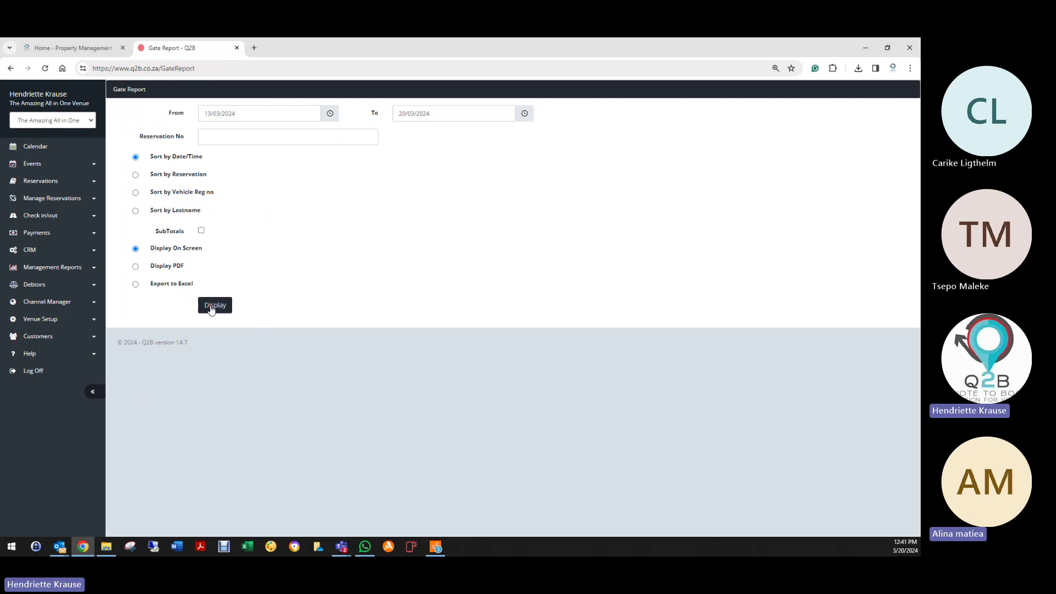
{"action": "left_click", "coordinate": [211, 309]}
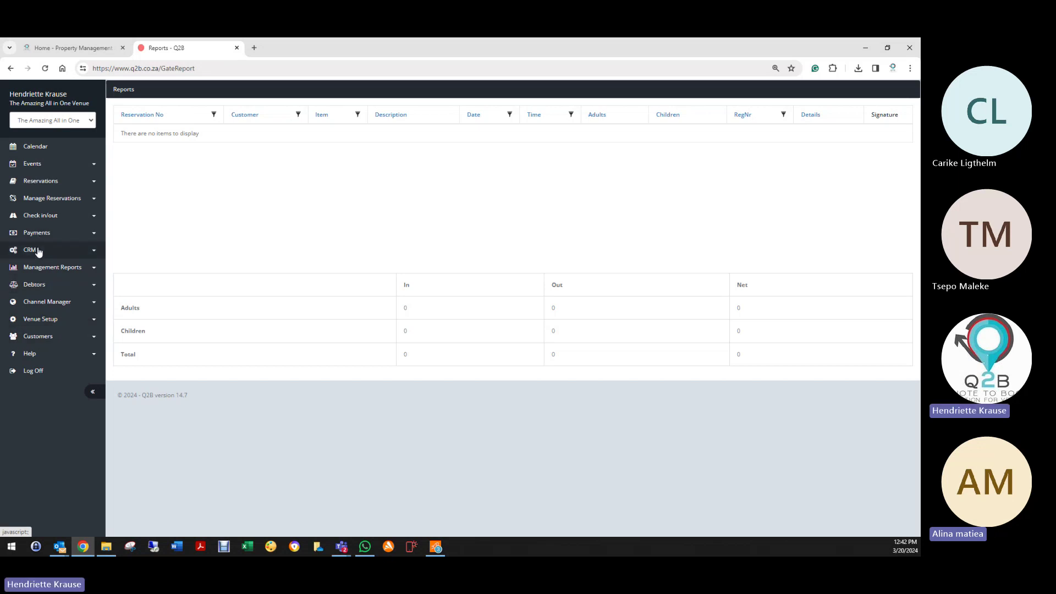
{"action": "left_click", "coordinate": [41, 268]}
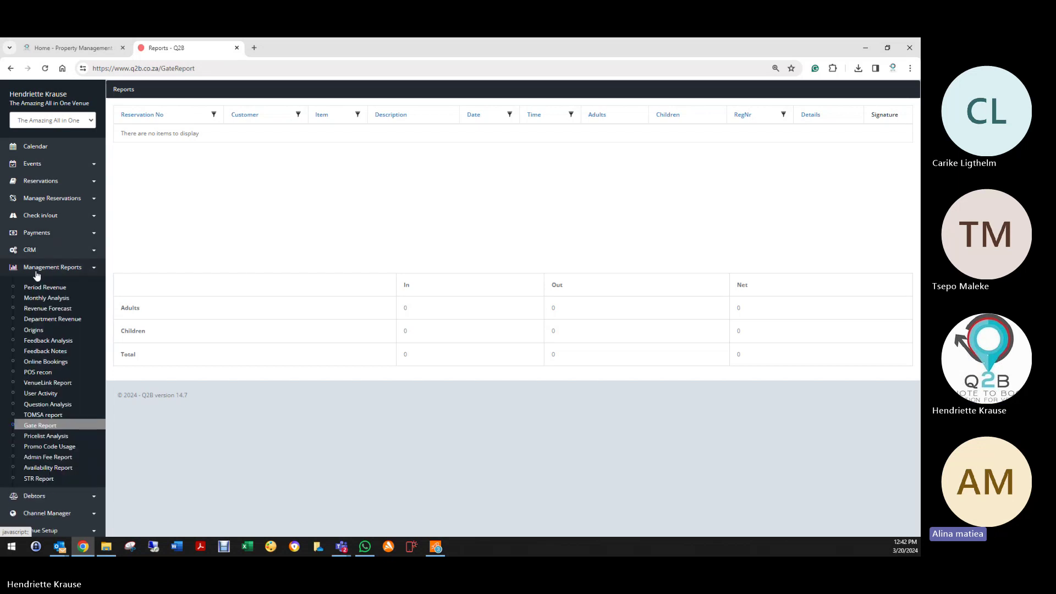
Step: Display Pricelist Analysis for 01/03/2024–20/03/2024 and mark the picnic basket's Food line
{"action": "left_click", "coordinate": [44, 437]}
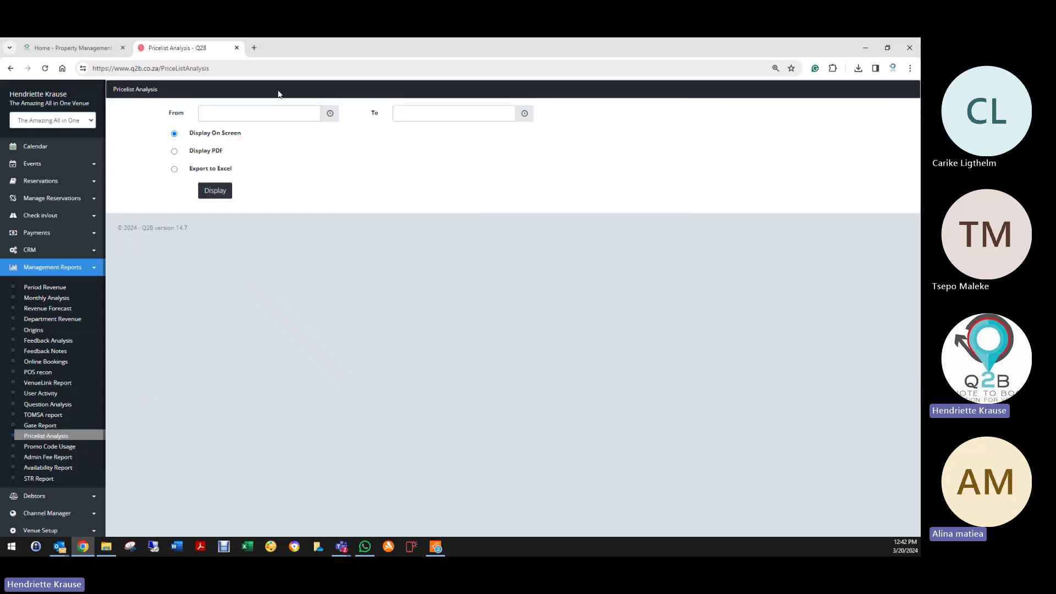
{"action": "left_click", "coordinate": [261, 111]}
{"action": "left_click", "coordinate": [329, 171]}
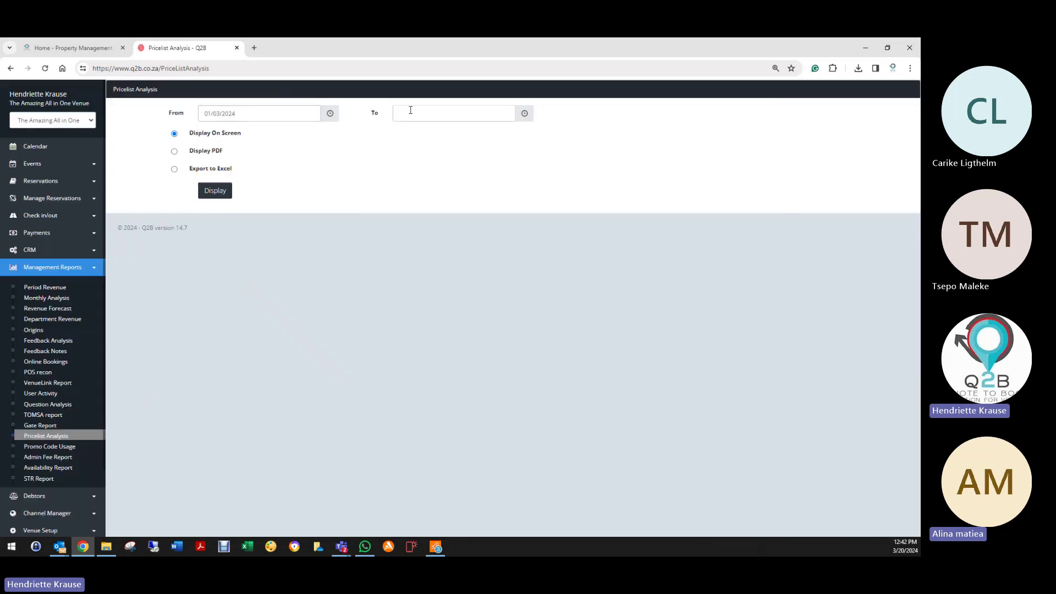
{"action": "left_click", "coordinate": [408, 110]}
{"action": "left_click", "coordinate": [476, 223]}
{"action": "left_click", "coordinate": [222, 191]}
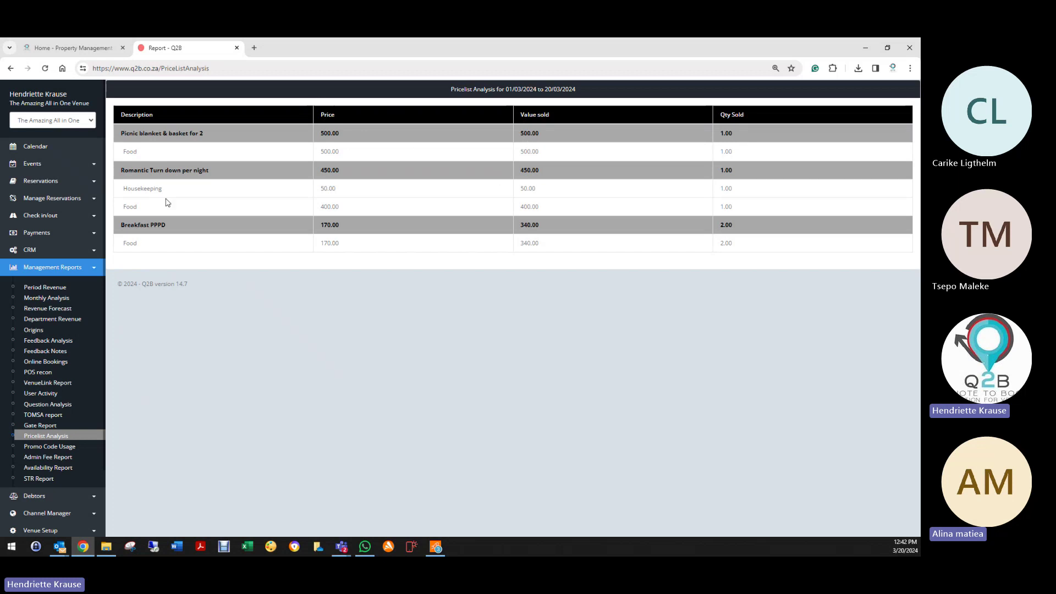
{"action": "double_click", "coordinate": [124, 150]}
Step: Open Promo Code Usage and apply the range 01/01/2024–20/03/2024
{"action": "left_click", "coordinate": [68, 461]}
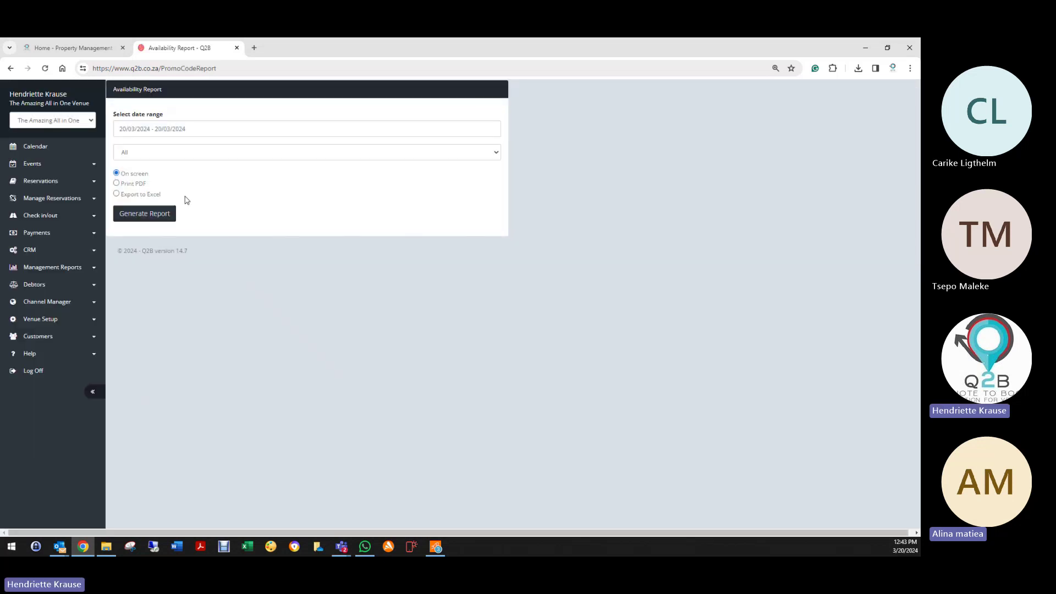
{"action": "left_click", "coordinate": [152, 126]}
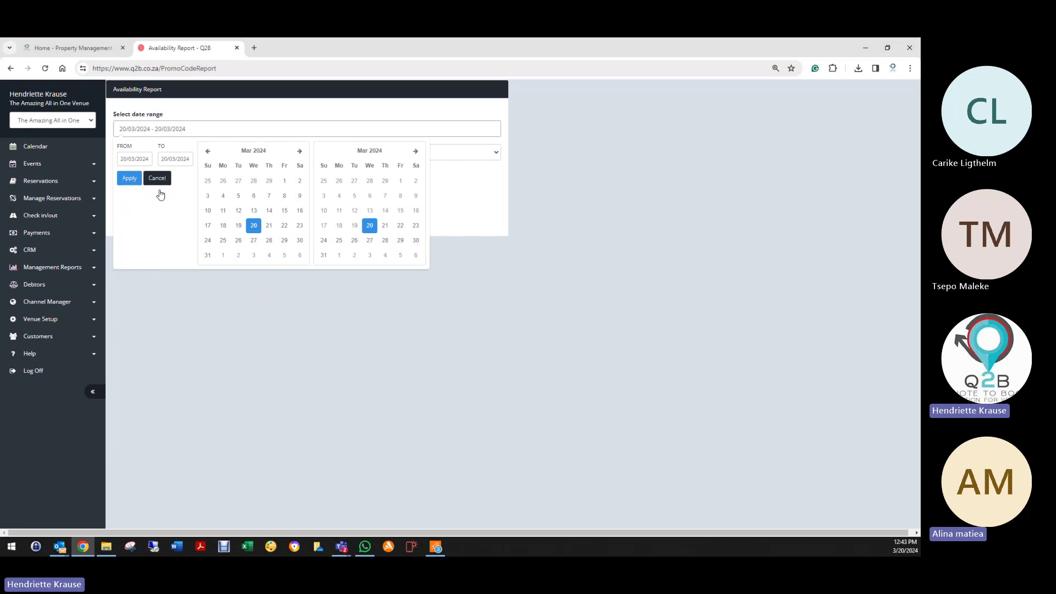
{"action": "left_click", "coordinate": [288, 181]}
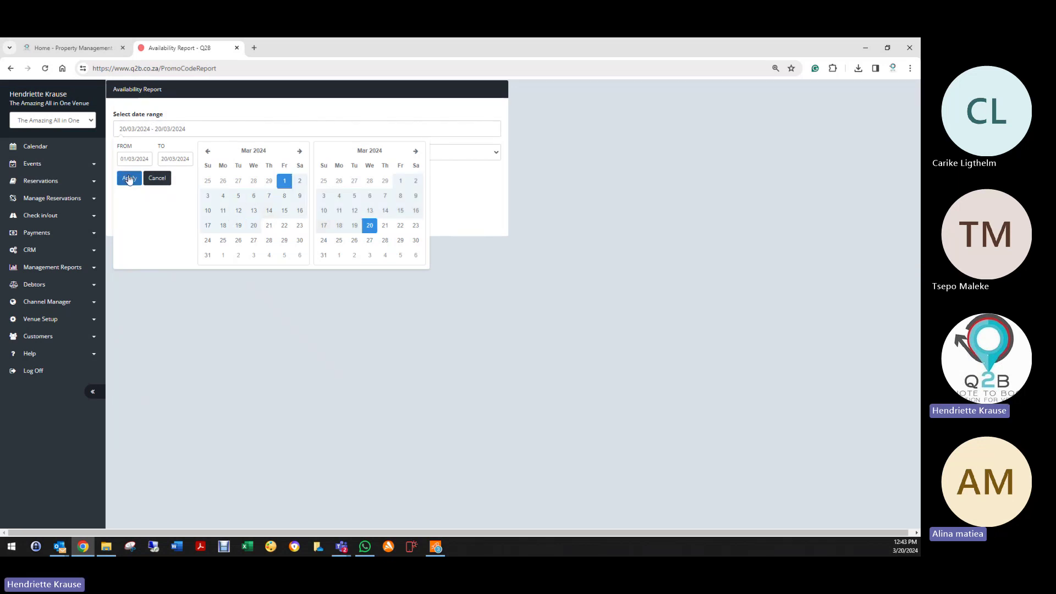
{"action": "left_click", "coordinate": [208, 151]}
{"action": "left_click", "coordinate": [208, 150]}
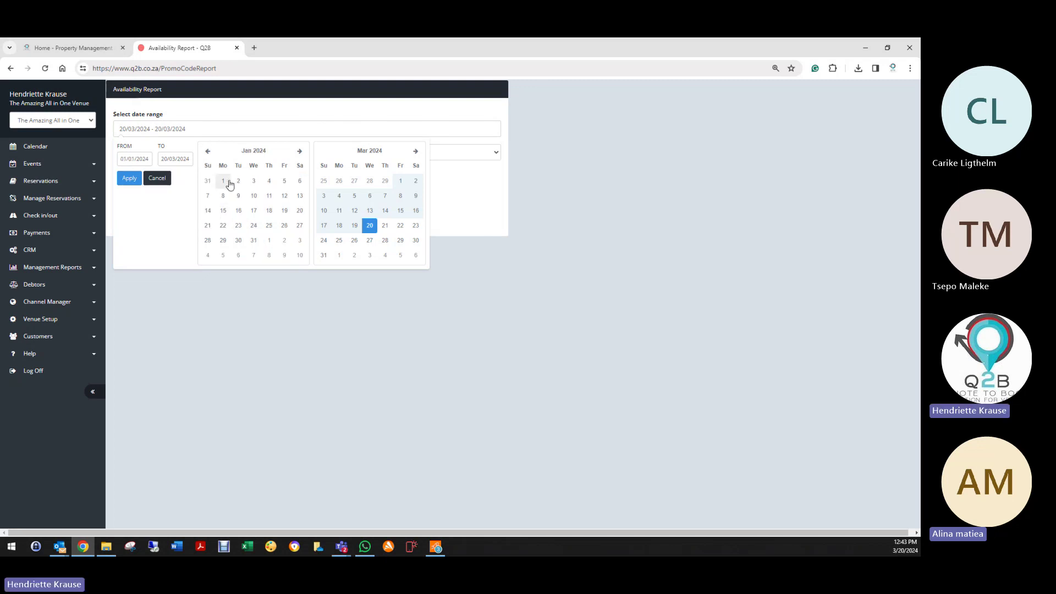
{"action": "left_click", "coordinate": [229, 182]}
{"action": "left_click", "coordinate": [130, 179]}
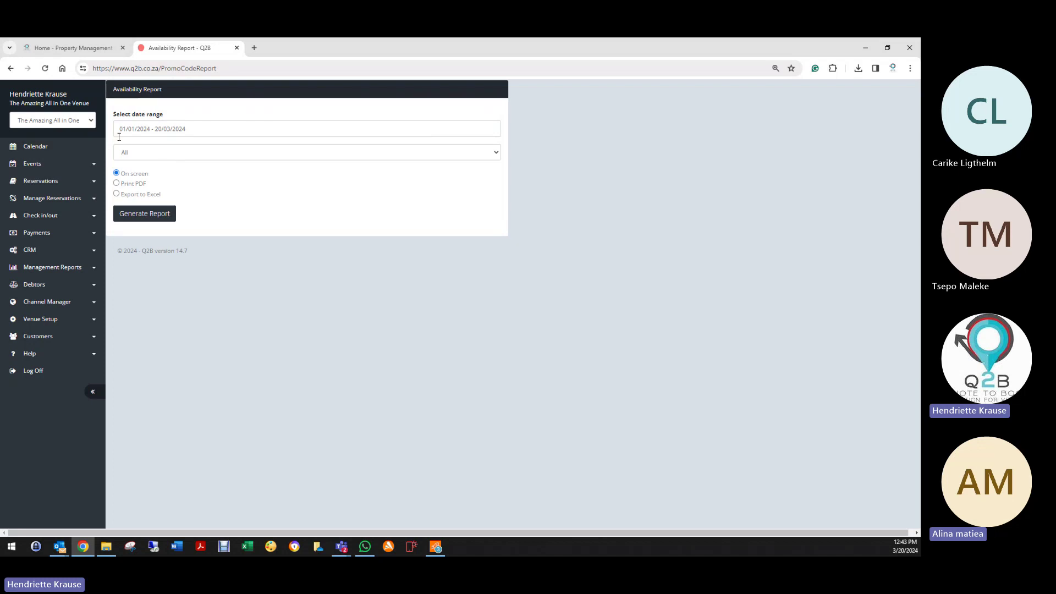
Step: Keep the promo code set to All and generate the report, which shows no data
{"action": "left_click", "coordinate": [167, 154]}
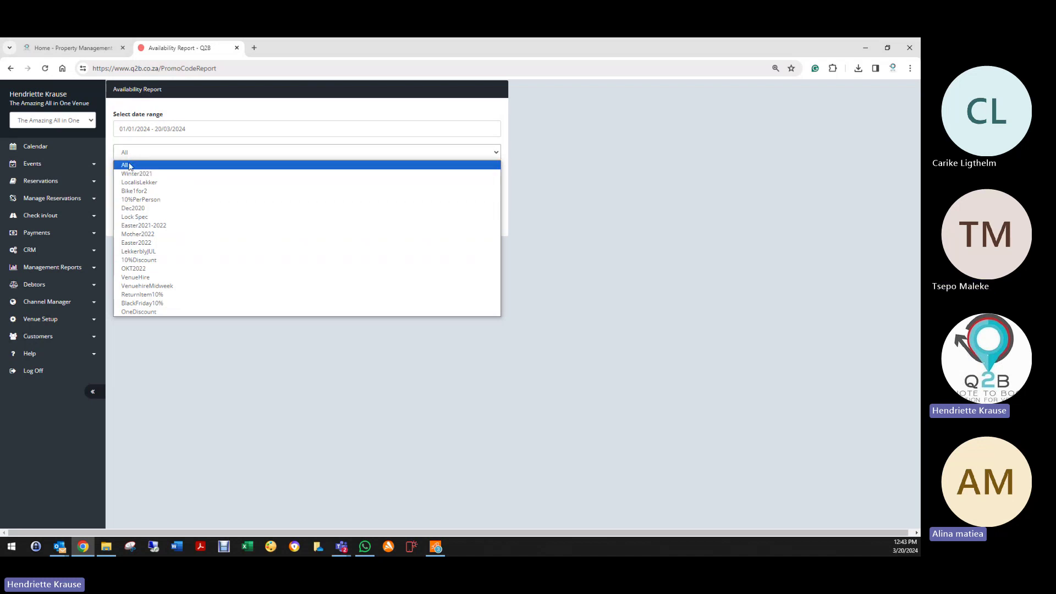
{"action": "left_click", "coordinate": [131, 166]}
{"action": "left_click", "coordinate": [131, 154]}
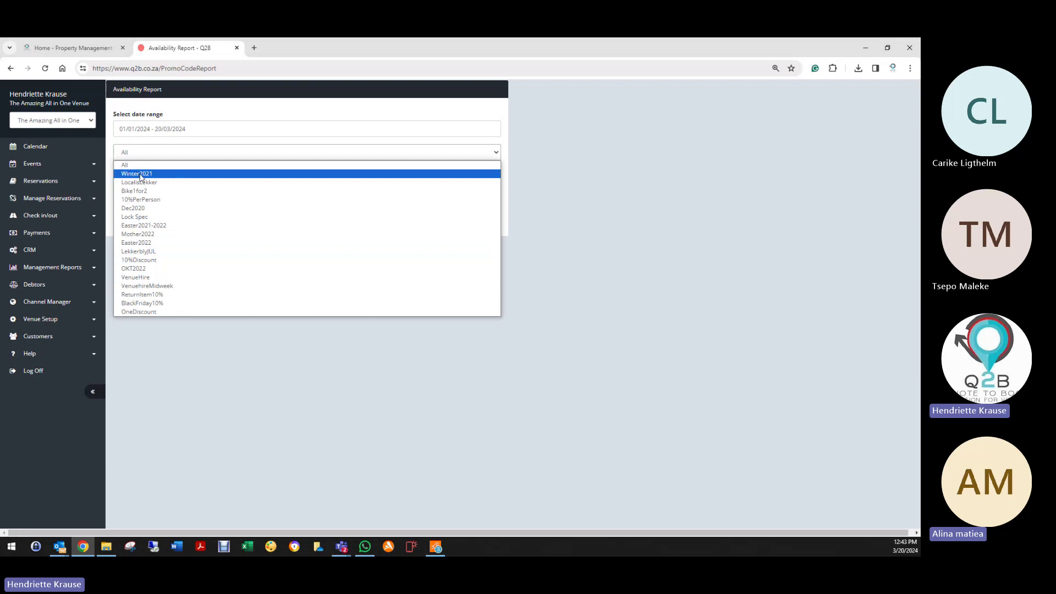
{"action": "left_click", "coordinate": [130, 167]}
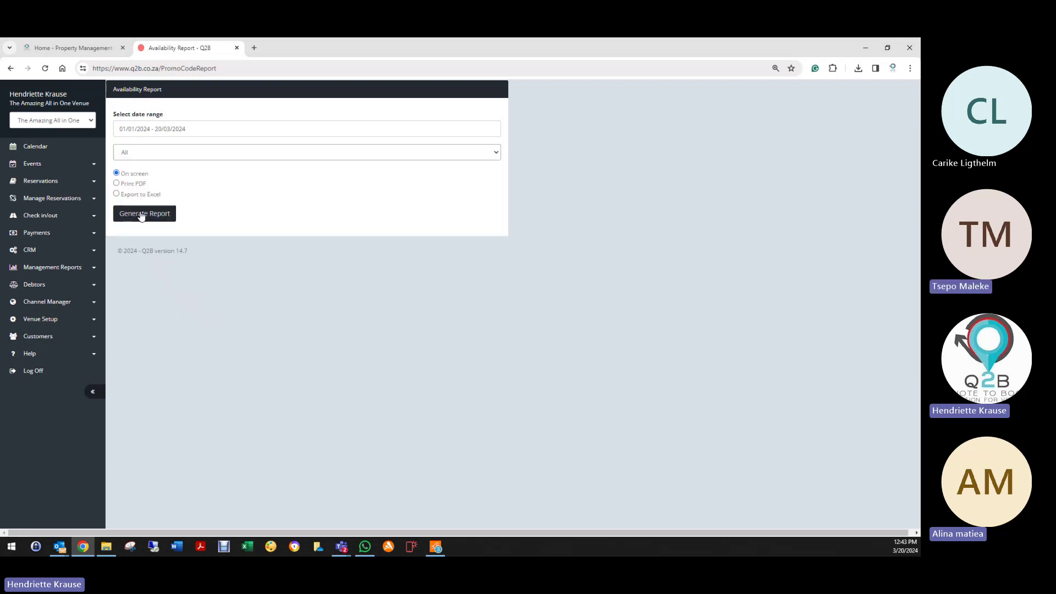
{"action": "left_click", "coordinate": [143, 214]}
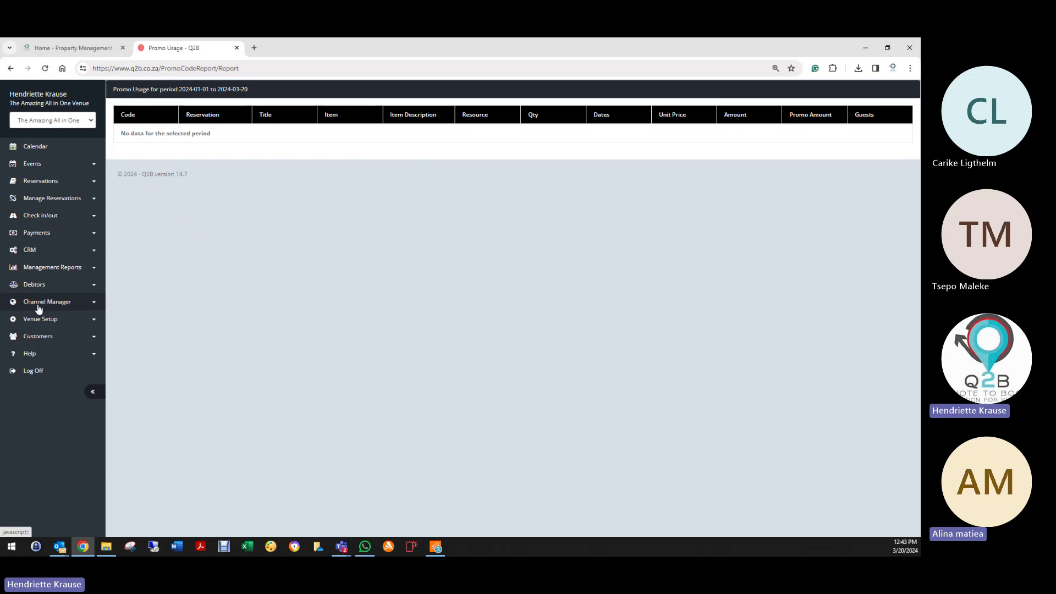
Step: Open the Availability Report and generate it for 01/03/2023–20/03/2024
{"action": "left_click", "coordinate": [39, 268]}
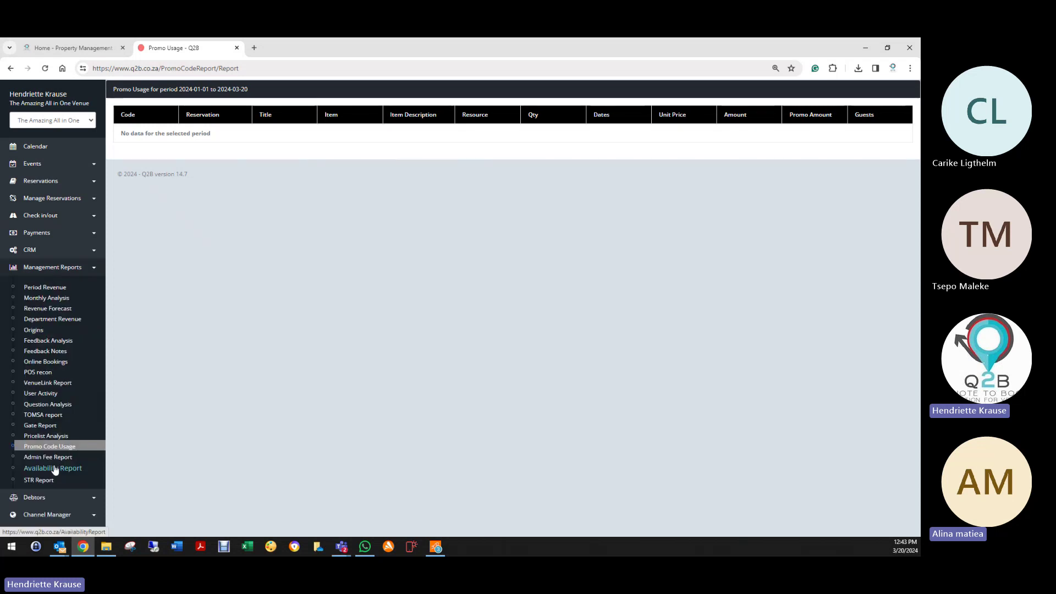
{"action": "left_click", "coordinate": [52, 470]}
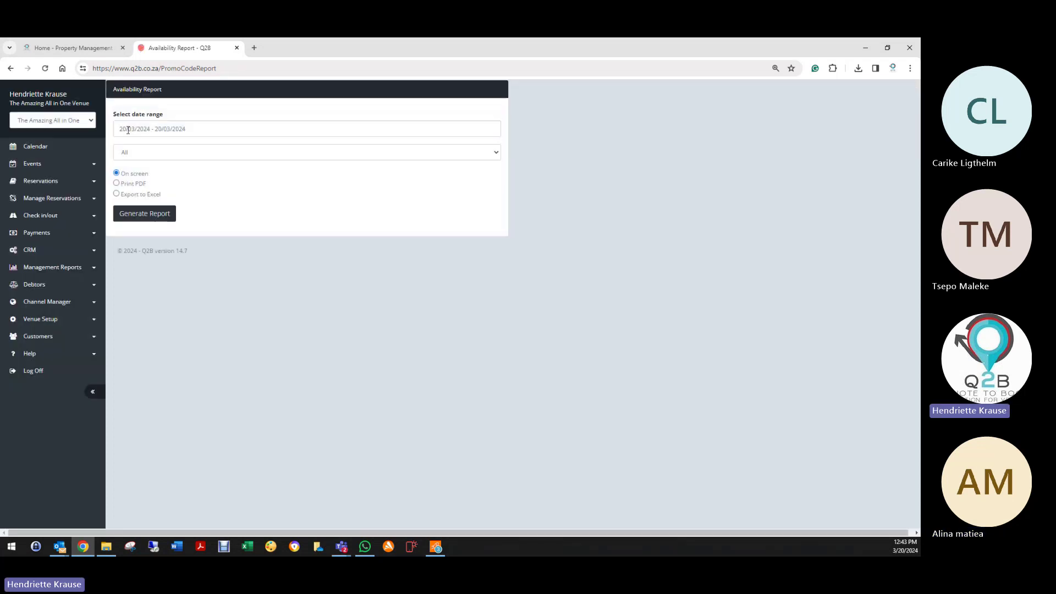
{"action": "left_click", "coordinate": [206, 129]}
{"action": "left_click", "coordinate": [208, 151]}
{"action": "left_click", "coordinate": [208, 151]}
{"action": "left_click", "coordinate": [209, 151]}
{"action": "left_click", "coordinate": [208, 150]}
{"action": "left_click", "coordinate": [209, 151]}
{"action": "left_click", "coordinate": [209, 151]}
{"action": "left_click", "coordinate": [208, 150]}
{"action": "left_click", "coordinate": [208, 151]}
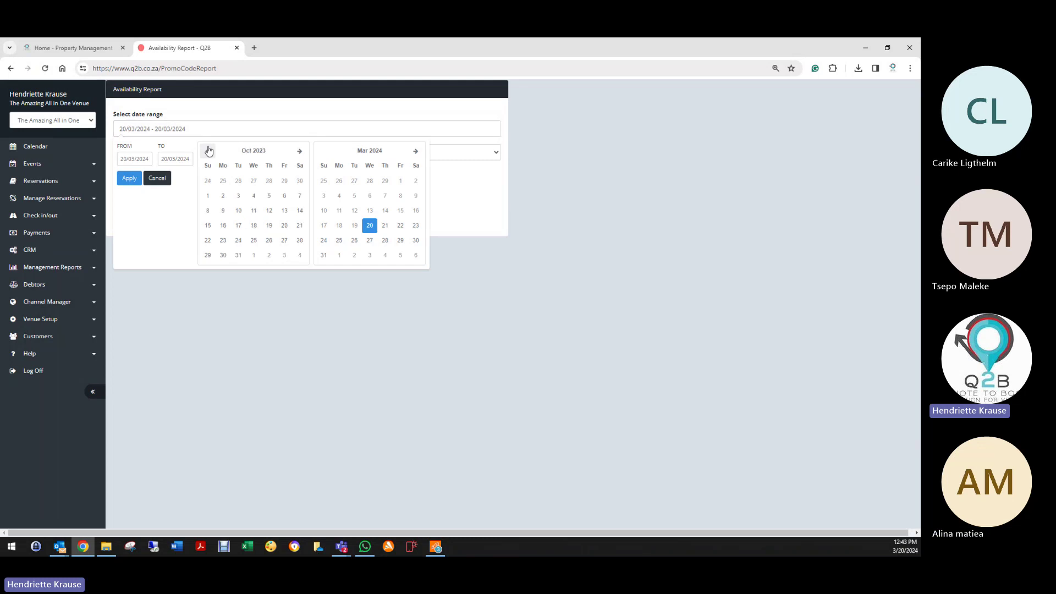
{"action": "left_click", "coordinate": [238, 196]}
{"action": "left_click", "coordinate": [208, 151]}
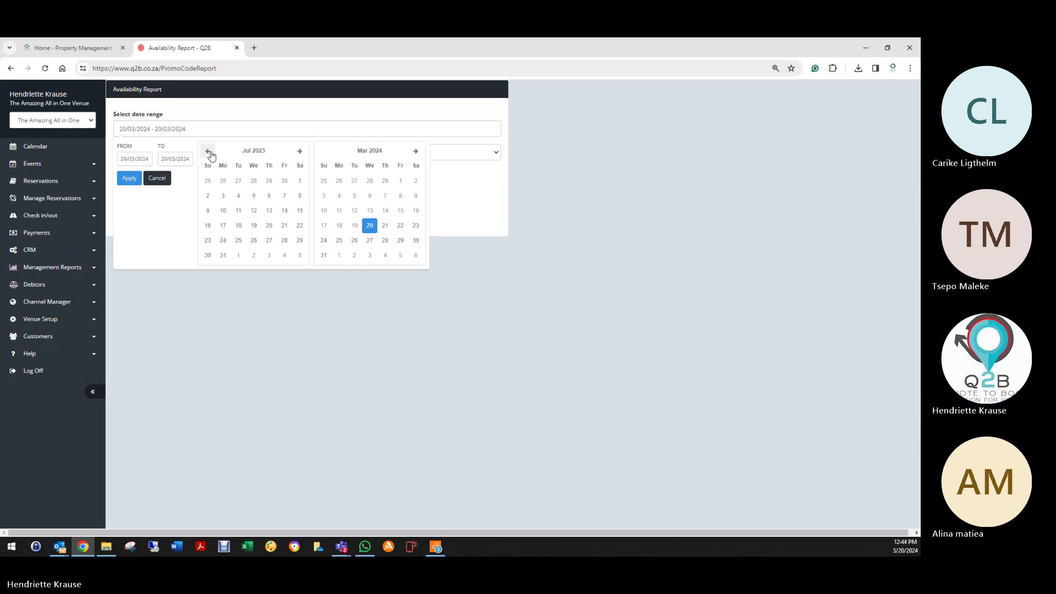
{"action": "left_click", "coordinate": [208, 151]}
{"action": "left_click", "coordinate": [208, 151]}
{"action": "left_click", "coordinate": [208, 151]}
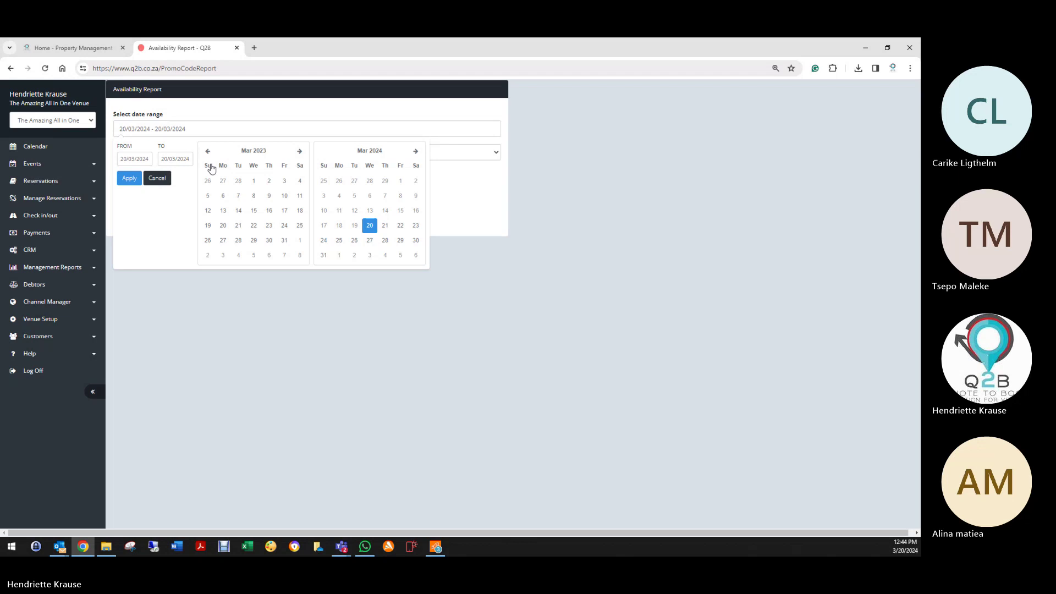
{"action": "left_click", "coordinate": [253, 181]}
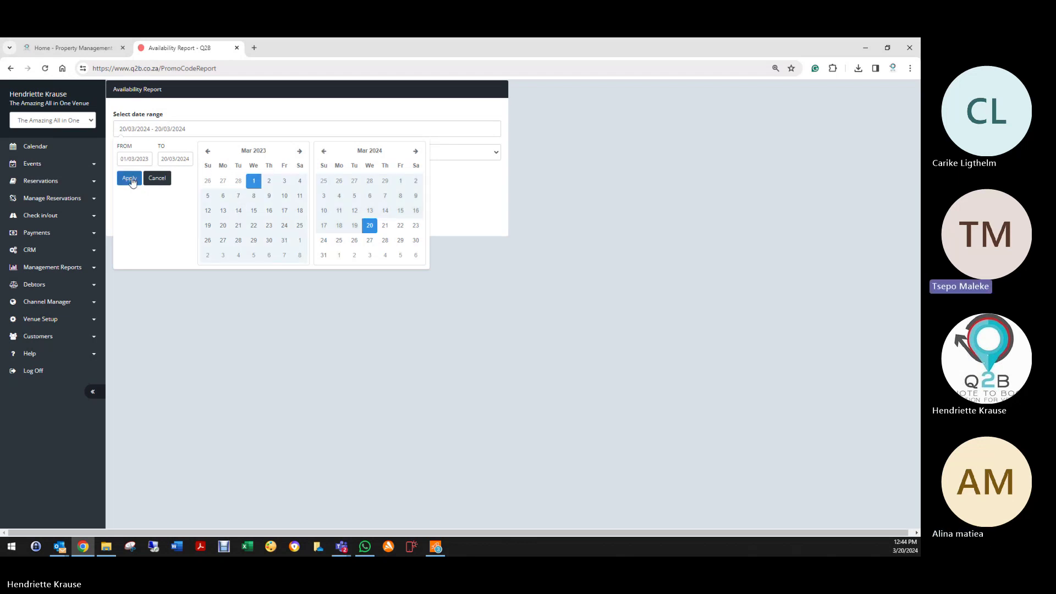
{"action": "left_click", "coordinate": [132, 182]}
{"action": "left_click", "coordinate": [153, 219]}
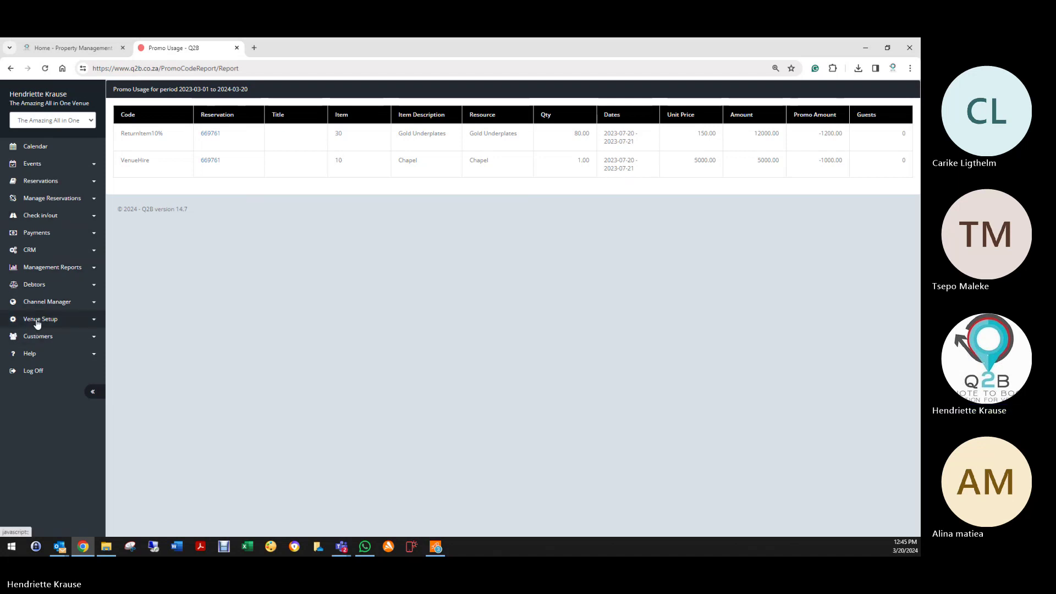
Step: Open the Availability Report, passing by Admin Fee Report, and apply 20/03/2024–24/03/2024
{"action": "left_click", "coordinate": [43, 267]}
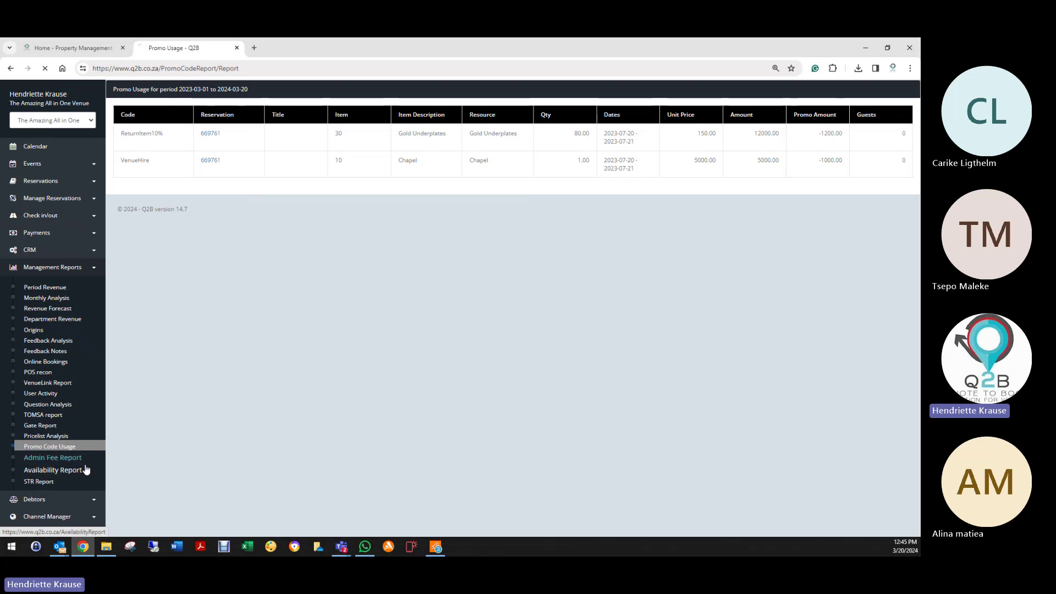
{"action": "left_click", "coordinate": [49, 458]}
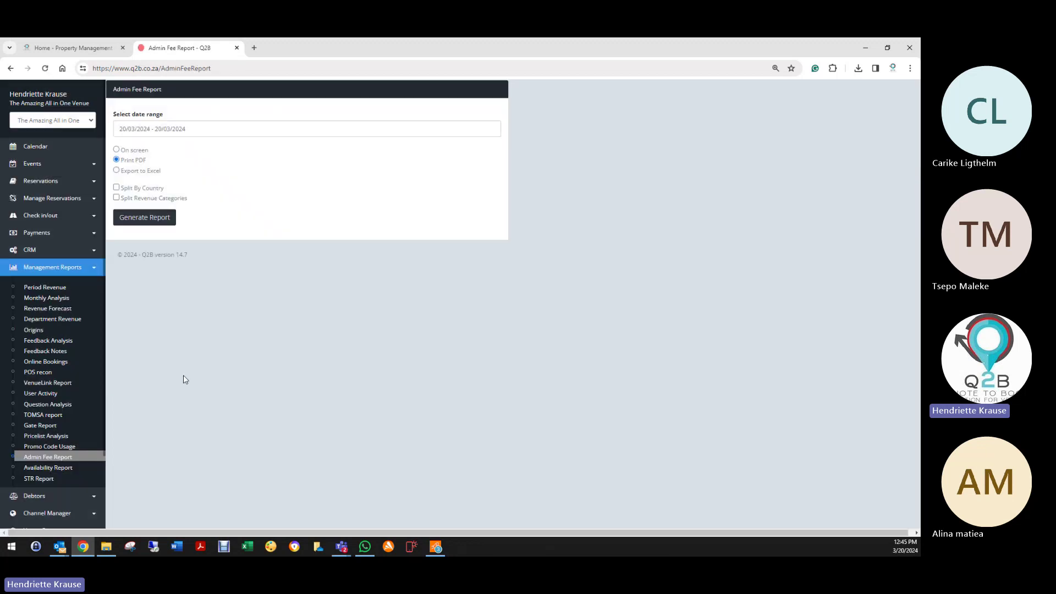
{"action": "left_click", "coordinate": [56, 470]}
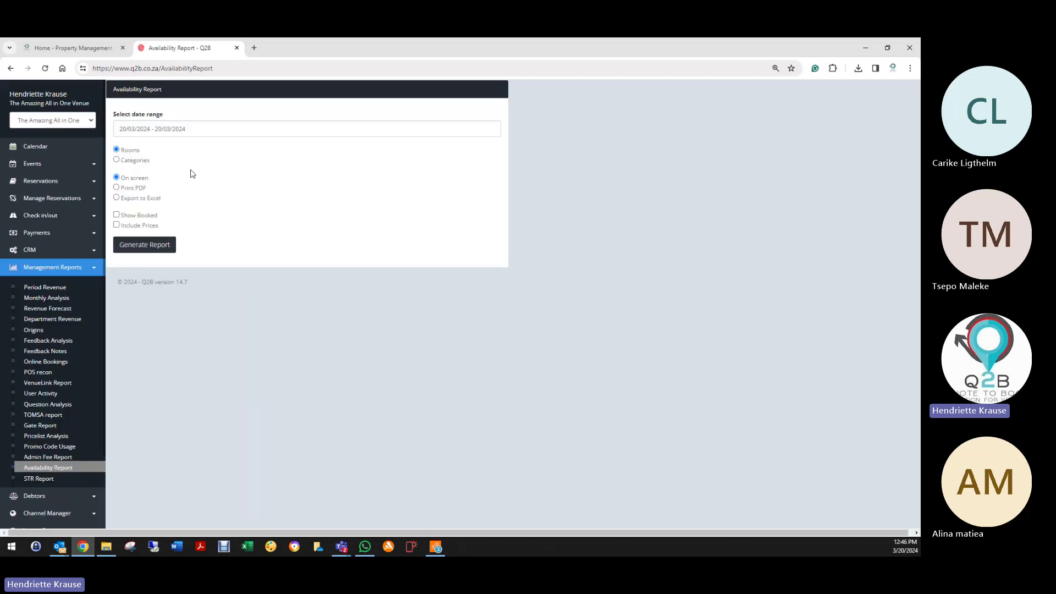
{"action": "left_click", "coordinate": [201, 128]}
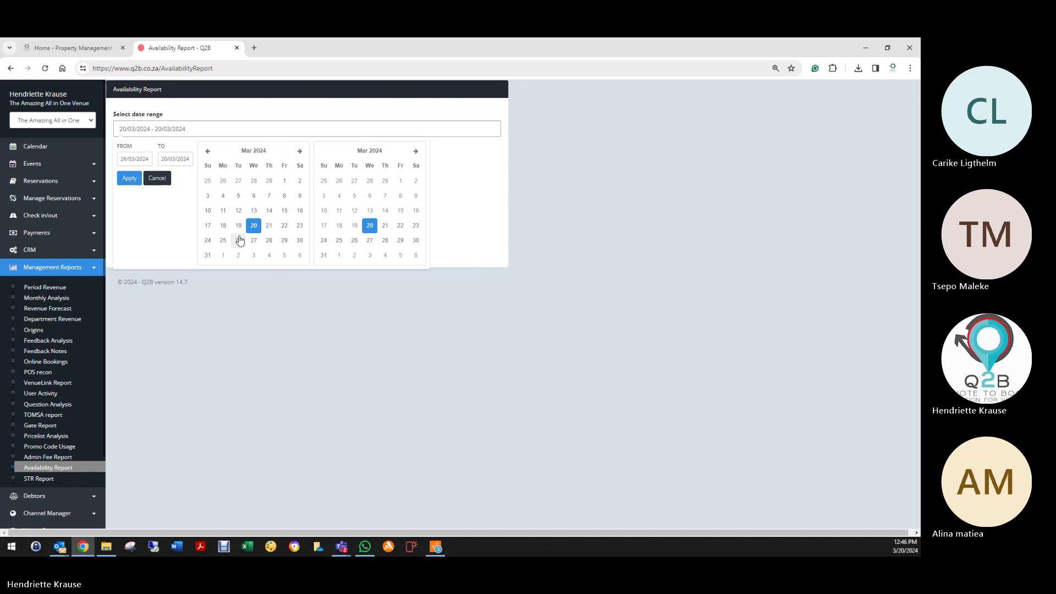
{"action": "left_click", "coordinate": [285, 181]}
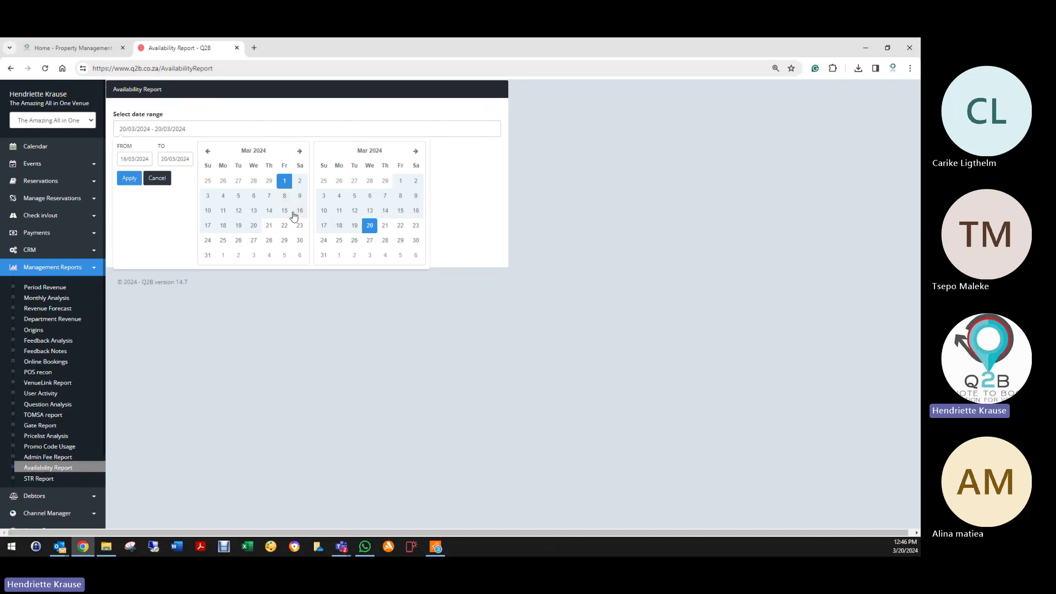
{"action": "left_click", "coordinate": [253, 230]}
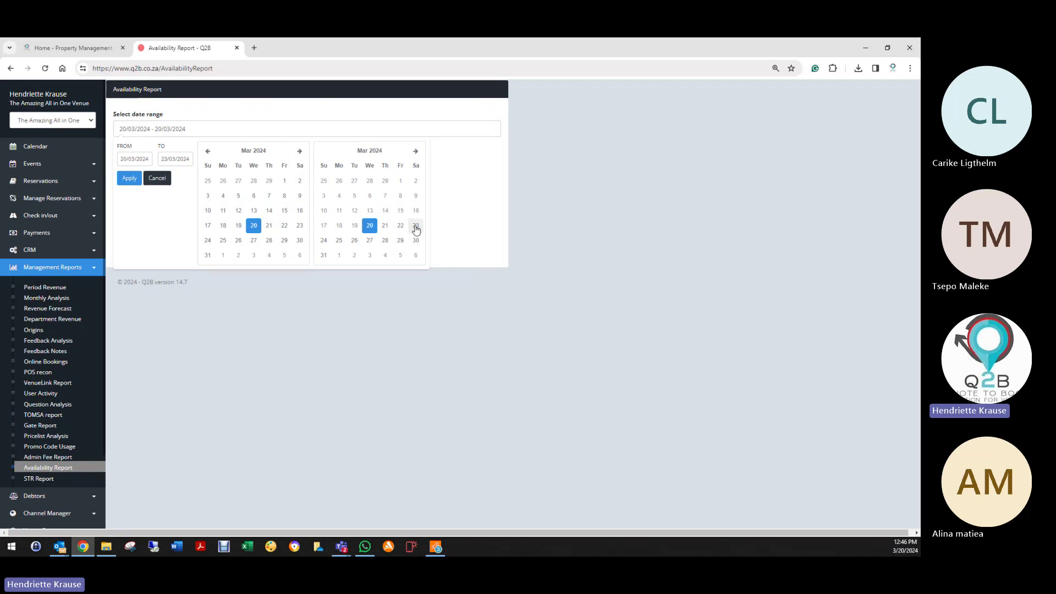
{"action": "left_click", "coordinate": [329, 243]}
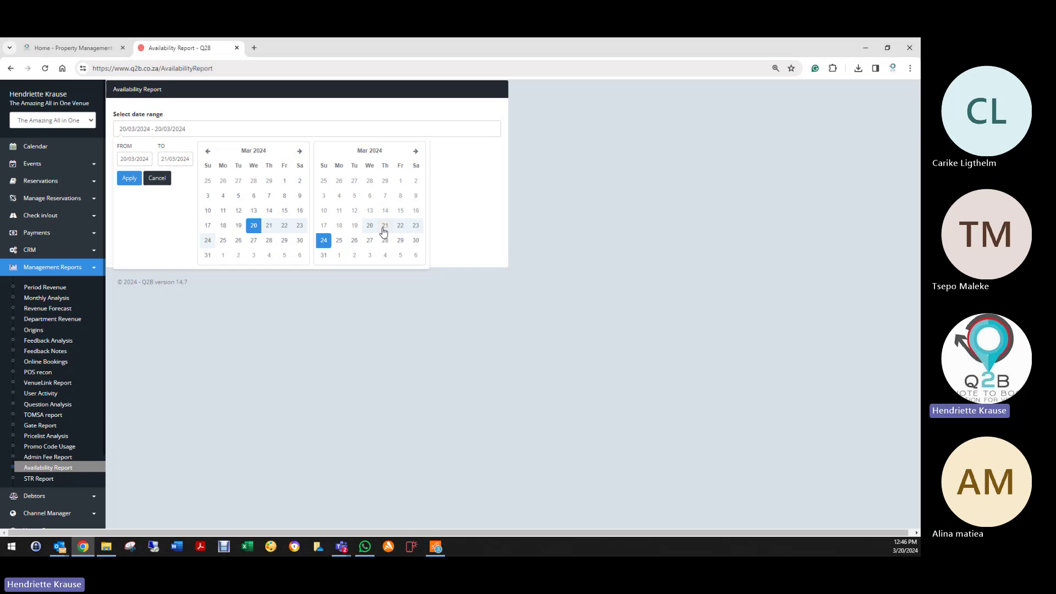
{"action": "left_click", "coordinate": [129, 178]}
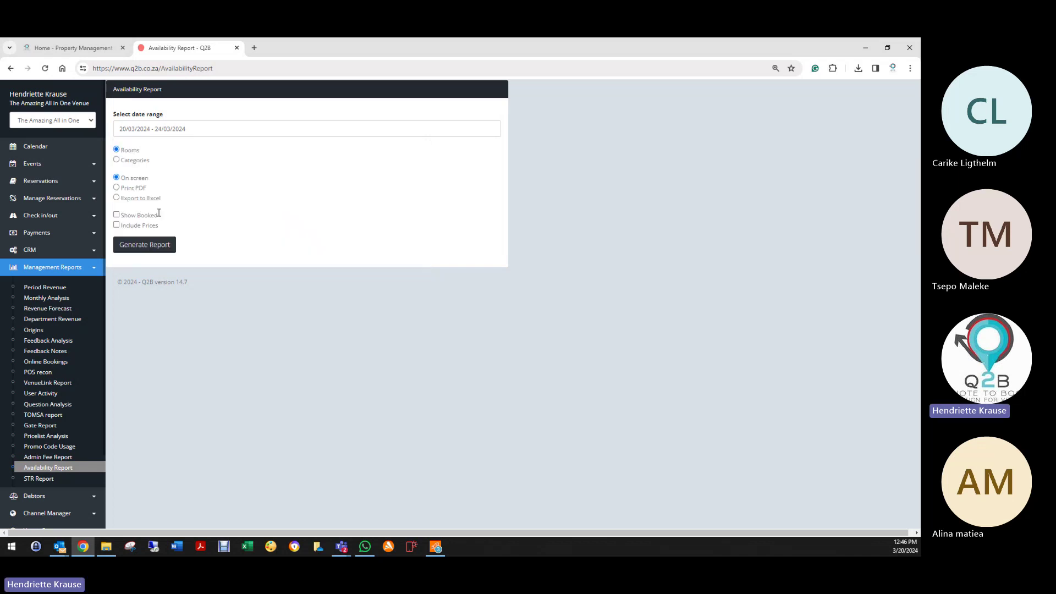
Step: Generate the 20–24 March 2024 Availability Report by category with prices and scroll through its results
{"action": "left_click", "coordinate": [117, 161]}
{"action": "left_click", "coordinate": [116, 225]}
{"action": "left_click", "coordinate": [146, 246]}
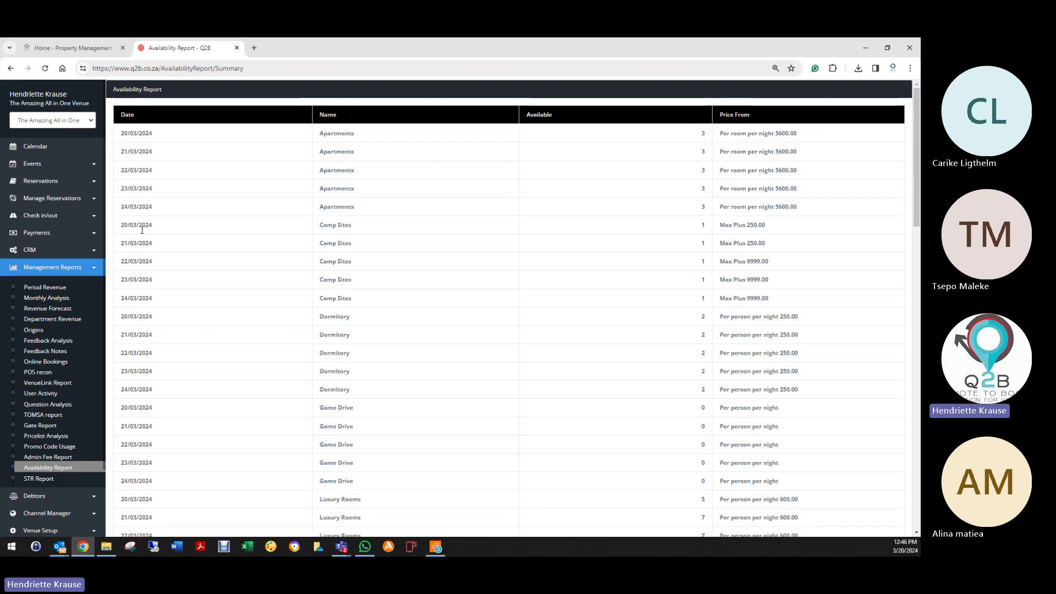
{"action": "scroll", "coordinate": [365, 342], "scroll_direction": "down", "scroll_amount": 10}
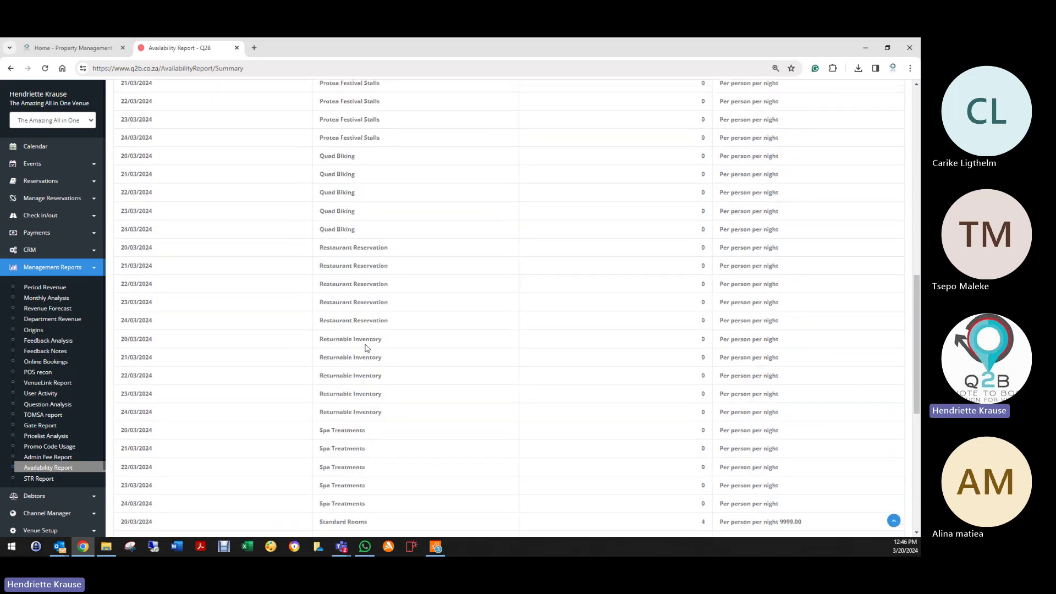
{"action": "scroll", "coordinate": [382, 349], "scroll_direction": "down", "scroll_amount": 7}
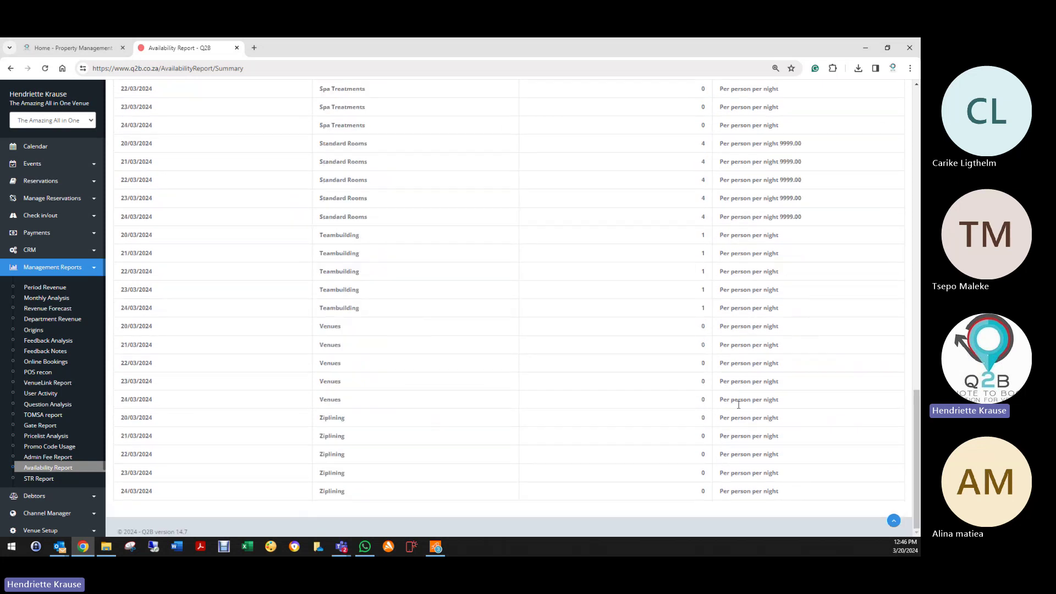
{"action": "scroll", "coordinate": [739, 404], "scroll_direction": "up", "scroll_amount": 12}
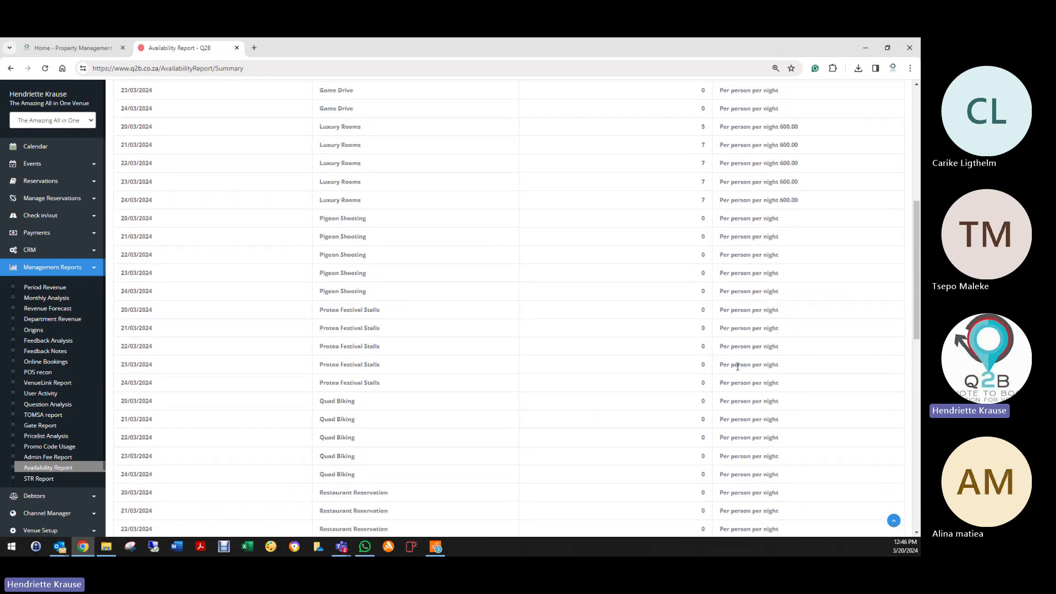
{"action": "scroll", "coordinate": [748, 358], "scroll_direction": "up", "scroll_amount": 3}
{"action": "scroll", "coordinate": [768, 366], "scroll_direction": "up", "scroll_amount": 6}
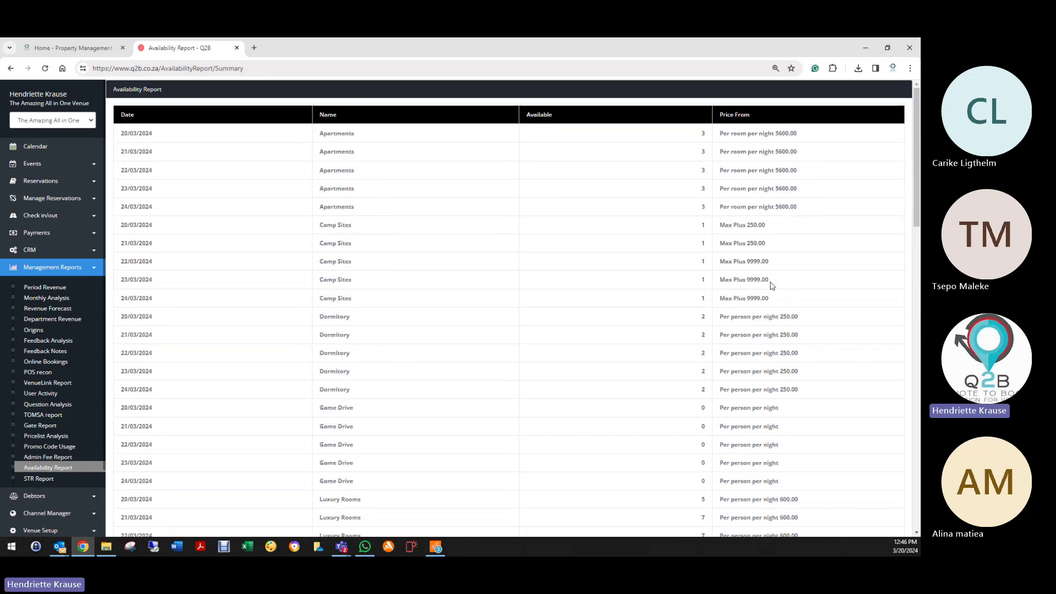
{"action": "scroll", "coordinate": [771, 283], "scroll_direction": "down", "scroll_amount": 3}
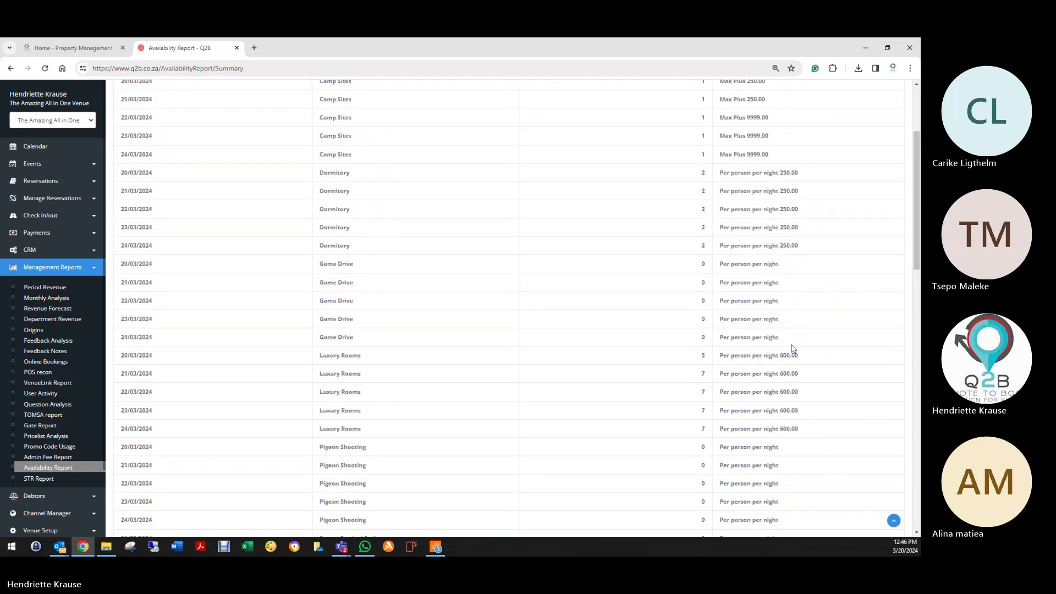
{"action": "scroll", "coordinate": [563, 373], "scroll_direction": "up", "scroll_amount": 1}
{"action": "scroll", "coordinate": [563, 373], "scroll_direction": "up", "scroll_amount": 2}
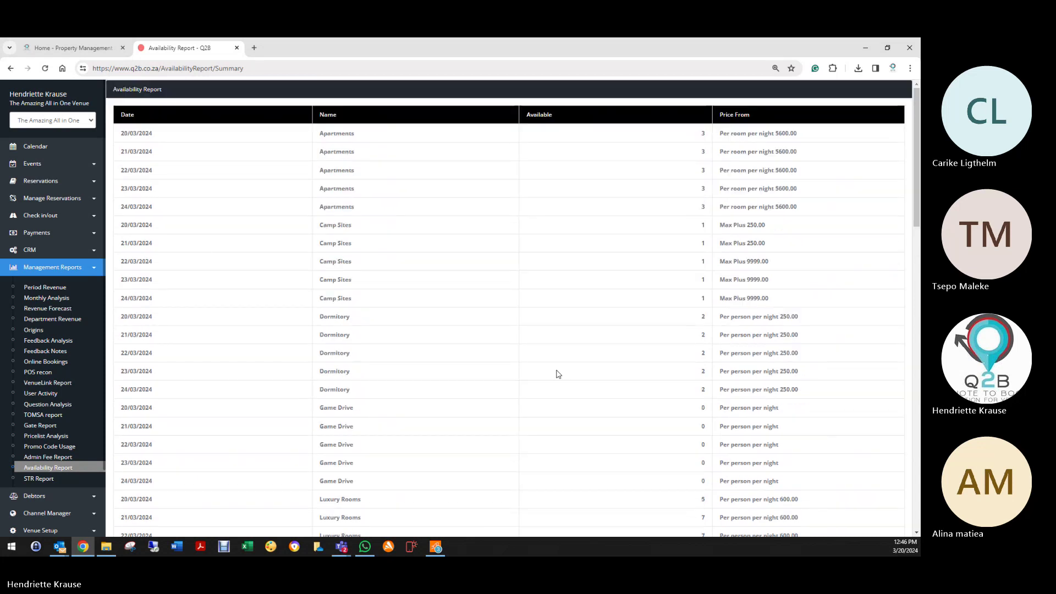
Step: Show the Venue Details Default Values, scrolling down to the Terms and Conditions
{"action": "left_click", "coordinate": [47, 467]}
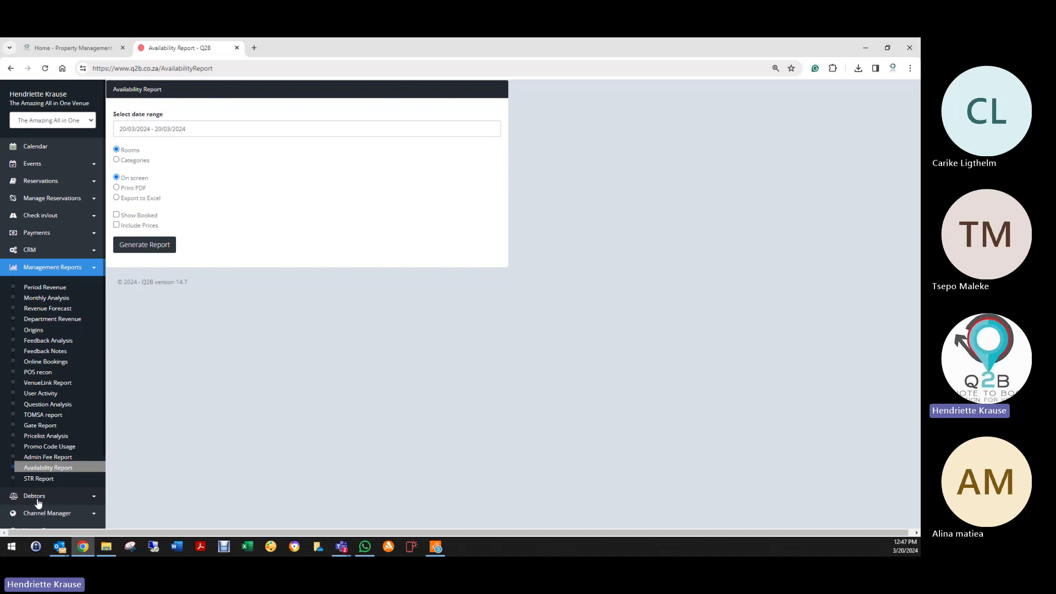
{"action": "scroll", "coordinate": [44, 463], "scroll_direction": "down", "scroll_amount": 2}
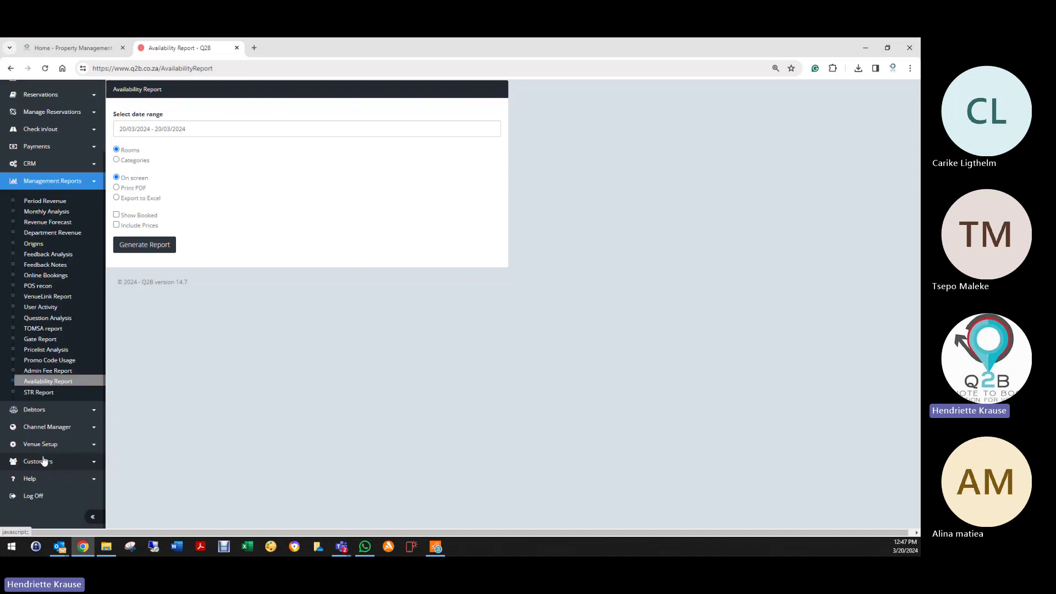
{"action": "left_click", "coordinate": [49, 448]}
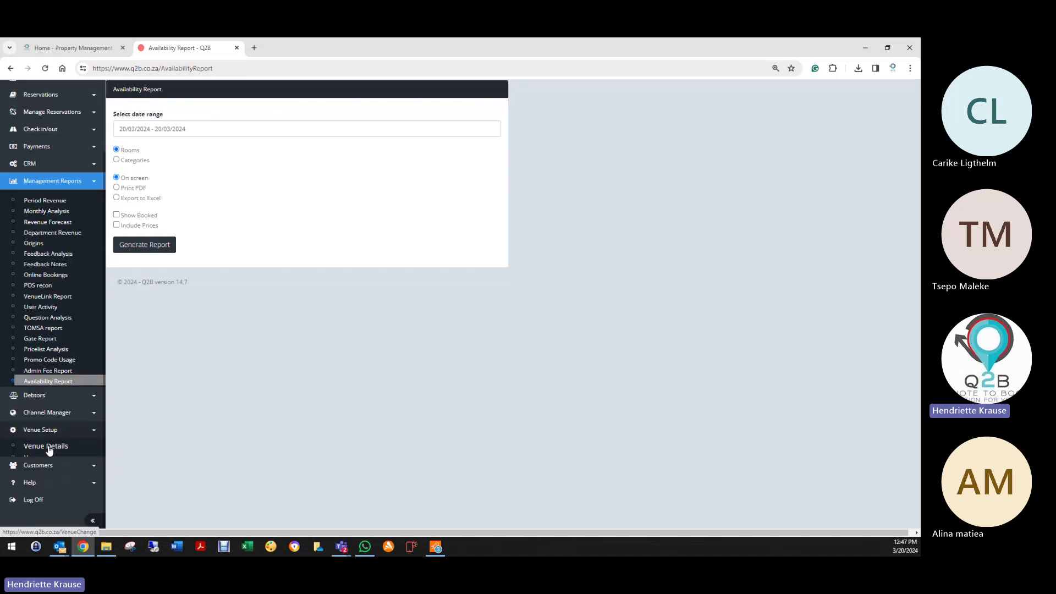
{"action": "left_click", "coordinate": [25, 254]}
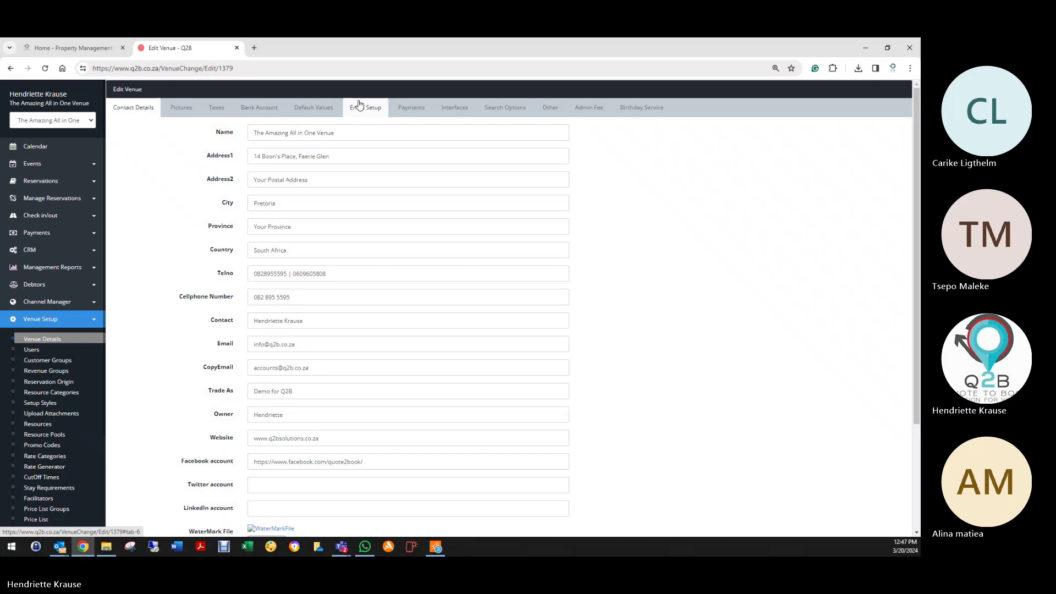
{"action": "left_click", "coordinate": [329, 109]}
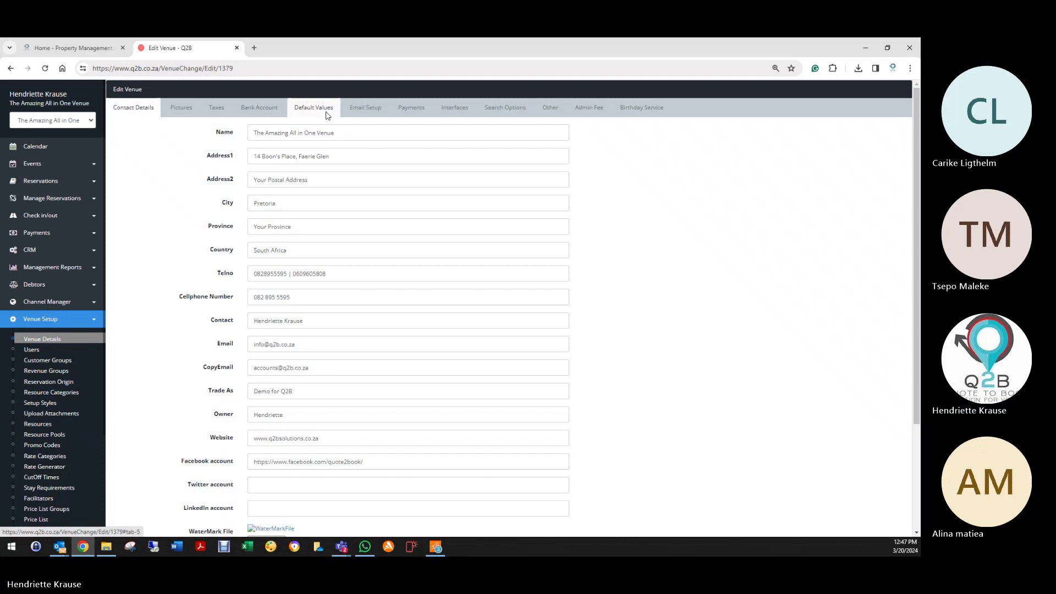
{"action": "scroll", "coordinate": [178, 414], "scroll_direction": "down", "scroll_amount": 3}
{"action": "scroll", "coordinate": [177, 414], "scroll_direction": "down", "scroll_amount": 2}
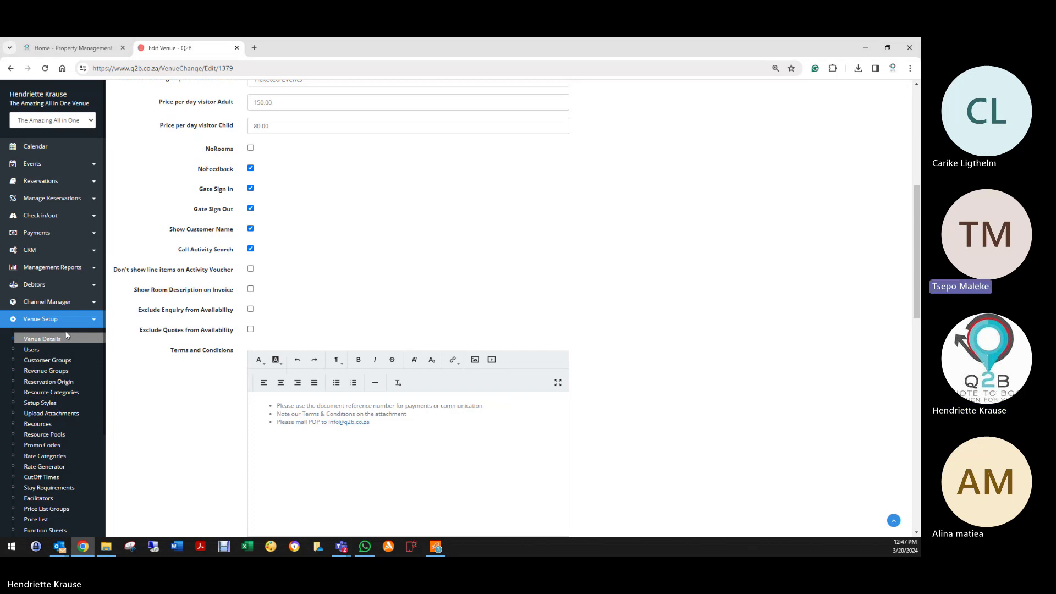
Step: Open the STR Report under Management Reports in the sidebar
{"action": "left_click", "coordinate": [52, 268]}
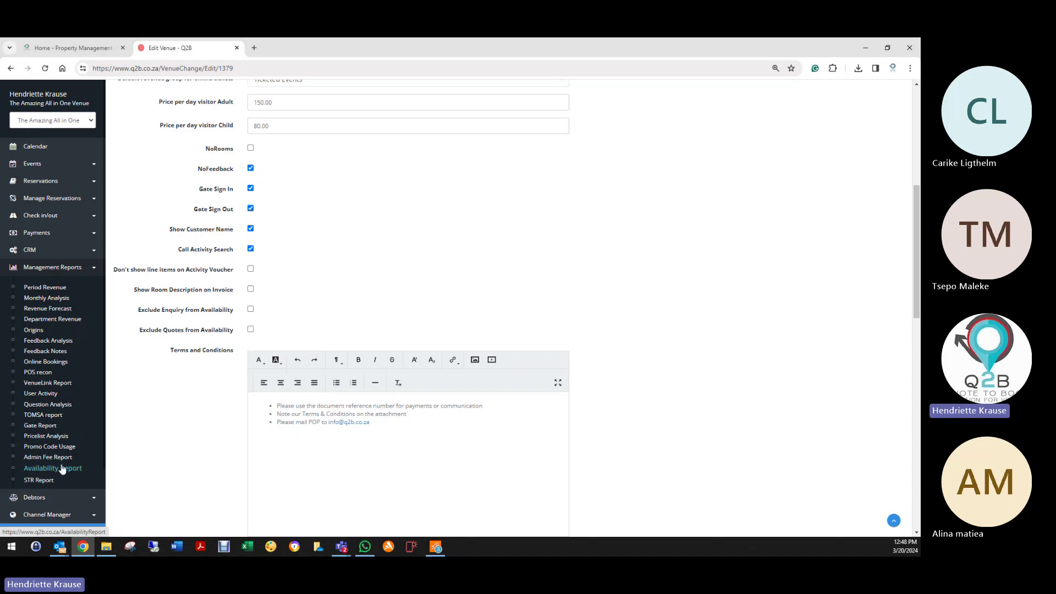
{"action": "left_click", "coordinate": [40, 480]}
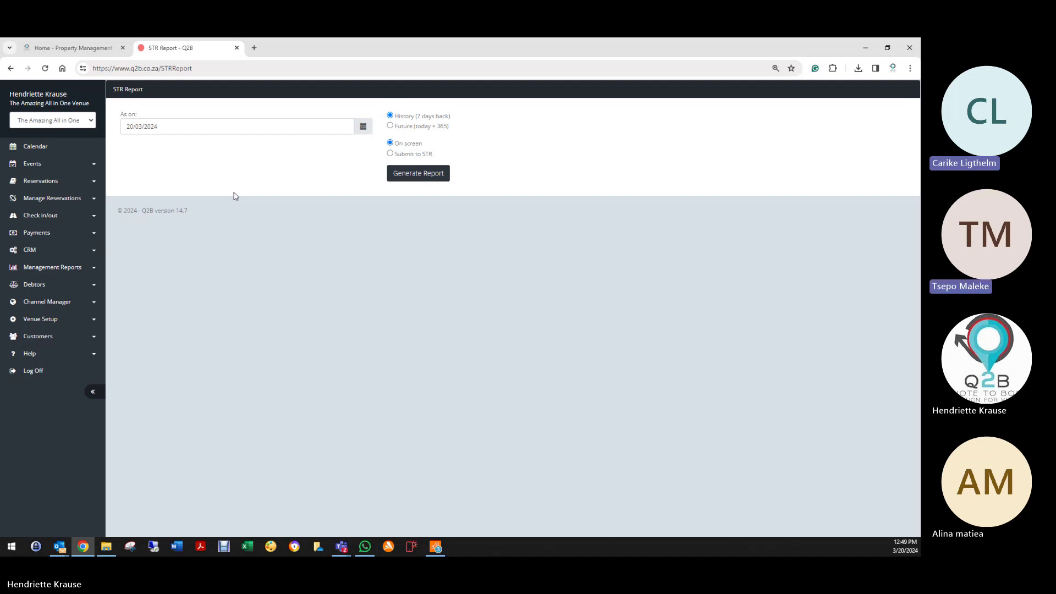
Step: Load the str.com website in a new browser tab
{"action": "left_click", "coordinate": [254, 47]}
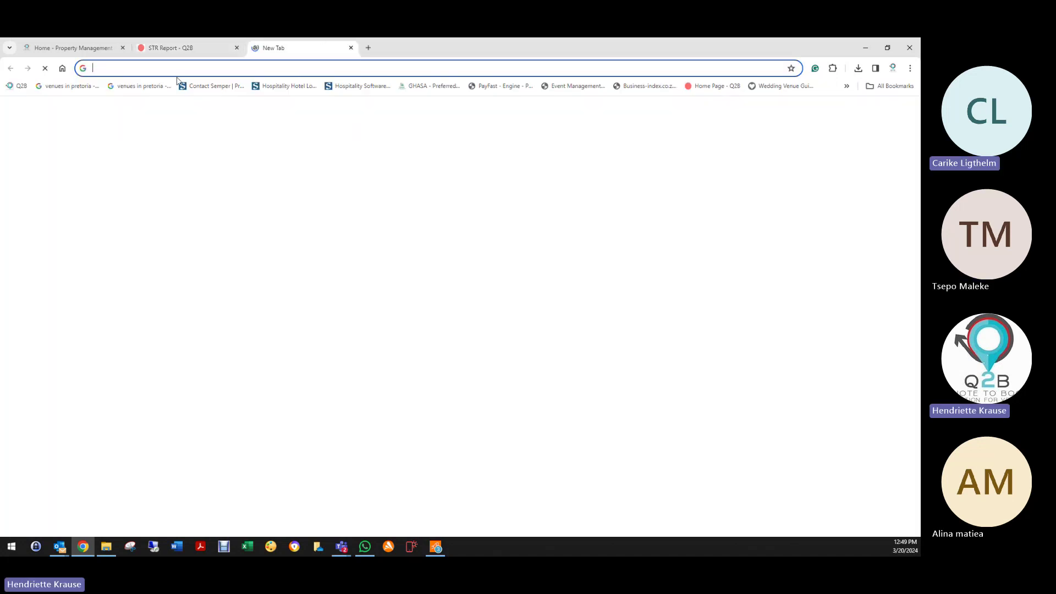
{"action": "type", "text": "s"}
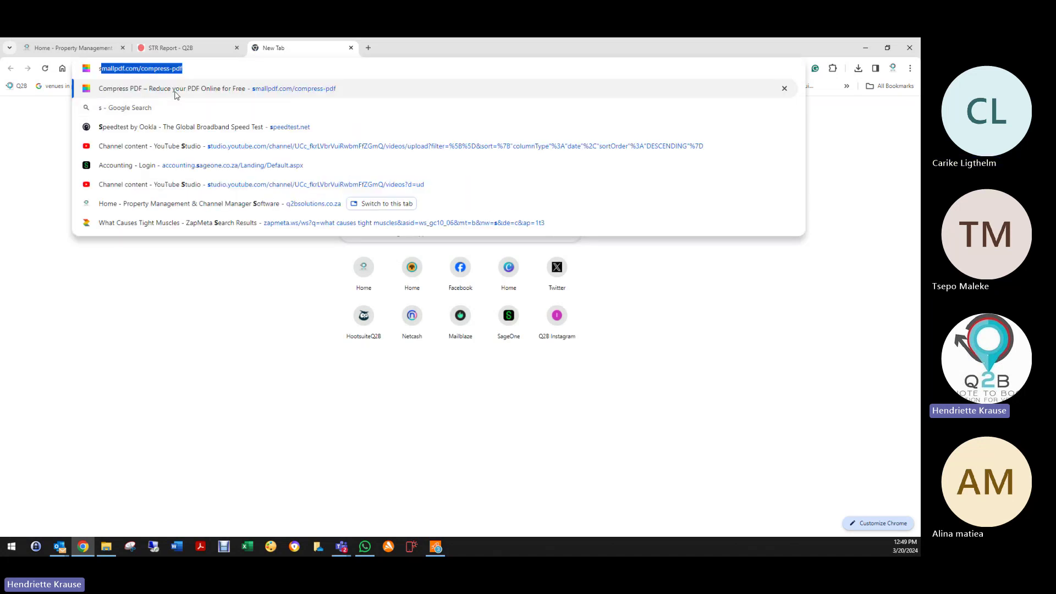
{"action": "type", "text": "tr"}
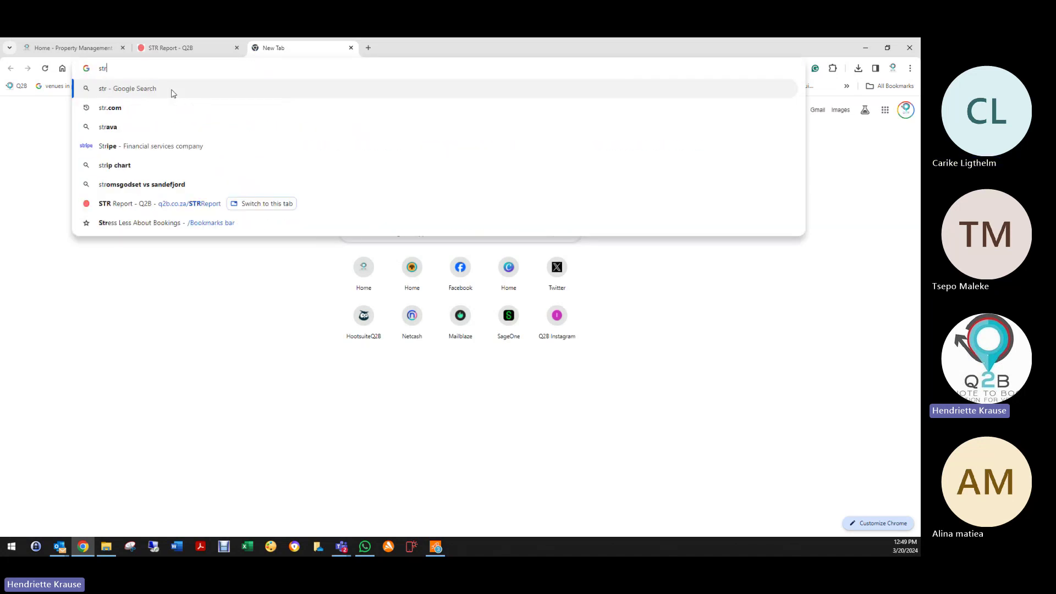
{"action": "type", "text": ".com"}
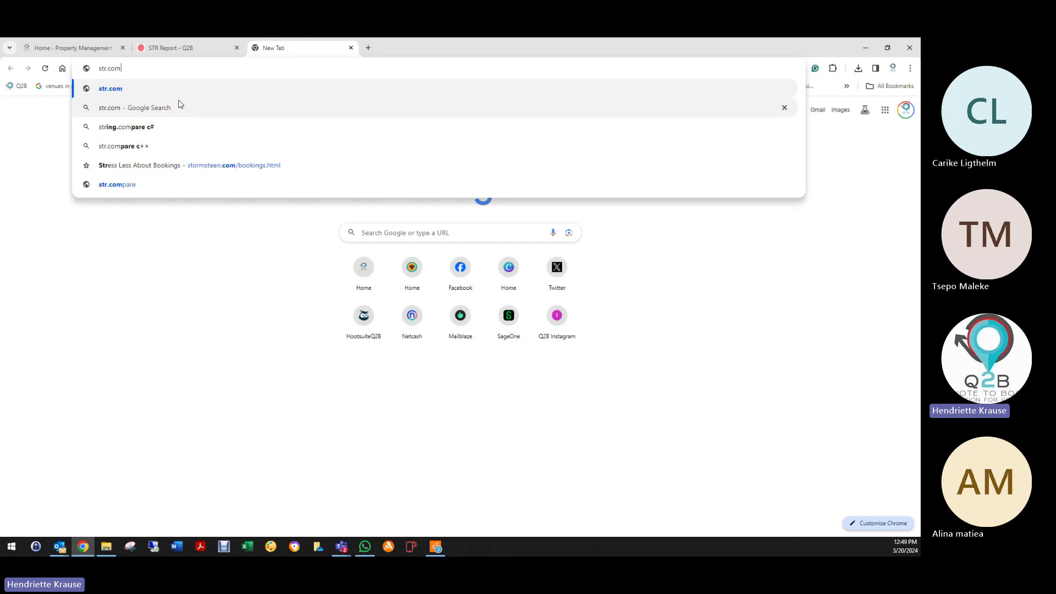
{"action": "left_click", "coordinate": [180, 90]}
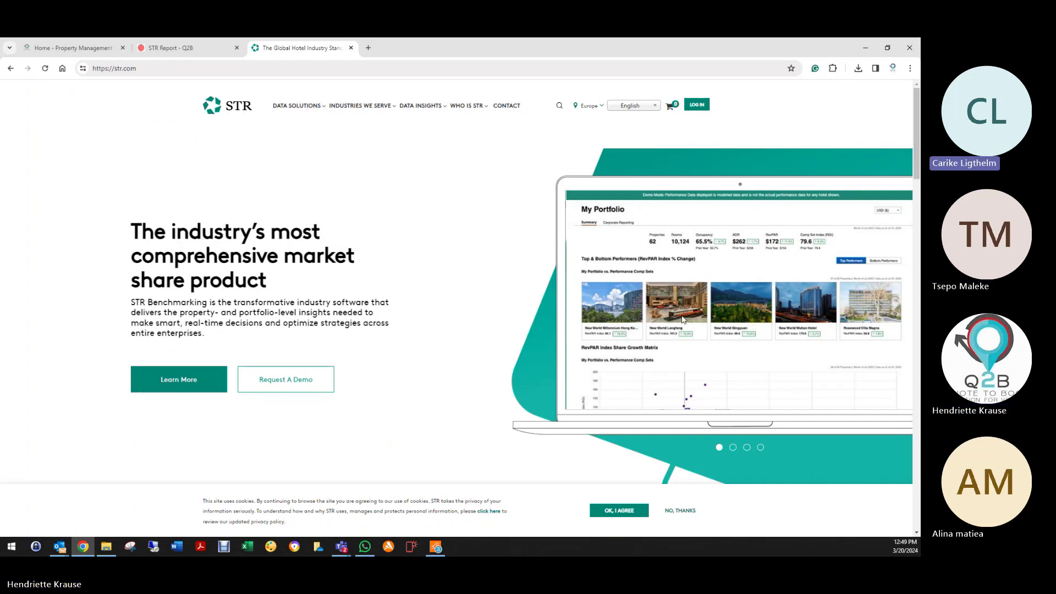
Step: Switch back to the 'STR Report - Q2B' tab, leaving str.com open
{"action": "left_click", "coordinate": [168, 50]}
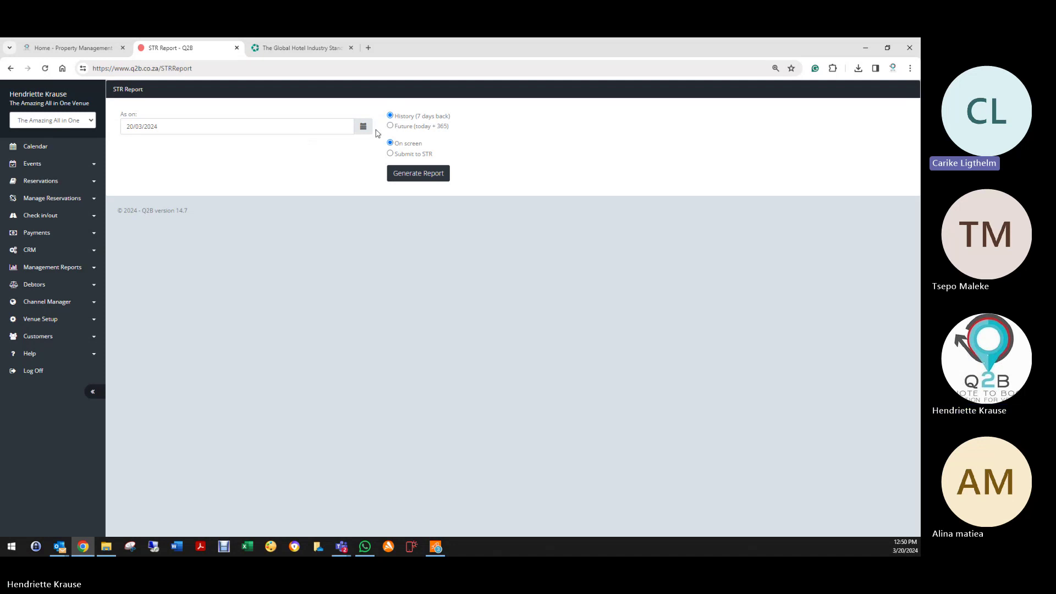
Step: View the STR website, close its tab, and reopen the Management Reports list in Q2B
{"action": "left_click", "coordinate": [301, 49]}
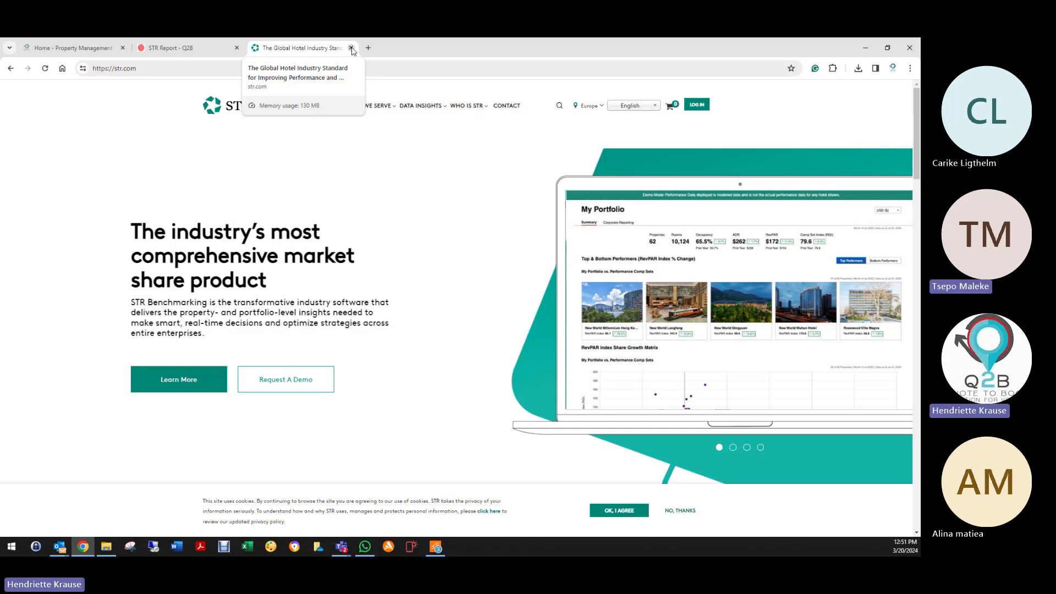
{"action": "left_click", "coordinate": [351, 48]}
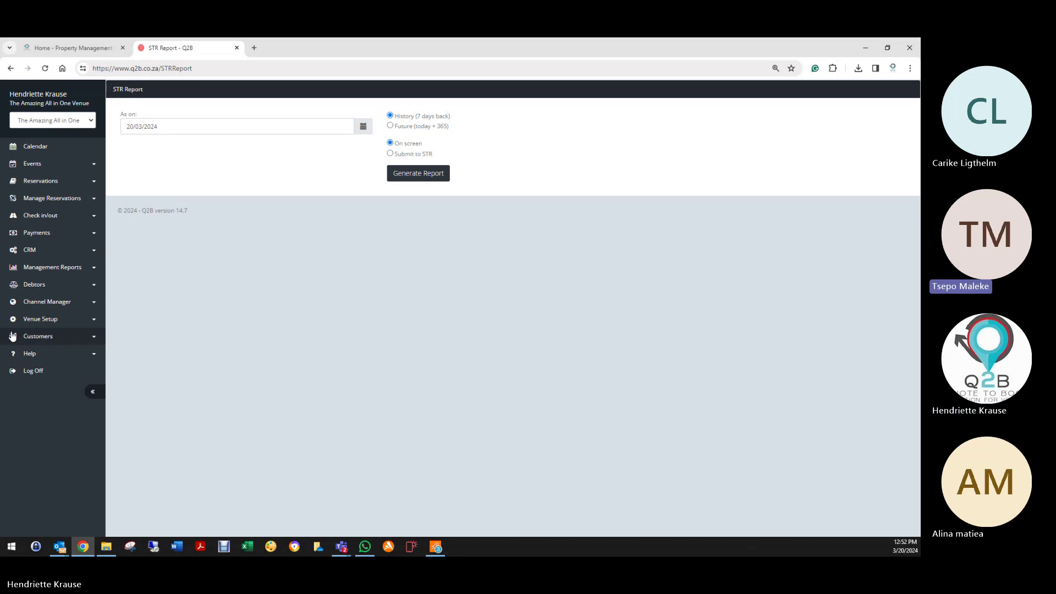
{"action": "left_click", "coordinate": [44, 319]}
{"action": "left_click", "coordinate": [50, 268]}
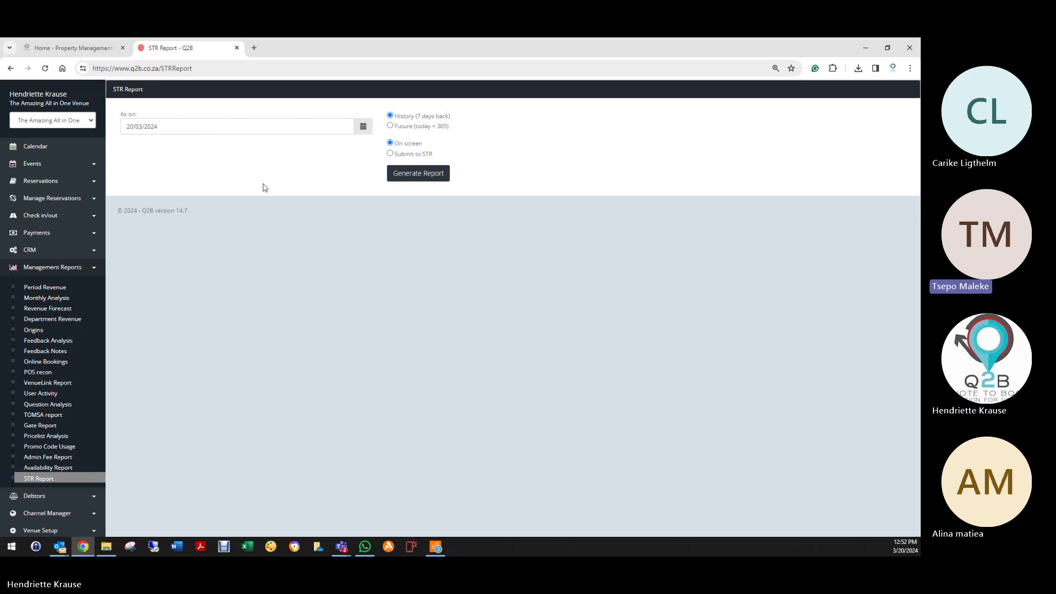
{"action": "left_click", "coordinate": [401, 175]}
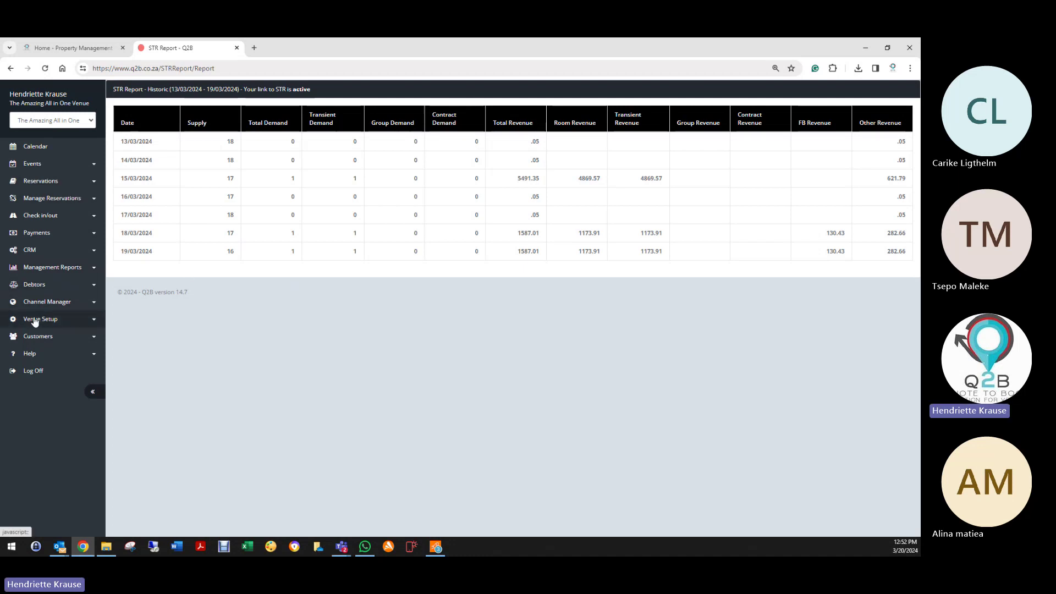
{"action": "left_click", "coordinate": [40, 269]}
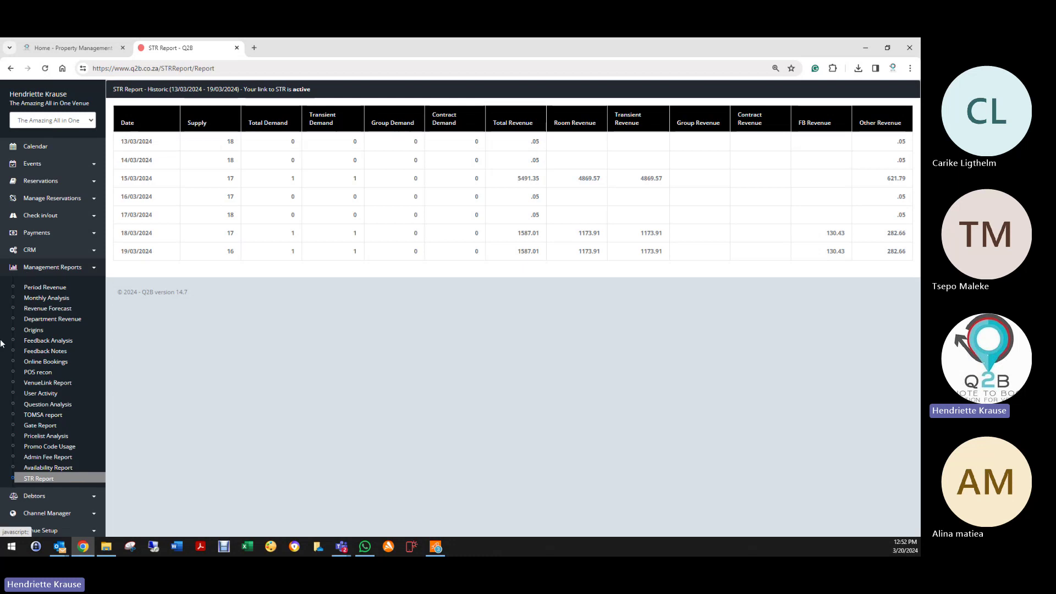
{"action": "left_click", "coordinate": [58, 482]}
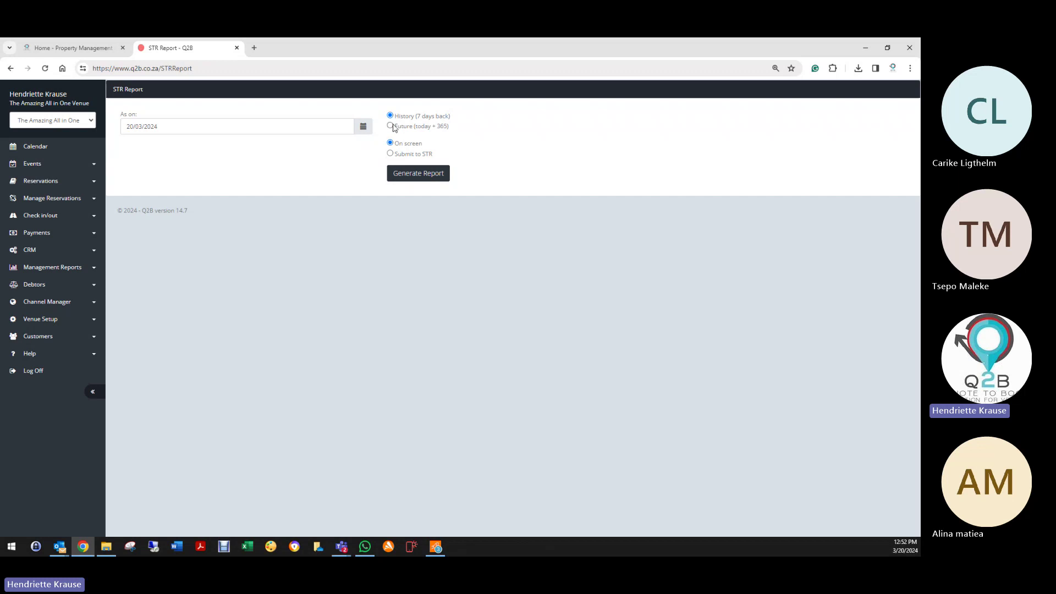
Step: Switch the STR Report to Future (today + 365), then expand the Payments section of the sidebar
{"action": "left_click", "coordinate": [391, 126]}
{"action": "left_click", "coordinate": [40, 321]}
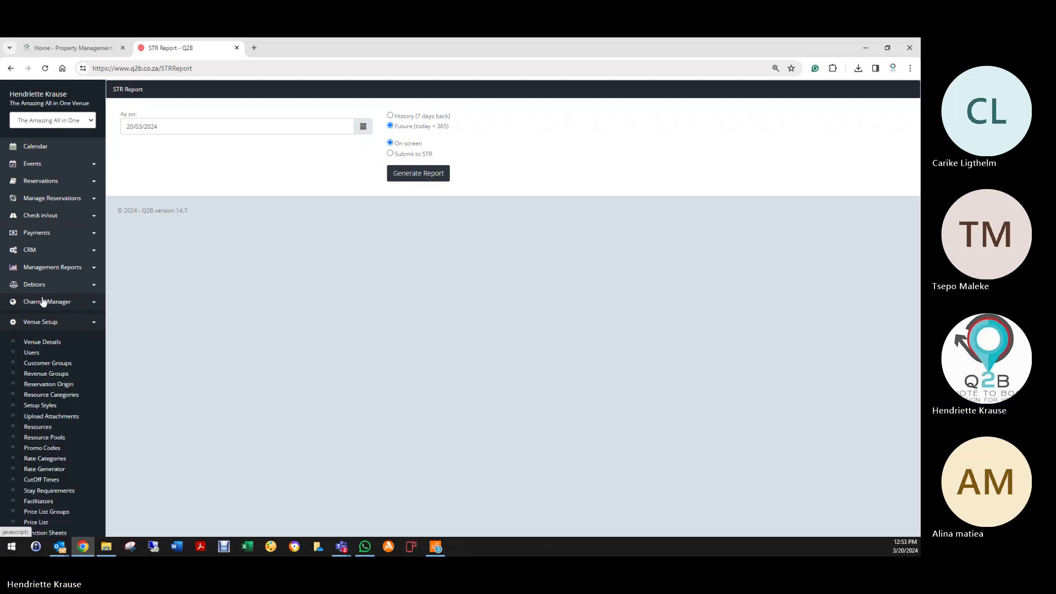
{"action": "left_click", "coordinate": [46, 302]}
{"action": "left_click", "coordinate": [43, 270]}
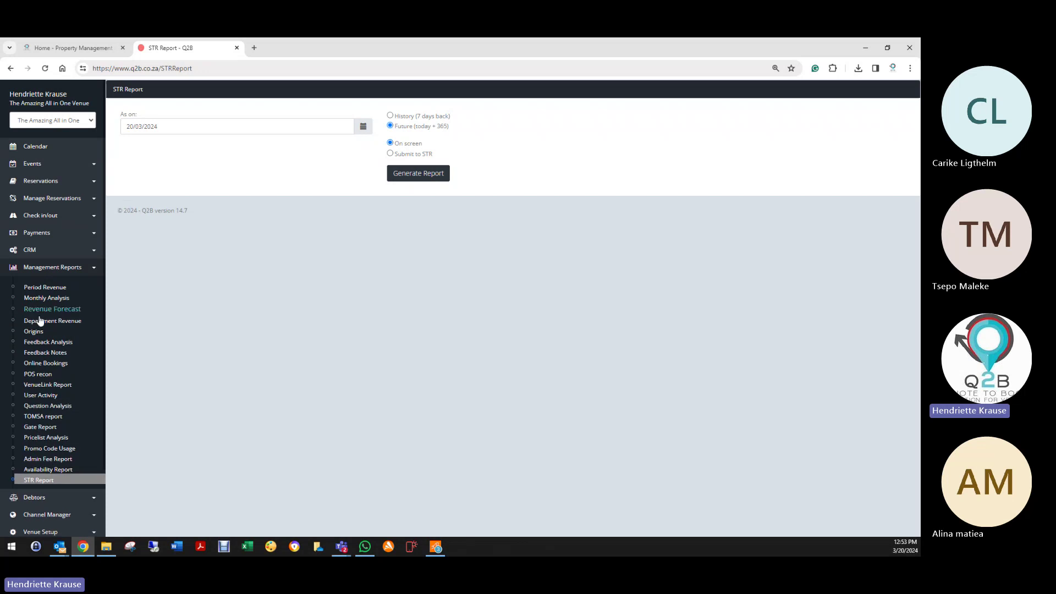
{"action": "scroll", "coordinate": [39, 484], "scroll_direction": "down", "scroll_amount": 2}
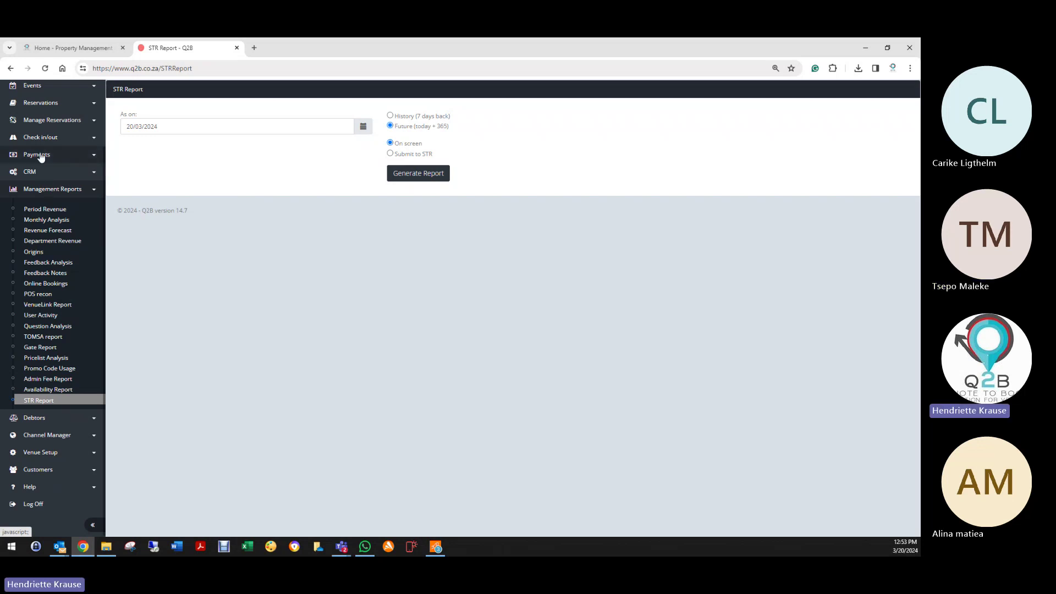
{"action": "left_click", "coordinate": [42, 156]}
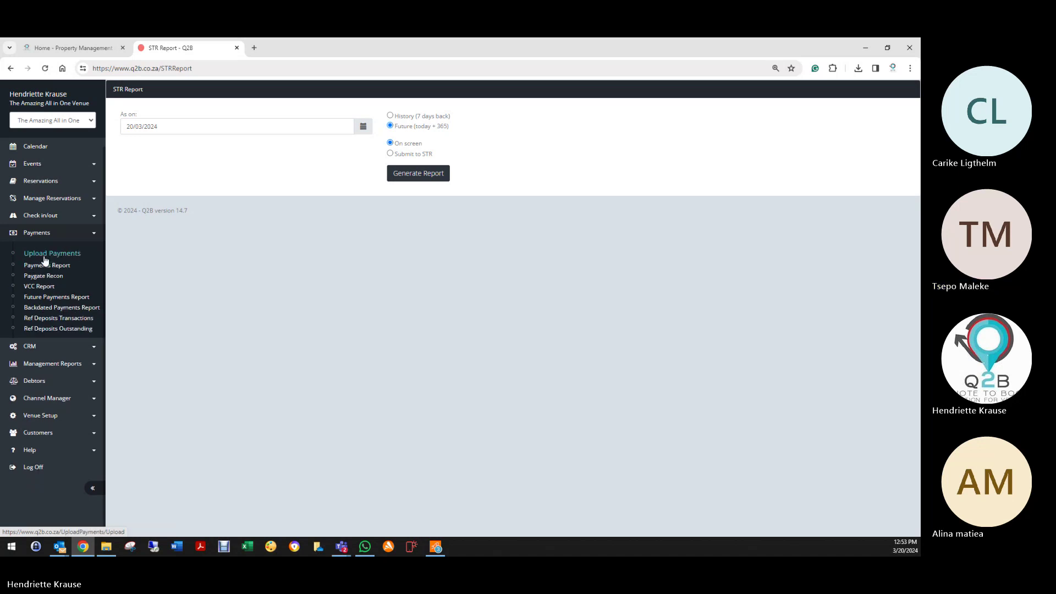
Step: Generate the Payments Report for 01/01/2024–20/03/2024 across all users, totalling 3000.00
{"action": "left_click", "coordinate": [77, 253]}
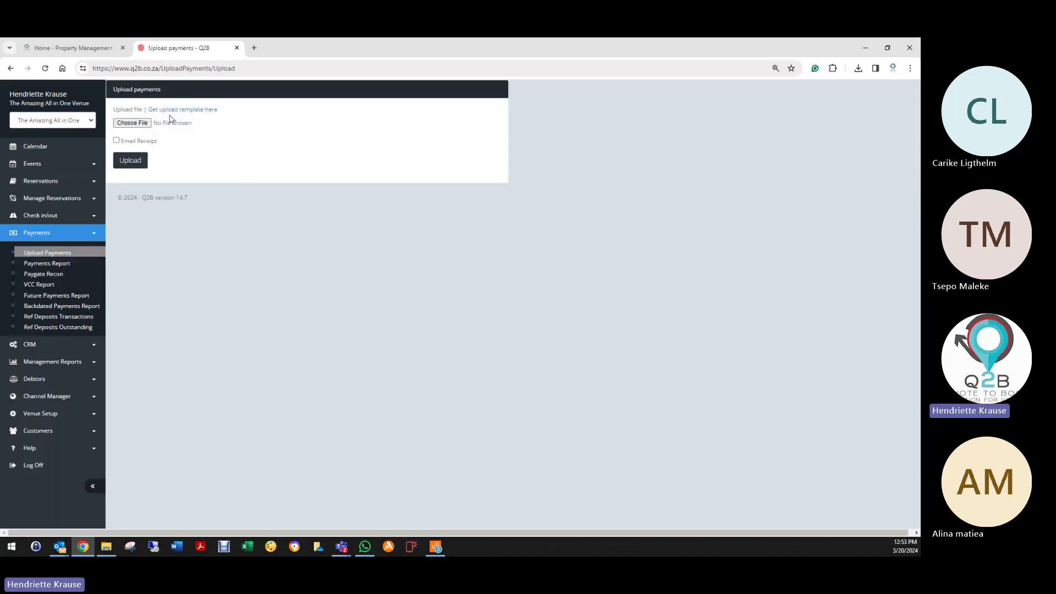
{"action": "left_click", "coordinate": [69, 265]}
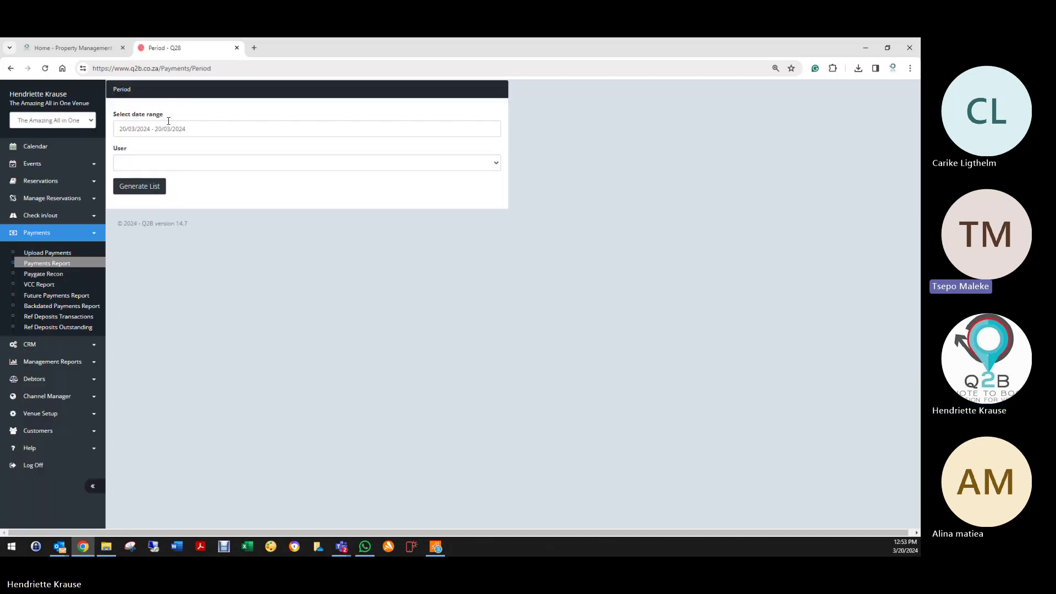
{"action": "left_click", "coordinate": [170, 128]}
{"action": "left_click", "coordinate": [208, 151]}
{"action": "left_click", "coordinate": [208, 151]}
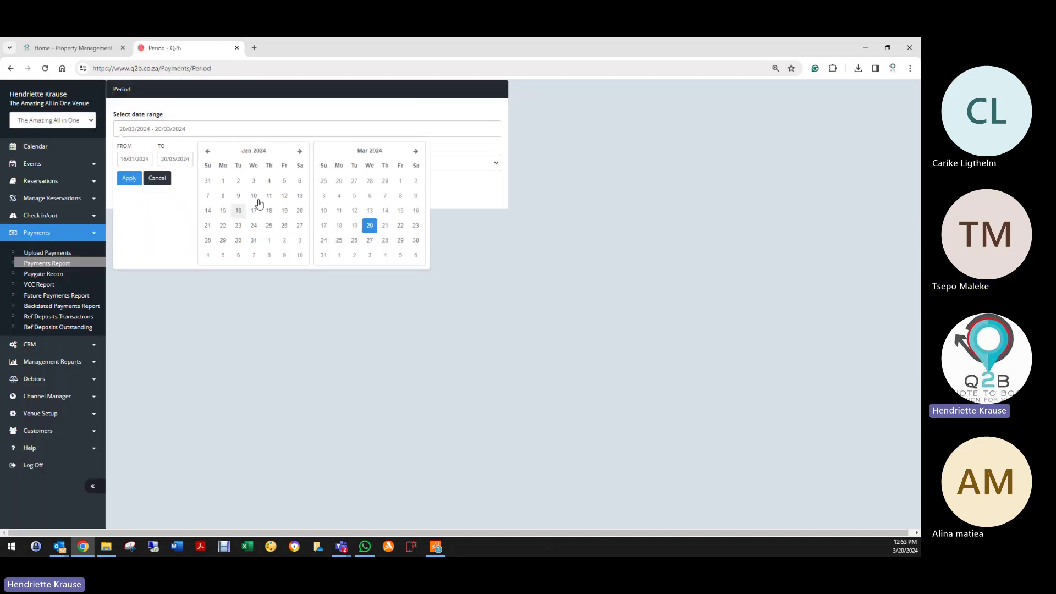
{"action": "left_click", "coordinate": [222, 182]}
{"action": "left_click", "coordinate": [130, 178]}
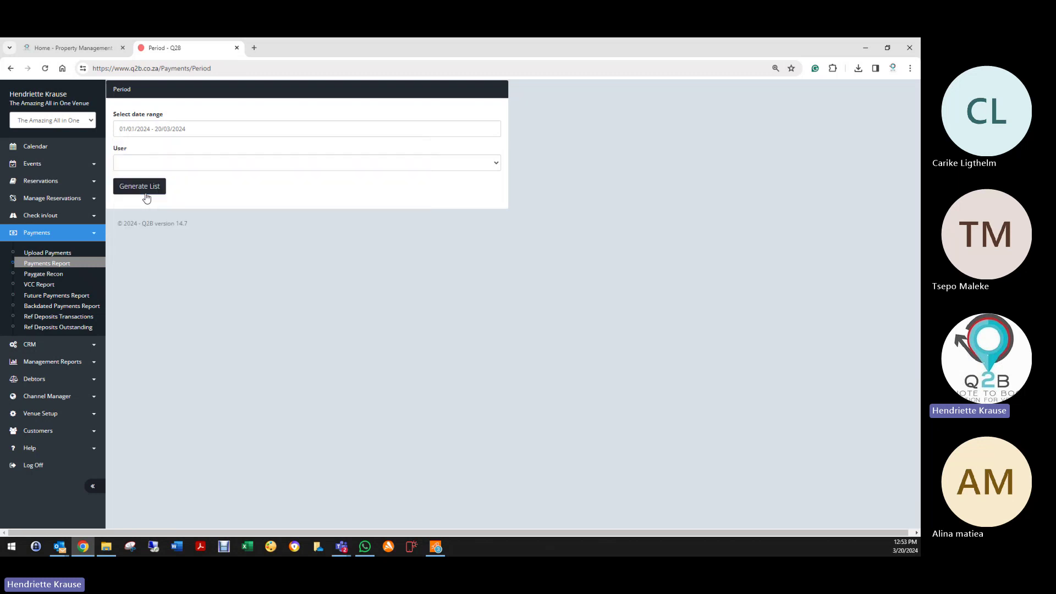
{"action": "left_click", "coordinate": [182, 163]}
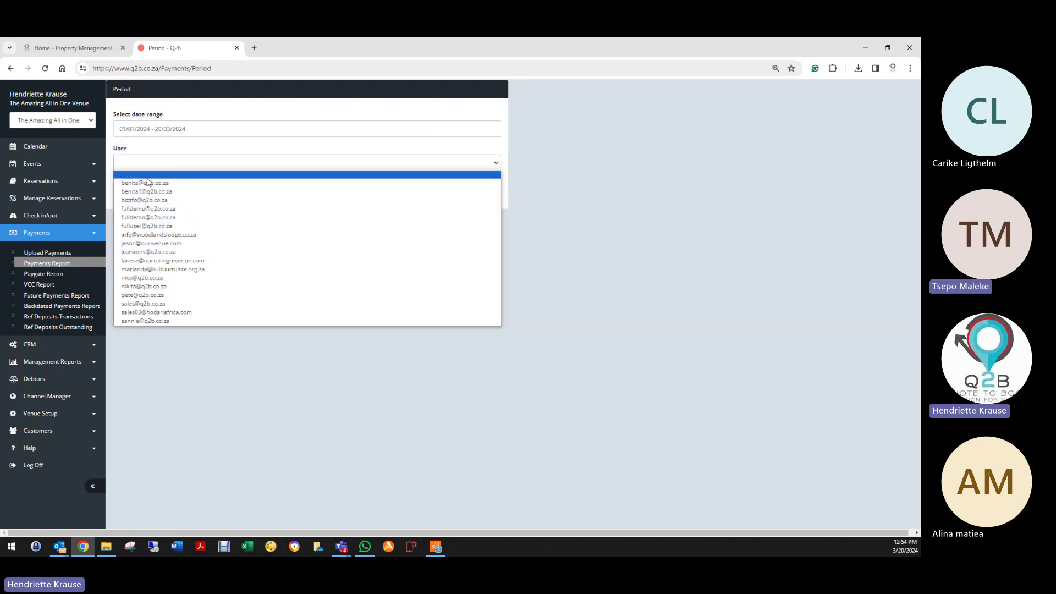
{"action": "left_click", "coordinate": [141, 179]}
{"action": "left_click", "coordinate": [140, 186]}
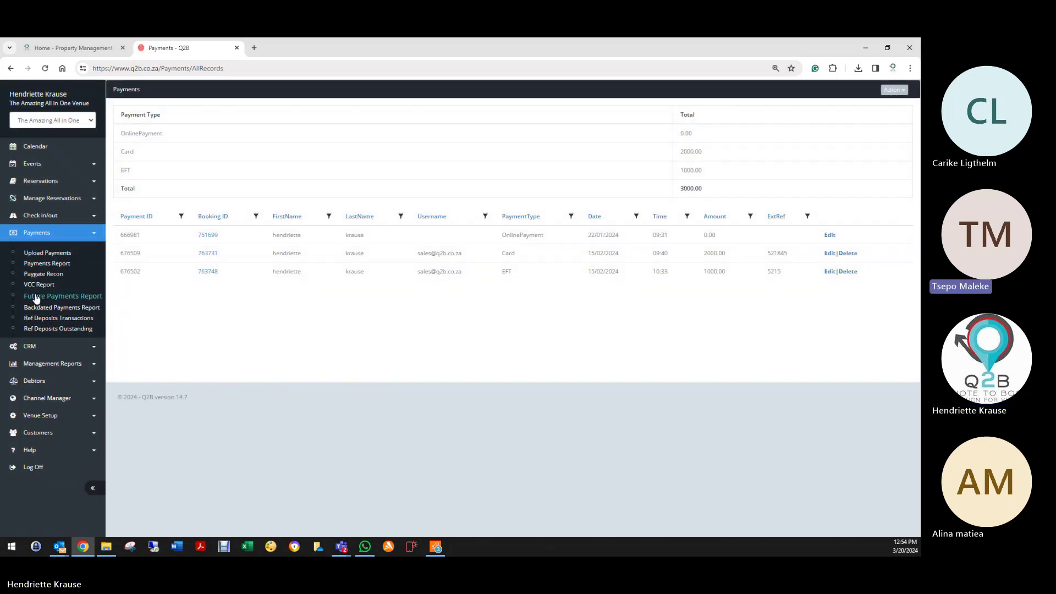
Step: Run the Paygate reconciliation from 01/03/2024 to 20/03/2024
{"action": "left_click", "coordinate": [64, 277]}
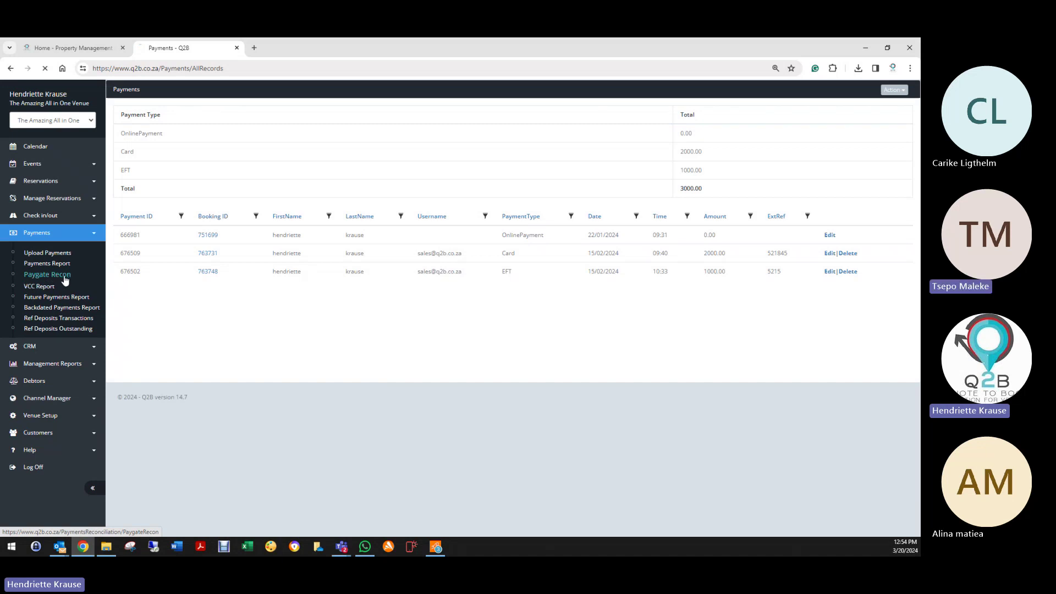
{"action": "left_click", "coordinate": [228, 110]}
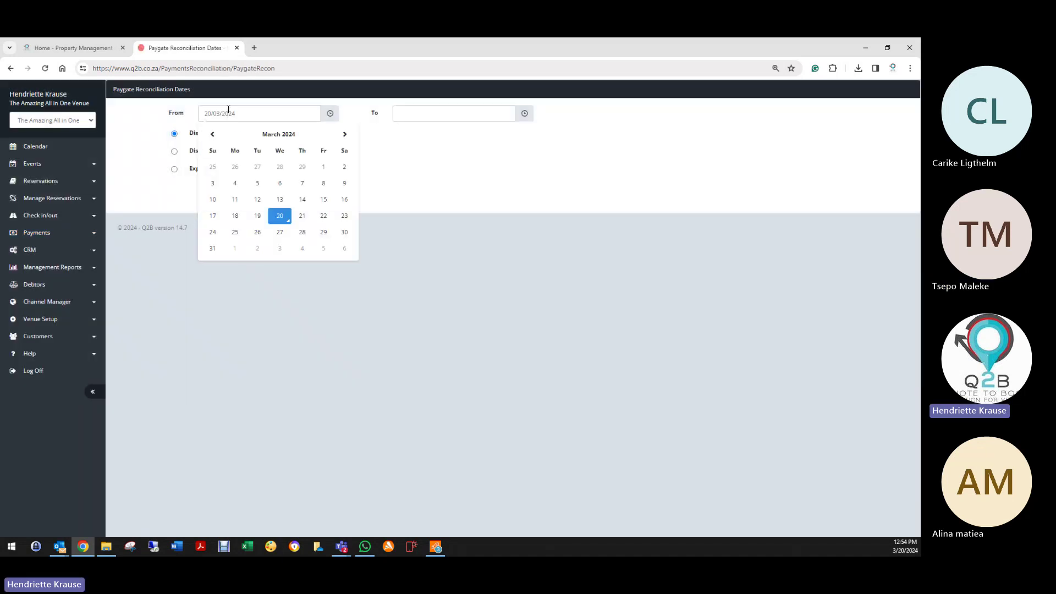
{"action": "left_click", "coordinate": [324, 167]}
{"action": "left_click", "coordinate": [419, 113]}
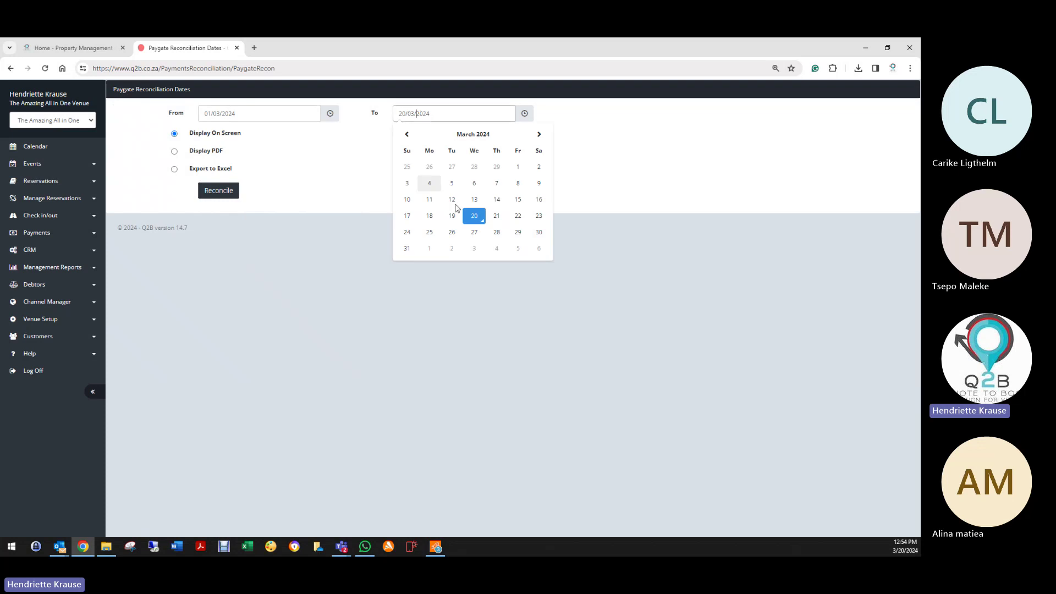
{"action": "left_click", "coordinate": [473, 216]}
{"action": "left_click", "coordinate": [237, 192]}
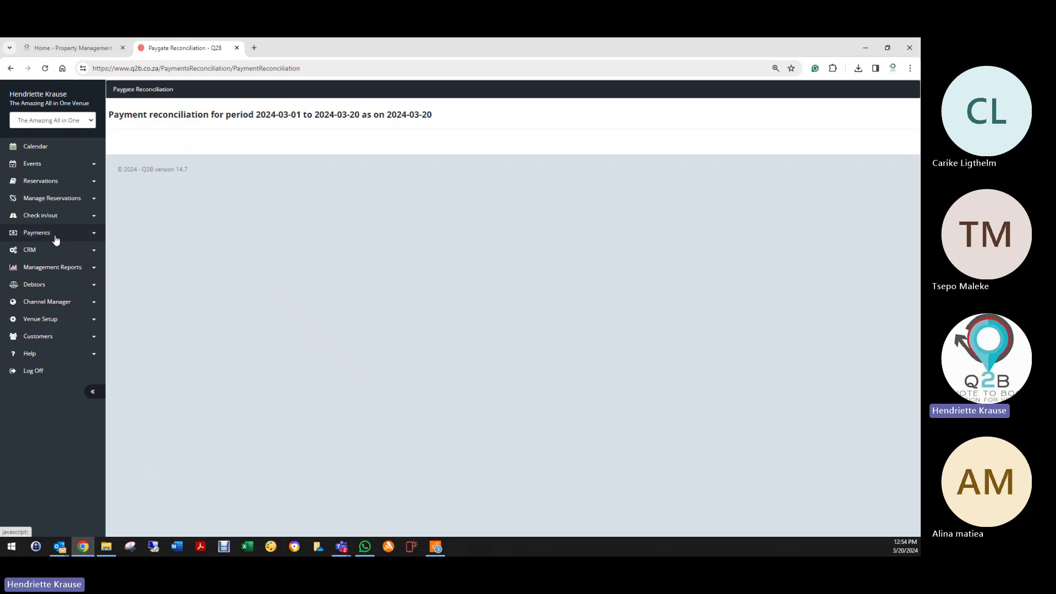
Step: Open the VCC Report form from the Payments section
{"action": "left_click", "coordinate": [48, 219]}
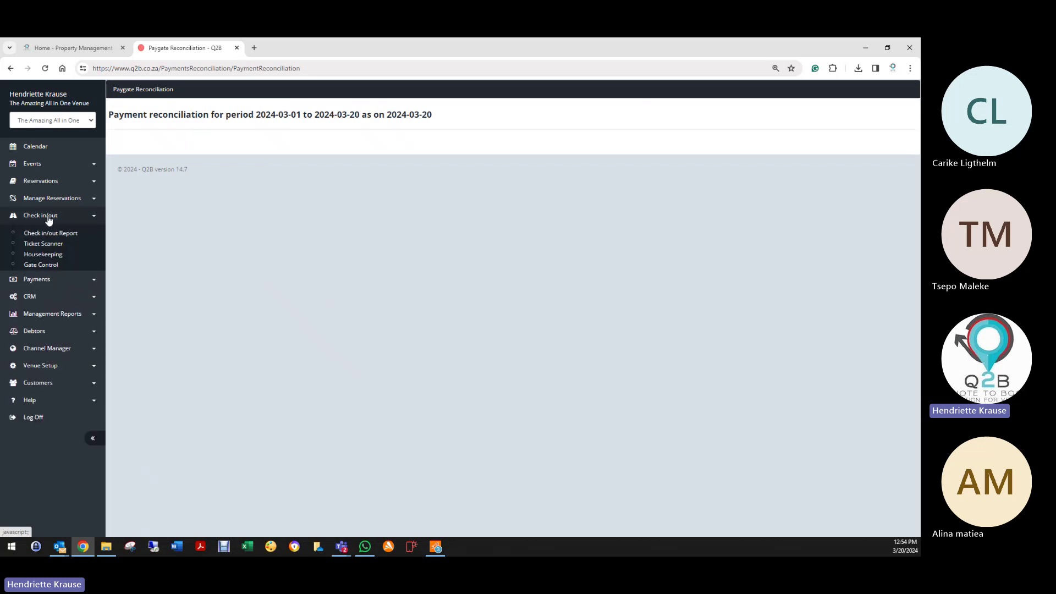
{"action": "left_click", "coordinate": [53, 329]}
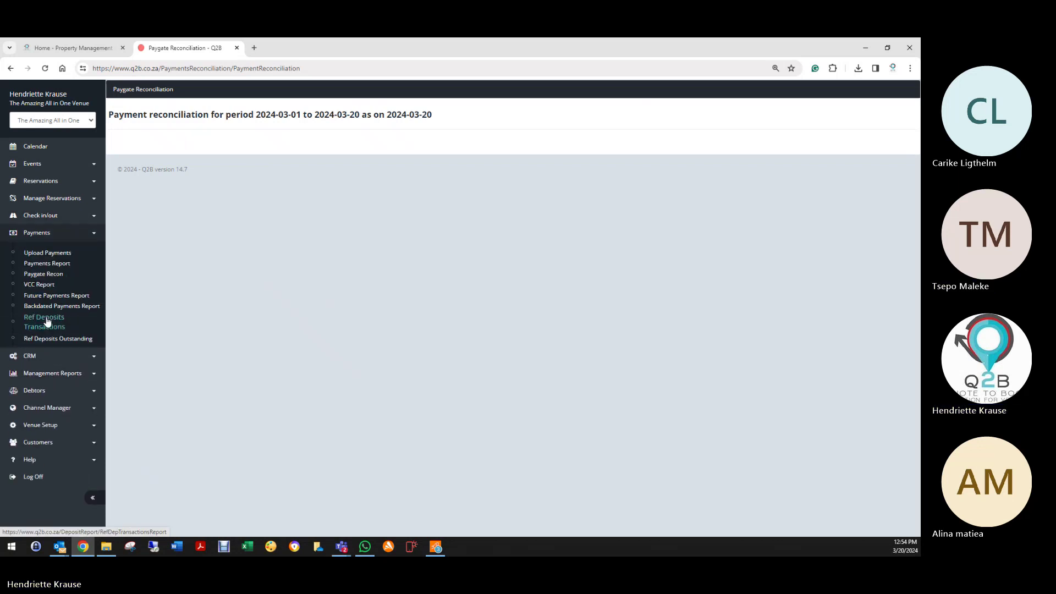
{"action": "left_click", "coordinate": [44, 286]}
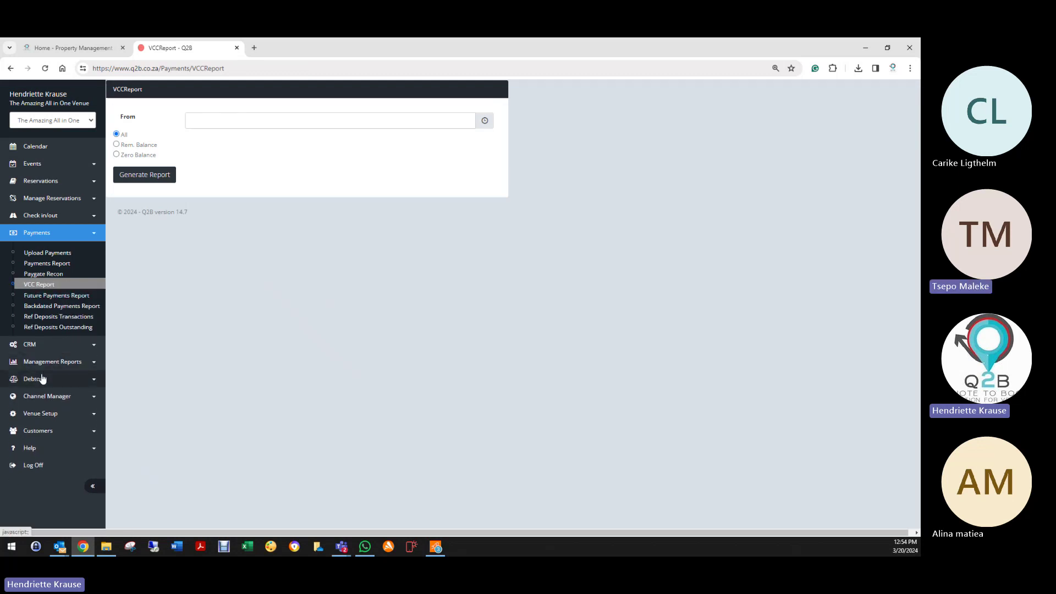
Step: Open Channel Manager > Channels to list the five channels, with only Profitroom active
{"action": "left_click", "coordinate": [39, 380]}
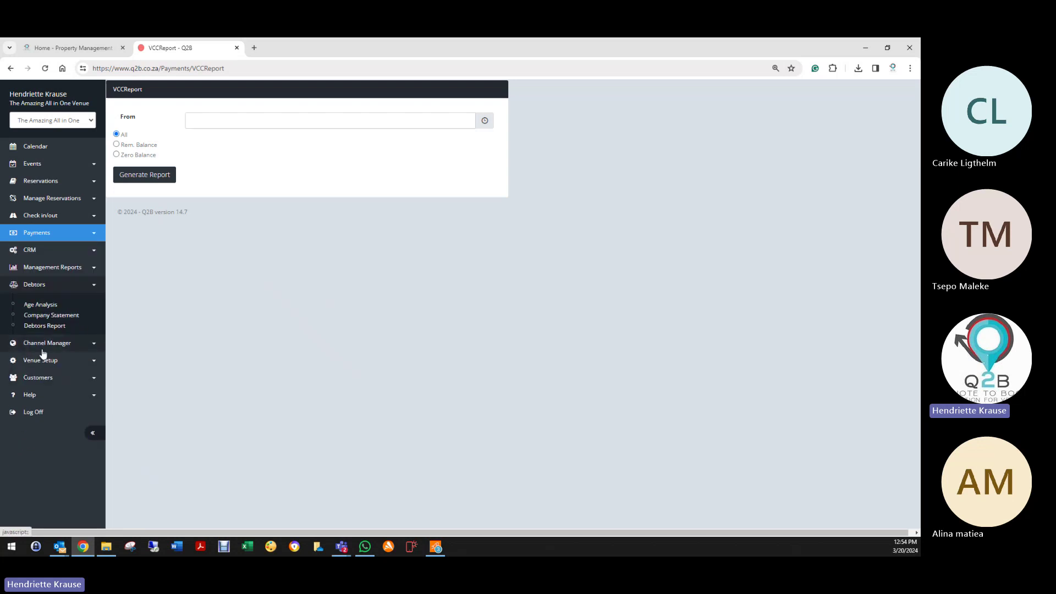
{"action": "left_click", "coordinate": [42, 345]}
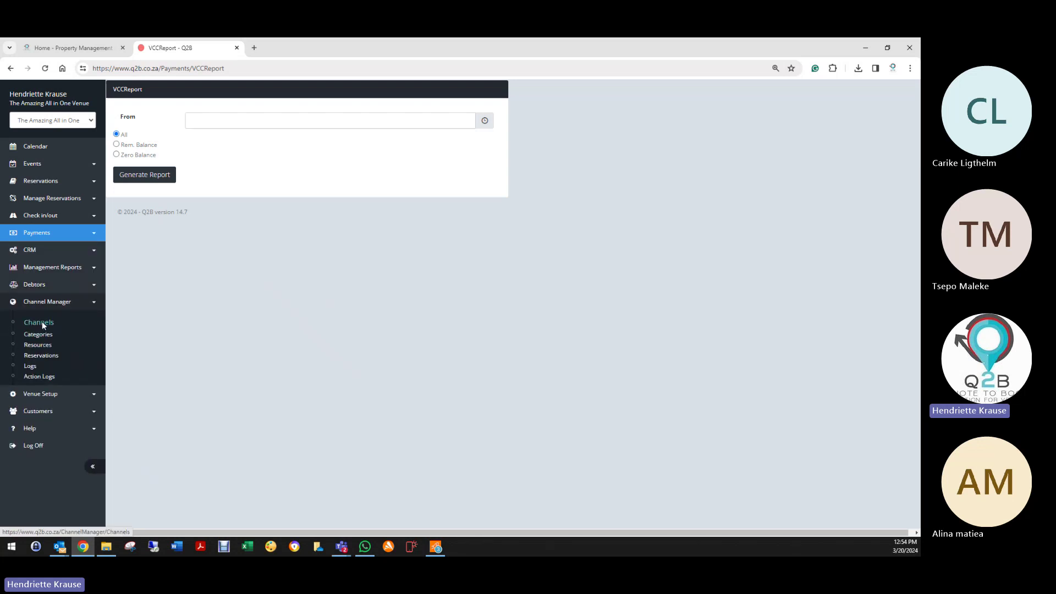
{"action": "left_click", "coordinate": [42, 322]}
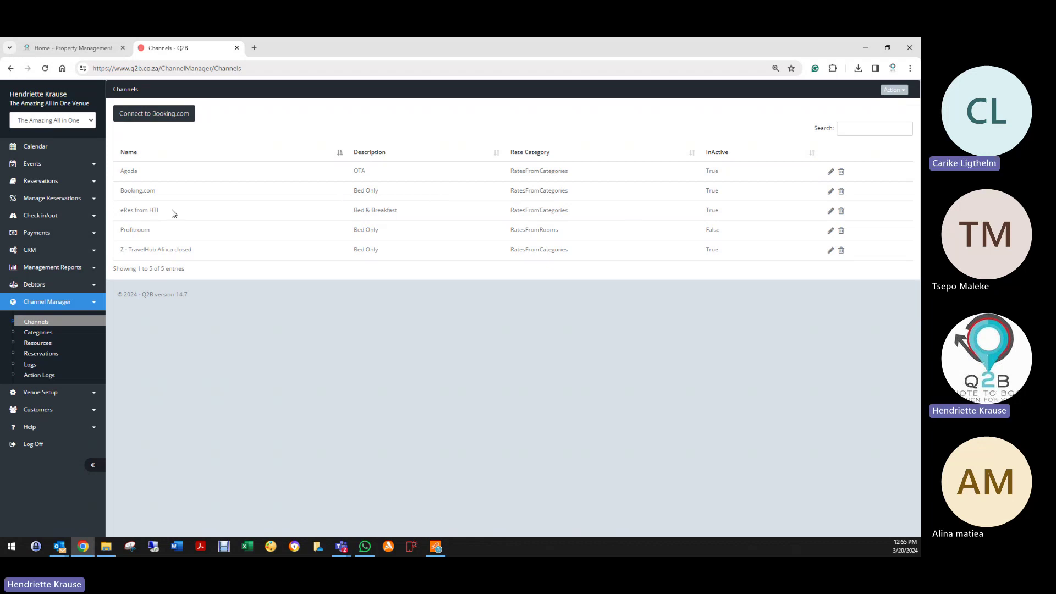
Step: Highlight the 'eRes from HTI' channel name and show the channel Action menu with Create New
{"action": "left_click_drag", "start_coordinate": [123, 210], "coordinate": [183, 217]}
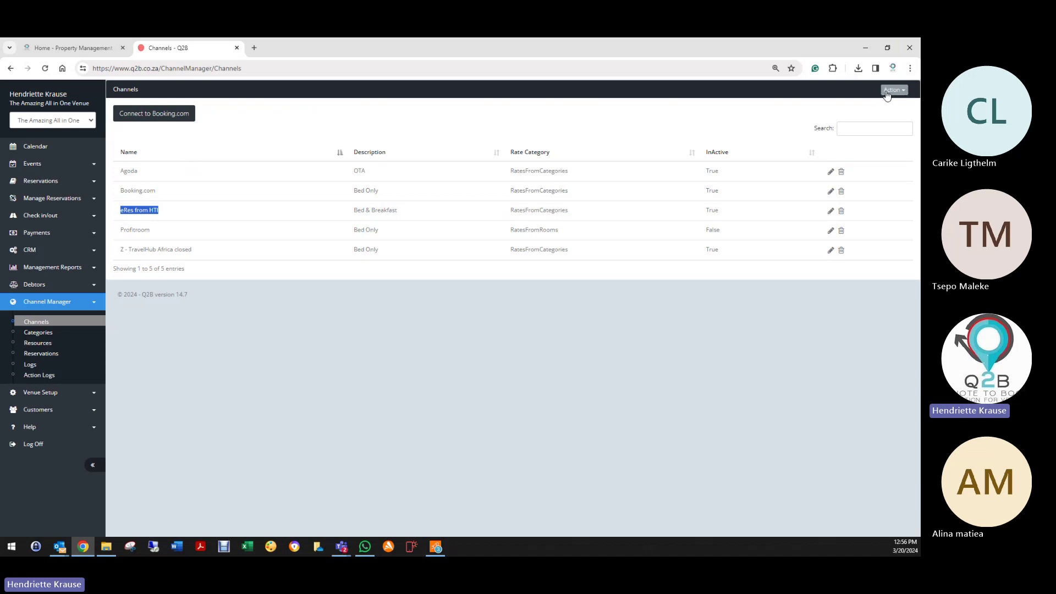
{"action": "left_click", "coordinate": [886, 94]}
Step: Open the Agoda channel's settings, check the CurrencyKey field, and save without changes
{"action": "left_click", "coordinate": [831, 173]}
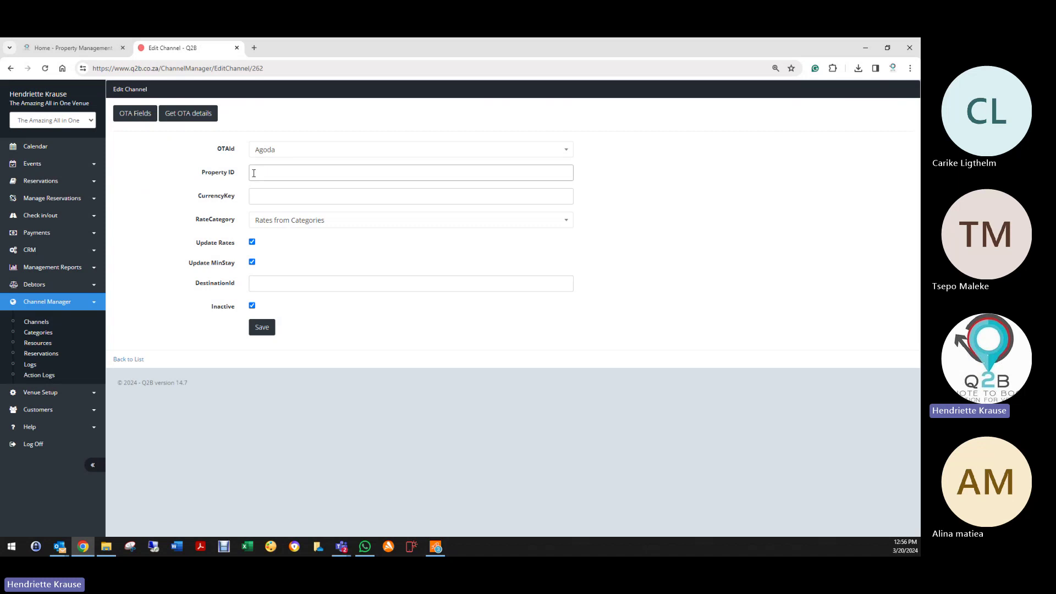
{"action": "left_click", "coordinate": [276, 198]}
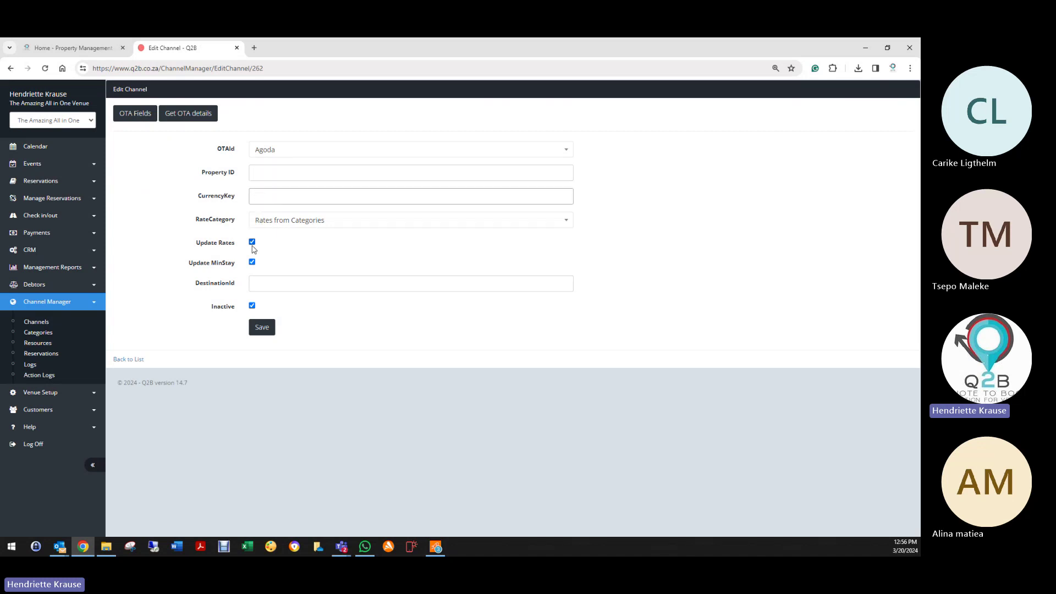
{"action": "left_click", "coordinate": [262, 328]}
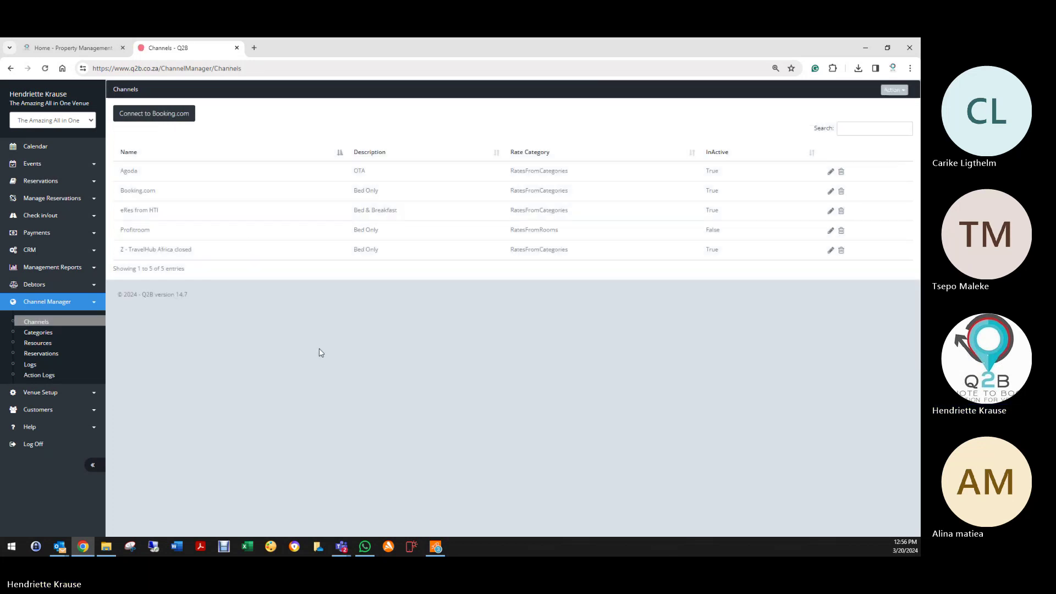
Step: Go to the empty Channel Manager Categories list and reveal the Retrieve Categories action
{"action": "left_click", "coordinate": [40, 334]}
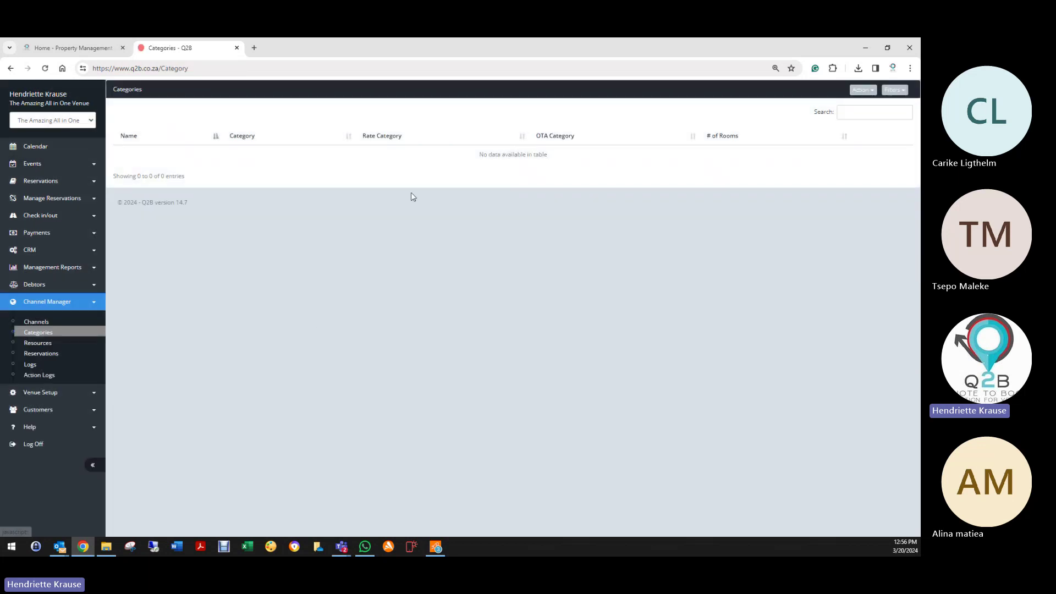
{"action": "left_click", "coordinate": [862, 89]}
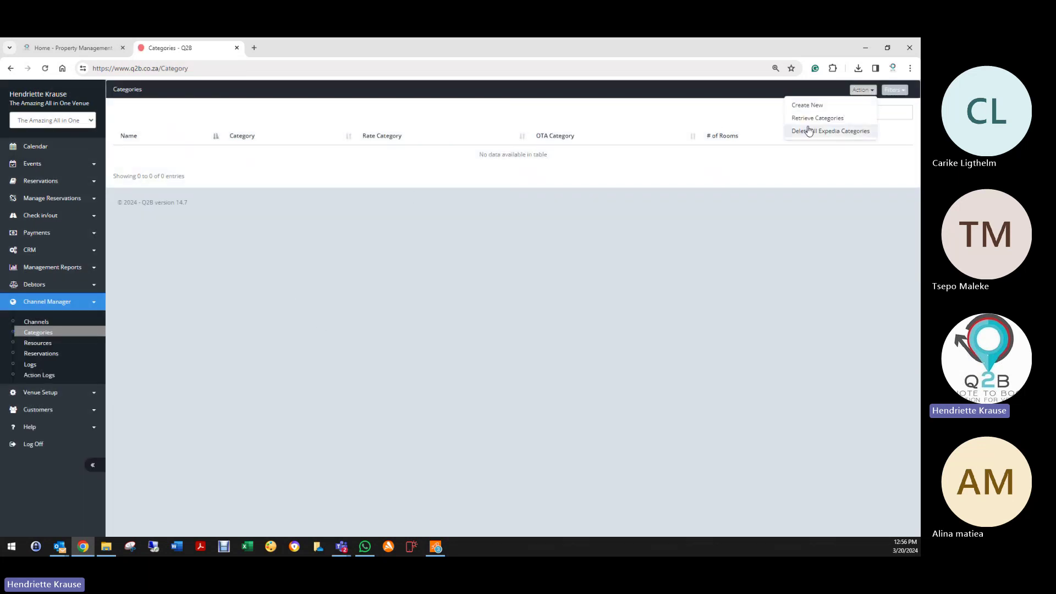
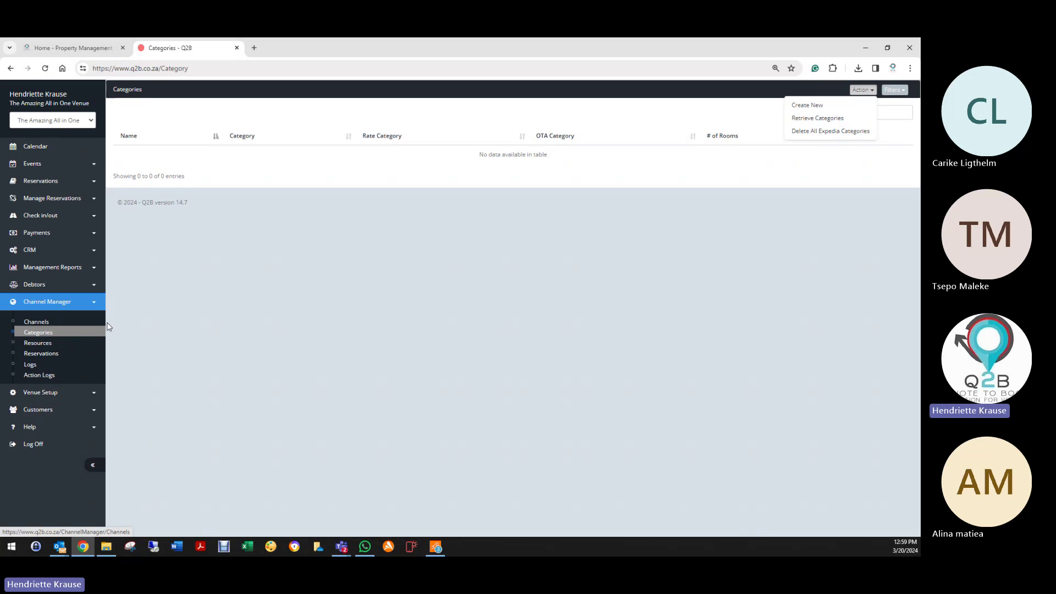
Step: Open the Channel Manager reservation list and filter it to the Booking.com channel
{"action": "left_click", "coordinate": [48, 348]}
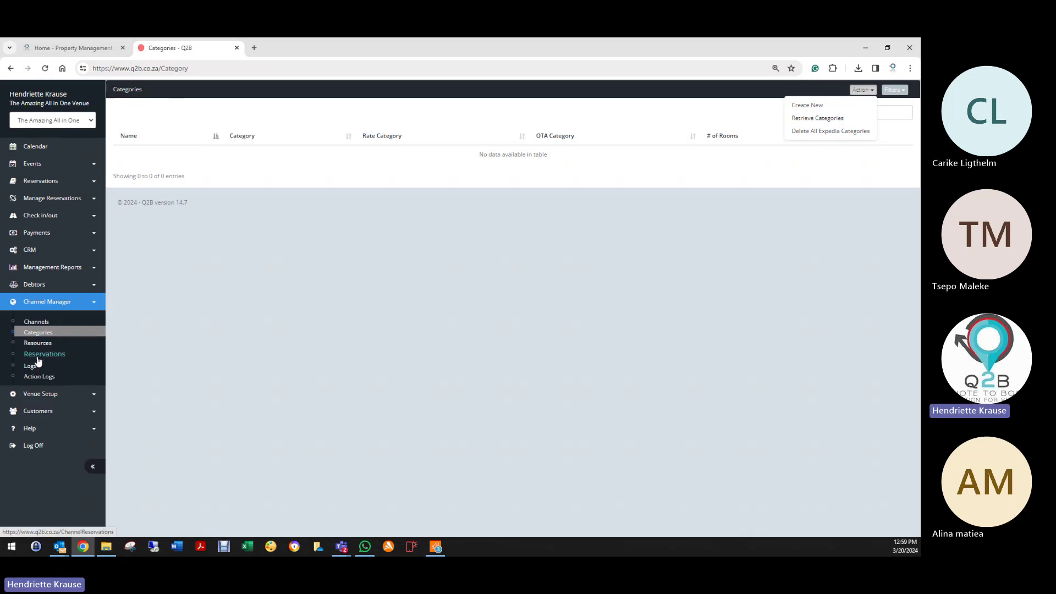
{"action": "left_click", "coordinate": [38, 354]}
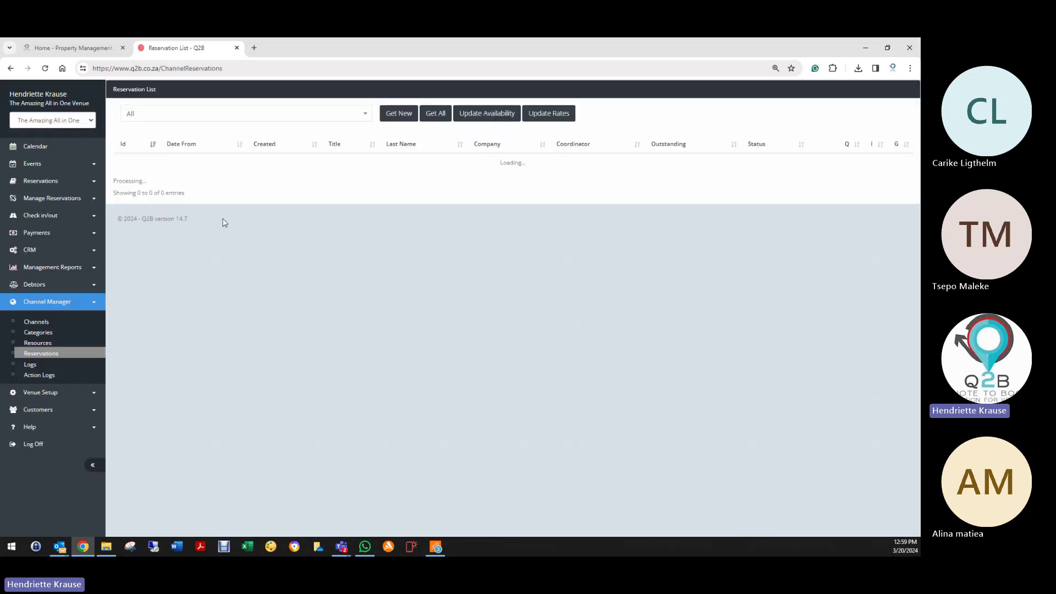
{"action": "left_click", "coordinate": [236, 114]}
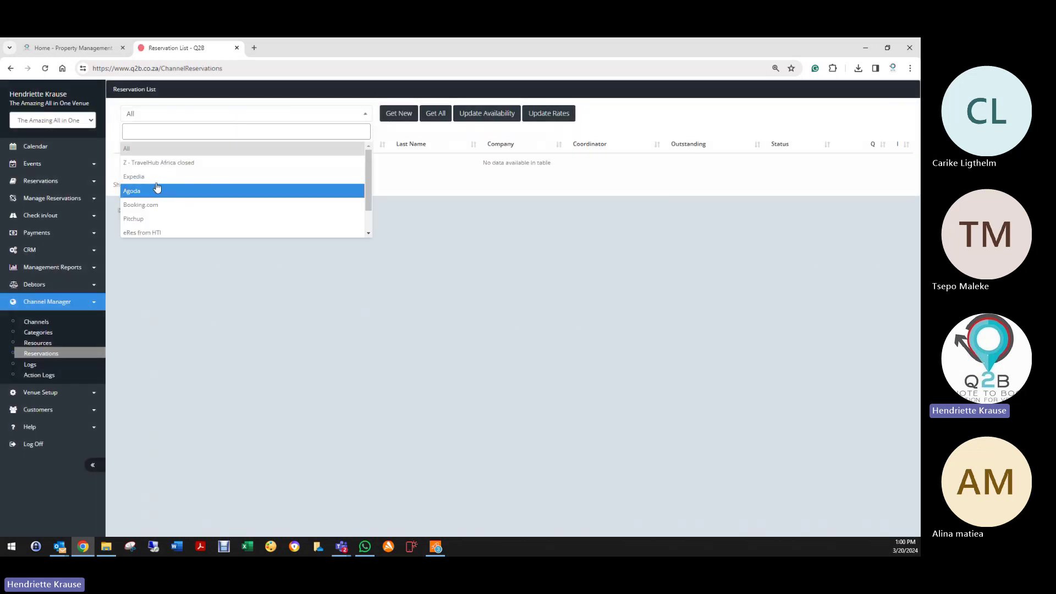
{"action": "left_click", "coordinate": [157, 204]}
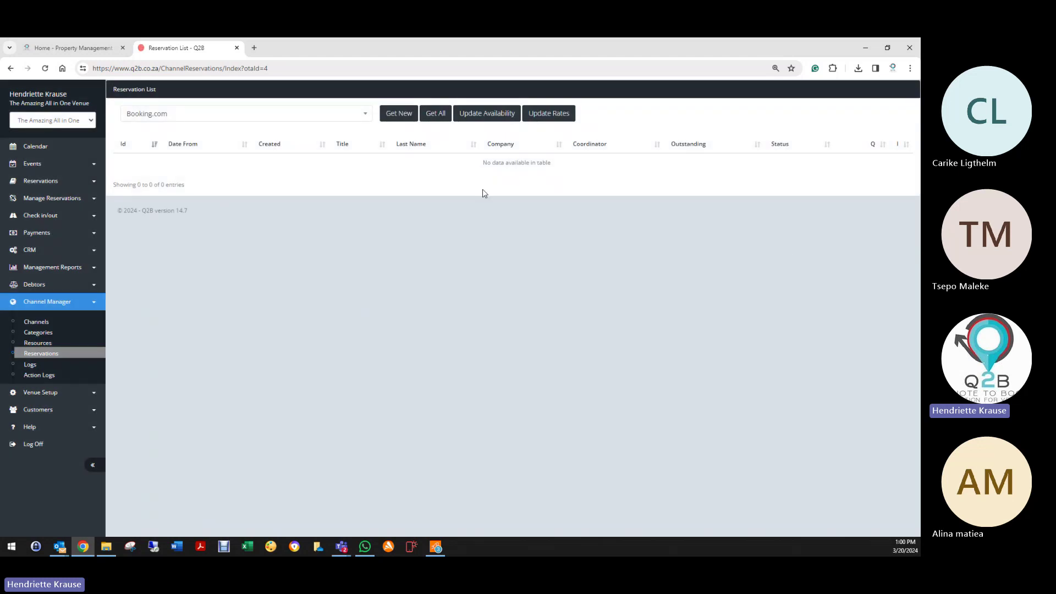
Step: Browse the Update Rates date range three months ahead, then close it without updating rates
{"action": "left_click", "coordinate": [564, 114]}
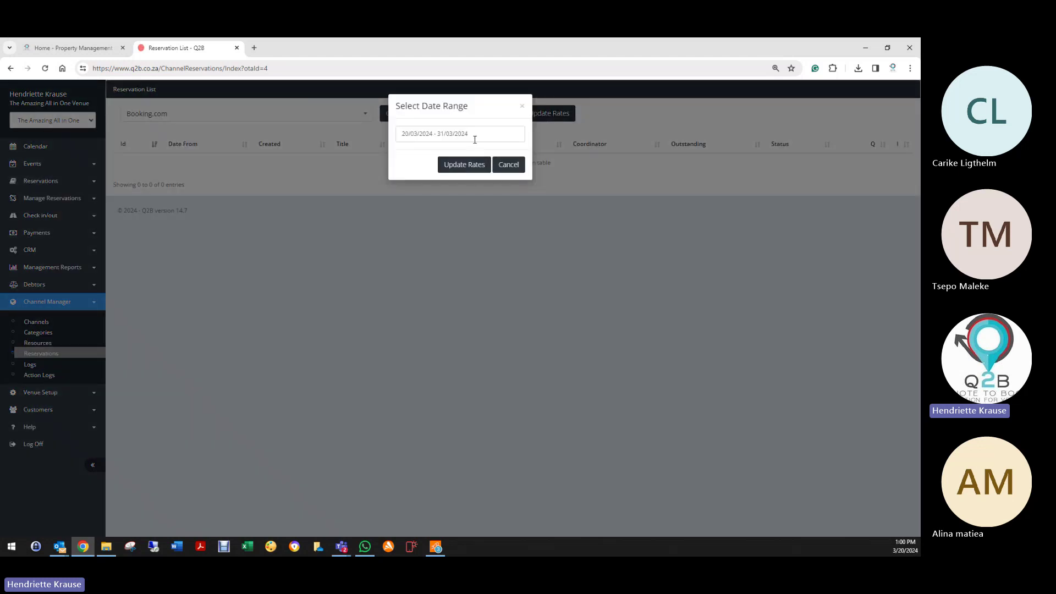
{"action": "left_click", "coordinate": [472, 135]}
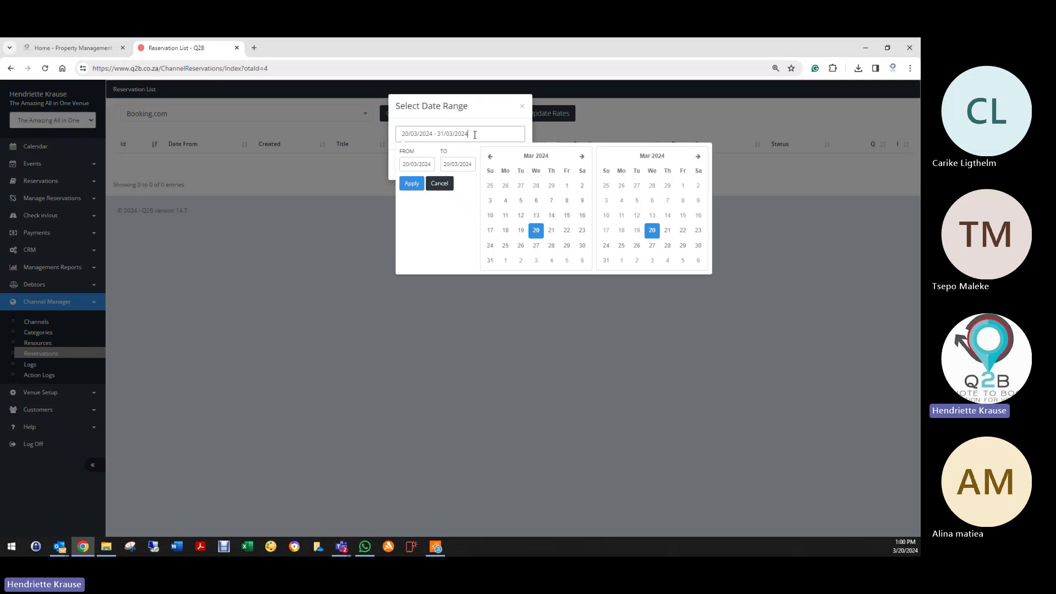
{"action": "left_click", "coordinate": [698, 157]}
{"action": "left_click", "coordinate": [699, 157]}
{"action": "left_click", "coordinate": [698, 157]}
{"action": "left_click", "coordinate": [698, 156]}
{"action": "left_click", "coordinate": [698, 157]}
{"action": "left_click", "coordinate": [699, 157]}
{"action": "left_click", "coordinate": [698, 157]}
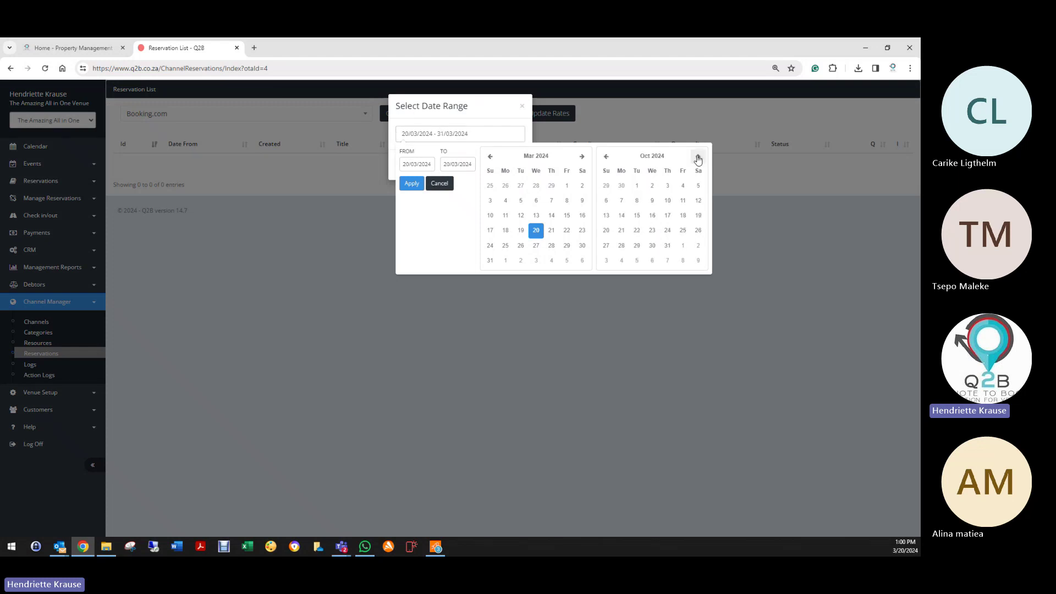
{"action": "left_click", "coordinate": [441, 184]}
{"action": "left_click", "coordinate": [523, 163]}
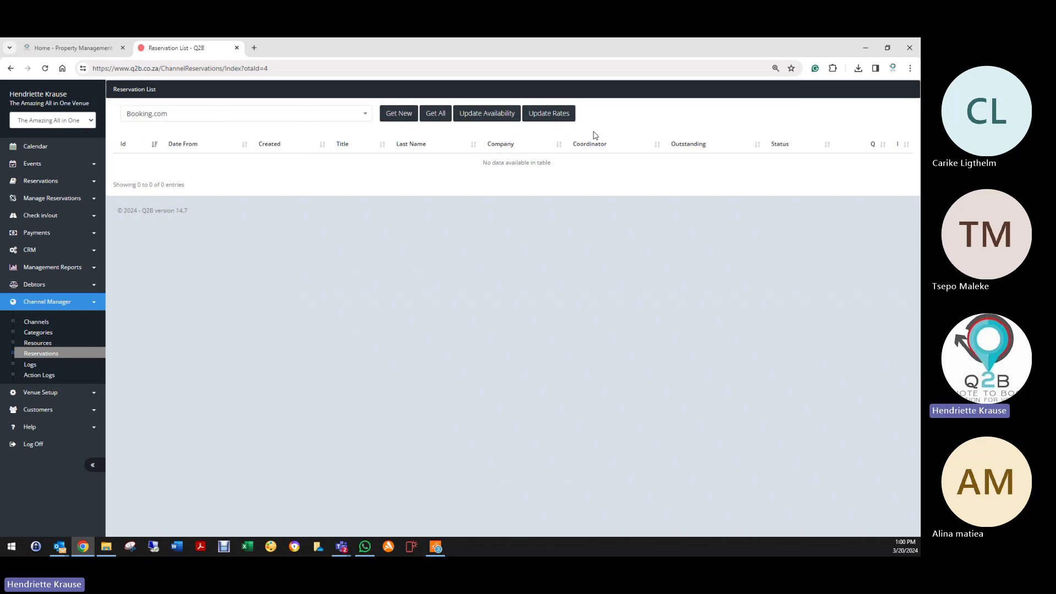
Step: Filter reservations to Expedia, browse the Update Availability dates, and close it unapplied
{"action": "left_click", "coordinate": [237, 113]}
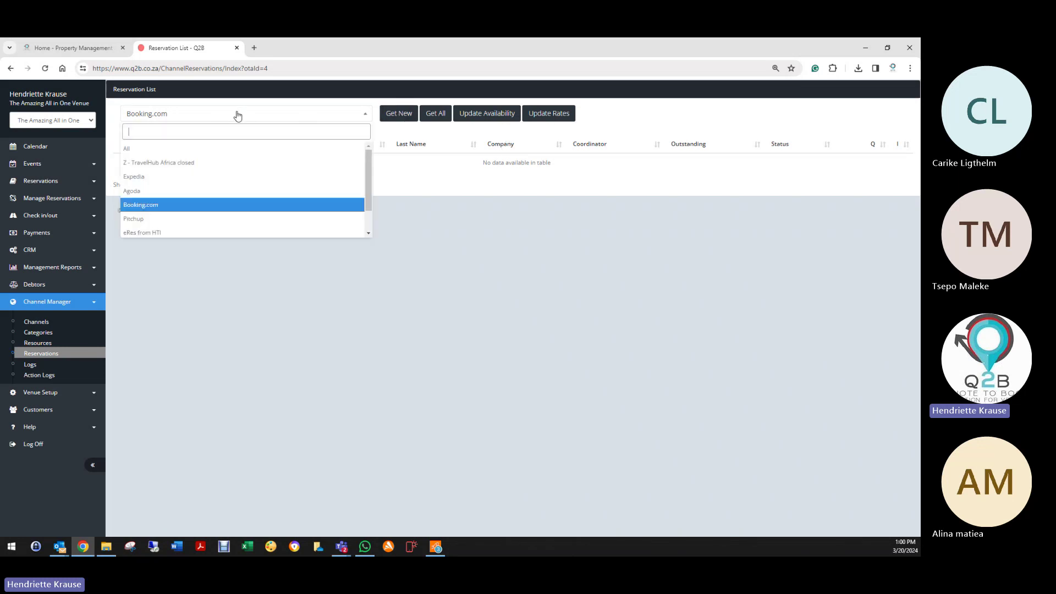
{"action": "left_click", "coordinate": [162, 177]}
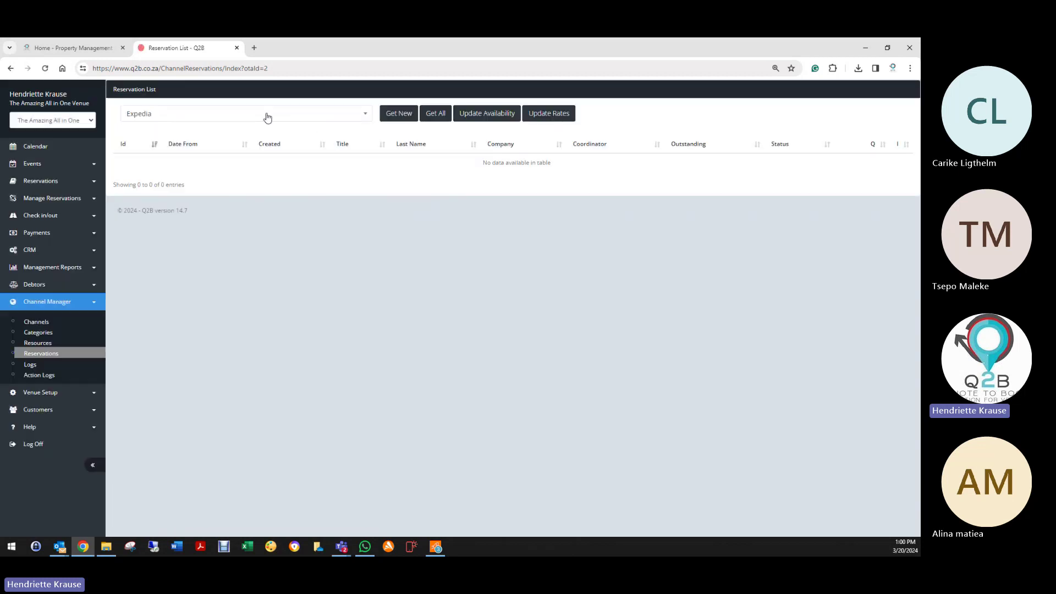
{"action": "left_click", "coordinate": [505, 115]}
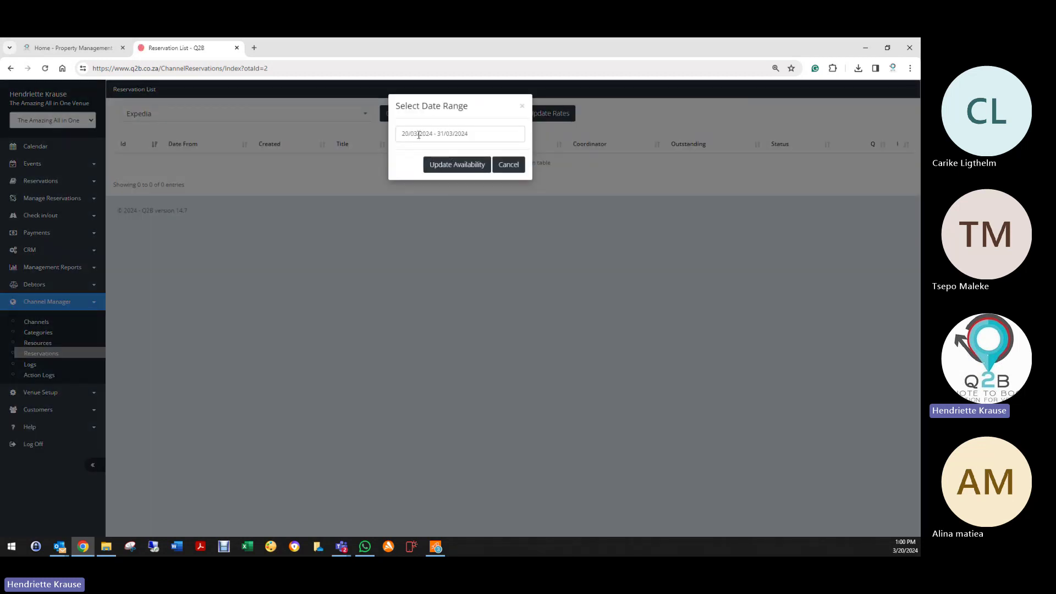
{"action": "left_click", "coordinate": [462, 134]}
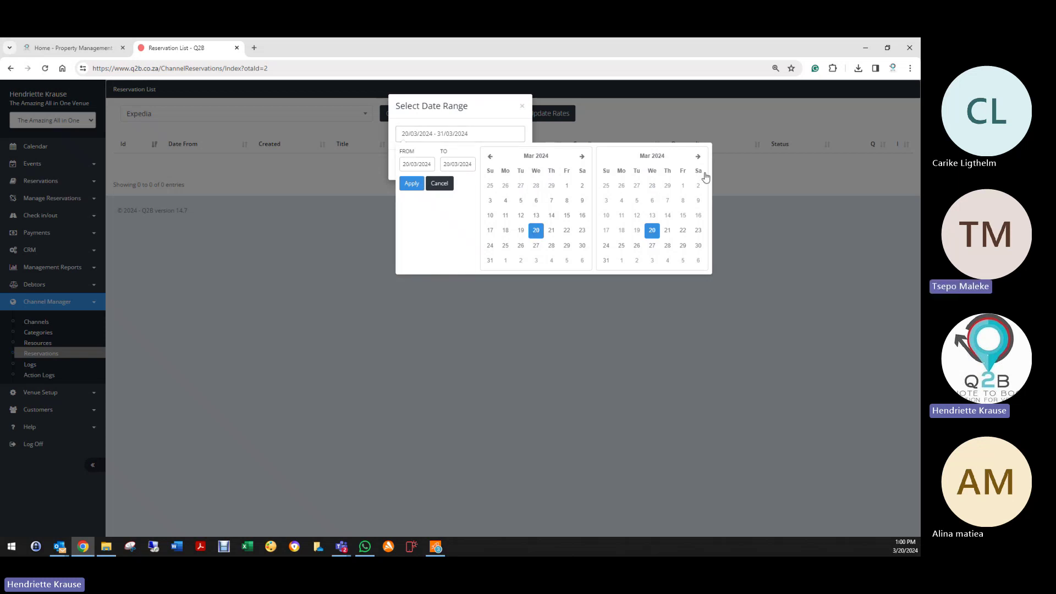
{"action": "left_click", "coordinate": [699, 157]}
{"action": "left_click", "coordinate": [698, 157]}
{"action": "left_click", "coordinate": [698, 156]}
{"action": "left_click", "coordinate": [699, 157]}
{"action": "left_click", "coordinate": [699, 157]}
{"action": "left_click", "coordinate": [699, 157]}
{"action": "left_click", "coordinate": [699, 157]}
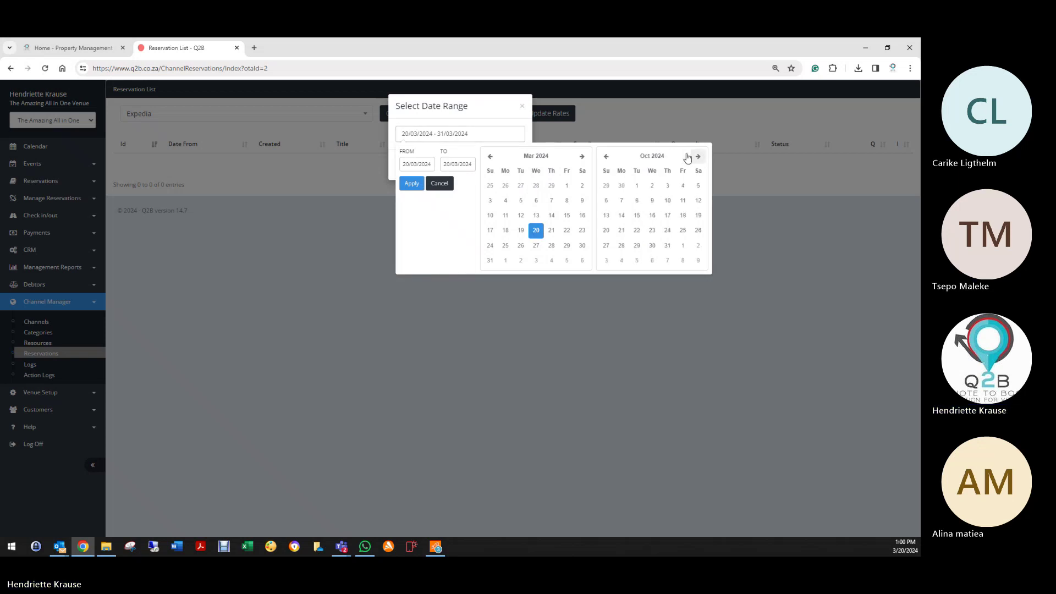
{"action": "left_click", "coordinate": [522, 108]}
{"action": "left_click", "coordinate": [268, 121]}
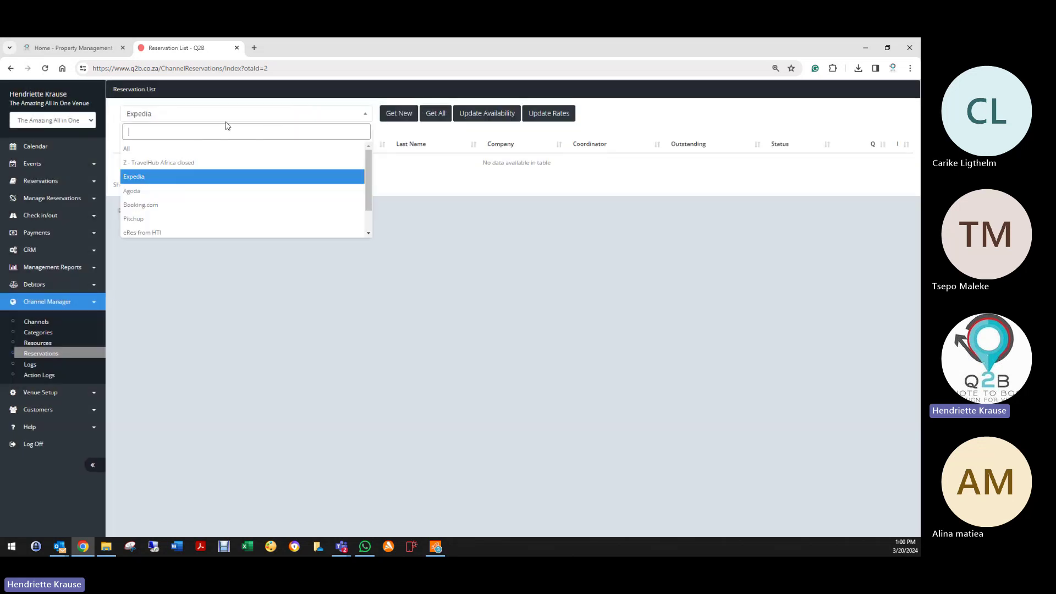
Step: Show eRes from HTI reservations, then switch the channel filter back to Booking.com
{"action": "left_click", "coordinate": [157, 235]}
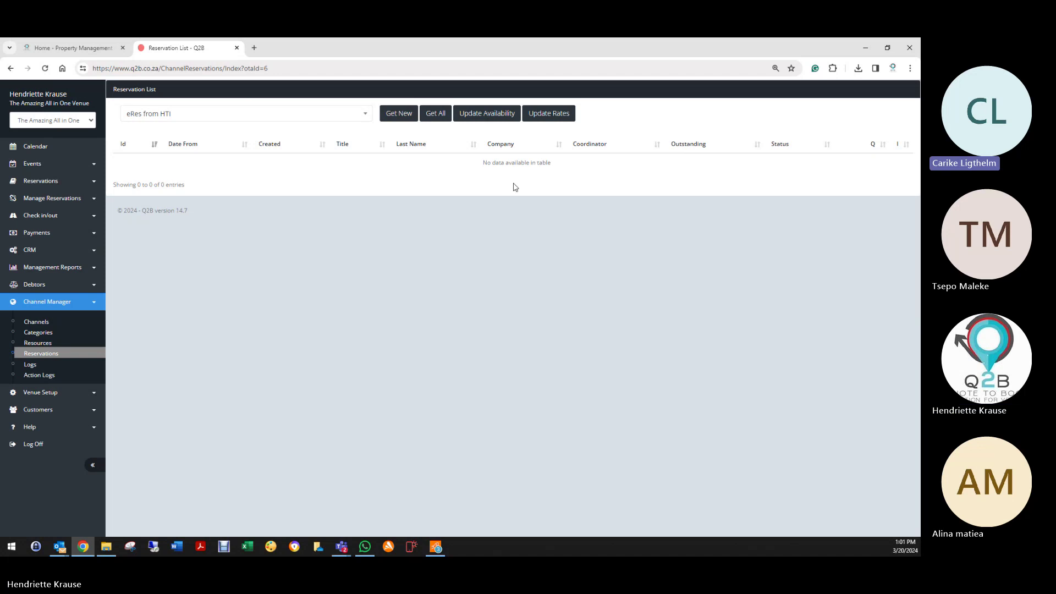
{"action": "left_click", "coordinate": [225, 114]}
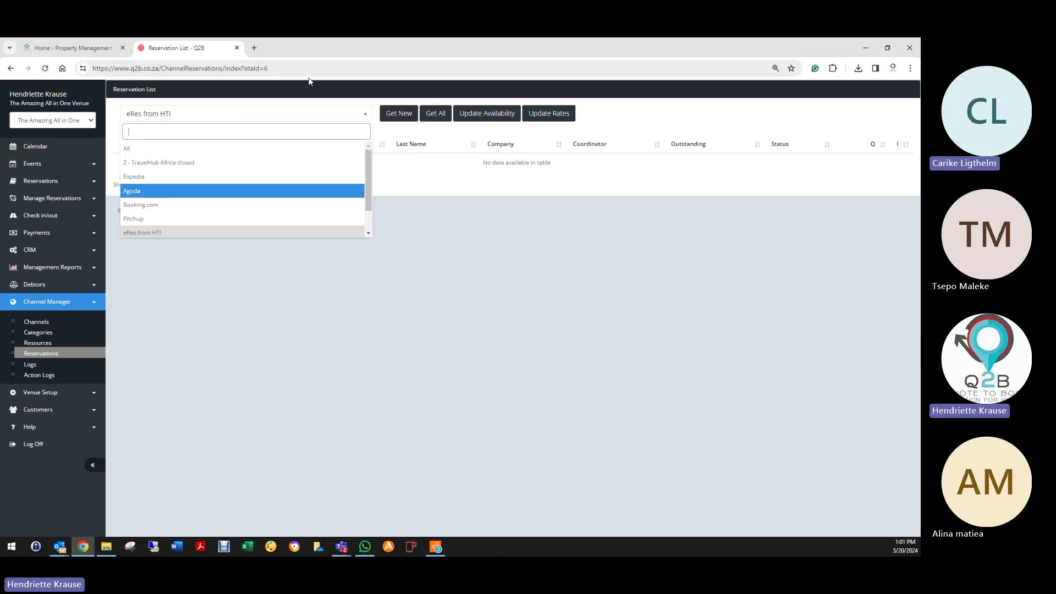
{"action": "left_click", "coordinate": [154, 205]}
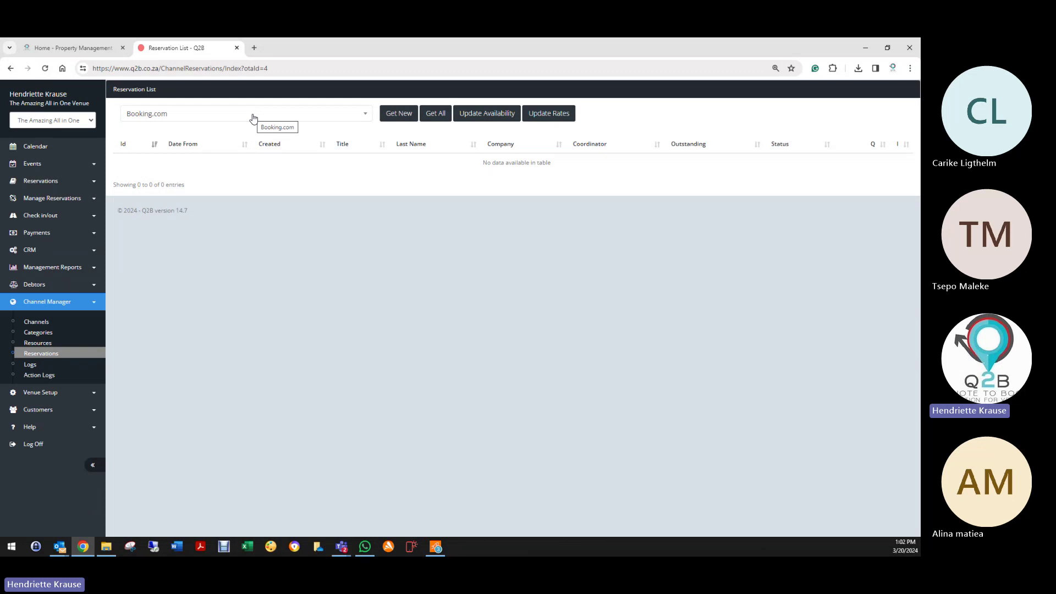
{"action": "left_click", "coordinate": [147, 119]}
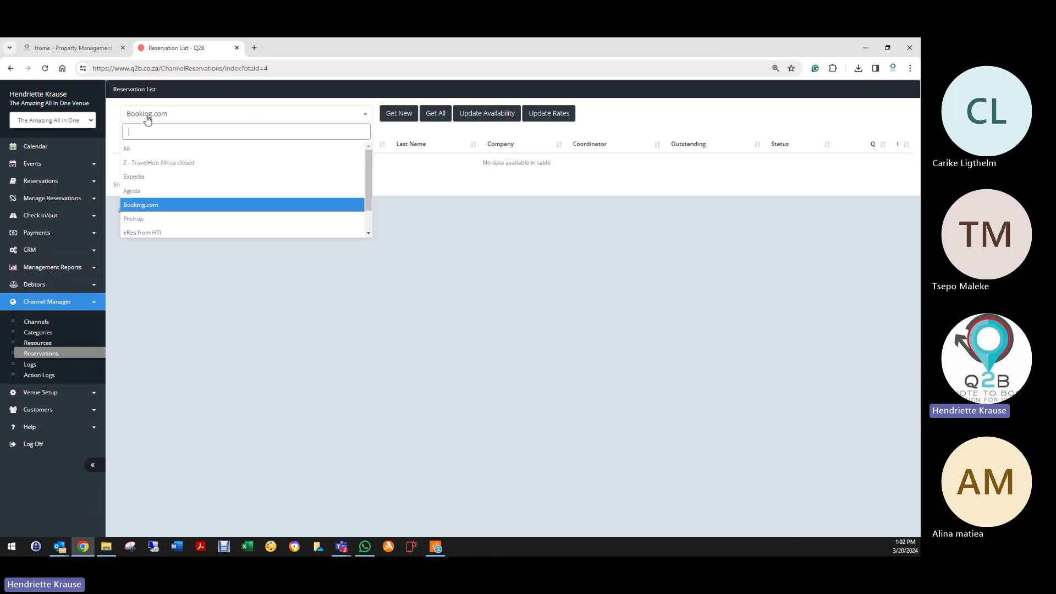
{"action": "left_click", "coordinate": [156, 213]}
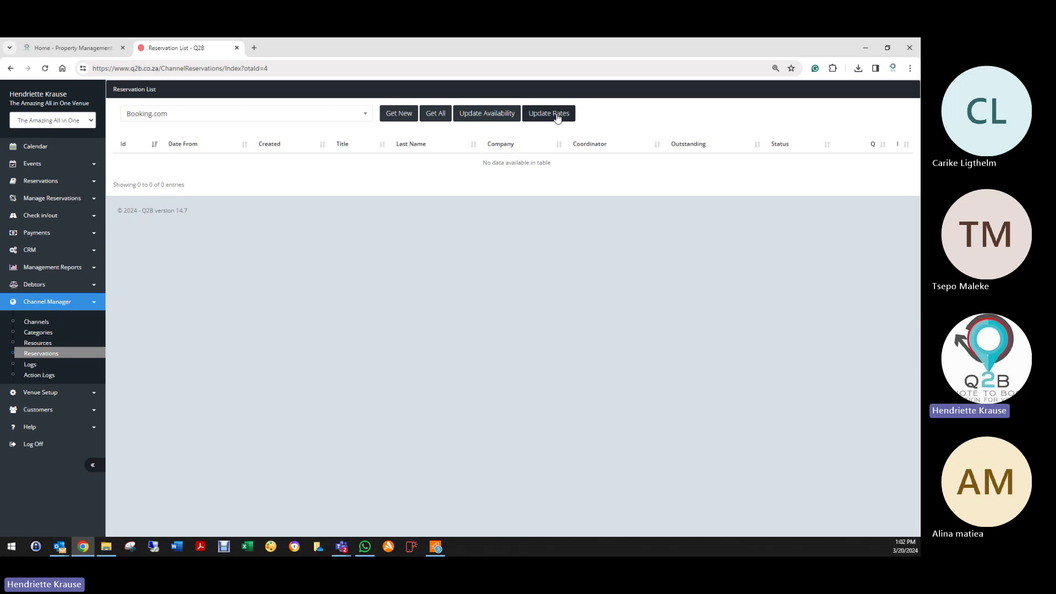
{"action": "left_click", "coordinate": [161, 119]}
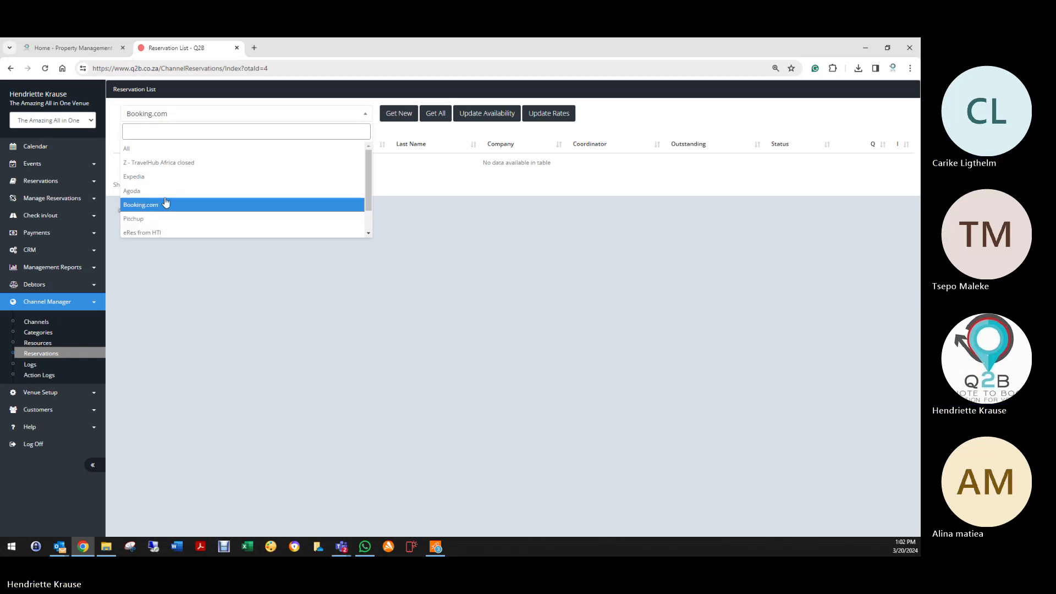
{"action": "scroll", "coordinate": [157, 212], "scroll_direction": "down", "scroll_amount": 1}
{"action": "scroll", "coordinate": [157, 218], "scroll_direction": "down", "scroll_amount": 2}
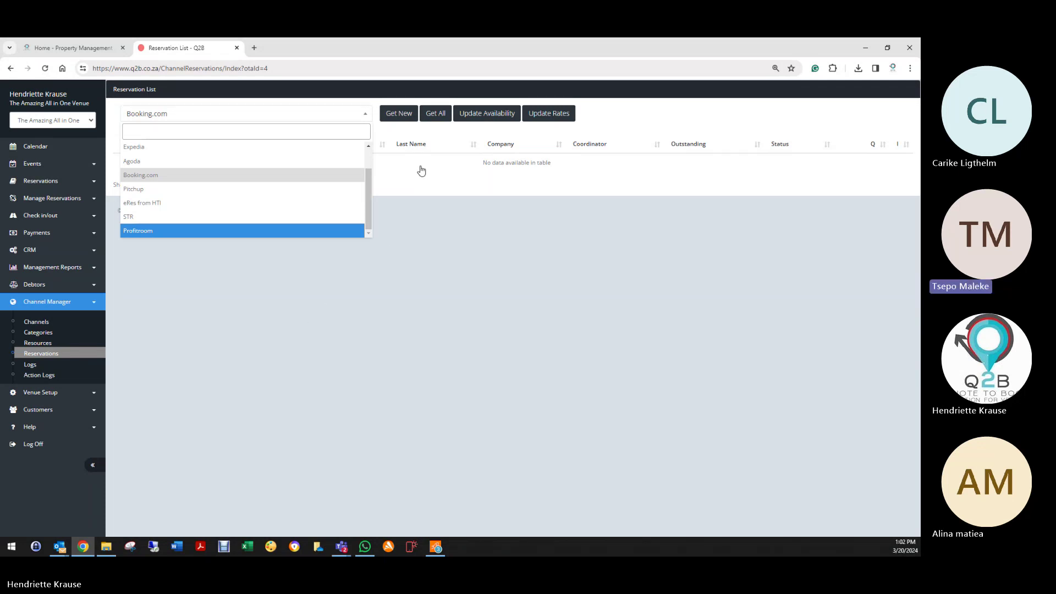
{"action": "left_click", "coordinate": [409, 181]}
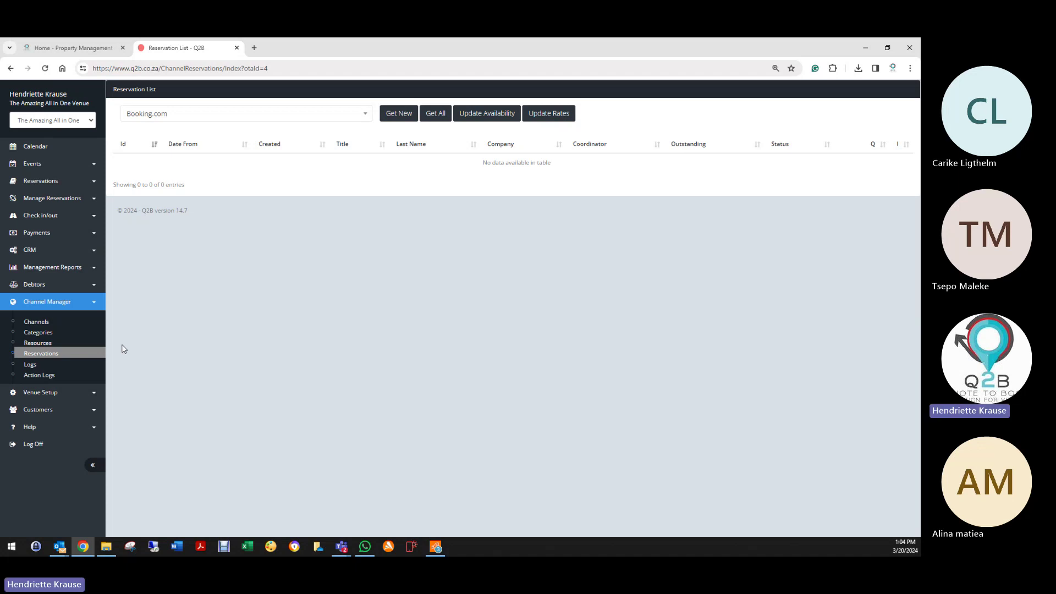
Step: Open the empty Channel Manager Action Logs page and snip the whole browser window
{"action": "left_click", "coordinate": [46, 368]}
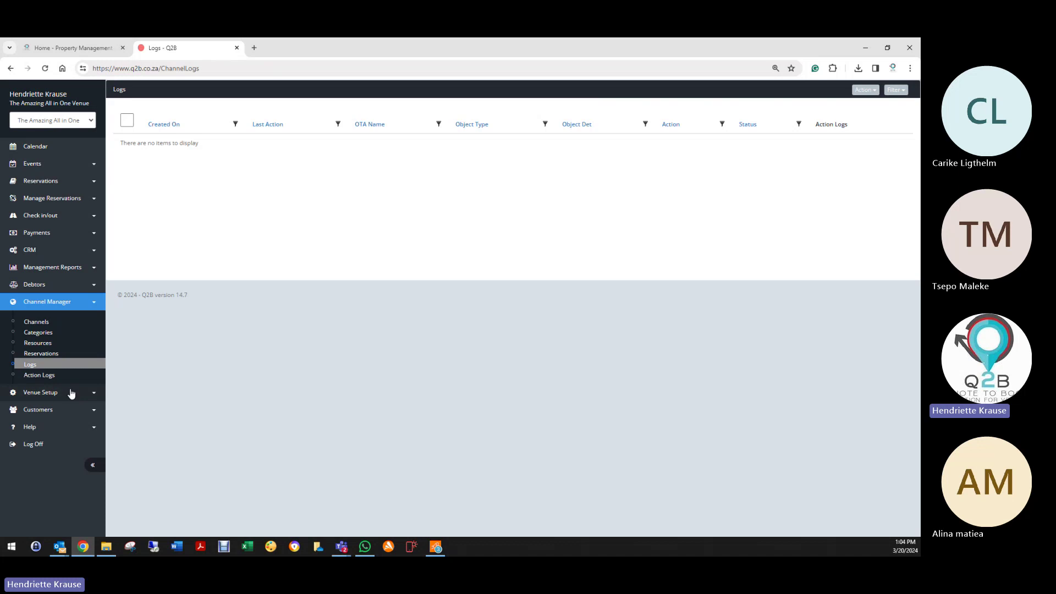
{"action": "left_click", "coordinate": [52, 377]}
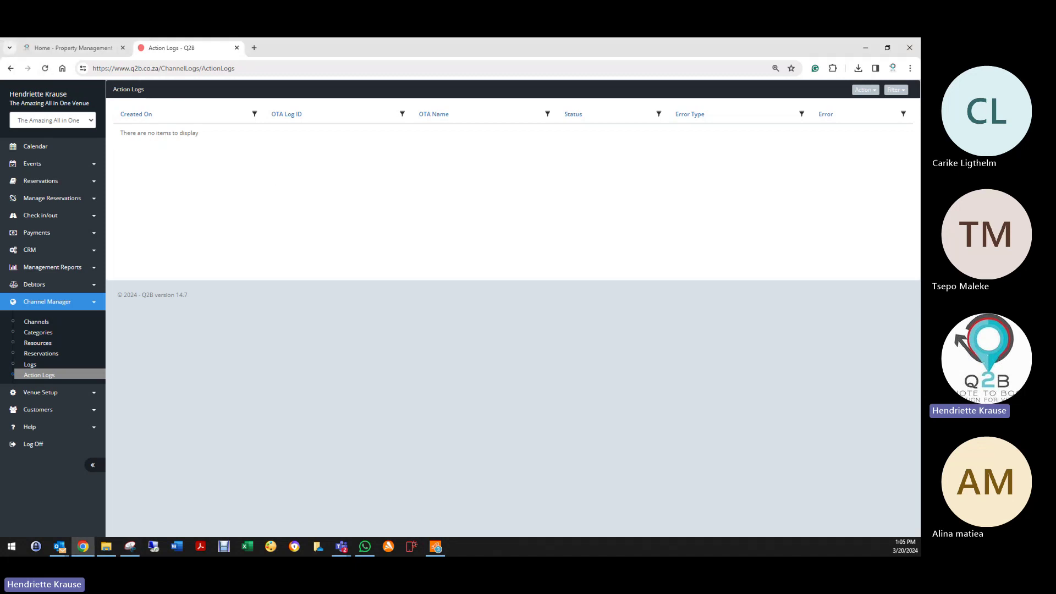
{"action": "key", "text": "super+shift+s"}
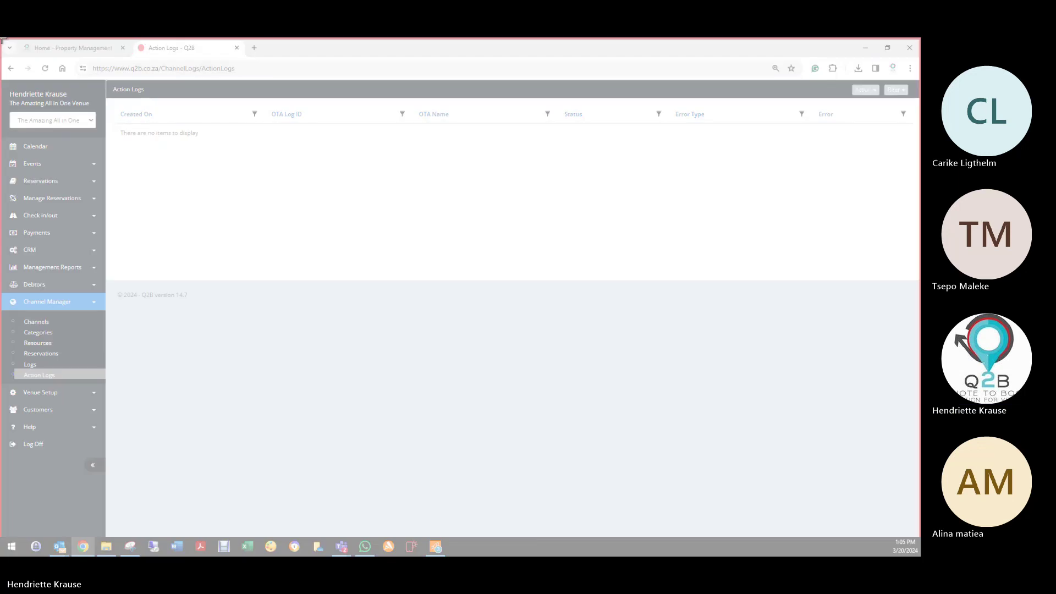
{"action": "left_click_drag", "start_coordinate": [3, 40], "coordinate": [883, 458]}
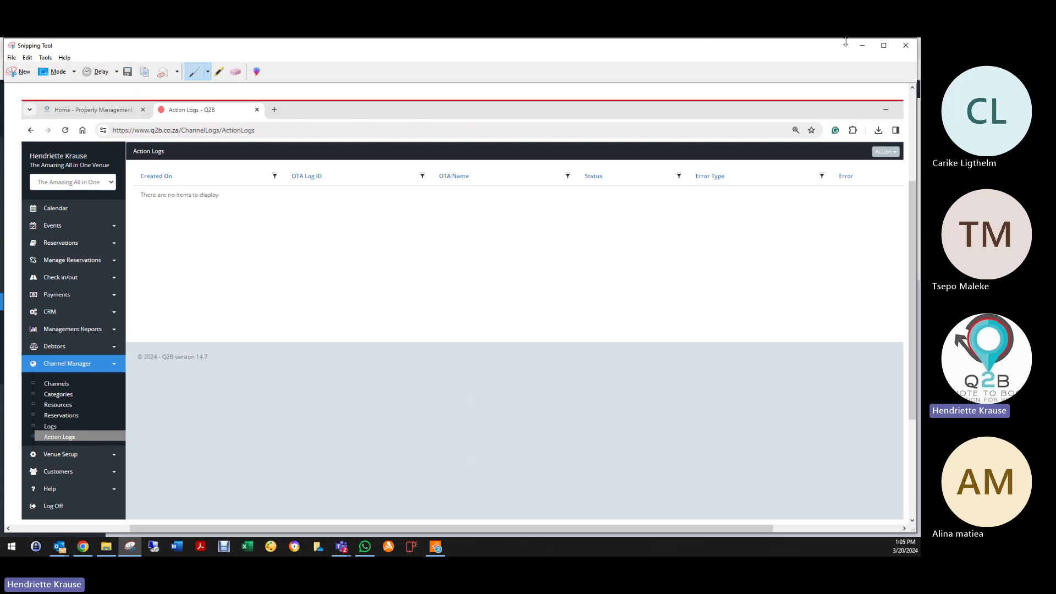
Step: Close Snipping Tool, choosing not to save the snip
{"action": "left_click", "coordinate": [906, 46]}
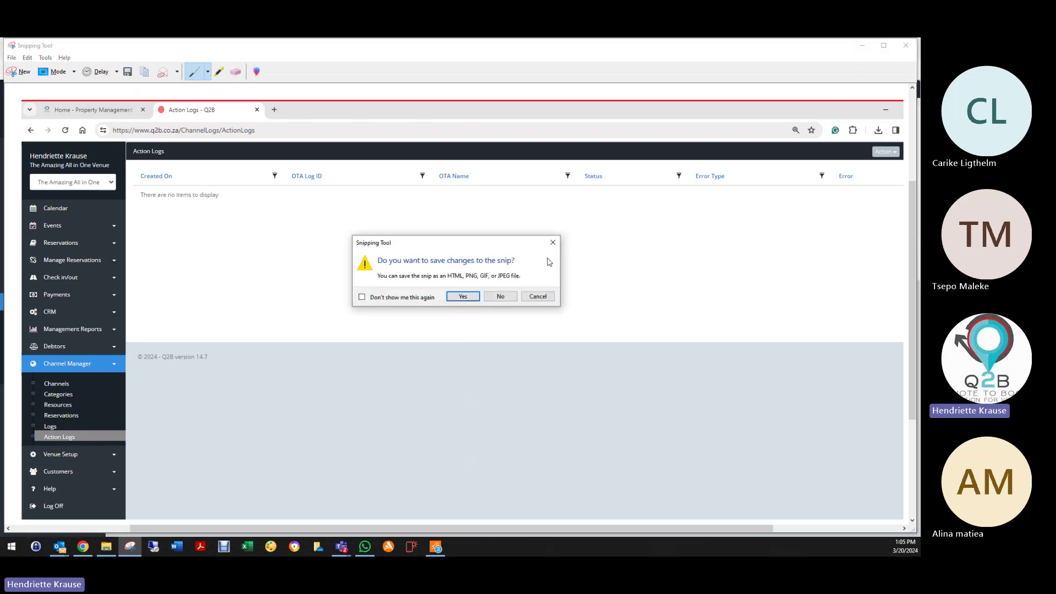
{"action": "left_click", "coordinate": [502, 297]}
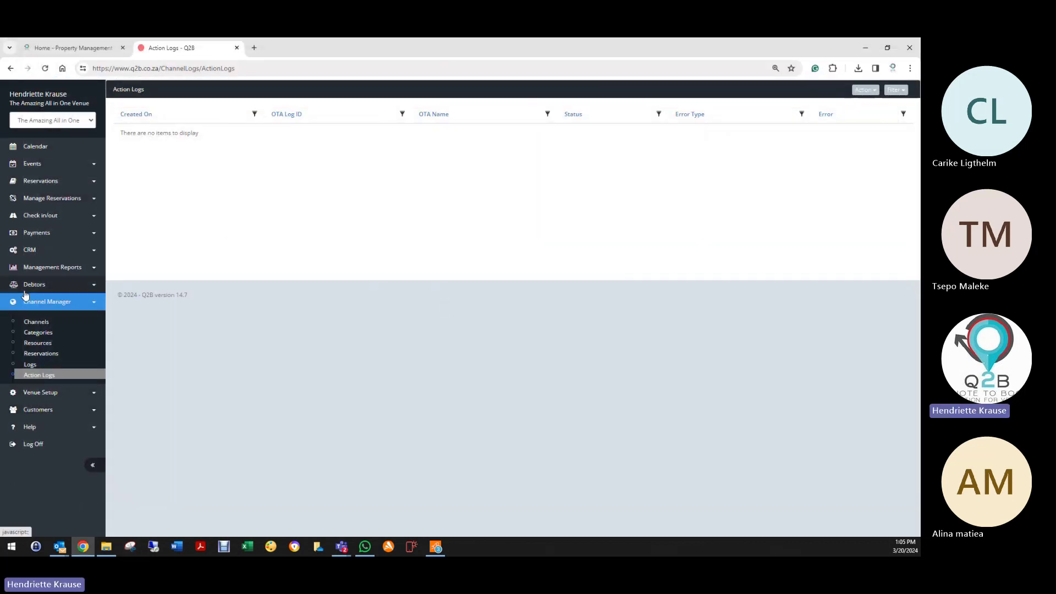
Step: Log off, sign in with the saved Kwalata support account, and enter Kwalata Game Lodge
{"action": "left_click", "coordinate": [30, 445]}
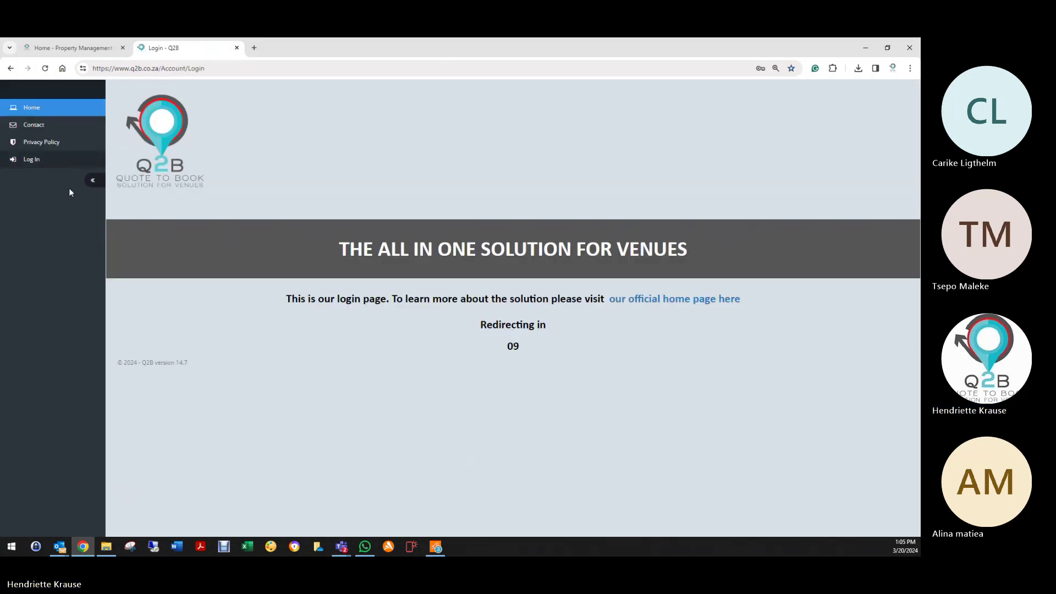
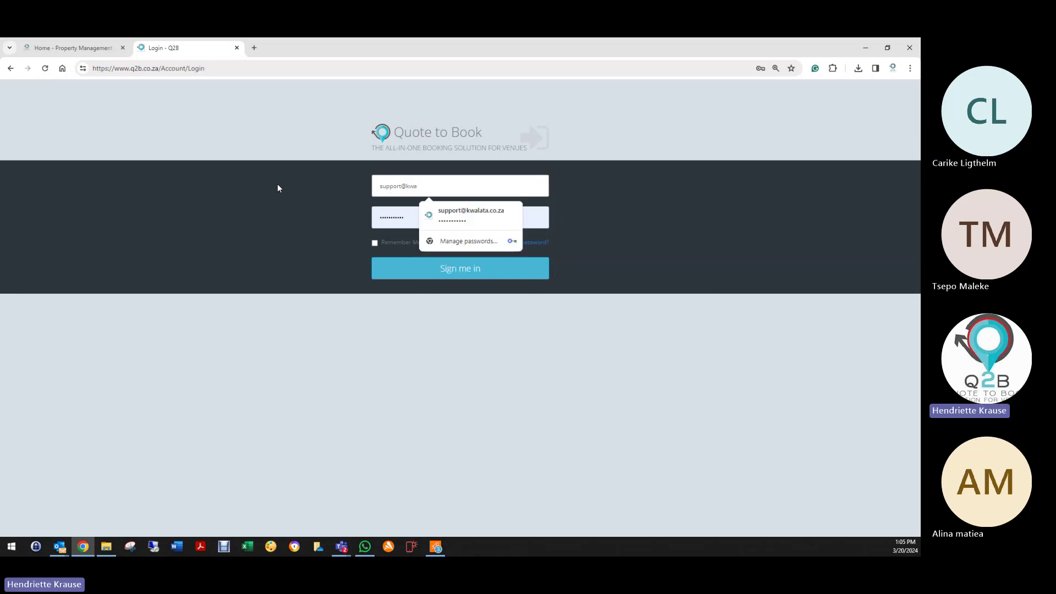
{"action": "left_click", "coordinate": [495, 216]}
{"action": "left_click", "coordinate": [448, 275]}
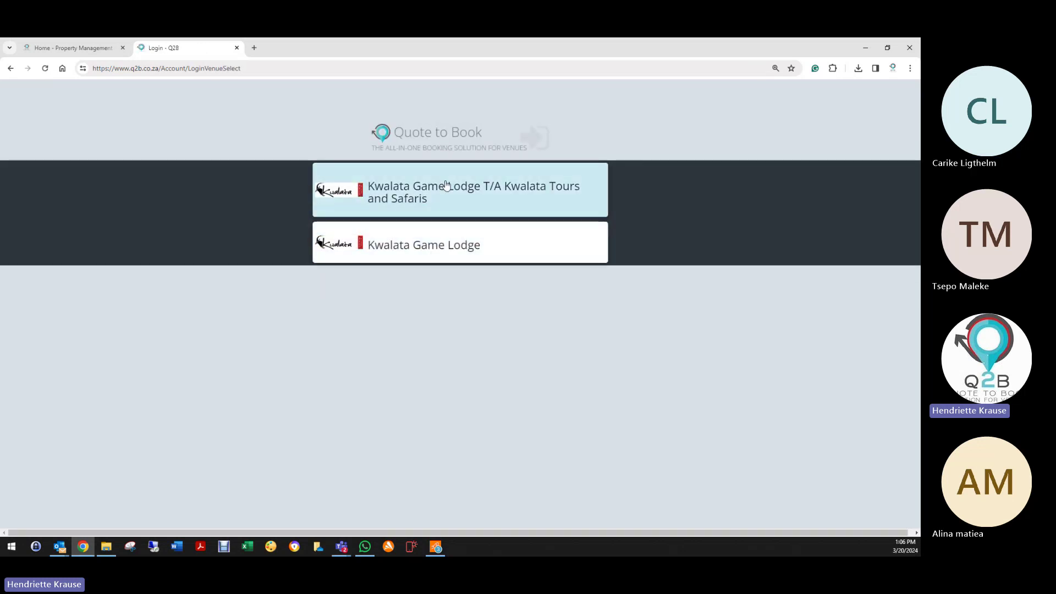
{"action": "left_click", "coordinate": [434, 241]}
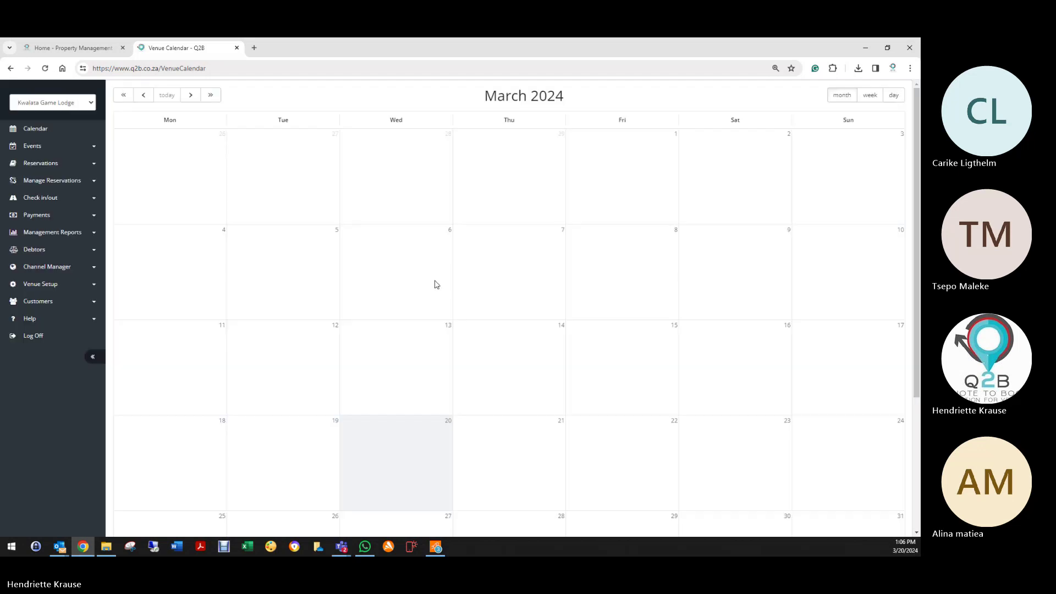
Step: Expand the management reports and Channel Manager sections in the sidebar
{"action": "left_click", "coordinate": [34, 268]}
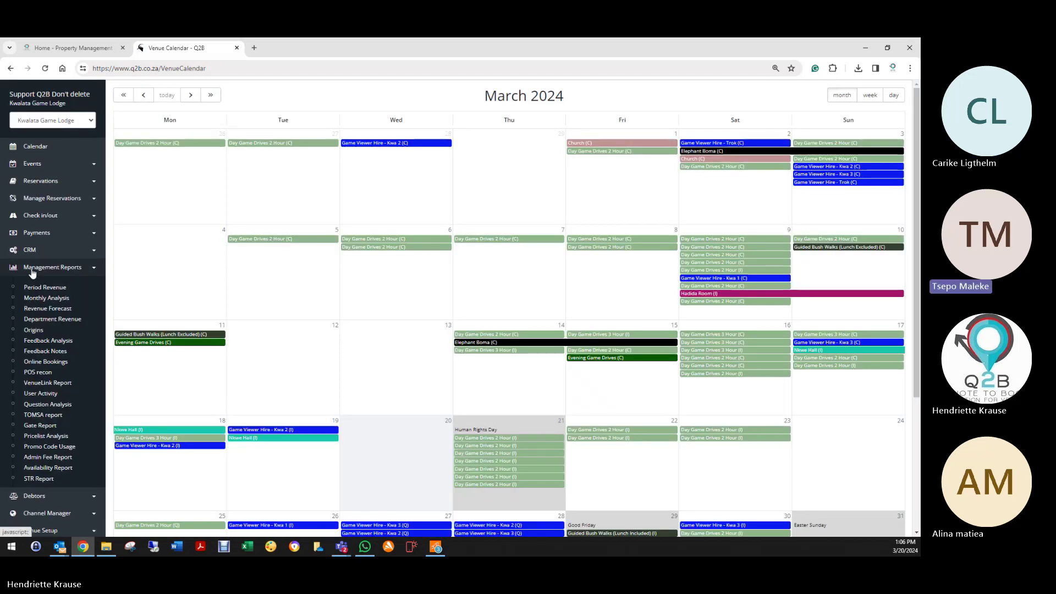
{"action": "scroll", "coordinate": [32, 294], "scroll_direction": "down", "scroll_amount": 3}
{"action": "left_click", "coordinate": [34, 425]}
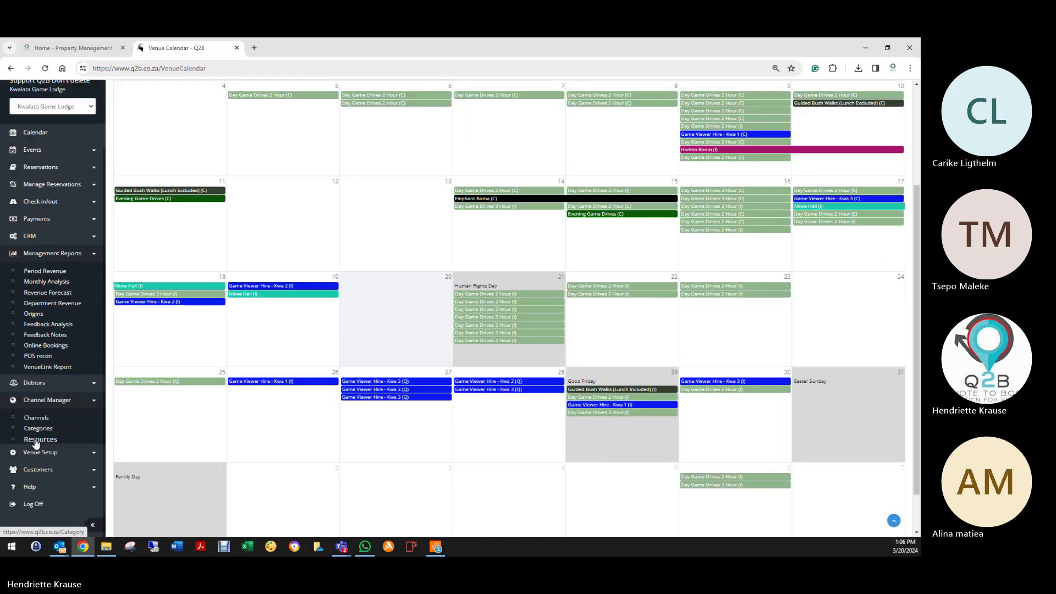
Step: Open Channel Manager Channels, then the room Categories page listing 12 categories
{"action": "left_click", "coordinate": [36, 322]}
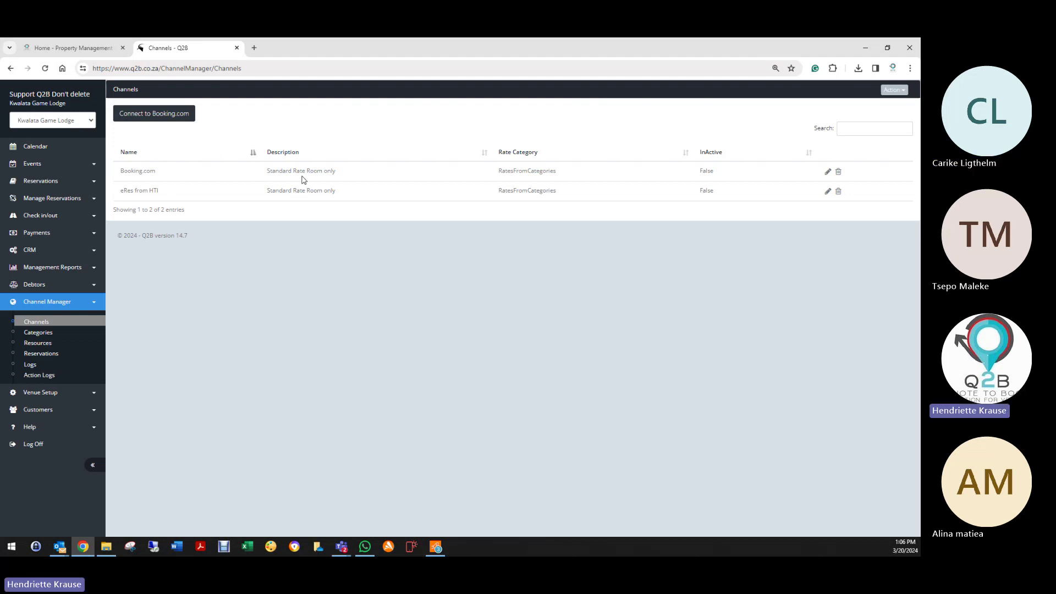
{"action": "left_click", "coordinate": [40, 334]}
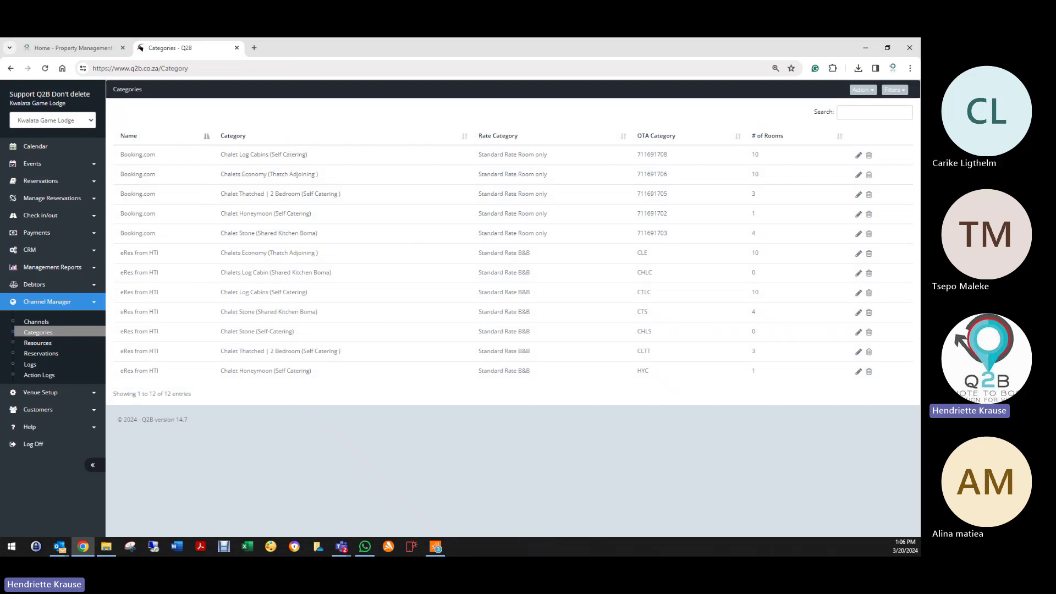
Step: Search the categories for 'booking', then replace the search text with 'eres'
{"action": "left_click", "coordinate": [887, 110]}
{"action": "type", "text": "bo"}
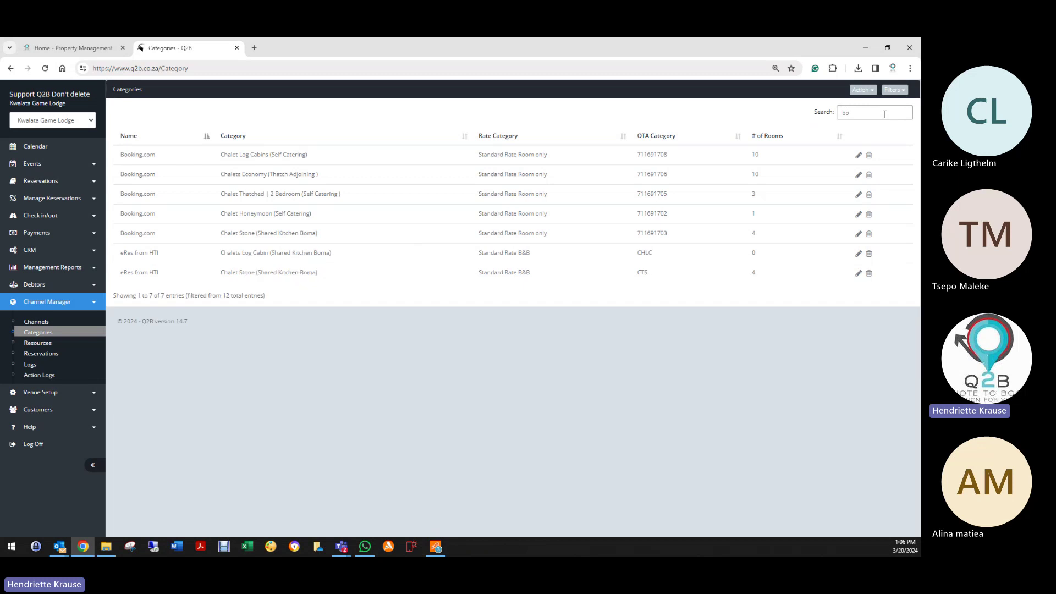
{"action": "type", "text": "oking"}
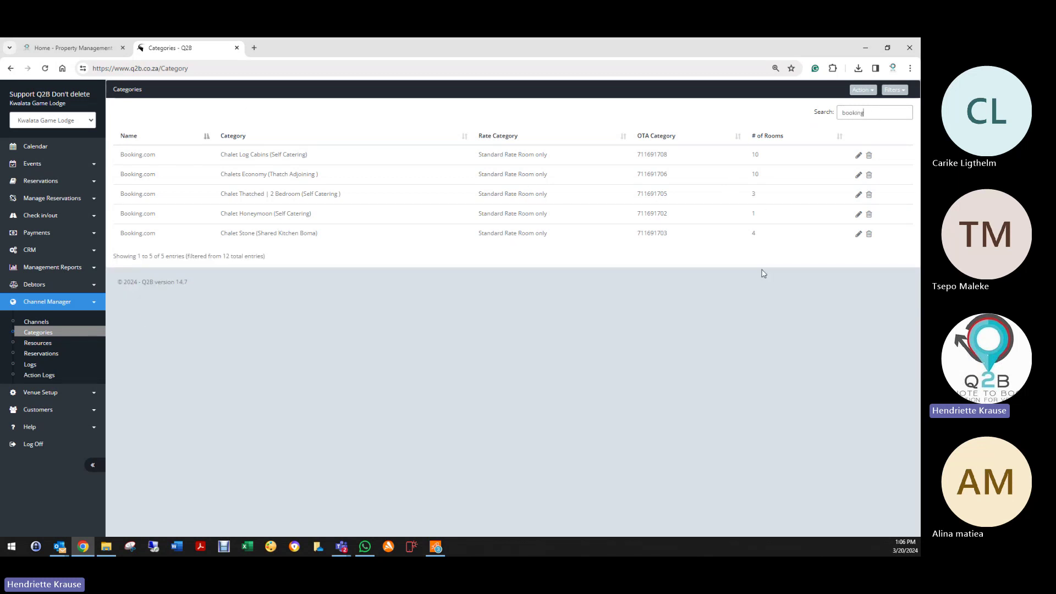
{"action": "left_click", "coordinate": [829, 114]}
{"action": "type", "text": "e"}
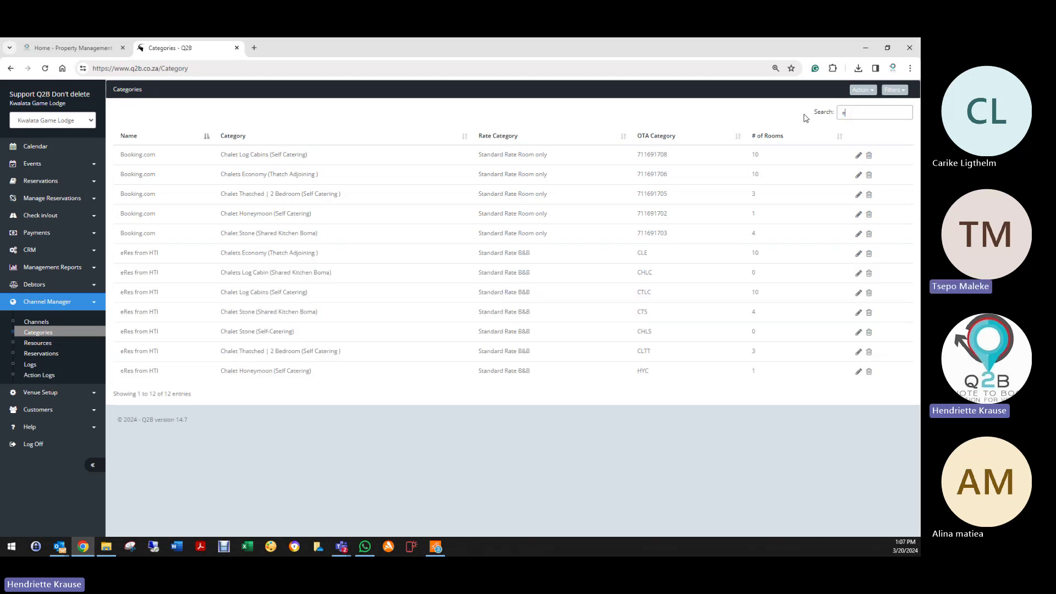
{"action": "type", "text": "res"}
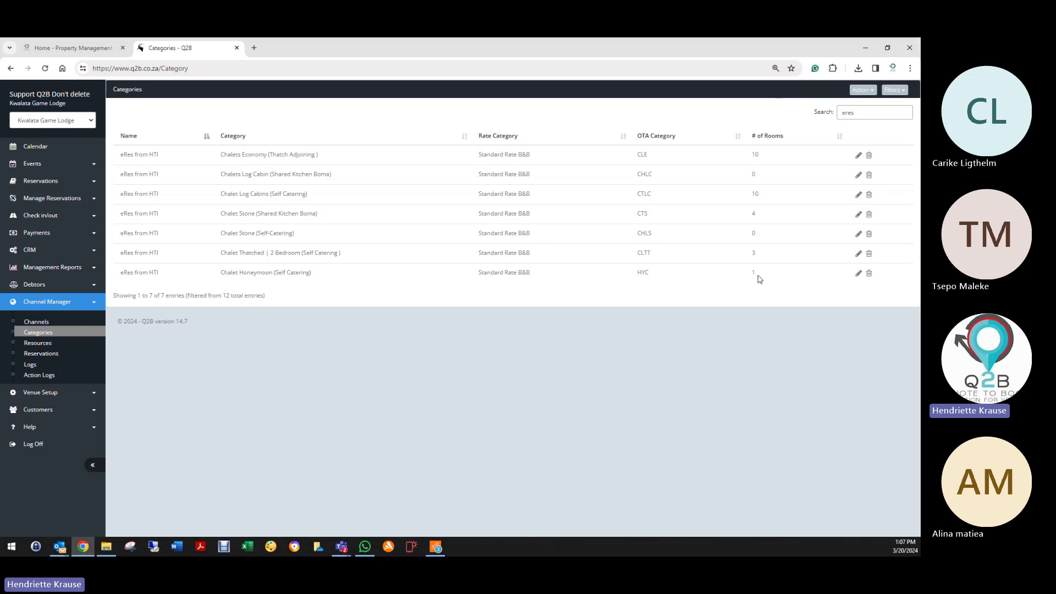
Step: Show Booking.com reservations, fetch new ones with Get New, and reload the page
{"action": "left_click", "coordinate": [48, 358]}
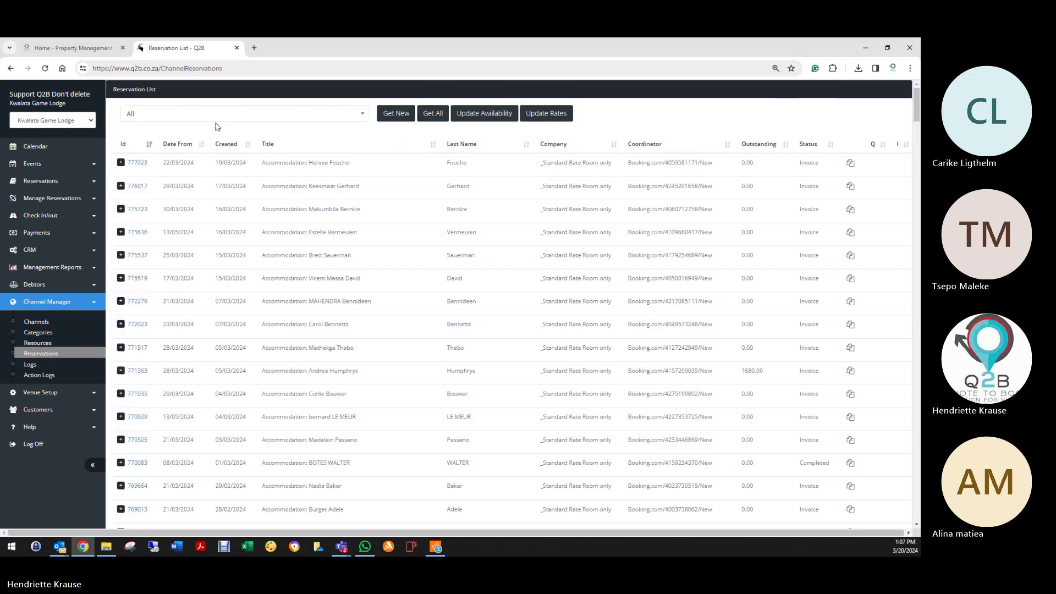
{"action": "left_click", "coordinate": [213, 114]}
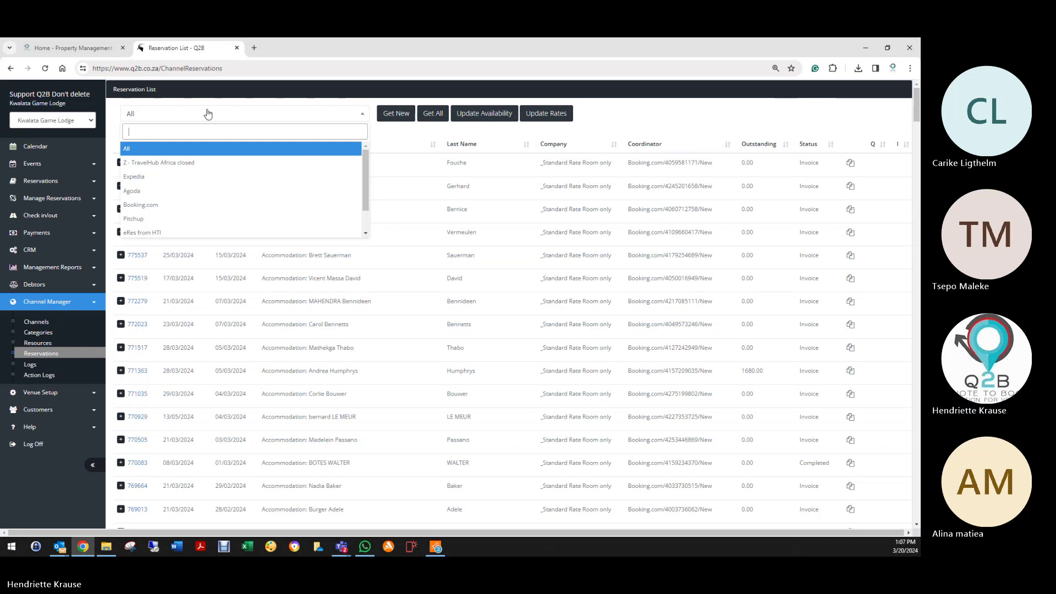
{"action": "left_click", "coordinate": [152, 204]}
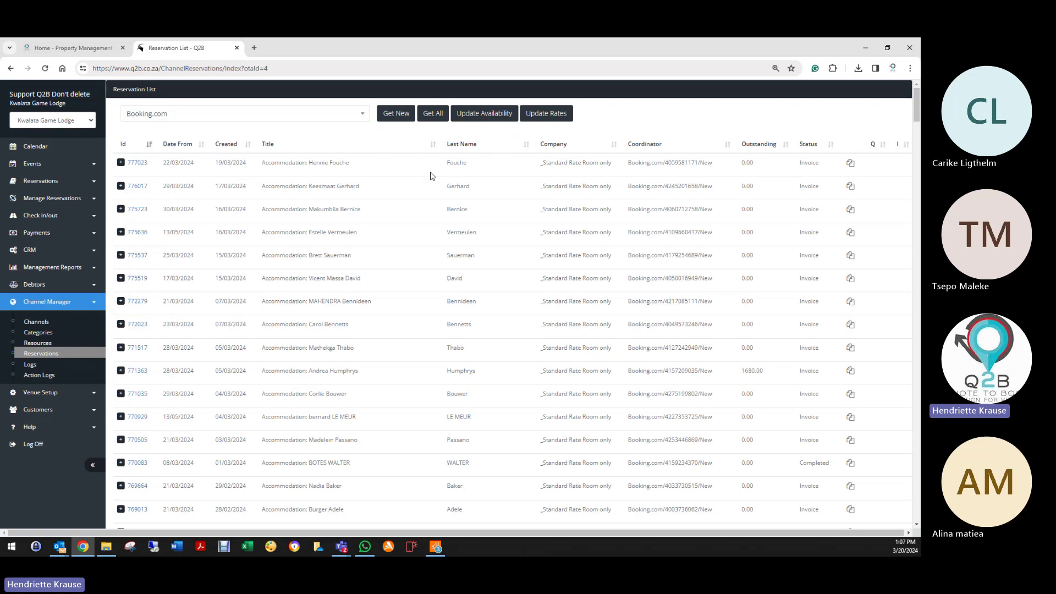
{"action": "left_click", "coordinate": [407, 113]}
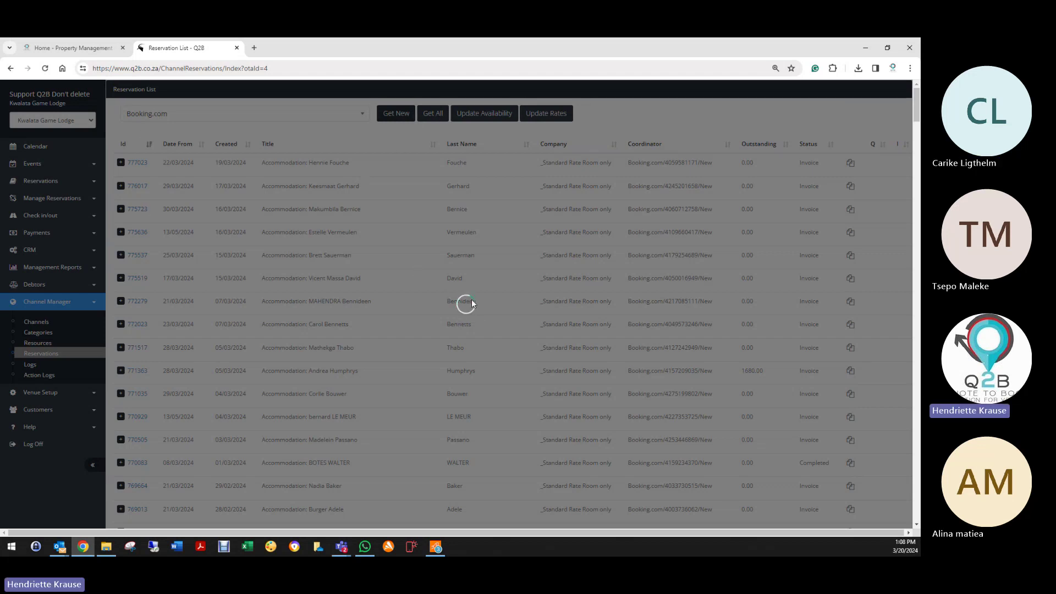
{"action": "left_click", "coordinate": [45, 69]}
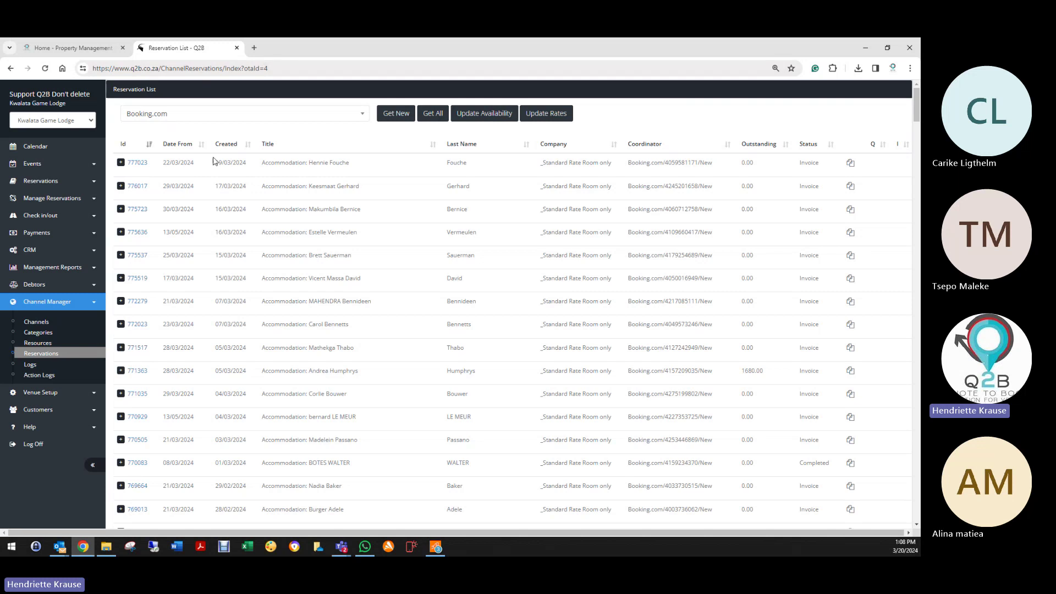
Step: Switch the channel filter to Expedia, then eRes from HTI, and open the empty Logs page
{"action": "left_click", "coordinate": [196, 122]}
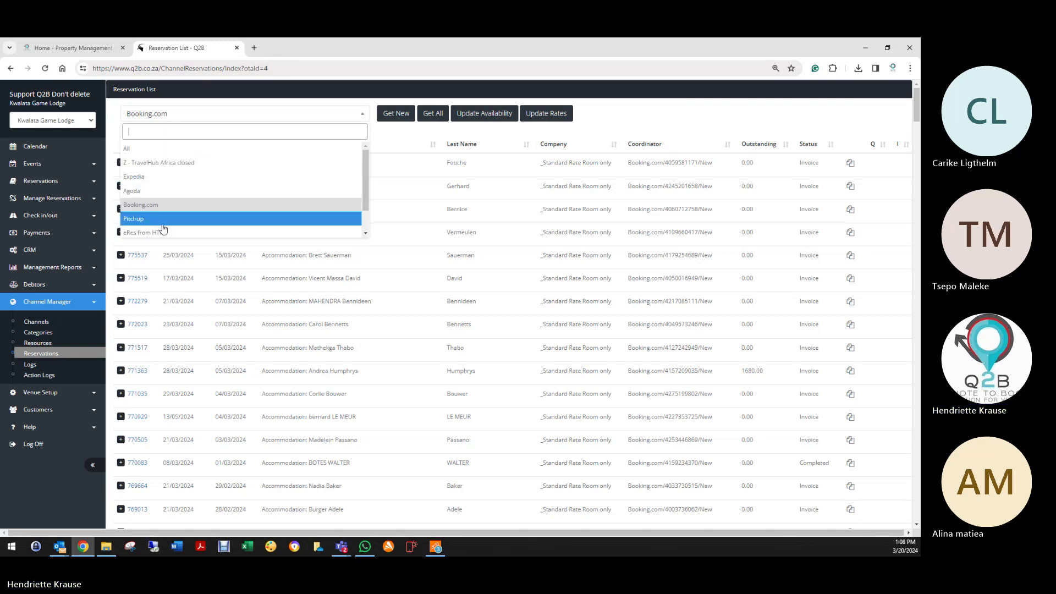
{"action": "left_click", "coordinate": [165, 178]}
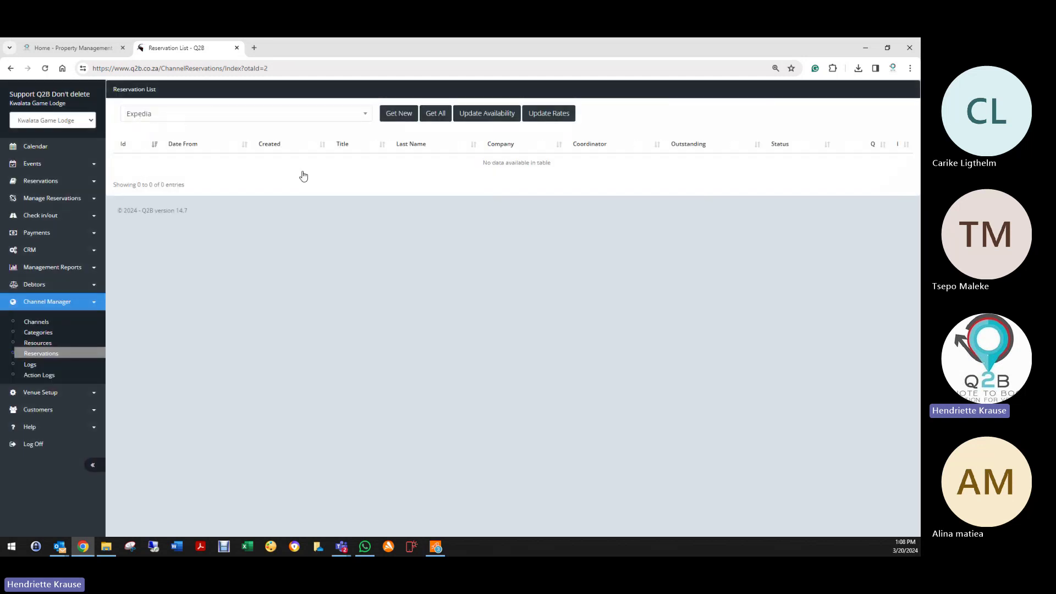
{"action": "left_click", "coordinate": [214, 113]}
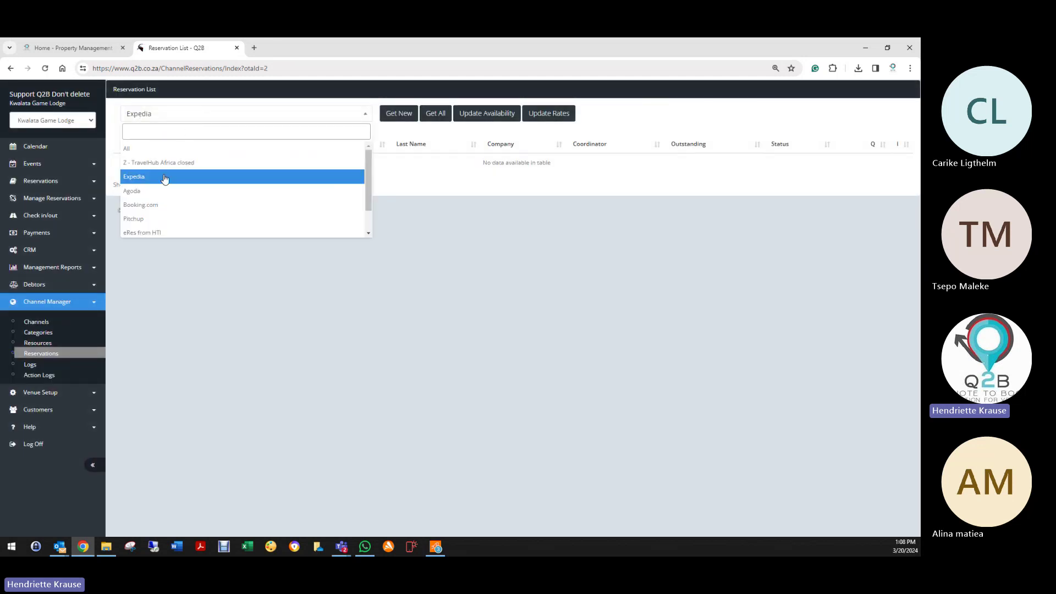
{"action": "left_click", "coordinate": [161, 234]}
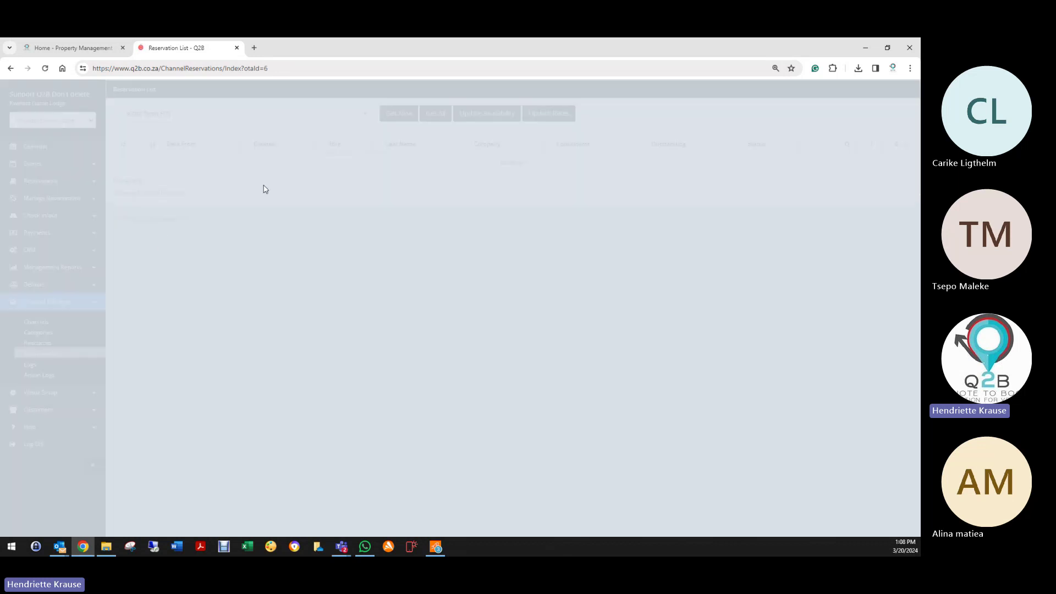
{"action": "left_click", "coordinate": [197, 115]}
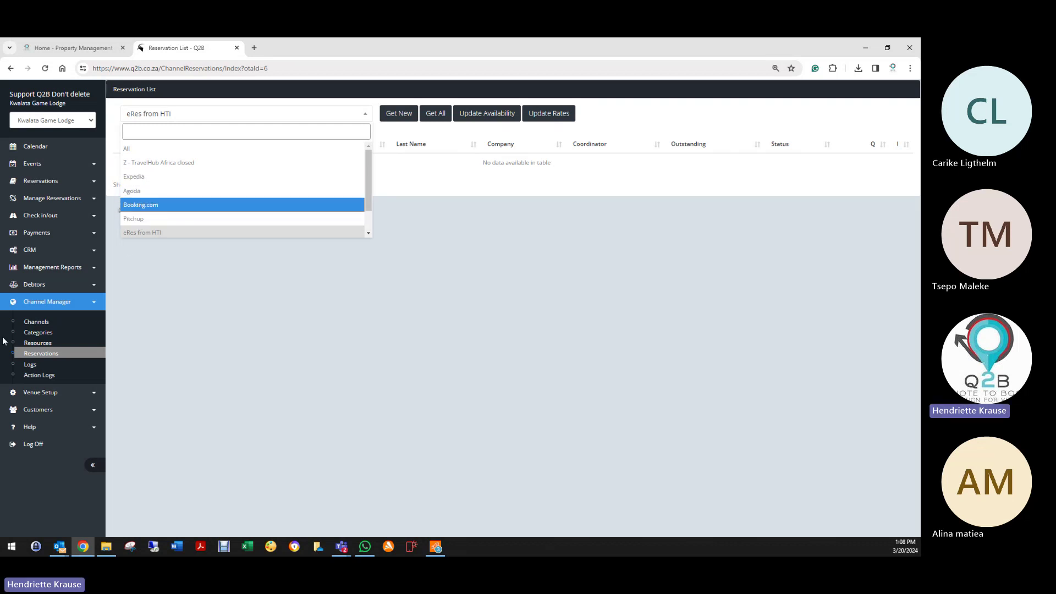
{"action": "left_click", "coordinate": [32, 365]}
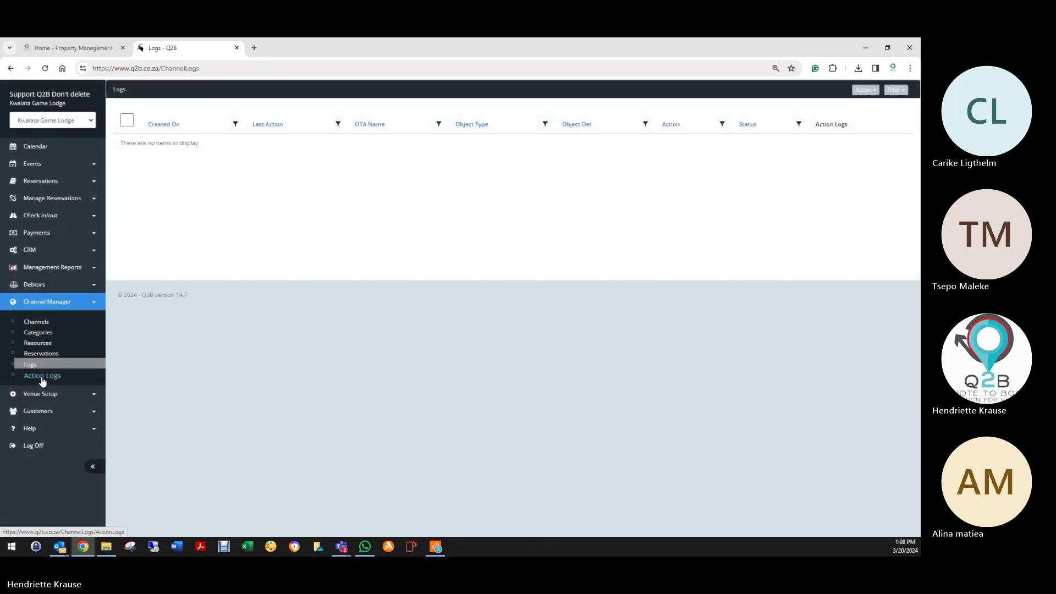
Step: Review the Action Logs' Booking.com entries from 20/03/2024, all with Success status
{"action": "left_click", "coordinate": [49, 377]}
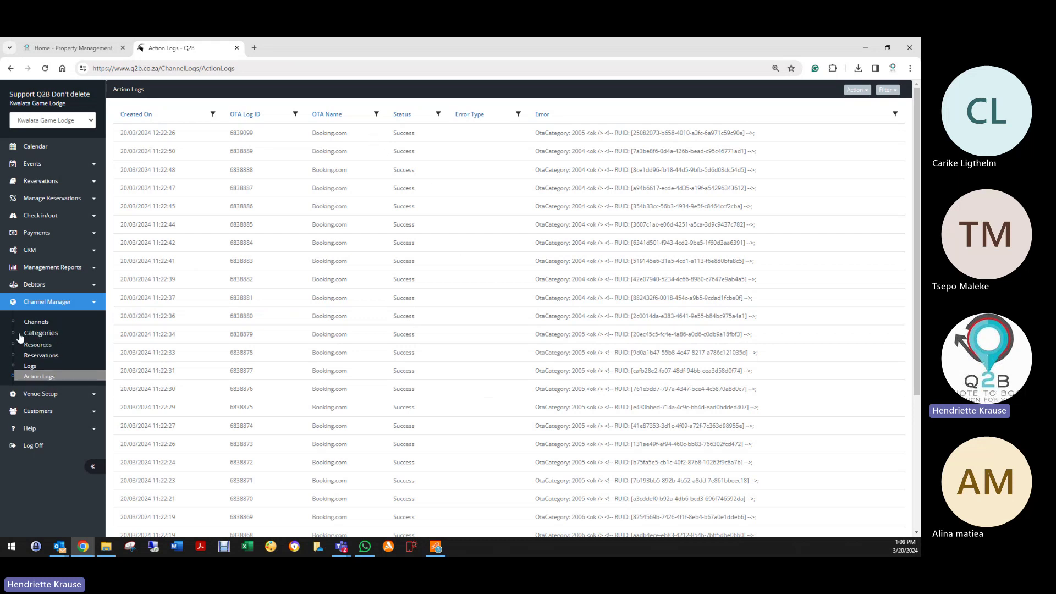
{"action": "double_click", "coordinate": [395, 134]}
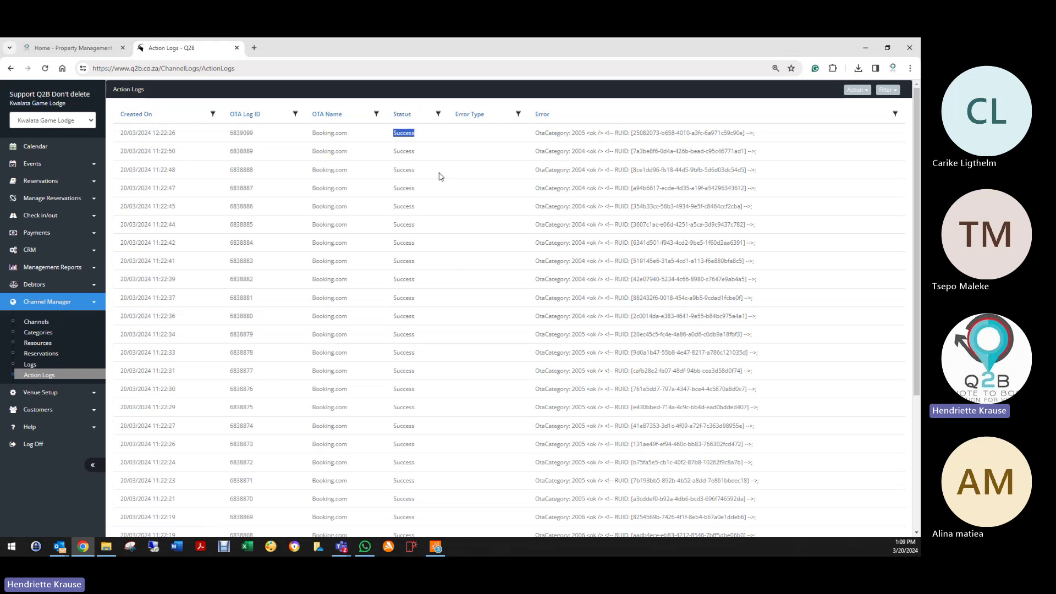
{"action": "scroll", "coordinate": [440, 190], "scroll_direction": "down", "scroll_amount": 3}
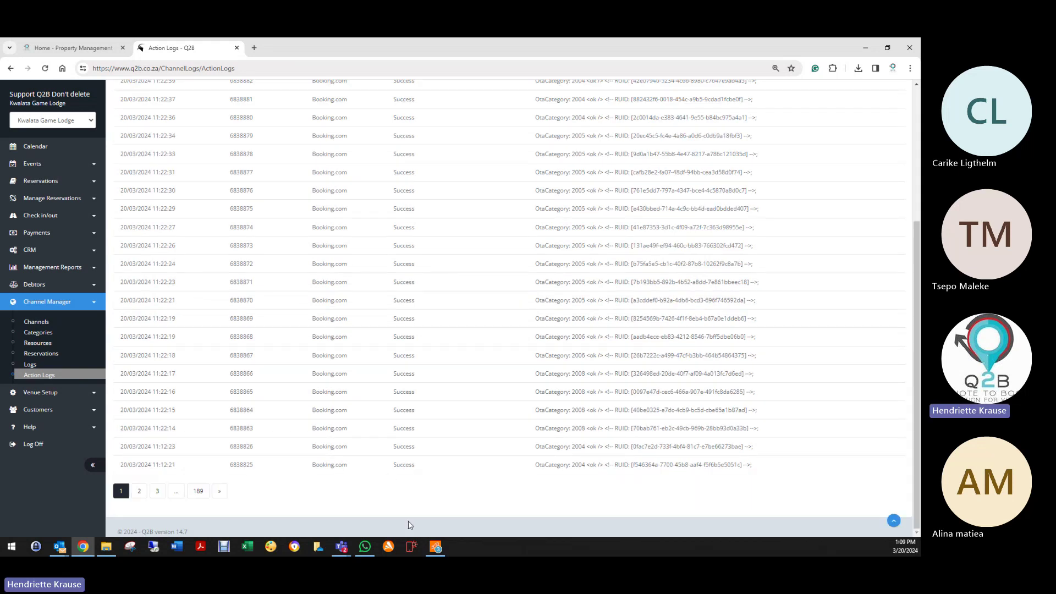
{"action": "scroll", "coordinate": [401, 446], "scroll_direction": "up", "scroll_amount": 3}
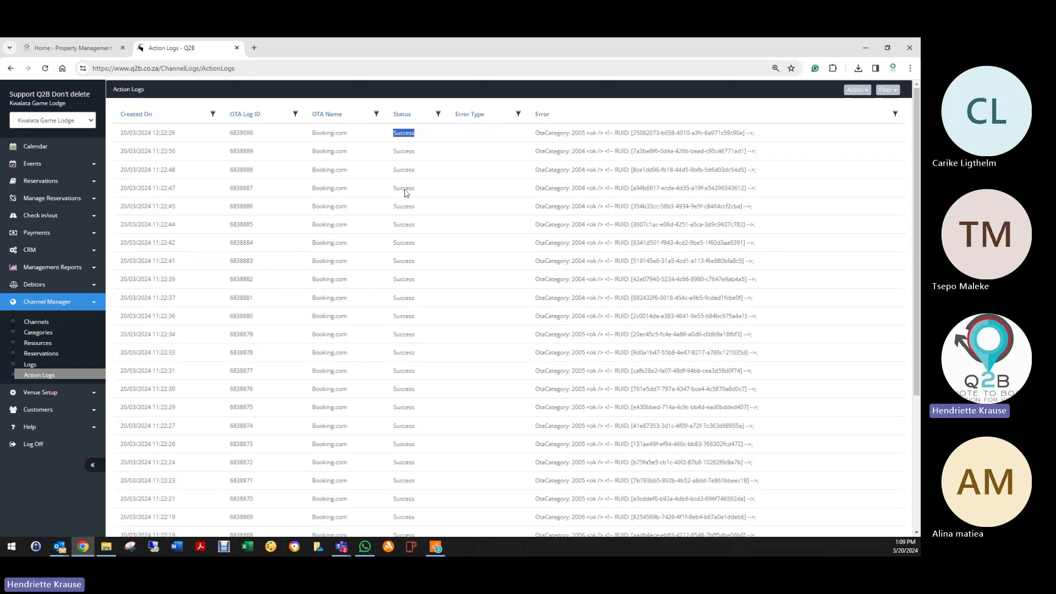
{"action": "scroll", "coordinate": [388, 441], "scroll_direction": "down", "scroll_amount": 3}
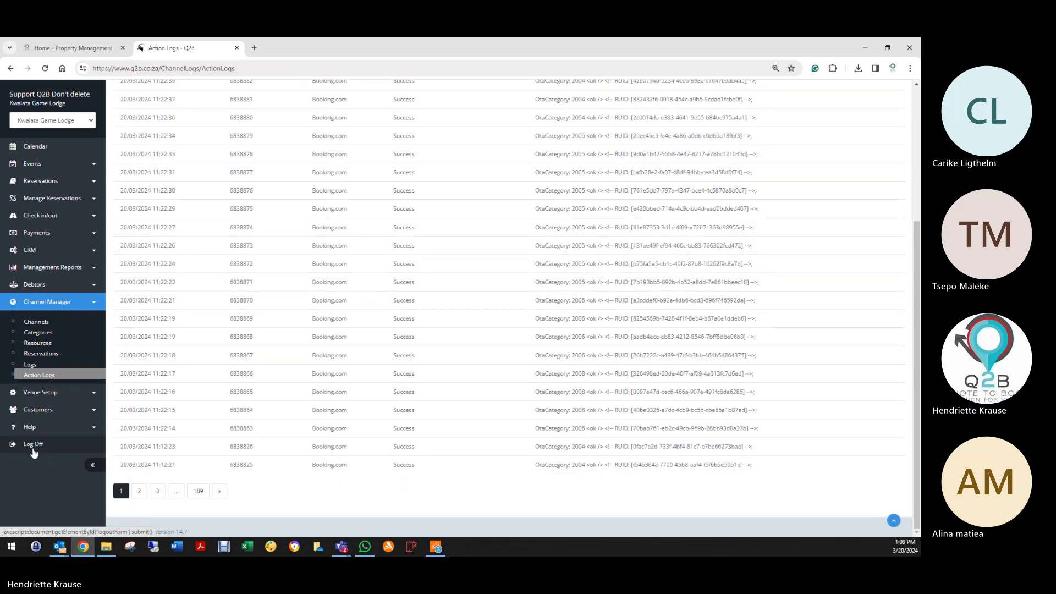
{"action": "scroll", "coordinate": [43, 445], "scroll_direction": "up", "scroll_amount": 3}
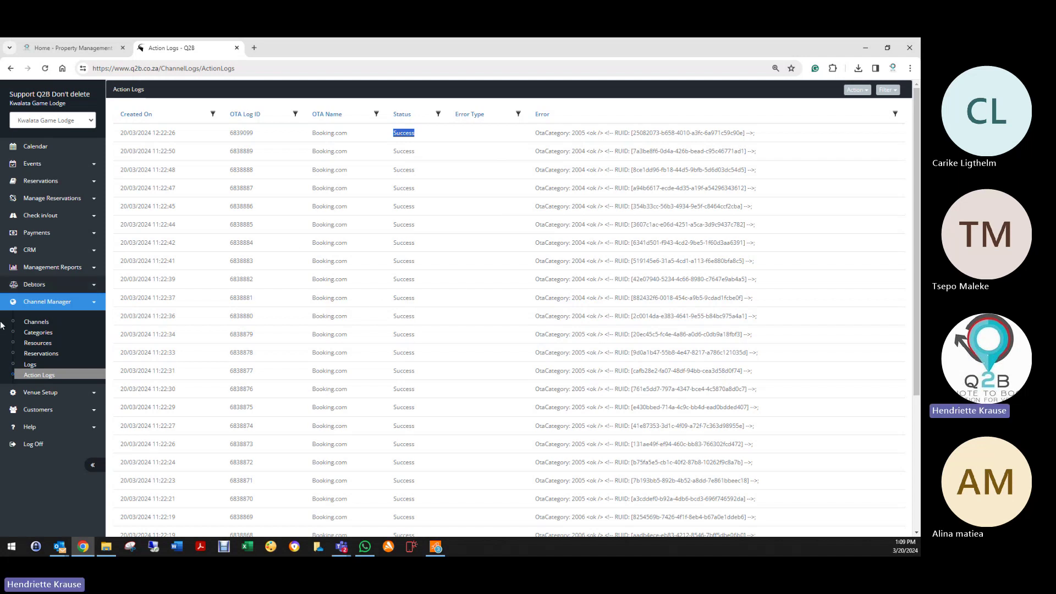
Step: View the Channel Manager reservation list with the channel filter left on All
{"action": "left_click", "coordinate": [42, 355]}
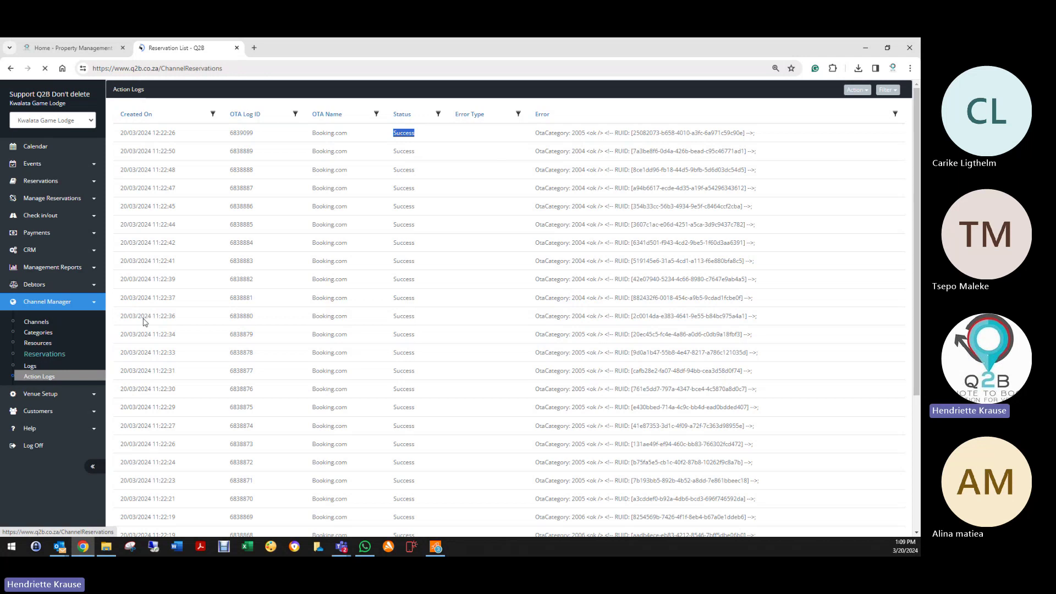
{"action": "left_click", "coordinate": [214, 113]}
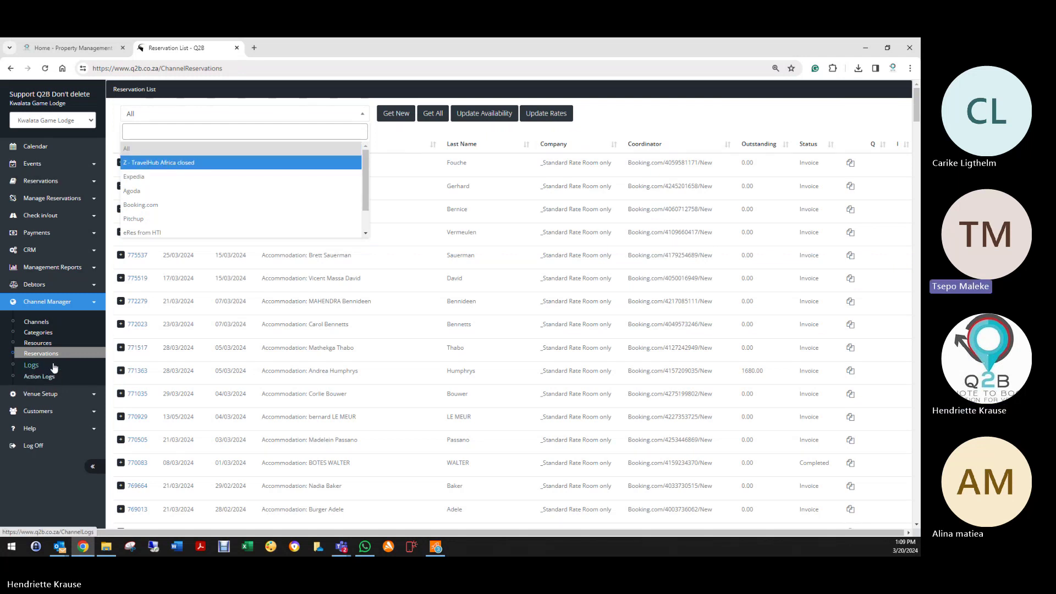
{"action": "left_click", "coordinate": [393, 134]}
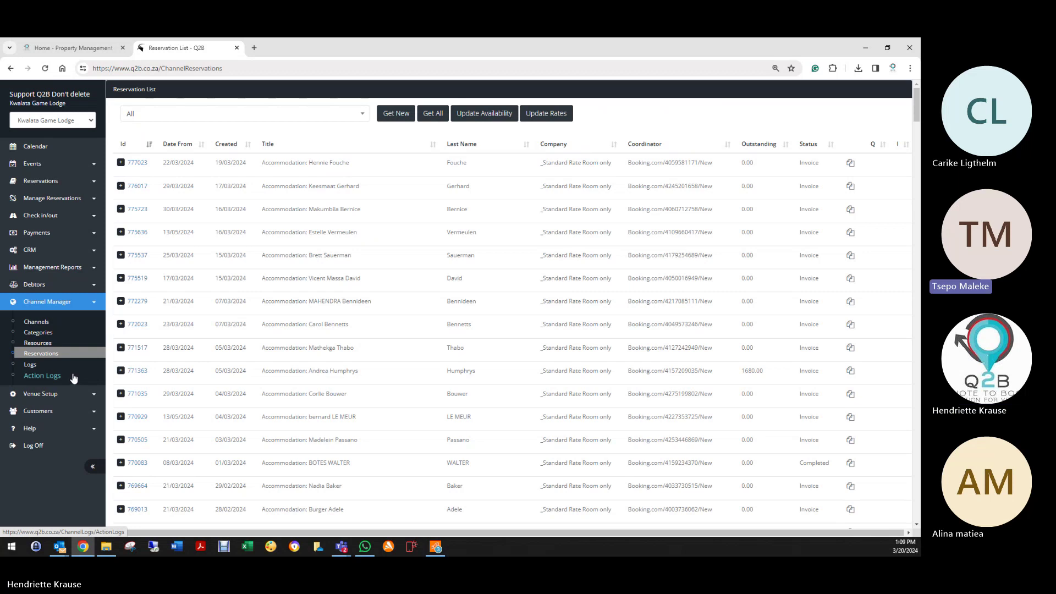
{"action": "left_click", "coordinate": [38, 183]}
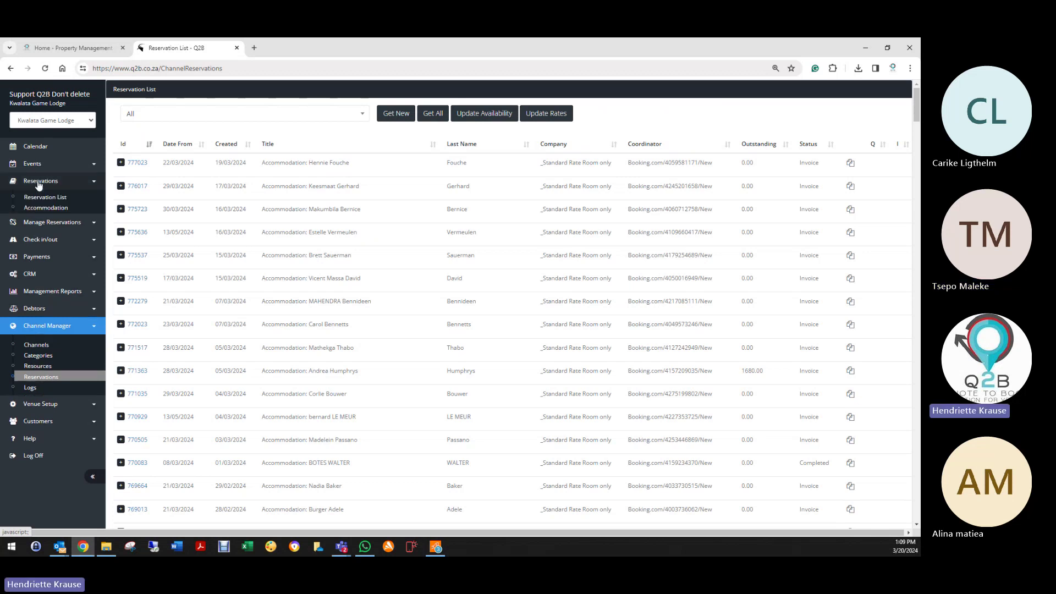
Step: Search the reservation list for 'booking' and open the first reservation
{"action": "left_click", "coordinate": [39, 206]}
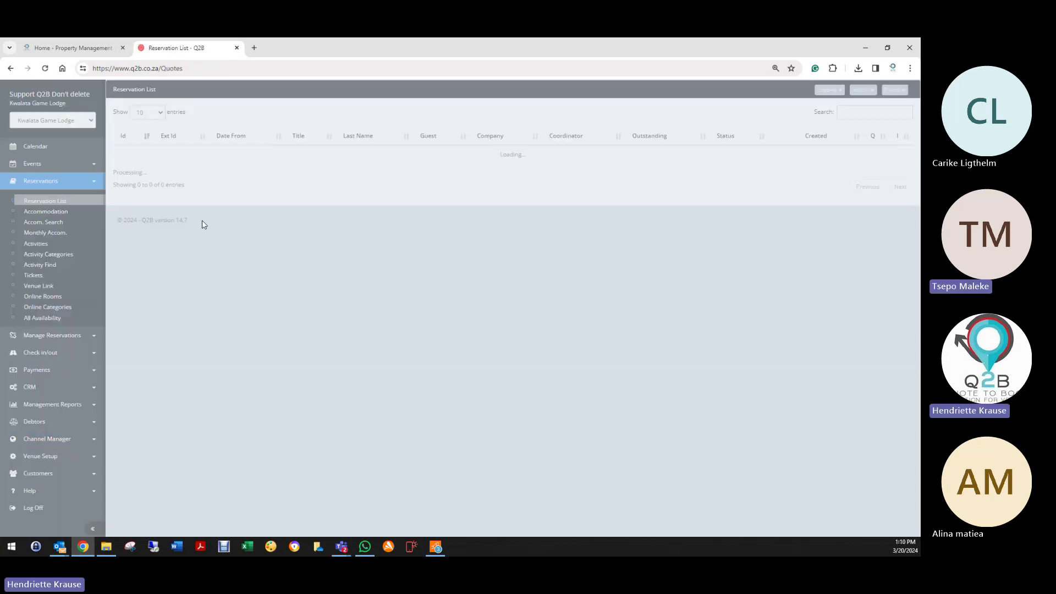
{"action": "left_click", "coordinate": [852, 115]}
{"action": "type", "text": "book"}
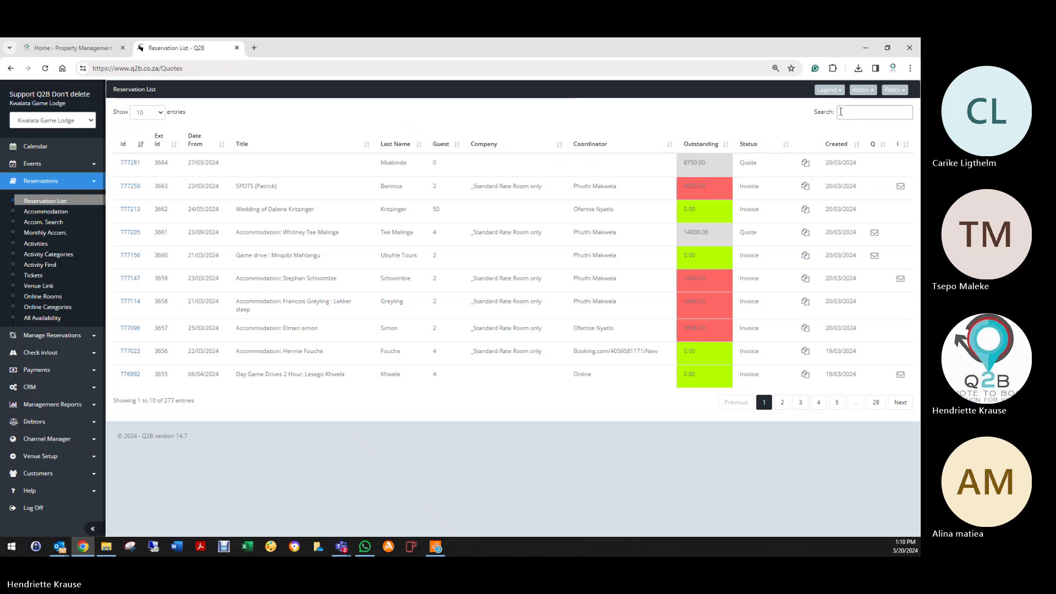
{"action": "type", "text": "ing"}
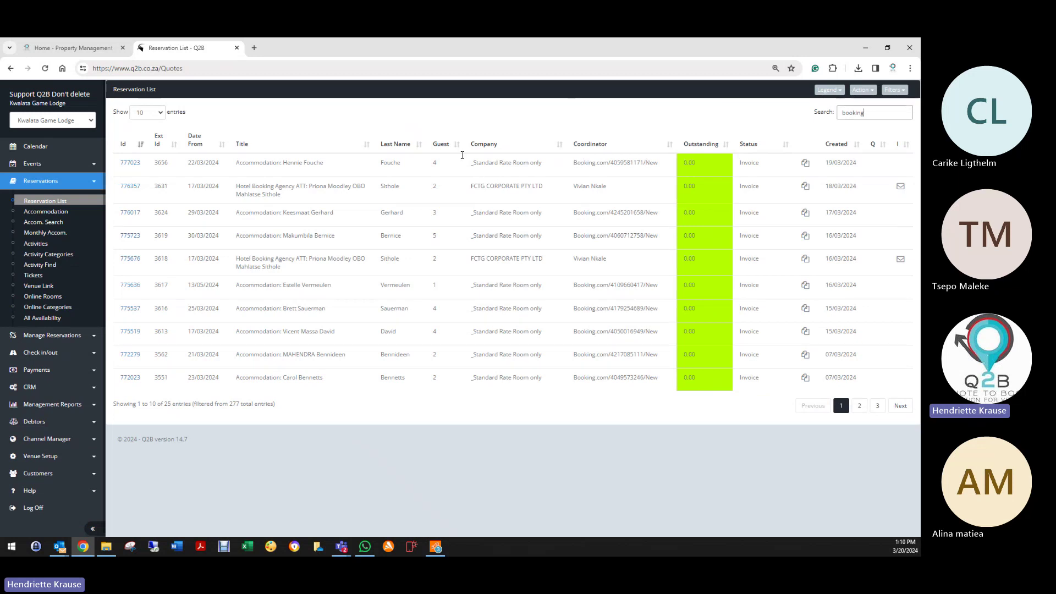
{"action": "left_click", "coordinate": [131, 163]}
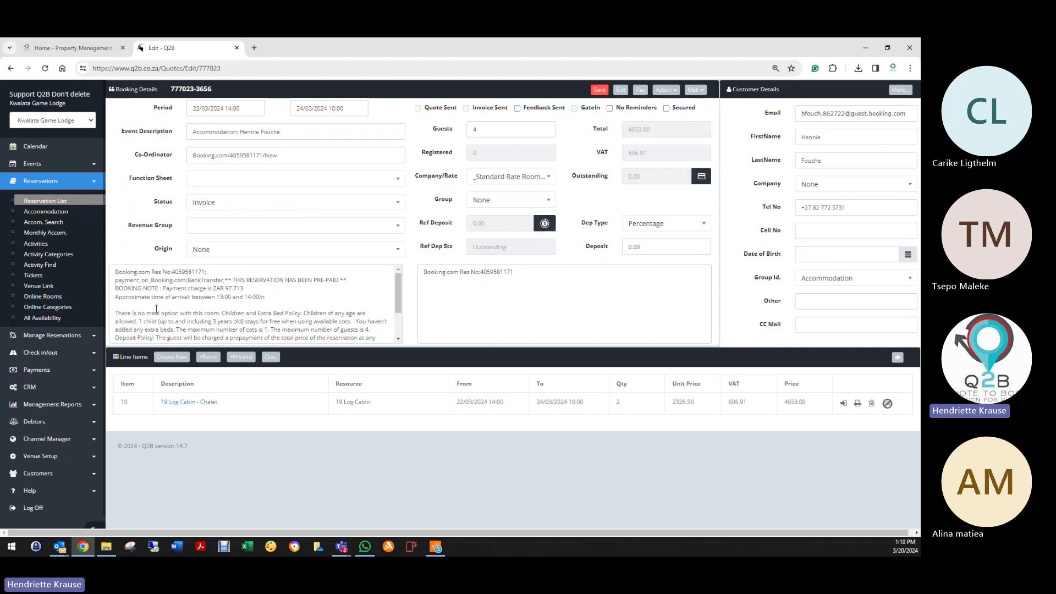
Step: Select the reservation's booking notes text and bring up its Action menu
{"action": "left_click_drag", "start_coordinate": [129, 273], "coordinate": [377, 333]}
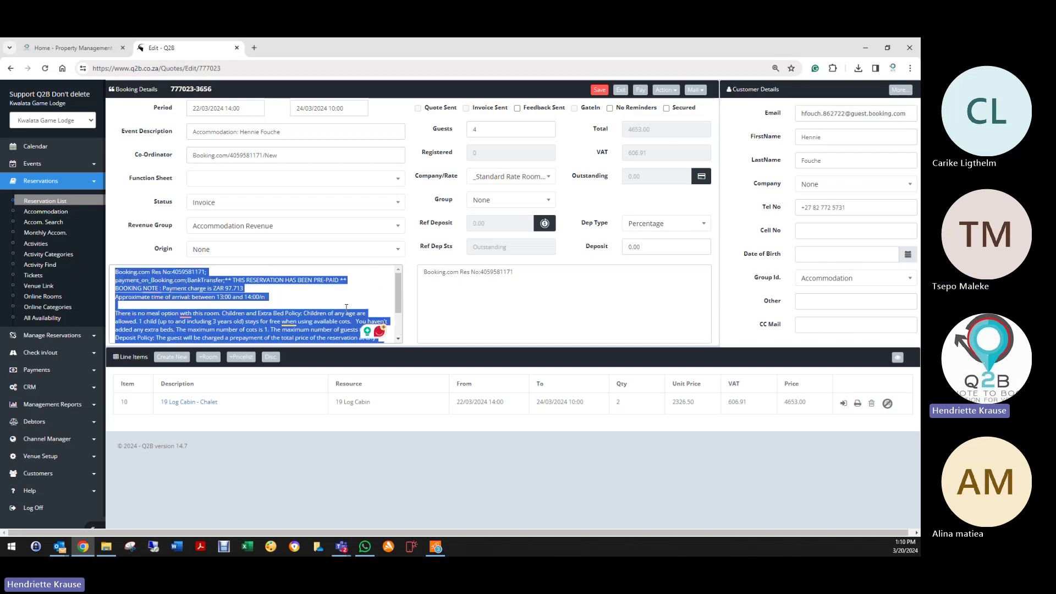
{"action": "left_click", "coordinate": [445, 298]}
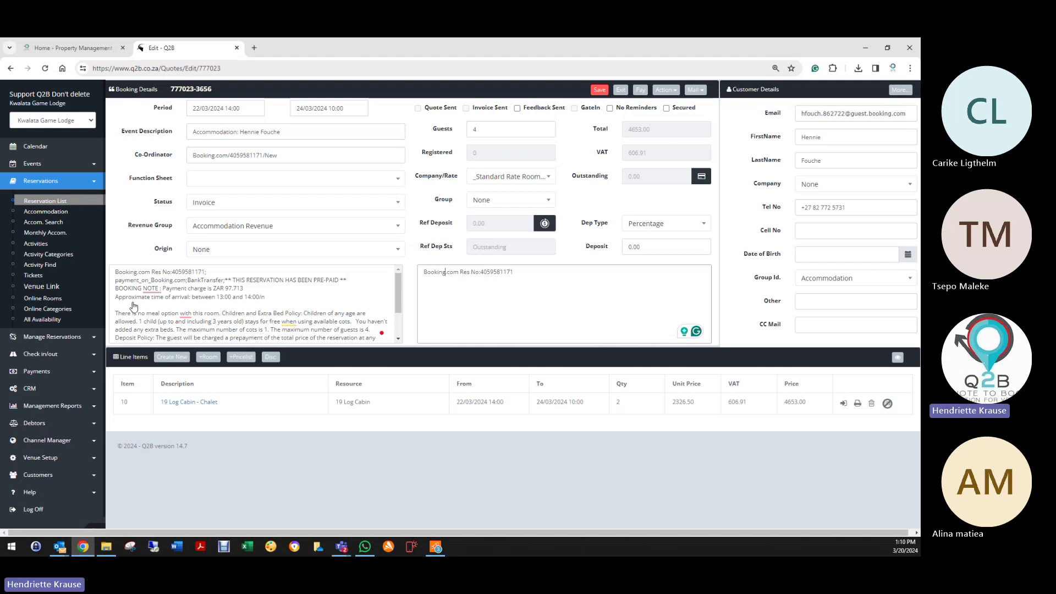
{"action": "left_click", "coordinate": [665, 90]}
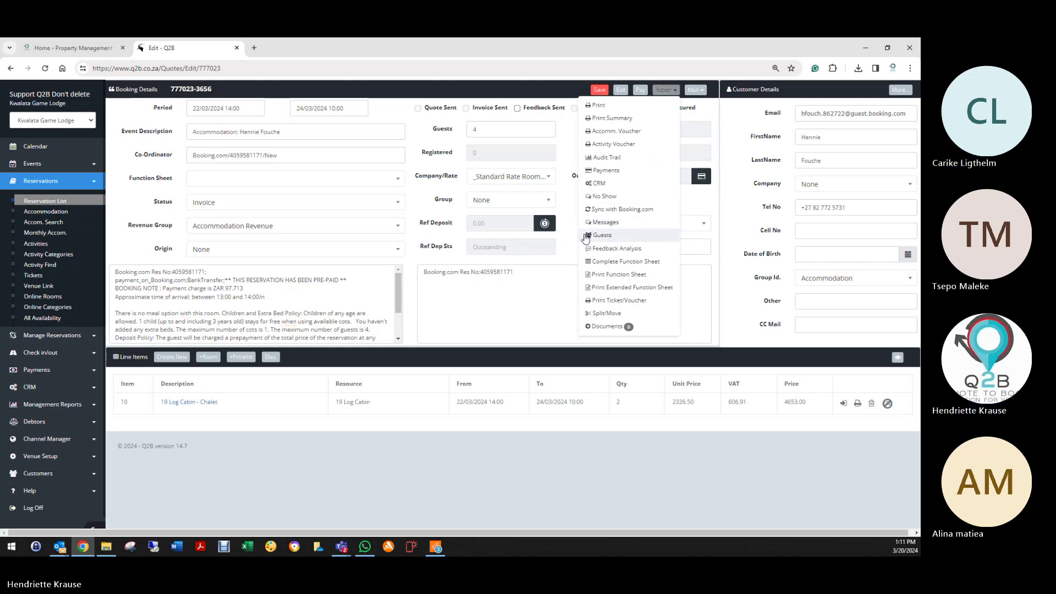
Step: View the reservation's Booking.com messages, then log off
{"action": "left_click", "coordinate": [599, 226]}
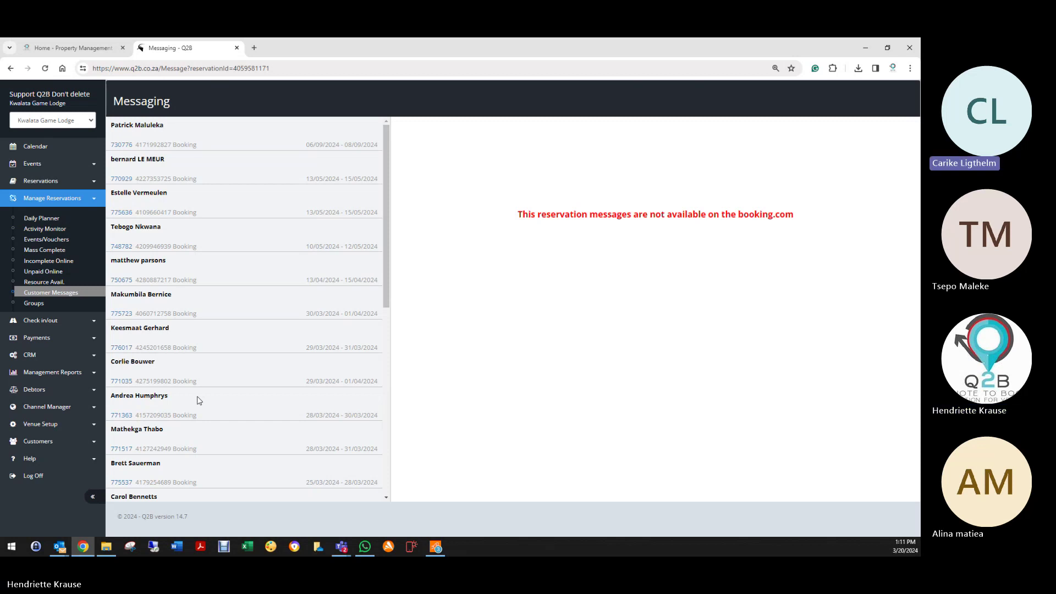
{"action": "left_click", "coordinate": [34, 477]}
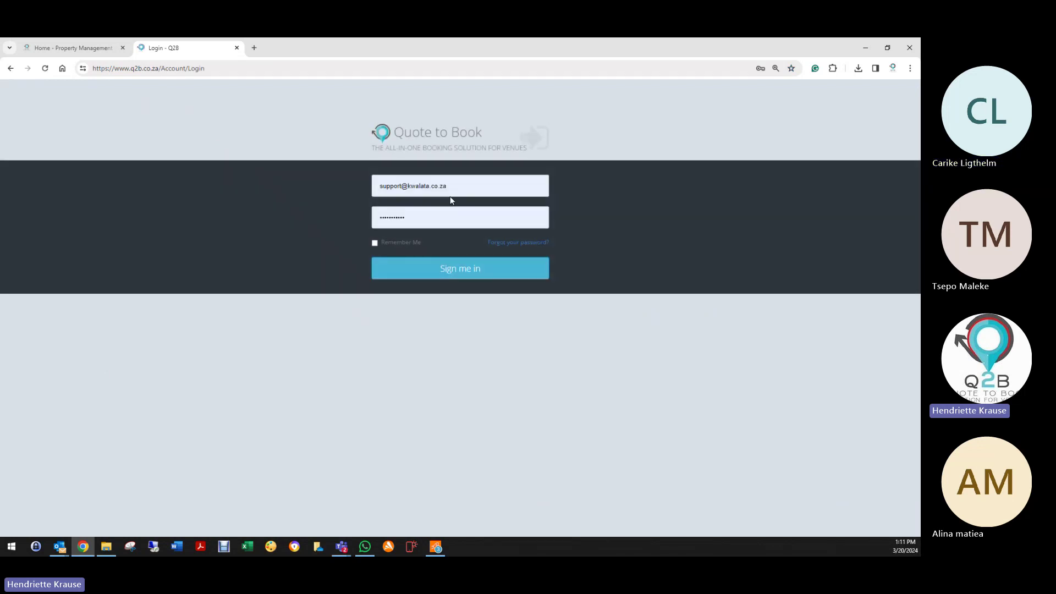
Step: Replace the login email with the saved Sani Mountain Lodge support account and sign in
{"action": "left_click_drag", "start_coordinate": [468, 184], "coordinate": [368, 193]}
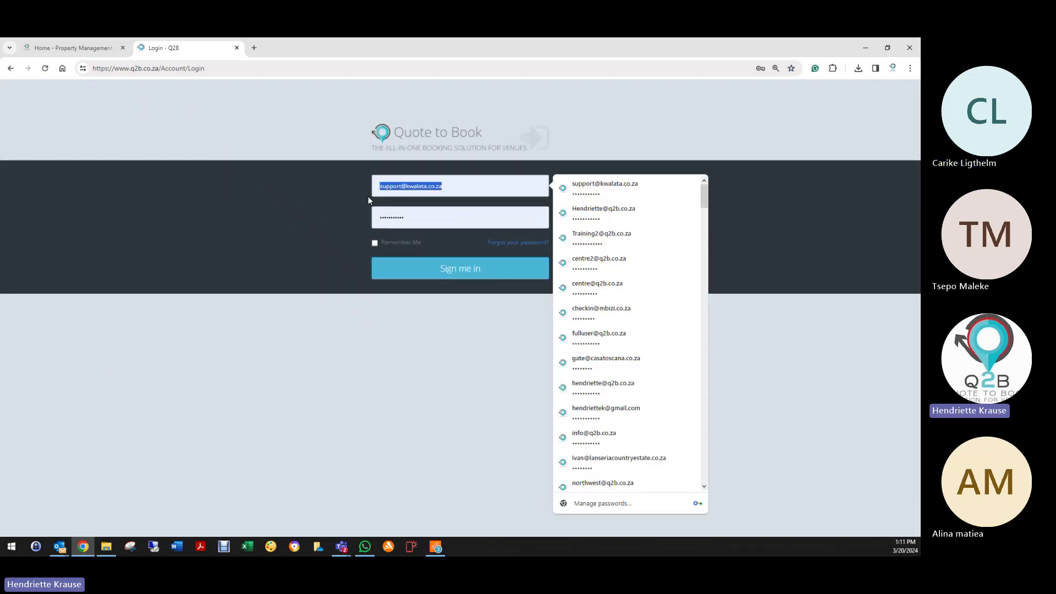
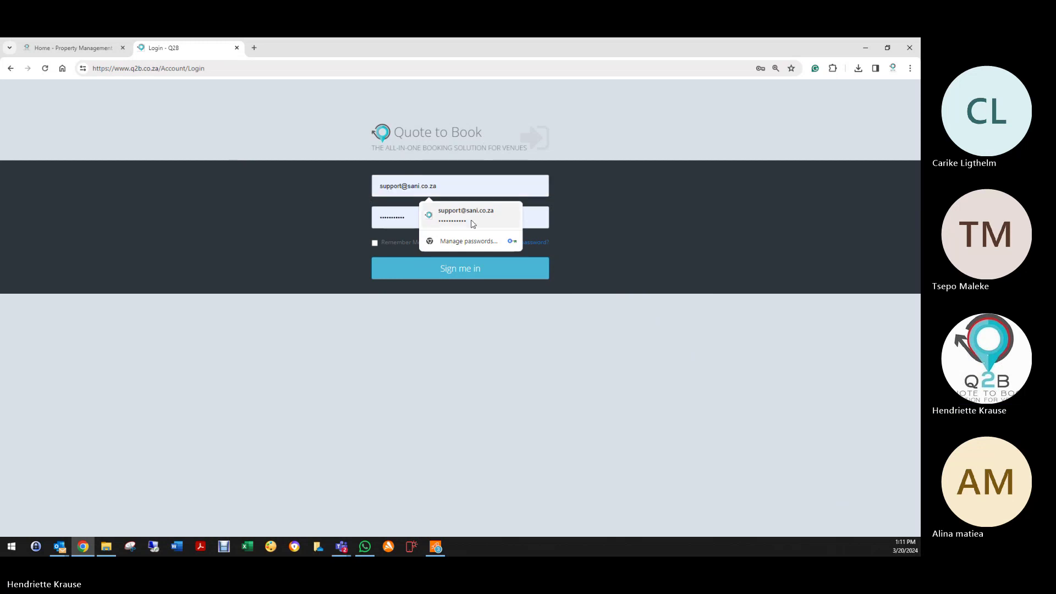
{"action": "left_click", "coordinate": [470, 215]}
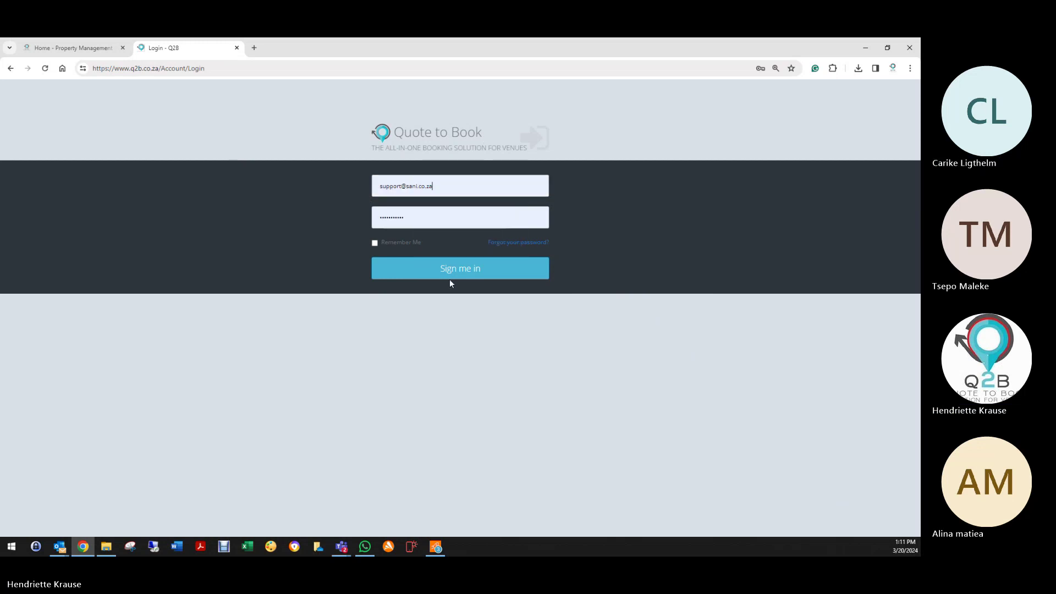
{"action": "left_click", "coordinate": [450, 275]}
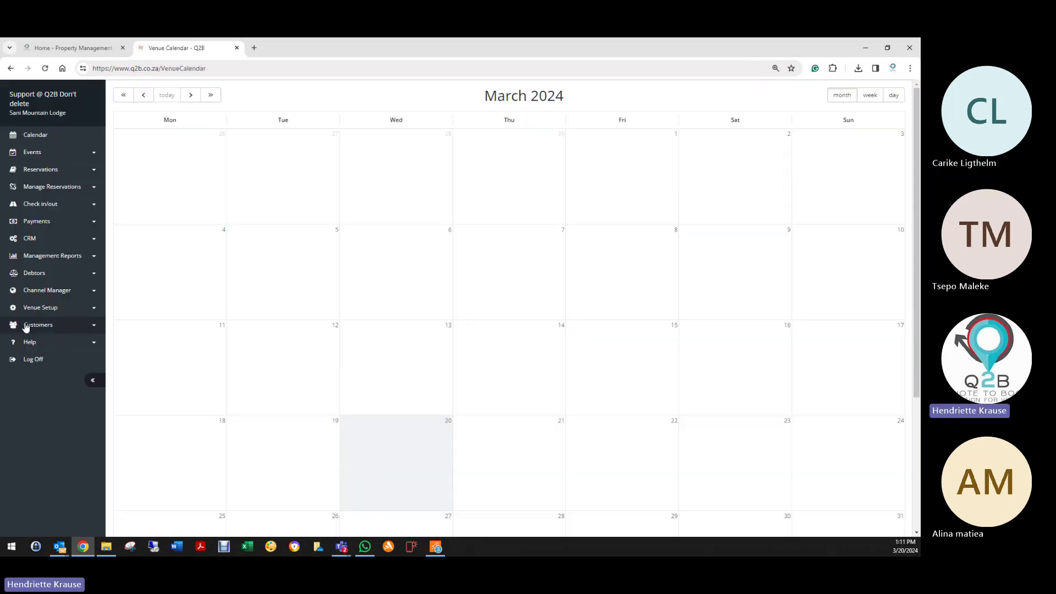
Step: Bring up a blank Create Channel form from the venue's channel list
{"action": "left_click", "coordinate": [51, 291]}
{"action": "left_click", "coordinate": [46, 319]}
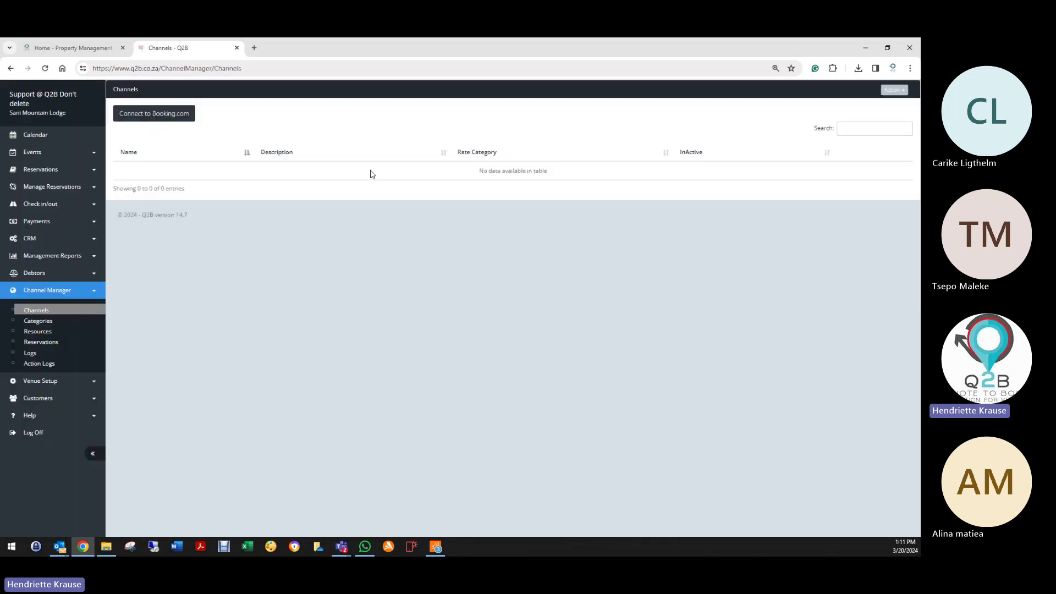
{"action": "left_click", "coordinate": [894, 90]}
{"action": "left_click", "coordinate": [862, 108]}
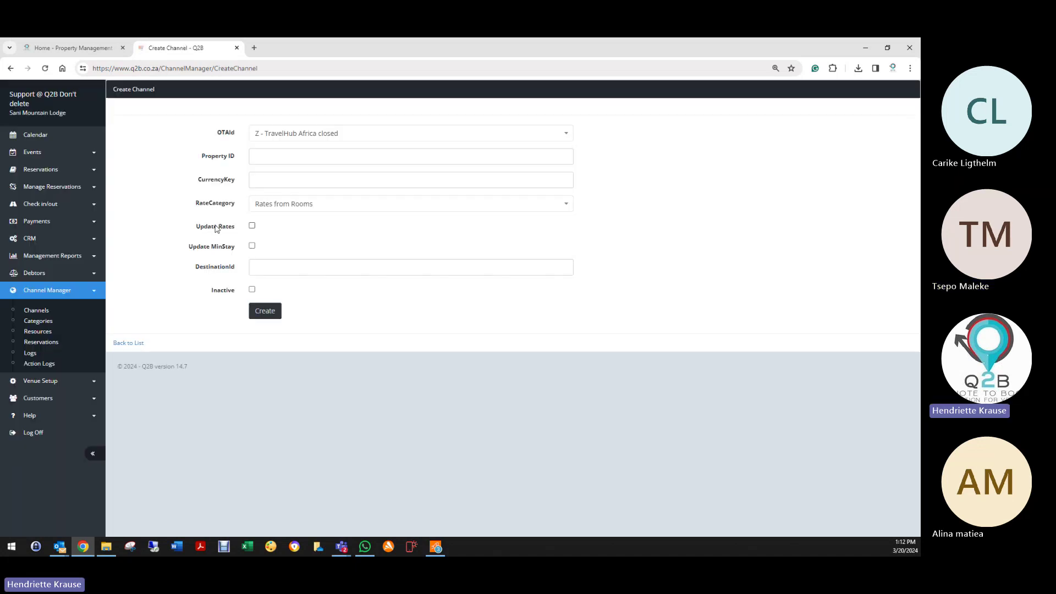
Step: Try OTA Booking.com, Rates from Categories, Update Rates and MinStay, then log off
{"action": "left_click", "coordinate": [279, 133]}
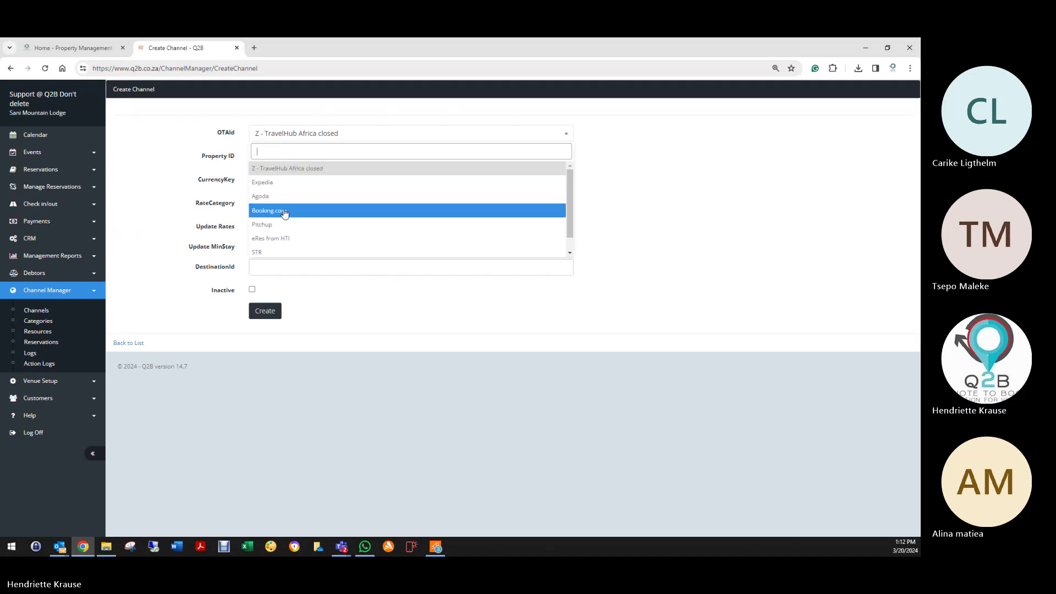
{"action": "left_click", "coordinate": [284, 213]}
{"action": "left_click", "coordinate": [270, 153]}
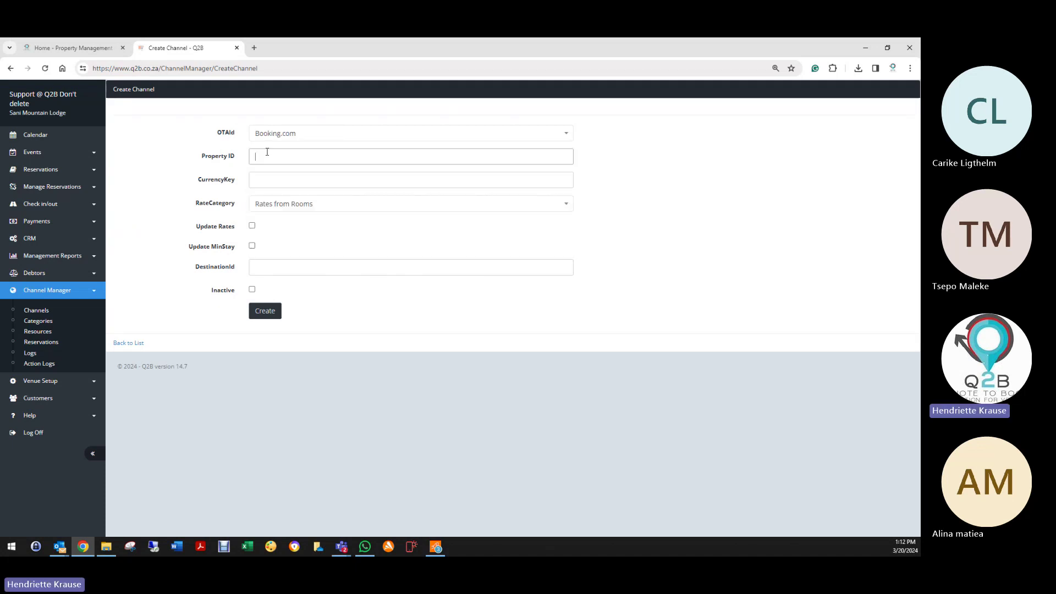
{"action": "left_click", "coordinate": [257, 174]}
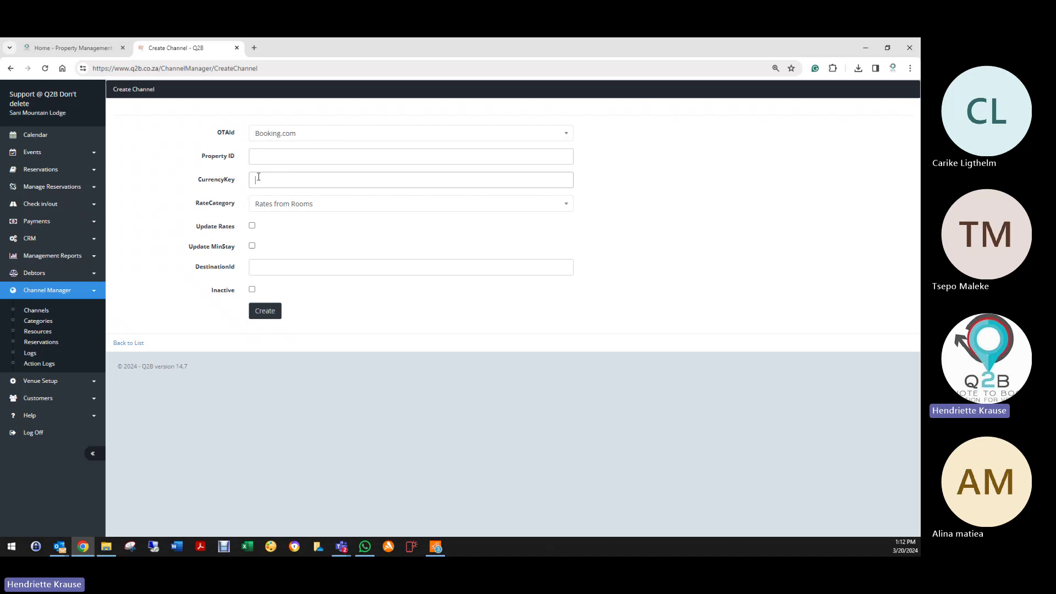
{"action": "left_click", "coordinate": [265, 207]}
{"action": "left_click", "coordinate": [268, 252]}
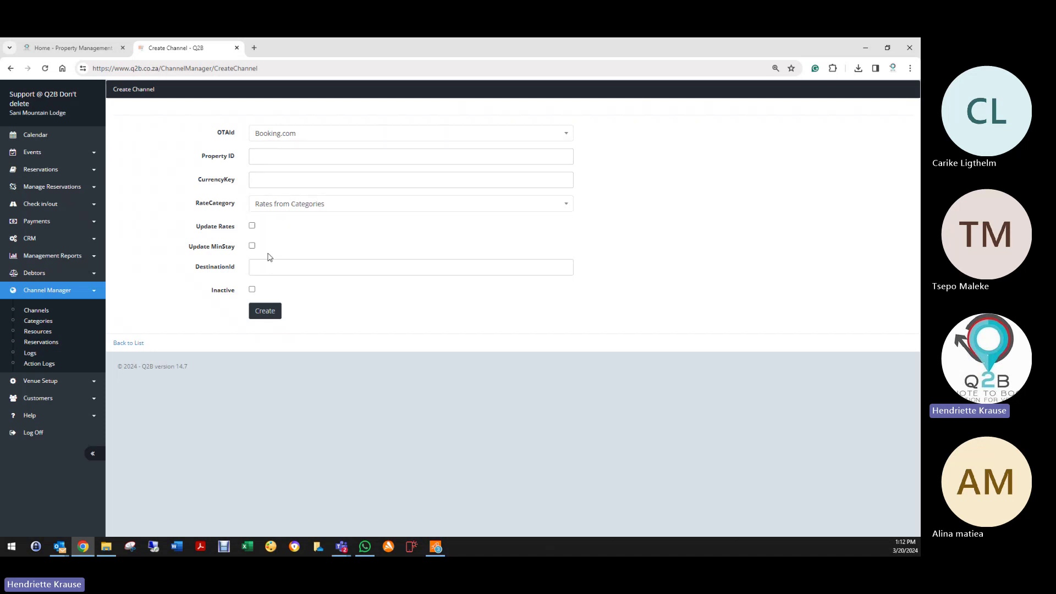
{"action": "left_click", "coordinate": [252, 225]}
{"action": "left_click", "coordinate": [252, 245]}
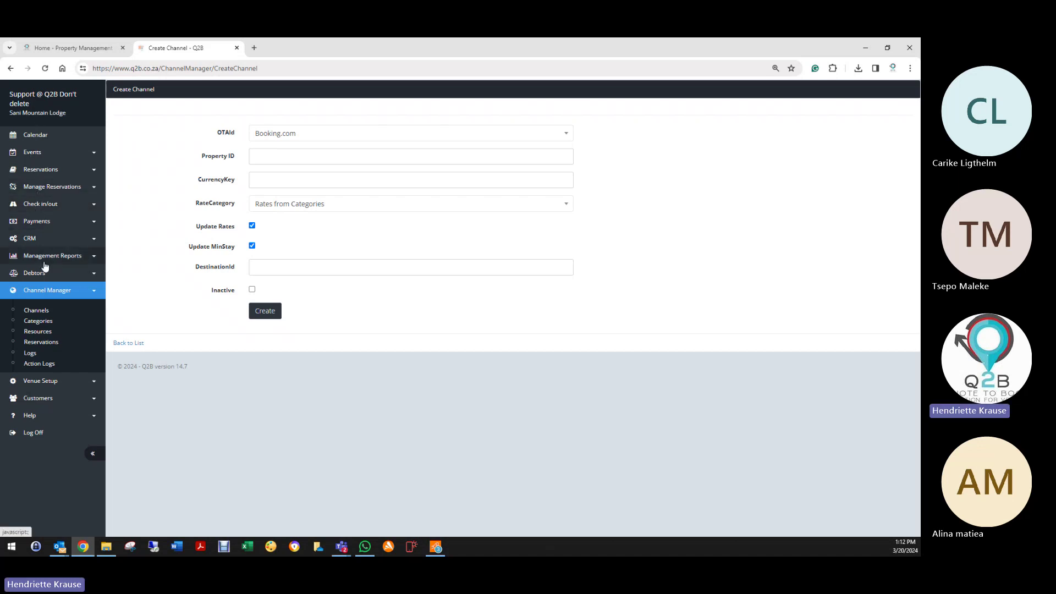
{"action": "left_click", "coordinate": [33, 238]}
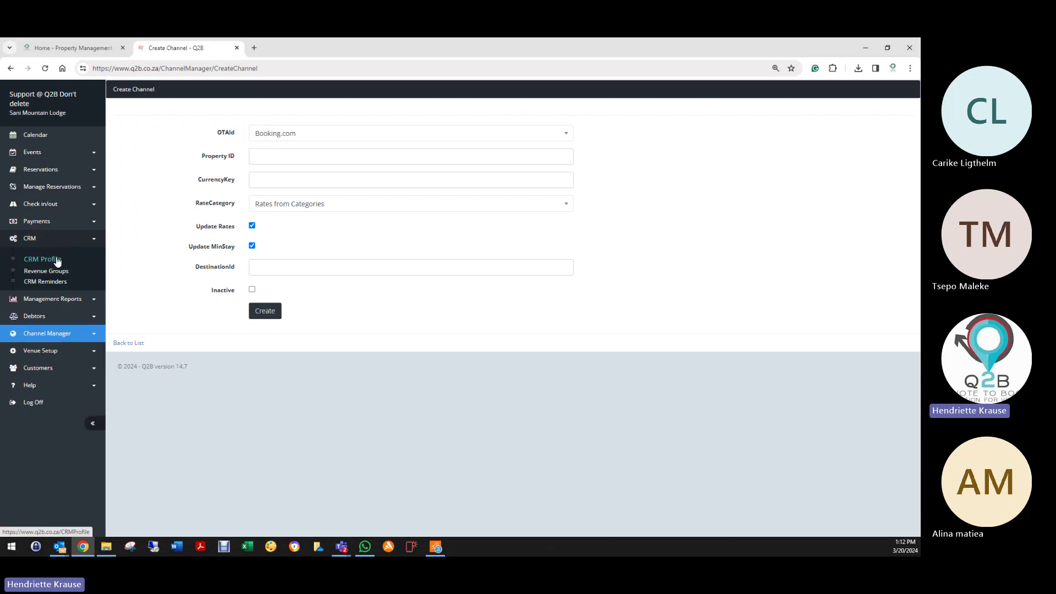
{"action": "left_click", "coordinate": [32, 401]}
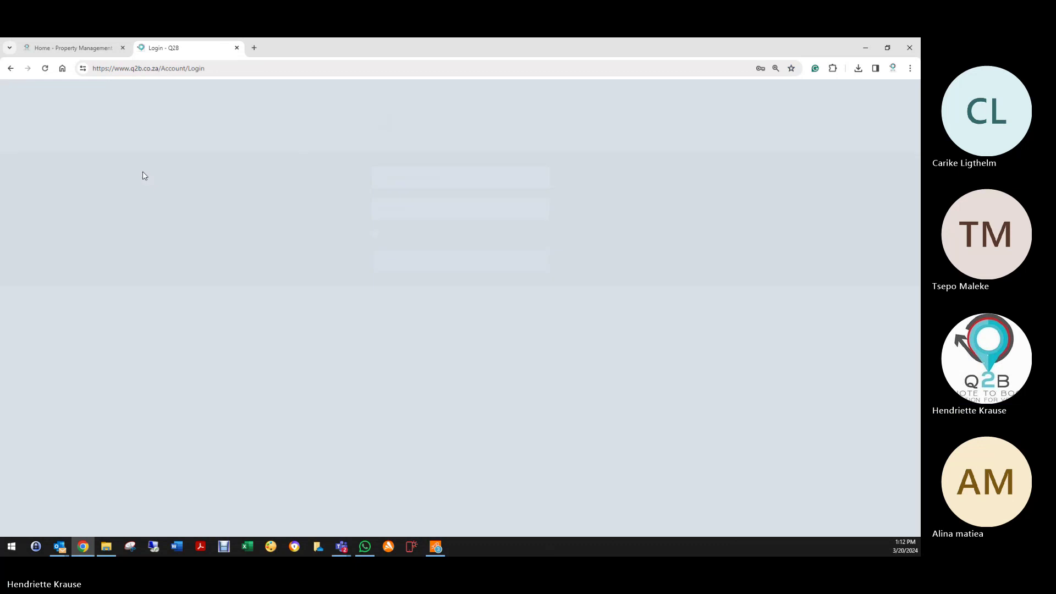
Step: Sign in with the saved sales account and enter The Amazing All in One Venue
{"action": "left_click", "coordinate": [457, 187]}
{"action": "left_click_drag", "start_coordinate": [456, 187], "coordinate": [353, 193]}
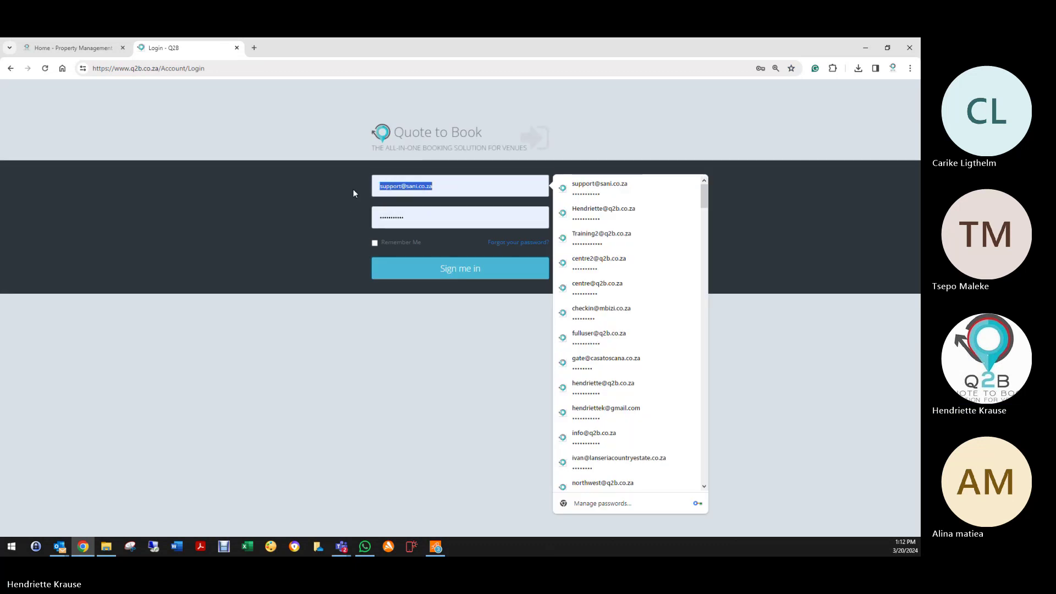
{"action": "key", "text": "BackSpace"}
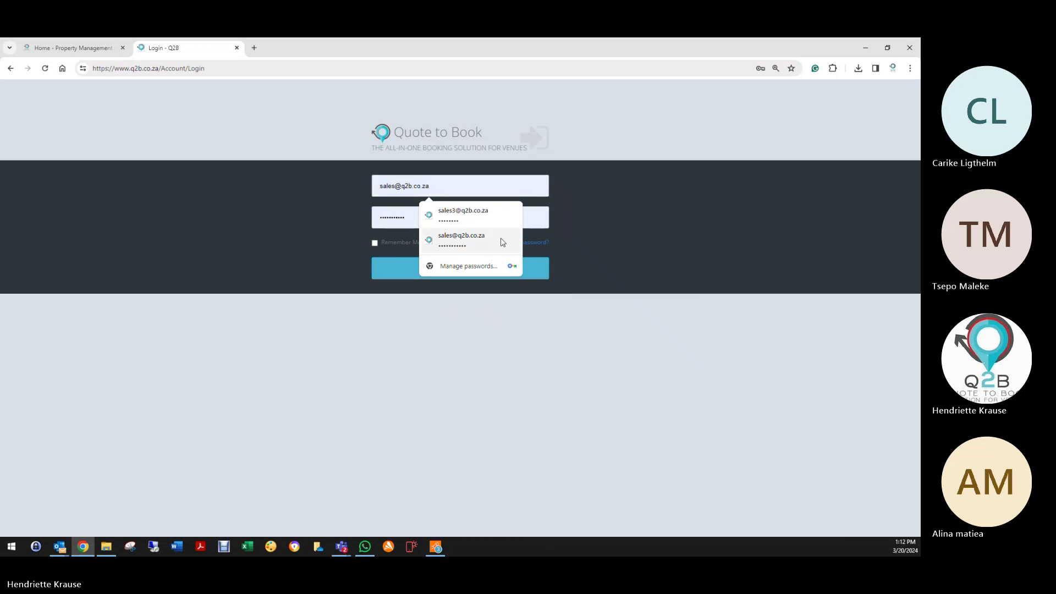
{"action": "left_click", "coordinate": [498, 238]}
{"action": "left_click", "coordinate": [459, 268]}
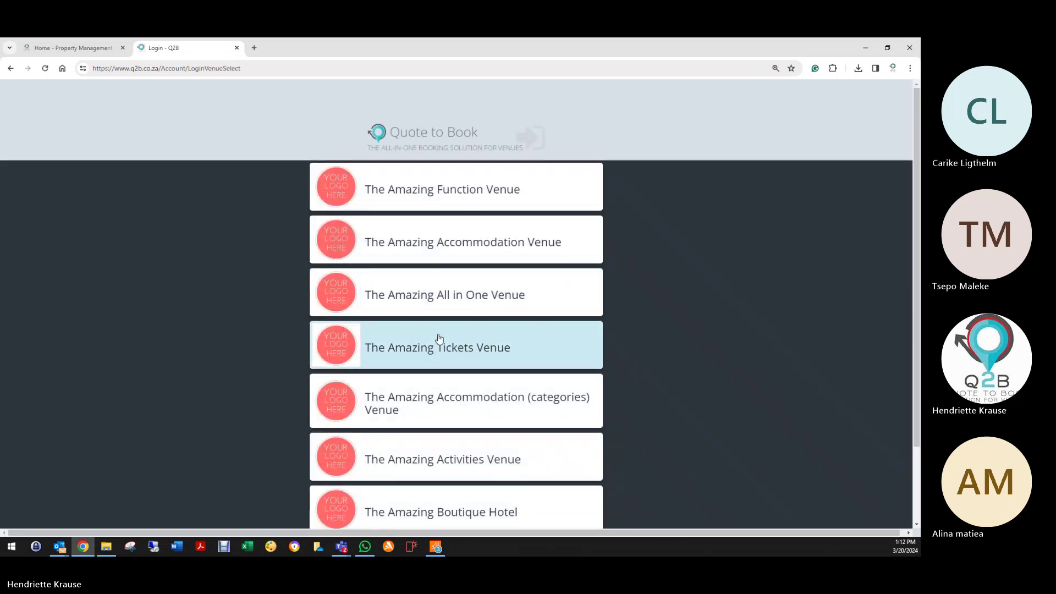
{"action": "left_click", "coordinate": [409, 312]}
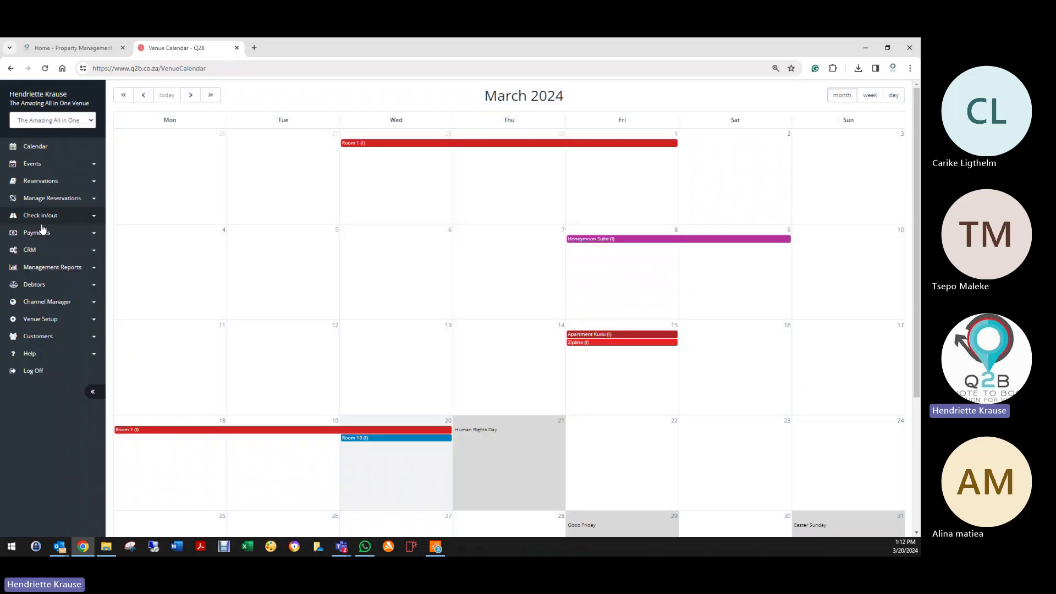
{"action": "left_click", "coordinate": [38, 249]}
Step: From CRM Profile, try Create New, return to the list, and edit Accommodation
{"action": "left_click", "coordinate": [40, 270]}
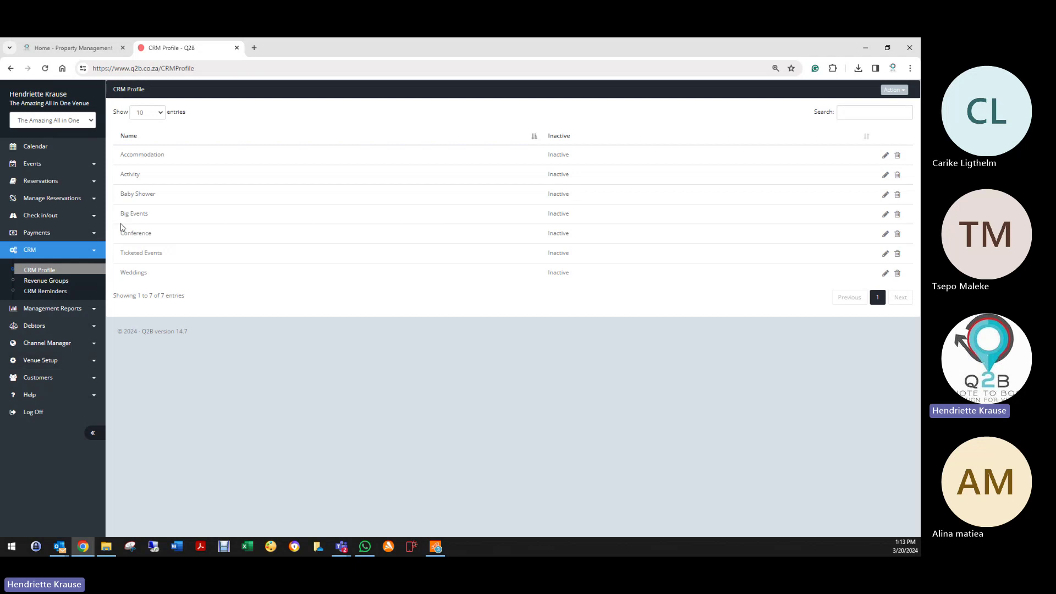
{"action": "left_click", "coordinate": [894, 90]}
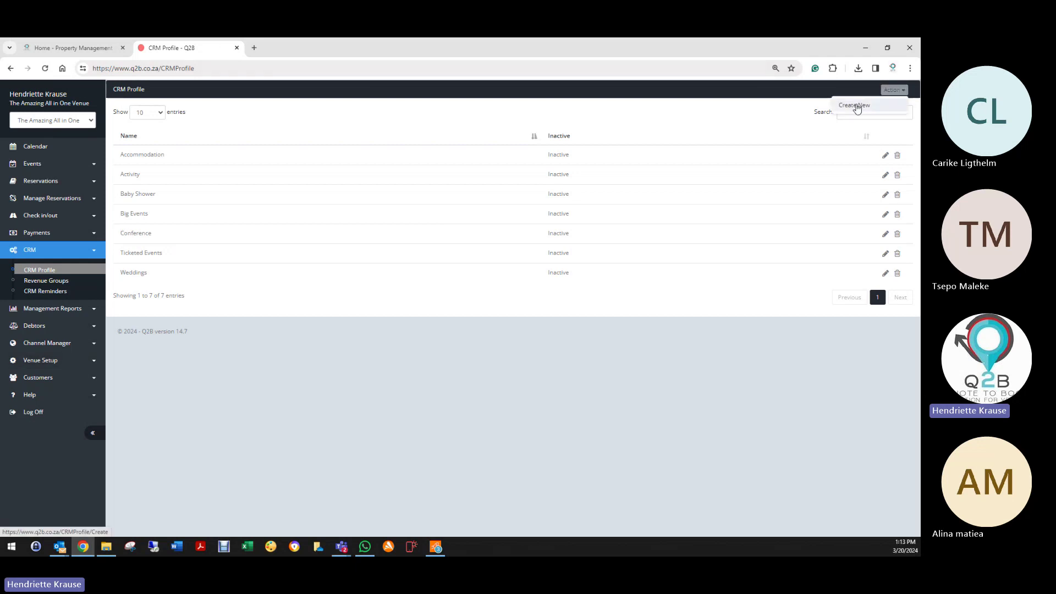
{"action": "left_click", "coordinate": [855, 106]}
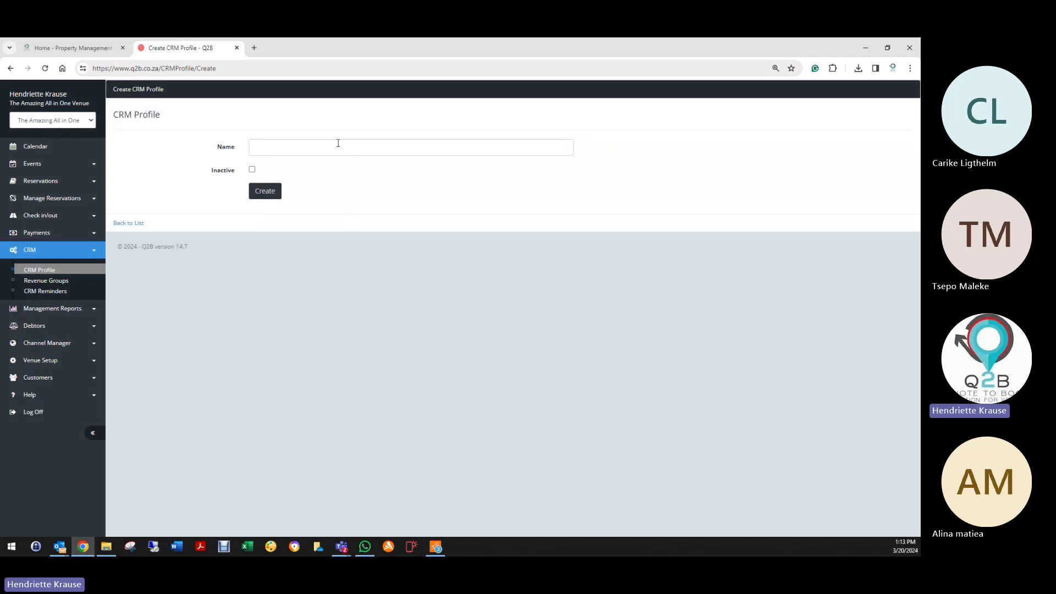
{"action": "left_click", "coordinate": [126, 224]}
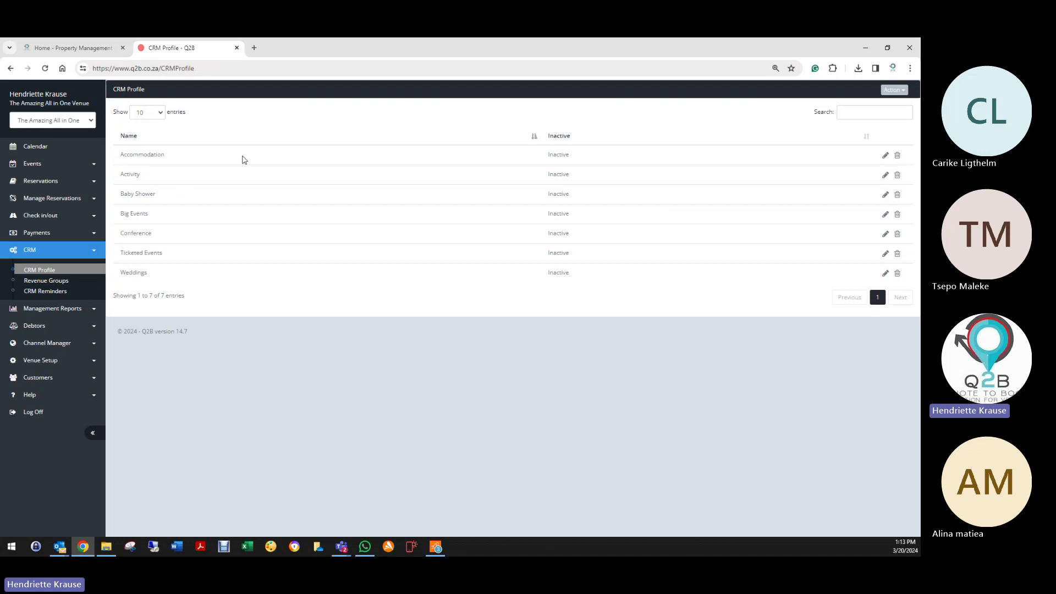
{"action": "left_click", "coordinate": [886, 156]}
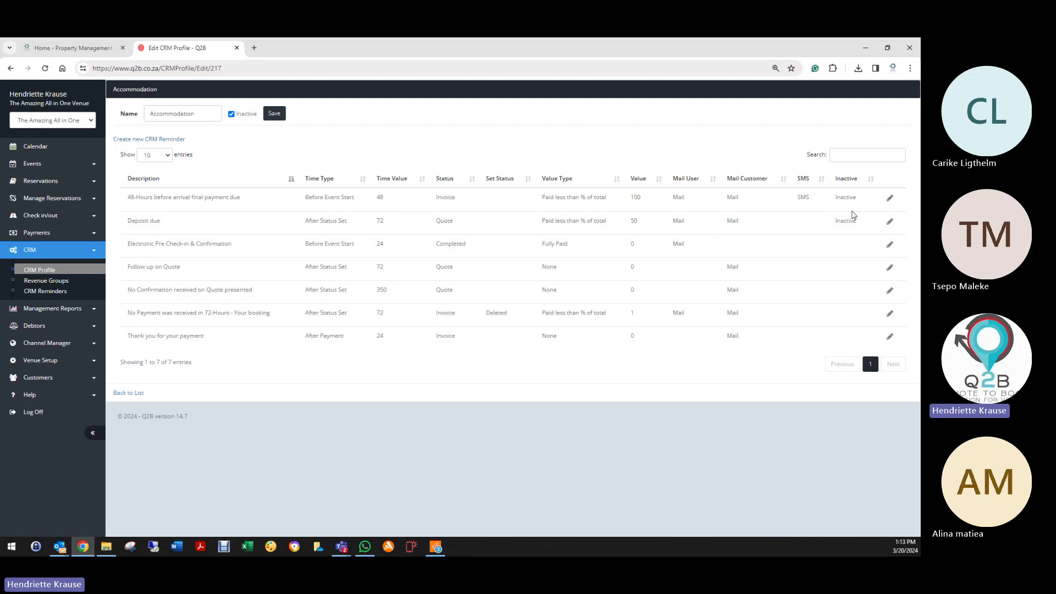
Step: Edit the '48-Hours before arrival final payment due' reminder of the Accommodation profile
{"action": "left_click", "coordinate": [890, 198]}
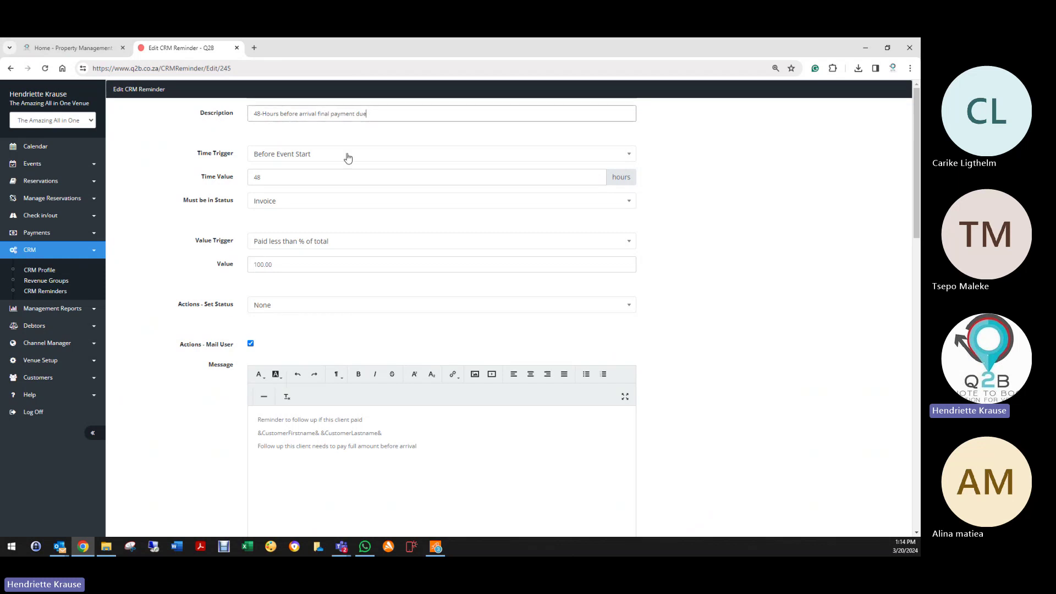
{"action": "left_click", "coordinate": [263, 159]}
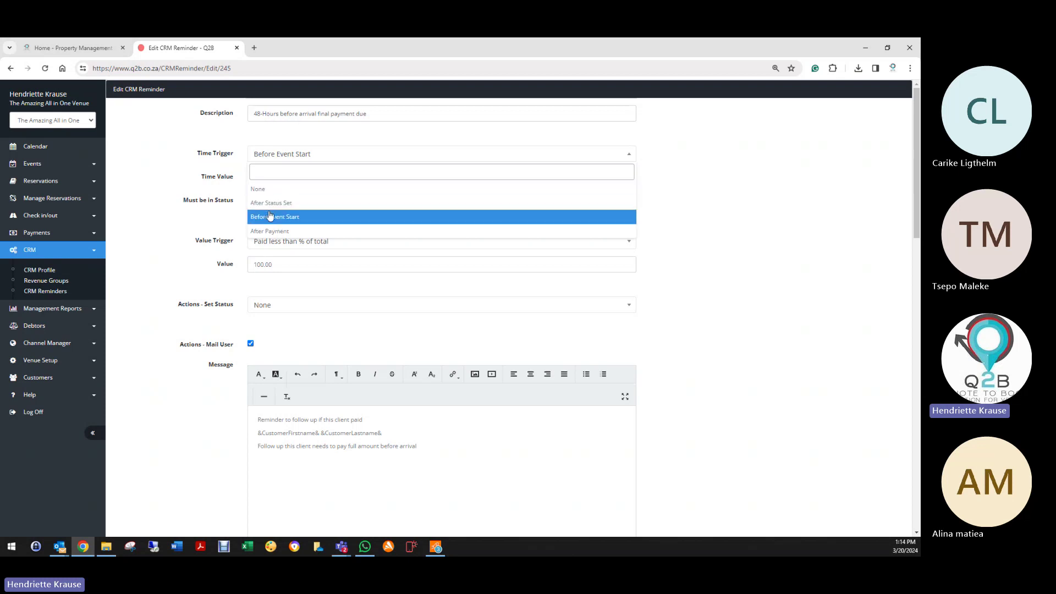
{"action": "left_click", "coordinate": [269, 219]}
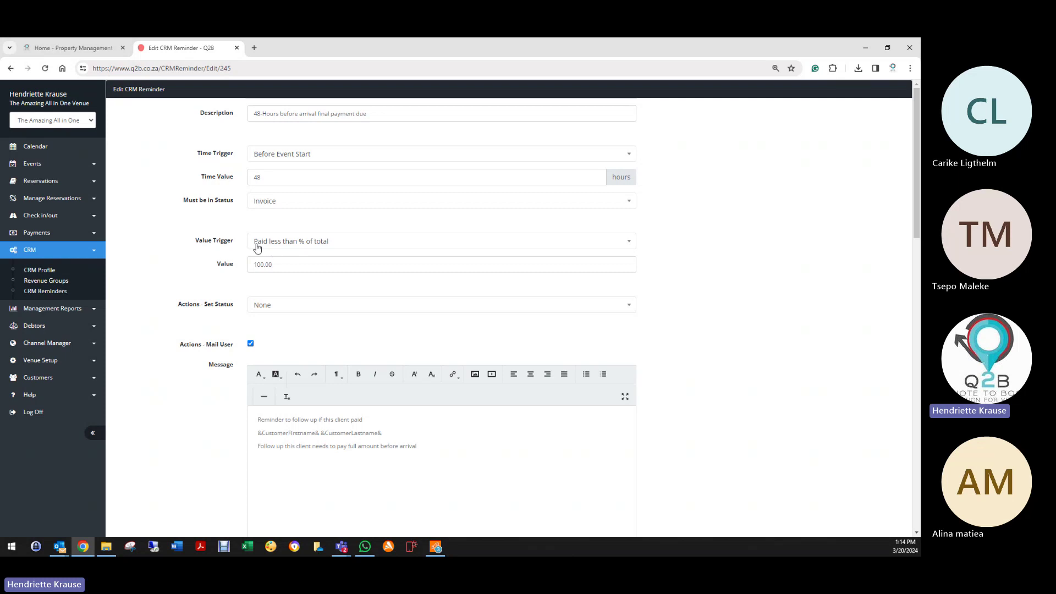
{"action": "double_click", "coordinate": [291, 264]}
{"action": "scroll", "coordinate": [275, 292], "scroll_direction": "down", "scroll_amount": 3}
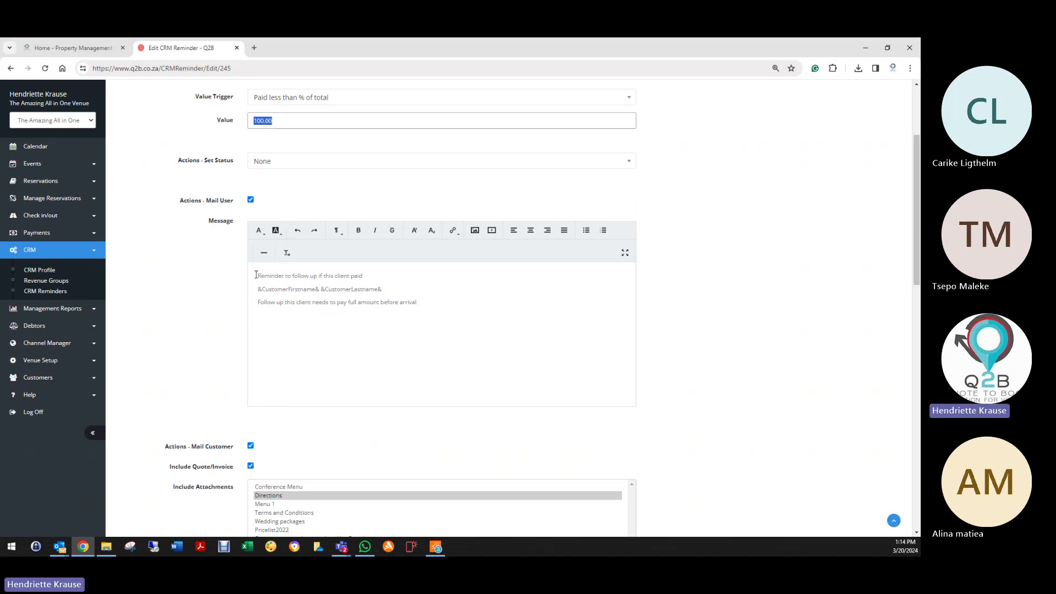
{"action": "triple_click", "coordinate": [323, 276]}
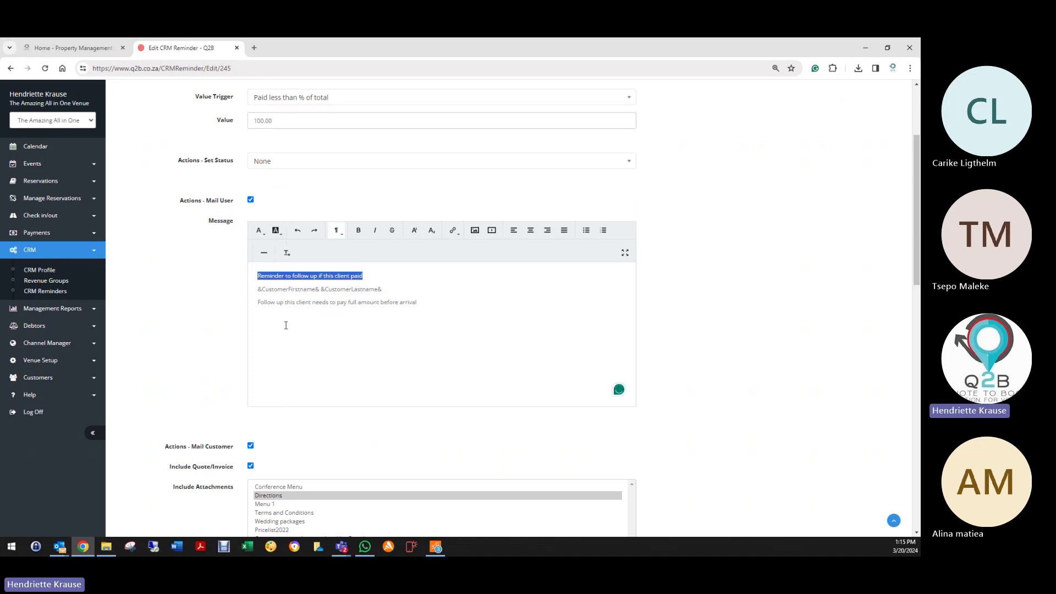
{"action": "scroll", "coordinate": [207, 309], "scroll_direction": "down", "scroll_amount": 3}
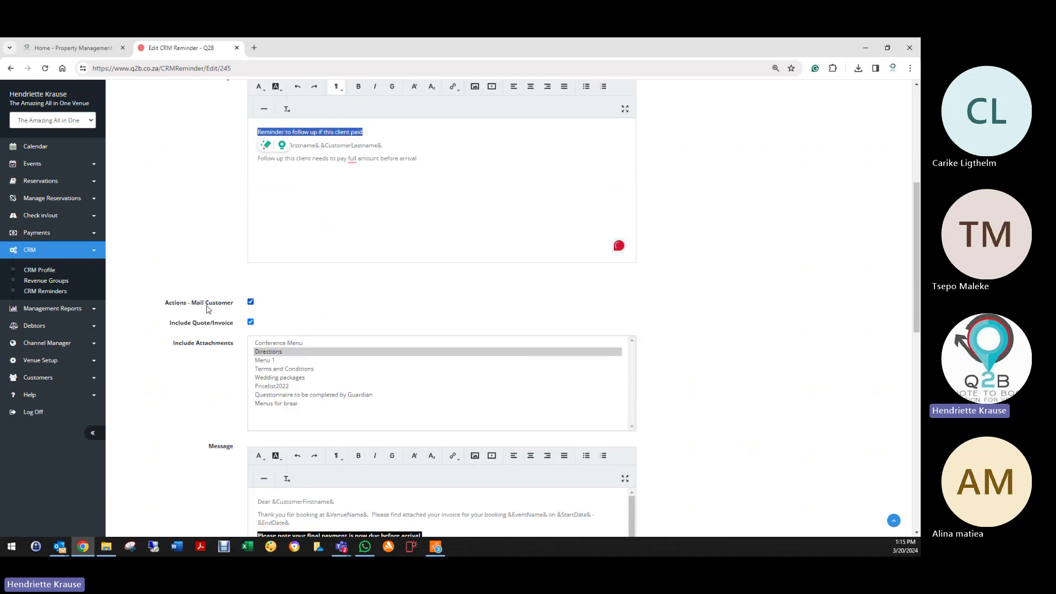
{"action": "scroll", "coordinate": [209, 306], "scroll_direction": "down", "scroll_amount": 1}
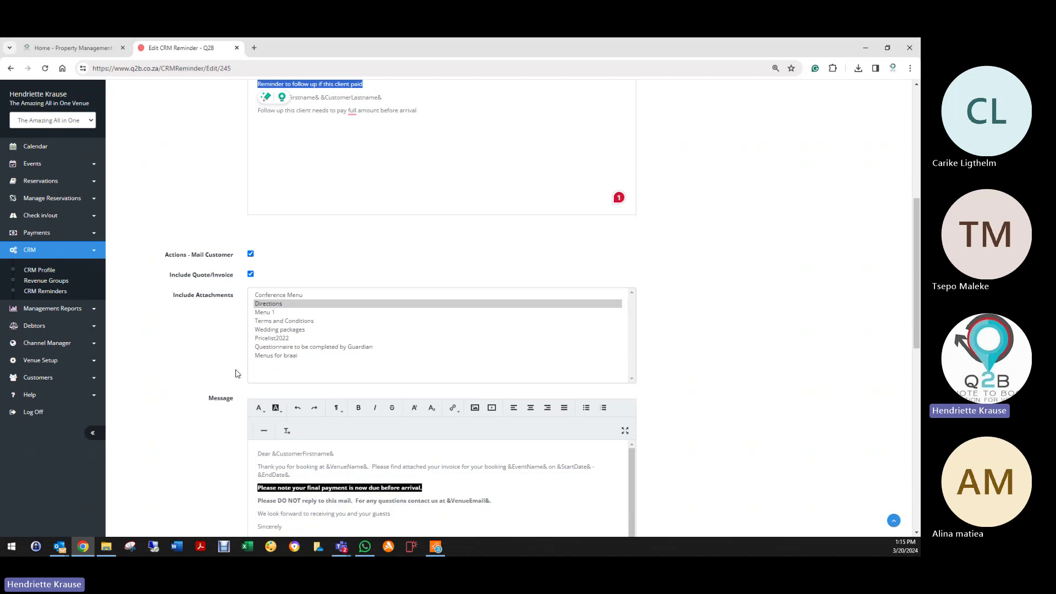
{"action": "scroll", "coordinate": [236, 373], "scroll_direction": "down", "scroll_amount": 5}
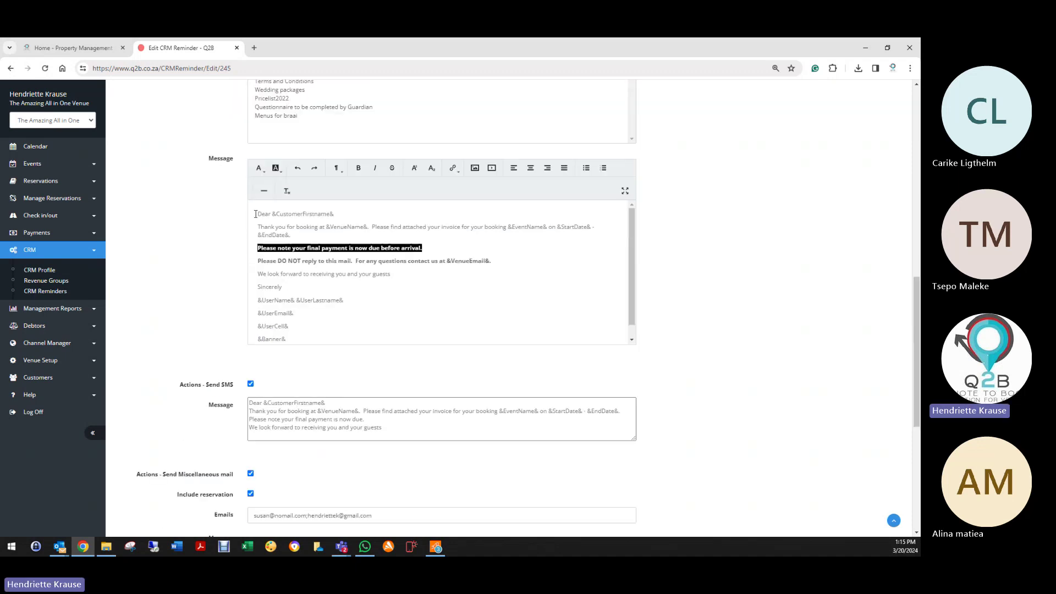
{"action": "left_click_drag", "start_coordinate": [255, 214], "coordinate": [297, 327]}
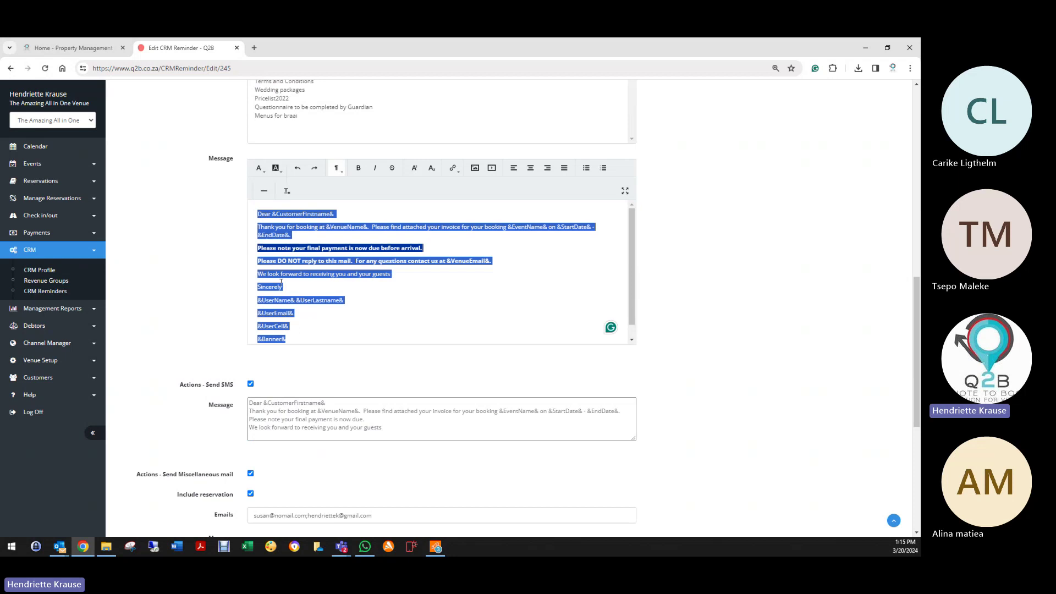
{"action": "left_click", "coordinate": [337, 327]}
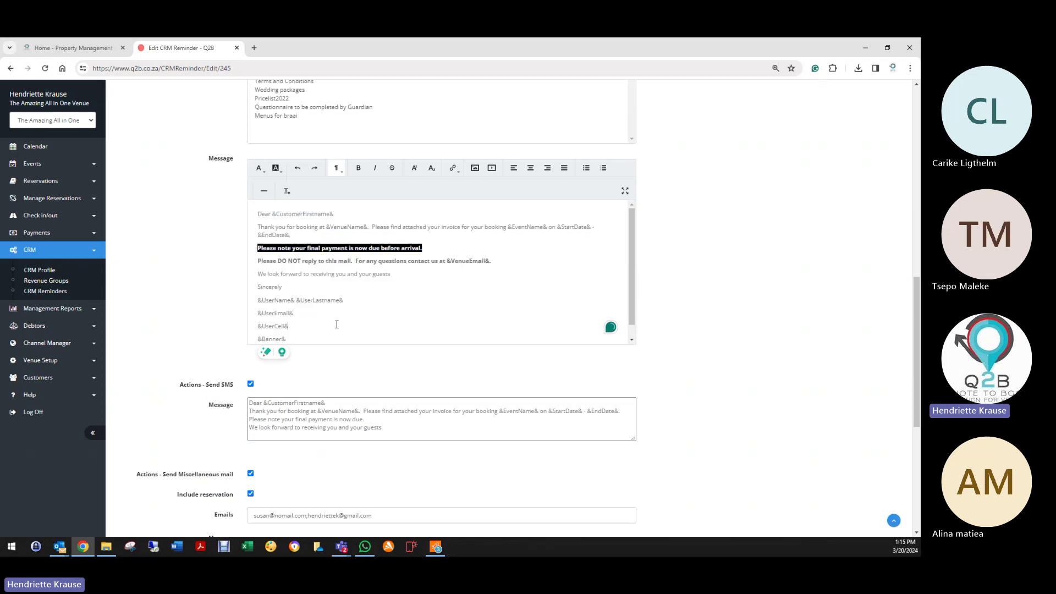
{"action": "mouse_move", "coordinate": [421, 229]}
{"action": "scroll", "coordinate": [349, 328], "scroll_direction": "down", "scroll_amount": 1}
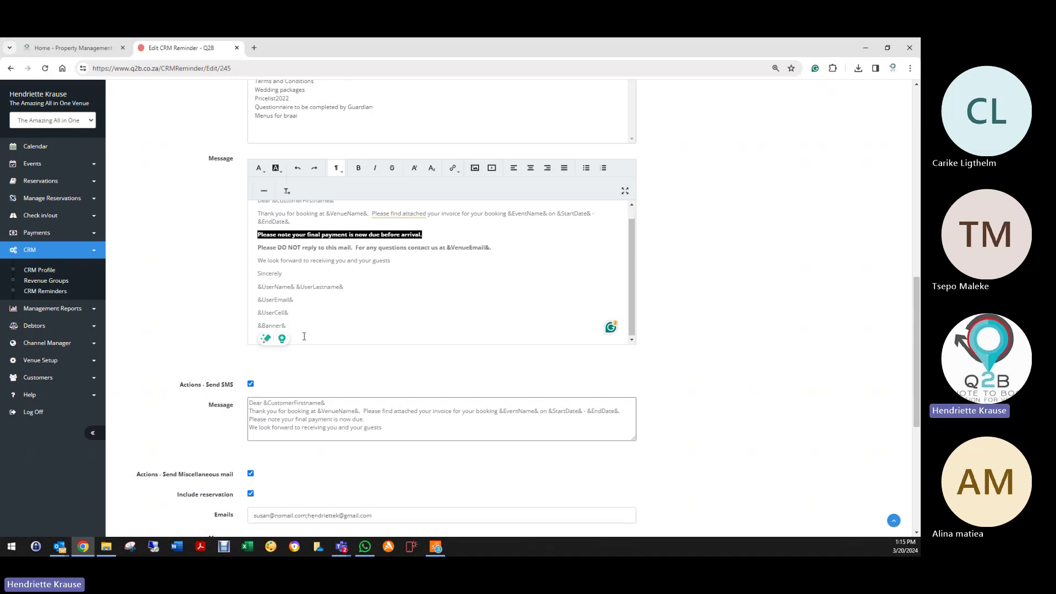
{"action": "scroll", "coordinate": [194, 358], "scroll_direction": "down", "scroll_amount": 1}
{"action": "scroll", "coordinate": [194, 358], "scroll_direction": "down", "scroll_amount": 2}
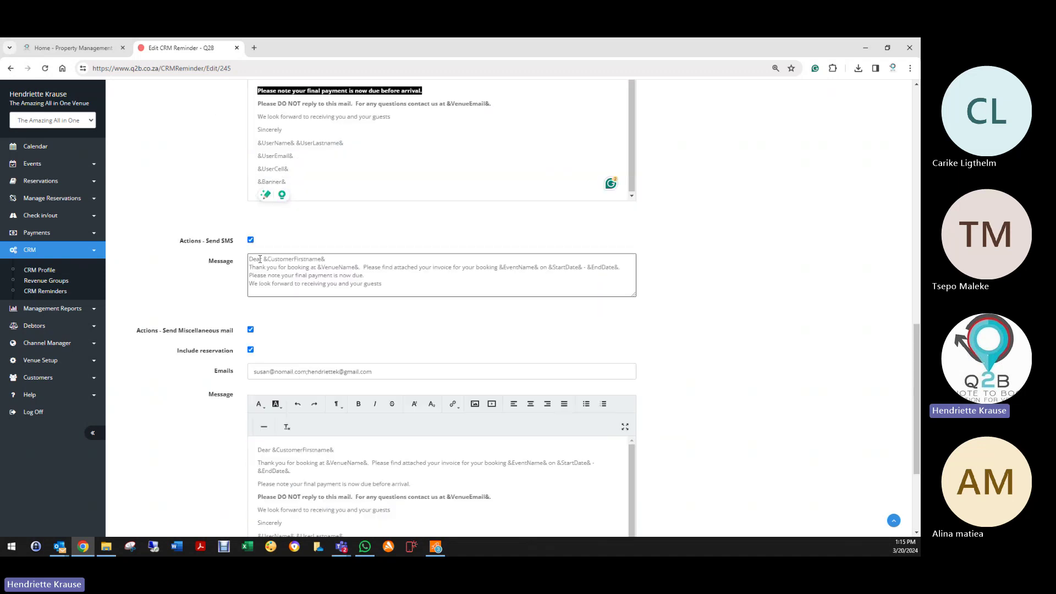
{"action": "left_click", "coordinate": [249, 259]}
{"action": "scroll", "coordinate": [336, 323], "scroll_direction": "down", "scroll_amount": 3}
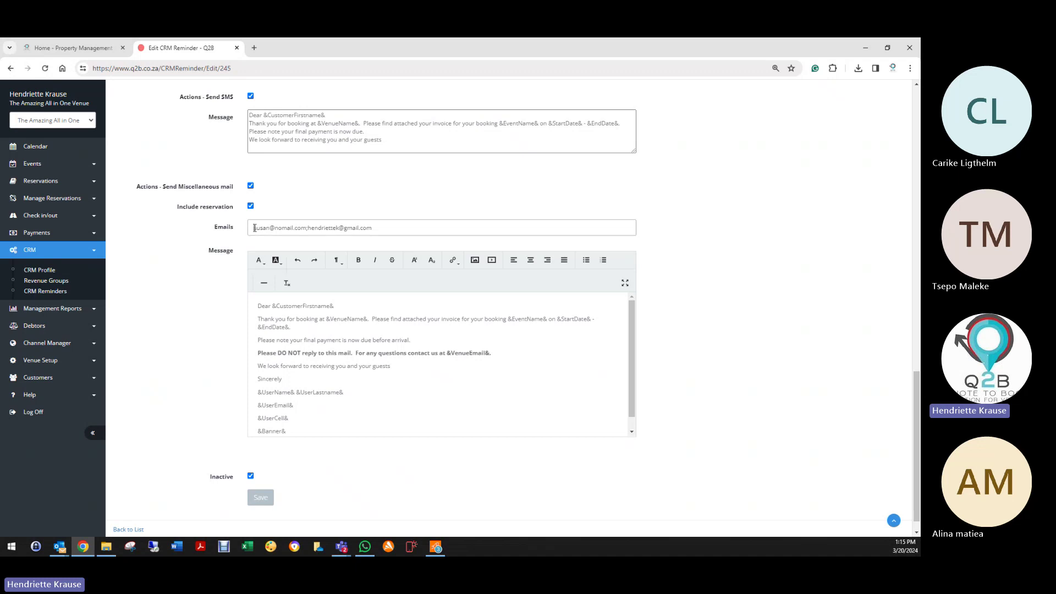
Step: Save the final payment reminder and edit the Electronic Pre Check-in & Confirmation reminder
{"action": "left_click_drag", "start_coordinate": [254, 228], "coordinate": [399, 234]}
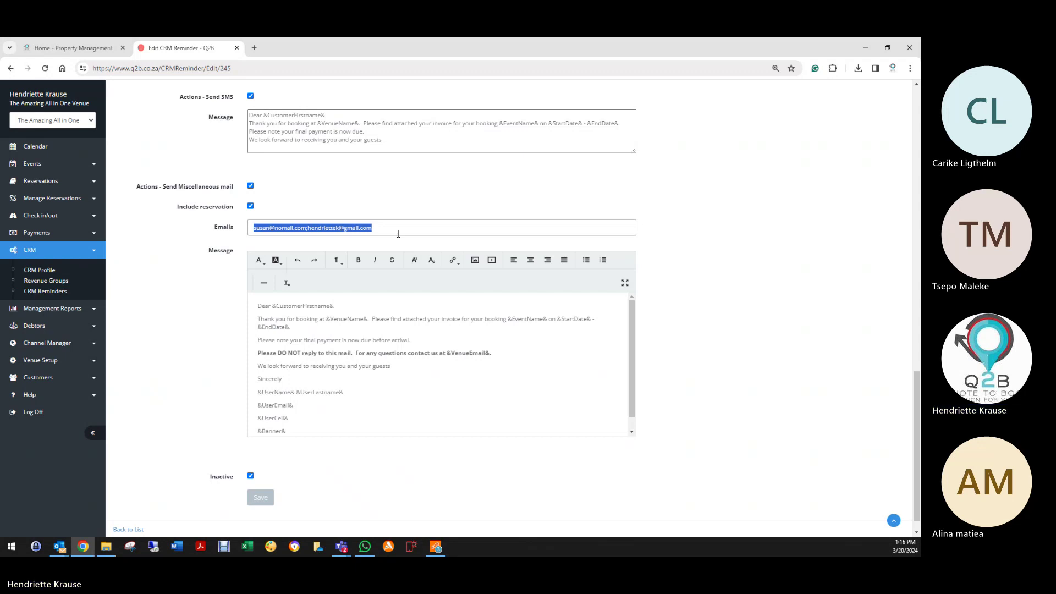
{"action": "left_click", "coordinate": [261, 500]}
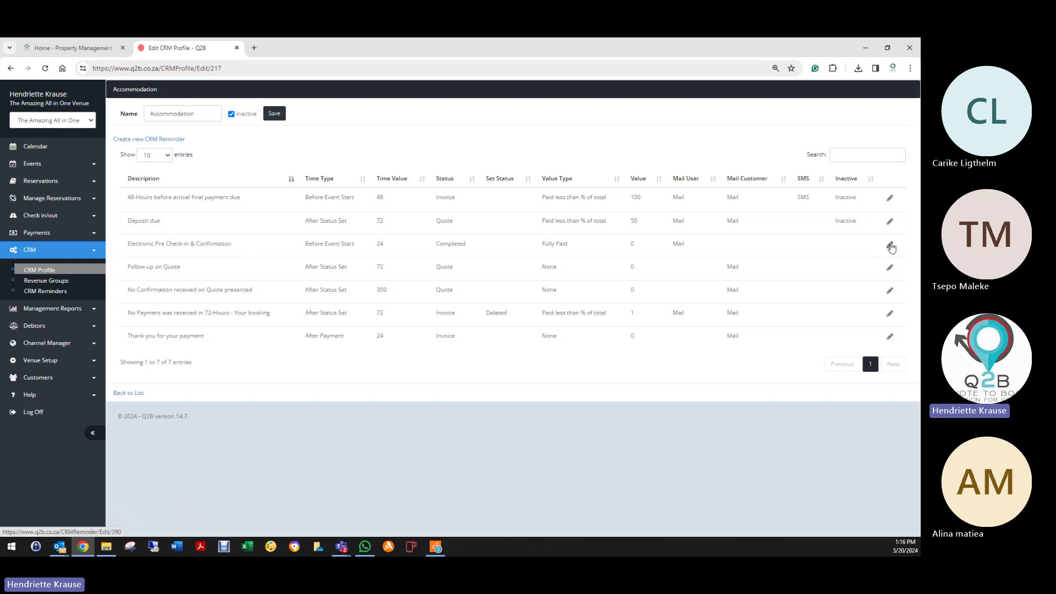
{"action": "left_click", "coordinate": [890, 245]}
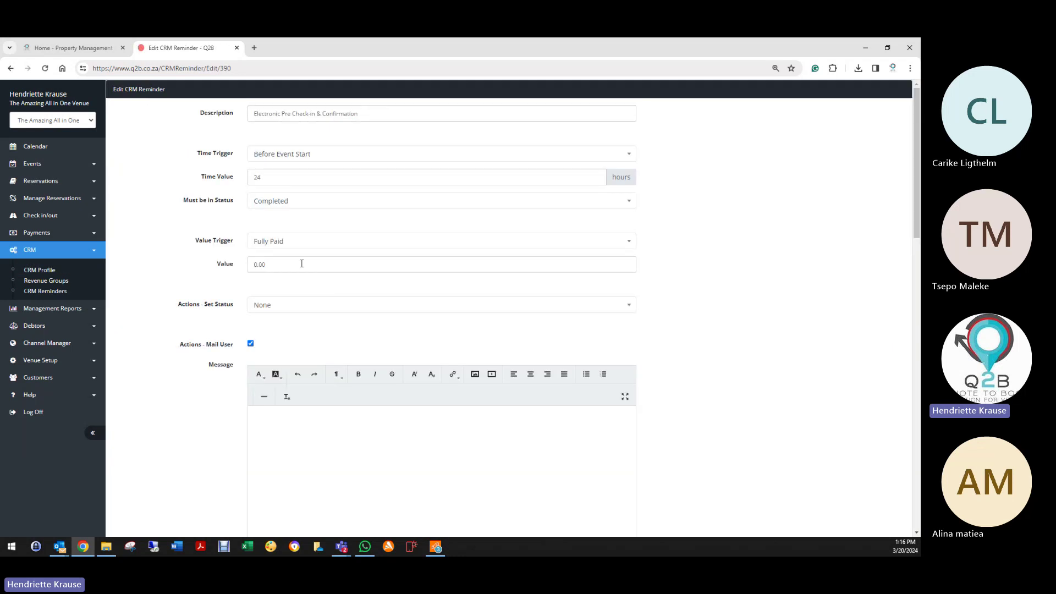
Step: Review the &AccommodationCheckIn& placeholder in the reminder's customer message and the form's lower settings
{"action": "scroll", "coordinate": [244, 432], "scroll_direction": "down", "scroll_amount": 10}
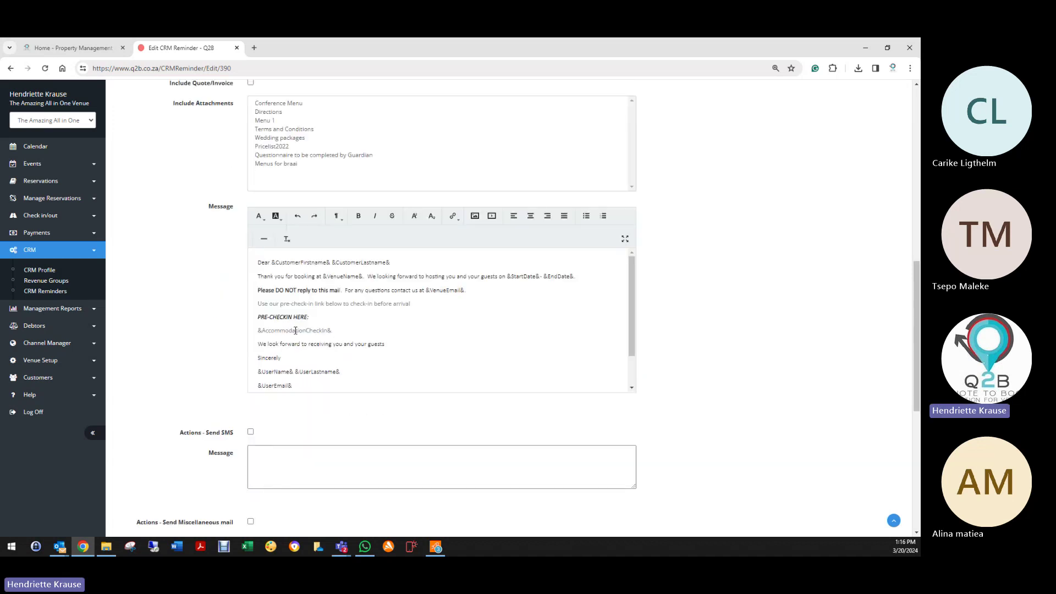
{"action": "left_click_drag", "start_coordinate": [259, 331], "coordinate": [350, 333]}
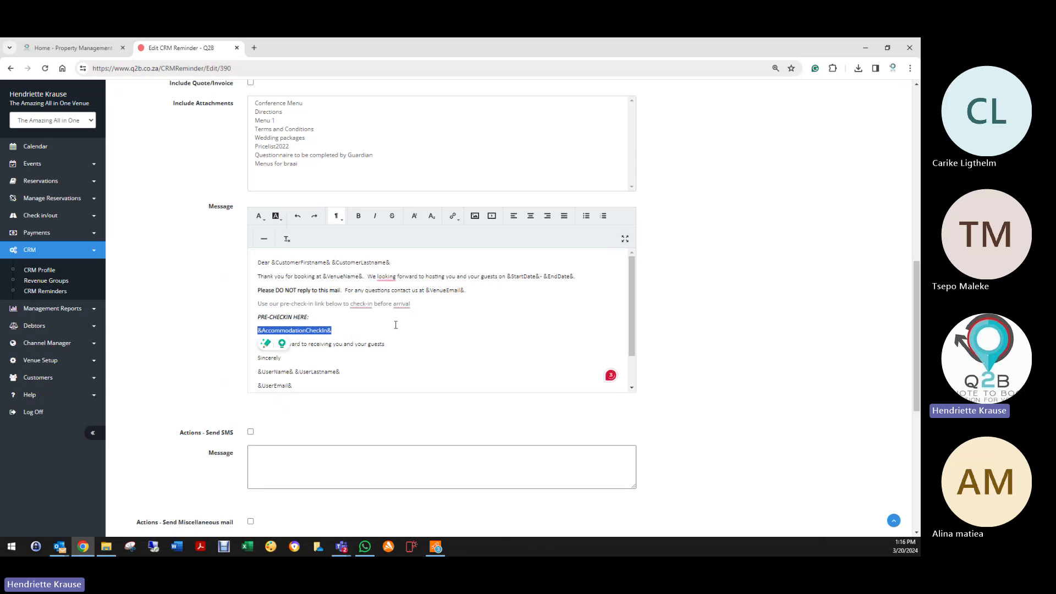
{"action": "scroll", "coordinate": [347, 333], "scroll_direction": "up", "scroll_amount": 7}
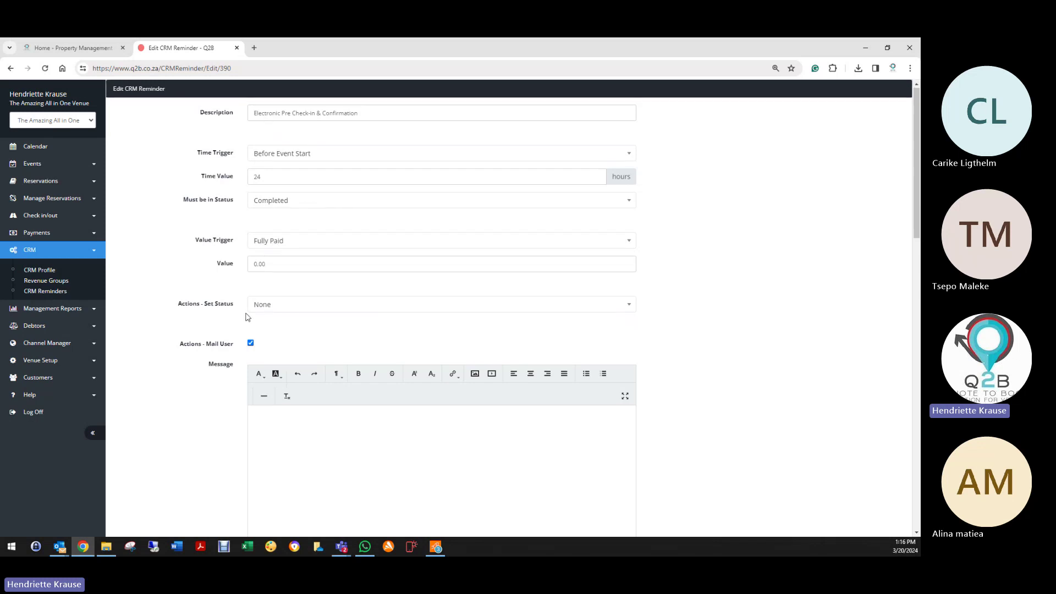
{"action": "scroll", "coordinate": [242, 314], "scroll_direction": "down", "scroll_amount": 10}
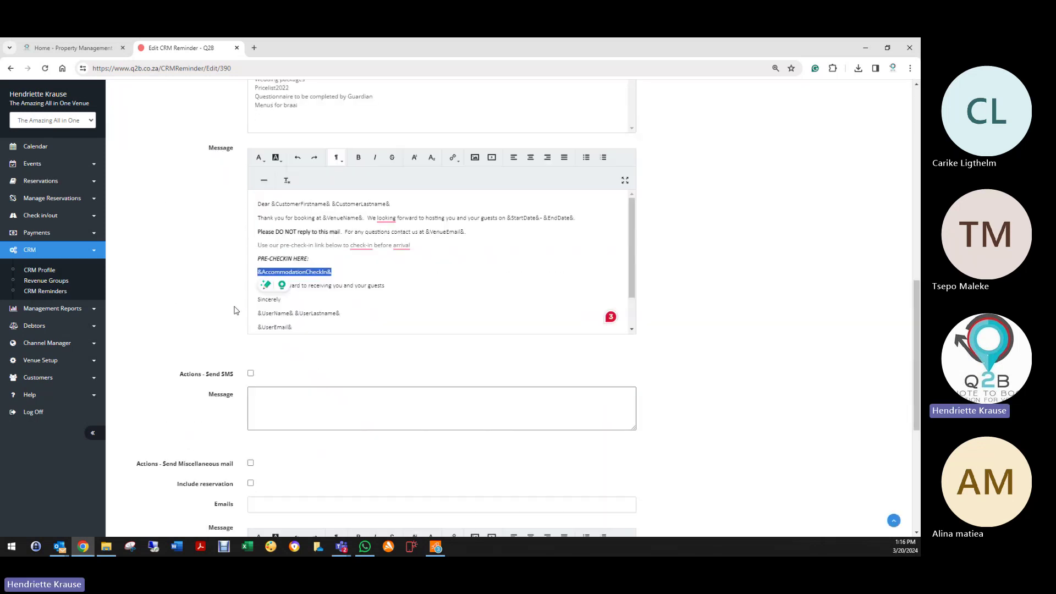
{"action": "scroll", "coordinate": [235, 311], "scroll_direction": "down", "scroll_amount": 1}
{"action": "scroll", "coordinate": [287, 311], "scroll_direction": "down", "scroll_amount": 1}
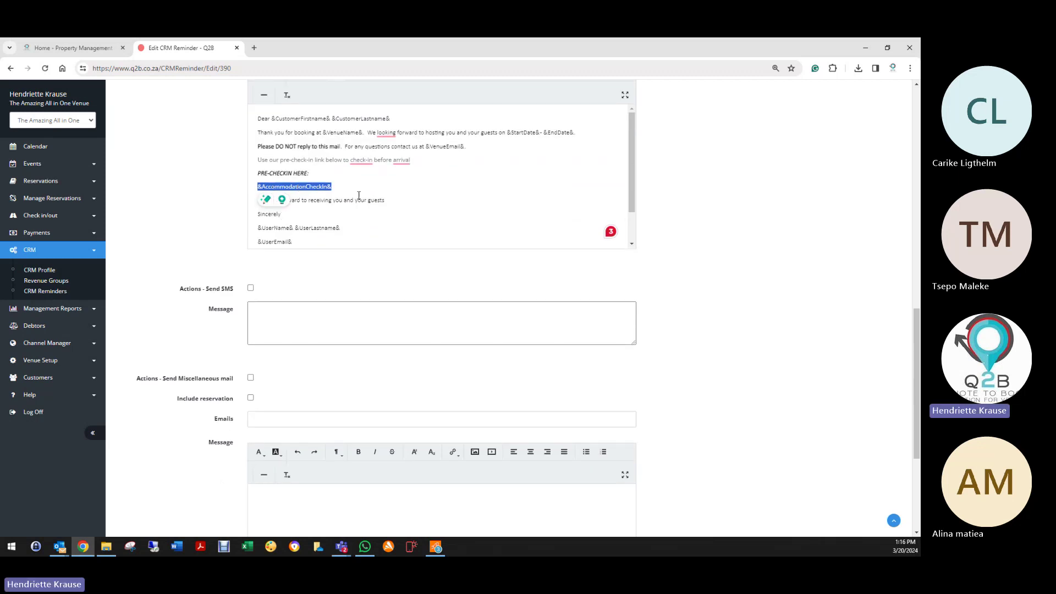
{"action": "left_click", "coordinate": [360, 193]}
{"action": "left_click_drag", "start_coordinate": [253, 188], "coordinate": [332, 188]}
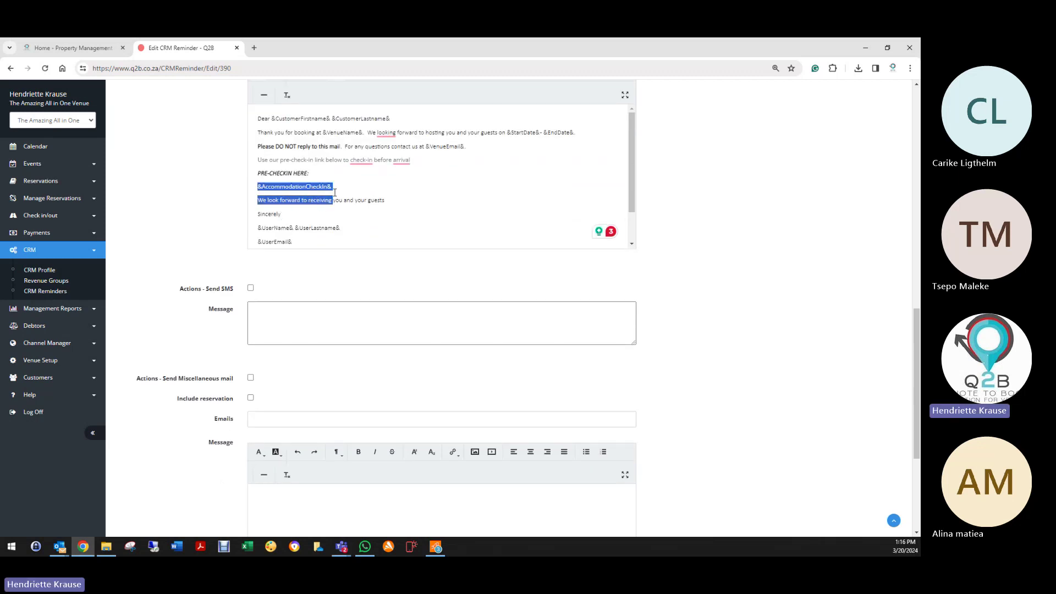
{"action": "left_click", "coordinate": [385, 232]}
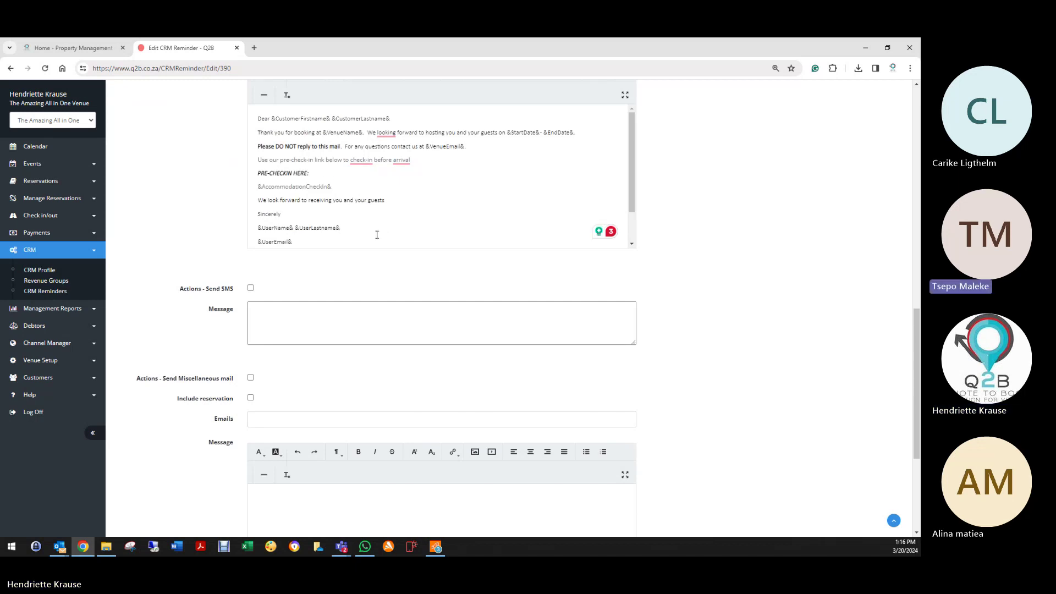
{"action": "scroll", "coordinate": [324, 270], "scroll_direction": "up", "scroll_amount": 12}
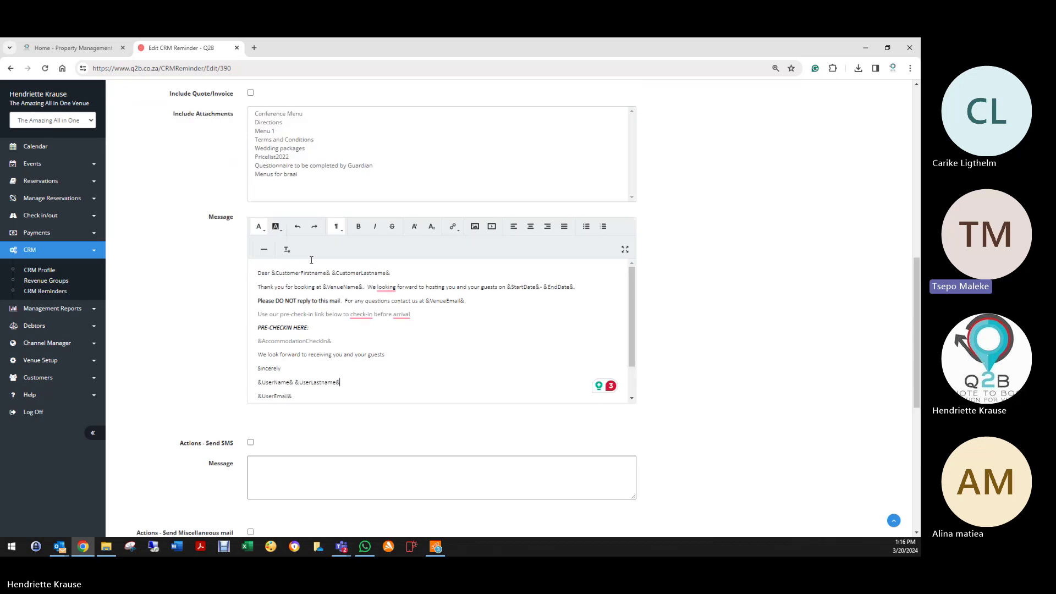
{"action": "scroll", "coordinate": [306, 285], "scroll_direction": "up", "scroll_amount": 1}
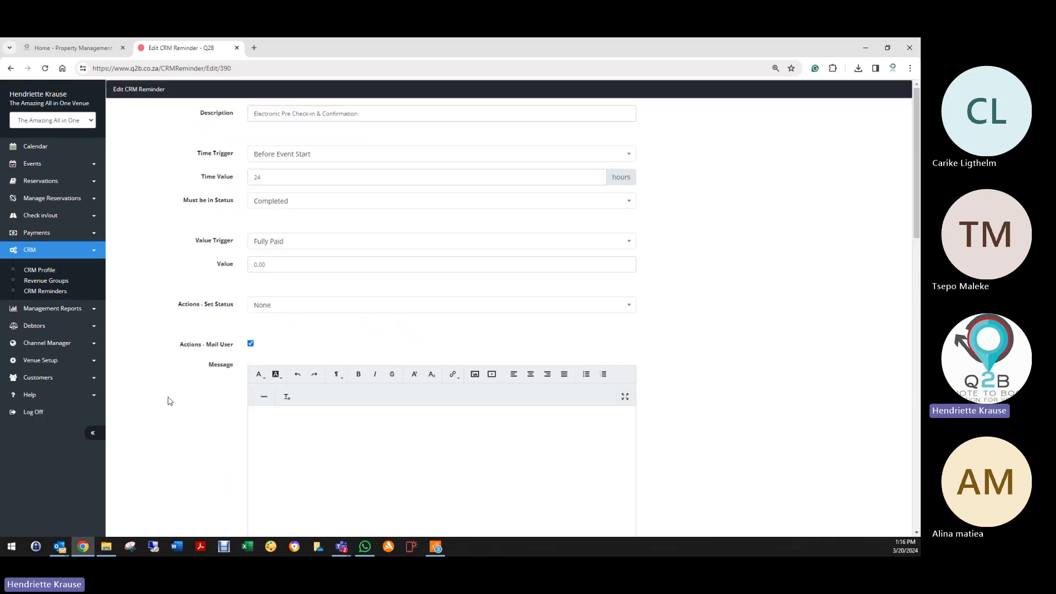
{"action": "scroll", "coordinate": [220, 374], "scroll_direction": "down", "scroll_amount": 8}
{"action": "scroll", "coordinate": [214, 382], "scroll_direction": "down", "scroll_amount": 10}
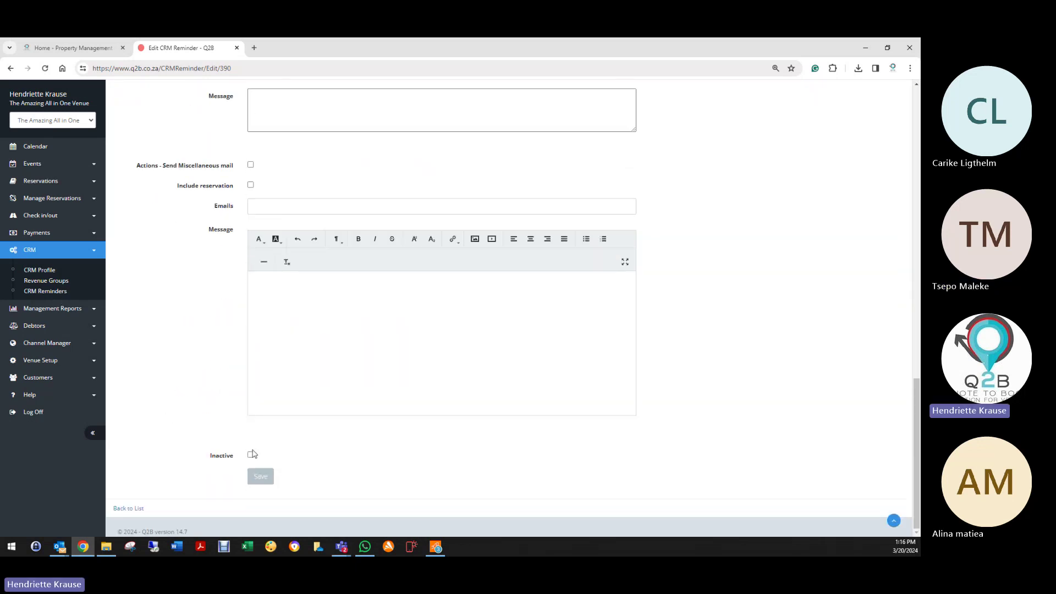
Step: Save the edited pre check-in reminder and open the Deposit due reminder (72 hours, Quote, under 50%)
{"action": "left_click", "coordinate": [260, 476]}
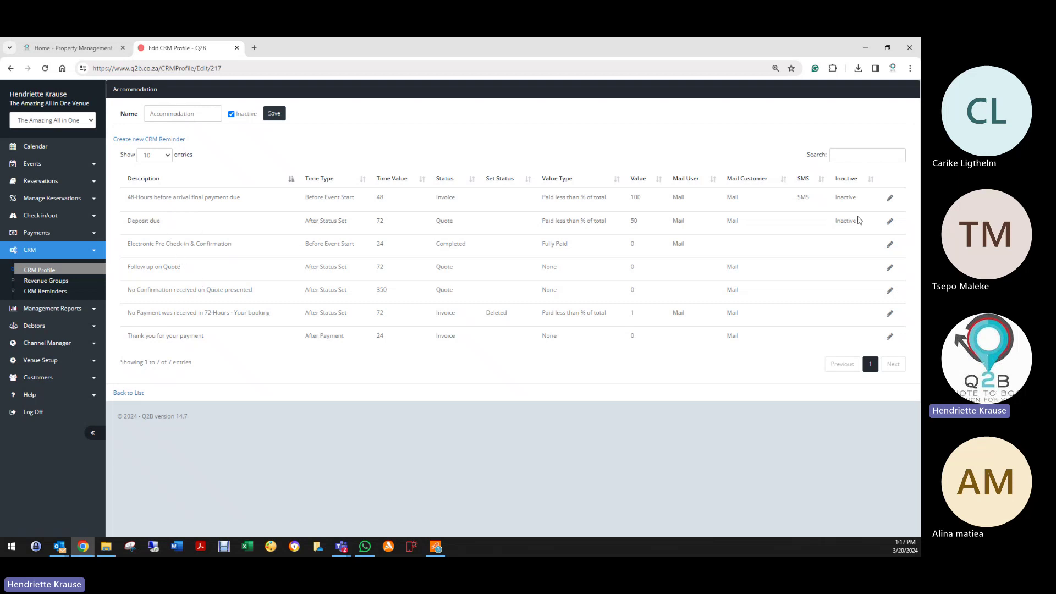
{"action": "left_click", "coordinate": [888, 221]}
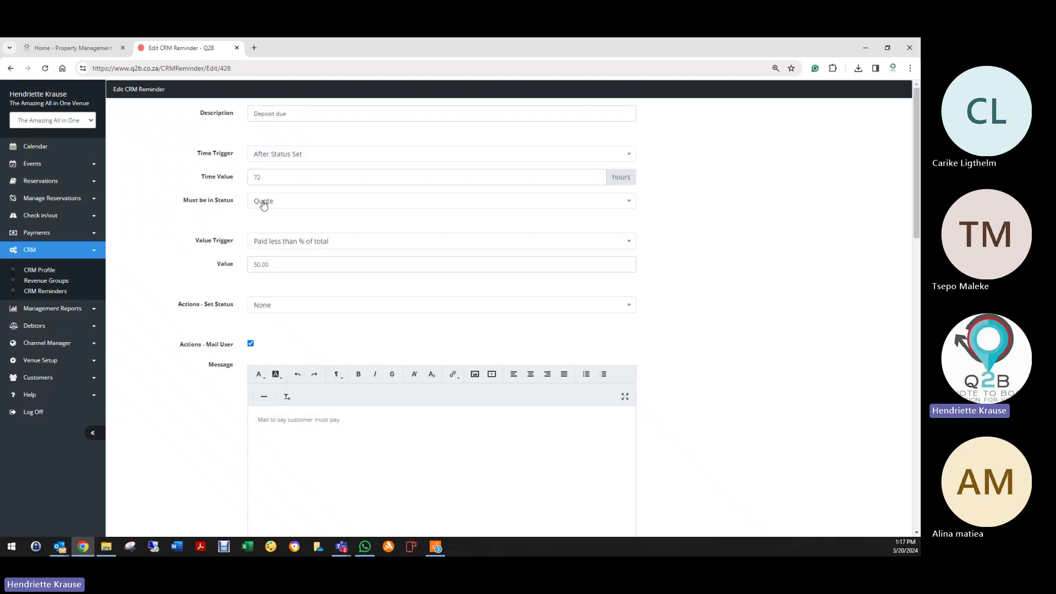
Step: Review the Deposit due reminder's 50.00 deposit value and messages, then go back to the reminder list
{"action": "left_click", "coordinate": [260, 266]}
{"action": "scroll", "coordinate": [305, 360], "scroll_direction": "down", "scroll_amount": 10}
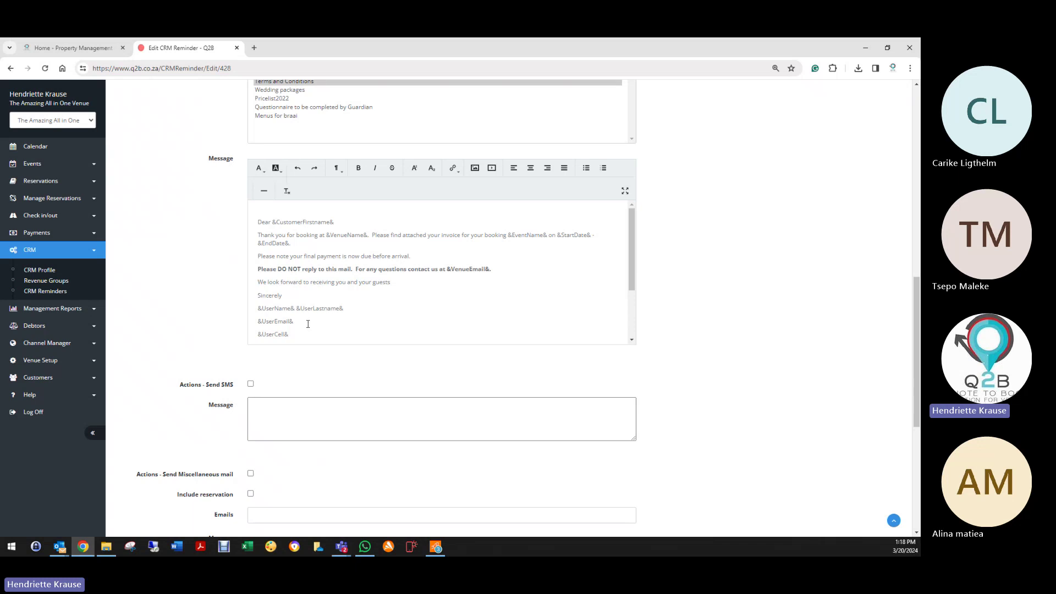
{"action": "scroll", "coordinate": [309, 324], "scroll_direction": "down", "scroll_amount": 3}
{"action": "scroll", "coordinate": [303, 330], "scroll_direction": "up", "scroll_amount": 3}
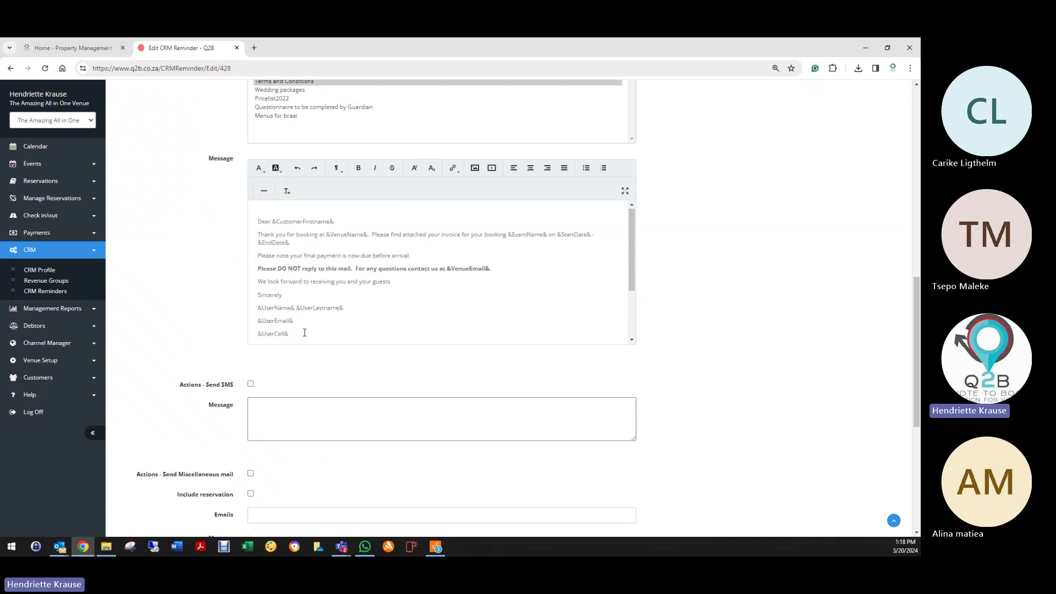
{"action": "scroll", "coordinate": [283, 335], "scroll_direction": "down", "scroll_amount": 3}
{"action": "scroll", "coordinate": [234, 329], "scroll_direction": "down", "scroll_amount": 3}
{"action": "scroll", "coordinate": [236, 336], "scroll_direction": "up", "scroll_amount": 10}
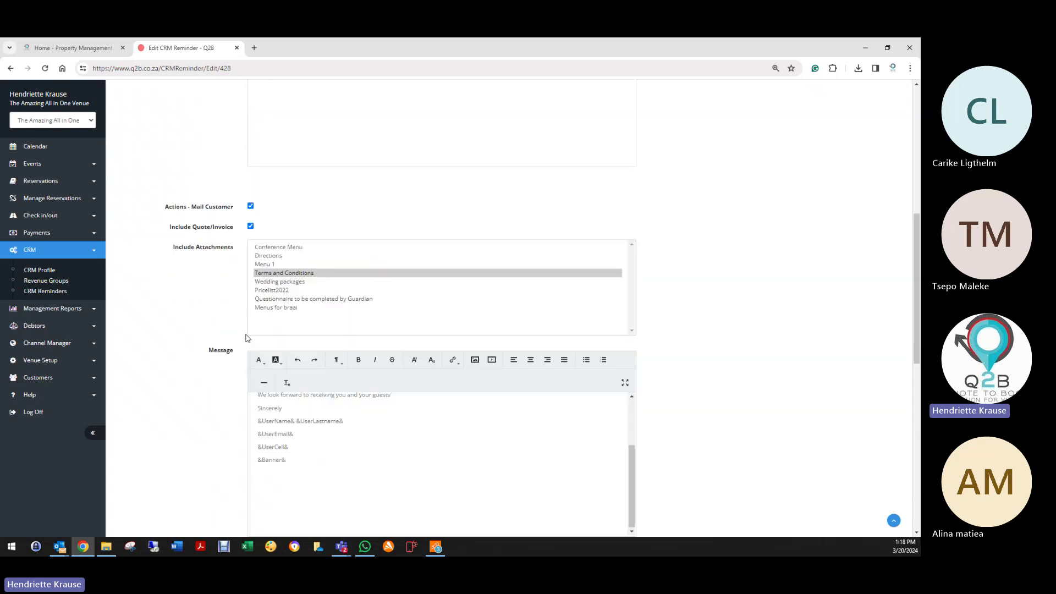
{"action": "scroll", "coordinate": [205, 412], "scroll_direction": "down", "scroll_amount": 15}
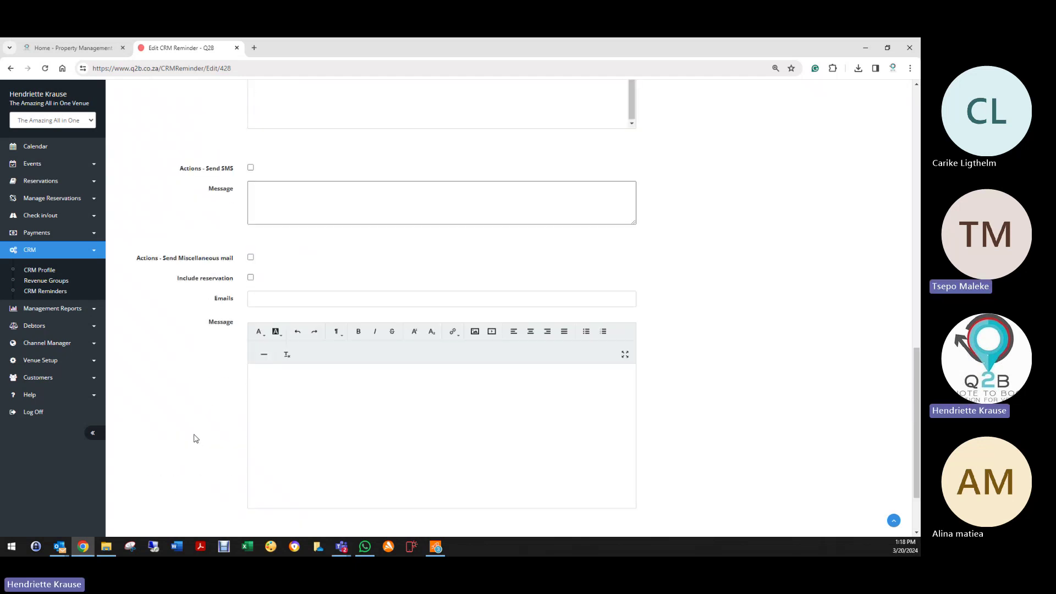
{"action": "left_click", "coordinate": [130, 509]}
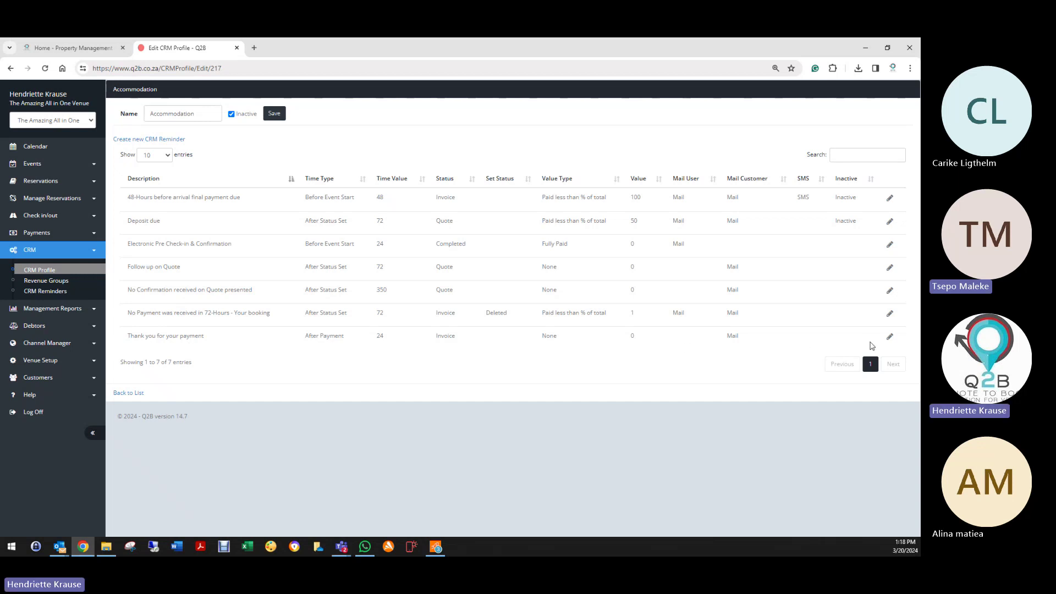
Step: Open the Thank you for your payment reminder (24 hours after payment, Invoice status)
{"action": "left_click", "coordinate": [891, 337]}
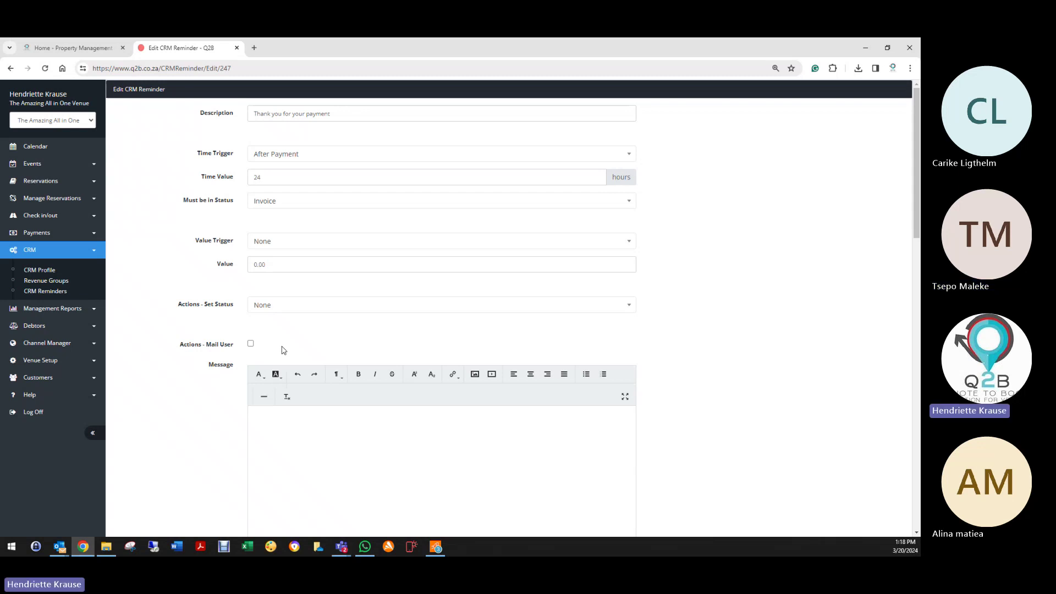
{"action": "left_click", "coordinate": [41, 181]}
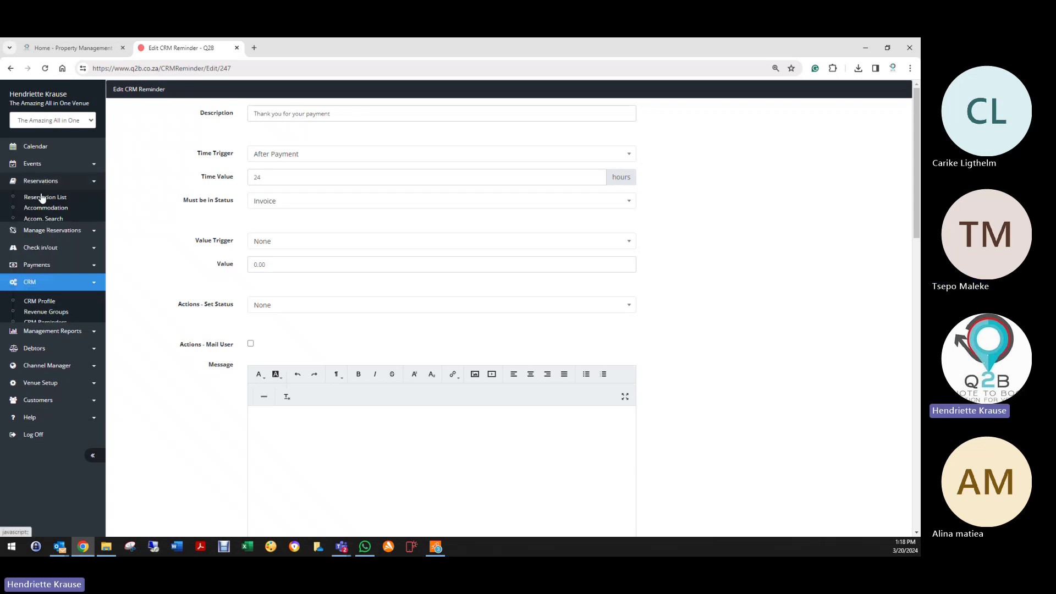
Step: Switch on No Reminders for booking 776232, OV Testing's Wedding Summary, and save it
{"action": "left_click", "coordinate": [40, 202]}
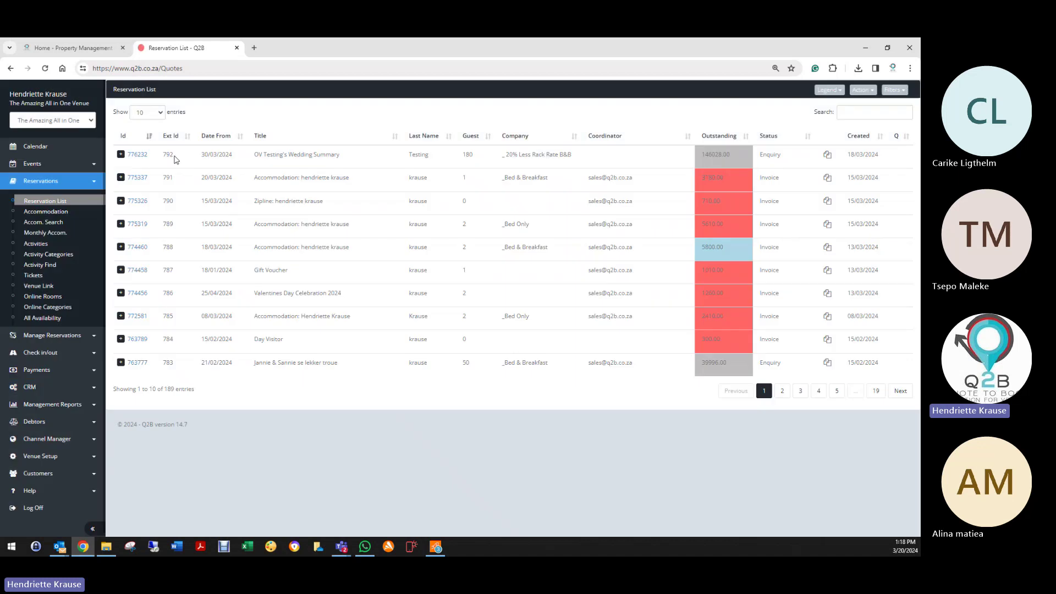
{"action": "left_click", "coordinate": [122, 155]}
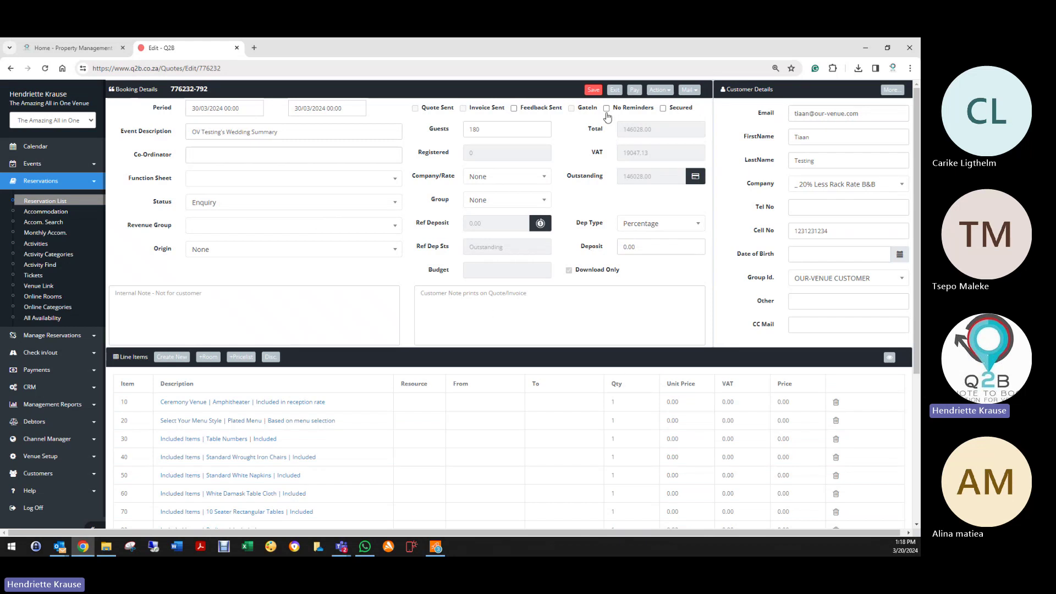
{"action": "left_click", "coordinate": [607, 108]}
{"action": "left_click", "coordinate": [594, 89]}
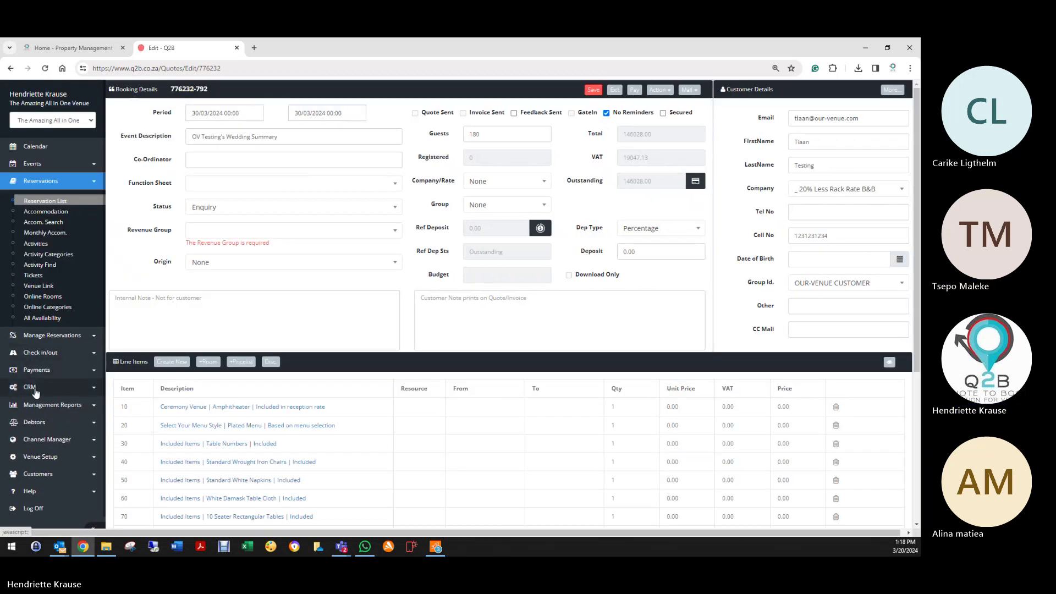
{"action": "left_click", "coordinate": [30, 387]}
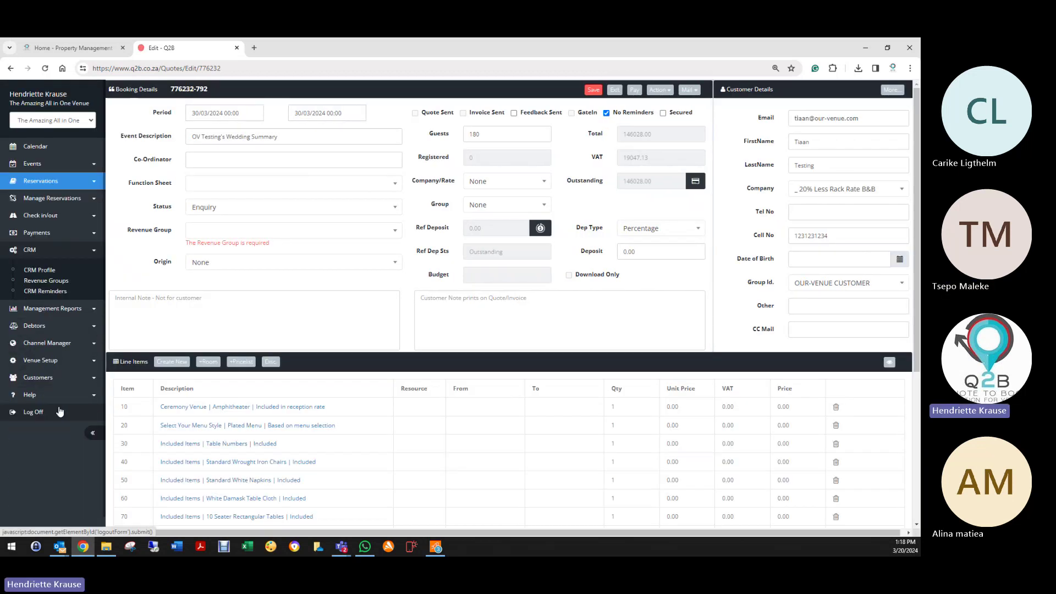
Step: Open the Accommodation profile from the CRM Profile list to view its 7 reminders
{"action": "left_click", "coordinate": [38, 273]}
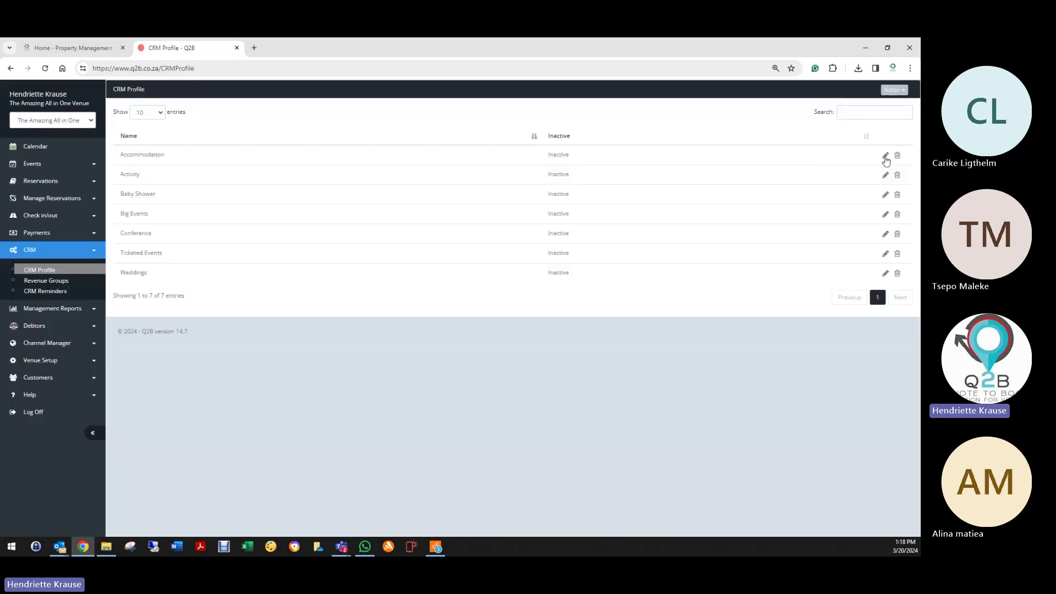
{"action": "left_click", "coordinate": [885, 157]}
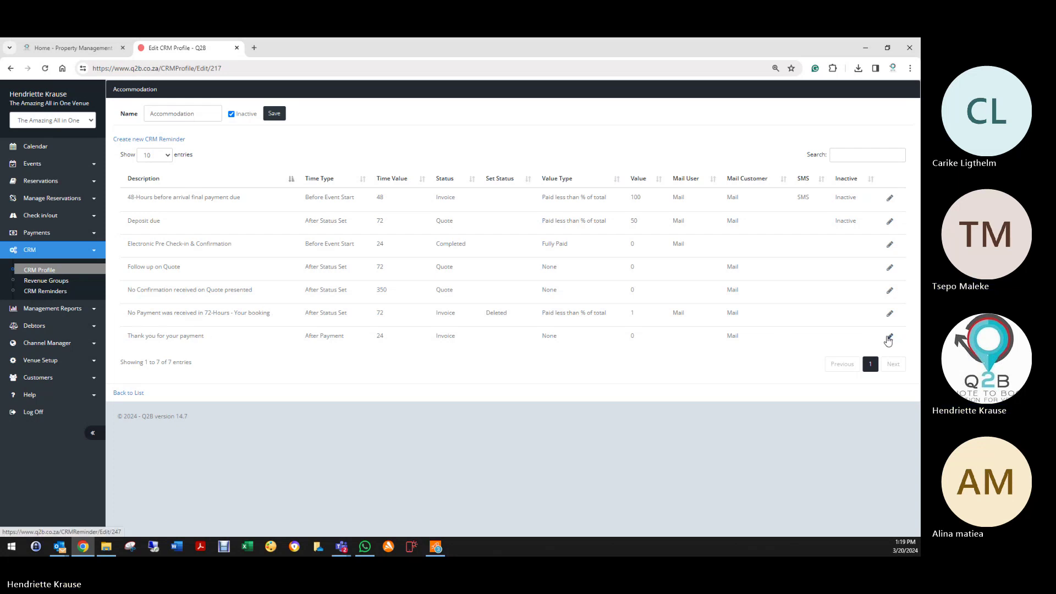
Step: Check the Thank you for your payment description and 24-hour time value, then save it unchanged
{"action": "left_click", "coordinate": [890, 336]}
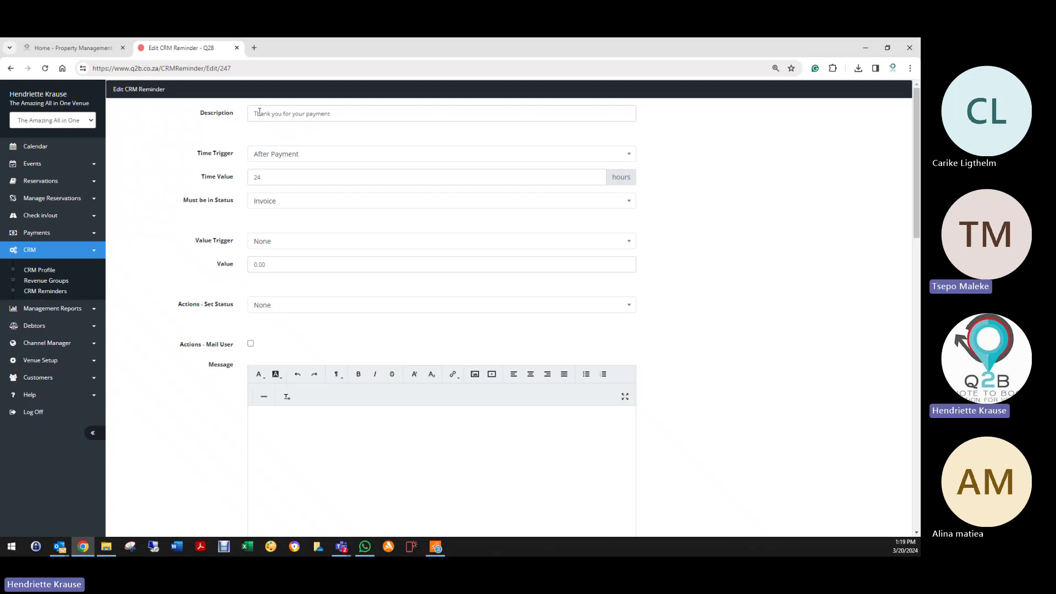
{"action": "left_click_drag", "start_coordinate": [254, 113], "coordinate": [332, 121]}
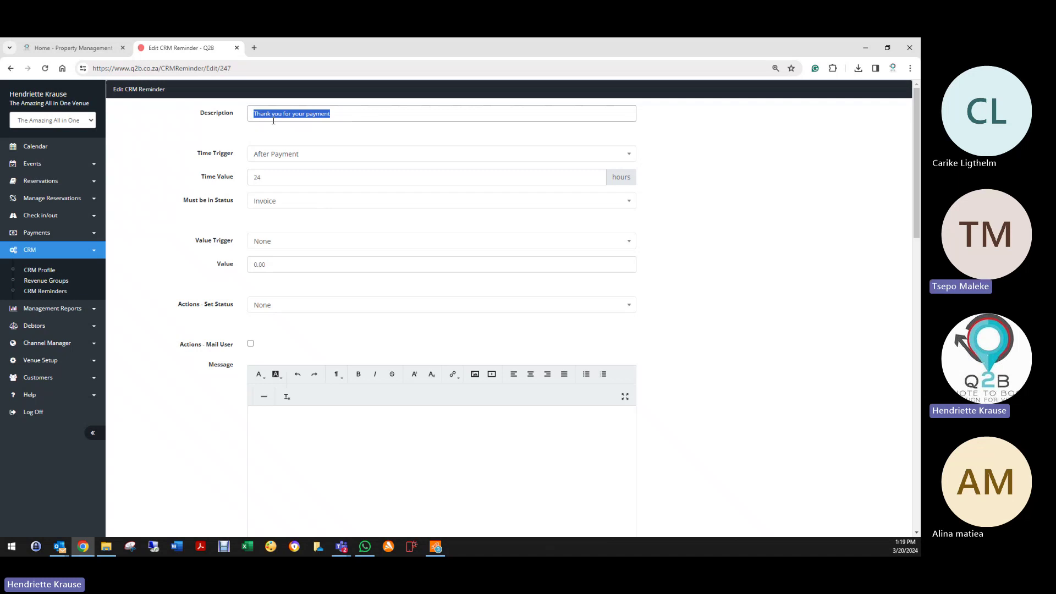
{"action": "left_click", "coordinate": [258, 114]}
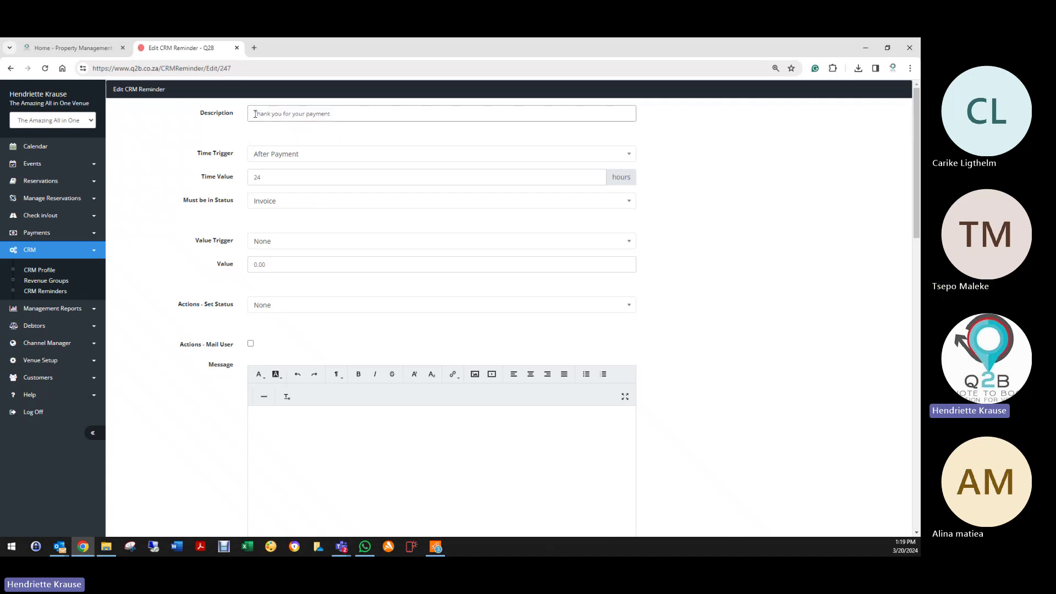
{"action": "left_click_drag", "start_coordinate": [256, 114], "coordinate": [345, 113]}
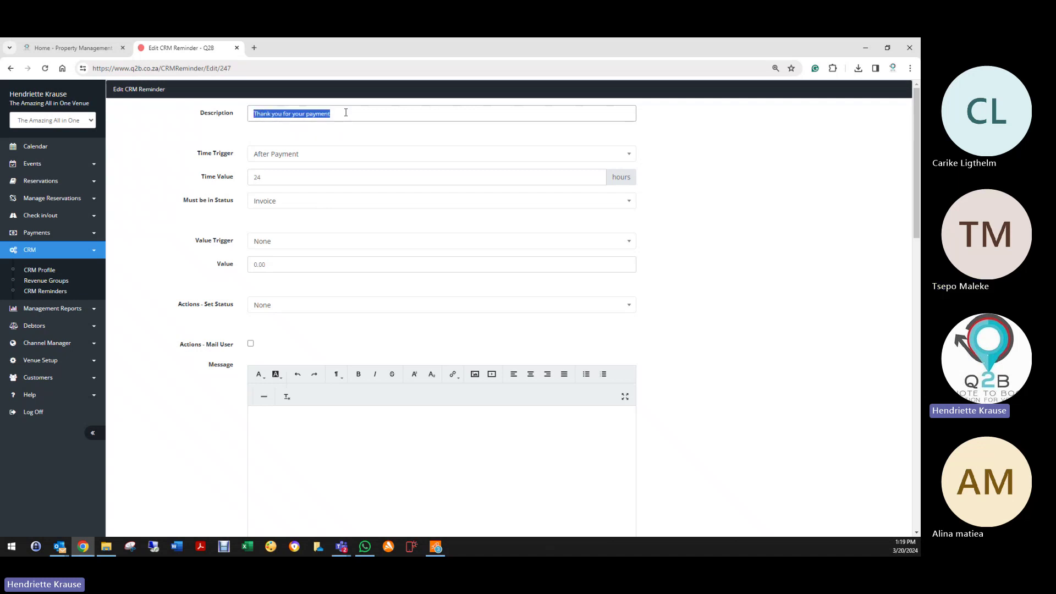
{"action": "double_click", "coordinate": [265, 176]}
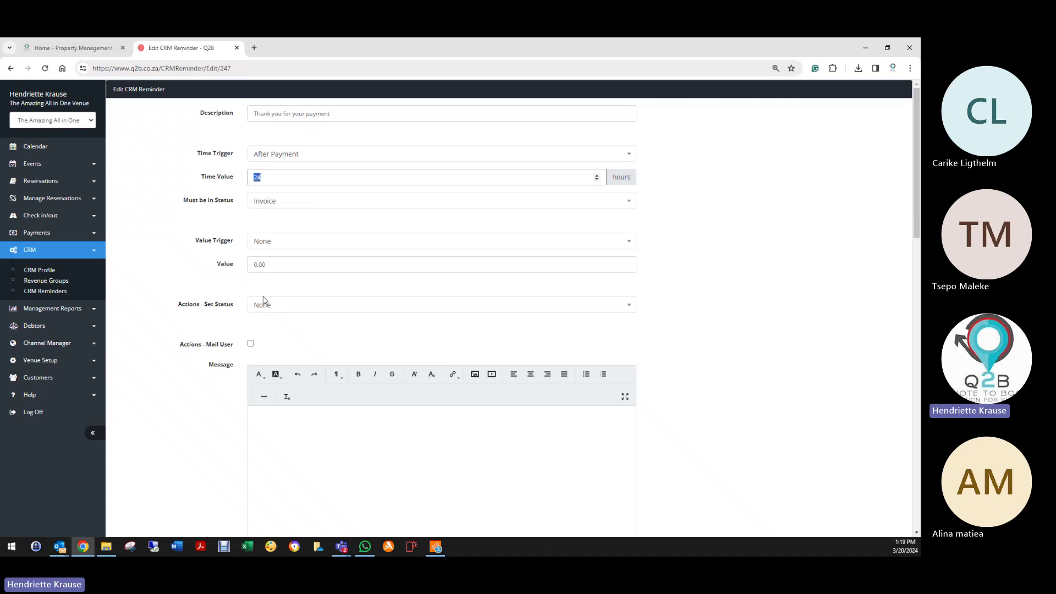
{"action": "scroll", "coordinate": [264, 385], "scroll_direction": "down", "scroll_amount": 9}
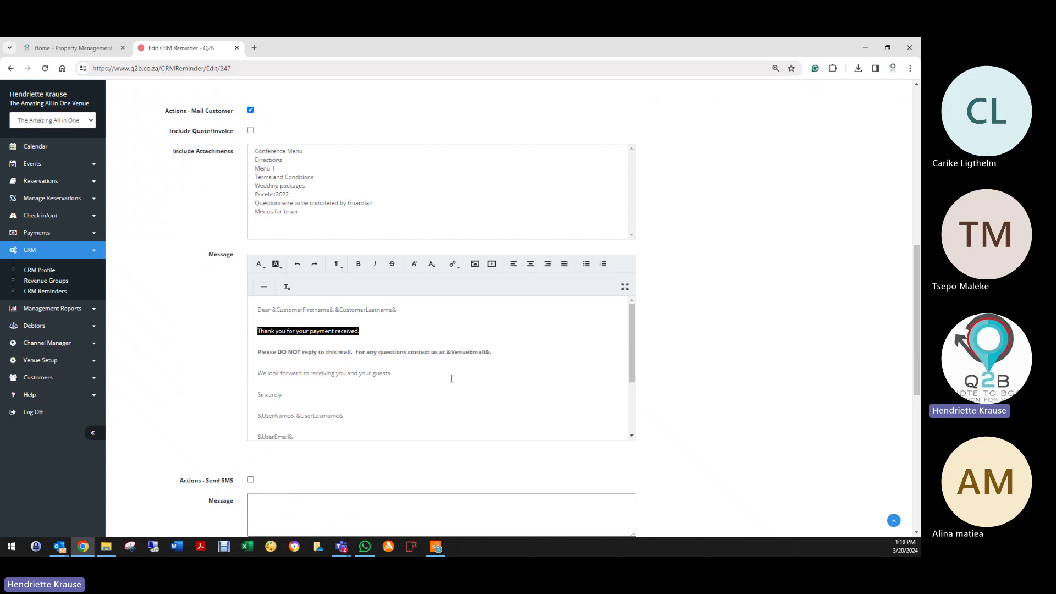
{"action": "scroll", "coordinate": [217, 501], "scroll_direction": "down", "scroll_amount": 8}
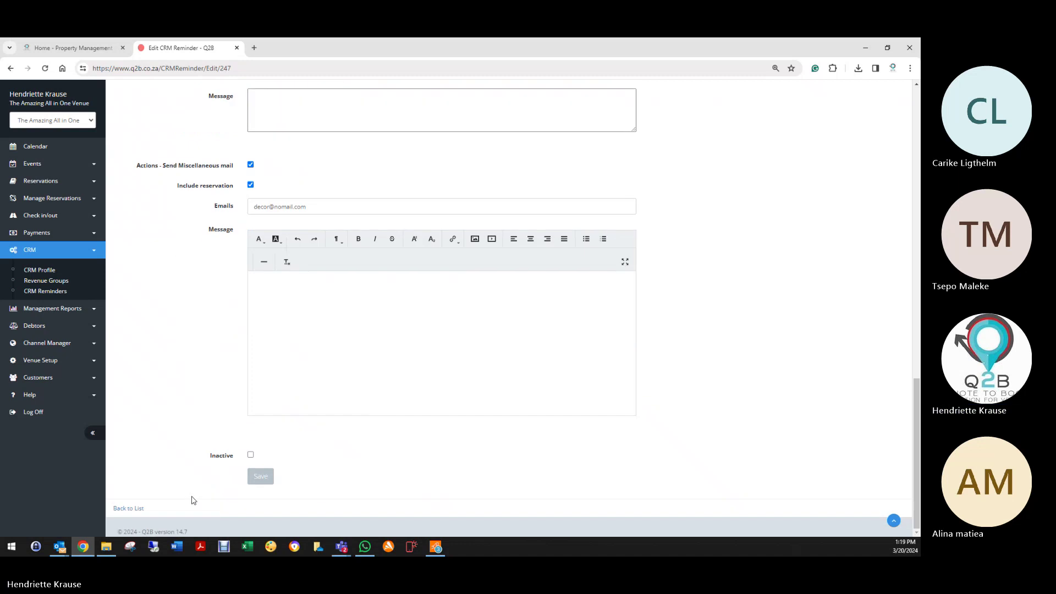
{"action": "left_click", "coordinate": [265, 479]}
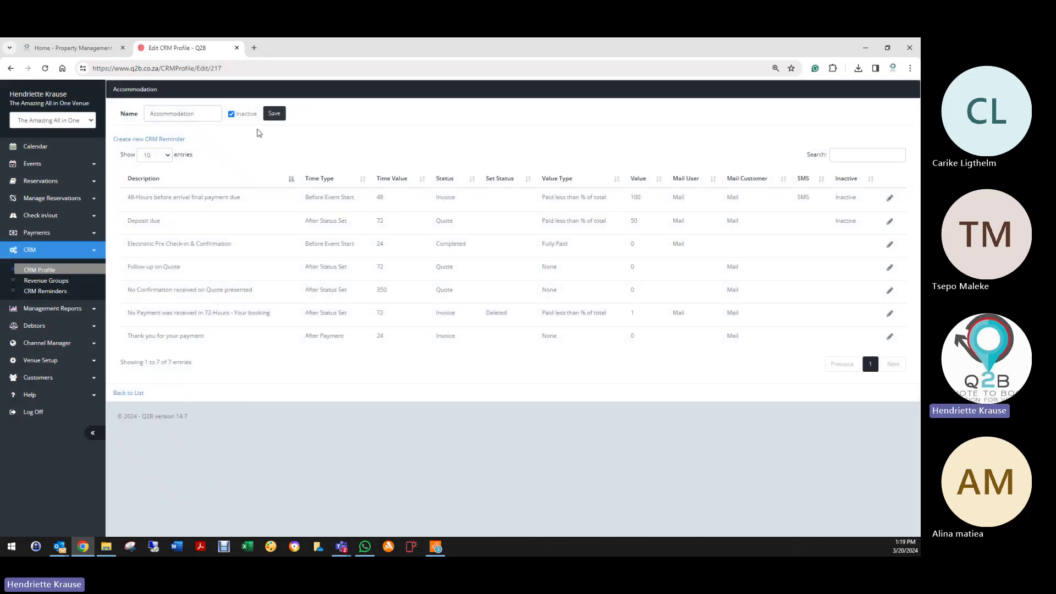
Step: Save the profile, reopen Accommodation, and set Electronic Pre Check-in & Confirmation to Inactive
{"action": "left_click", "coordinate": [275, 114]}
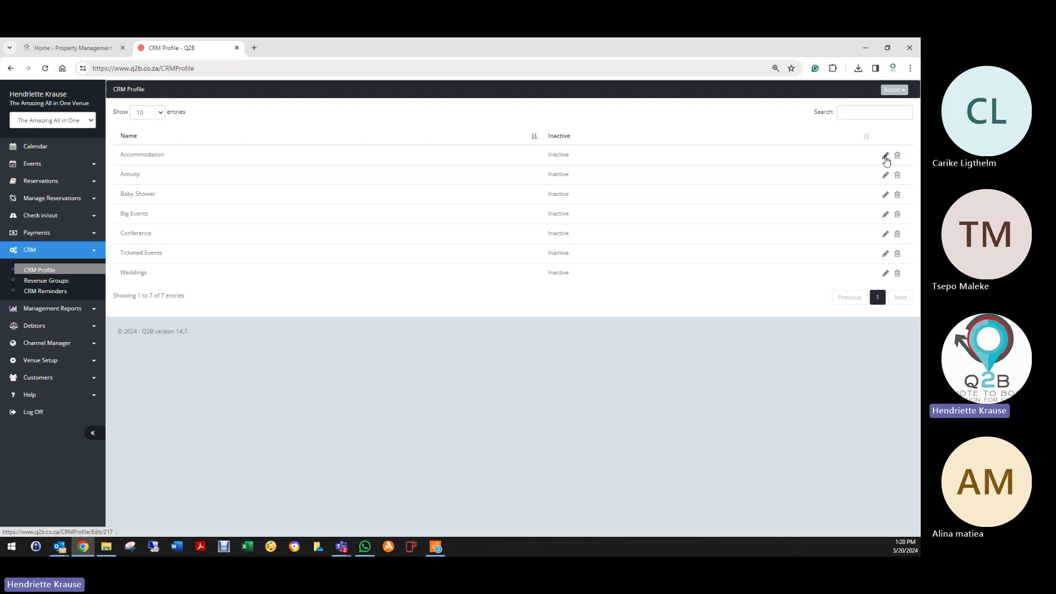
{"action": "left_click", "coordinate": [886, 157]}
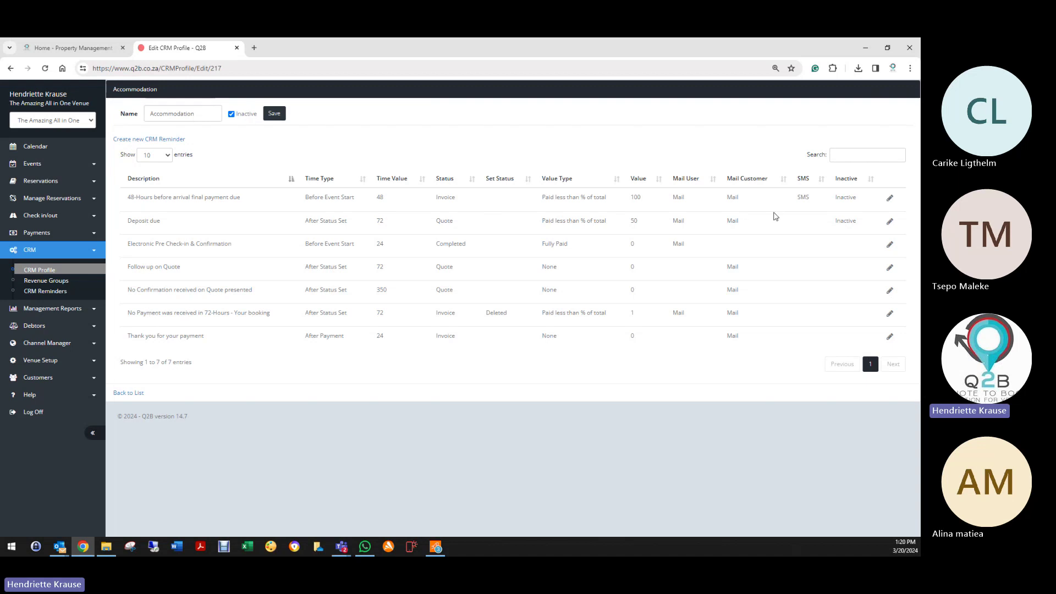
{"action": "left_click", "coordinate": [890, 244]}
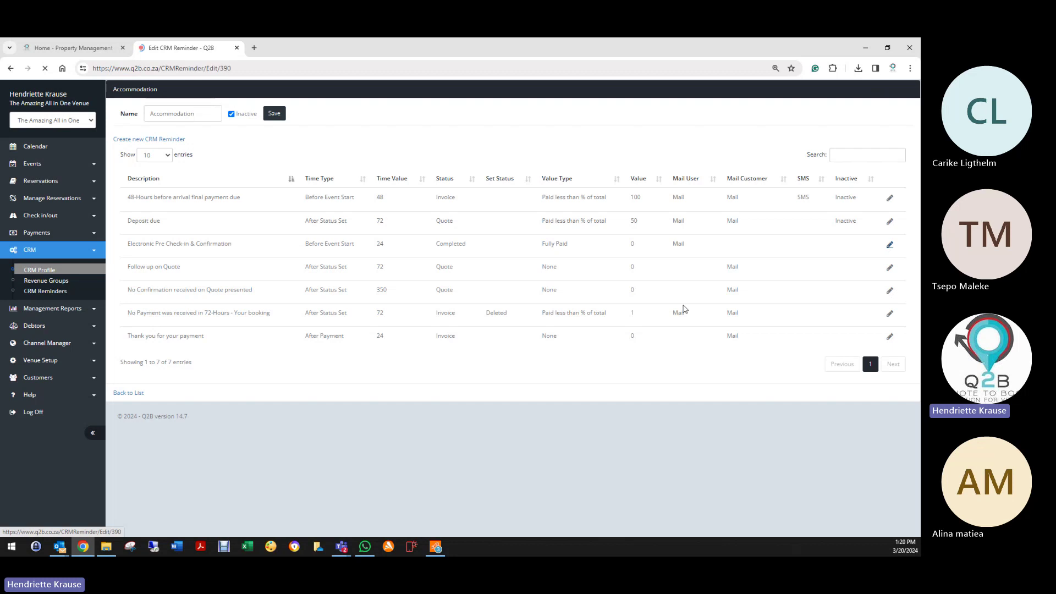
{"action": "scroll", "coordinate": [300, 390], "scroll_direction": "down", "scroll_amount": 20}
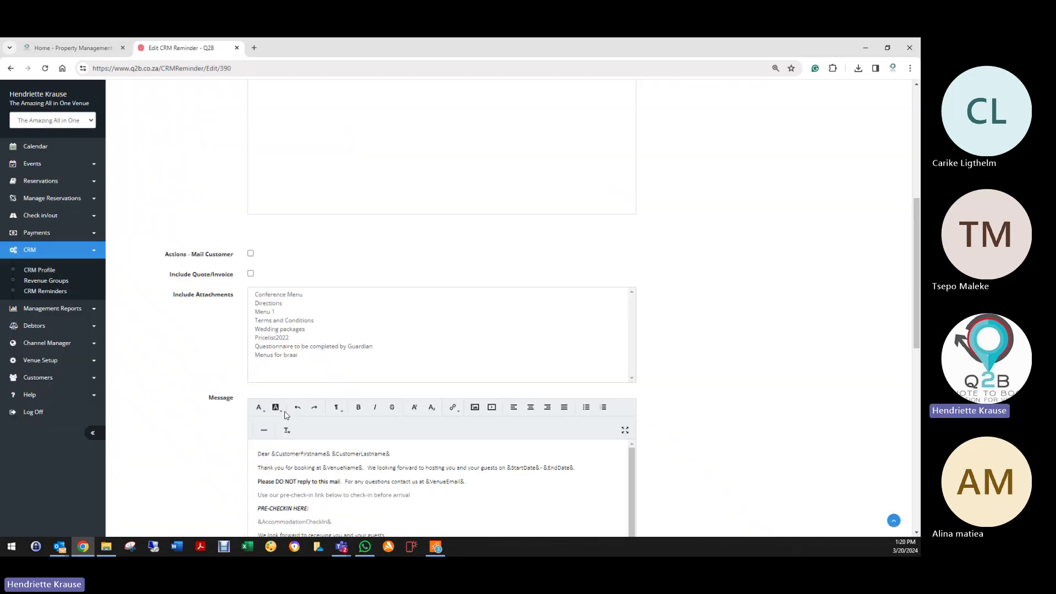
{"action": "left_click", "coordinate": [251, 455]}
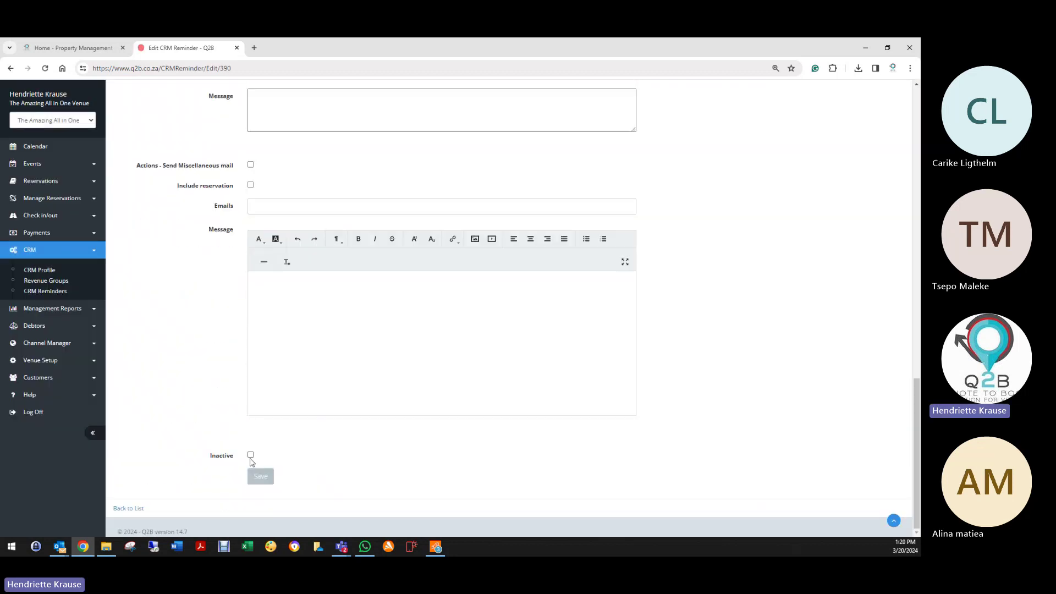
{"action": "left_click", "coordinate": [261, 476]}
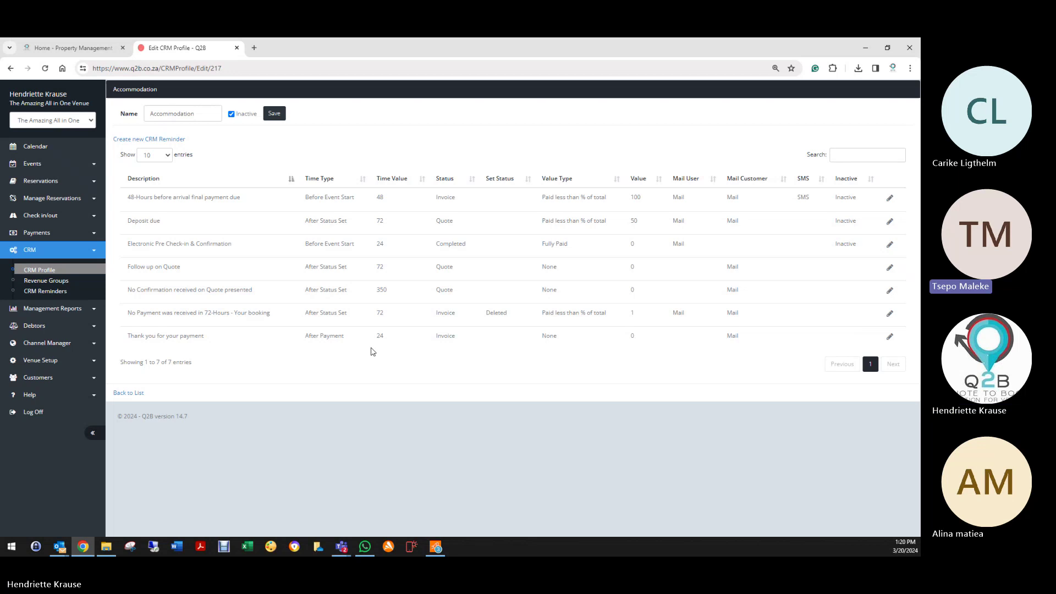
Step: Save the profile, reopen Accommodation, and open its Follow up on Quote reminder
{"action": "left_click", "coordinate": [279, 114]}
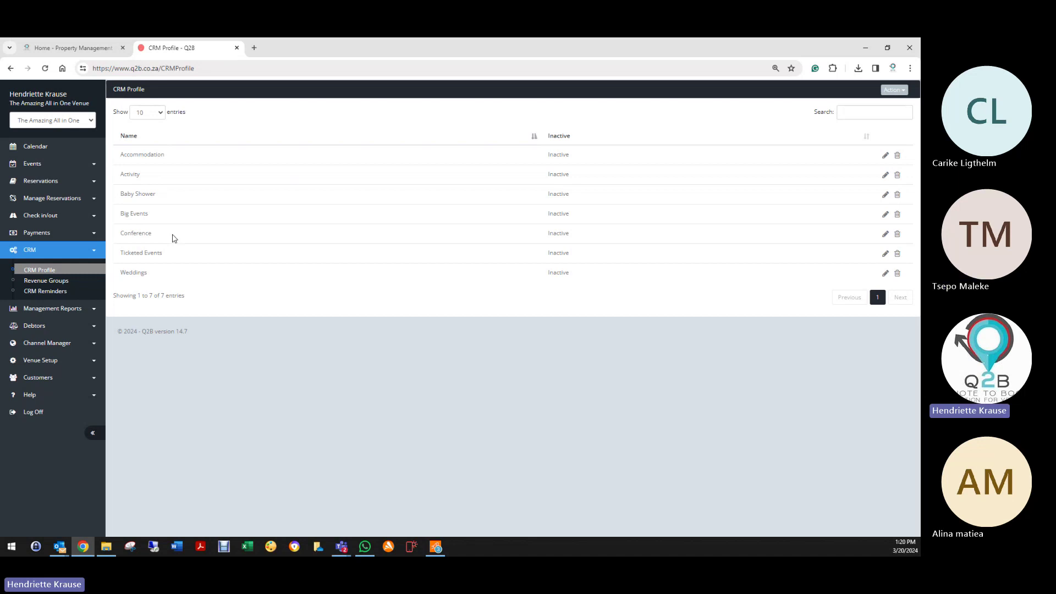
{"action": "left_click", "coordinate": [886, 155]}
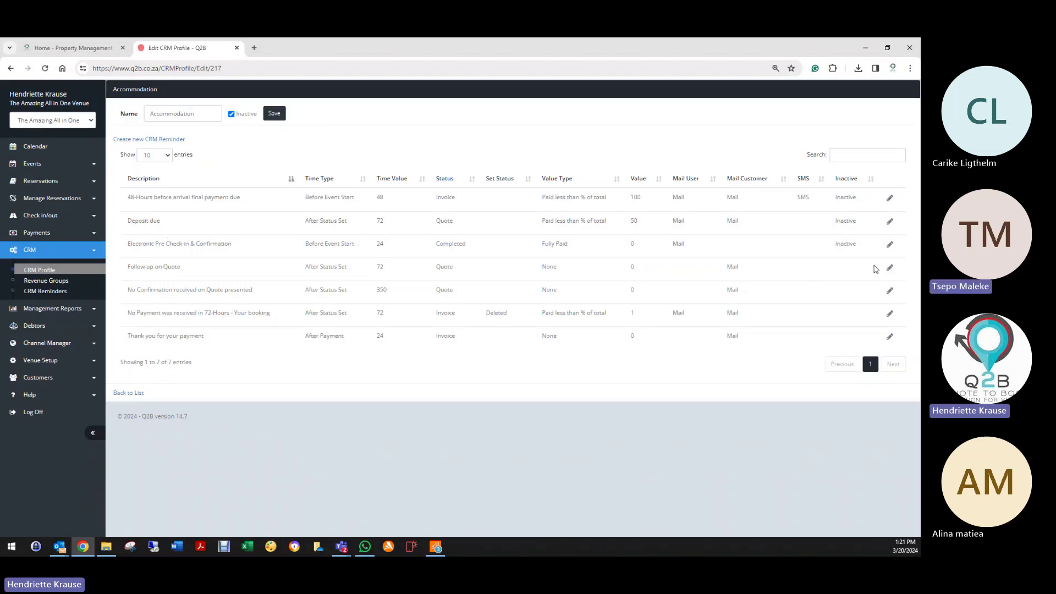
{"action": "left_click", "coordinate": [890, 268]}
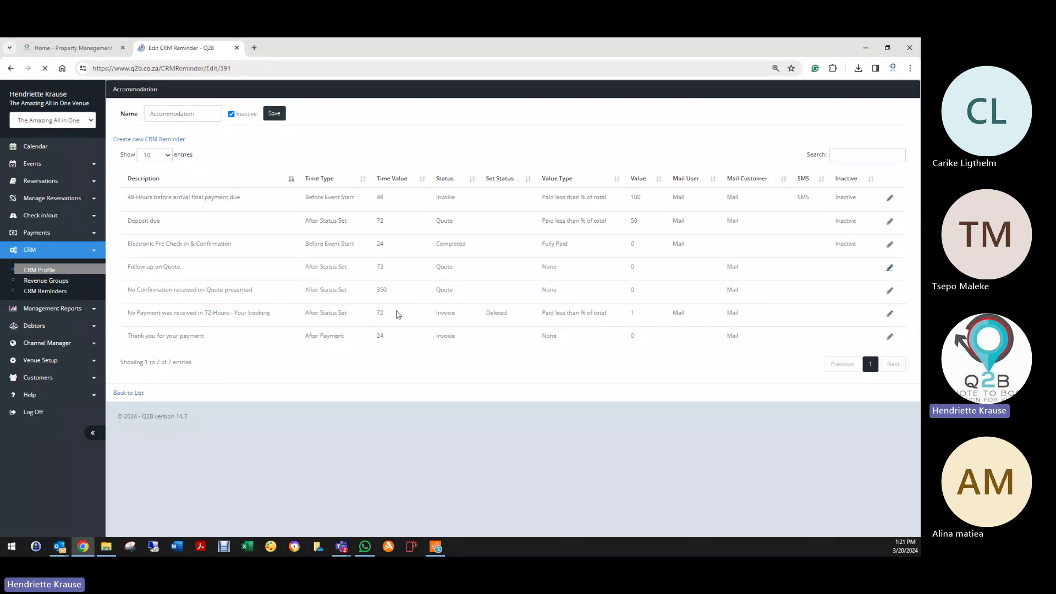
Step: Confirm Follow up on Quote triggers: After Status Set, 72 hours, Quote status, and value trigger
{"action": "left_click", "coordinate": [266, 154]}
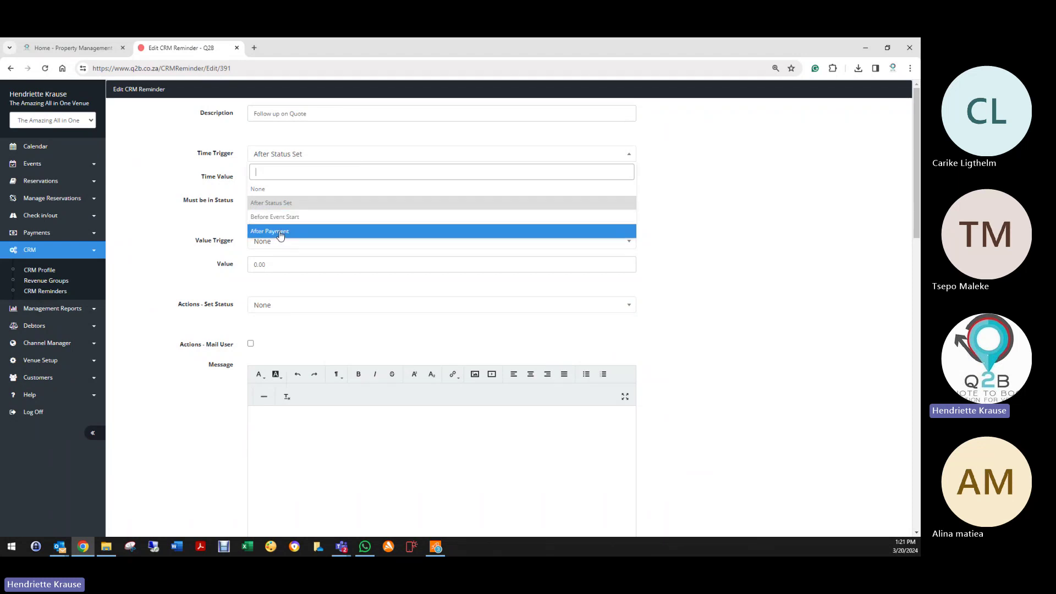
{"action": "left_click", "coordinate": [282, 204]}
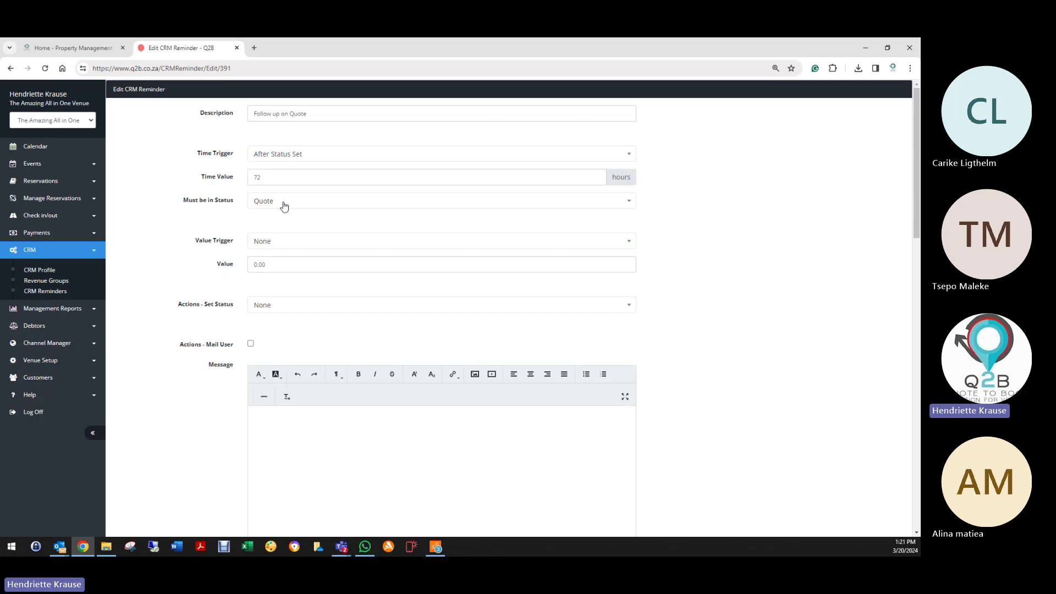
{"action": "double_click", "coordinate": [267, 175]}
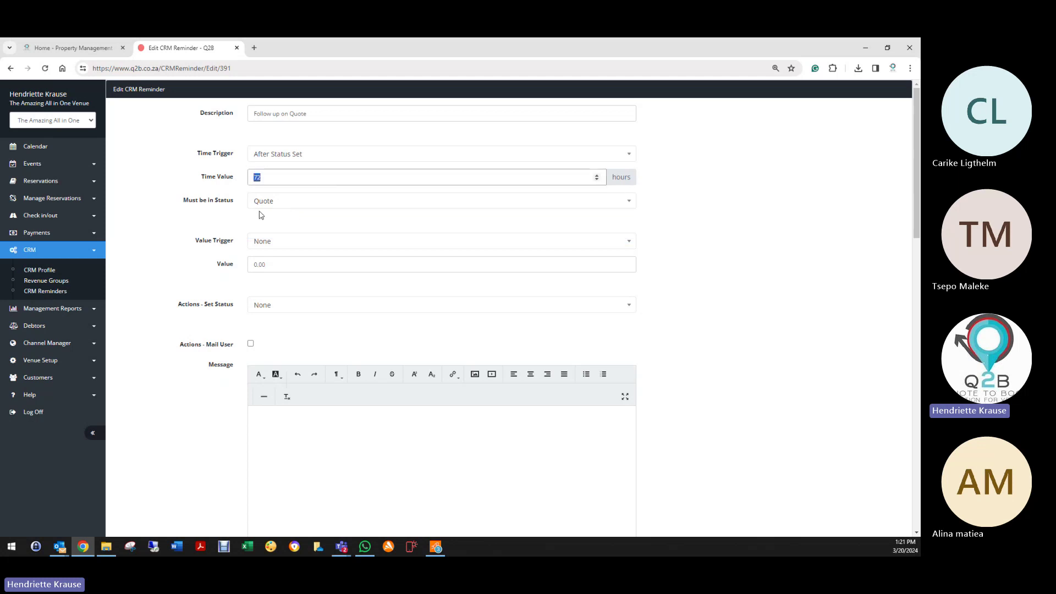
{"action": "left_click", "coordinate": [267, 202]}
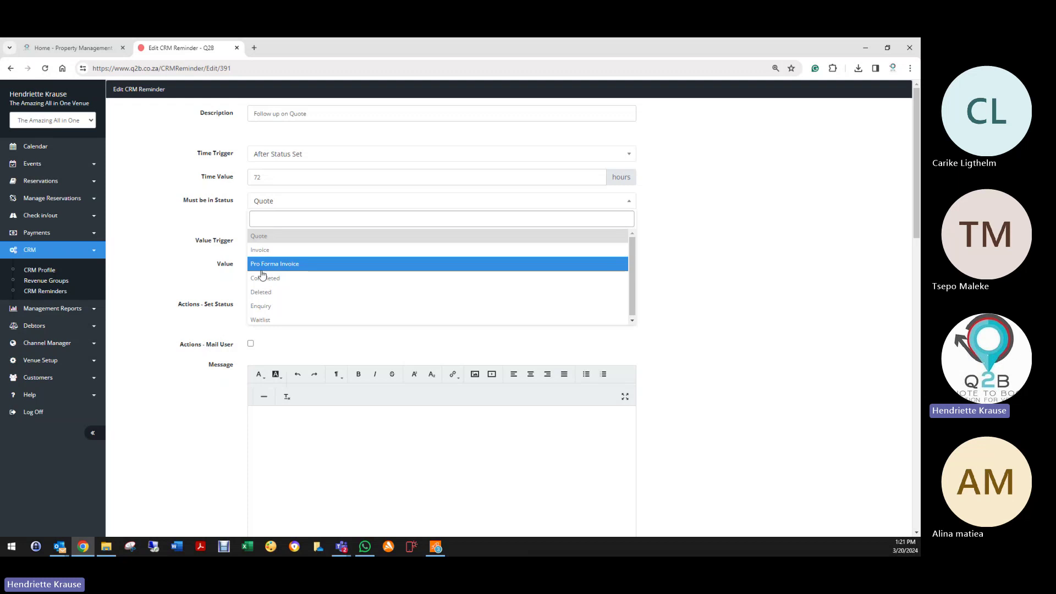
{"action": "left_click", "coordinate": [267, 237]}
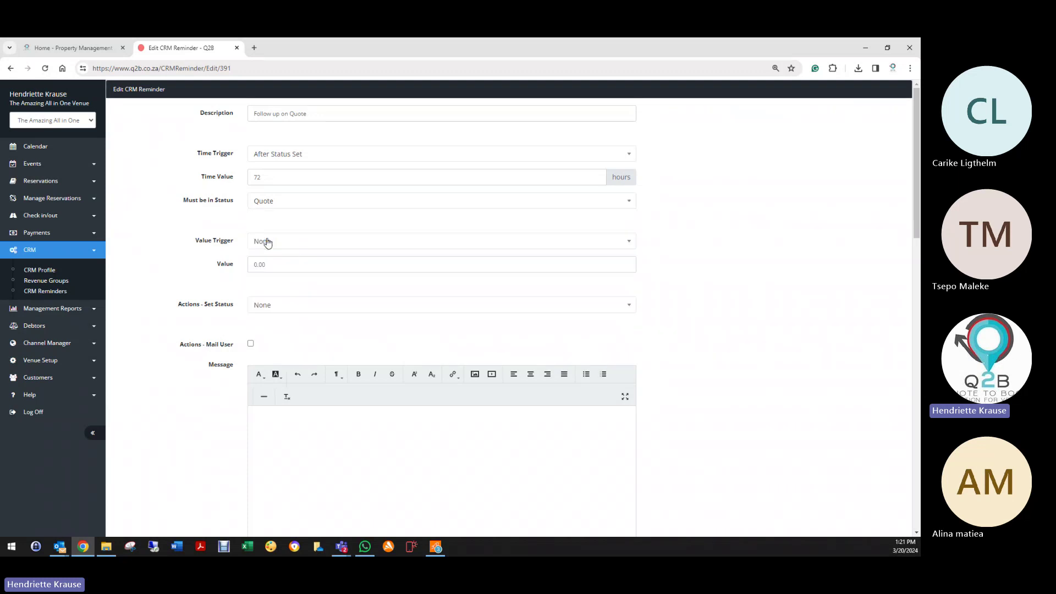
{"action": "left_click", "coordinate": [267, 241]}
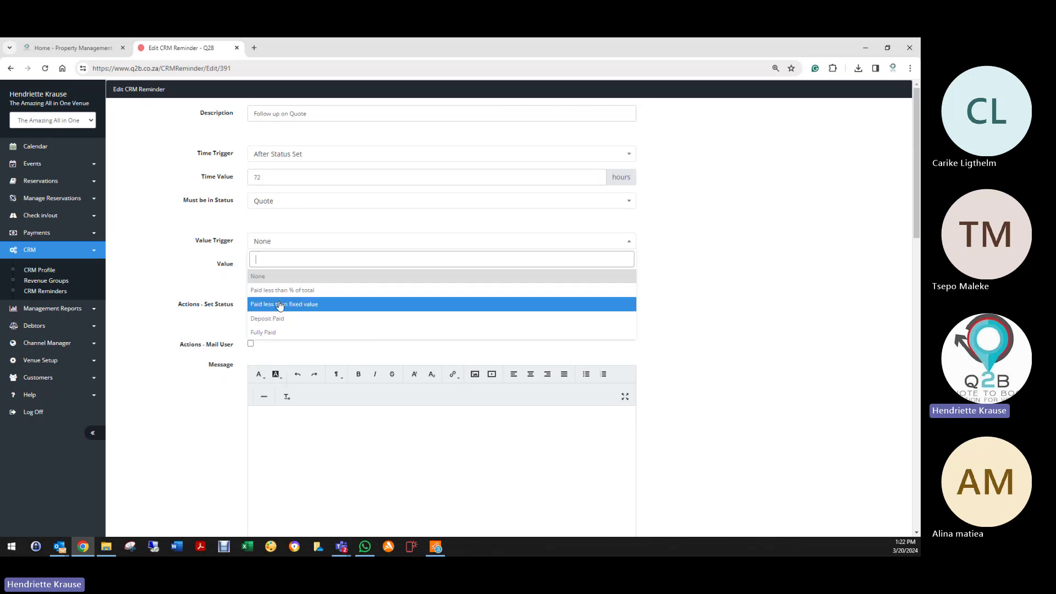
{"action": "left_click", "coordinate": [280, 281]}
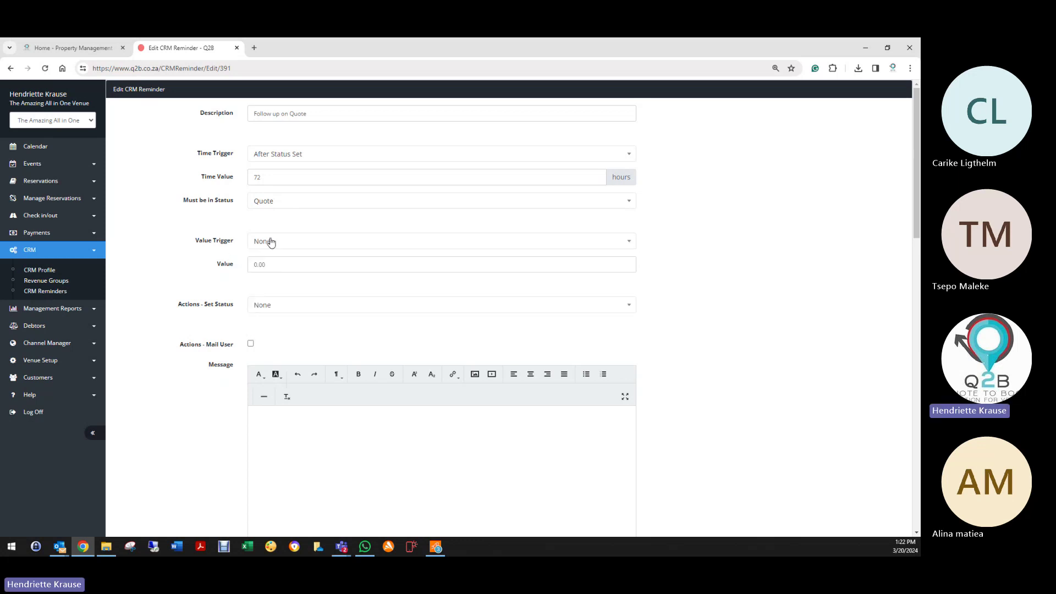
{"action": "left_click", "coordinate": [270, 242]}
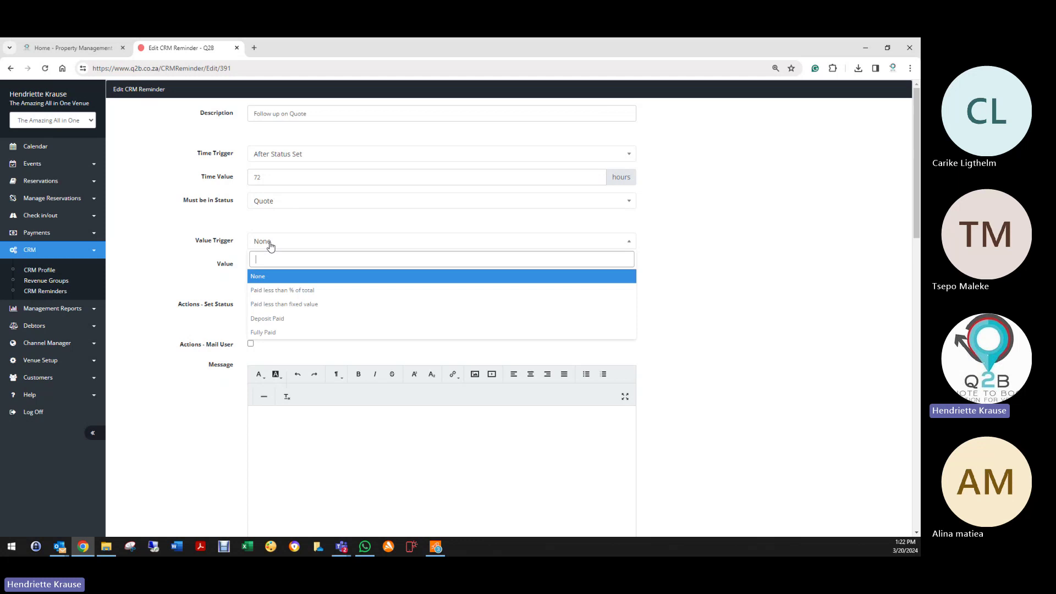
{"action": "left_click", "coordinate": [264, 154]}
{"action": "left_click", "coordinate": [278, 206]}
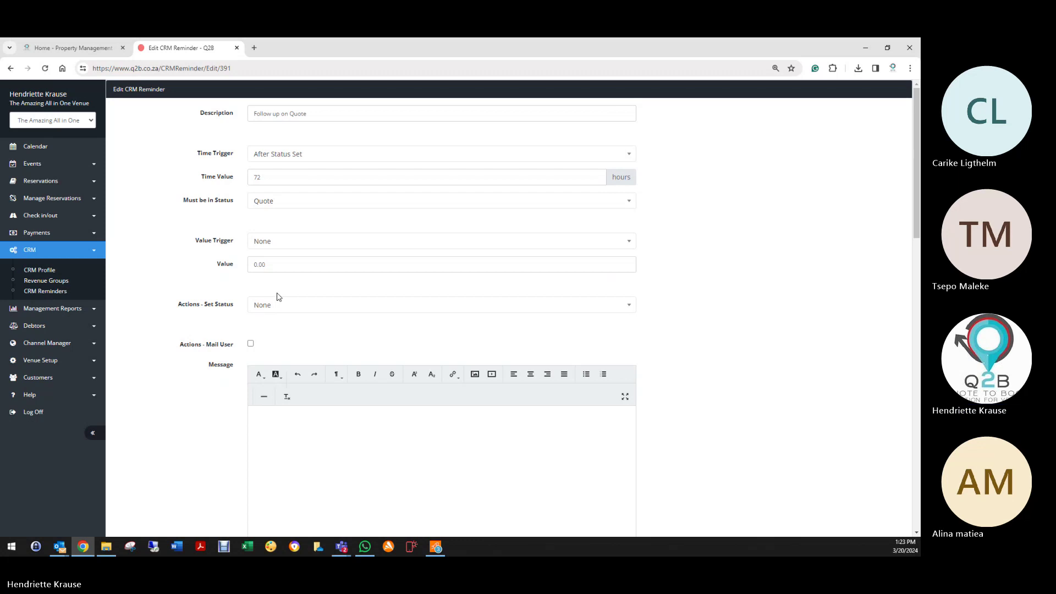
{"action": "scroll", "coordinate": [262, 332], "scroll_direction": "down", "scroll_amount": 1}
{"action": "scroll", "coordinate": [262, 331], "scroll_direction": "down", "scroll_amount": 2}
{"action": "scroll", "coordinate": [254, 297], "scroll_direction": "up", "scroll_amount": 3}
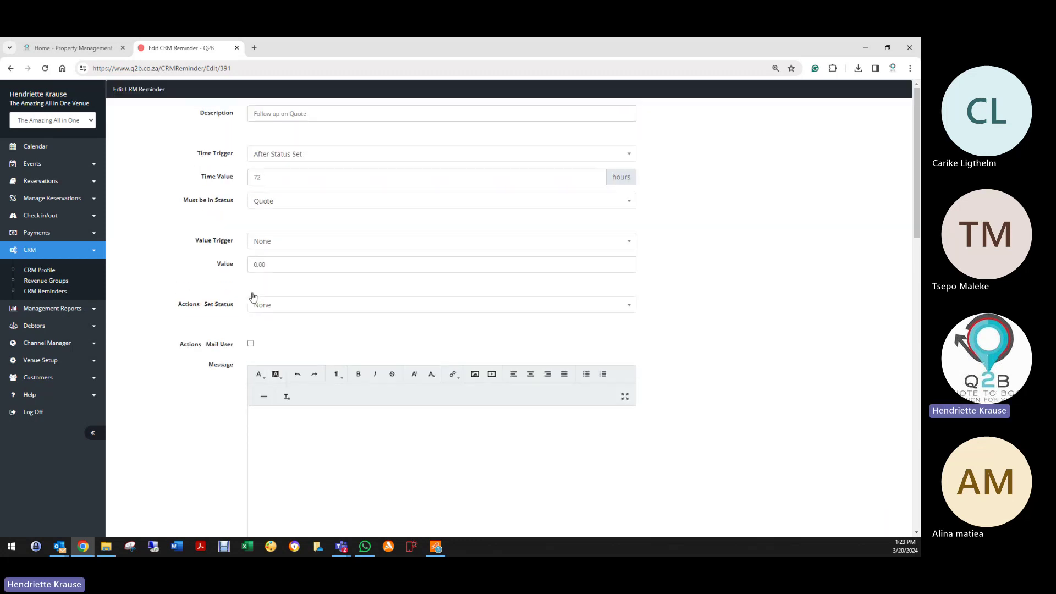
{"action": "left_click", "coordinate": [258, 177]}
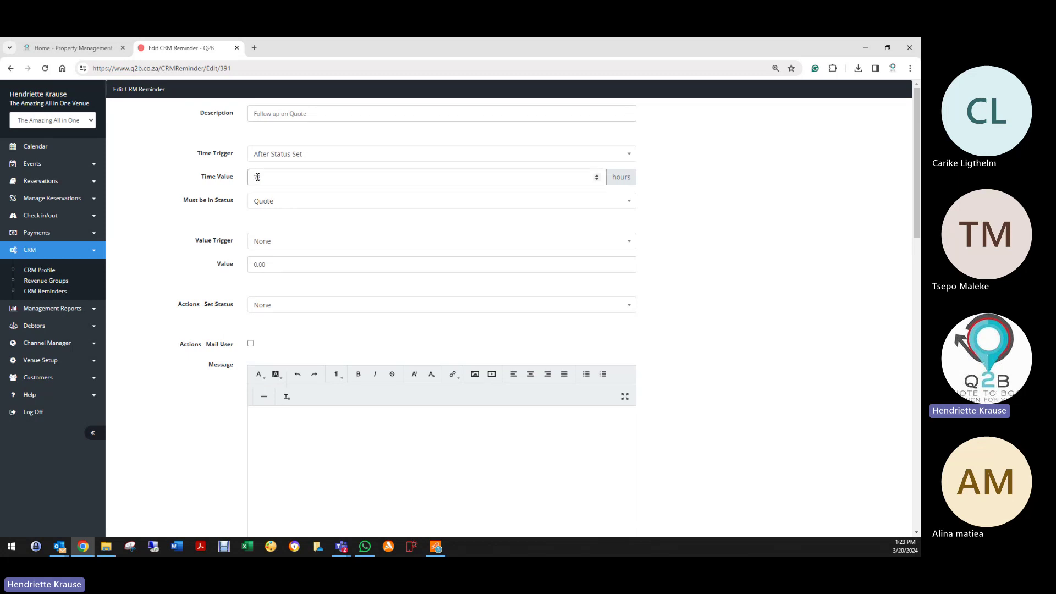
{"action": "double_click", "coordinate": [258, 176]}
{"action": "left_click", "coordinate": [263, 306]}
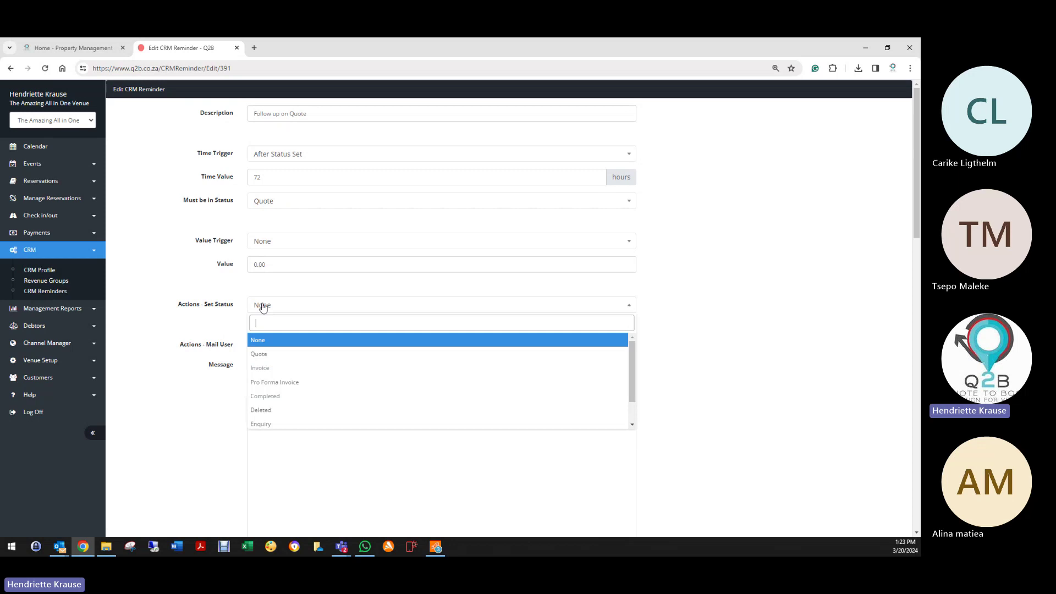
{"action": "left_click", "coordinate": [265, 416]}
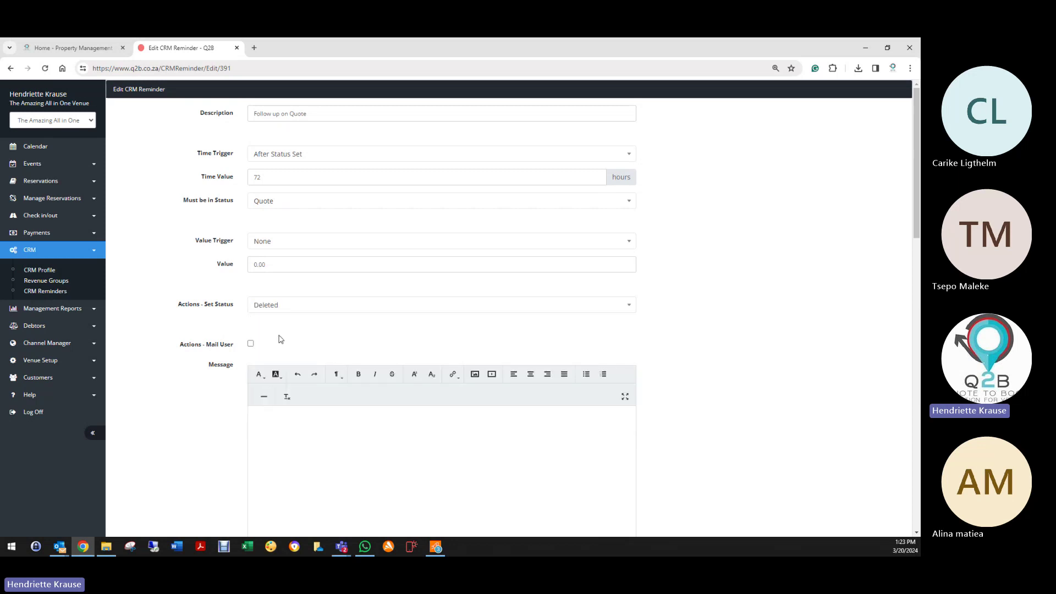
{"action": "left_click", "coordinate": [269, 305]}
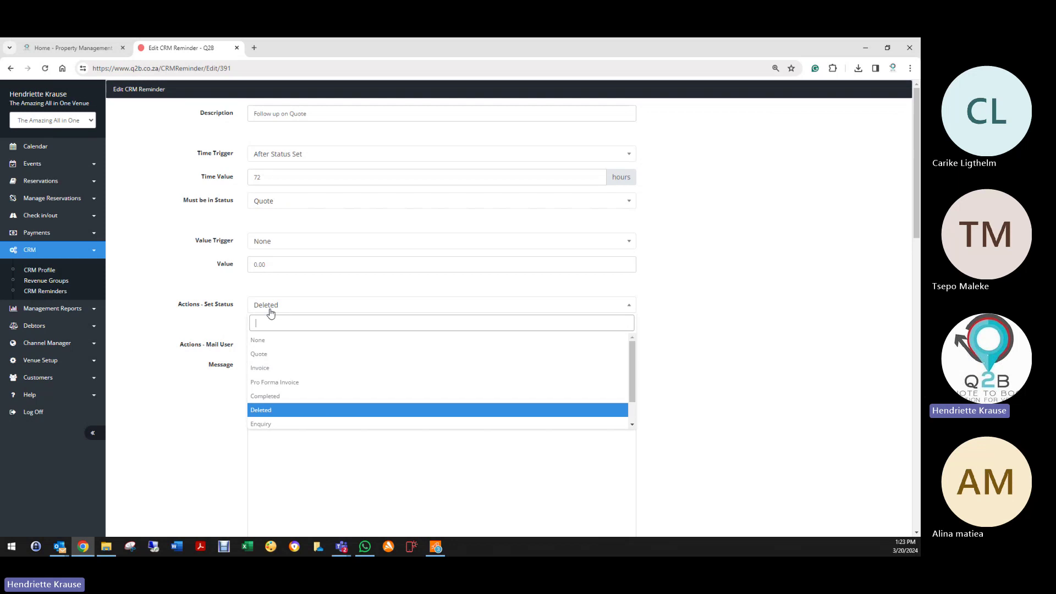
{"action": "left_click", "coordinate": [270, 340]}
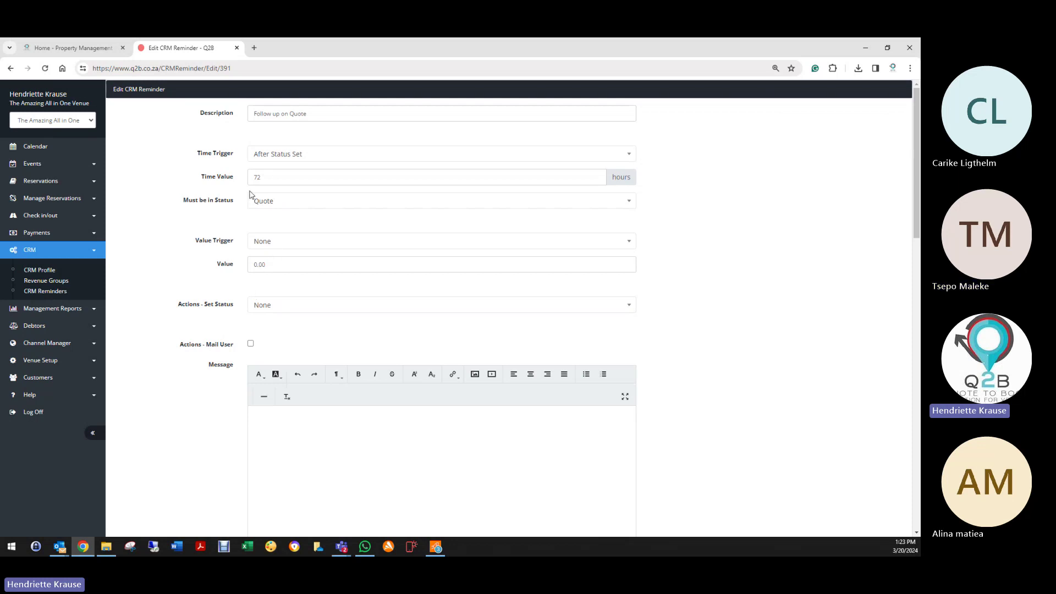
{"action": "left_click_drag", "start_coordinate": [278, 174], "coordinate": [255, 175]}
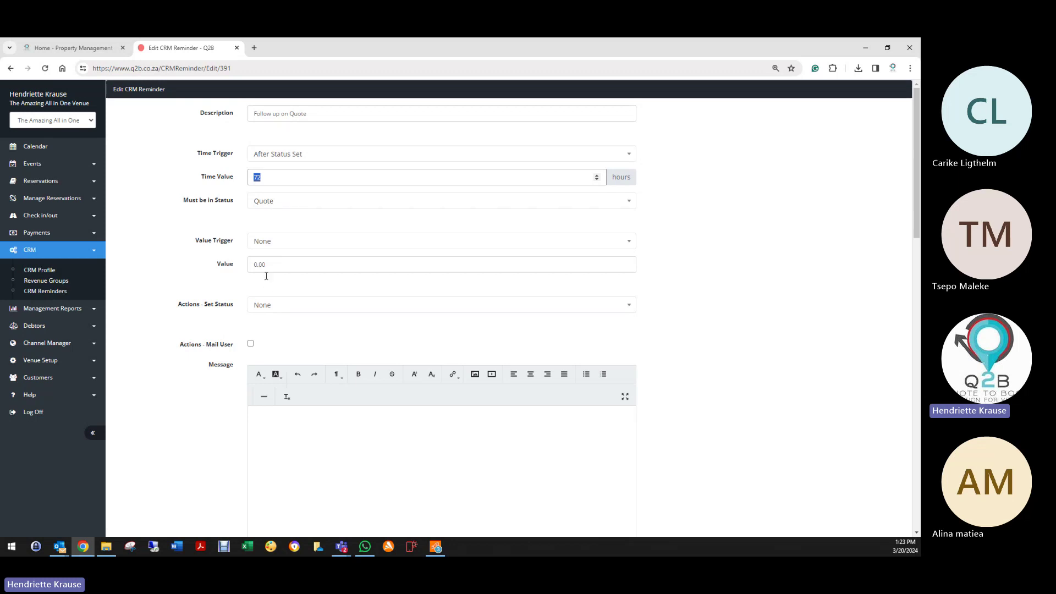
{"action": "left_click", "coordinate": [268, 309]}
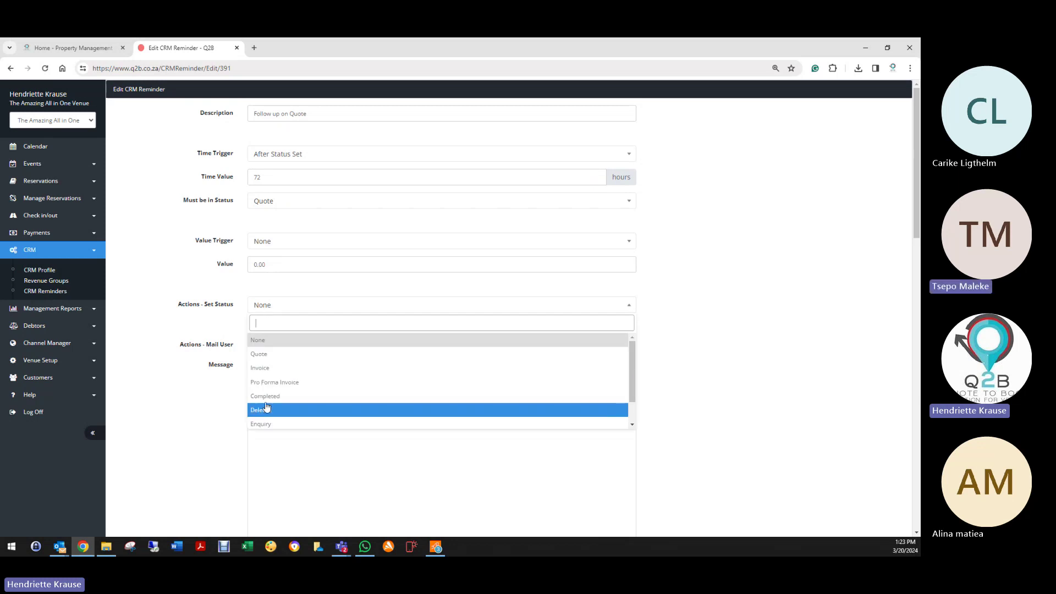
{"action": "left_click", "coordinate": [272, 345]}
Step: Scroll through the Follow up on Quote Message, SMS and Miscellaneous mail sections
{"action": "scroll", "coordinate": [262, 384], "scroll_direction": "down", "scroll_amount": 4}
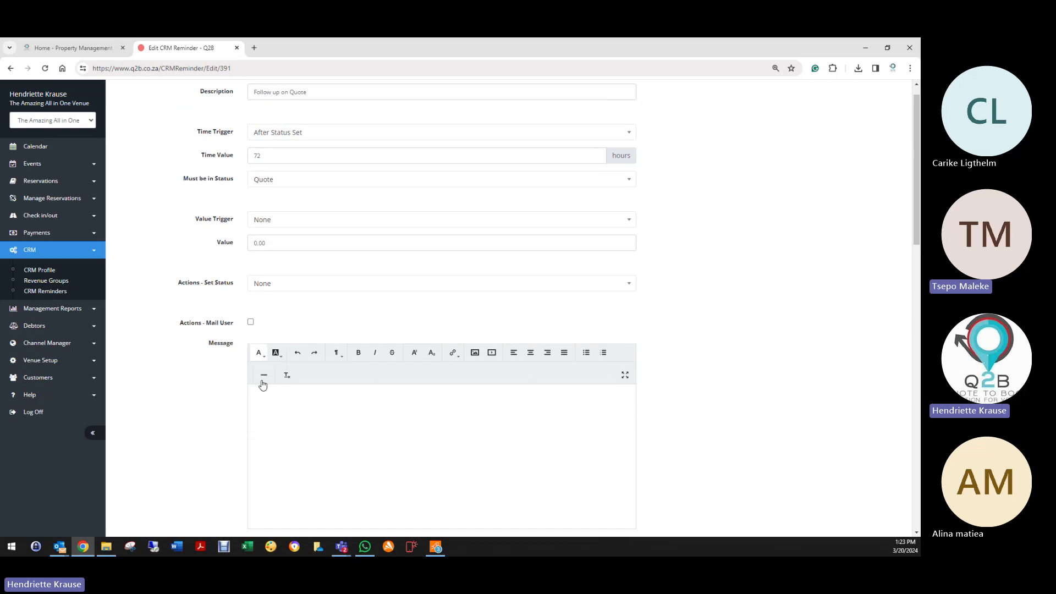
{"action": "scroll", "coordinate": [263, 384], "scroll_direction": "down", "scroll_amount": 3}
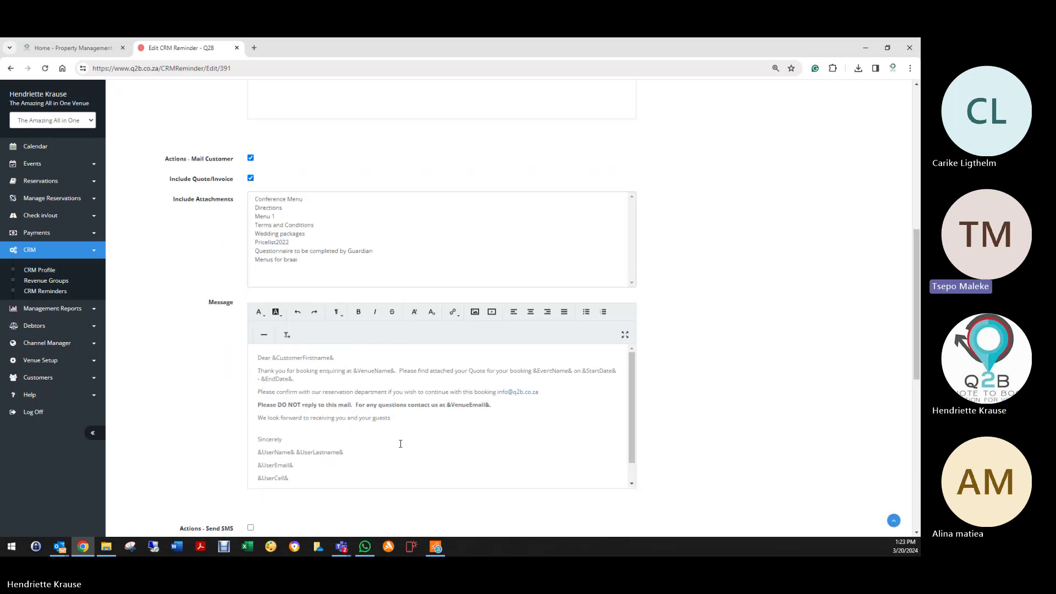
{"action": "scroll", "coordinate": [401, 443], "scroll_direction": "down", "scroll_amount": 5}
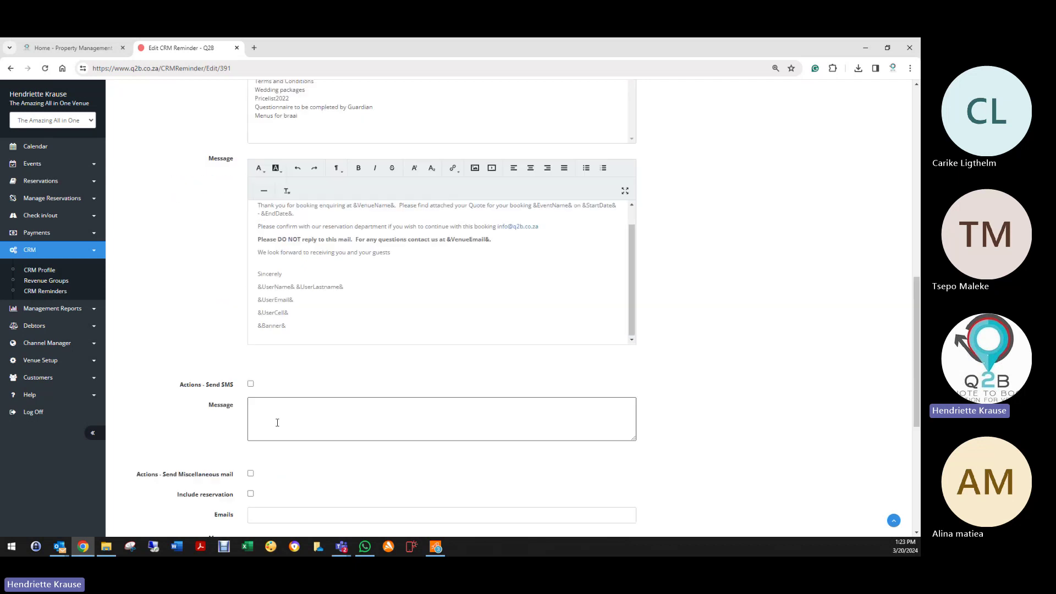
{"action": "scroll", "coordinate": [278, 423], "scroll_direction": "down", "scroll_amount": 5}
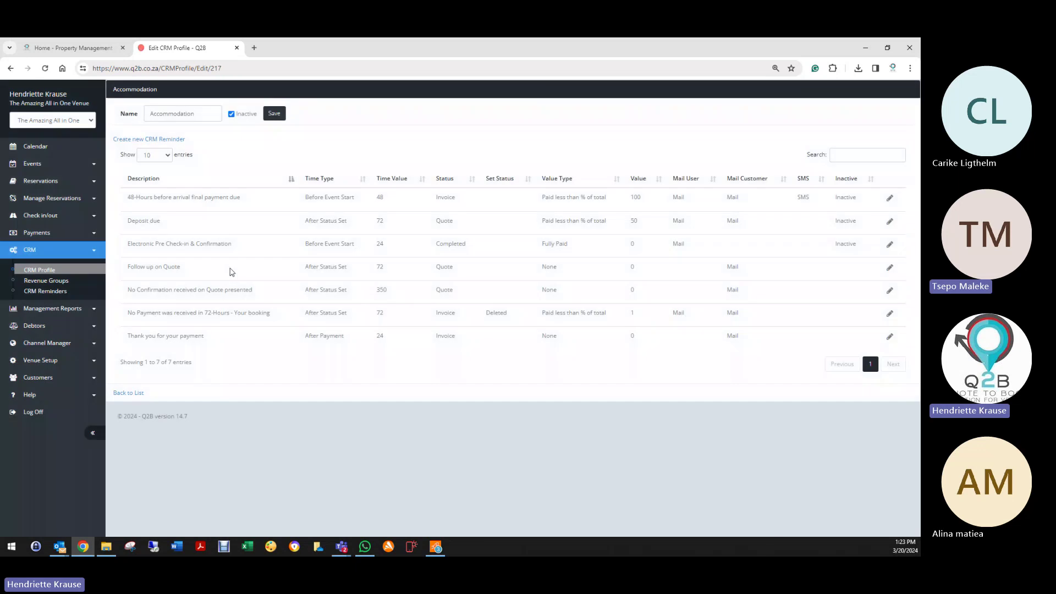
Step: Save the Accommodation CRM profile to get back to the list of 7 CRM profiles
{"action": "left_click", "coordinate": [275, 115]}
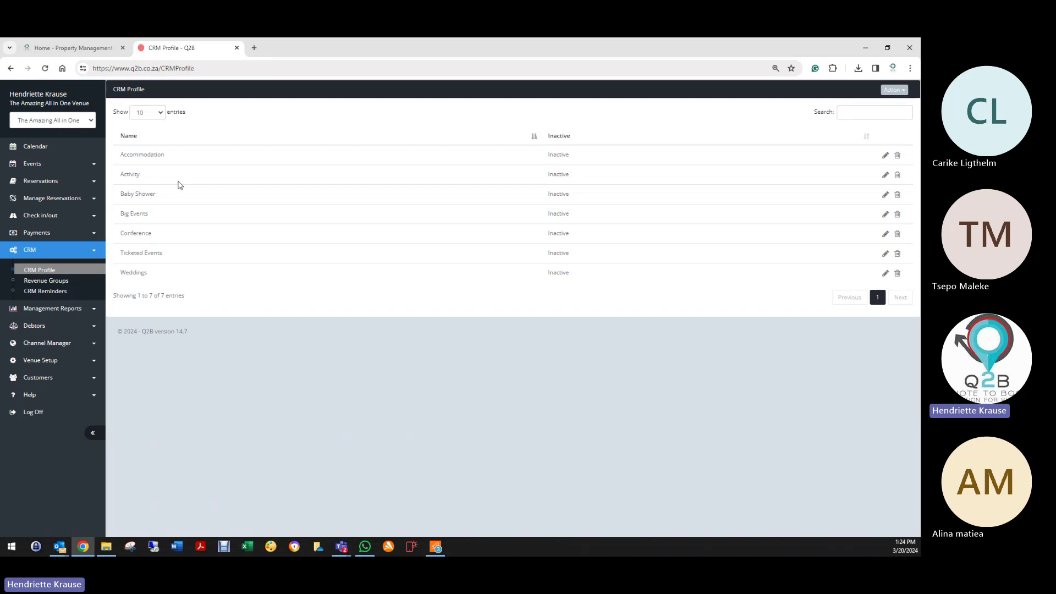
{"action": "left_click", "coordinate": [55, 181]}
Step: Filter the Reservation List to Deleted reservations, then open the CRM Revenue Groups list
{"action": "left_click", "coordinate": [44, 201]}
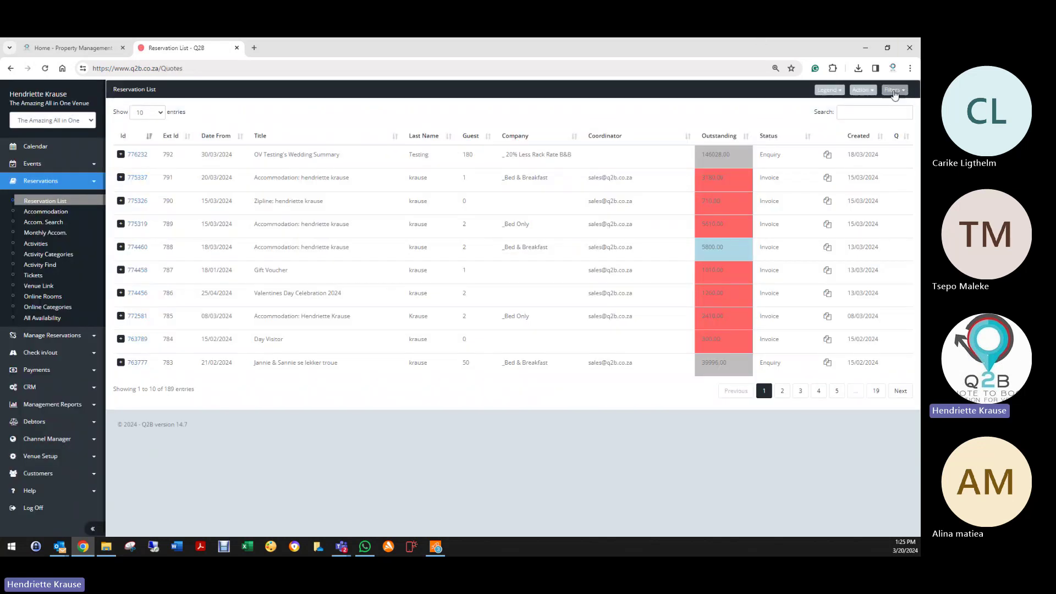
{"action": "left_click", "coordinate": [895, 91]}
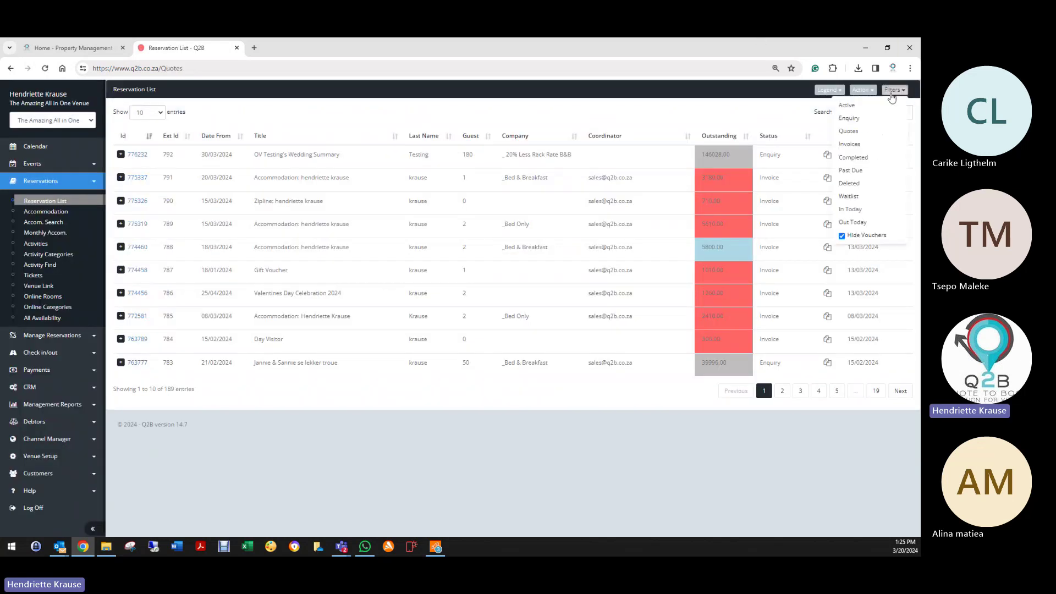
{"action": "left_click", "coordinate": [854, 196]}
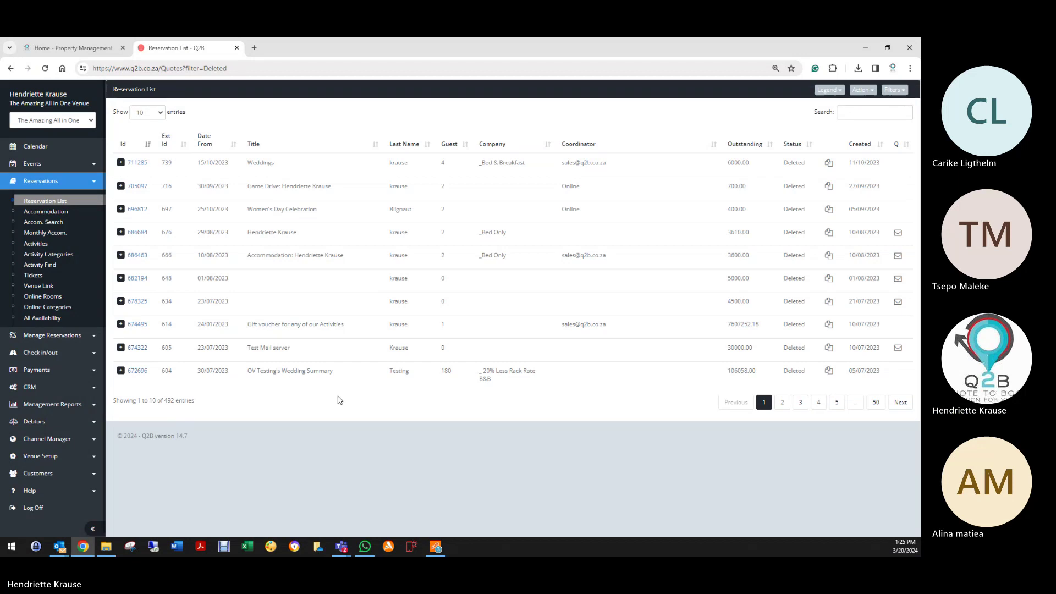
{"action": "left_click", "coordinate": [47, 388]}
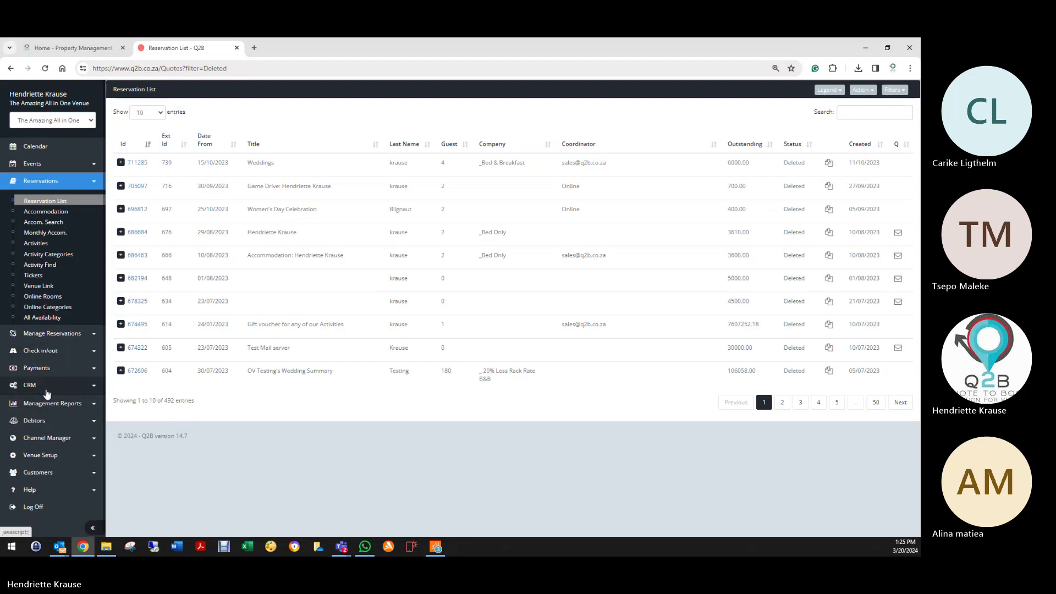
{"action": "left_click", "coordinate": [49, 282]}
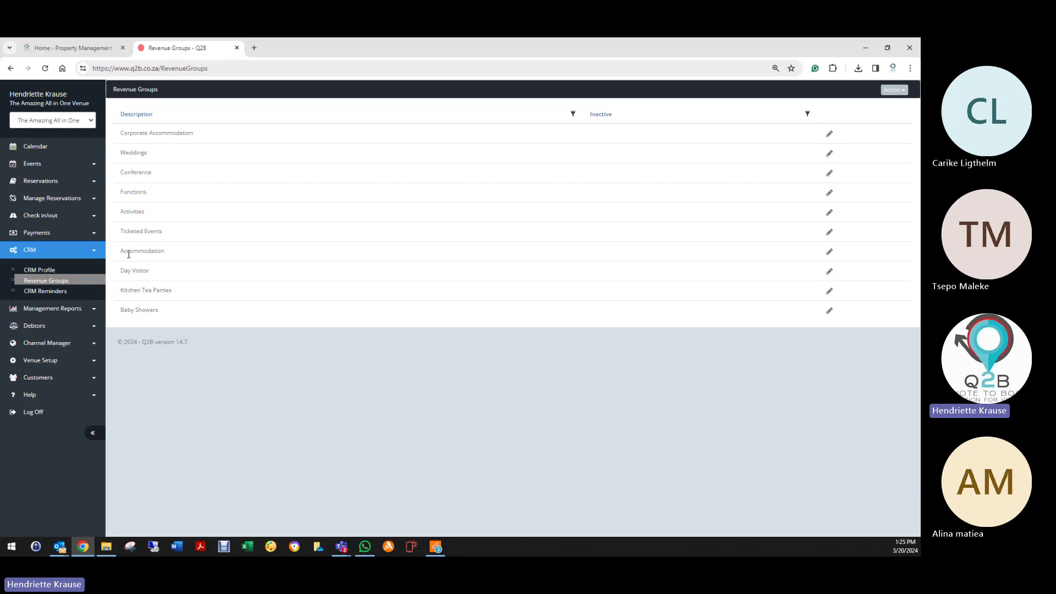
Step: Link the Accommodation revenue group to the Accommodation CRM and feedback profiles, and save
{"action": "left_click", "coordinate": [829, 251]}
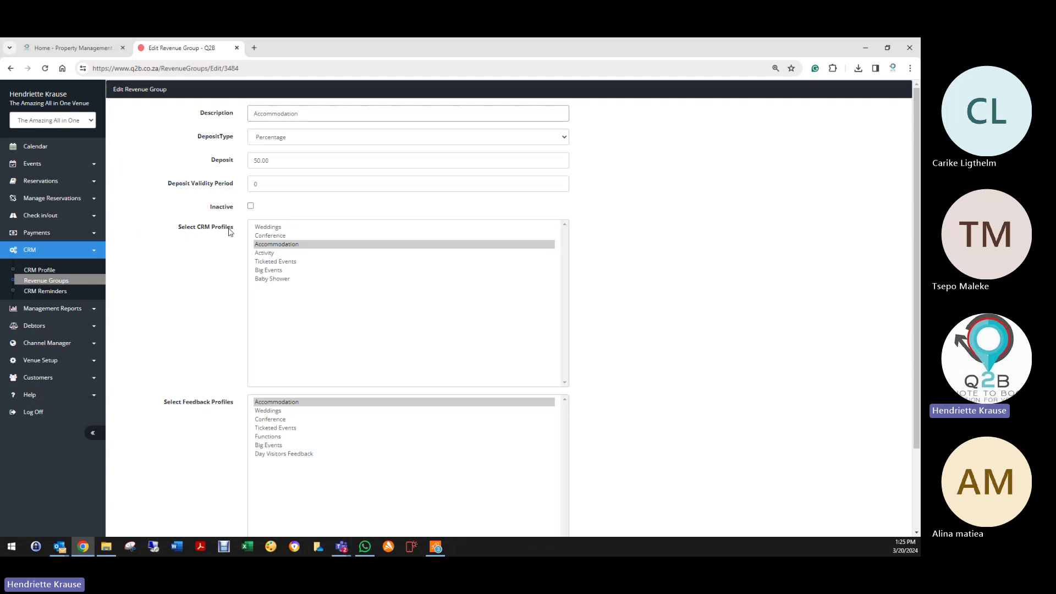
{"action": "left_click", "coordinate": [272, 247]}
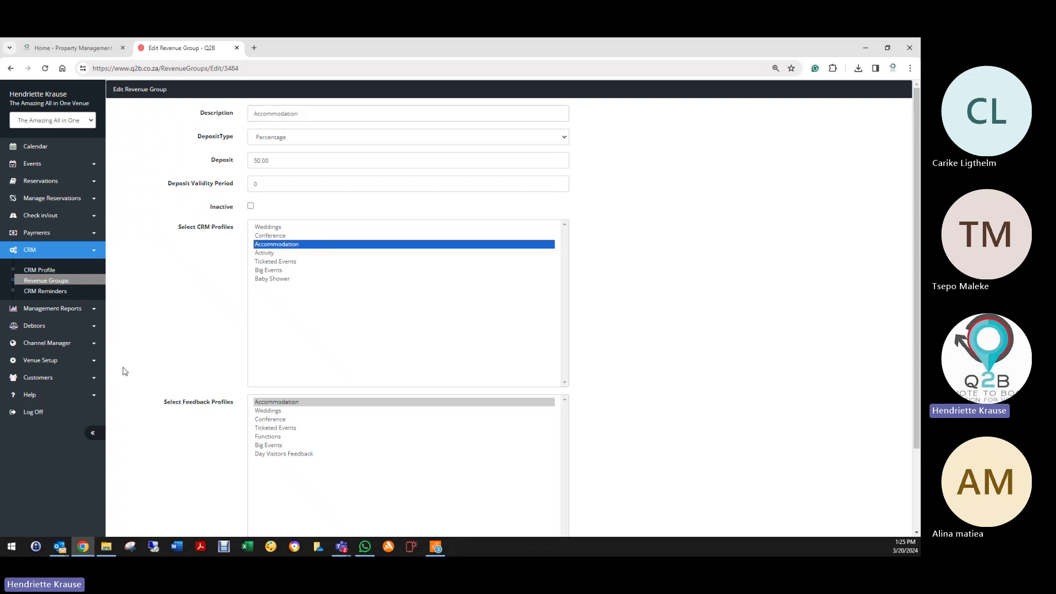
{"action": "left_click", "coordinate": [44, 361]}
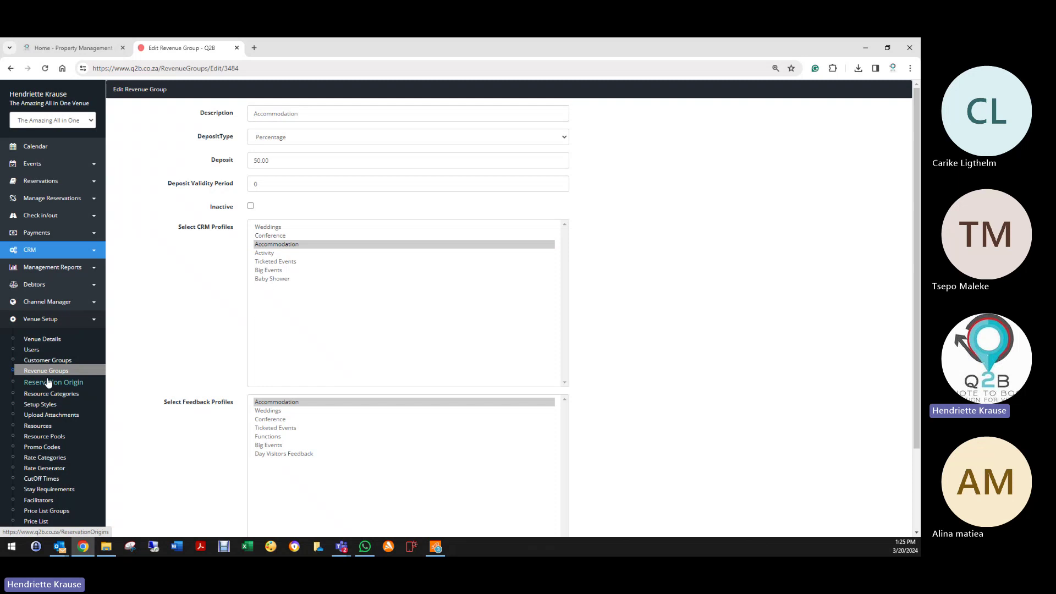
{"action": "left_click", "coordinate": [38, 252]}
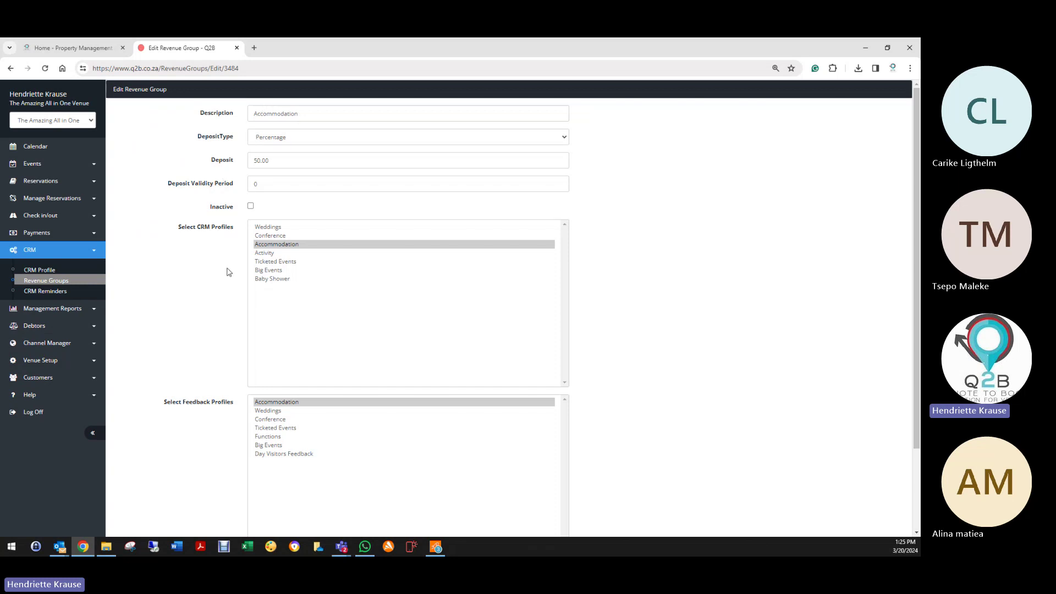
{"action": "left_click", "coordinate": [266, 248]}
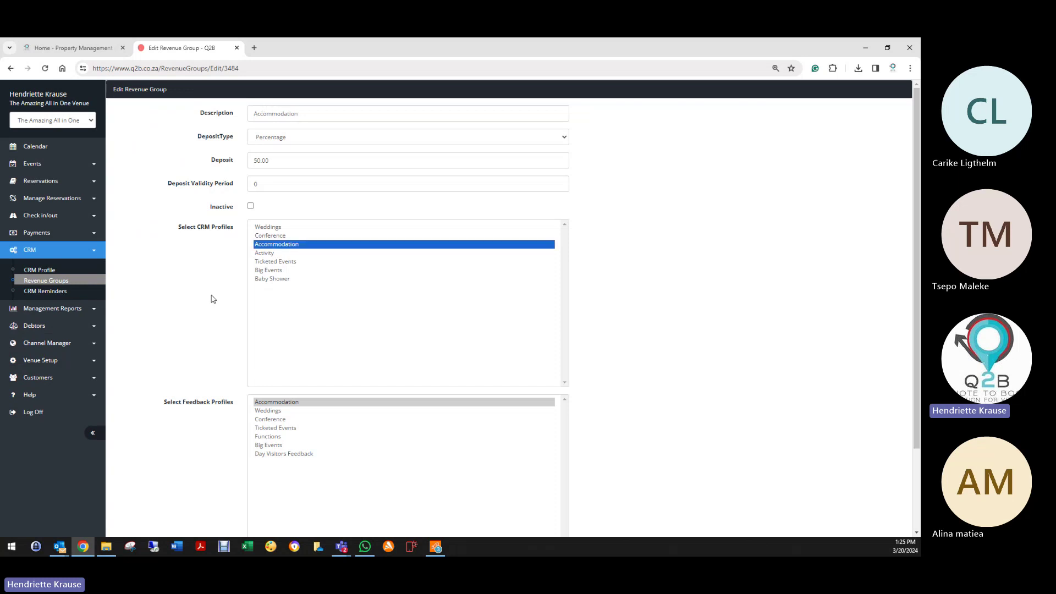
{"action": "scroll", "coordinate": [212, 303], "scroll_direction": "down", "scroll_amount": 3}
{"action": "left_click", "coordinate": [255, 308]}
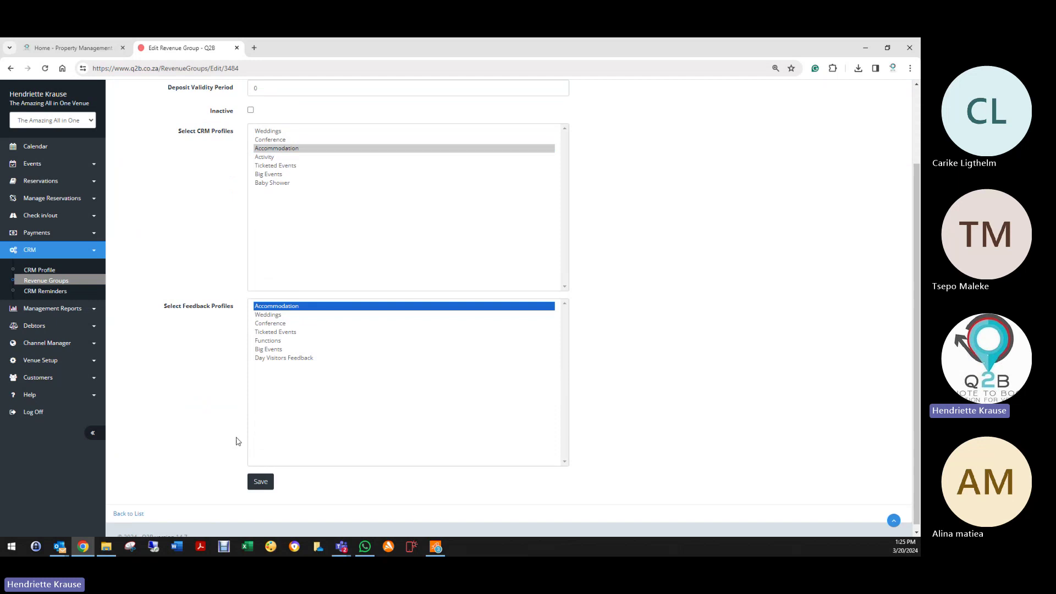
{"action": "left_click", "coordinate": [261, 482]}
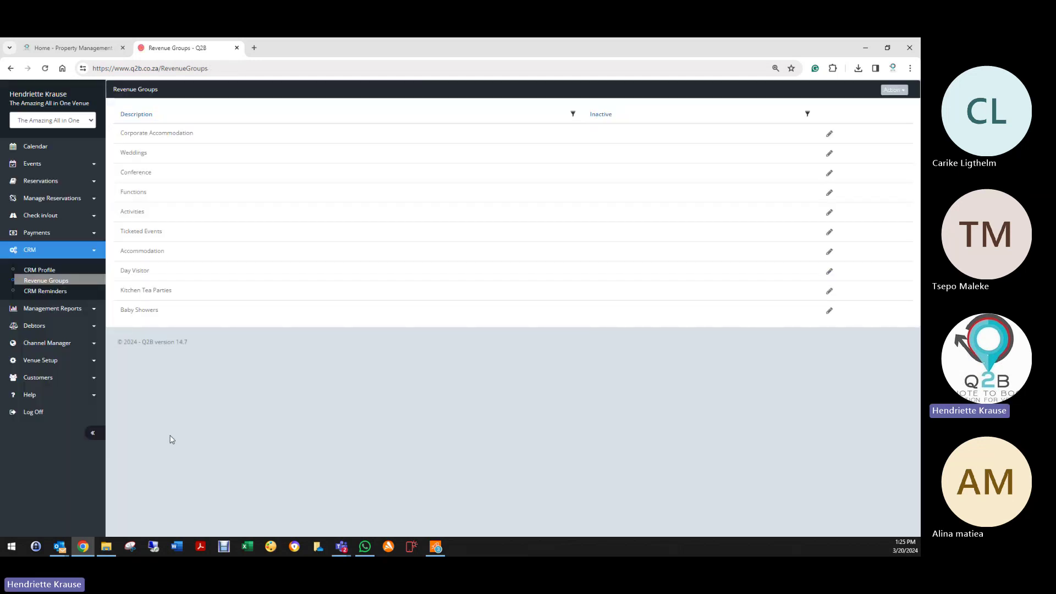
Step: Generate a CRM Reminder Report of Open reminders for the Accommodation revenue group and CRM profile
{"action": "left_click", "coordinate": [61, 296]}
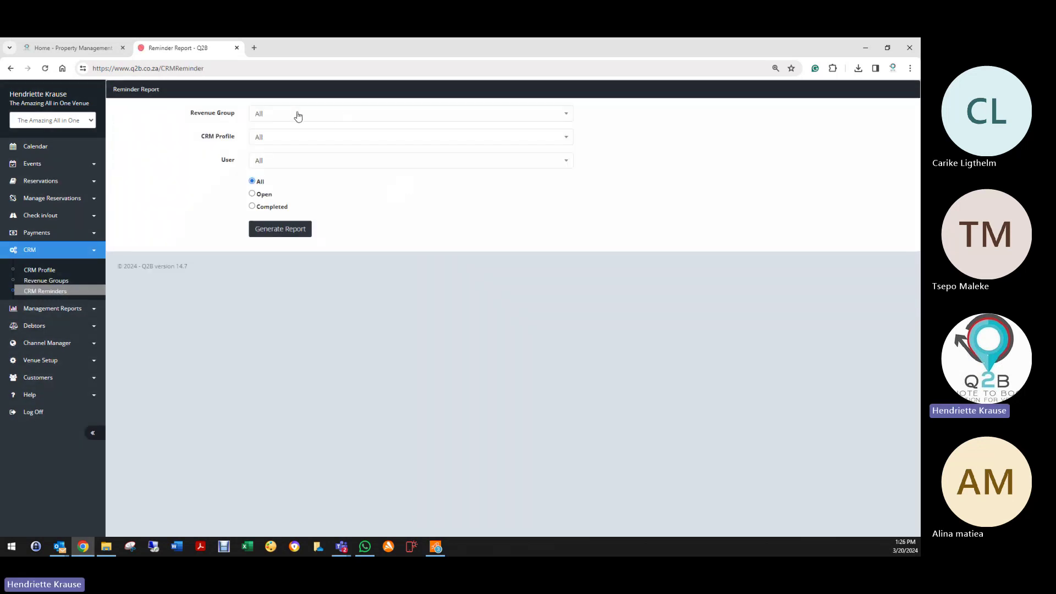
{"action": "left_click", "coordinate": [299, 117]}
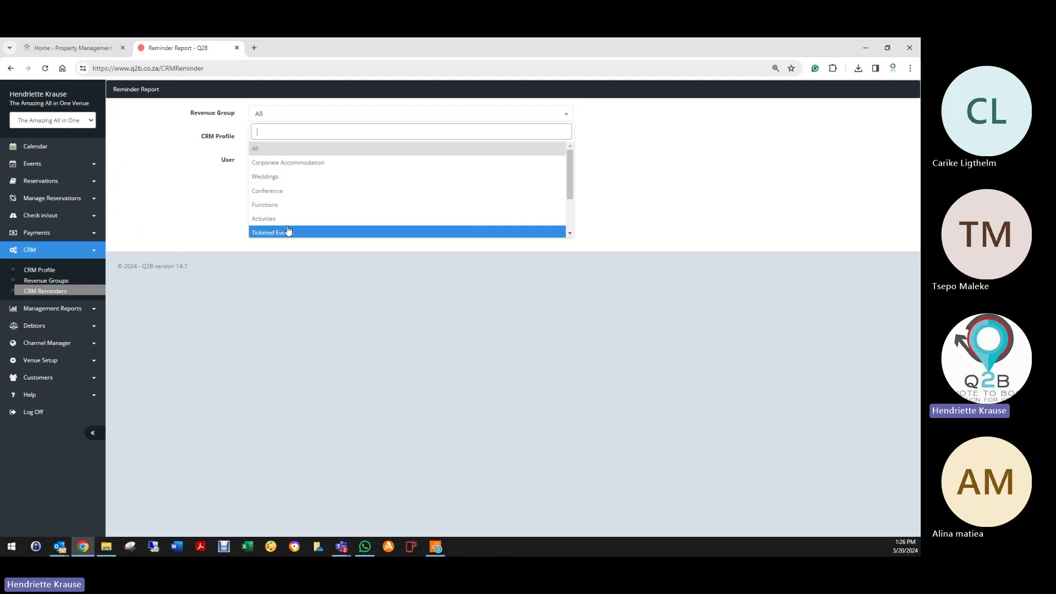
{"action": "scroll", "coordinate": [295, 204], "scroll_direction": "down", "scroll_amount": 2}
{"action": "left_click", "coordinate": [294, 195]}
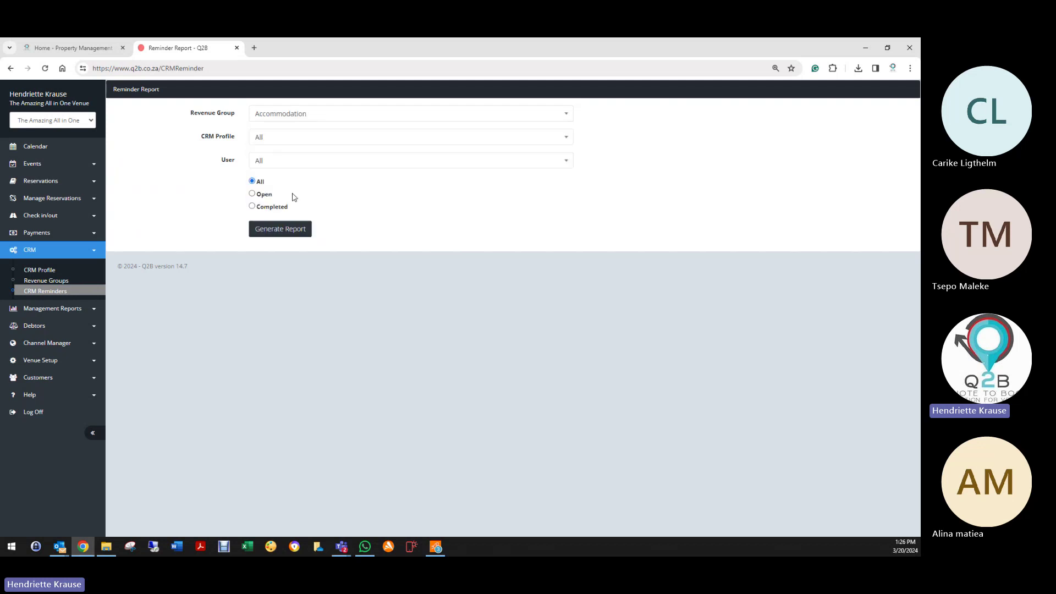
{"action": "left_click", "coordinate": [277, 144]}
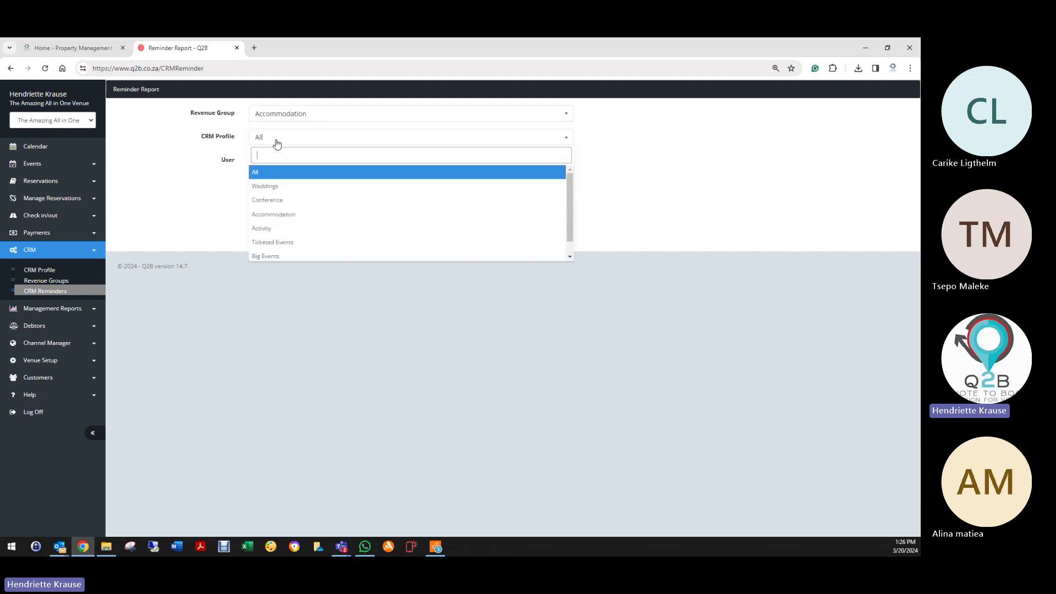
{"action": "left_click", "coordinate": [279, 215]}
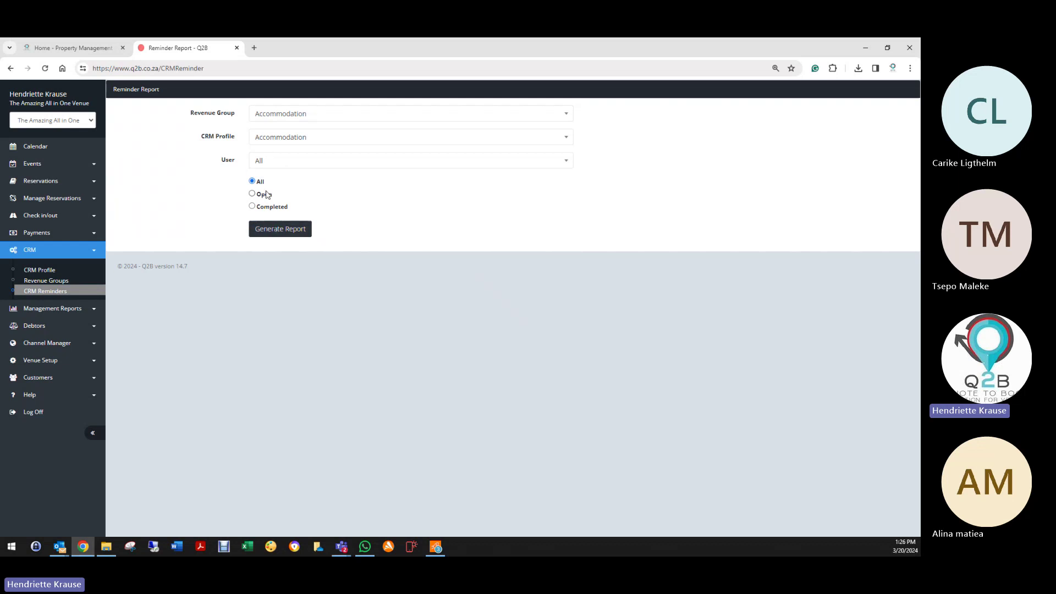
{"action": "left_click", "coordinate": [253, 193]}
{"action": "left_click", "coordinate": [278, 229]}
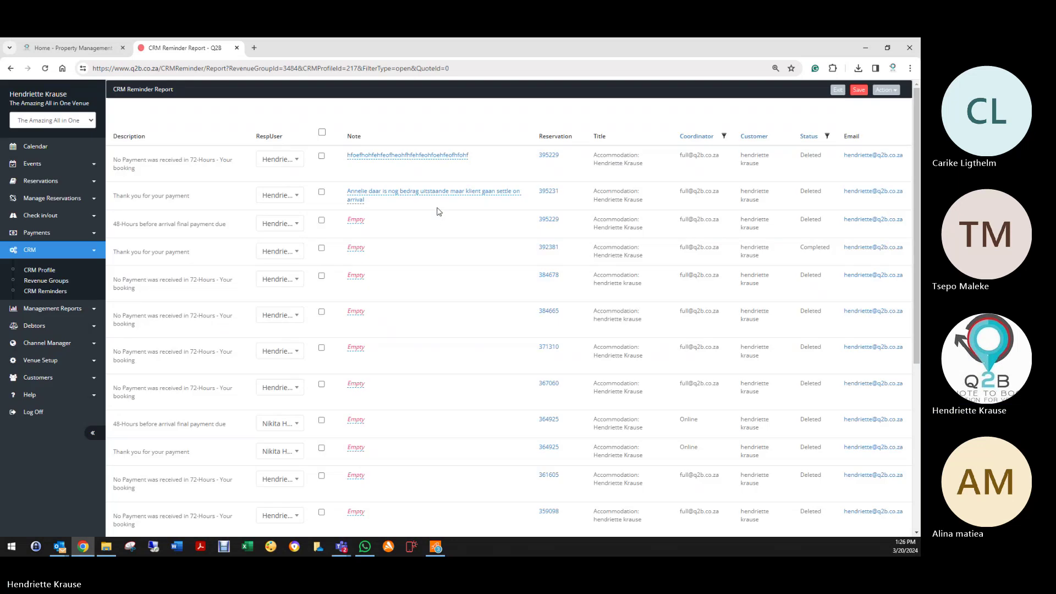
Step: Tick the first reminder and assign it to another staff member
{"action": "scroll", "coordinate": [420, 259], "scroll_direction": "down", "scroll_amount": 4}
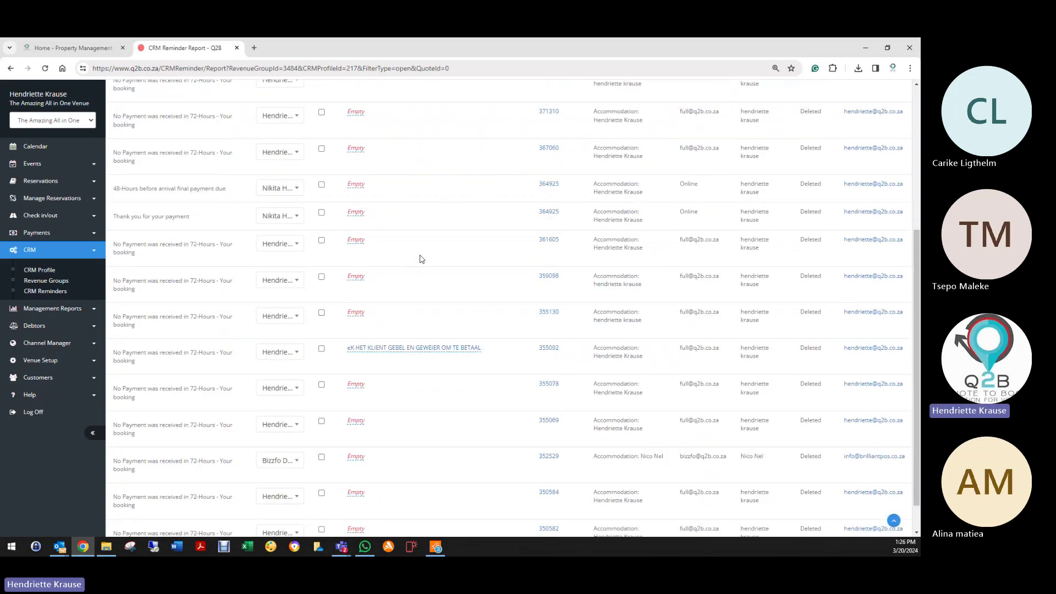
{"action": "scroll", "coordinate": [421, 259], "scroll_direction": "up", "scroll_amount": 5}
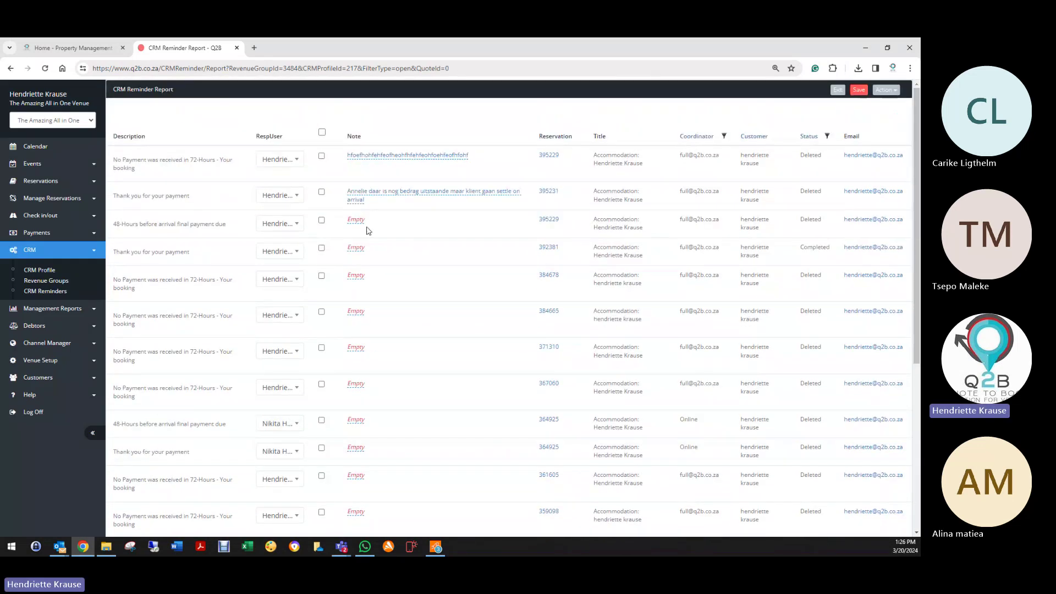
{"action": "left_click", "coordinate": [322, 157]}
{"action": "left_click", "coordinate": [294, 163]}
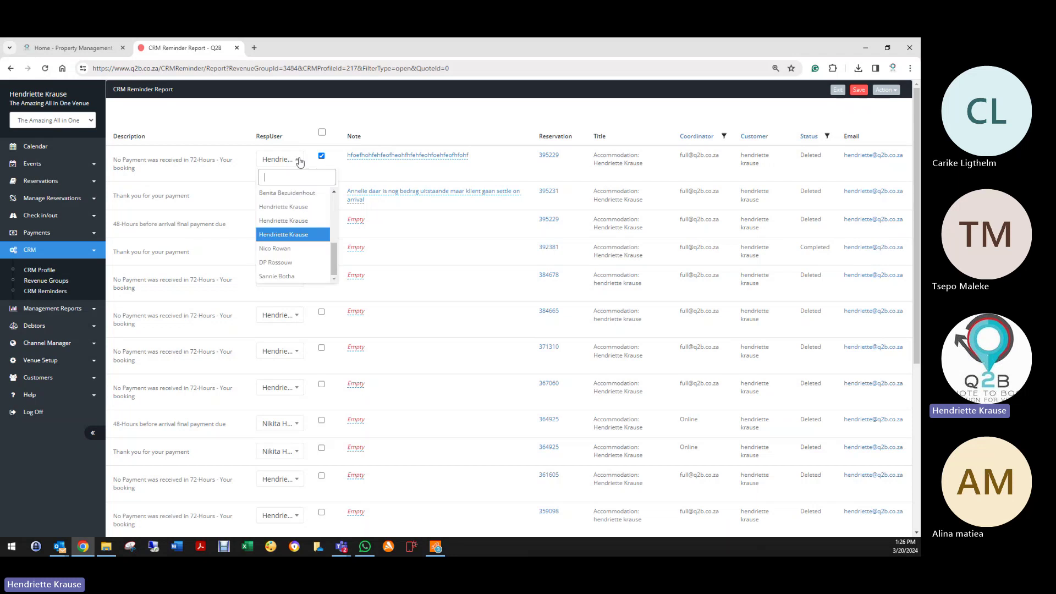
{"action": "left_click", "coordinate": [286, 194]}
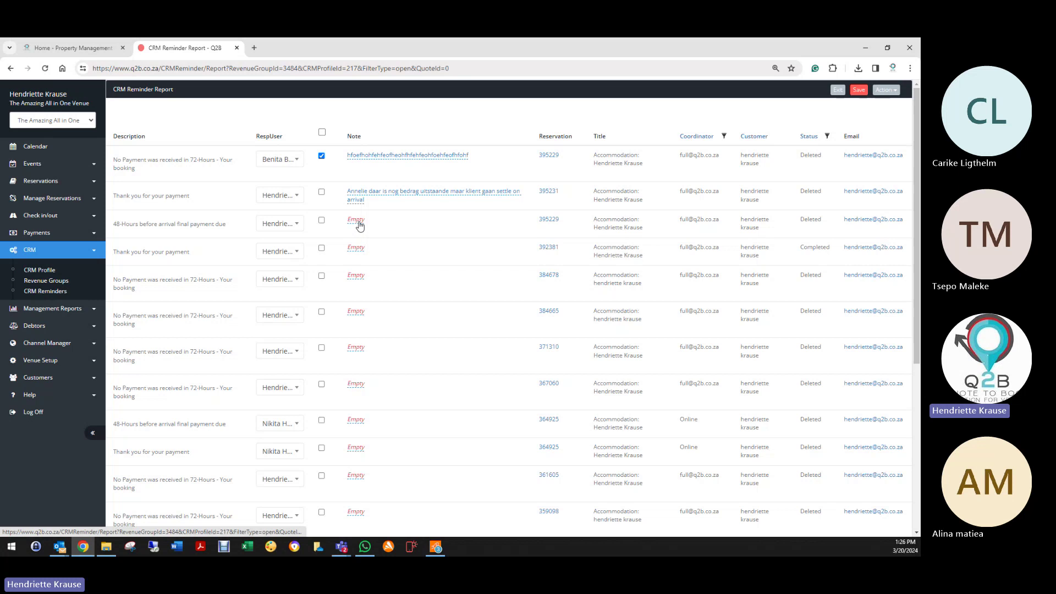
Step: Add a note to the third reminder, tick it, and assign it to another staff member
{"action": "left_click", "coordinate": [356, 220]}
{"action": "type", "text": "bfehfe9ogvwofge9fge9fge9fge"}
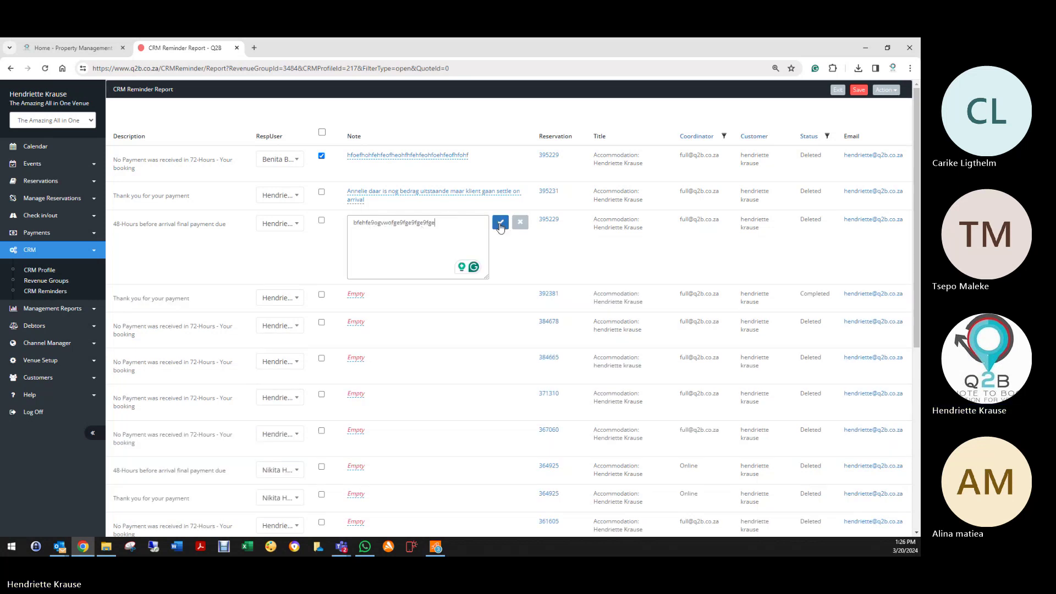
{"action": "left_click", "coordinate": [500, 222]}
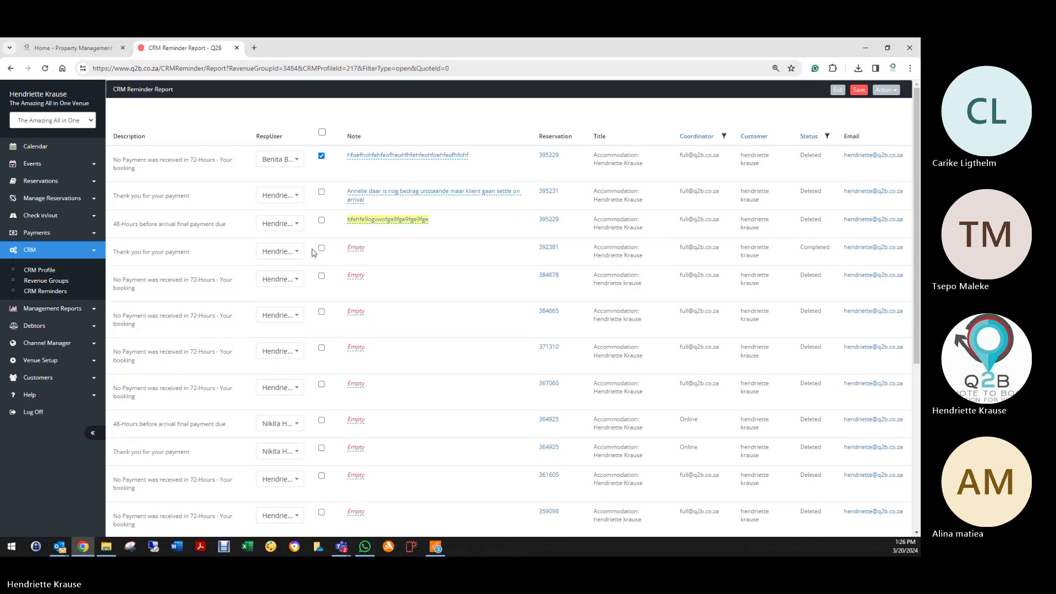
{"action": "left_click", "coordinate": [321, 221]}
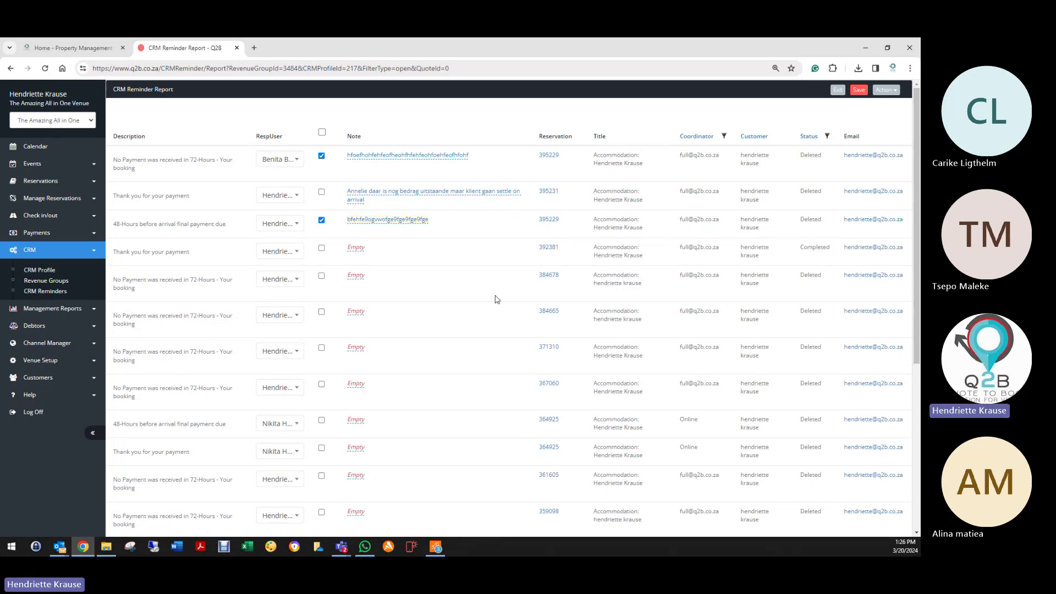
{"action": "left_click", "coordinate": [295, 224]}
{"action": "left_click", "coordinate": [285, 257]}
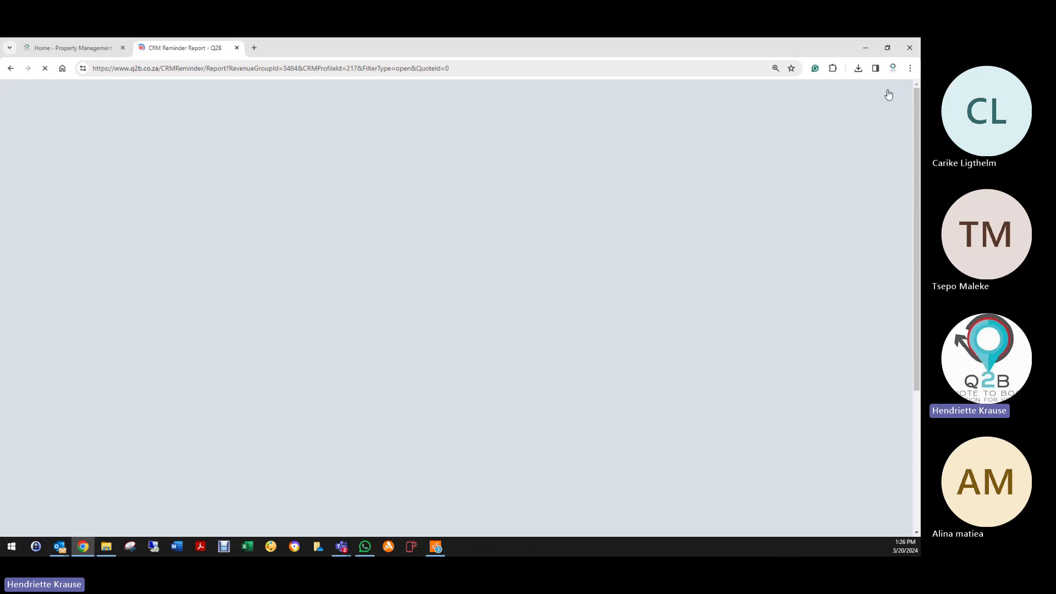
{"action": "left_click", "coordinate": [885, 90]}
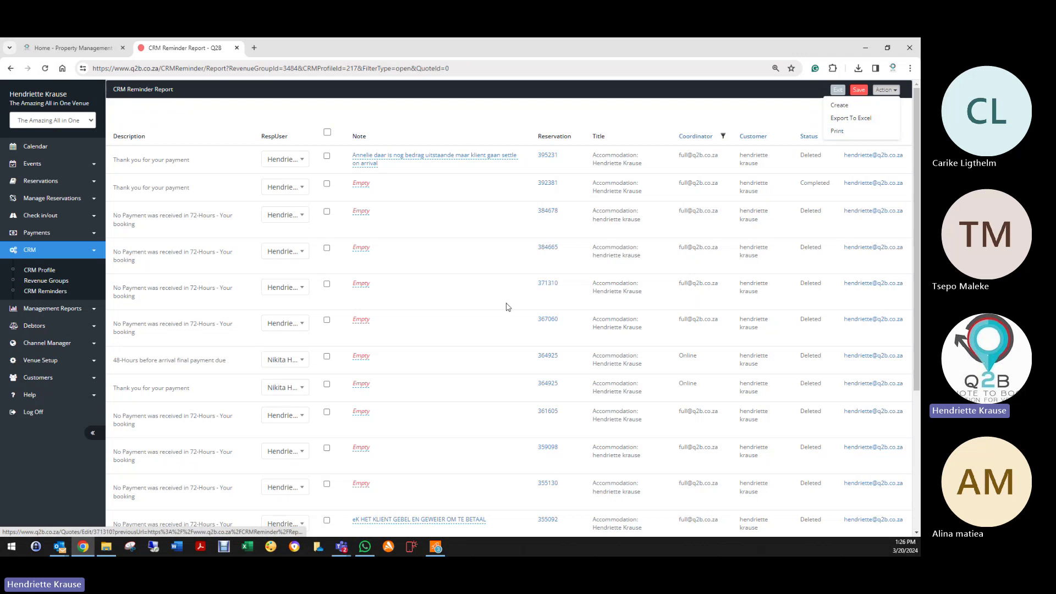
{"action": "scroll", "coordinate": [481, 340], "scroll_direction": "down", "scroll_amount": 4}
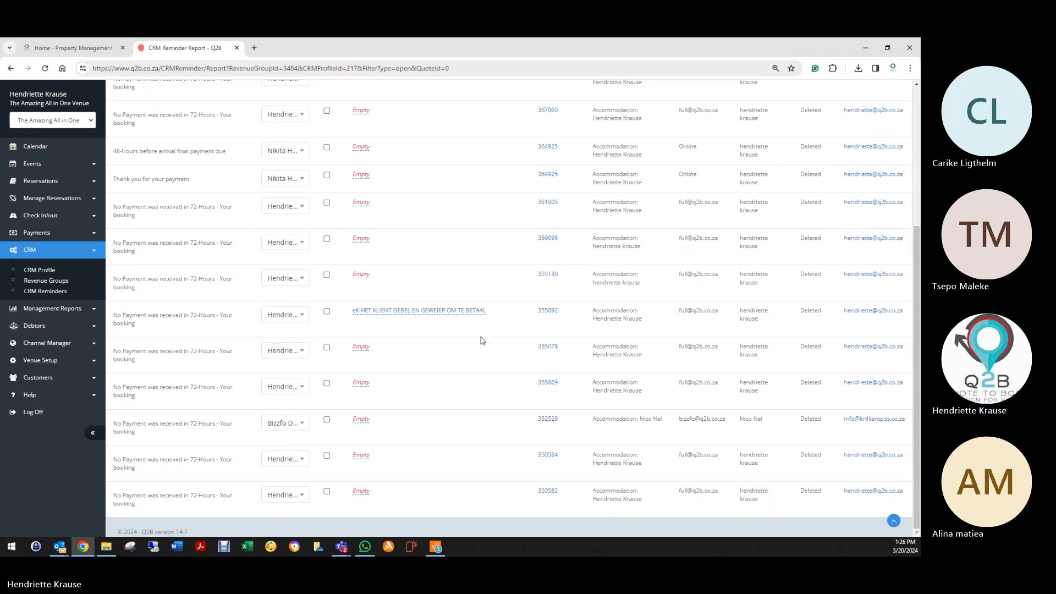
{"action": "scroll", "coordinate": [481, 340], "scroll_direction": "up", "scroll_amount": 4}
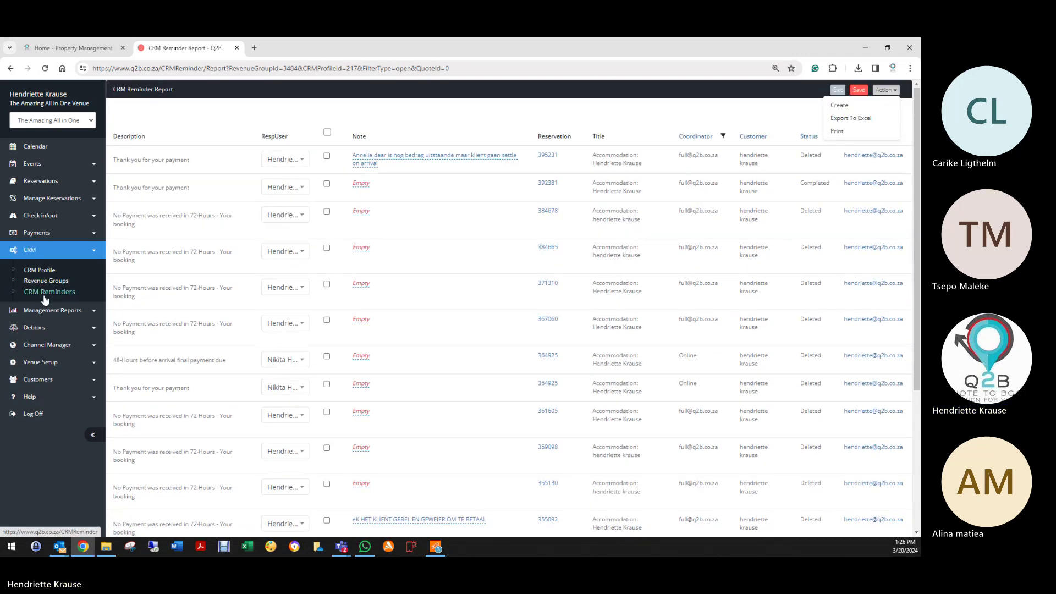
Step: On the CRM Reminders form, leave Revenue Group and CRM Profile both set to All
{"action": "left_click", "coordinate": [54, 296]}
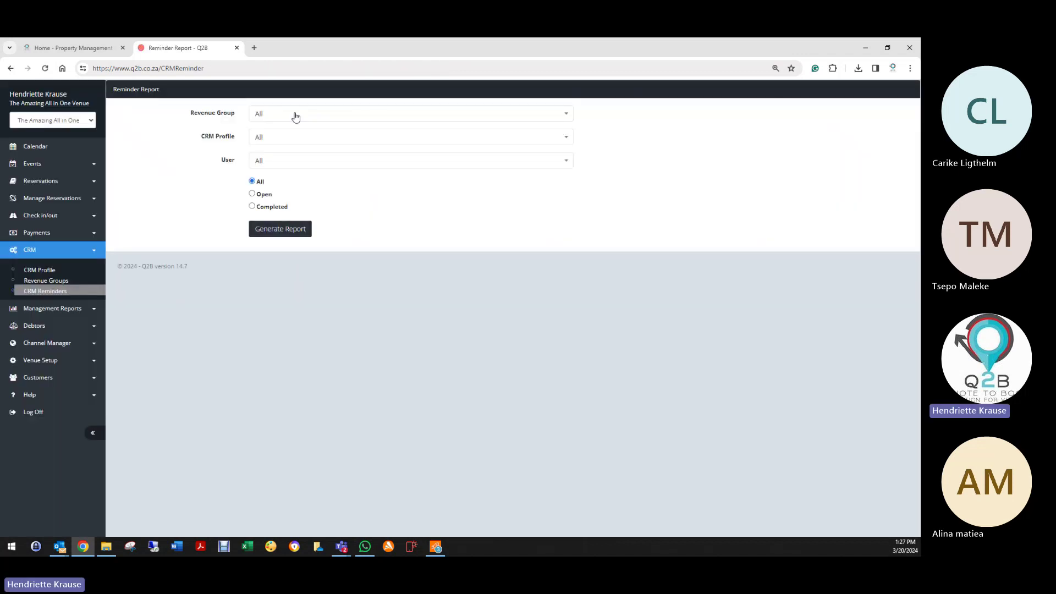
{"action": "left_click", "coordinate": [296, 116]}
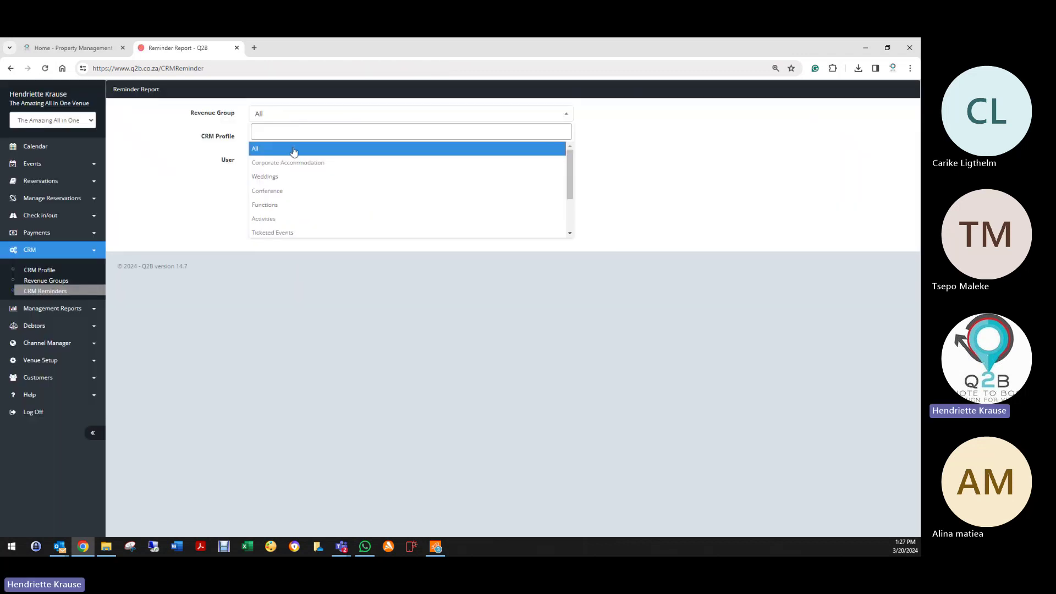
{"action": "left_click", "coordinate": [293, 144]}
{"action": "left_click", "coordinate": [293, 138]}
{"action": "left_click", "coordinate": [292, 173]}
Step: Generate the reminder report for a single staff member, then log off
{"action": "left_click", "coordinate": [292, 161]}
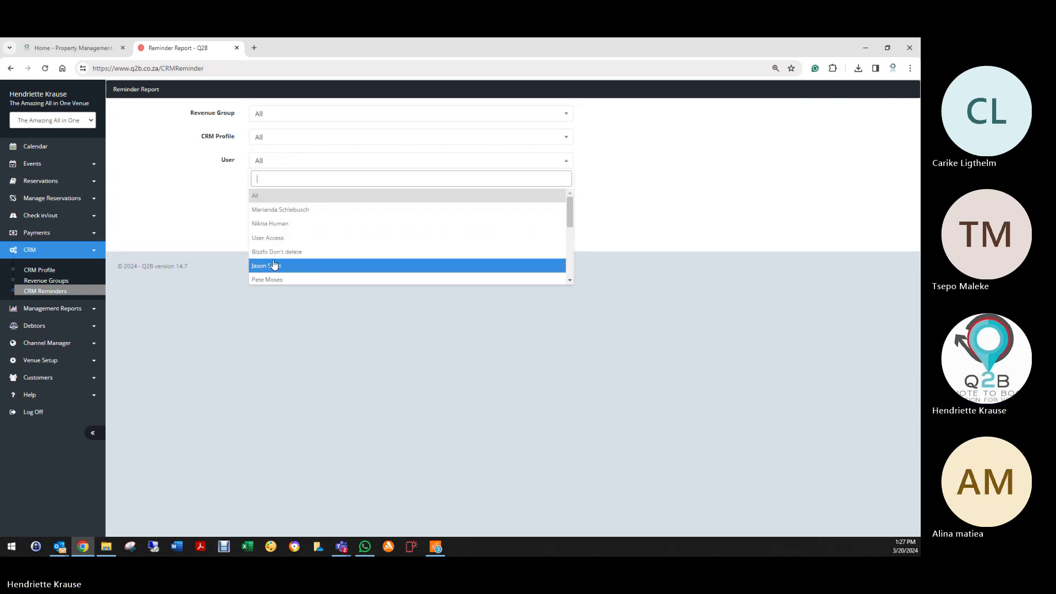
{"action": "scroll", "coordinate": [275, 264], "scroll_direction": "down", "scroll_amount": 3}
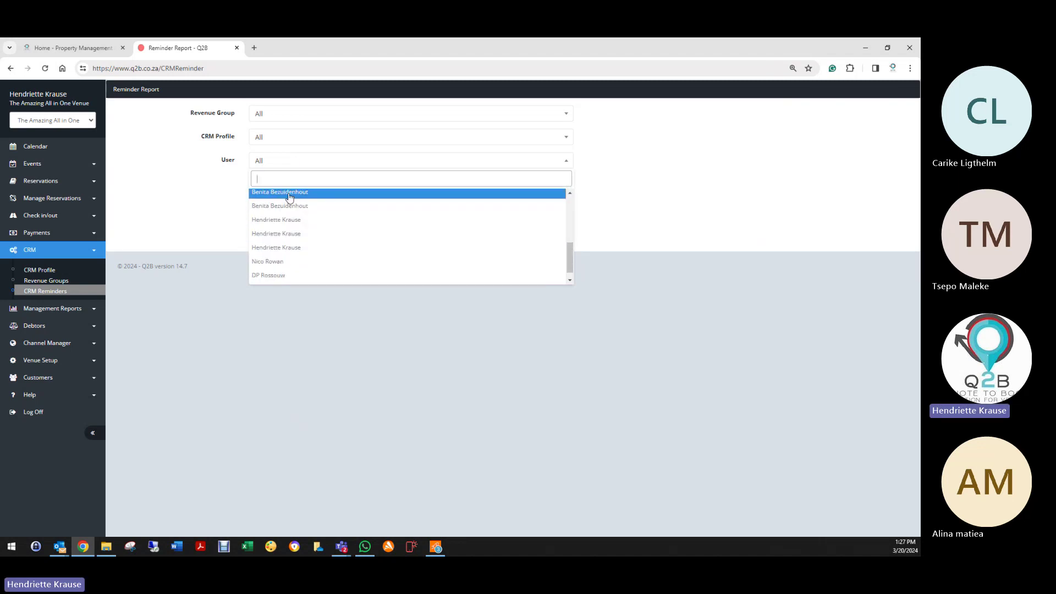
{"action": "left_click", "coordinate": [288, 197]}
{"action": "left_click", "coordinate": [282, 230]}
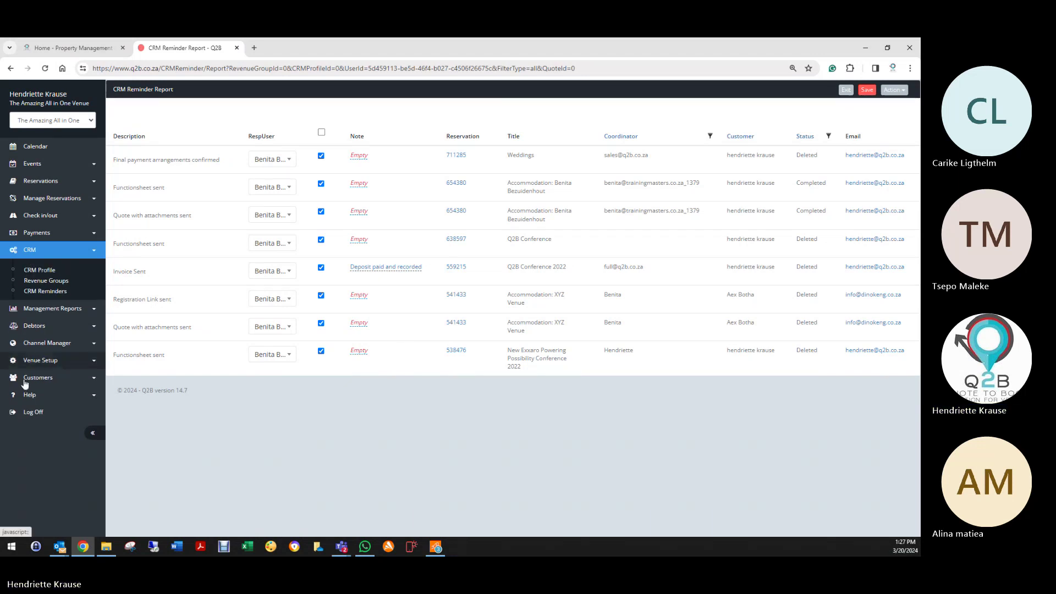
{"action": "left_click", "coordinate": [30, 414]}
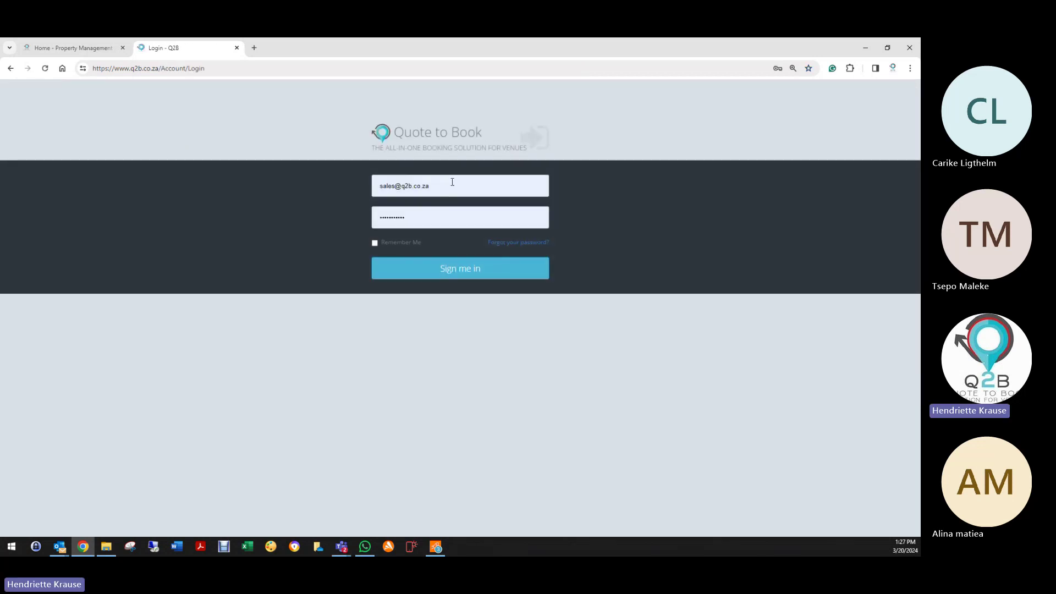
Step: Sign in to Sani Mountain Lodge with the saved support login and open its CRM Profile list
{"action": "left_click", "coordinate": [450, 186]}
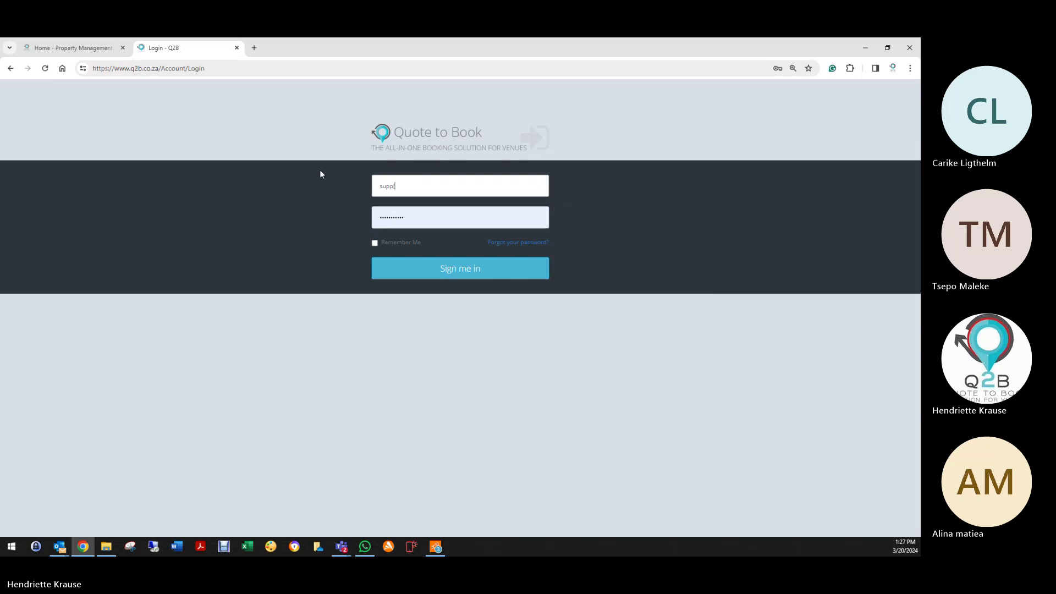
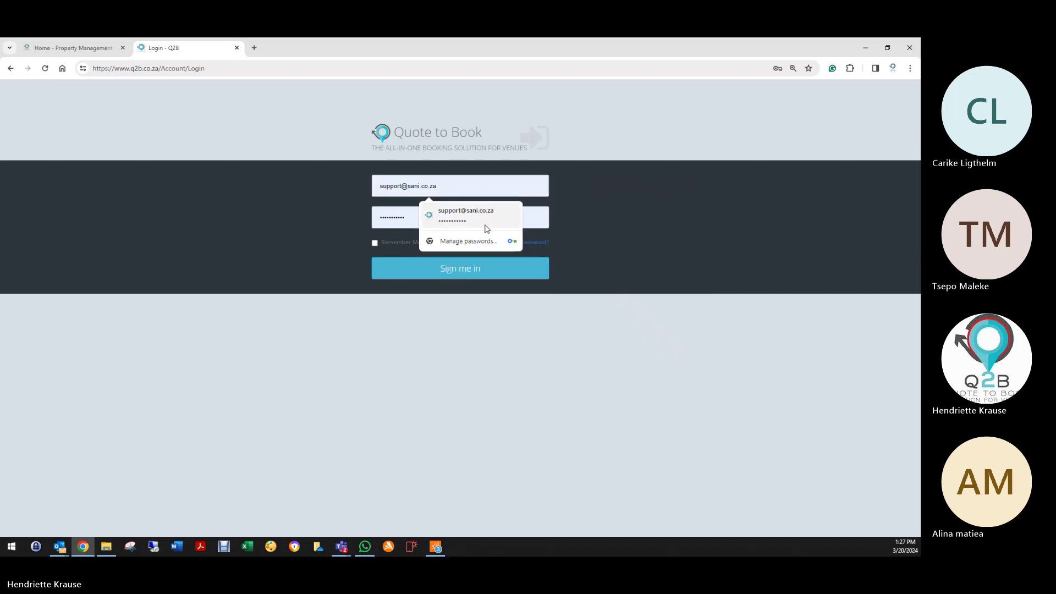
{"action": "left_click", "coordinate": [484, 224]}
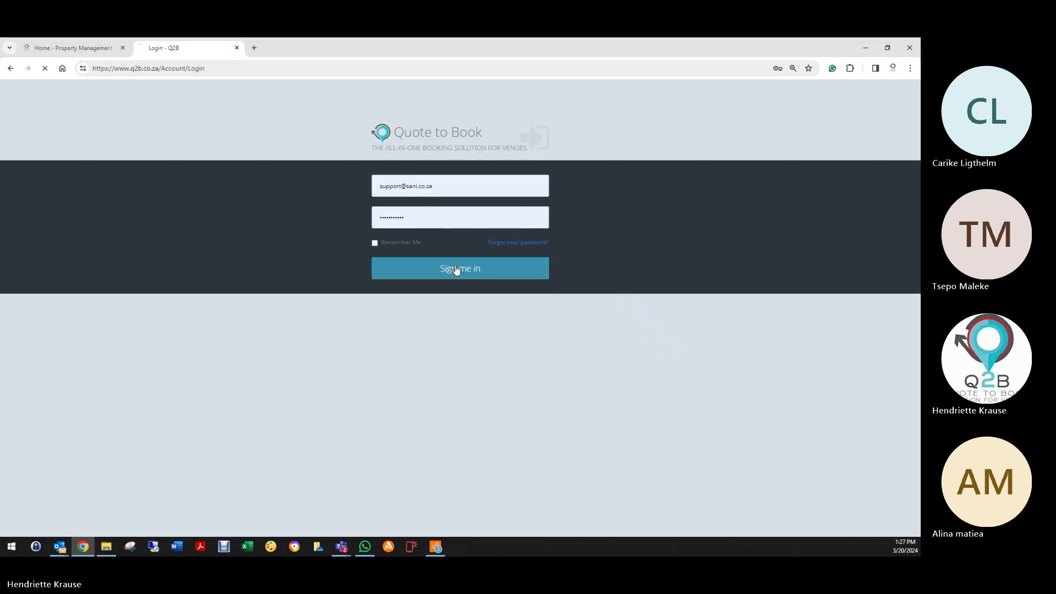
{"action": "left_click", "coordinate": [454, 266]}
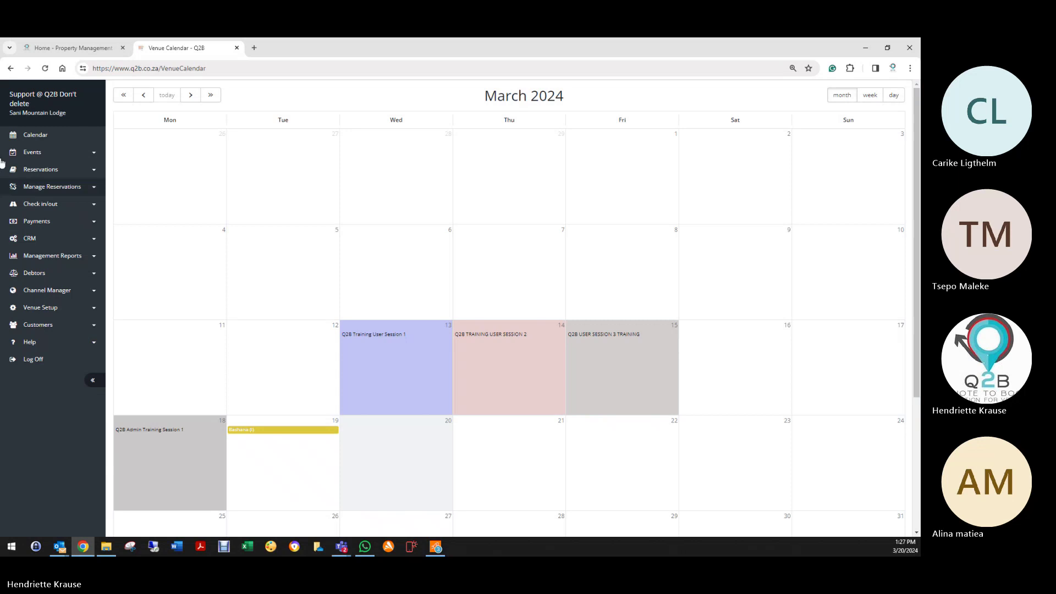
{"action": "left_click", "coordinate": [29, 243]}
{"action": "left_click", "coordinate": [35, 258]}
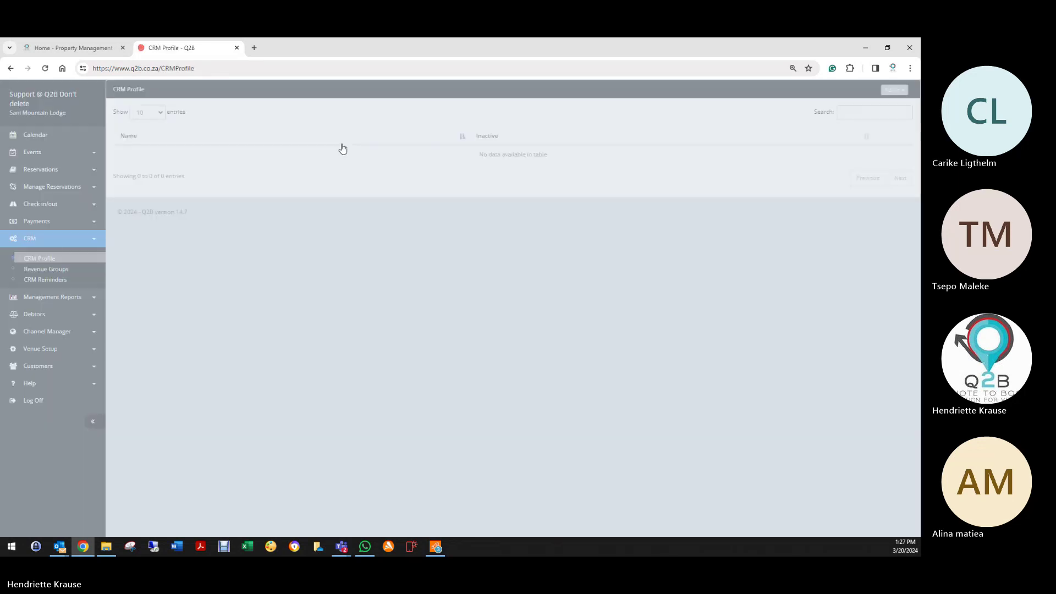
Step: Create an inactive CRM profile named Accommodation, then start a new CRM Reminder for it
{"action": "left_click", "coordinate": [894, 94]}
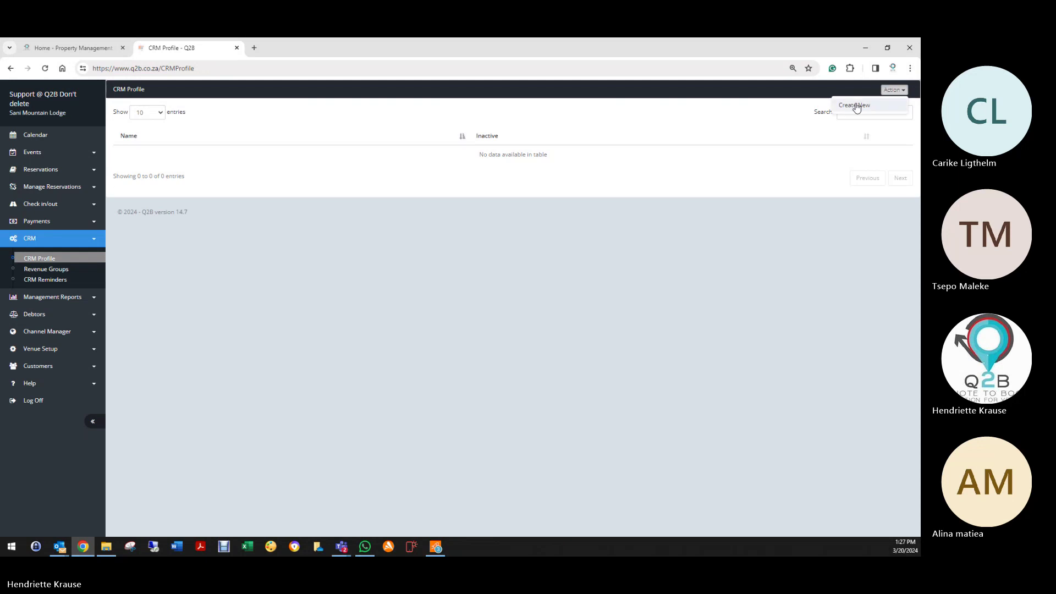
{"action": "left_click", "coordinate": [856, 104]}
{"action": "left_click", "coordinate": [285, 144]}
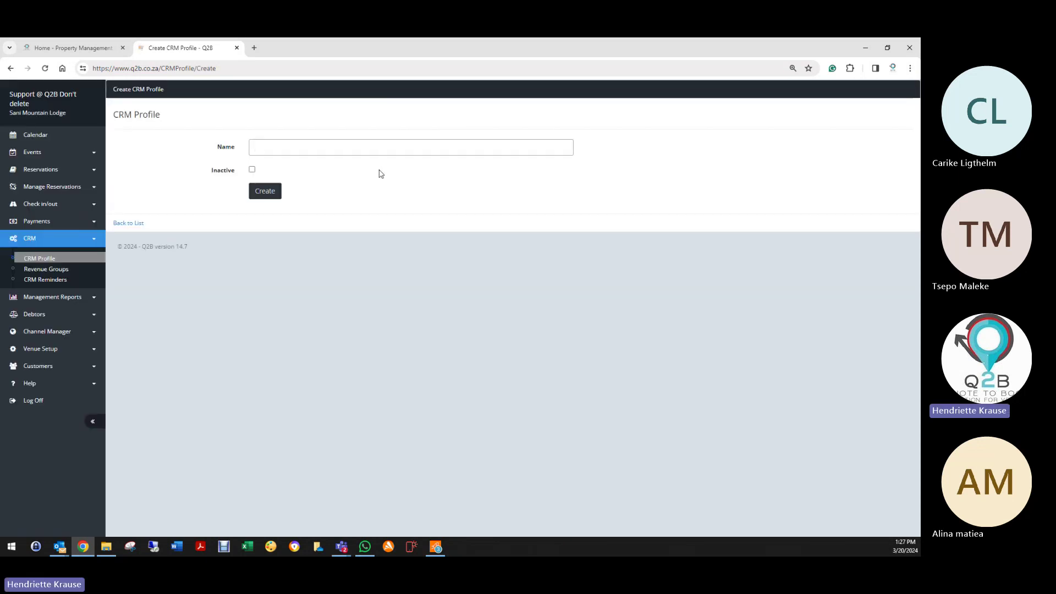
{"action": "type", "text": "Accomm"}
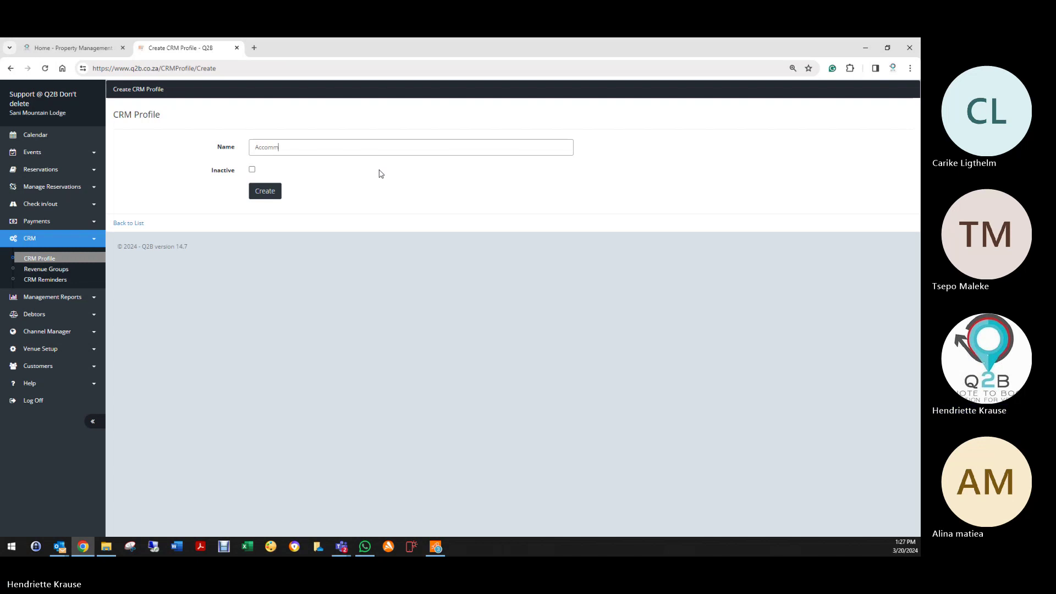
{"action": "type", "text": "odation CRM"}
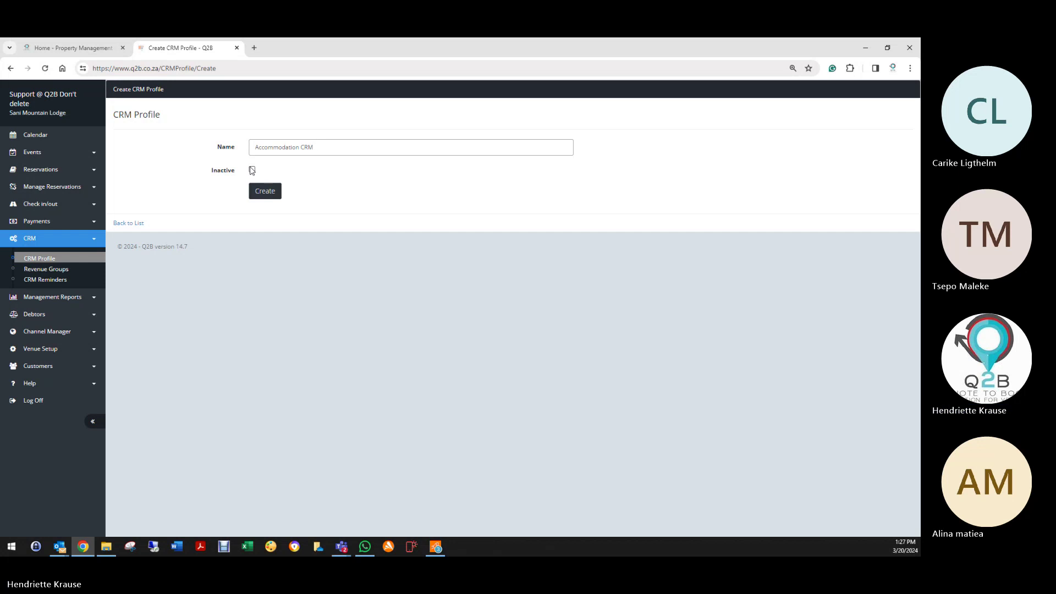
{"action": "left_click", "coordinate": [252, 170]}
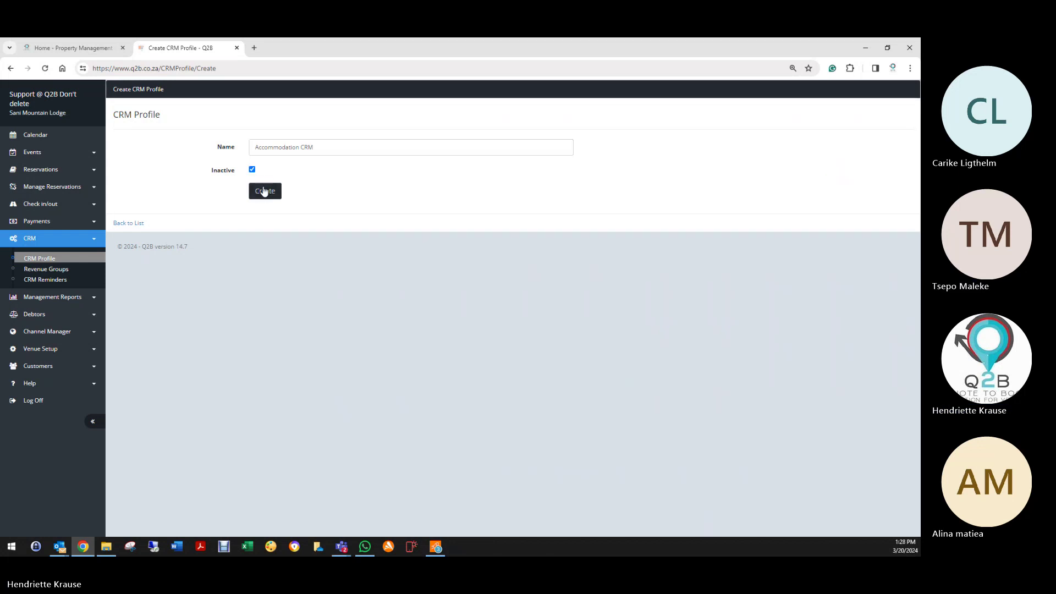
{"action": "left_click", "coordinate": [265, 191]}
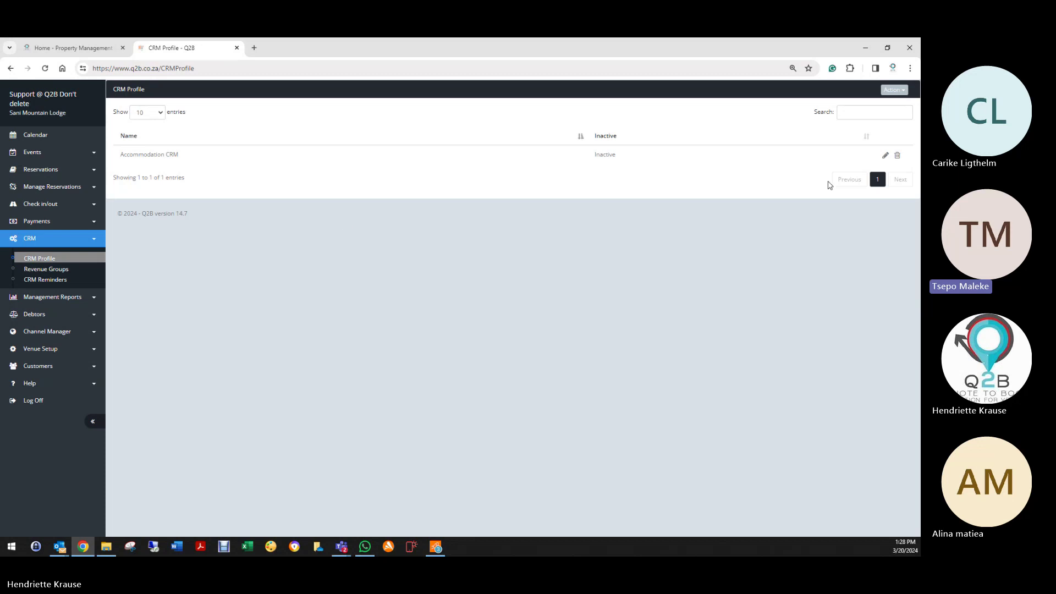
{"action": "left_click", "coordinate": [886, 156]}
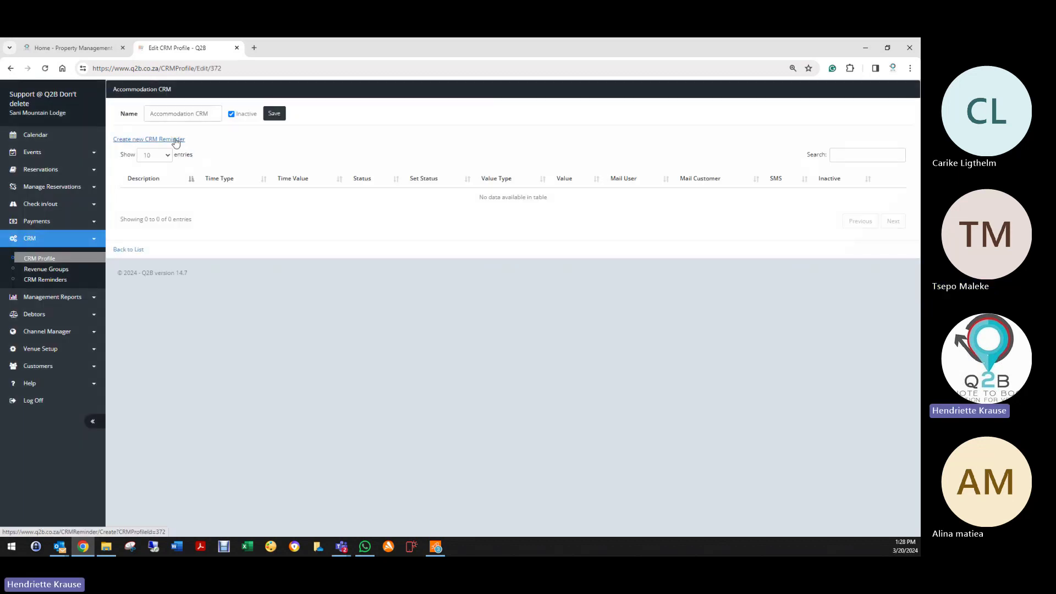
{"action": "left_click", "coordinate": [176, 141]}
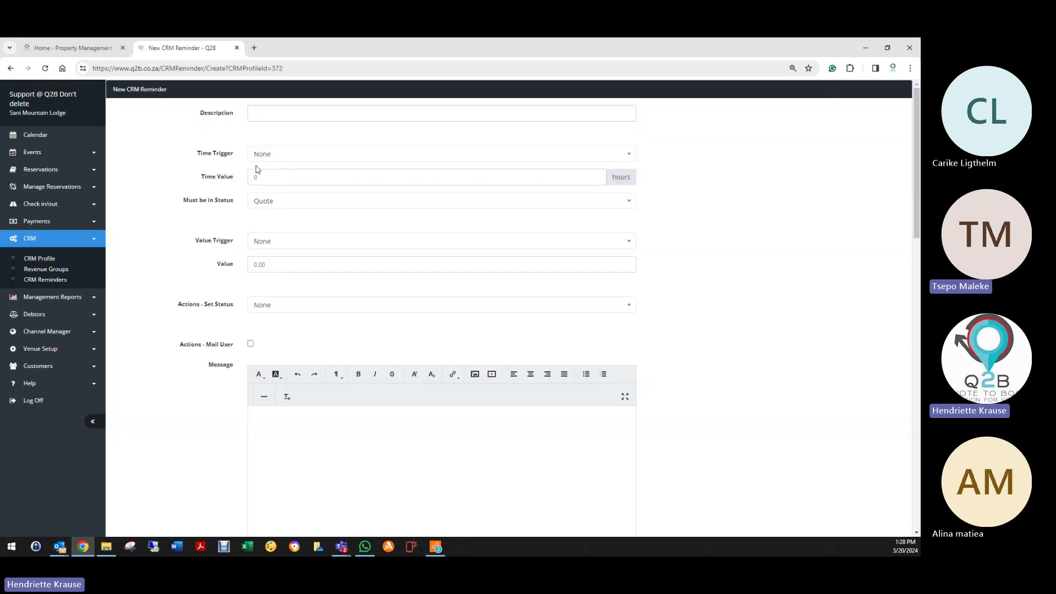
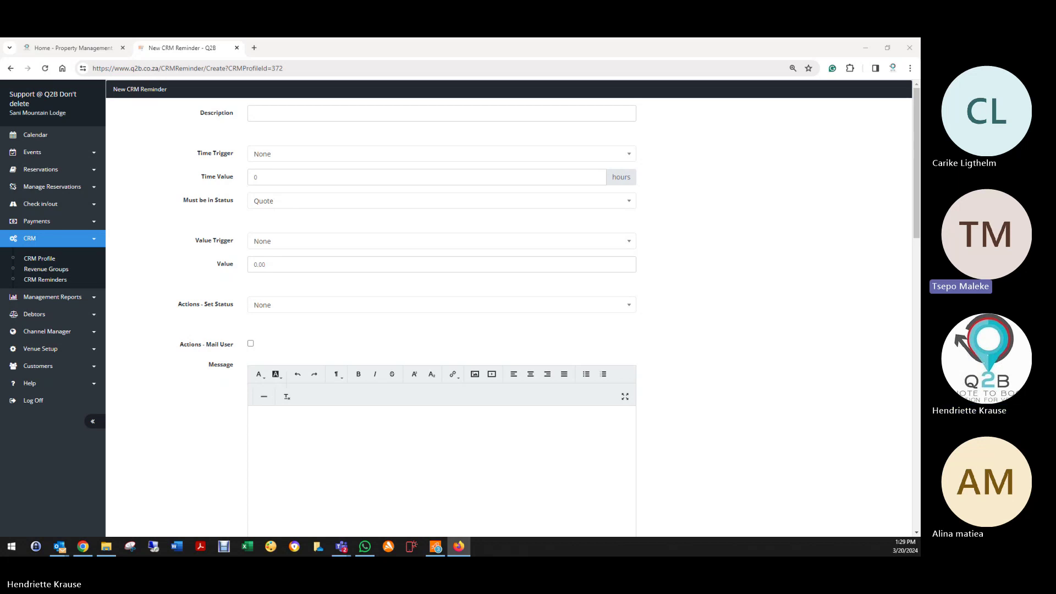
Step: Paste 'Follow up on Quote' as the description and set the time trigger to After Status Set
{"action": "right_click", "coordinate": [279, 115]}
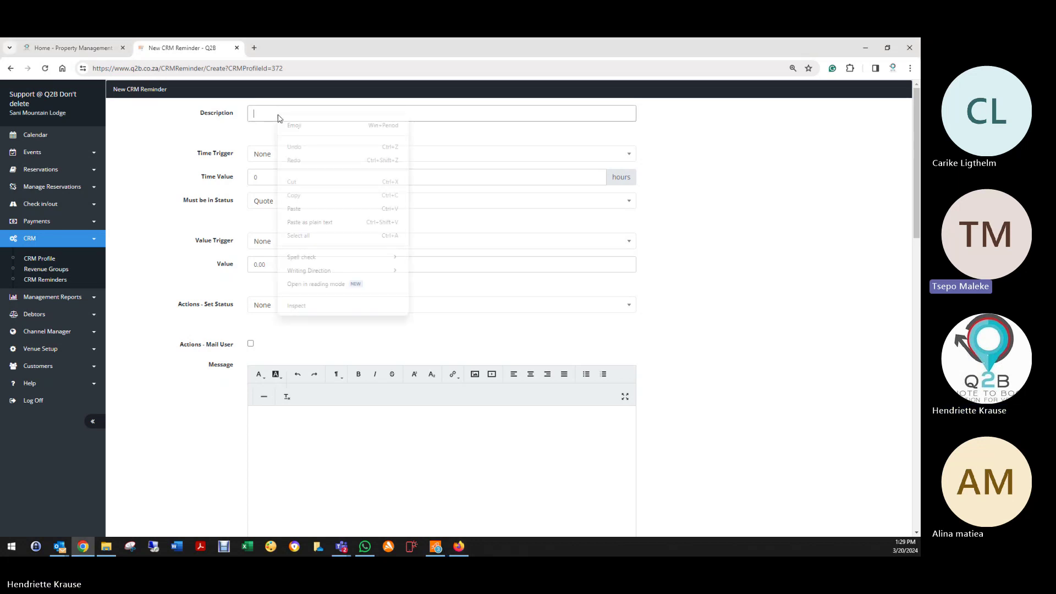
{"action": "left_click", "coordinate": [308, 216]}
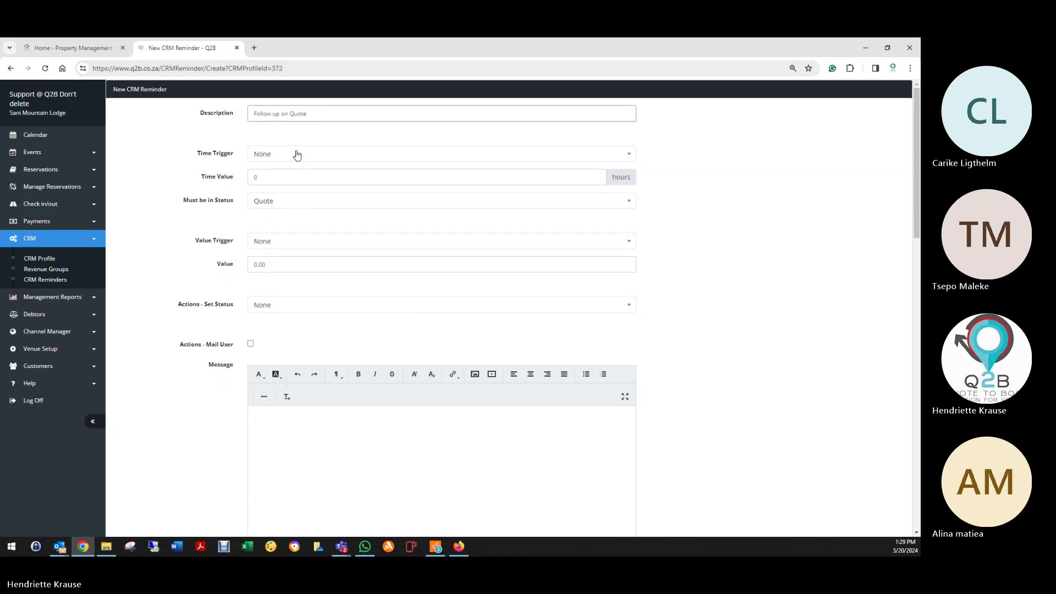
{"action": "left_click", "coordinate": [292, 154]}
{"action": "left_click", "coordinate": [272, 203]}
{"action": "left_click", "coordinate": [243, 180]}
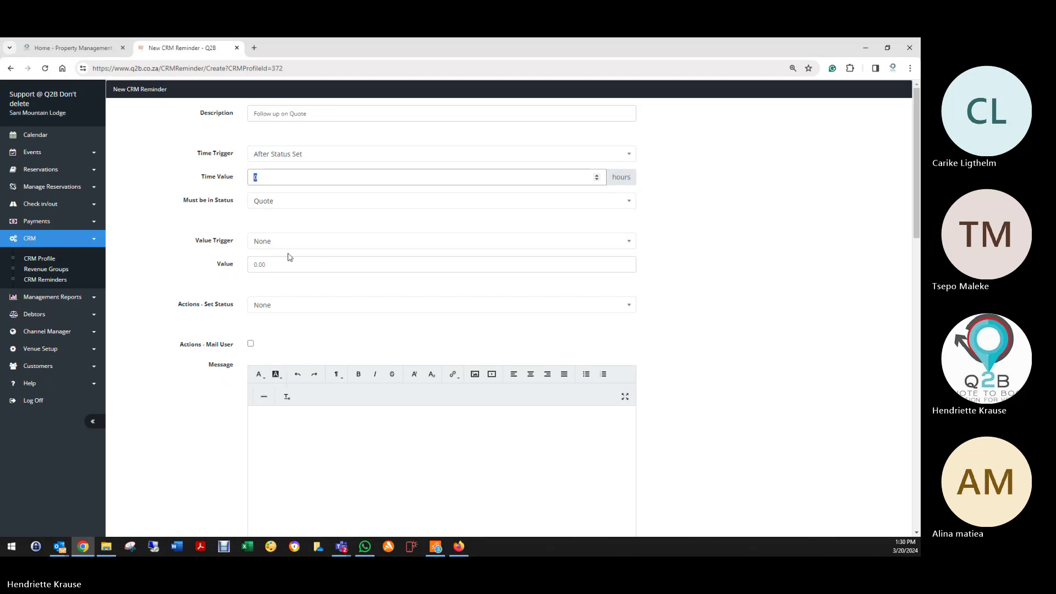
Step: Set the value trigger to Paid less than fixed value, replacing 0.00 with 200
{"action": "left_click", "coordinate": [275, 242]}
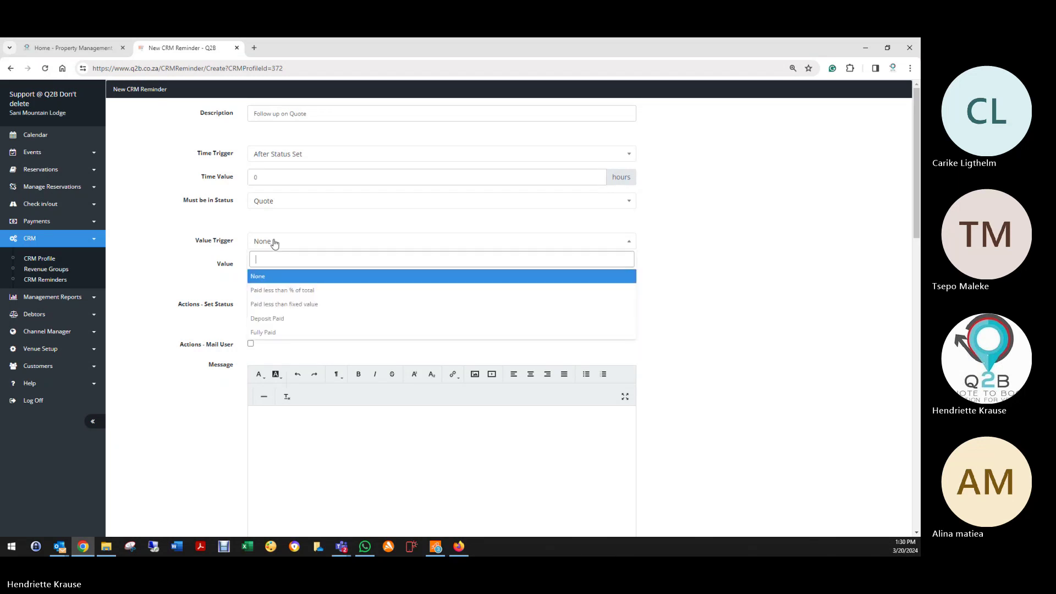
{"action": "left_click", "coordinate": [300, 306]}
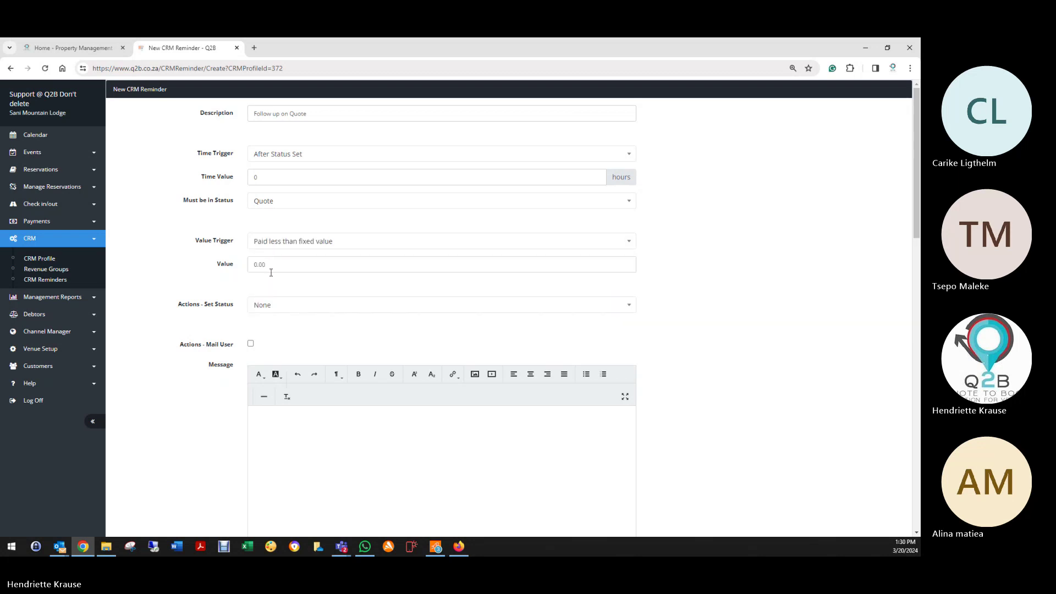
{"action": "left_click", "coordinate": [278, 241]}
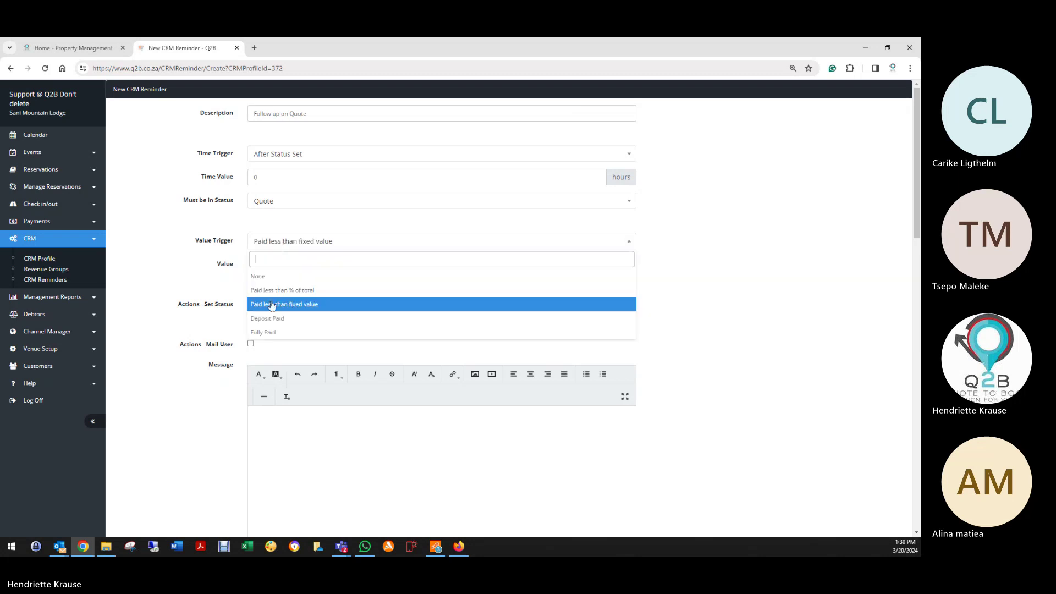
{"action": "left_click", "coordinate": [271, 304]}
{"action": "left_click", "coordinate": [273, 265]}
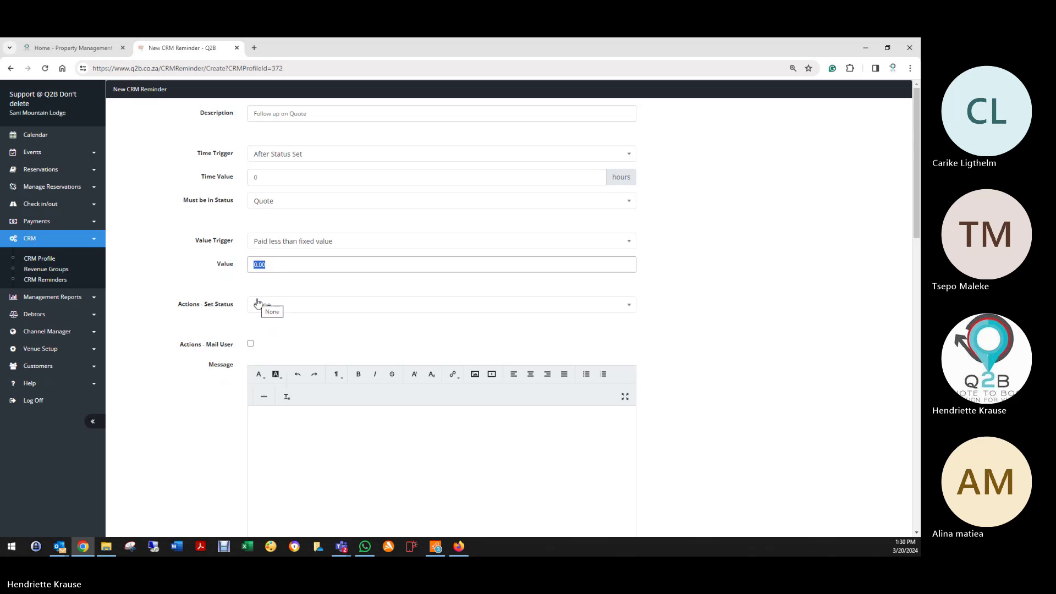
{"action": "key", "text": "BackSpace"}
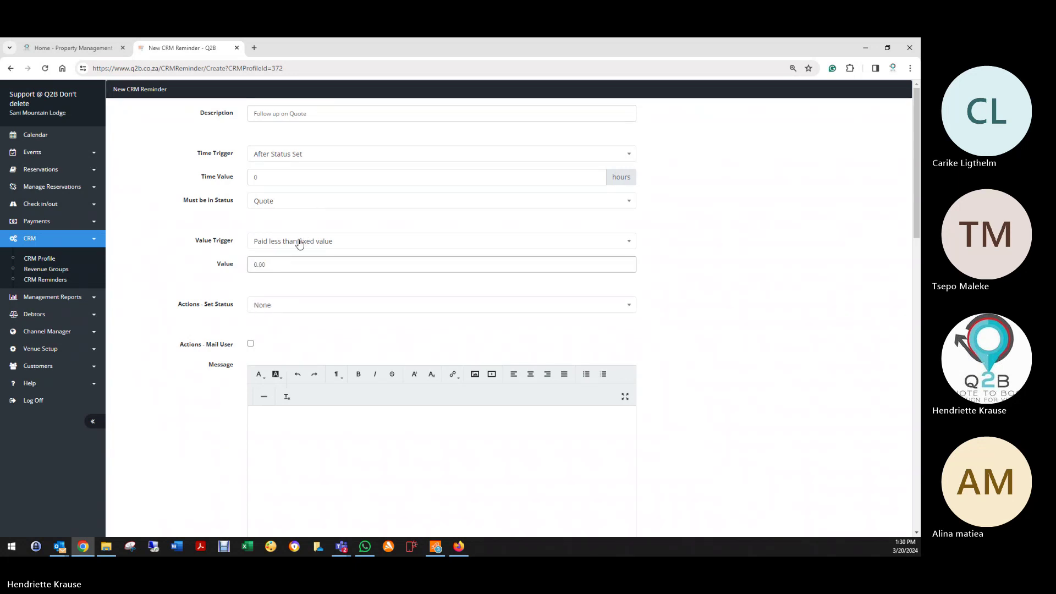
{"action": "left_click", "coordinate": [300, 241]}
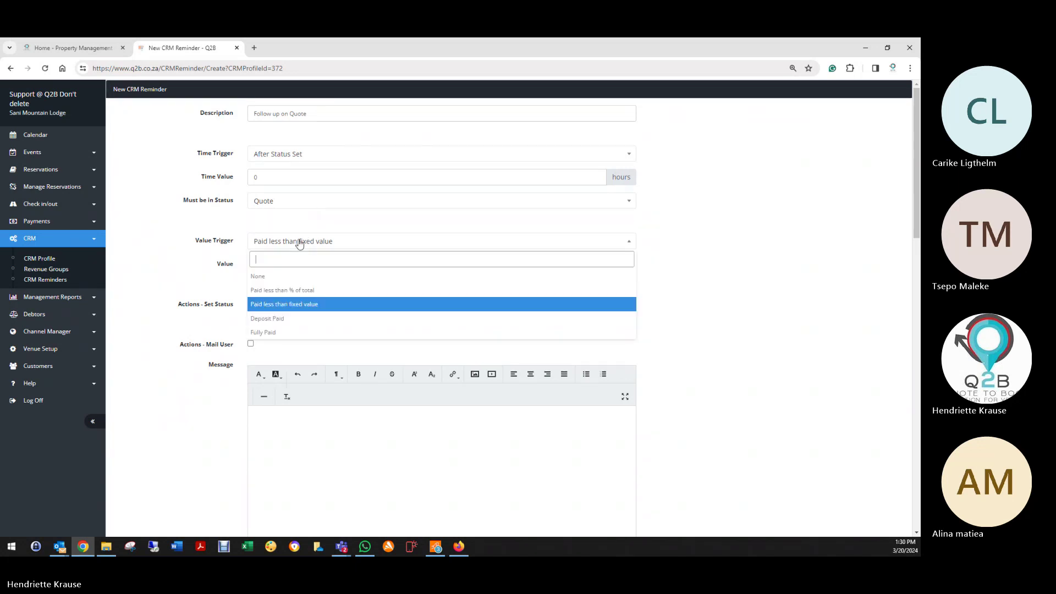
{"action": "left_click", "coordinate": [299, 306]}
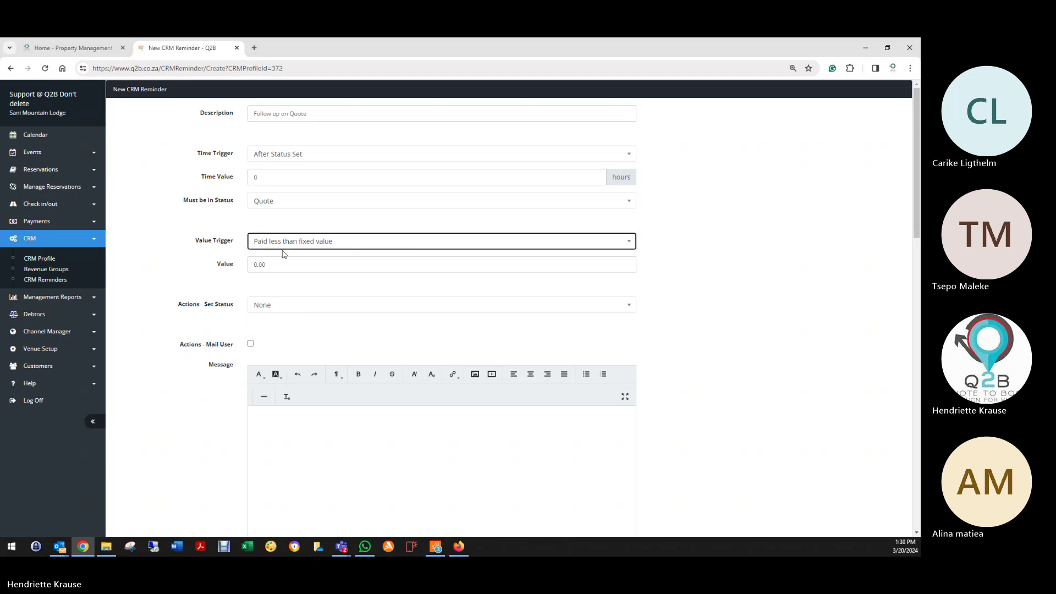
{"action": "left_click_drag", "start_coordinate": [290, 269], "coordinate": [231, 273]}
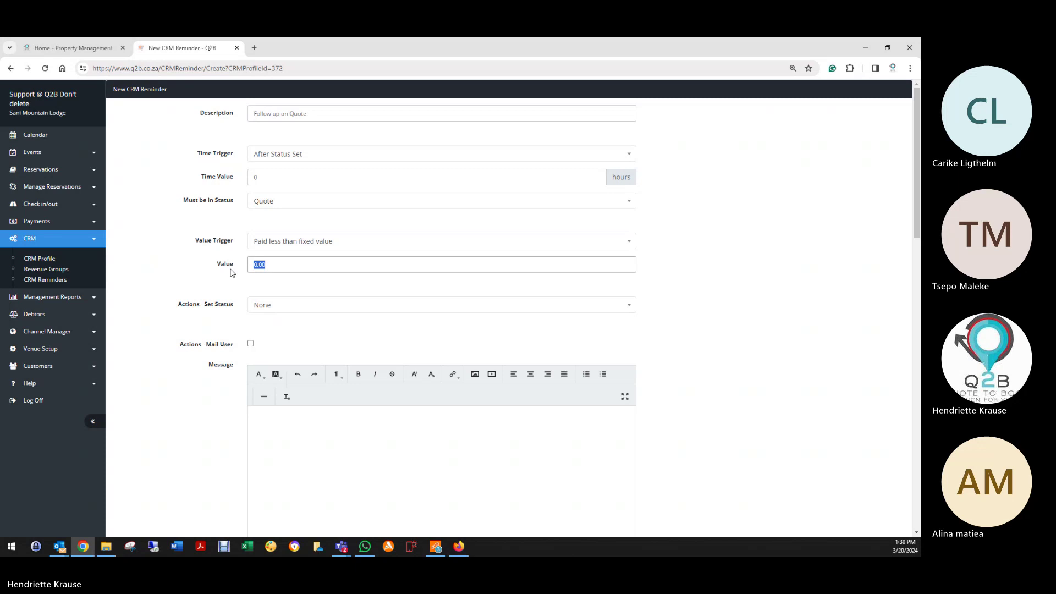
{"action": "type", "text": "200"}
{"action": "left_click", "coordinate": [286, 289]}
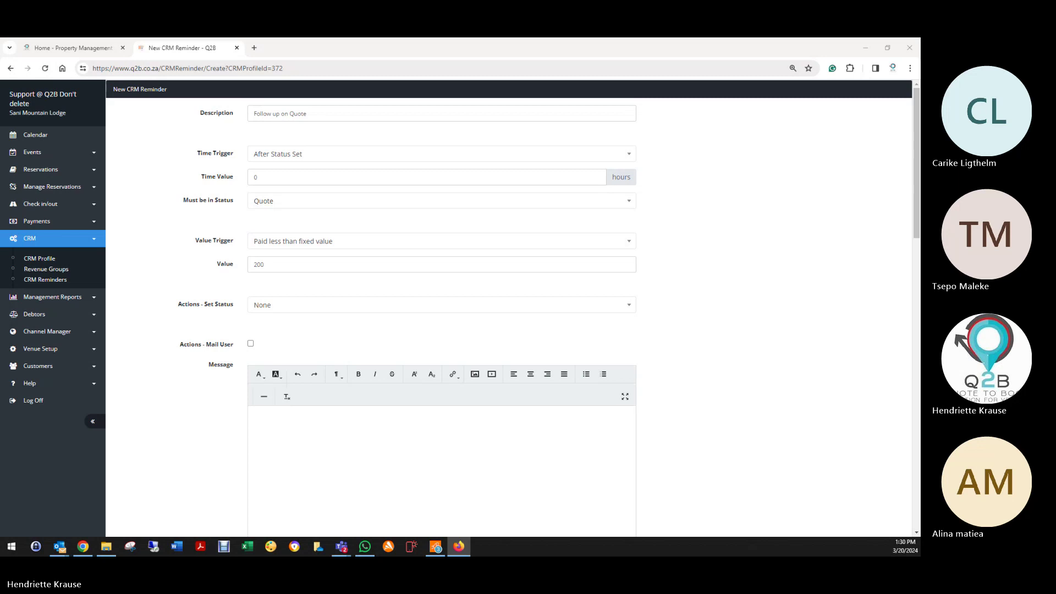
Step: Paste the quote follow-up email template into the Mail Customer Message editor
{"action": "scroll", "coordinate": [185, 302], "scroll_direction": "down", "scroll_amount": 8}
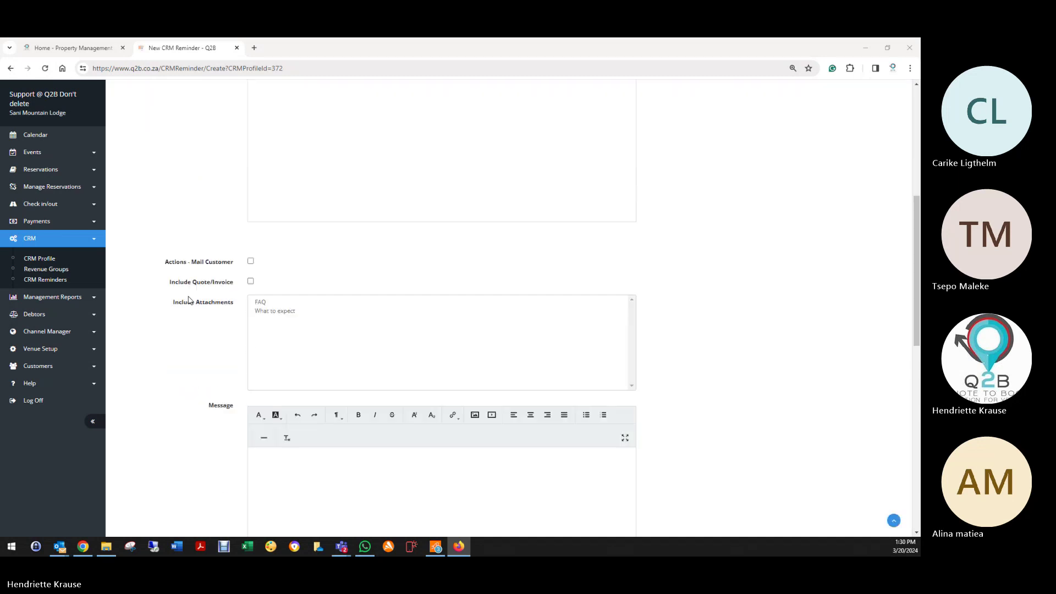
{"action": "scroll", "coordinate": [190, 299], "scroll_direction": "down", "scroll_amount": 3}
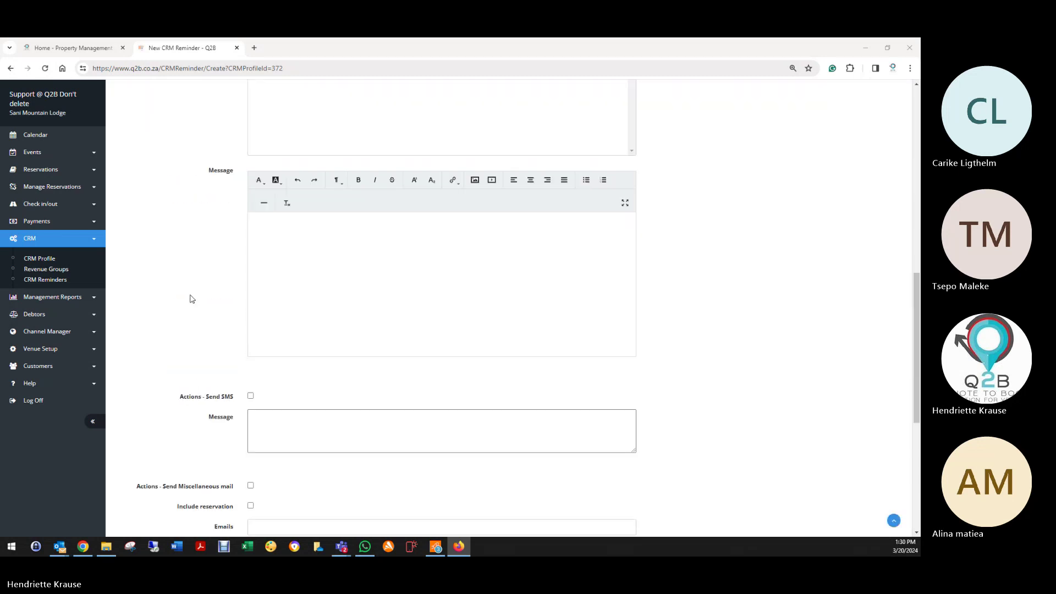
{"action": "right_click", "coordinate": [292, 221]}
{"action": "left_click", "coordinate": [312, 314]}
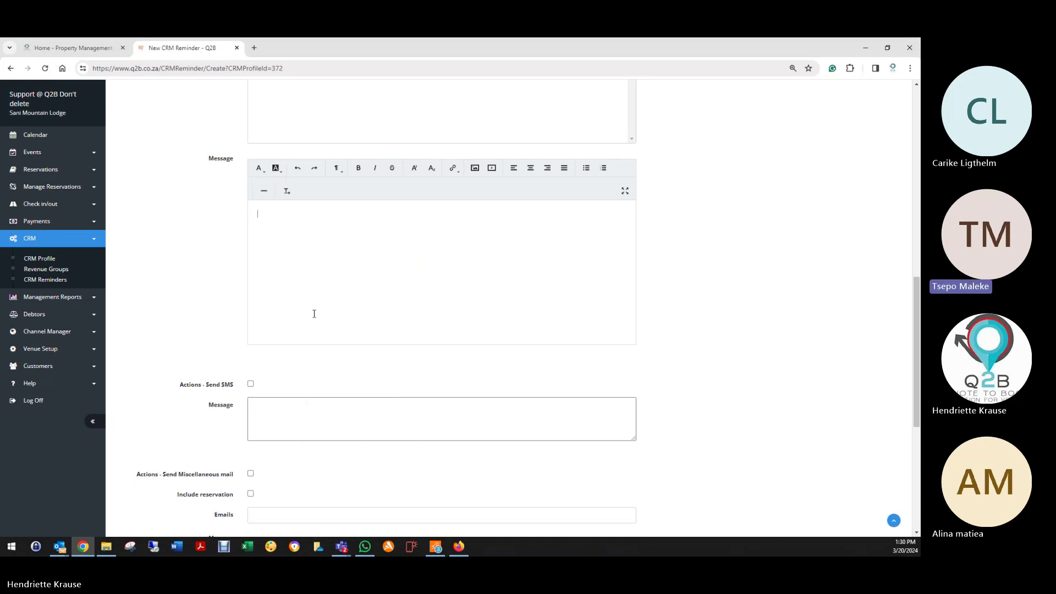
{"action": "scroll", "coordinate": [380, 308], "scroll_direction": "up", "scroll_amount": 4}
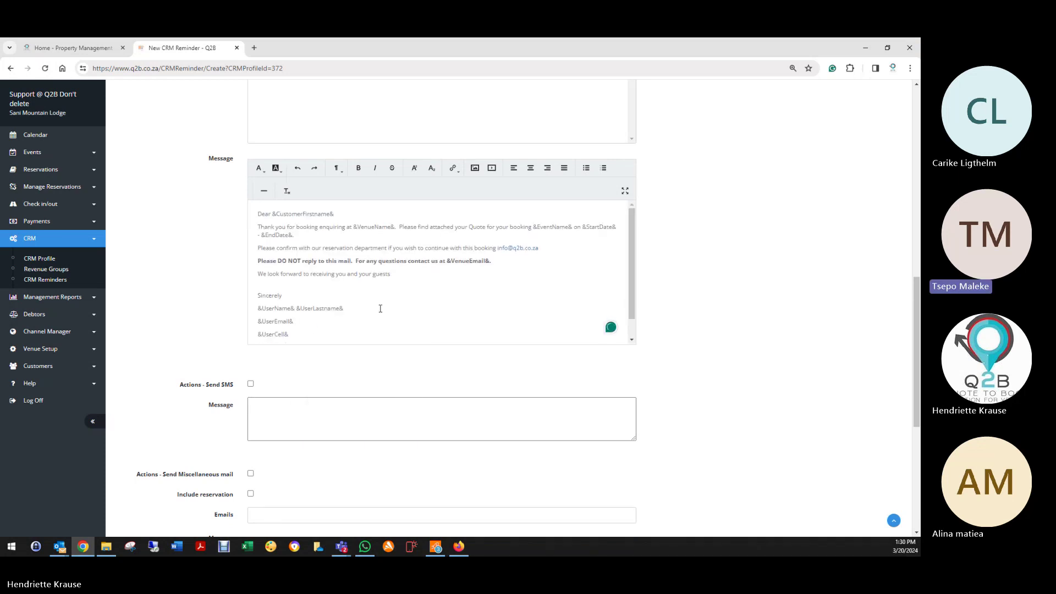
{"action": "scroll", "coordinate": [380, 305], "scroll_direction": "up", "scroll_amount": 10}
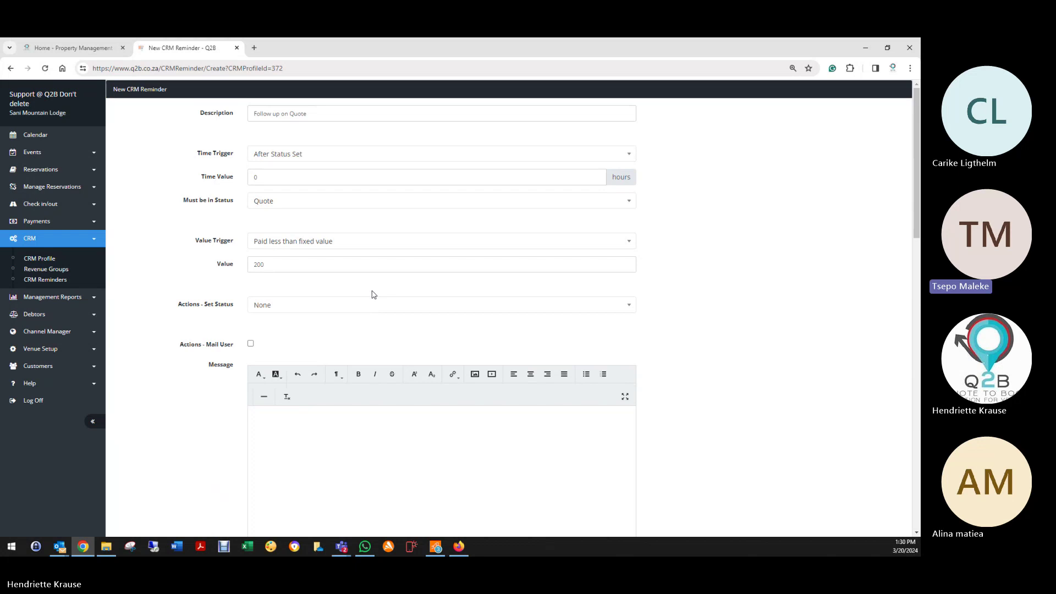
Step: Change the reminder's time value from 0 to 72 hours
{"action": "double_click", "coordinate": [255, 177]}
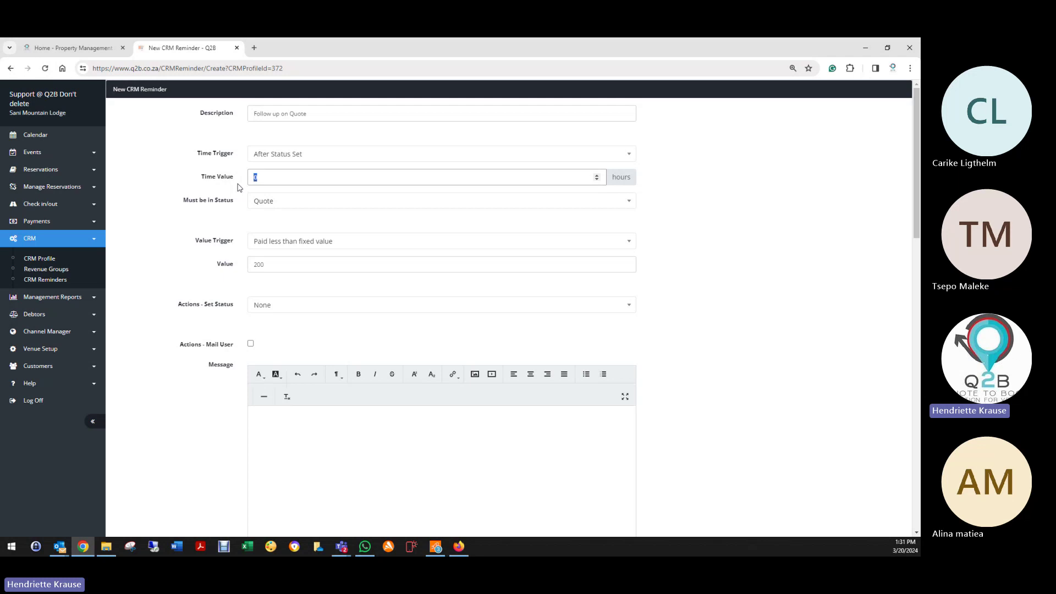
{"action": "type", "text": "72"}
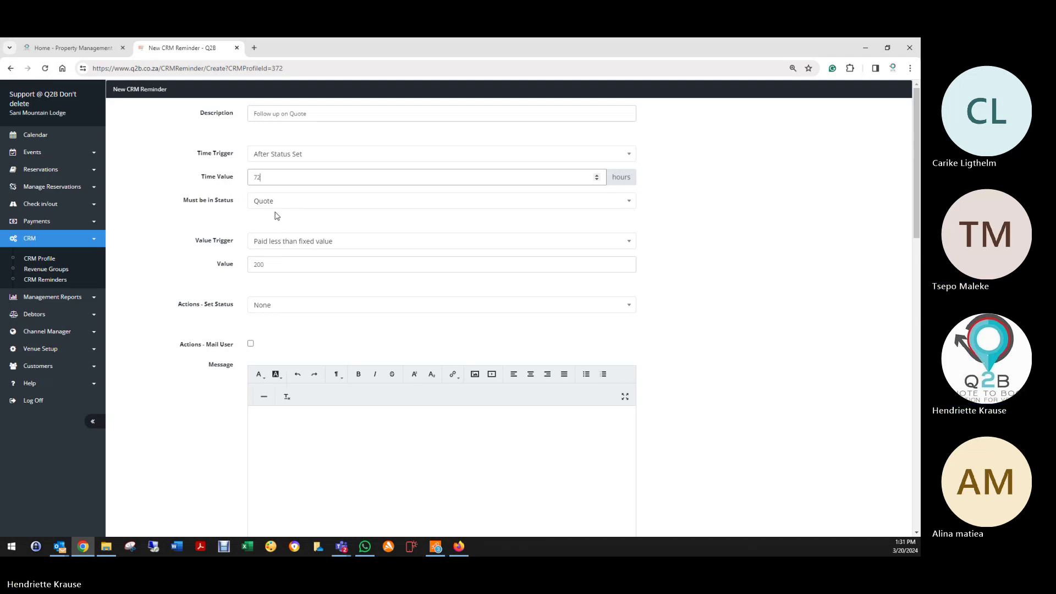
{"action": "left_click", "coordinate": [266, 181]}
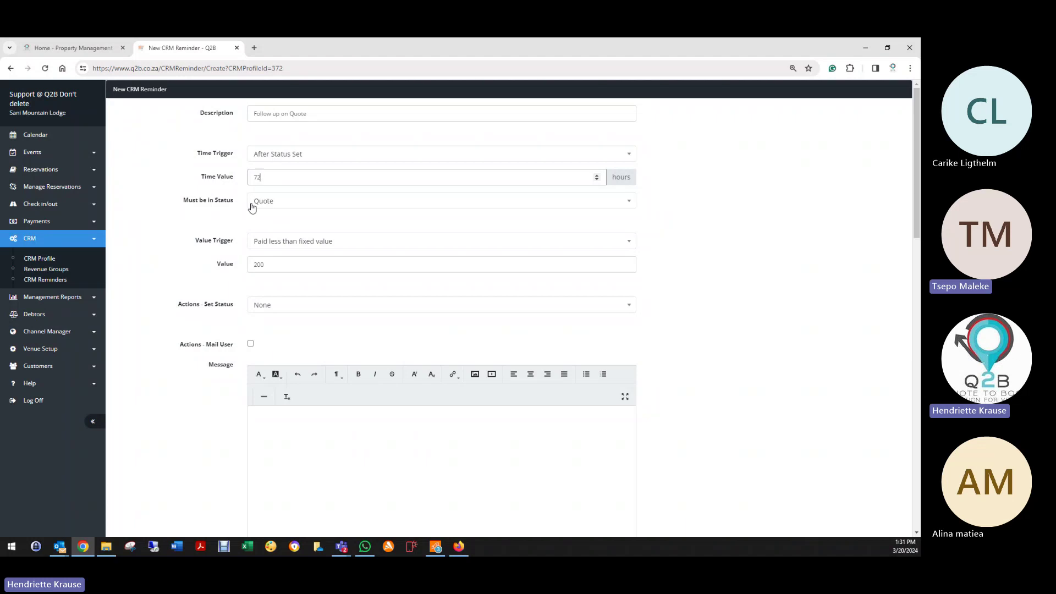
Step: Tick Actions - Mail User and select the &CustomerFirstname& merge field in the customer template
{"action": "scroll", "coordinate": [251, 226], "scroll_direction": "down", "scroll_amount": 1}
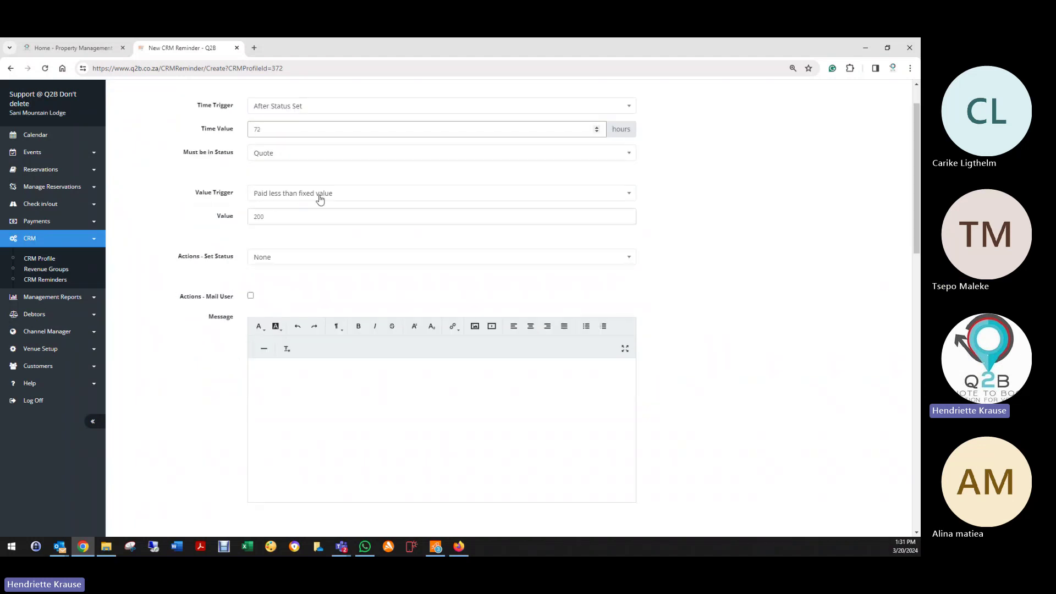
{"action": "double_click", "coordinate": [258, 217]}
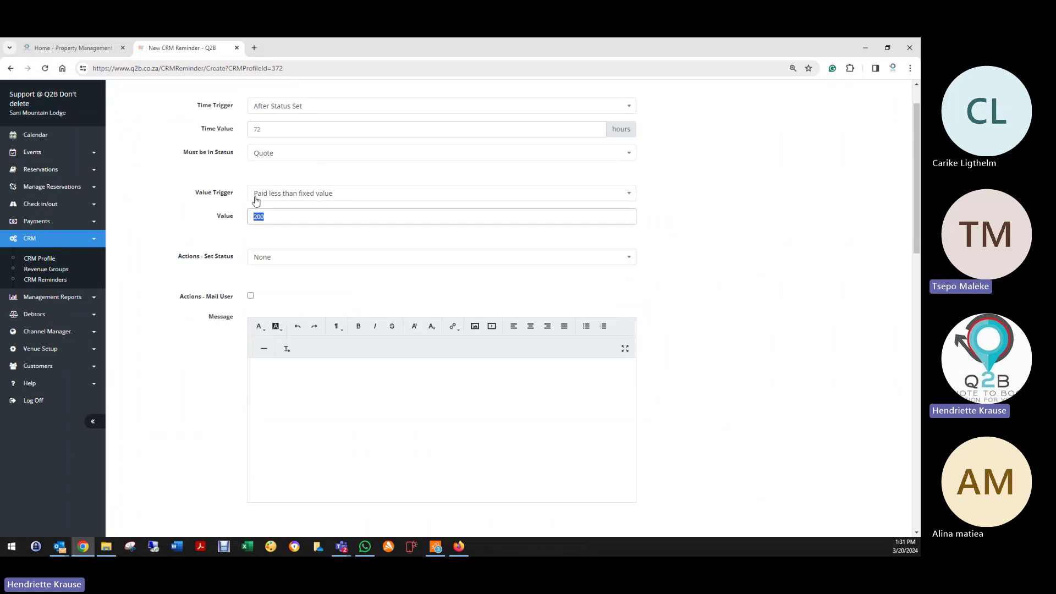
{"action": "left_click", "coordinate": [263, 232]}
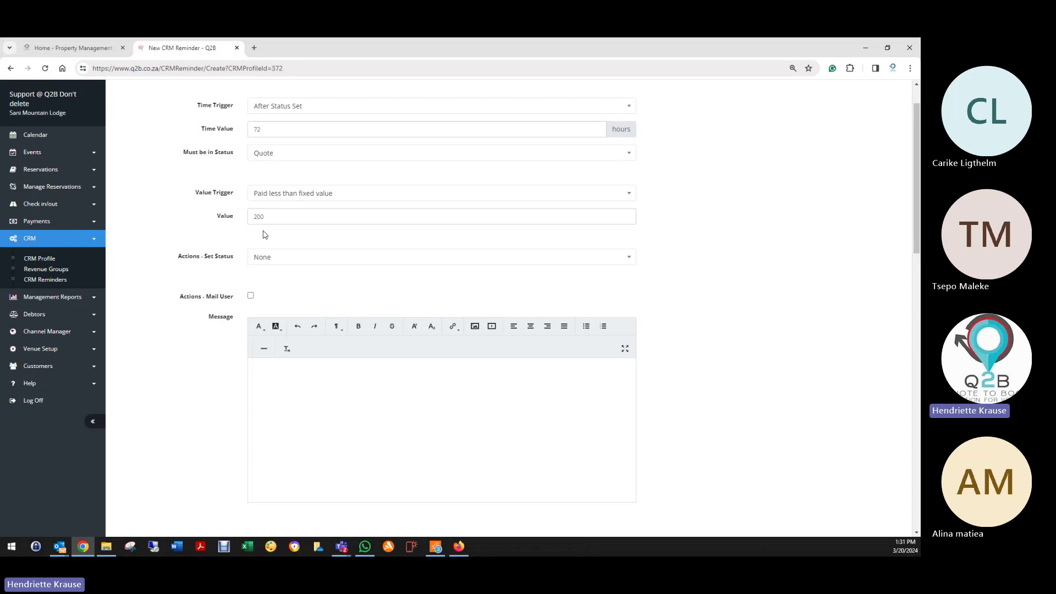
{"action": "scroll", "coordinate": [265, 235], "scroll_direction": "down", "scroll_amount": 4}
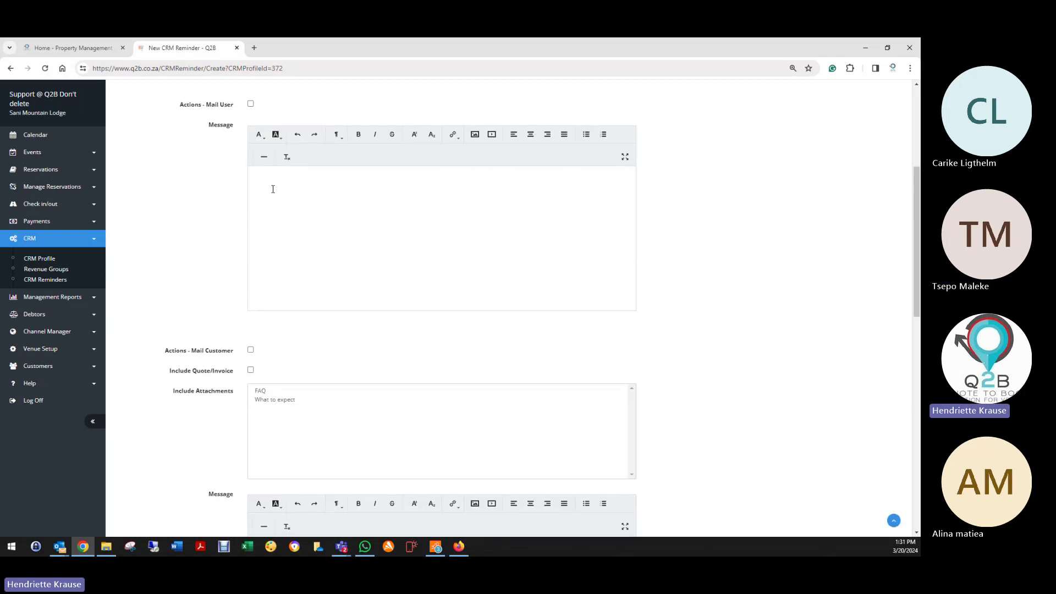
{"action": "left_click", "coordinate": [251, 104]}
{"action": "scroll", "coordinate": [223, 260], "scroll_direction": "down", "scroll_amount": 8}
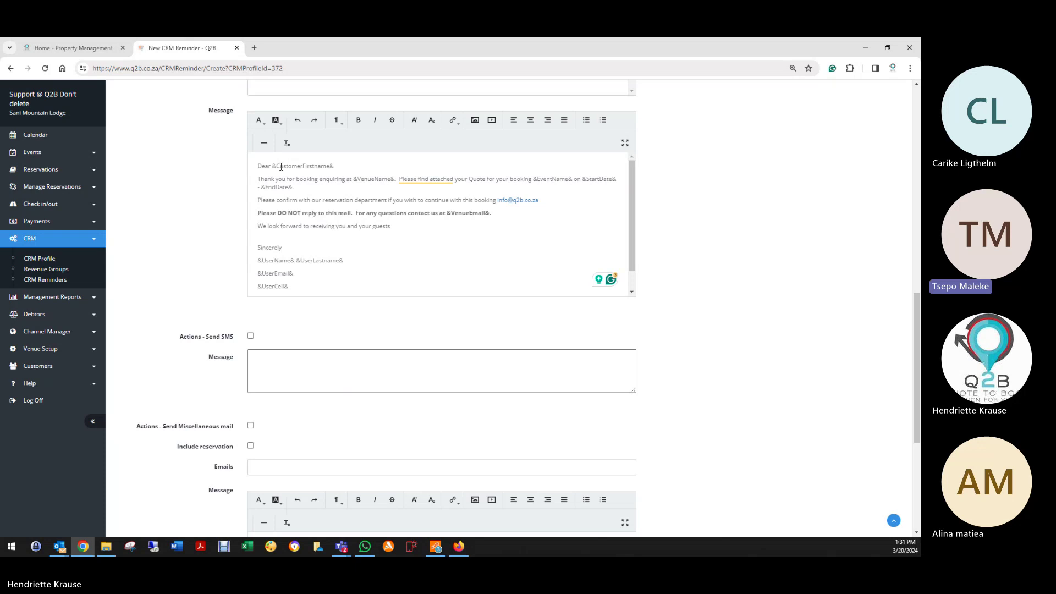
{"action": "left_click_drag", "start_coordinate": [272, 166], "coordinate": [335, 166]}
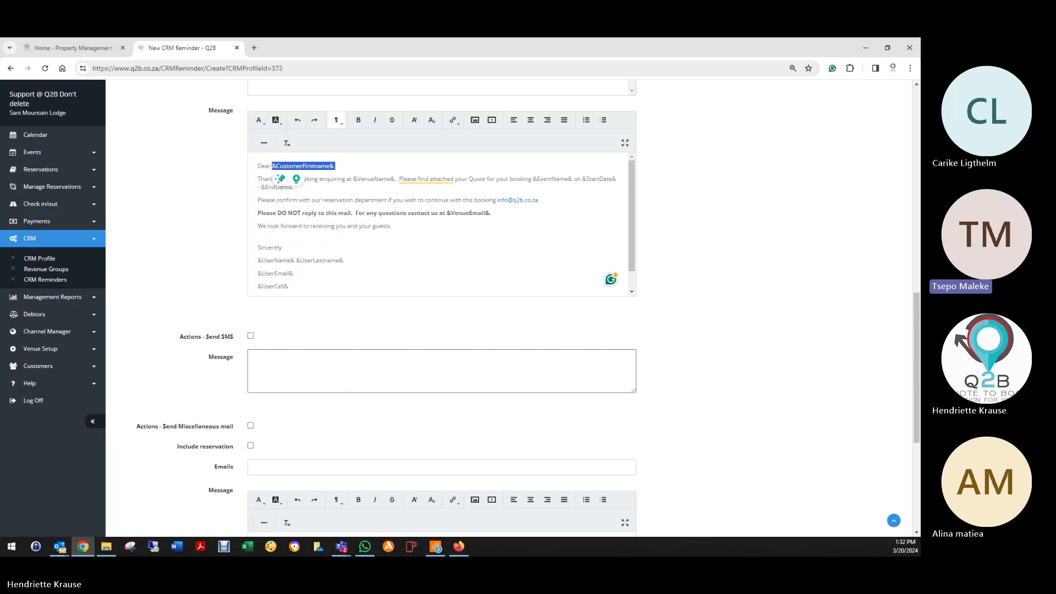
{"action": "key", "text": "alt+Tab"}
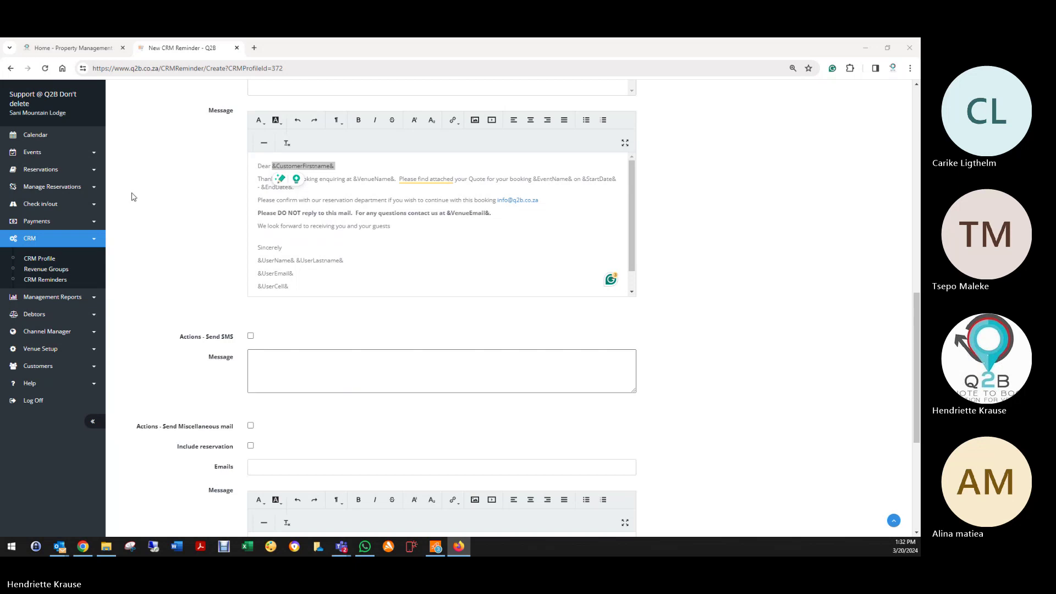
Step: Paste the user reminder text and make its first line a bold 'Reminder to follow up on Quote'
{"action": "scroll", "coordinate": [377, 220], "scroll_direction": "up", "scroll_amount": 8}
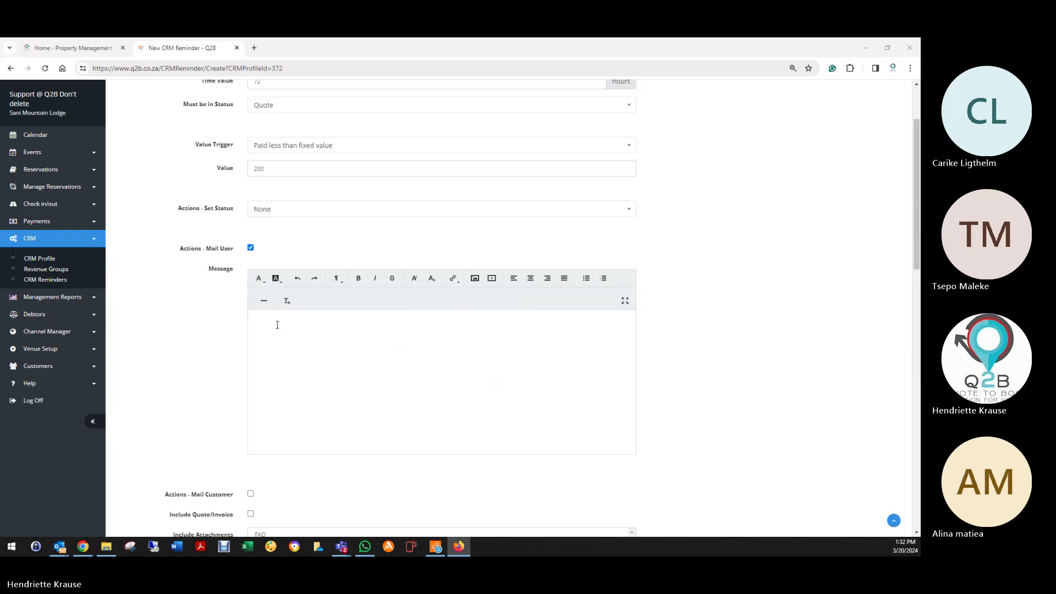
{"action": "right_click", "coordinate": [276, 324]}
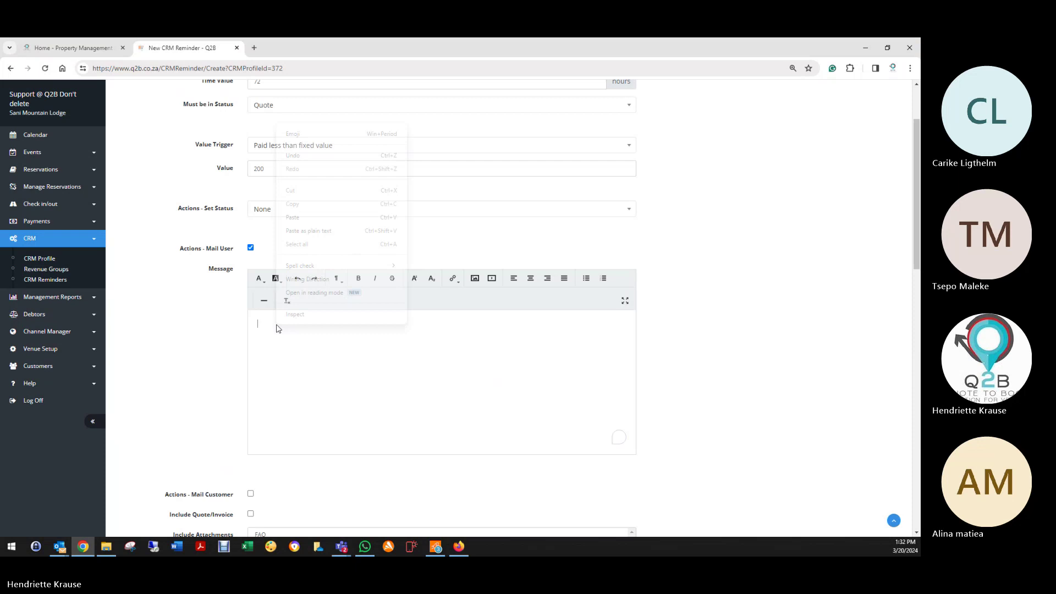
{"action": "left_click", "coordinate": [303, 218]}
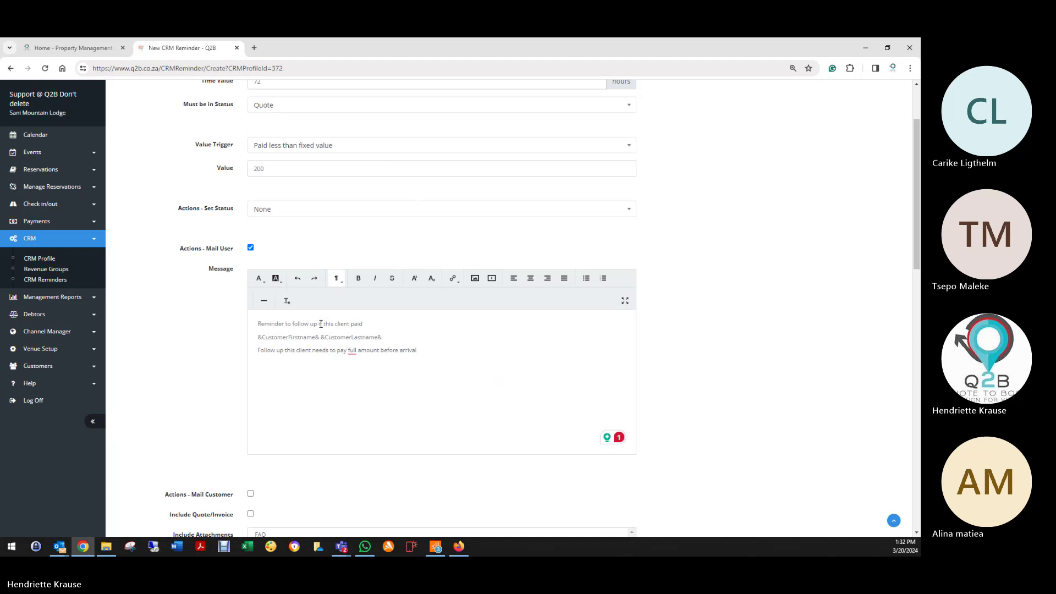
{"action": "left_click_drag", "start_coordinate": [318, 323], "coordinate": [363, 323]}
{"action": "type", "text": "on"}
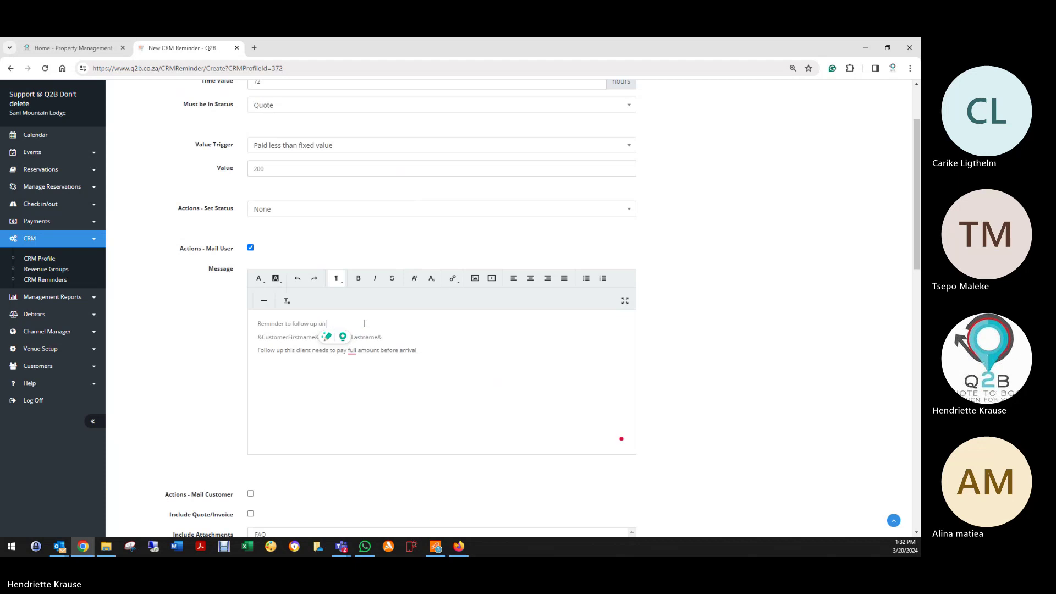
{"action": "type", "text": " Quote"}
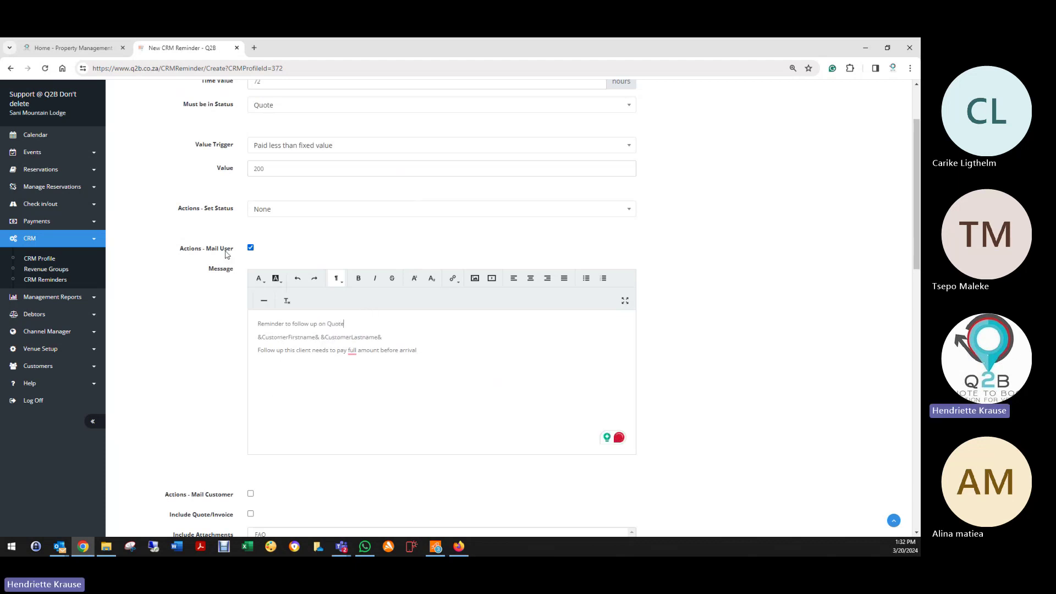
{"action": "left_click_drag", "start_coordinate": [258, 323], "coordinate": [345, 325]}
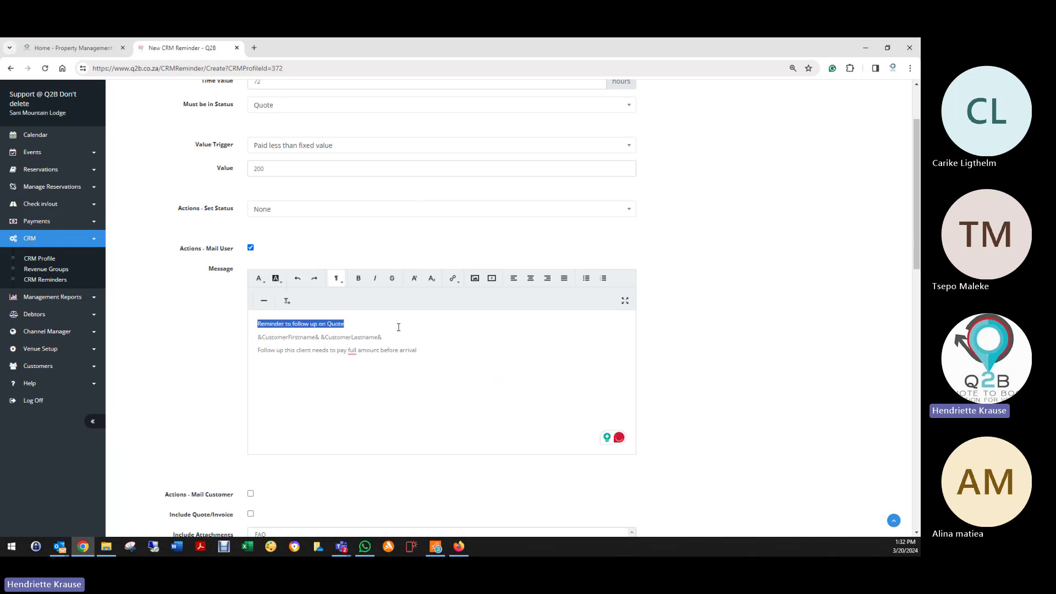
{"action": "left_click", "coordinate": [358, 278]}
{"action": "left_click", "coordinate": [380, 351]}
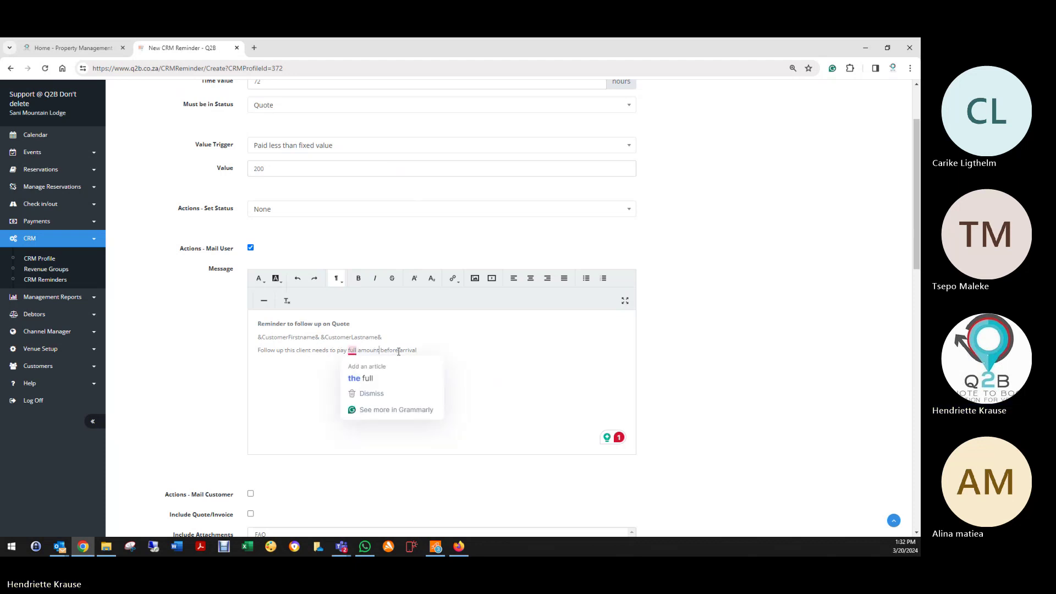
Step: Replace 'full amount before arrival' with 'deposit' in the third message line
{"action": "left_click", "coordinate": [264, 352]}
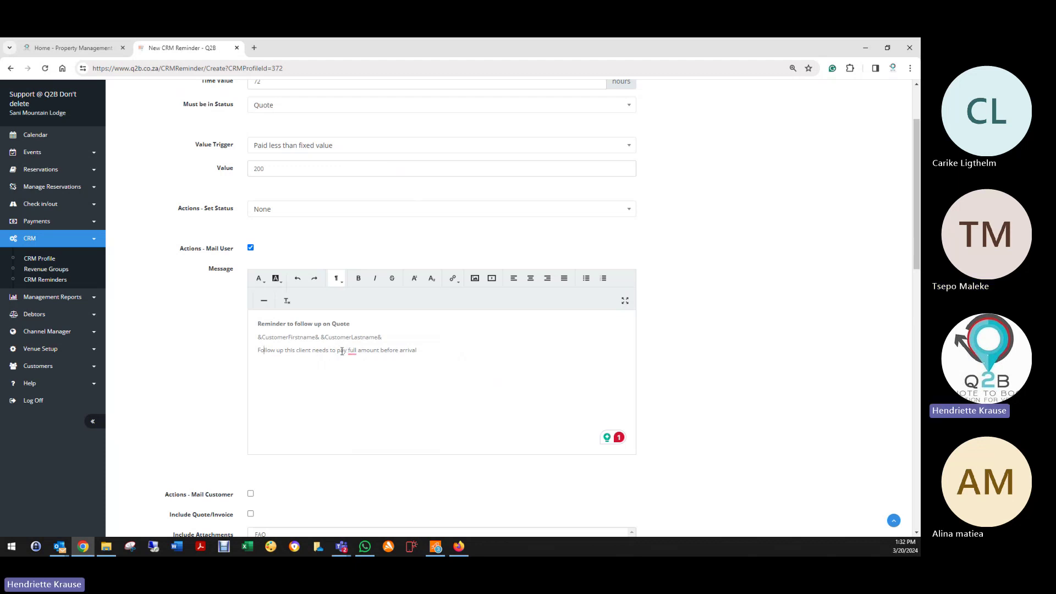
{"action": "left_click_drag", "start_coordinate": [349, 351], "coordinate": [418, 350]}
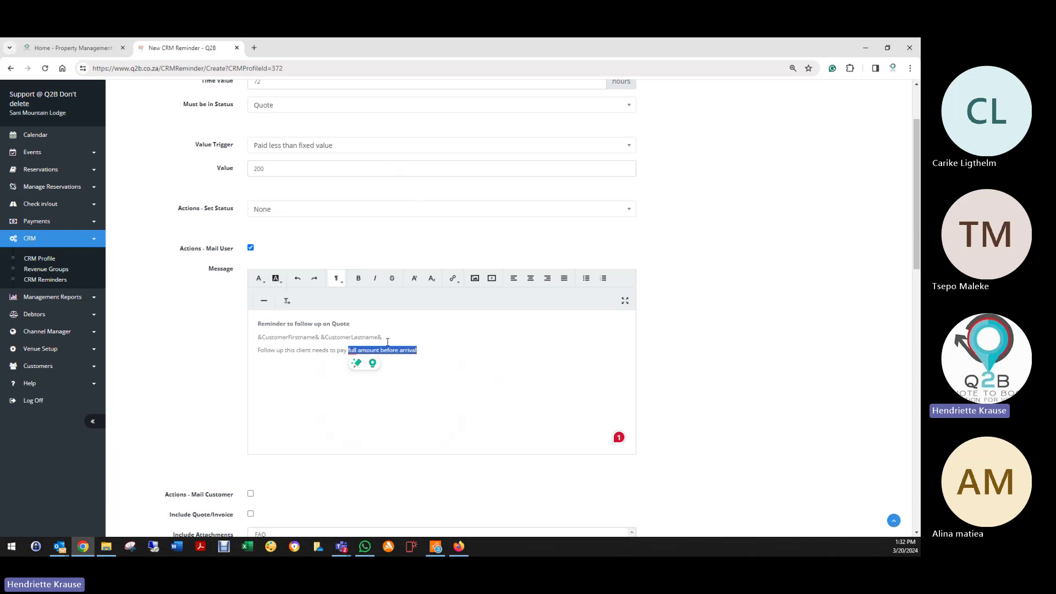
{"action": "type", "text": "R20"}
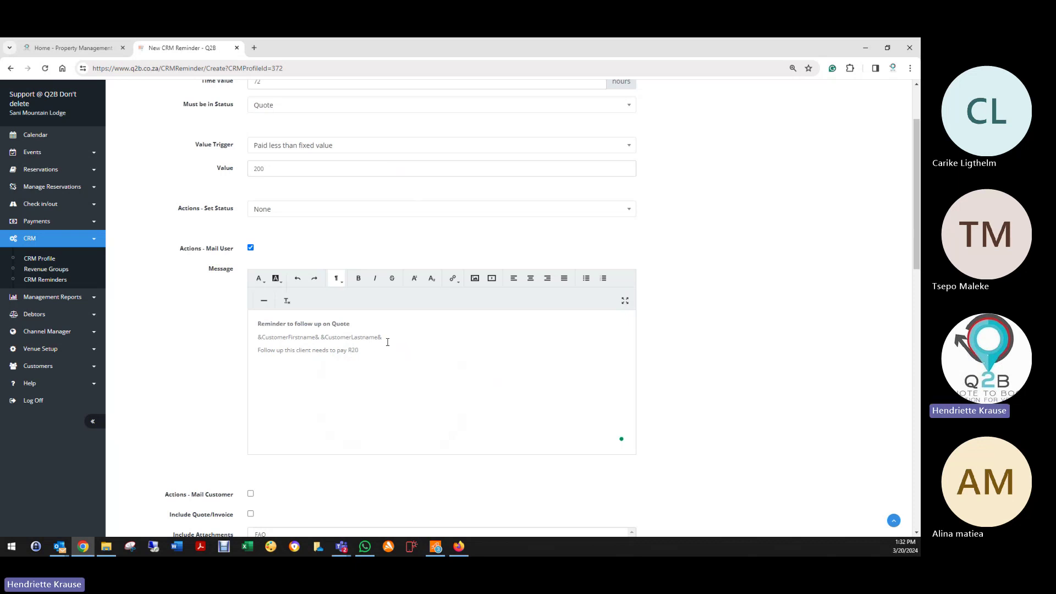
{"action": "key", "text": "BackSpace"}
{"action": "key", "text": "BackSpace"}
{"action": "key", "text": "BackSpace"}
{"action": "type", "text": "depo"}
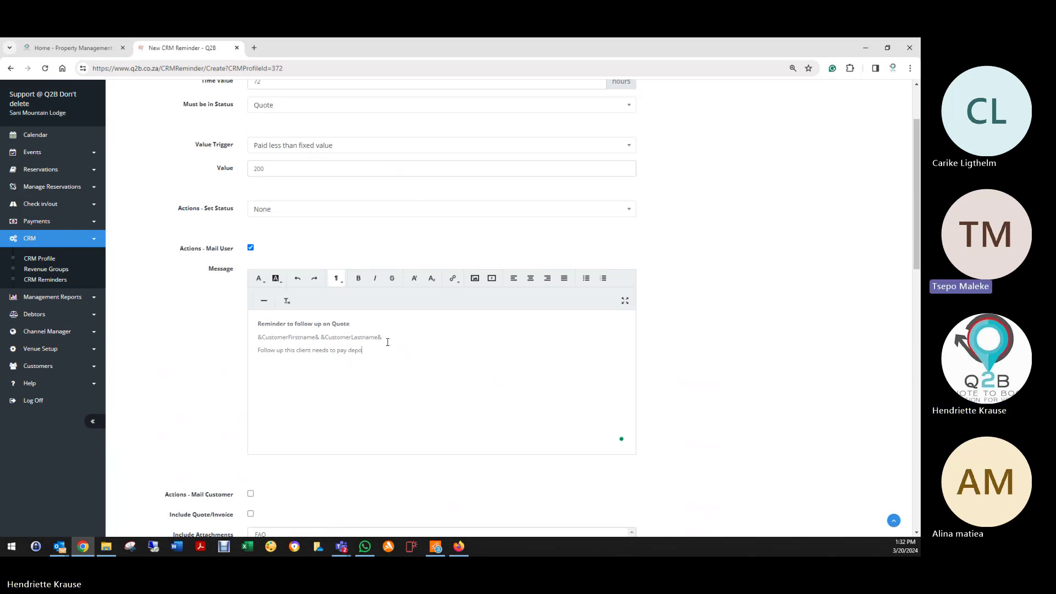
{"action": "type", "text": "sit"}
{"action": "scroll", "coordinate": [207, 372], "scroll_direction": "down", "scroll_amount": 3}
{"action": "scroll", "coordinate": [208, 372], "scroll_direction": "down", "scroll_amount": 2}
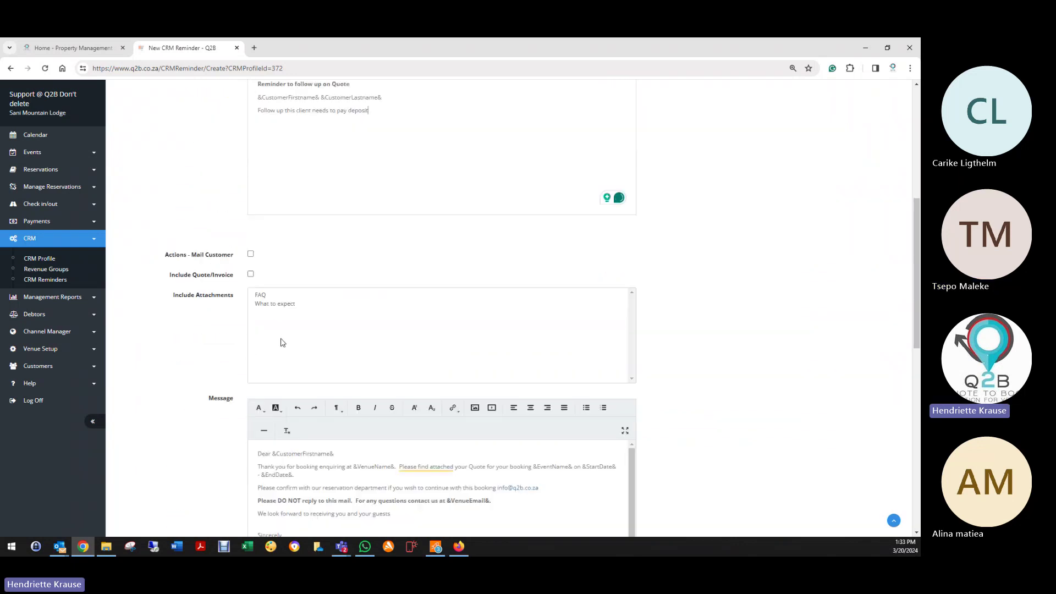
{"action": "scroll", "coordinate": [281, 342], "scroll_direction": "down", "scroll_amount": 2}
Step: Tick Mail Customer and Include Quote/Invoice, then review the customer message placeholders and signature
{"action": "left_click", "coordinate": [250, 158]}
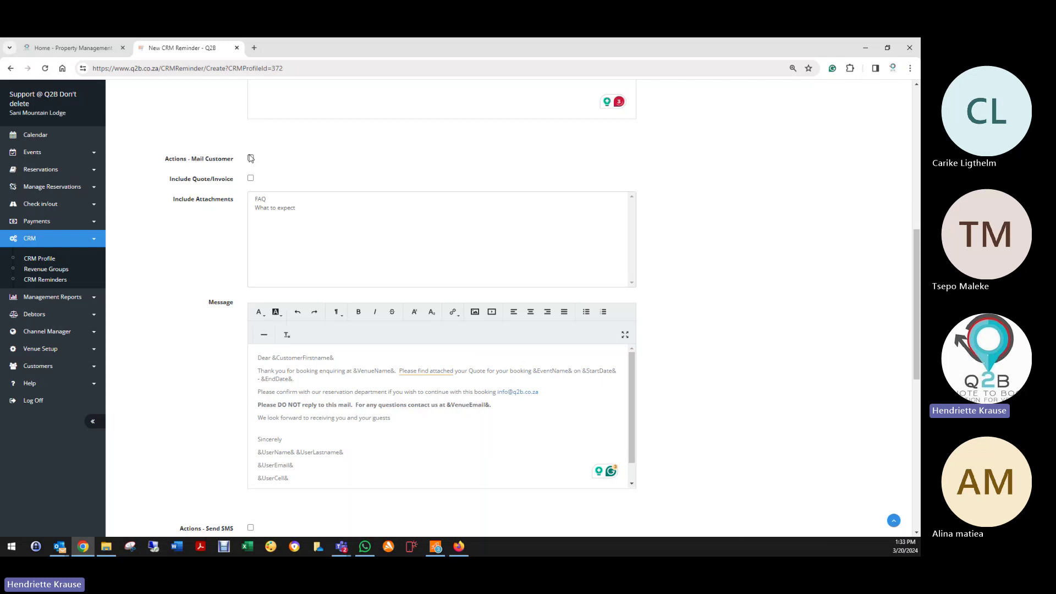
{"action": "left_click", "coordinate": [251, 178]}
{"action": "scroll", "coordinate": [196, 238], "scroll_direction": "down", "scroll_amount": 3}
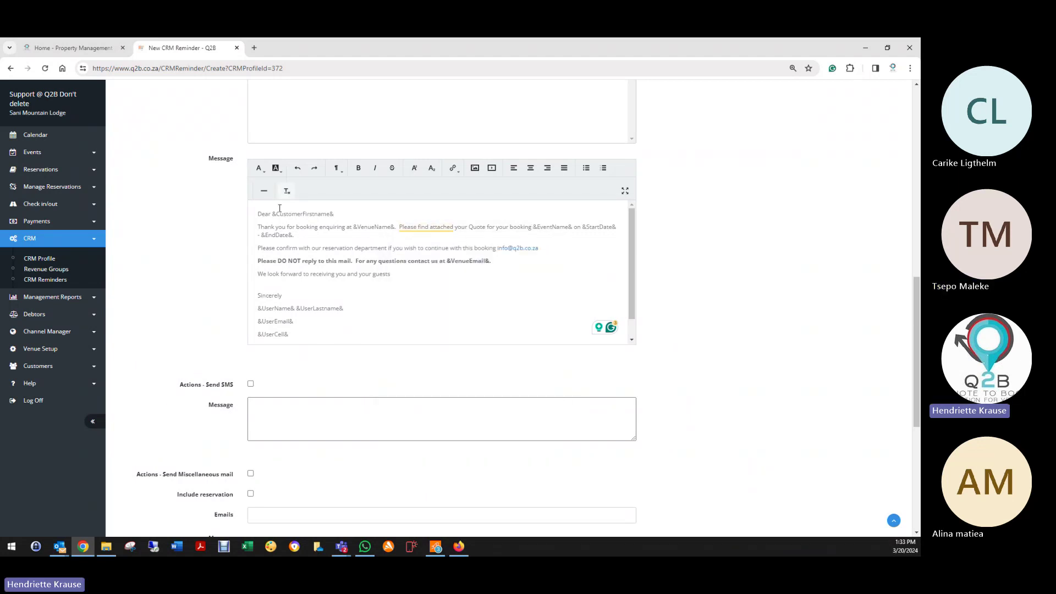
{"action": "left_click_drag", "start_coordinate": [274, 215], "coordinate": [335, 214]}
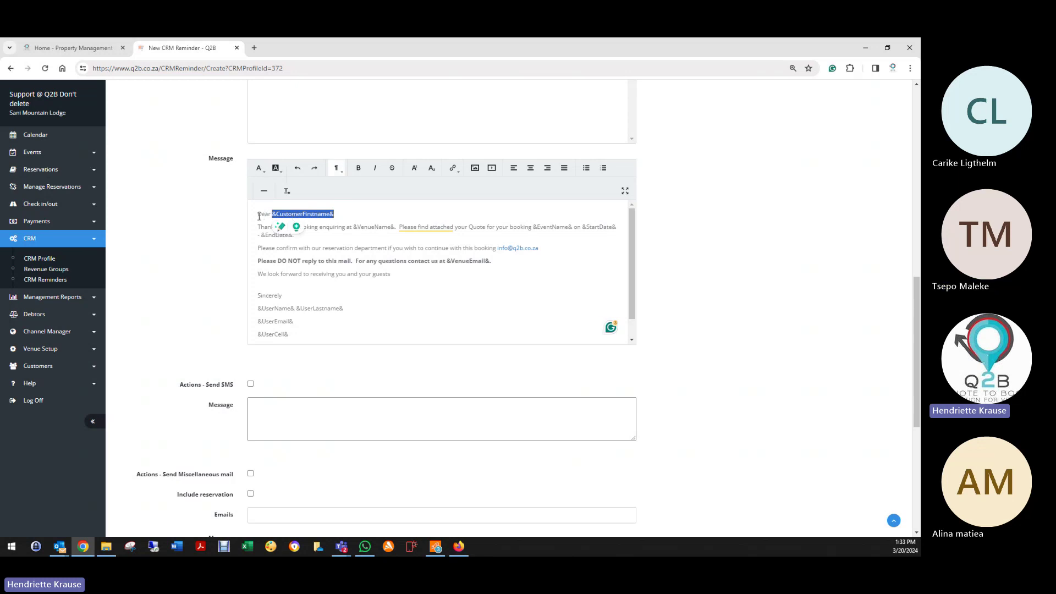
{"action": "left_click", "coordinate": [272, 232]}
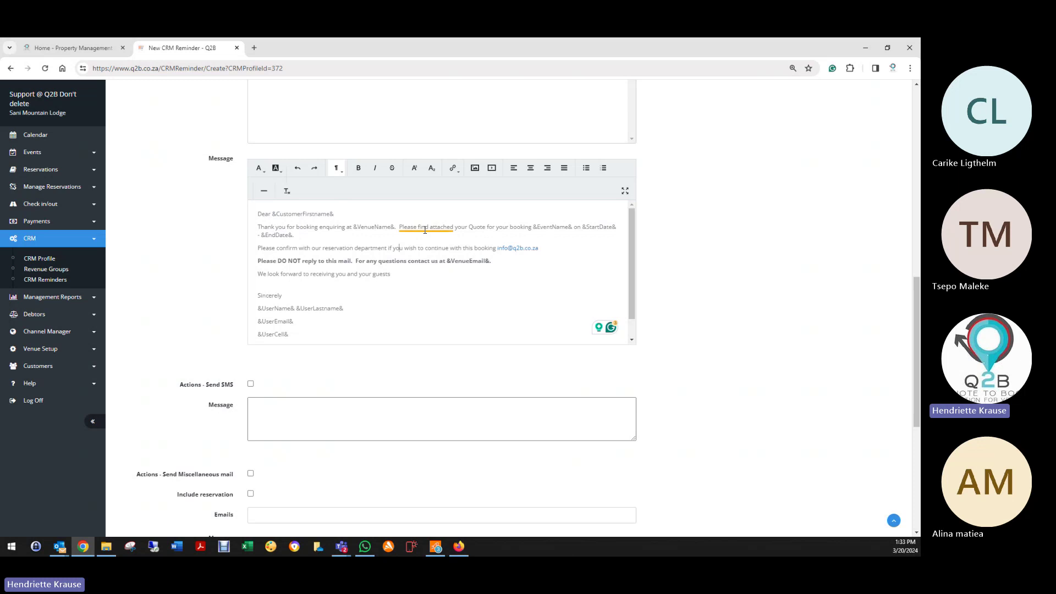
{"action": "mouse_move", "coordinate": [455, 227]}
{"action": "left_click_drag", "start_coordinate": [498, 246], "coordinate": [539, 249]}
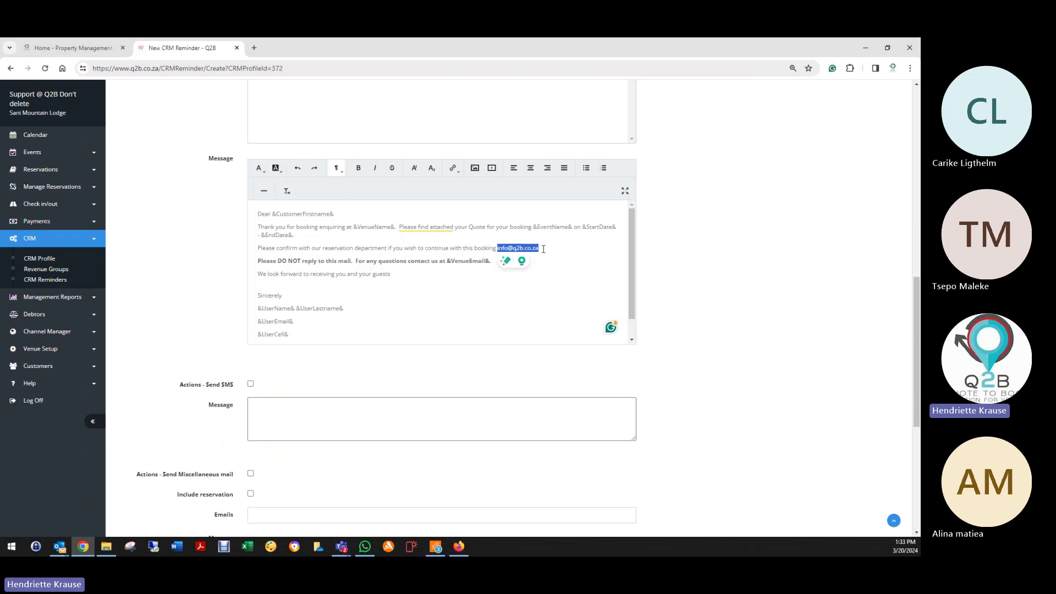
{"action": "left_click", "coordinate": [548, 271]}
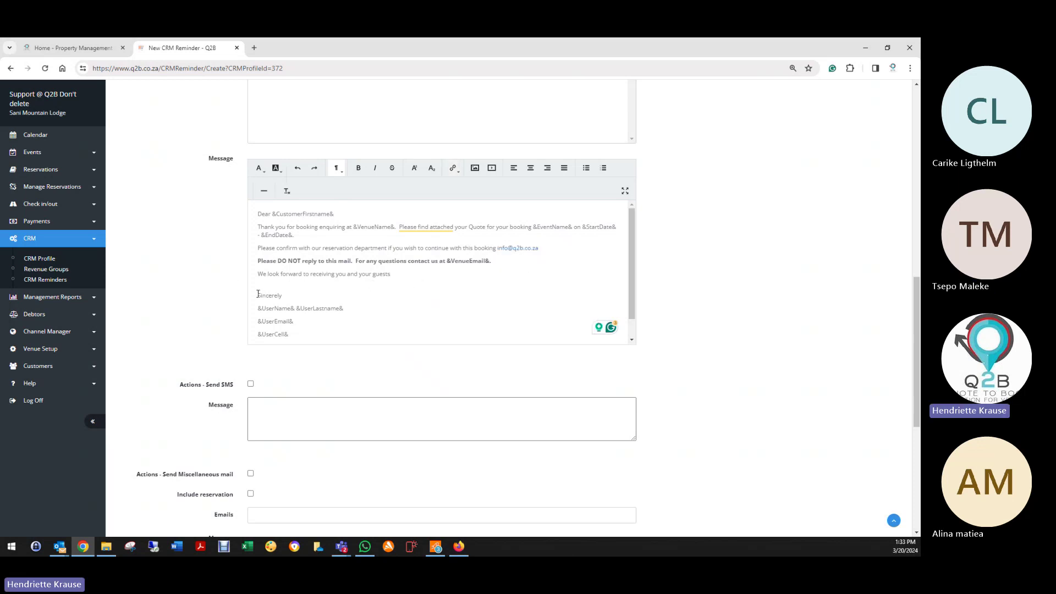
{"action": "mouse_move", "coordinate": [256, 310]}
{"action": "left_mouse_down"}
{"action": "mouse_move", "coordinate": [300, 340]}
{"action": "mouse_move", "coordinate": [305, 323]}
{"action": "left_mouse_up"}
{"action": "left_click", "coordinate": [295, 325]}
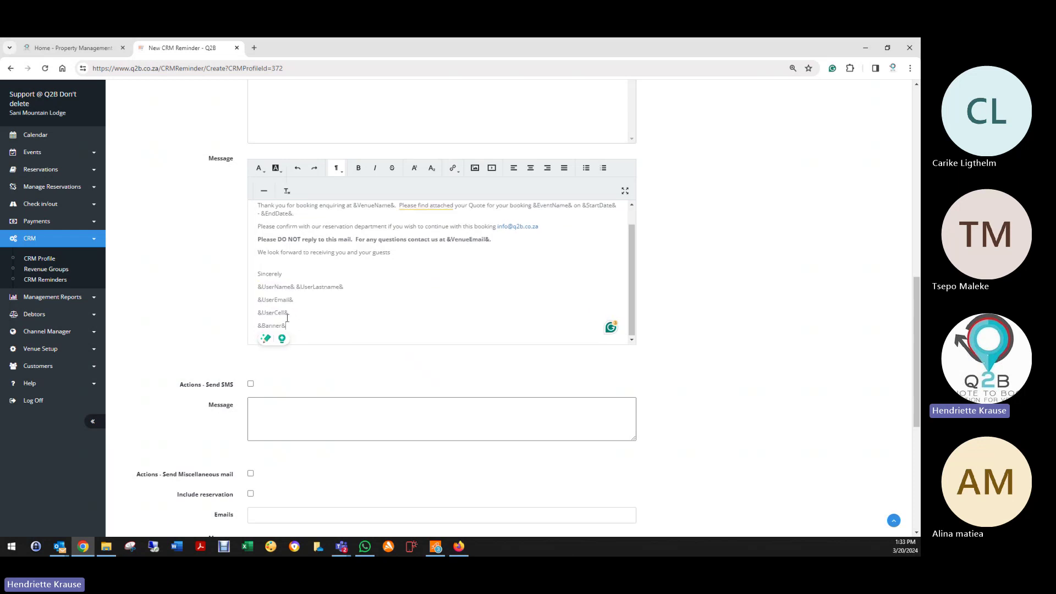
{"action": "left_click_drag", "start_coordinate": [257, 286], "coordinate": [298, 307]}
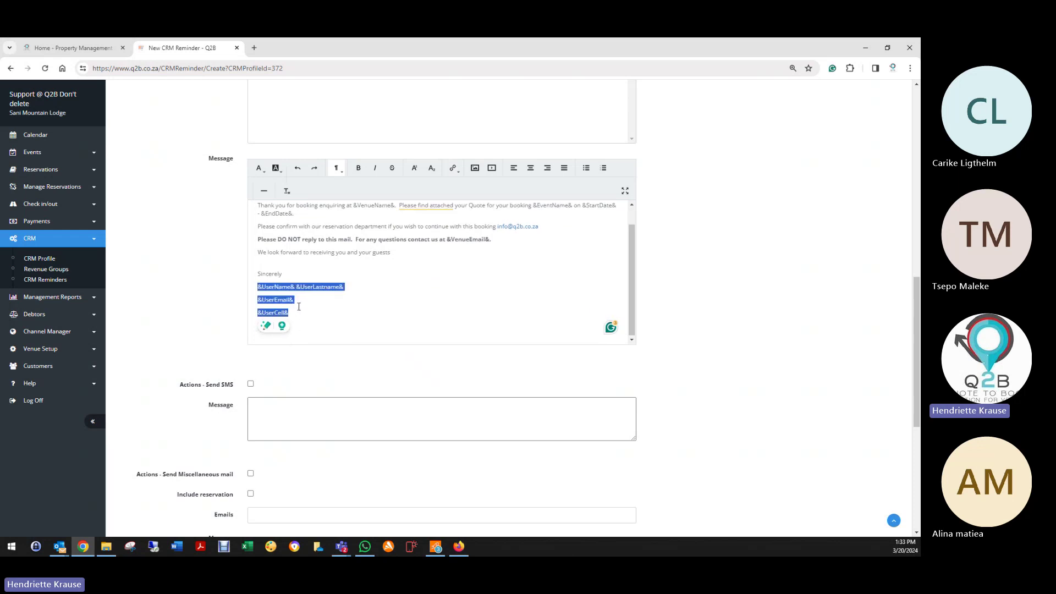
{"action": "left_click", "coordinate": [338, 308]}
Step: Mark the reminder as Inactive
{"action": "scroll", "coordinate": [352, 313], "scroll_direction": "up", "scroll_amount": 1}
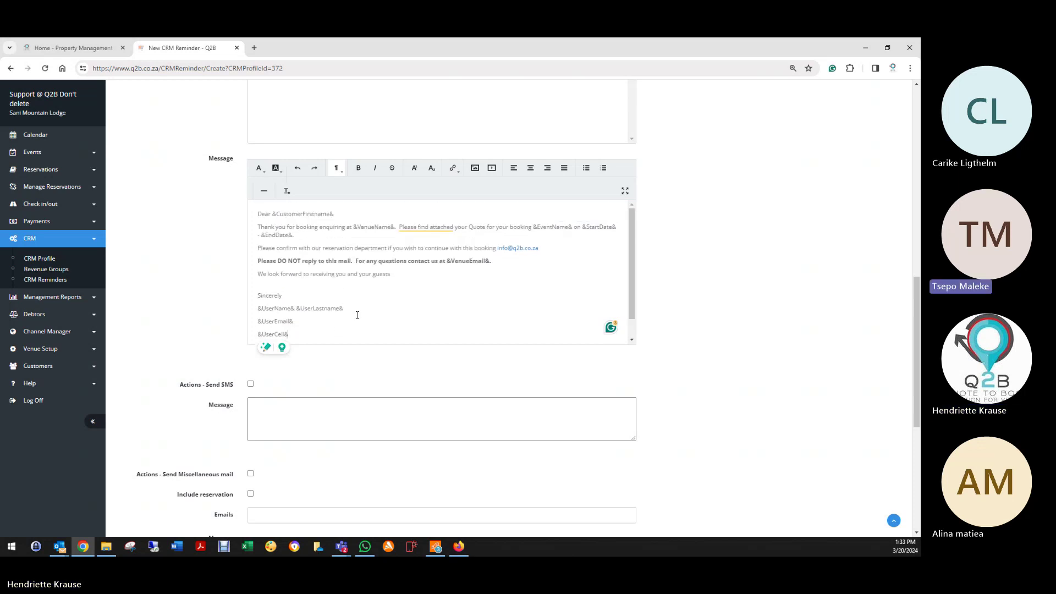
{"action": "scroll", "coordinate": [395, 322], "scroll_direction": "up", "scroll_amount": 2}
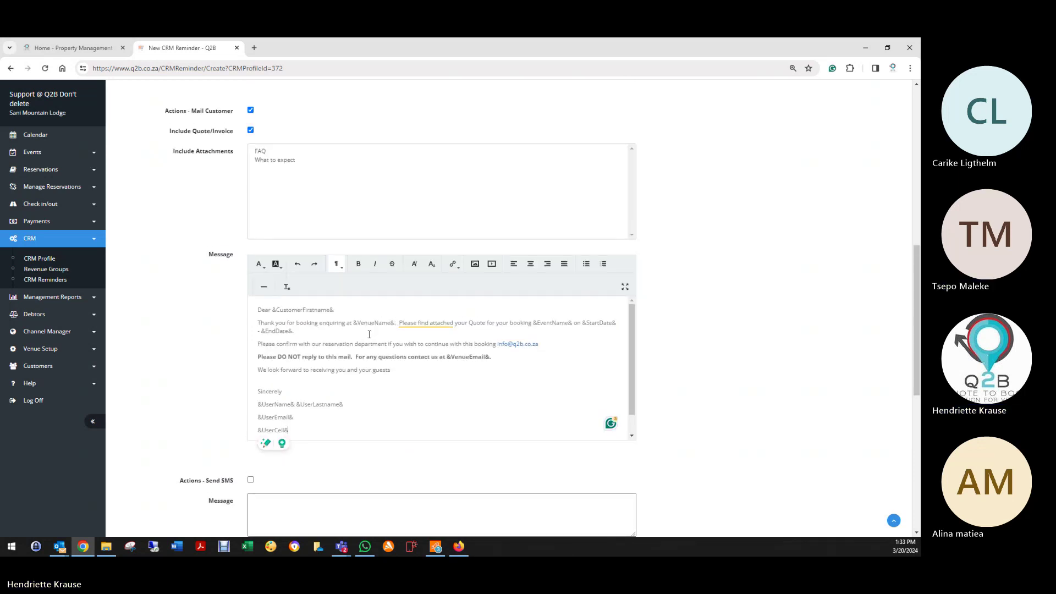
{"action": "scroll", "coordinate": [368, 336], "scroll_direction": "up", "scroll_amount": 3}
{"action": "scroll", "coordinate": [363, 324], "scroll_direction": "down", "scroll_amount": 10}
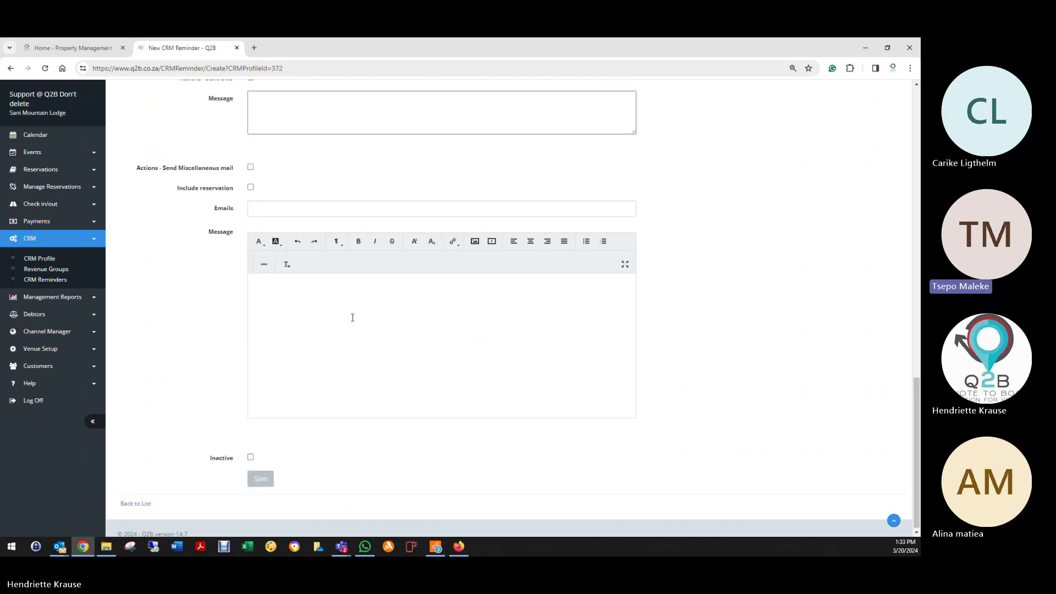
{"action": "scroll", "coordinate": [314, 320], "scroll_direction": "up", "scroll_amount": 1}
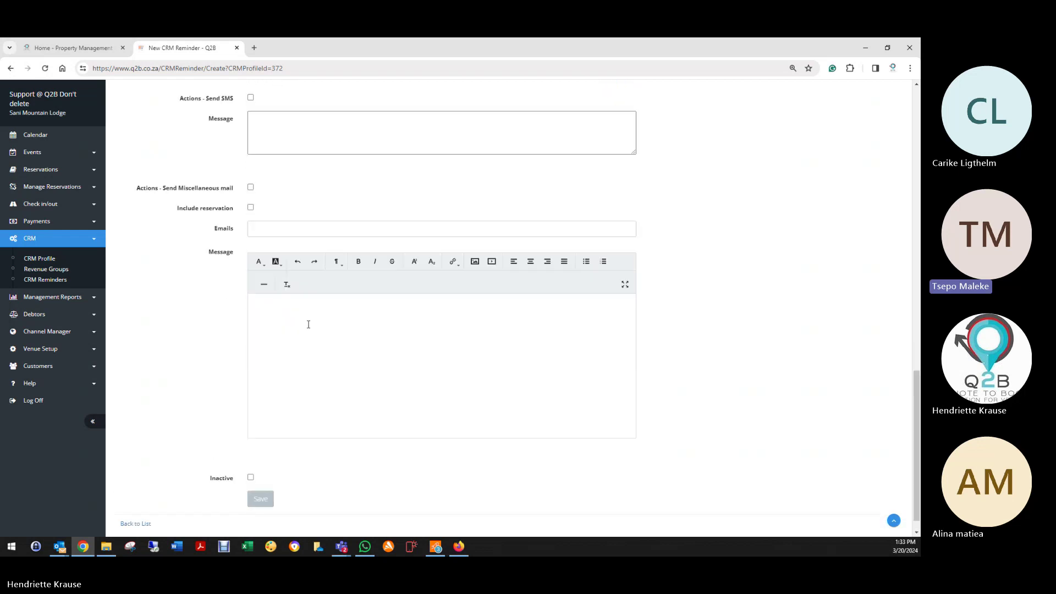
{"action": "scroll", "coordinate": [307, 323], "scroll_direction": "down", "scroll_amount": 1}
{"action": "left_click", "coordinate": [250, 455]}
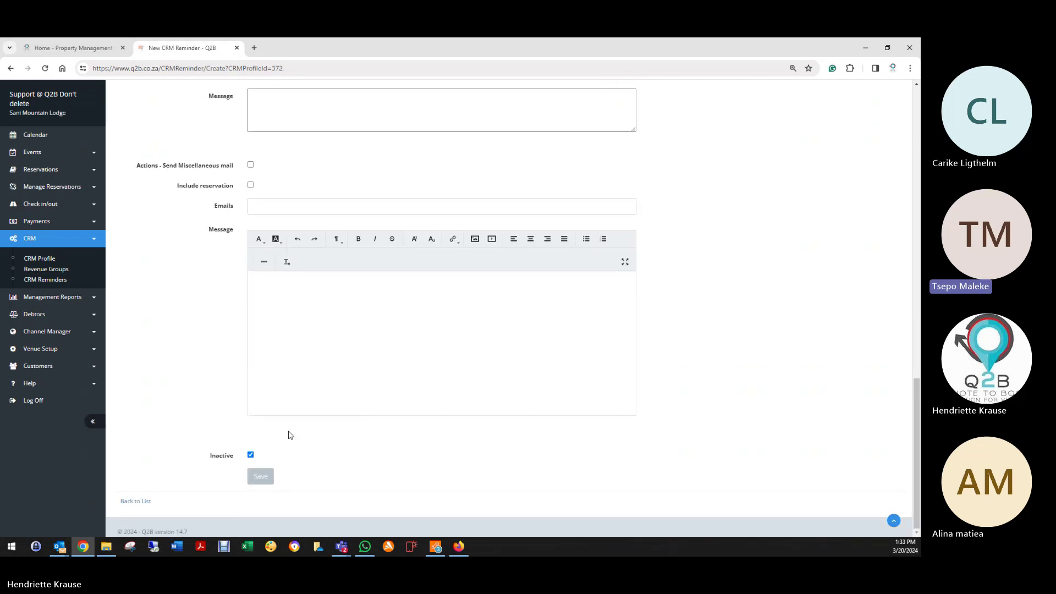
{"action": "scroll", "coordinate": [365, 376], "scroll_direction": "up", "scroll_amount": 6}
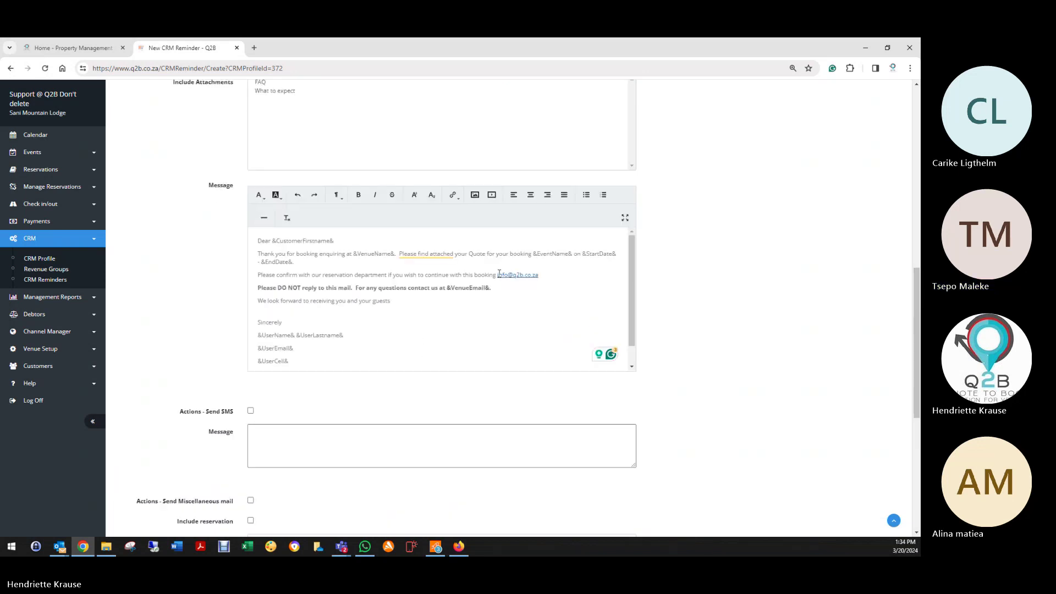
Step: Delete the old contact e-mail and put the bolded 'Please DO NOT reply' sentence on its own line
{"action": "left_click_drag", "start_coordinate": [498, 274], "coordinate": [542, 276]}
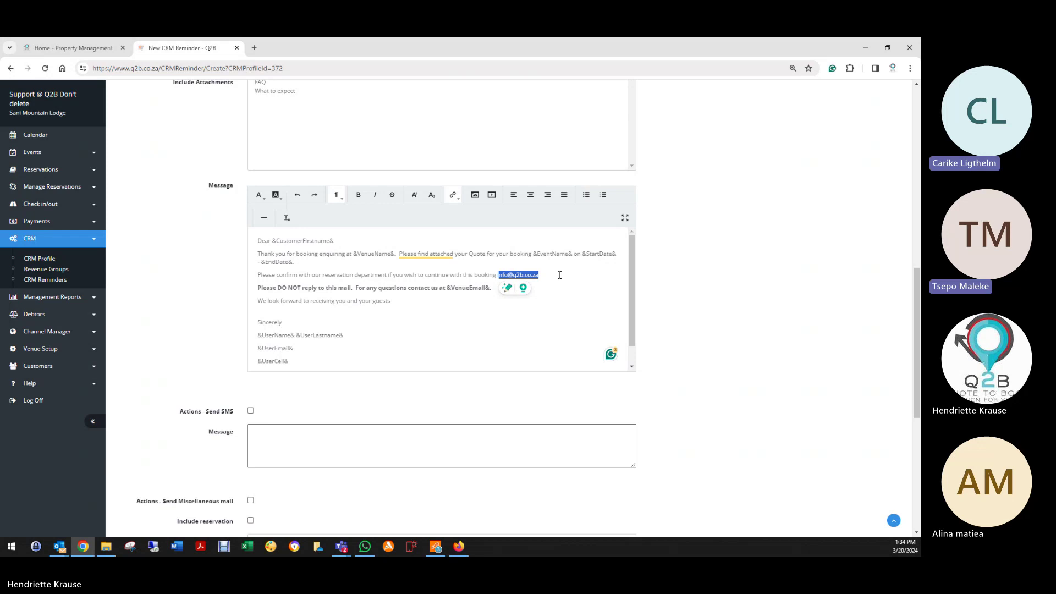
{"action": "key", "text": "Delete"}
{"action": "key", "text": "Delete"}
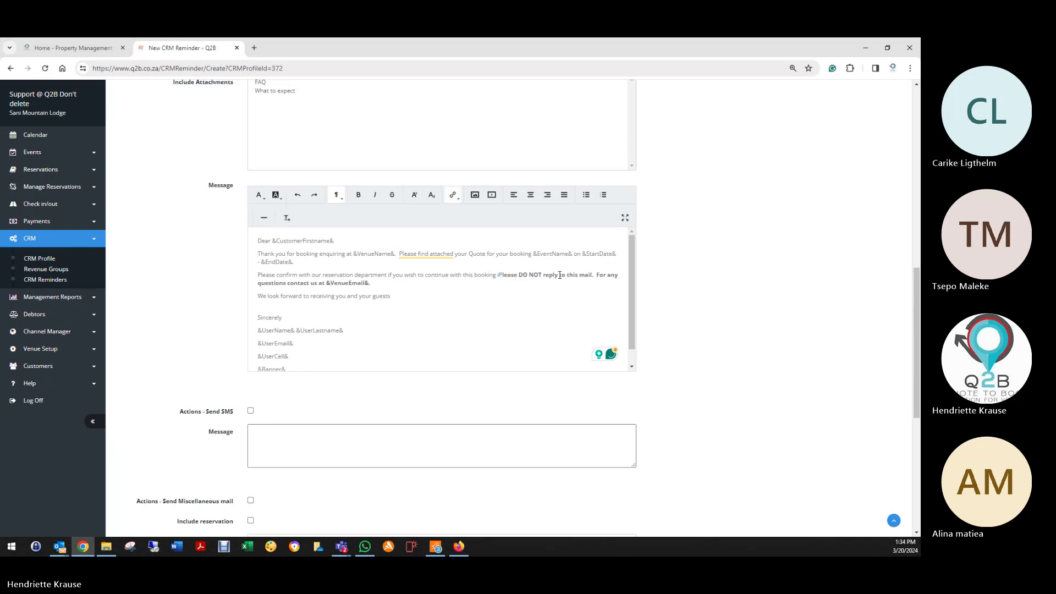
{"action": "key", "text": "Return"}
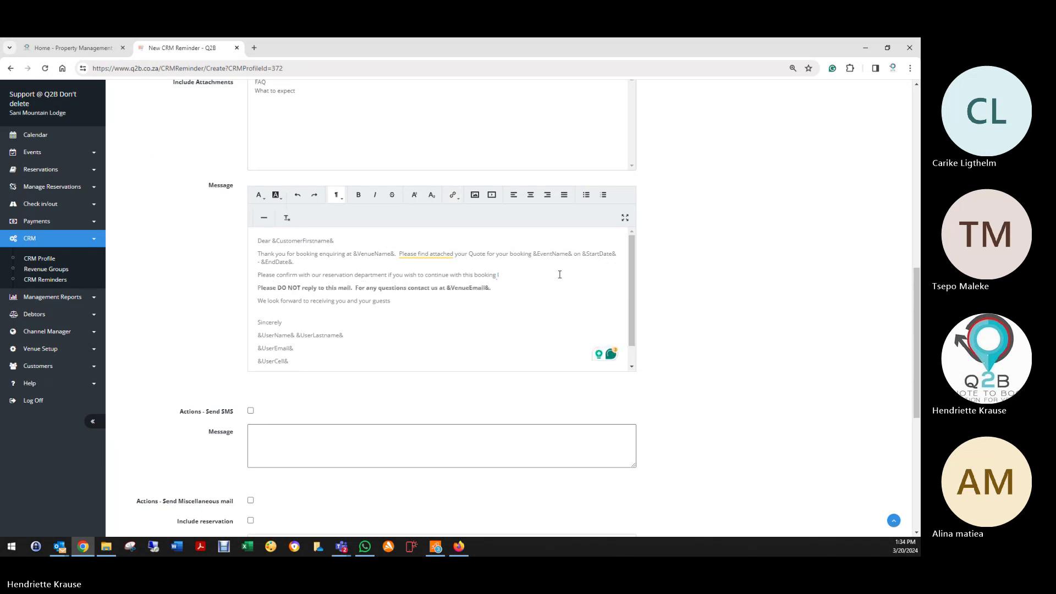
{"action": "left_click_drag", "start_coordinate": [256, 290], "coordinate": [267, 288]}
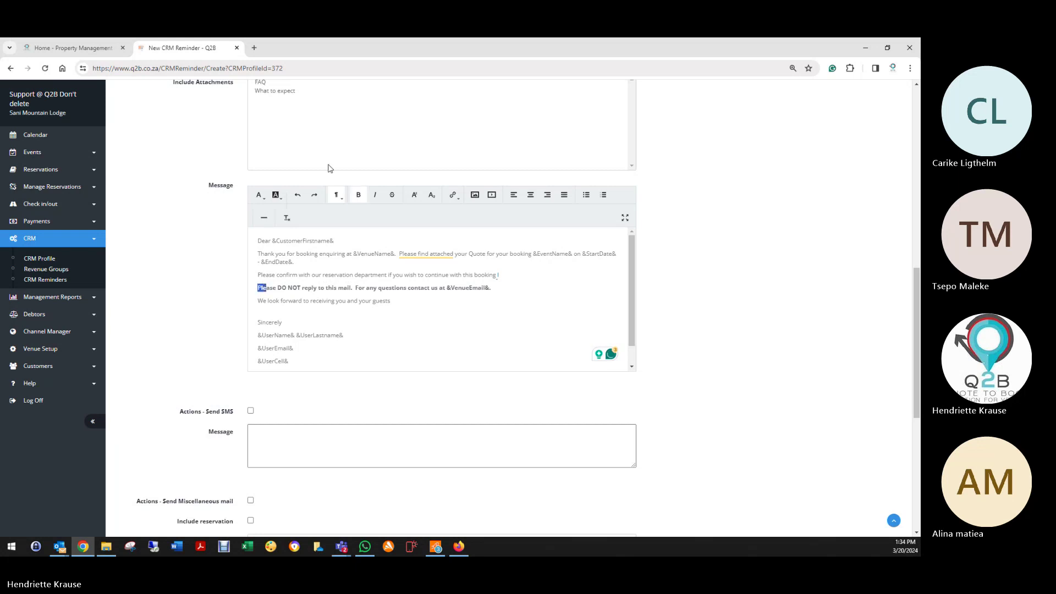
{"action": "left_click", "coordinate": [358, 196]}
{"action": "left_click", "coordinate": [328, 295]}
Step: Enter the reservations e-mail address after 'booking' on the confirm line and copy it
{"action": "left_click", "coordinate": [514, 276]}
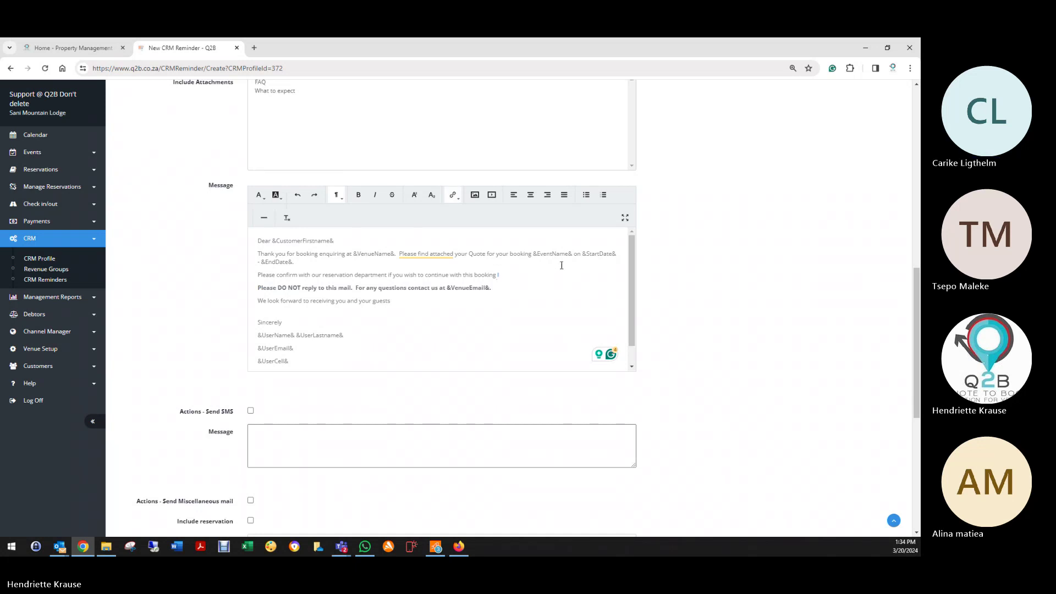
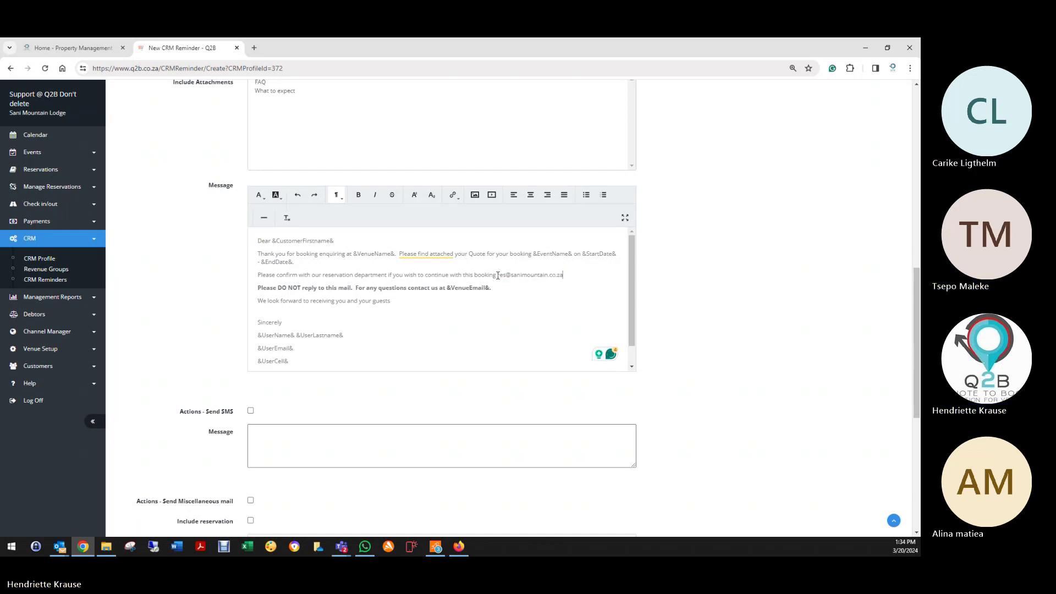
{"action": "left_click_drag", "start_coordinate": [499, 275], "coordinate": [564, 274]}
{"action": "right_click", "coordinate": [543, 275]}
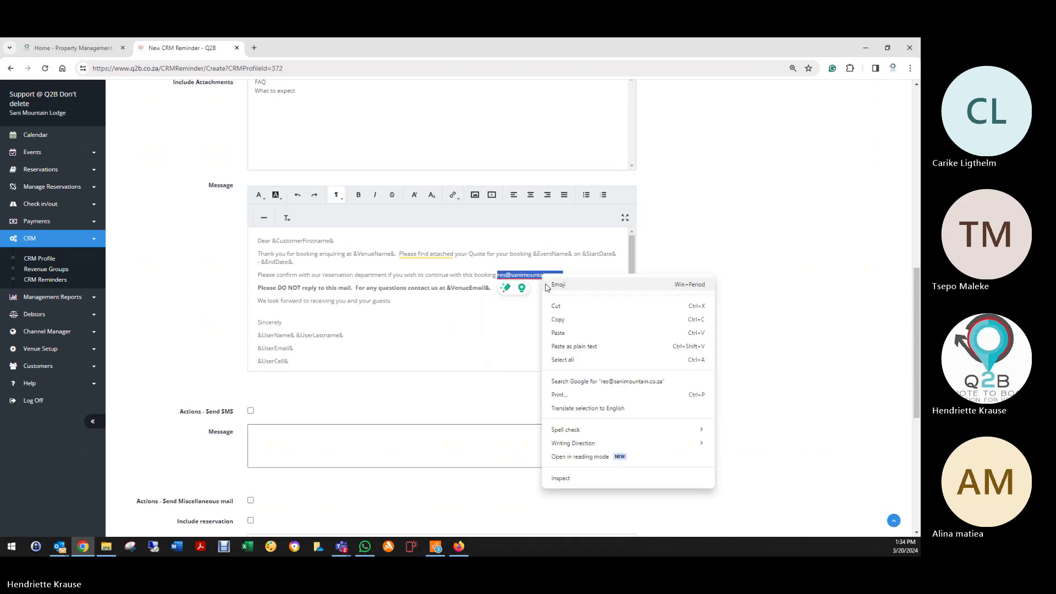
{"action": "left_click", "coordinate": [557, 322]}
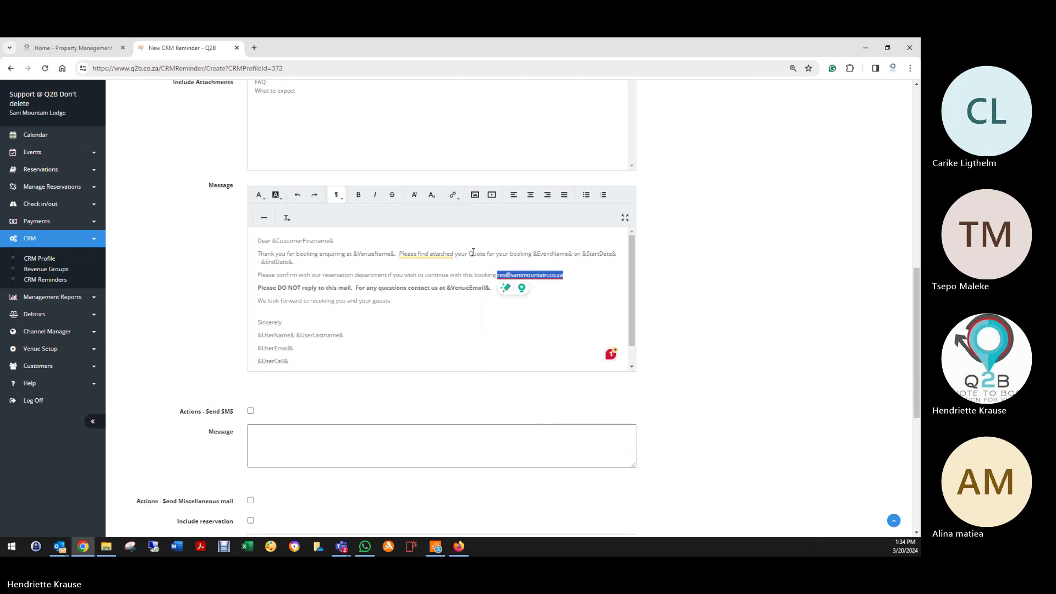
Step: Turn the reservations e-mail address into a clickable link using the pasted address as URL
{"action": "left_click", "coordinate": [456, 196]}
{"action": "left_click", "coordinate": [471, 215]}
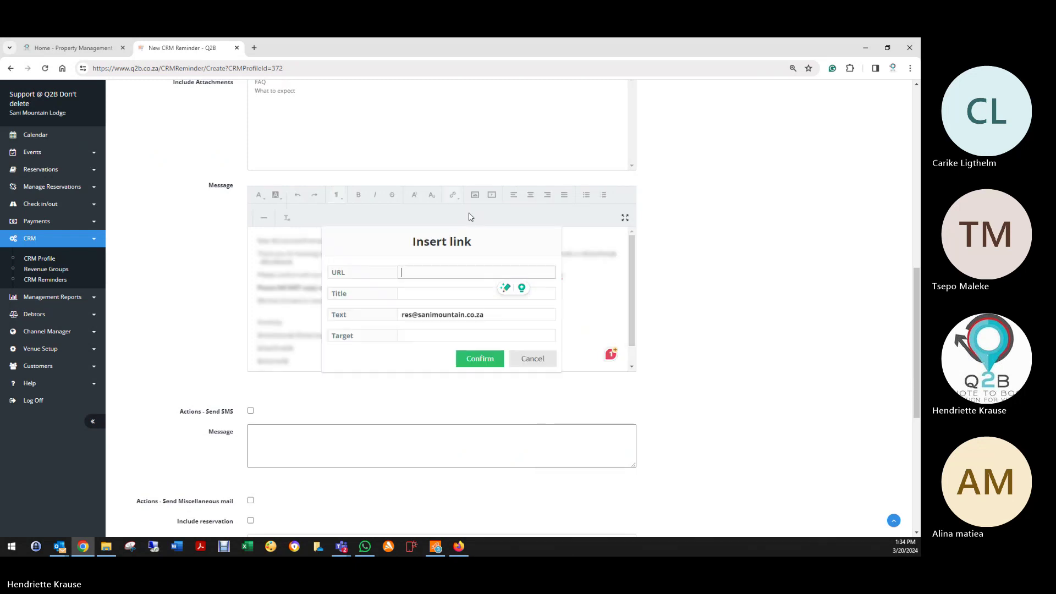
{"action": "right_click", "coordinate": [428, 275]}
{"action": "left_click", "coordinate": [456, 372]}
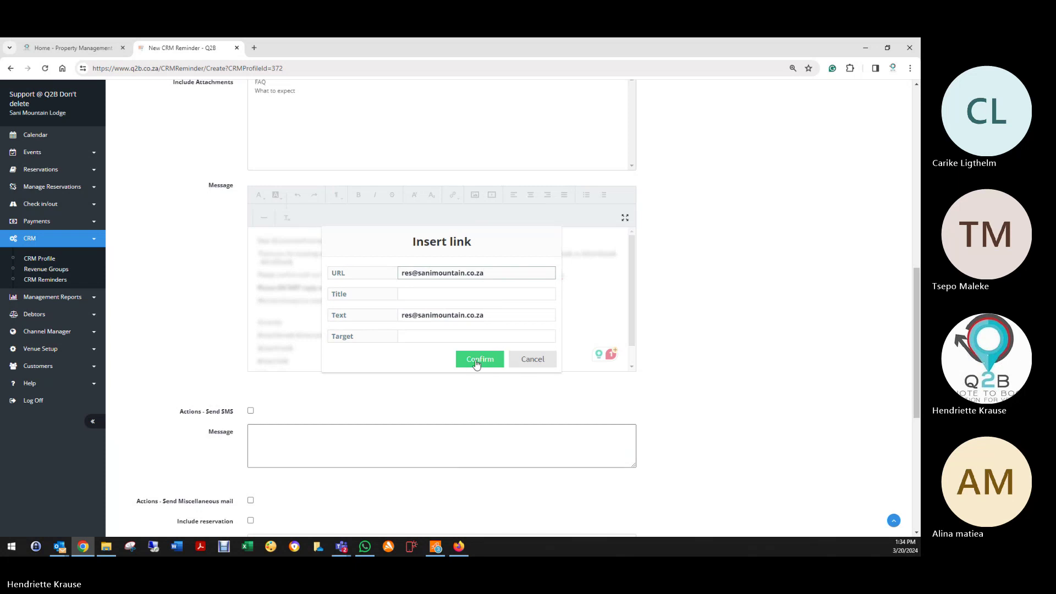
{"action": "left_click", "coordinate": [476, 360]}
{"action": "left_click", "coordinate": [510, 326]}
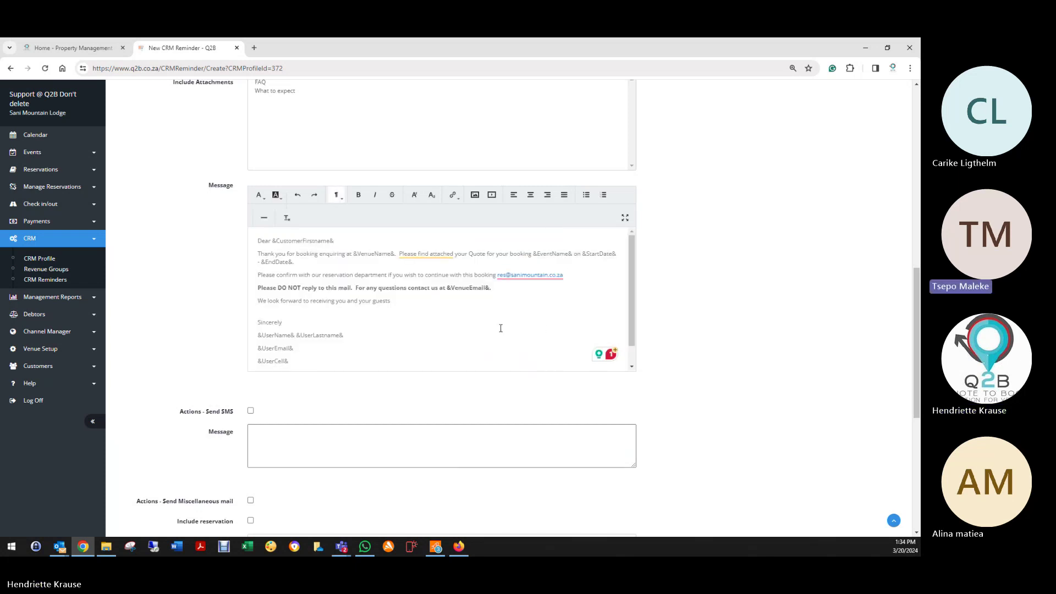
{"action": "mouse_move", "coordinate": [400, 256]}
Step: Save the new CRM reminder
{"action": "scroll", "coordinate": [405, 319], "scroll_direction": "down", "scroll_amount": 5}
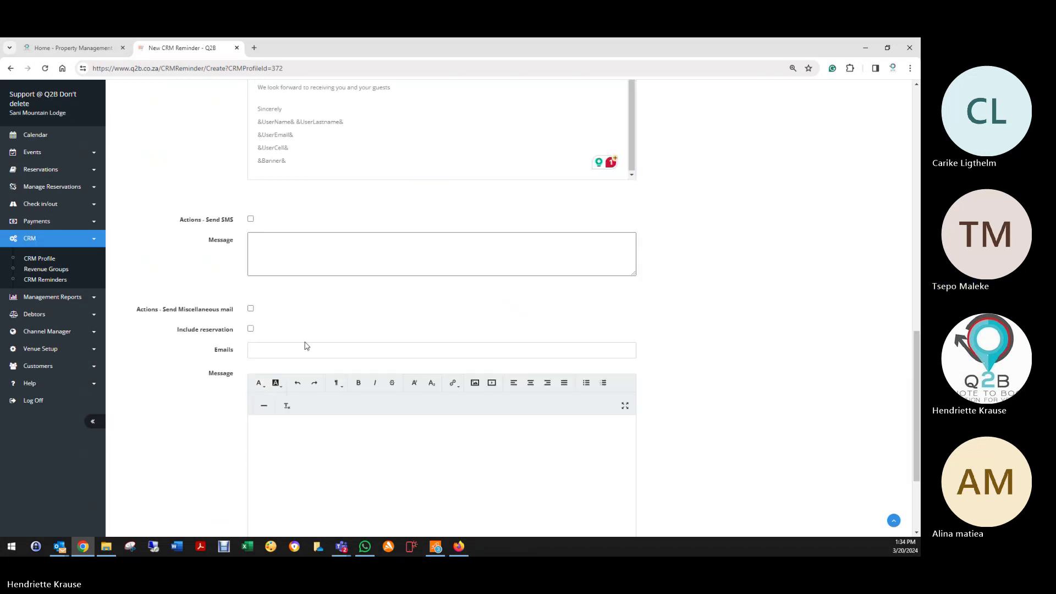
{"action": "scroll", "coordinate": [302, 345], "scroll_direction": "down", "scroll_amount": 3}
{"action": "left_click", "coordinate": [257, 482]}
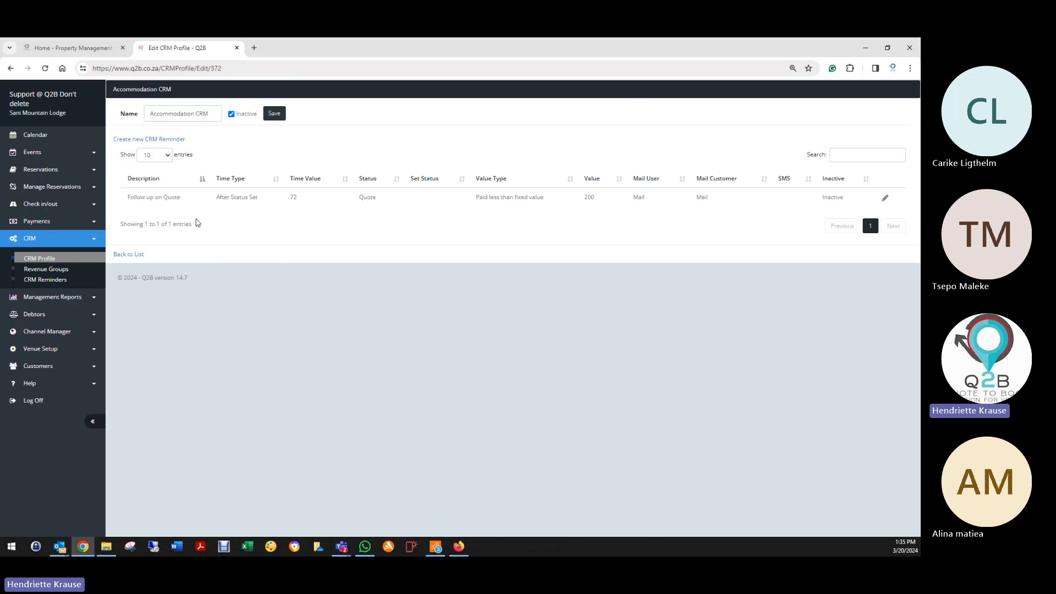
Step: Reopen the Follow up on Quote reminder for editing and scroll through its form
{"action": "left_click", "coordinate": [884, 199]}
{"action": "scroll", "coordinate": [278, 432], "scroll_direction": "down", "scroll_amount": 3}
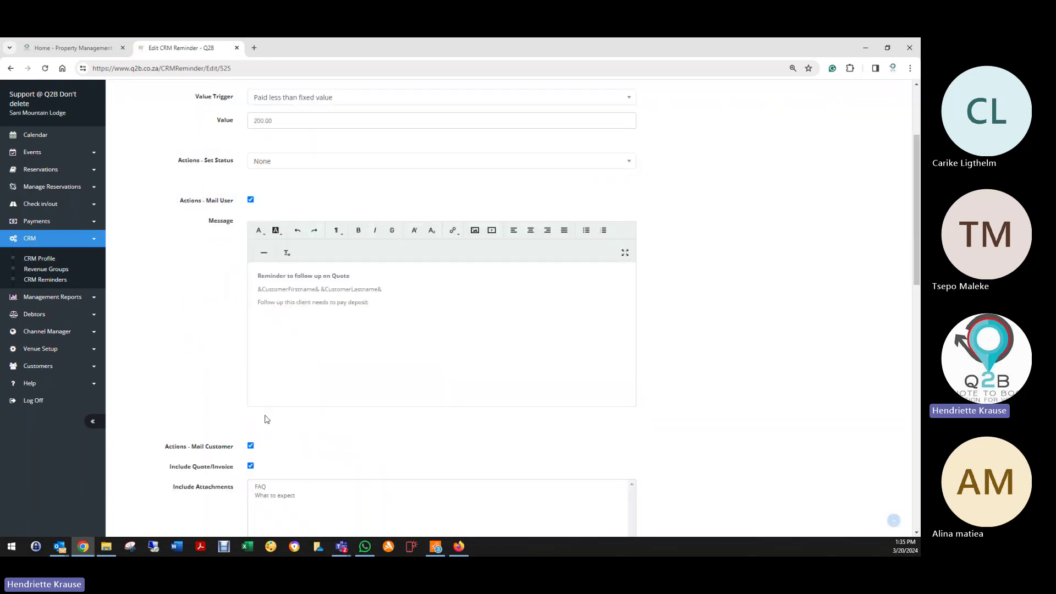
{"action": "scroll", "coordinate": [338, 312], "scroll_direction": "down", "scroll_amount": 10}
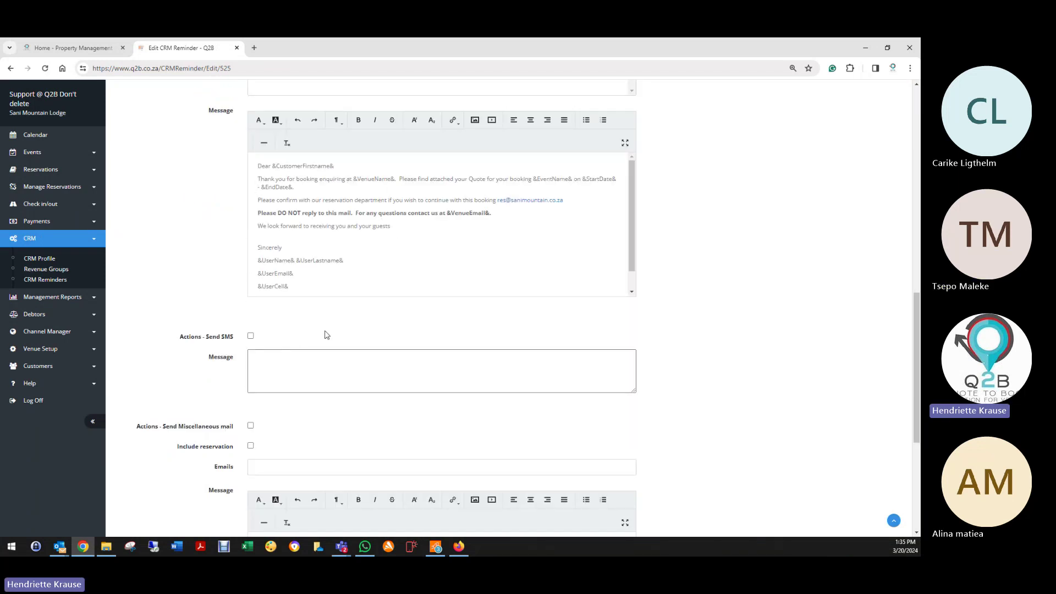
{"action": "scroll", "coordinate": [282, 365], "scroll_direction": "down", "scroll_amount": 1}
{"action": "scroll", "coordinate": [292, 401], "scroll_direction": "down", "scroll_amount": 3}
{"action": "scroll", "coordinate": [285, 401], "scroll_direction": "up", "scroll_amount": 15}
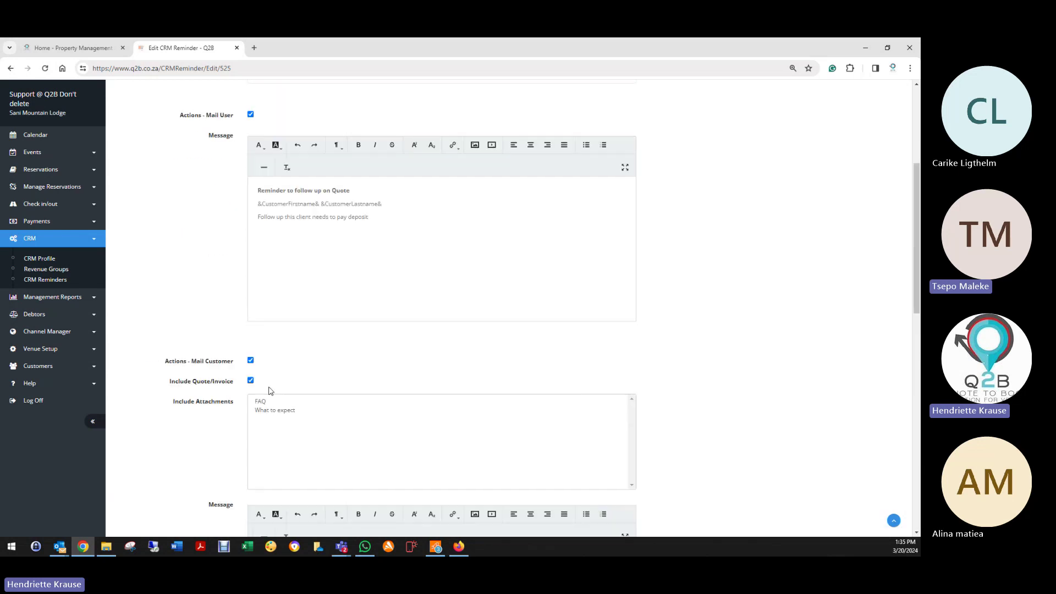
{"action": "scroll", "coordinate": [208, 447], "scroll_direction": "down", "scroll_amount": 12}
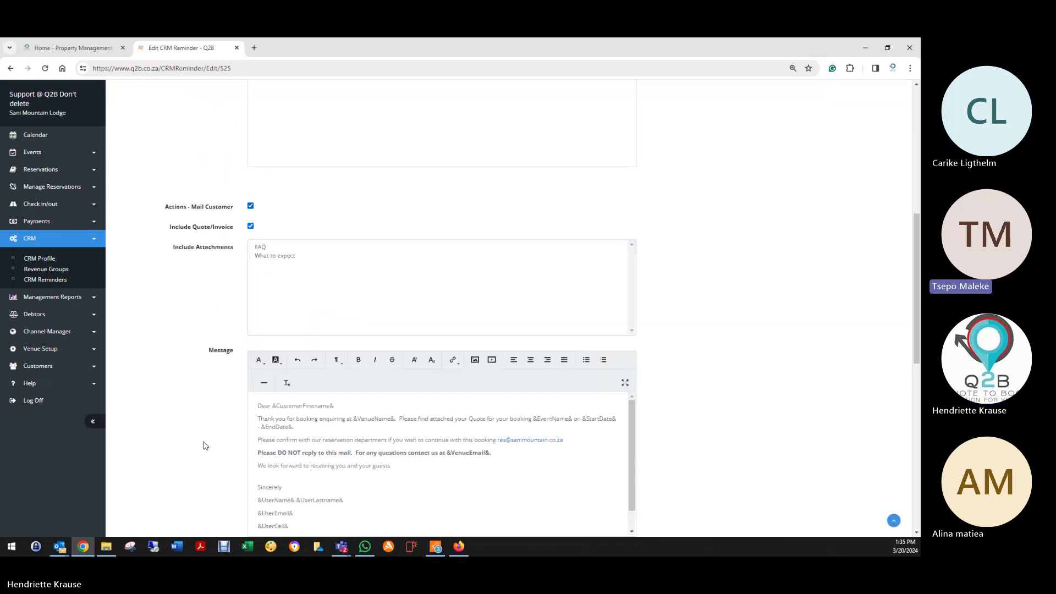
{"action": "scroll", "coordinate": [199, 449], "scroll_direction": "down", "scroll_amount": 2}
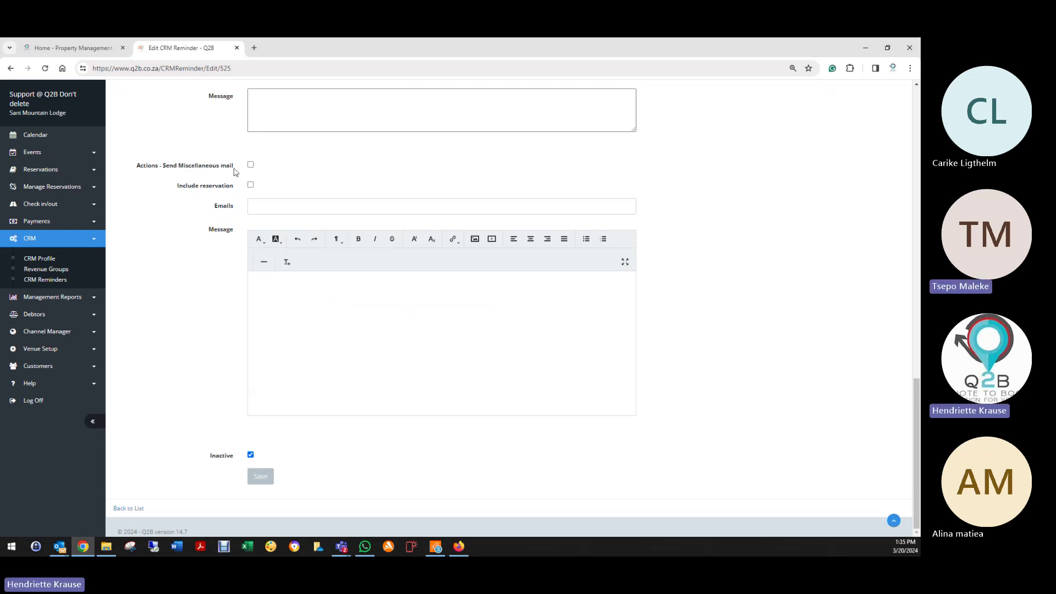
Step: Try the Send Miscellaneous mail and Include reservation options, leaving both unticked
{"action": "left_click", "coordinate": [251, 165]}
{"action": "left_click", "coordinate": [251, 185]}
{"action": "left_click", "coordinate": [251, 165]}
{"action": "left_click", "coordinate": [251, 186]}
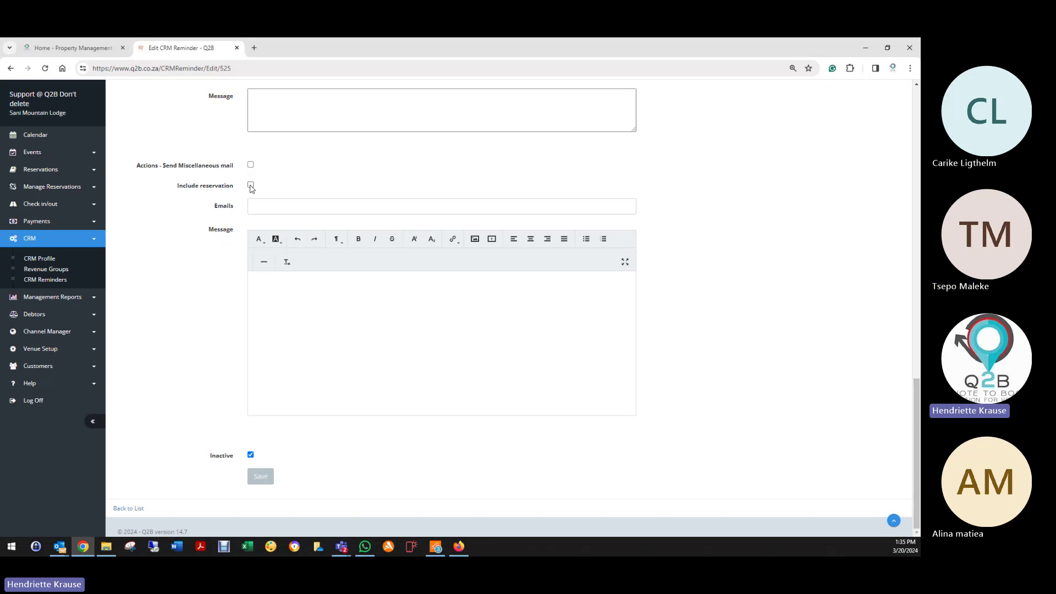
{"action": "left_click", "coordinate": [263, 285]}
{"action": "left_click", "coordinate": [251, 165]}
{"action": "left_click", "coordinate": [271, 212]}
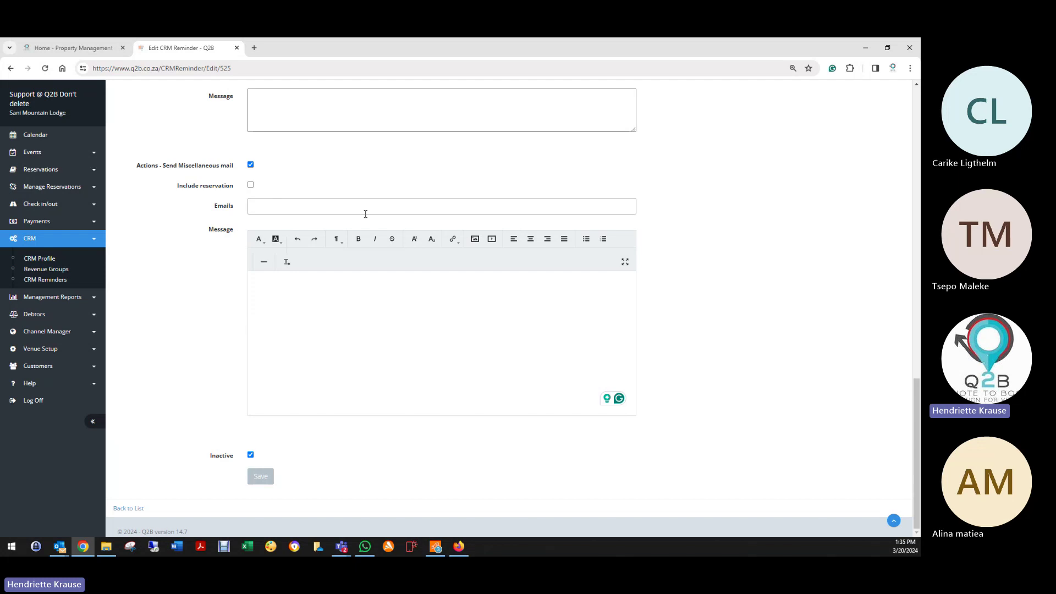
{"action": "left_click", "coordinate": [279, 293]}
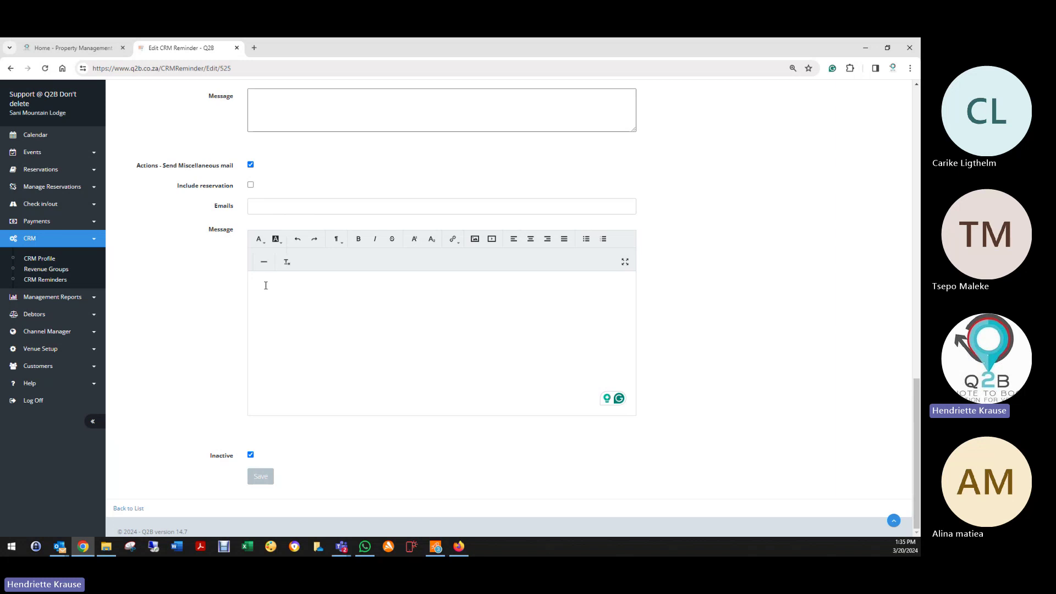
{"action": "left_click", "coordinate": [251, 164]}
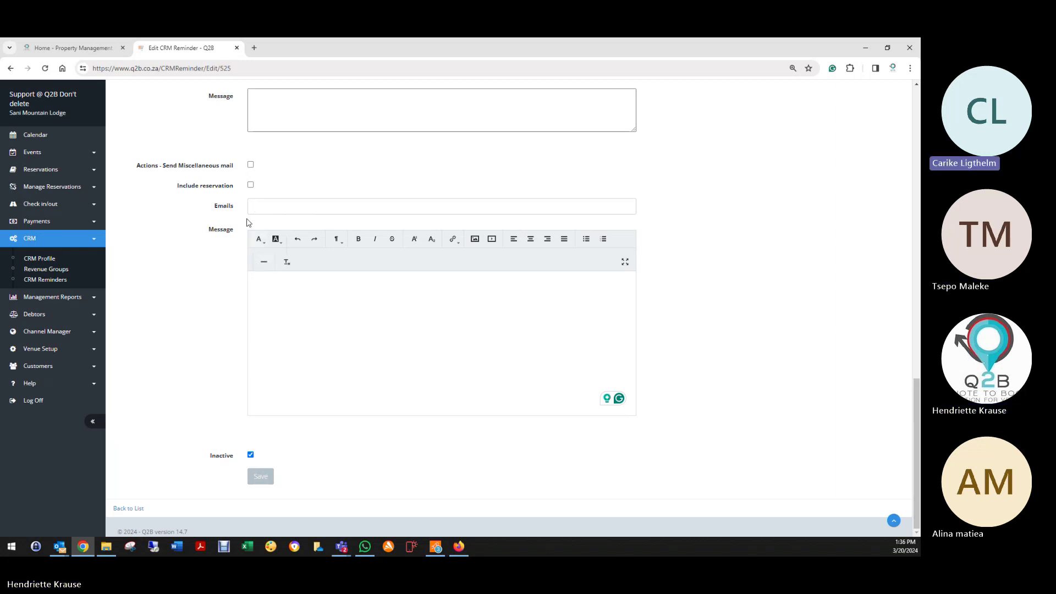
{"action": "left_click", "coordinate": [270, 201]}
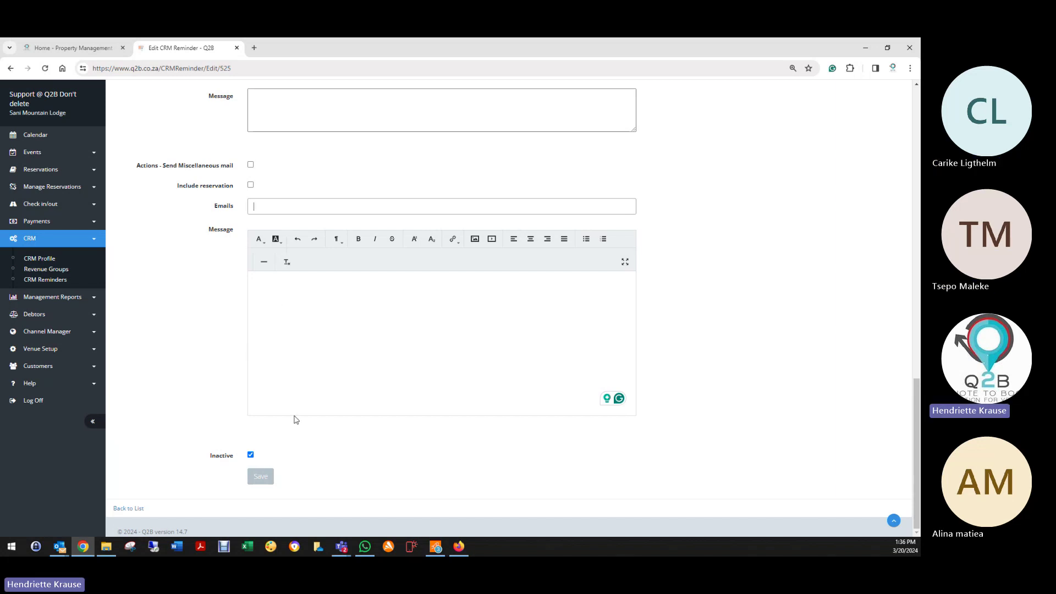
Step: Save the Follow up on Quote reminder and return to the Accommodation CRM profile
{"action": "scroll", "coordinate": [309, 401], "scroll_direction": "up", "scroll_amount": 6}
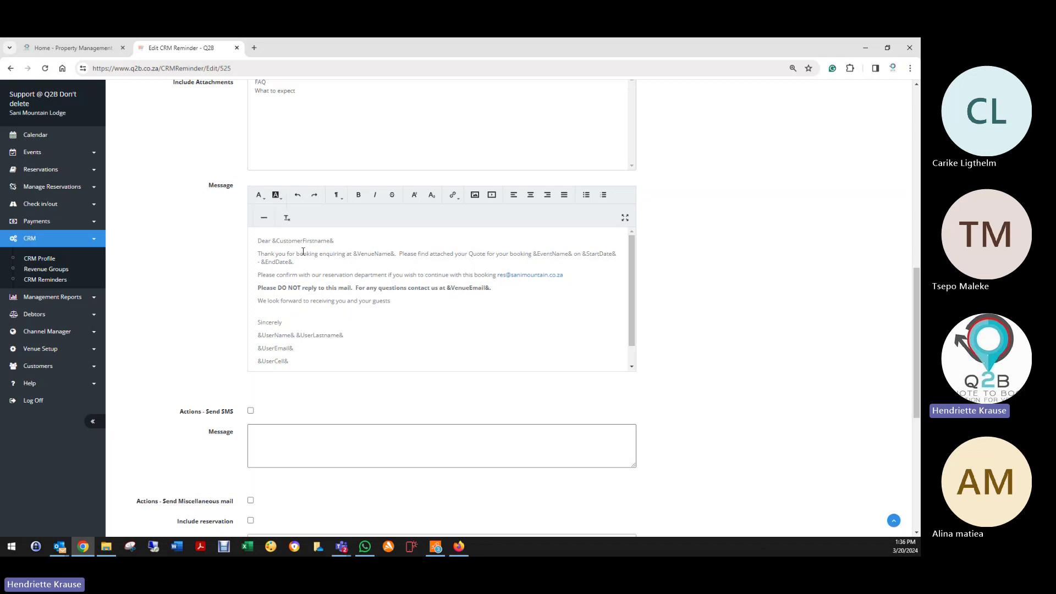
{"action": "scroll", "coordinate": [220, 394], "scroll_direction": "down", "scroll_amount": 6}
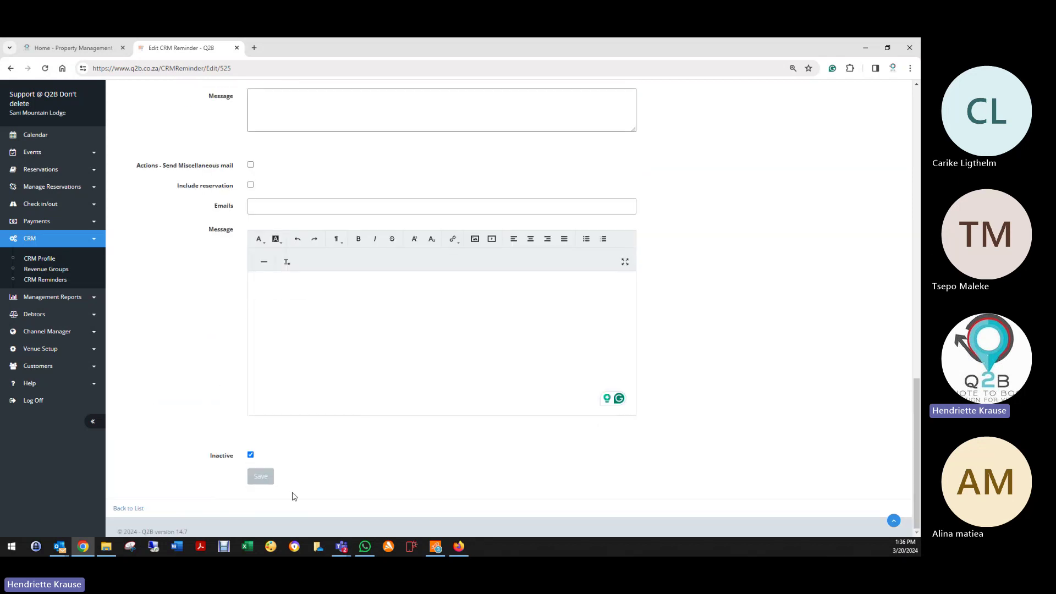
{"action": "left_click", "coordinate": [261, 477]}
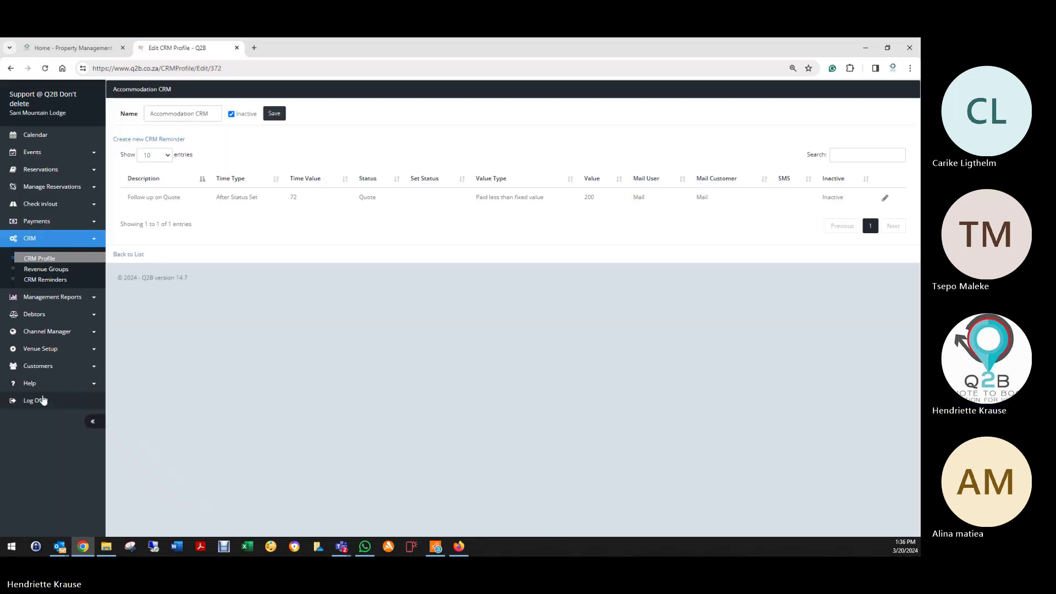
Step: Log off and sign in to the Kyleu Bush Camp venue using its saved login
{"action": "left_click", "coordinate": [61, 399]}
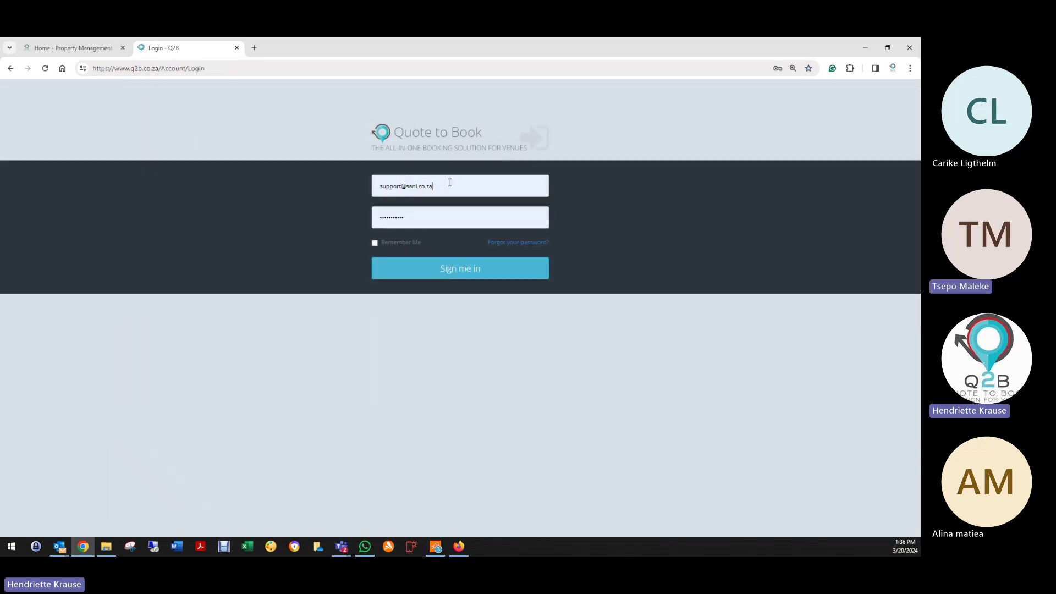
{"action": "left_click", "coordinate": [393, 187]}
{"action": "left_click_drag", "start_coordinate": [393, 187], "coordinate": [407, 187]}
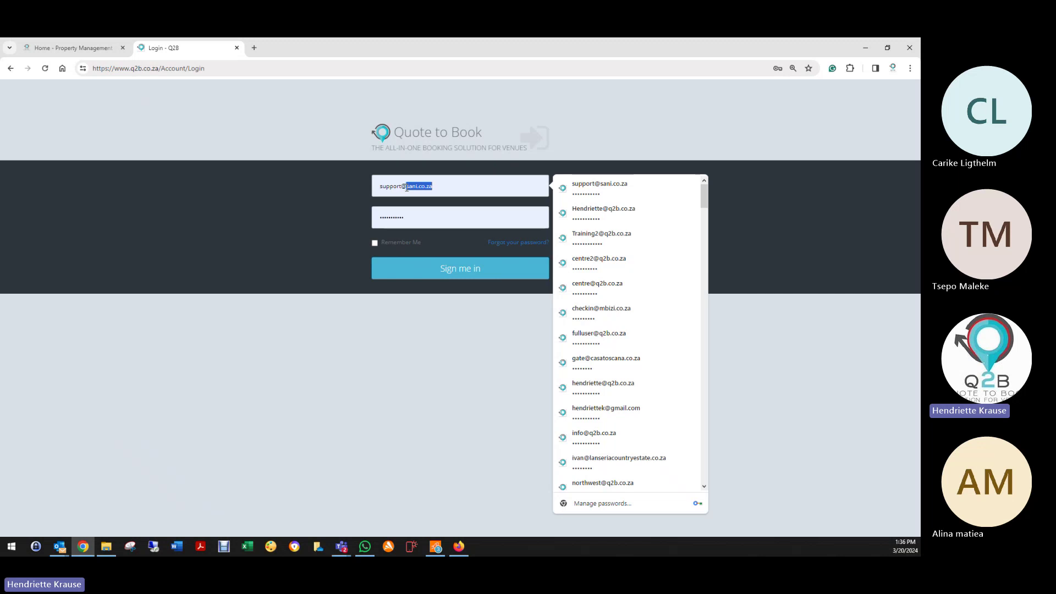
{"action": "type", "text": "ky"}
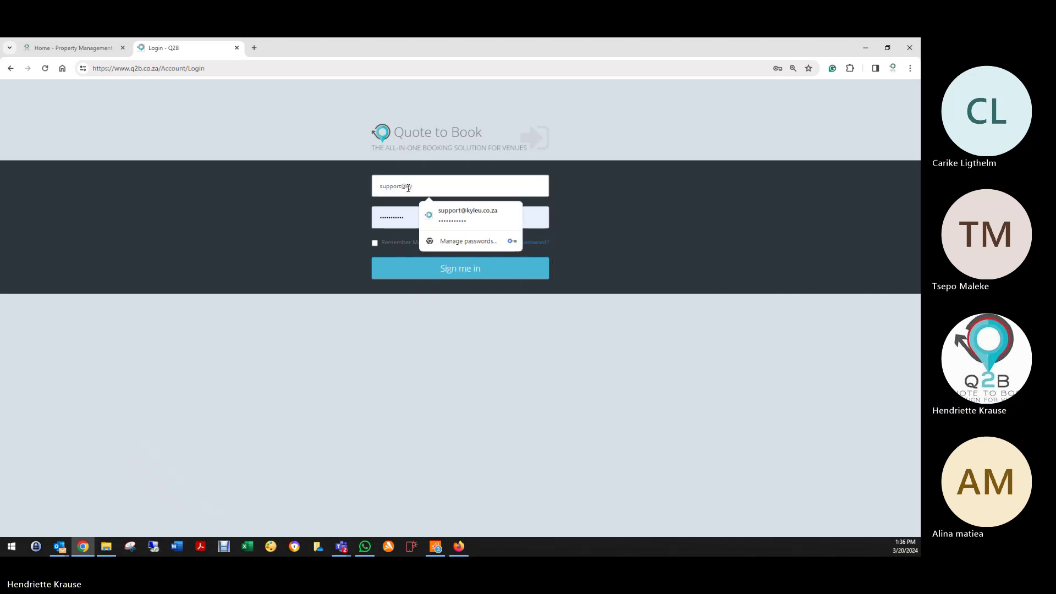
{"action": "left_click", "coordinate": [449, 221]}
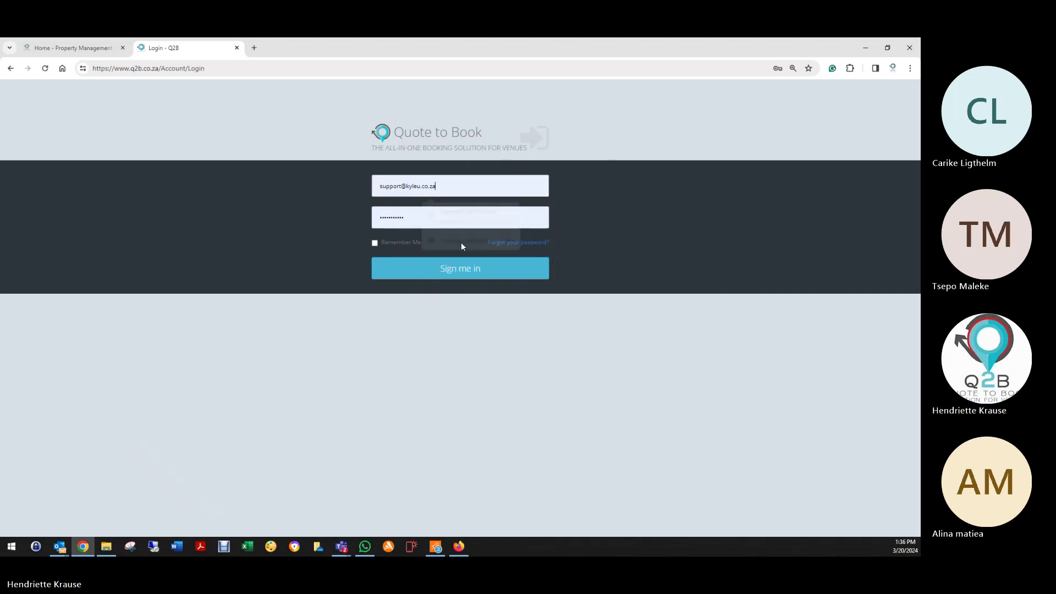
{"action": "left_click", "coordinate": [465, 271]}
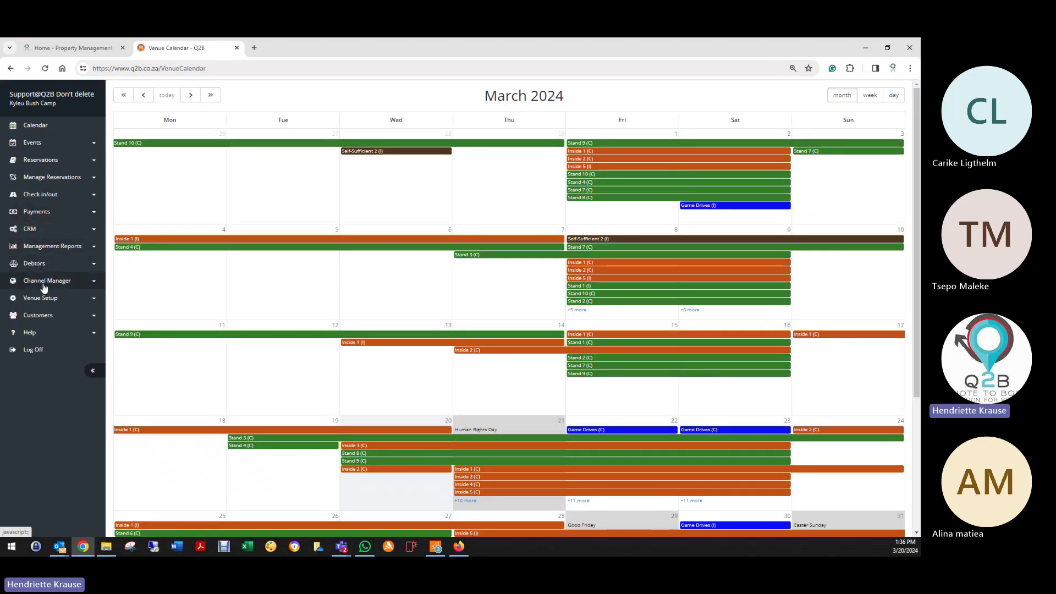
Step: Open the Accommodation CRM profile from CRM > CRM Profile, listing its 17 reminders
{"action": "left_click", "coordinate": [32, 230]}
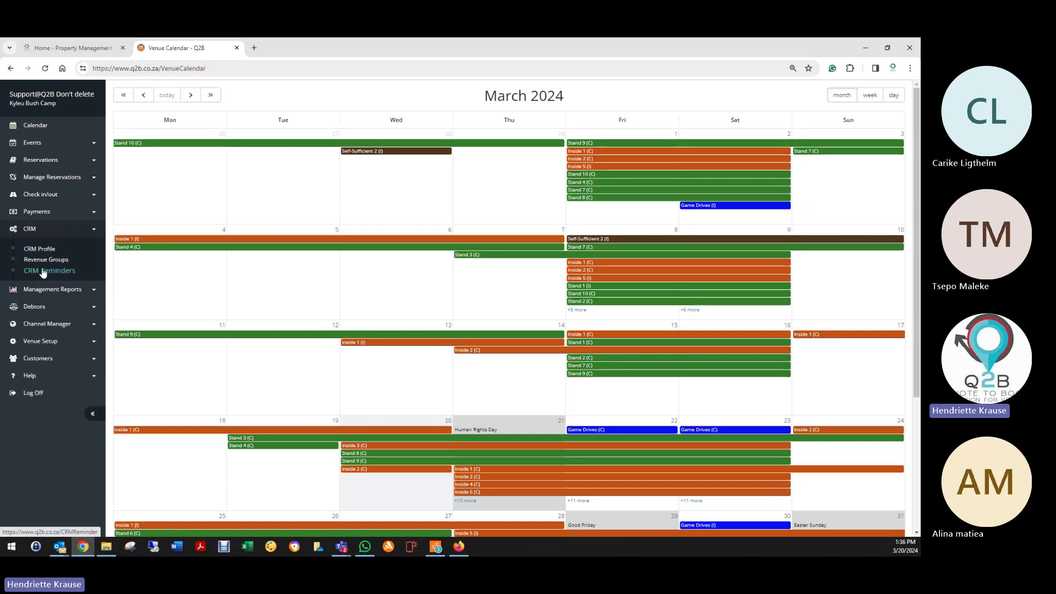
{"action": "left_click", "coordinate": [44, 273]}
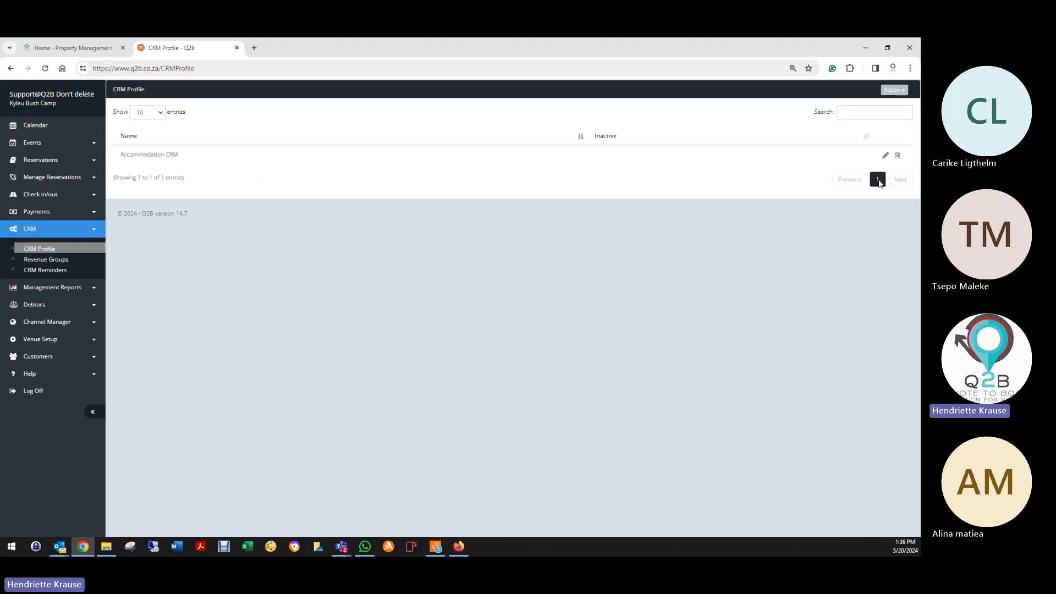
{"action": "left_click", "coordinate": [886, 155]}
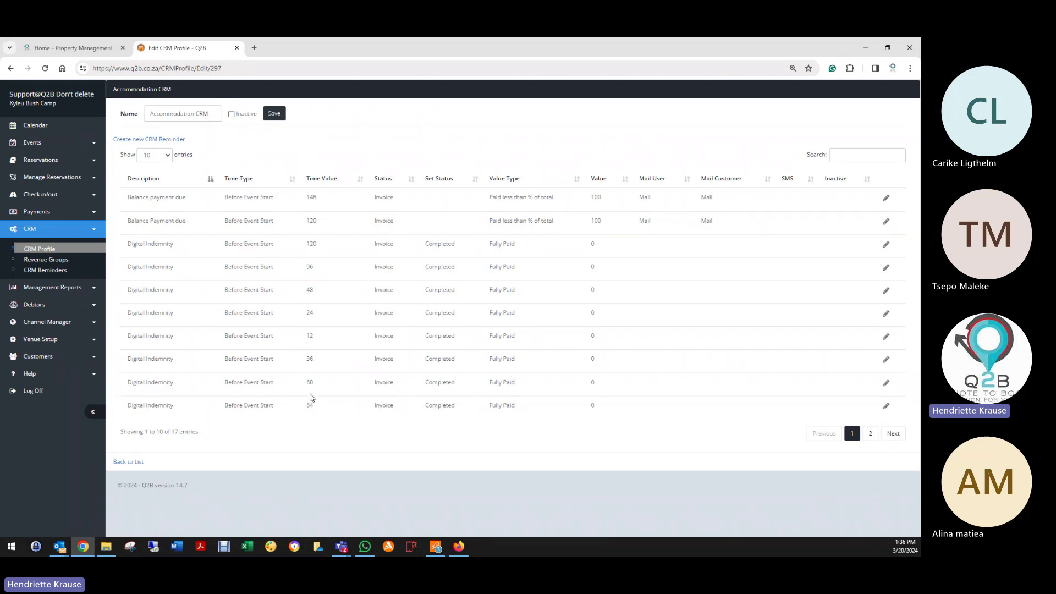
Step: Inspect the Balance payment due reminder, then go back to the reminder list
{"action": "left_click", "coordinate": [886, 198]}
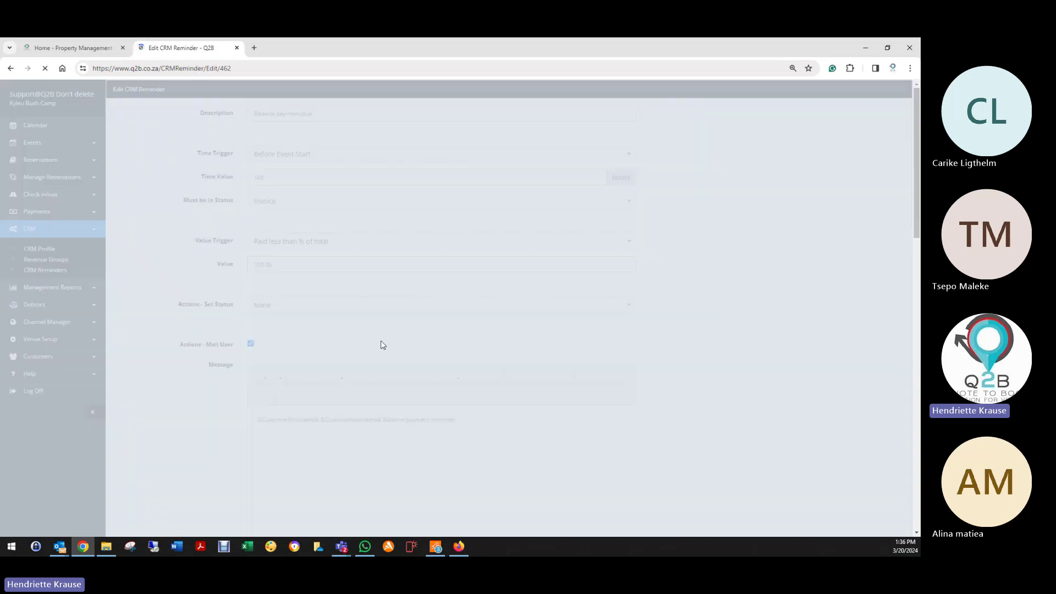
{"action": "scroll", "coordinate": [236, 411], "scroll_direction": "down", "scroll_amount": 8}
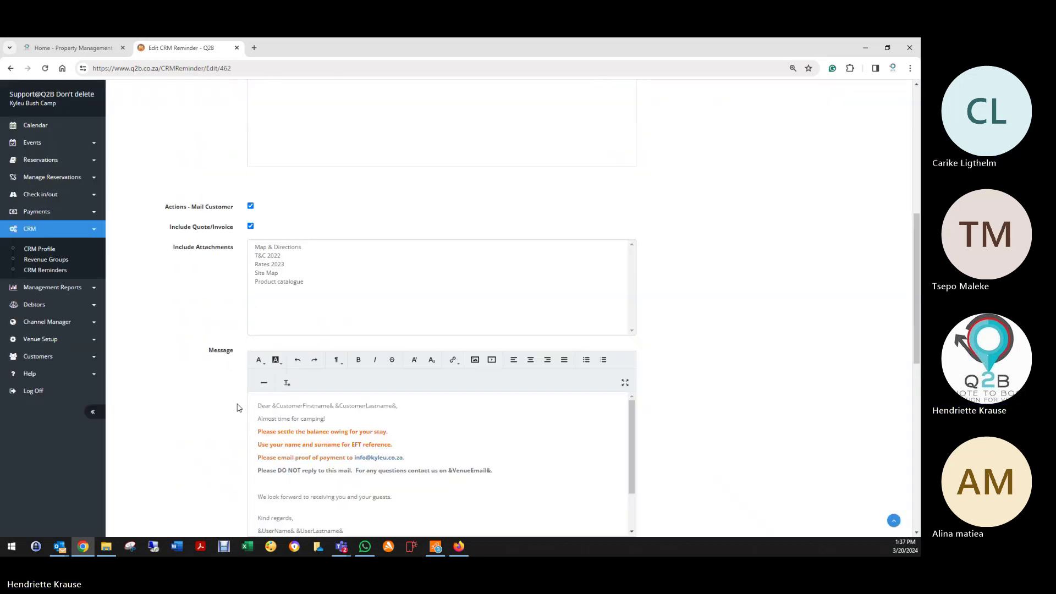
{"action": "scroll", "coordinate": [238, 408], "scroll_direction": "down", "scroll_amount": 3}
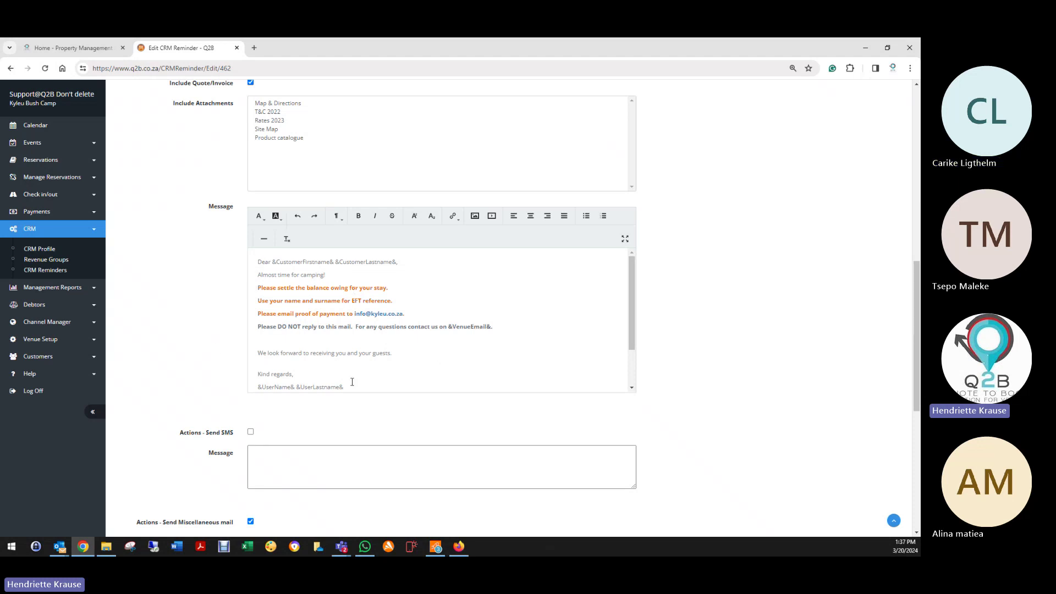
{"action": "scroll", "coordinate": [354, 377], "scroll_direction": "down", "scroll_amount": 1}
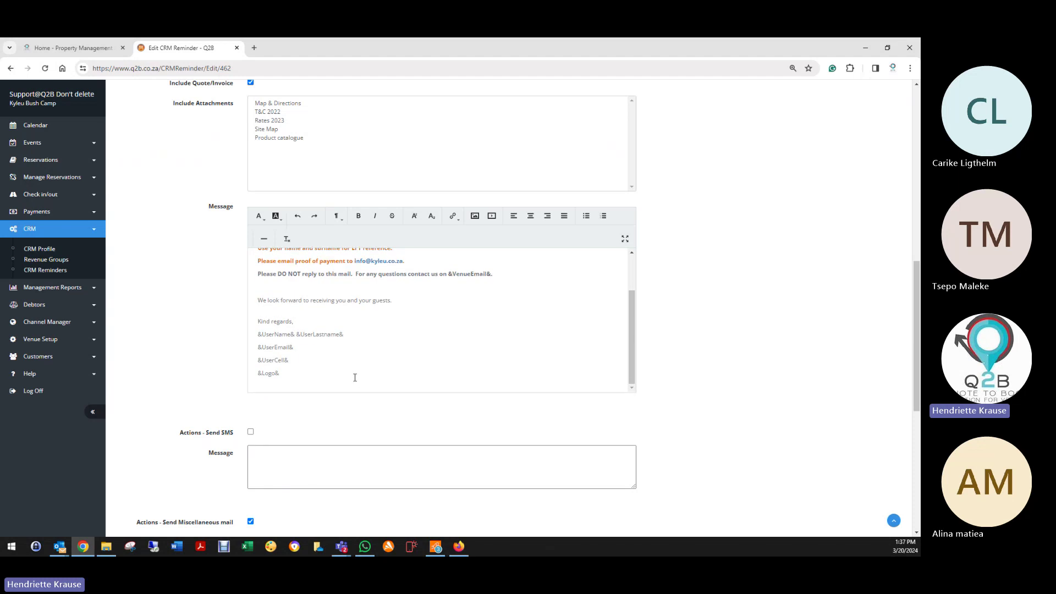
{"action": "scroll", "coordinate": [355, 375], "scroll_direction": "down", "scroll_amount": 6}
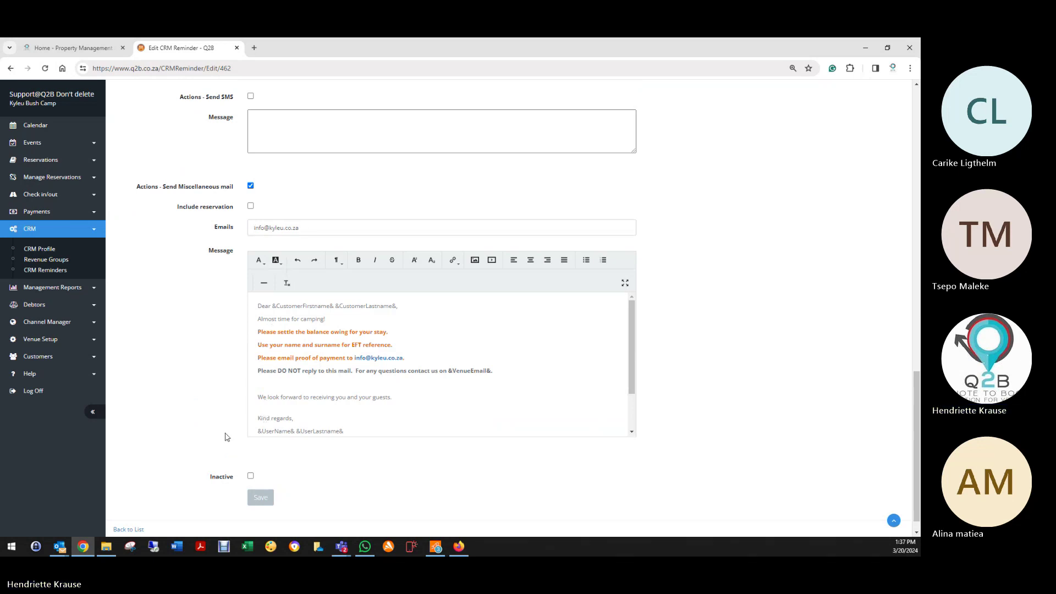
{"action": "scroll", "coordinate": [186, 445], "scroll_direction": "down", "scroll_amount": 2}
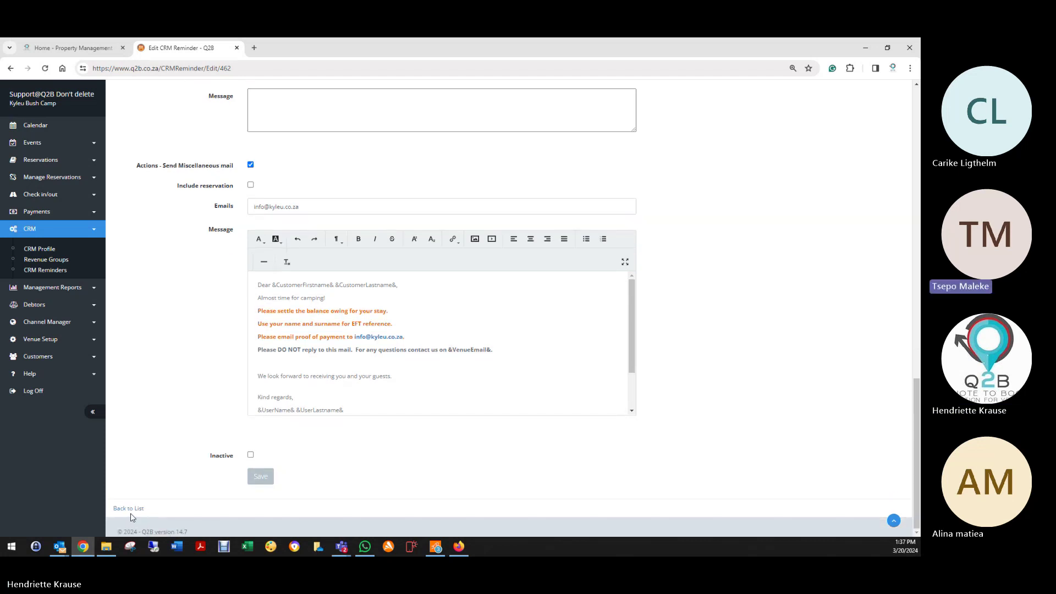
{"action": "left_click", "coordinate": [131, 509]}
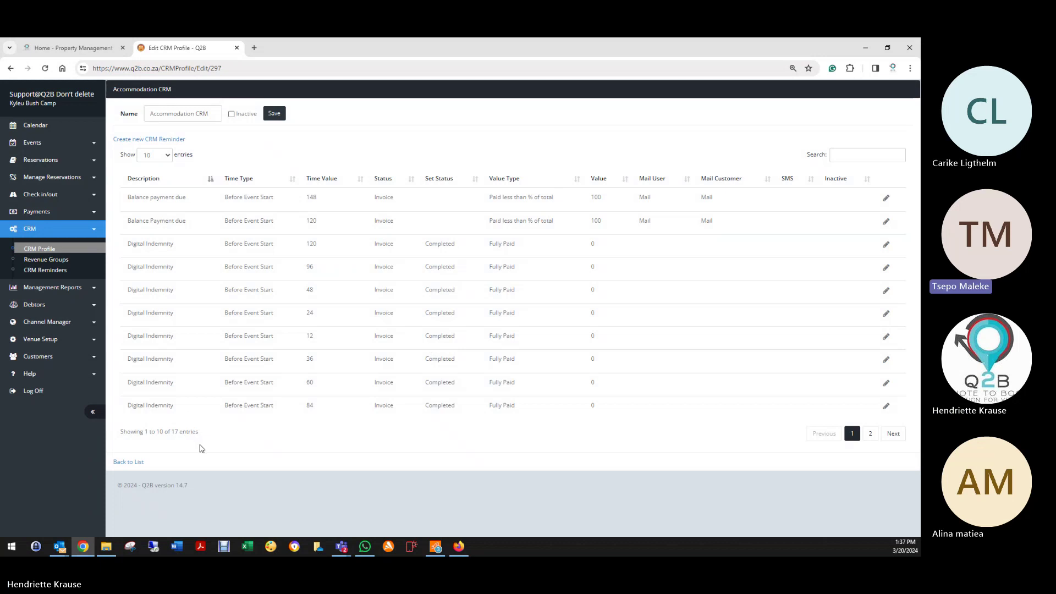
Step: Open the 120-hour Digital Indemnity reminder and review its trigger settings and message
{"action": "left_click", "coordinate": [886, 244]}
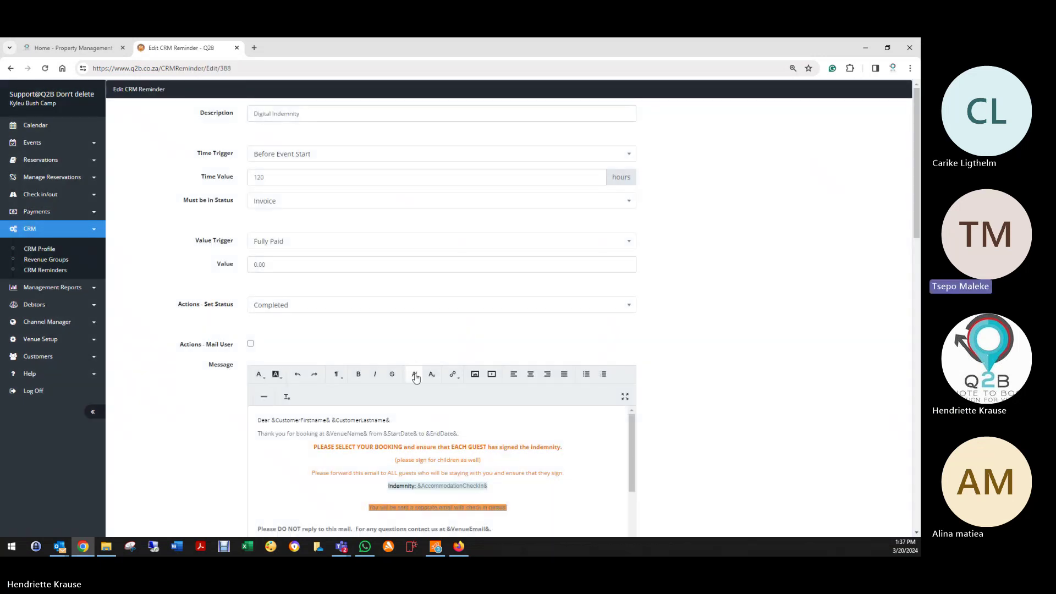
{"action": "scroll", "coordinate": [426, 385], "scroll_direction": "down", "scroll_amount": 3}
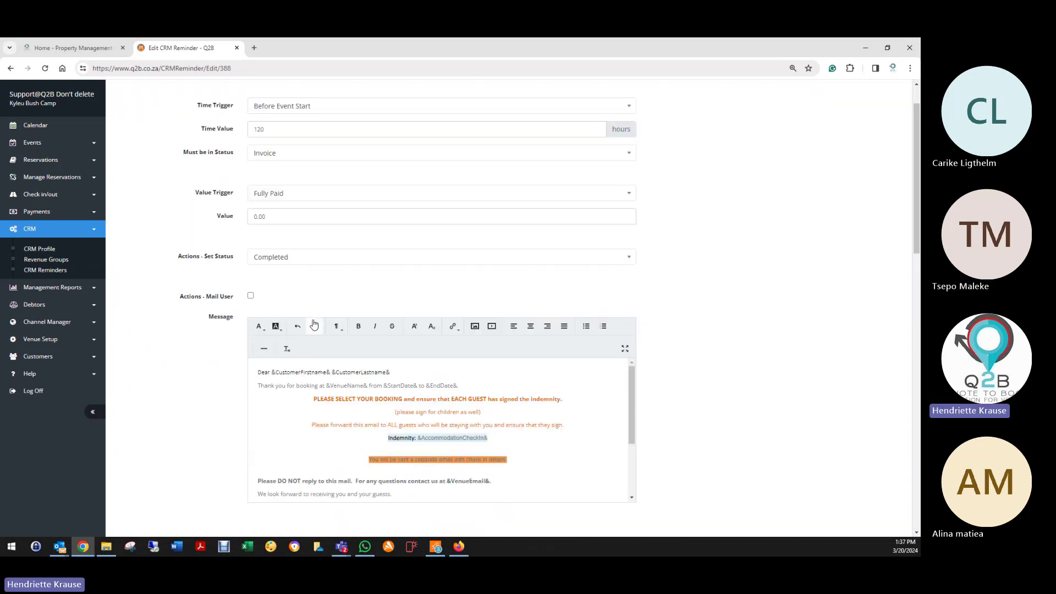
{"action": "scroll", "coordinate": [308, 346], "scroll_direction": "up", "scroll_amount": 3}
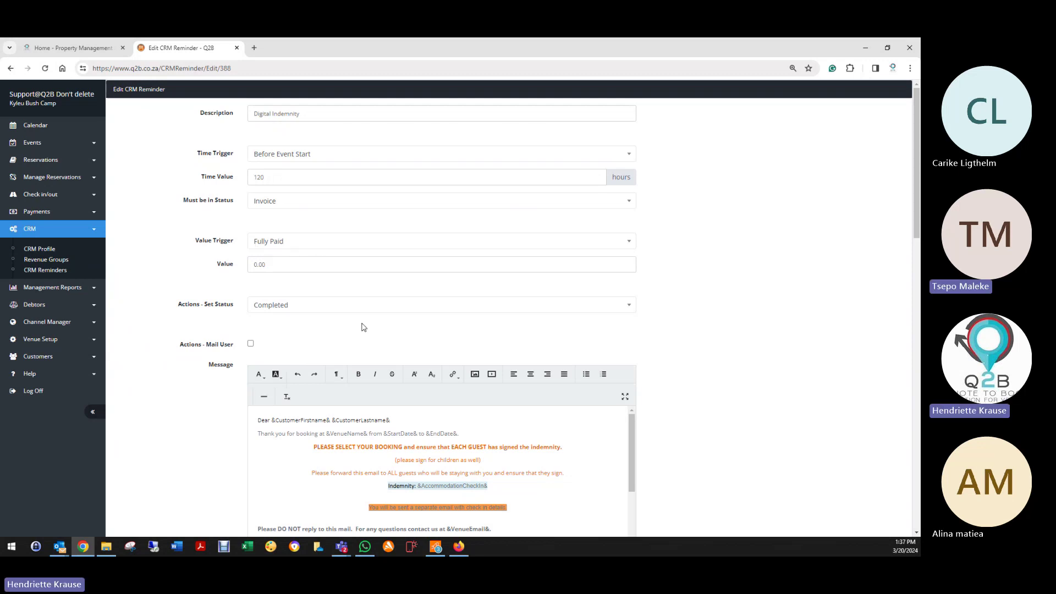
{"action": "scroll", "coordinate": [363, 327], "scroll_direction": "down", "scroll_amount": 3}
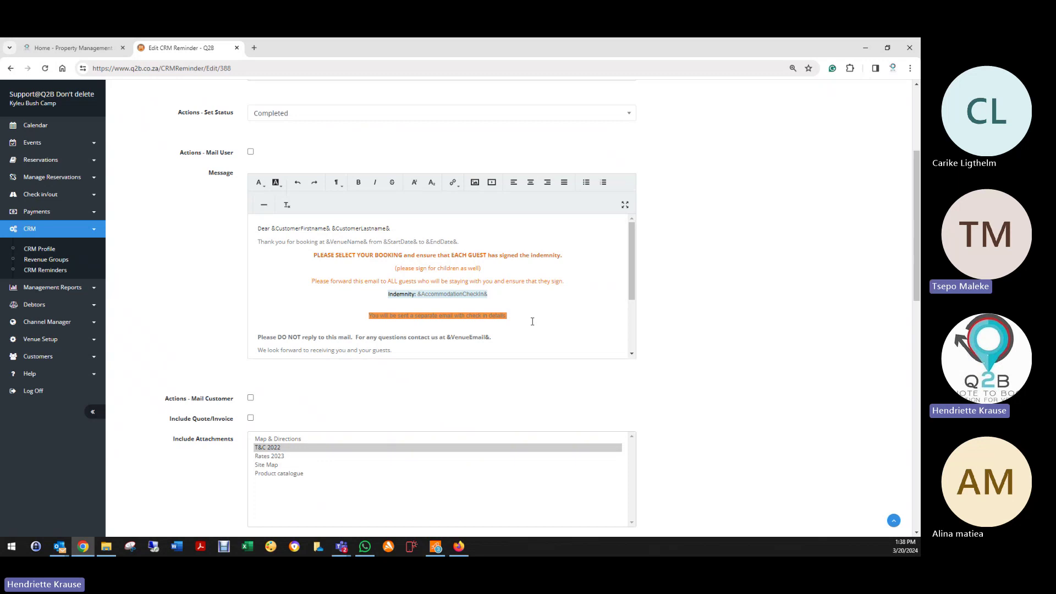
{"action": "scroll", "coordinate": [495, 314], "scroll_direction": "up", "scroll_amount": 3}
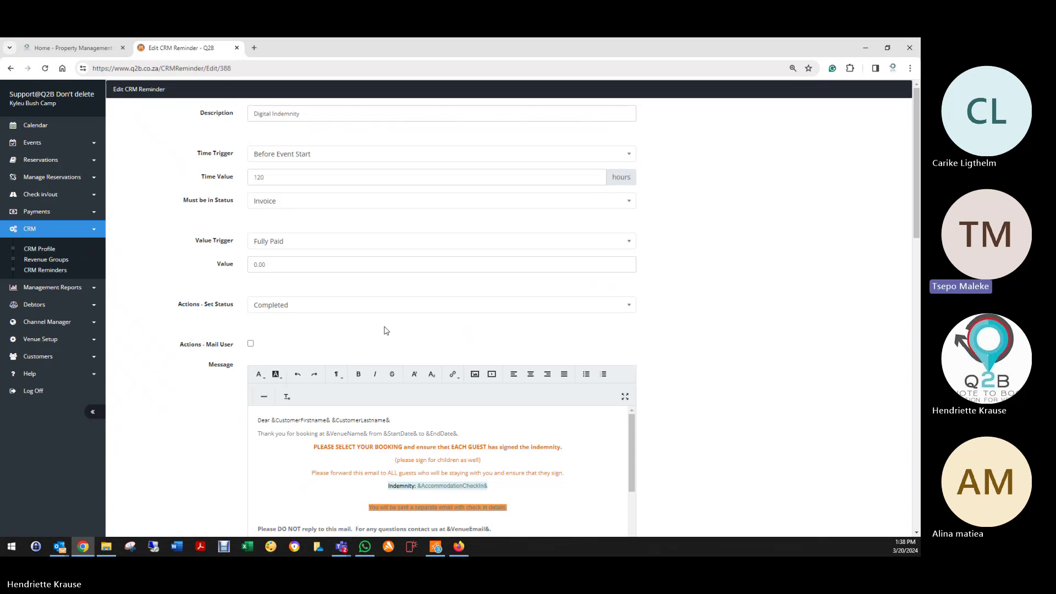
{"action": "scroll", "coordinate": [385, 330], "scroll_direction": "down", "scroll_amount": 1}
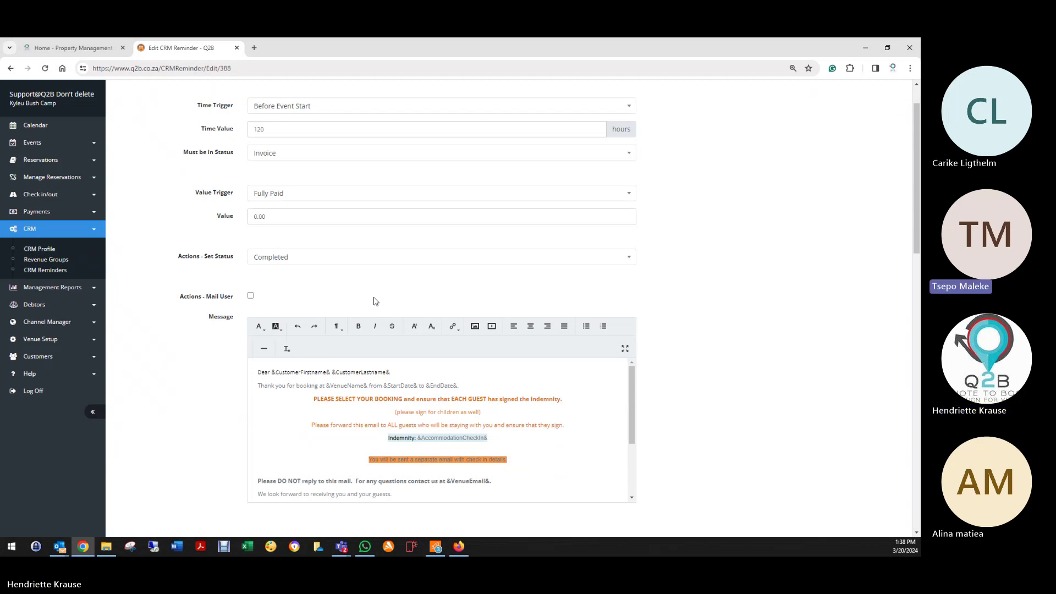
{"action": "scroll", "coordinate": [376, 291], "scroll_direction": "down", "scroll_amount": 1}
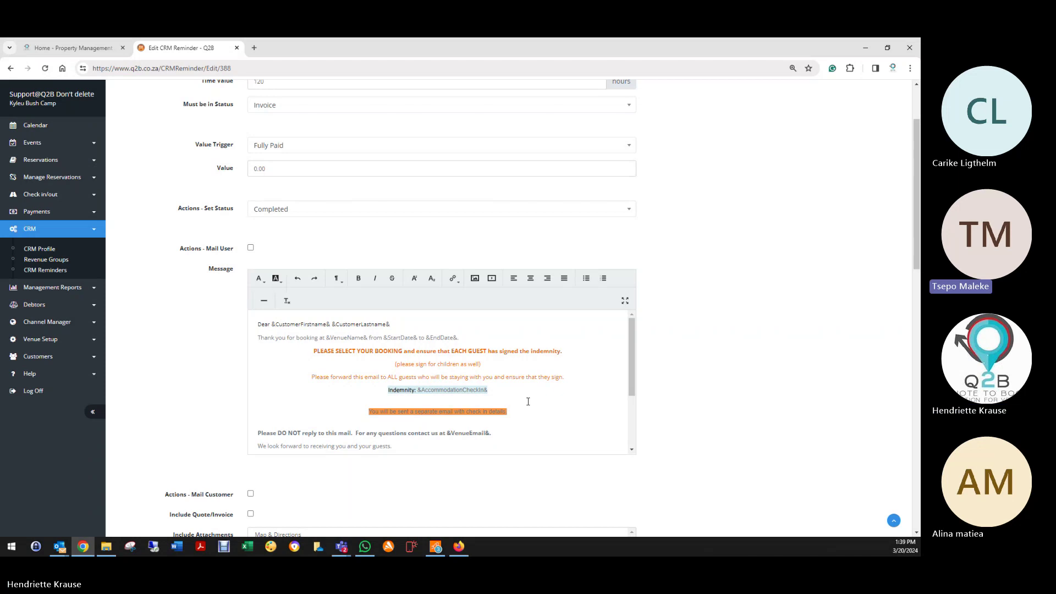
{"action": "scroll", "coordinate": [529, 402], "scroll_direction": "down", "scroll_amount": 3}
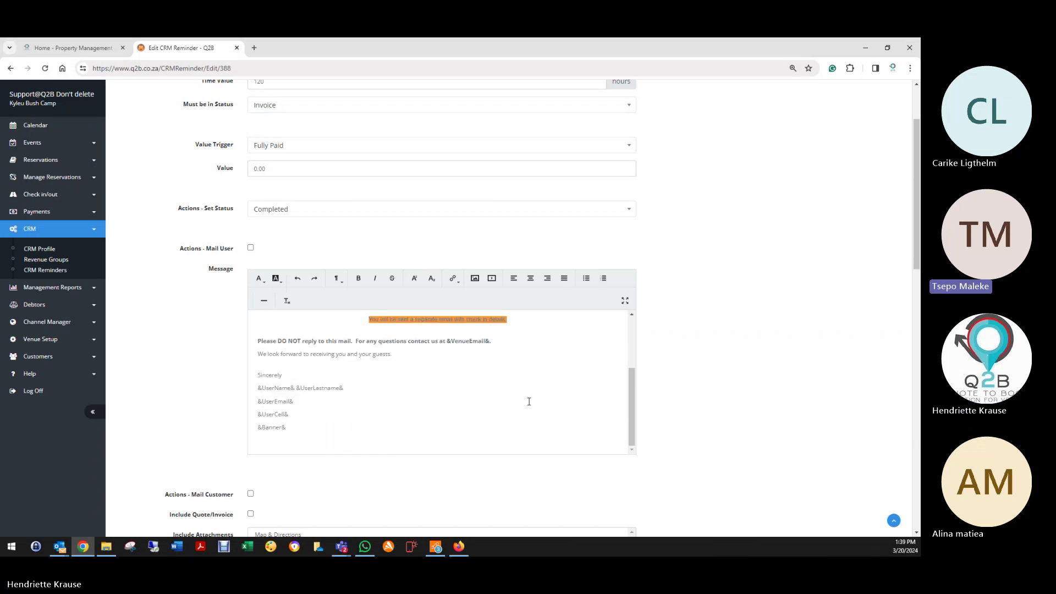
{"action": "scroll", "coordinate": [529, 401], "scroll_direction": "up", "scroll_amount": 3}
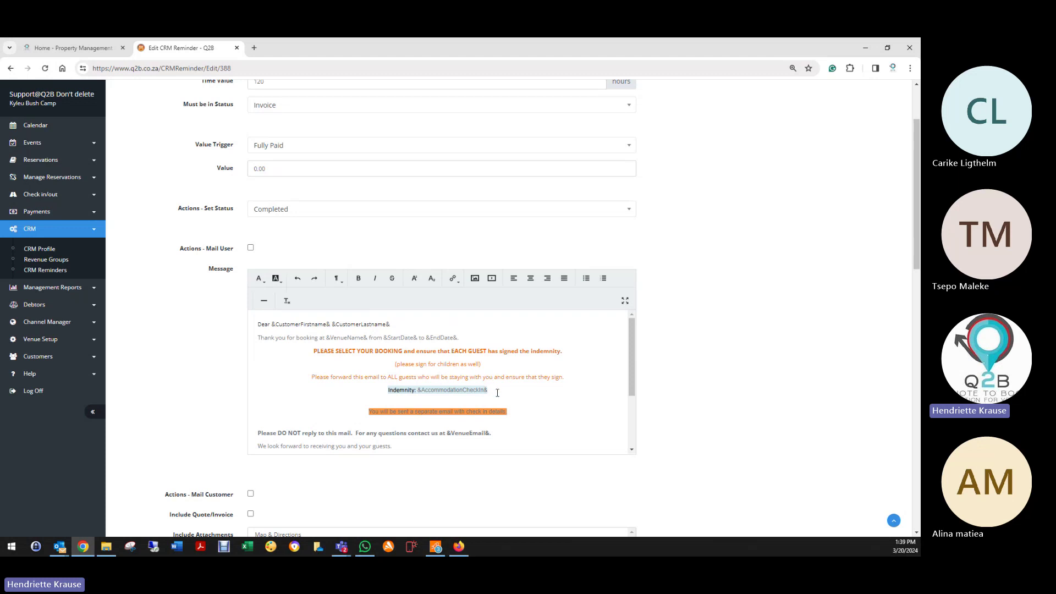
Step: Highlight the &AccommodationCheckIn& placeholder, then return to the reminder list
{"action": "left_click_drag", "start_coordinate": [418, 393], "coordinate": [479, 393]}
{"action": "left_click", "coordinate": [487, 394]}
{"action": "scroll", "coordinate": [486, 394], "scroll_direction": "down", "scroll_amount": 10}
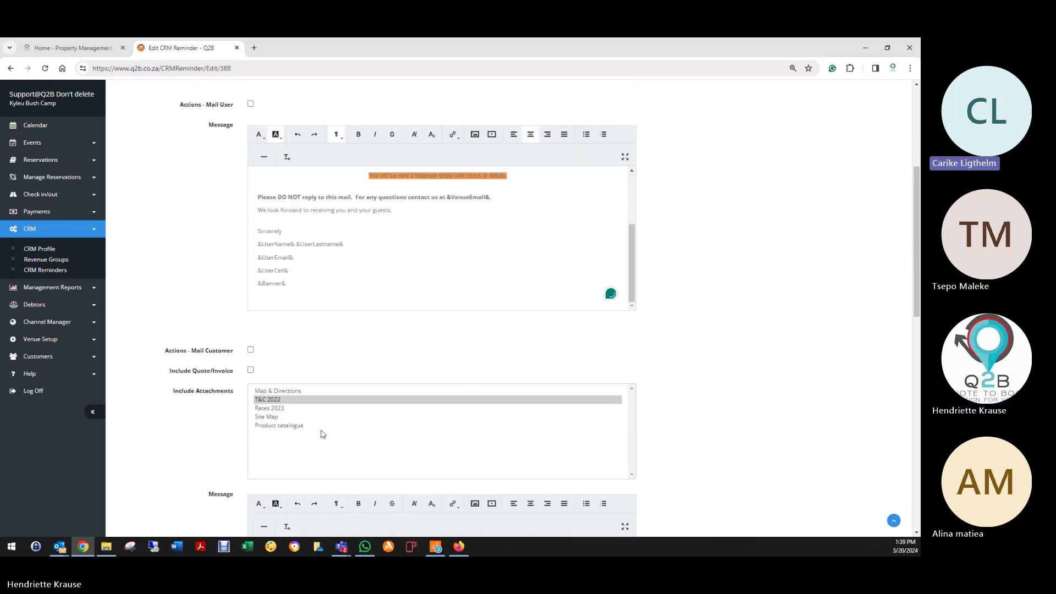
{"action": "scroll", "coordinate": [209, 425], "scroll_direction": "down", "scroll_amount": 10}
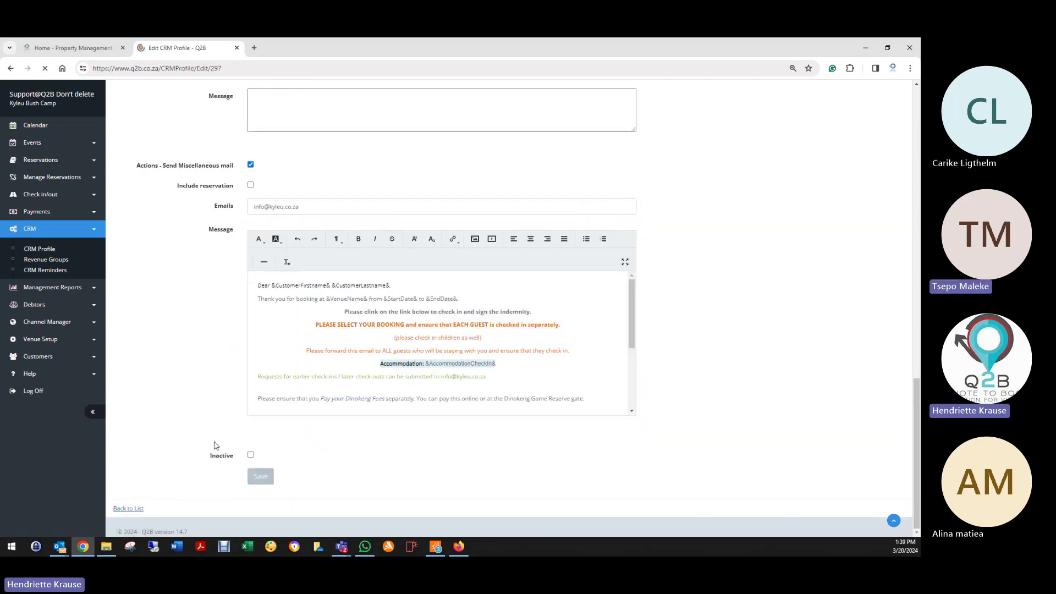
{"action": "left_click", "coordinate": [126, 509]}
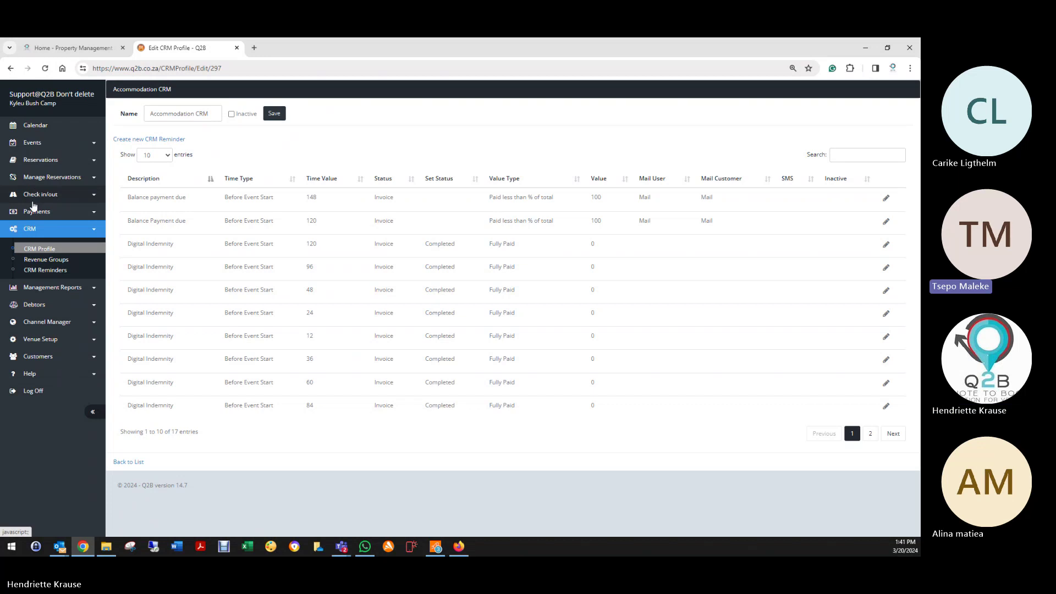
Step: Reopen the Digital Indemnity reminder to check its 120-hour time value and &AccommodationCheckIn& placeholder
{"action": "left_click", "coordinate": [886, 244]}
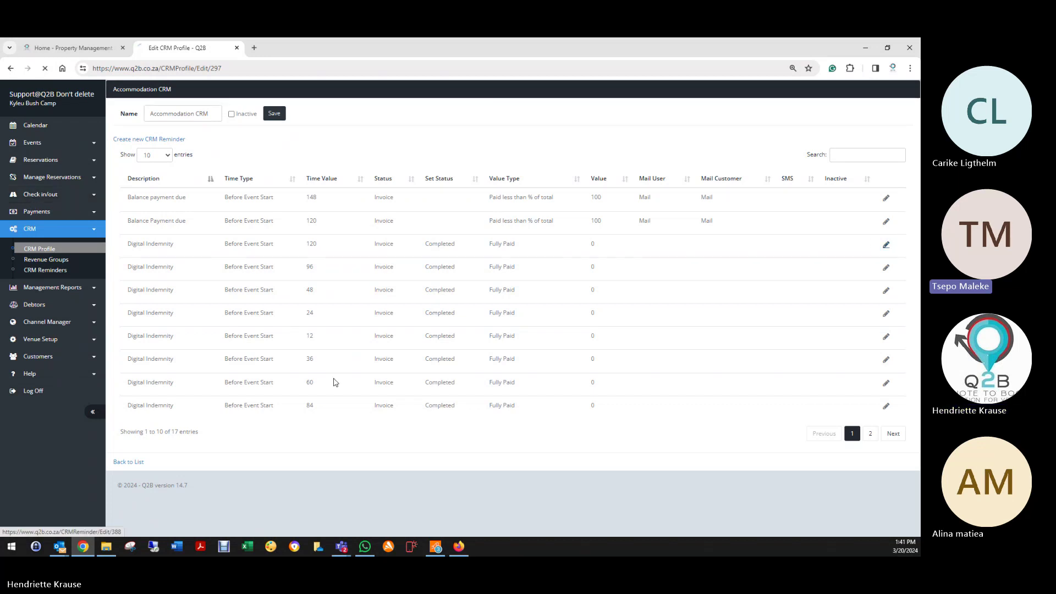
{"action": "scroll", "coordinate": [358, 381], "scroll_direction": "down", "scroll_amount": 2}
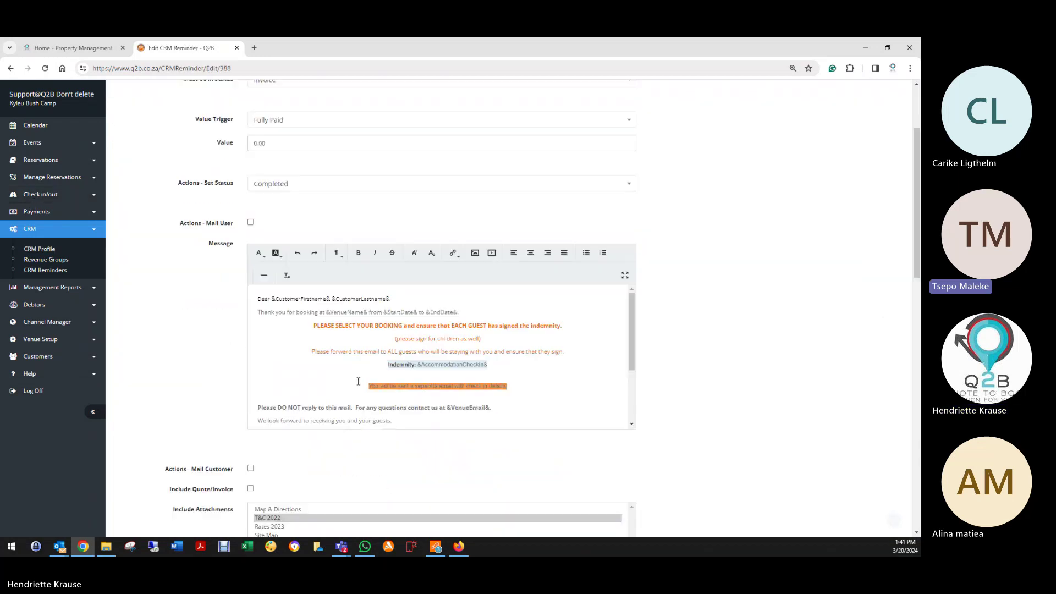
{"action": "scroll", "coordinate": [359, 381], "scroll_direction": "up", "scroll_amount": 3}
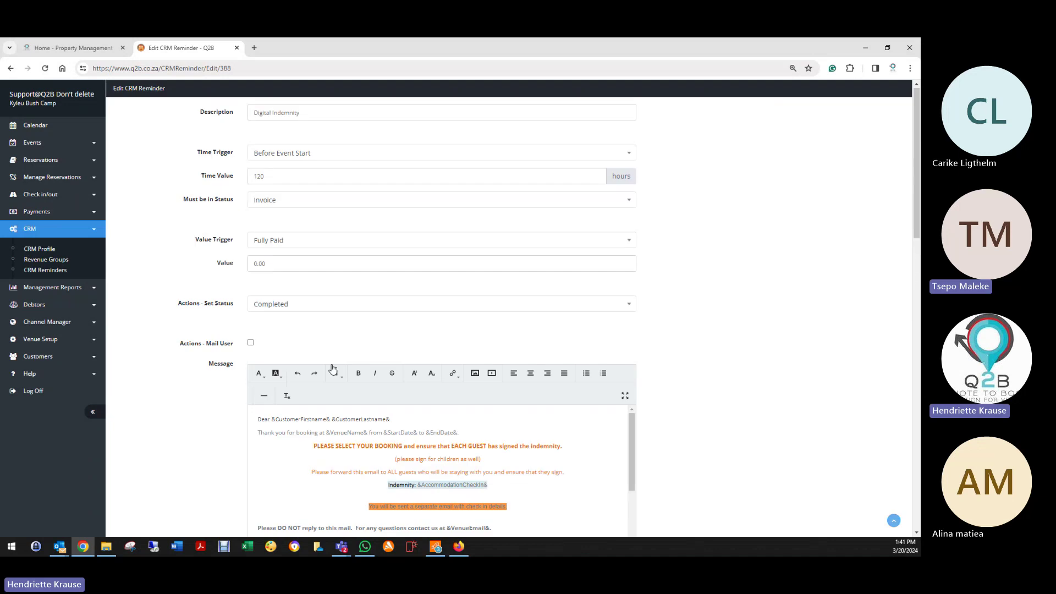
{"action": "double_click", "coordinate": [251, 179]}
{"action": "scroll", "coordinate": [353, 397], "scroll_direction": "down", "scroll_amount": 2}
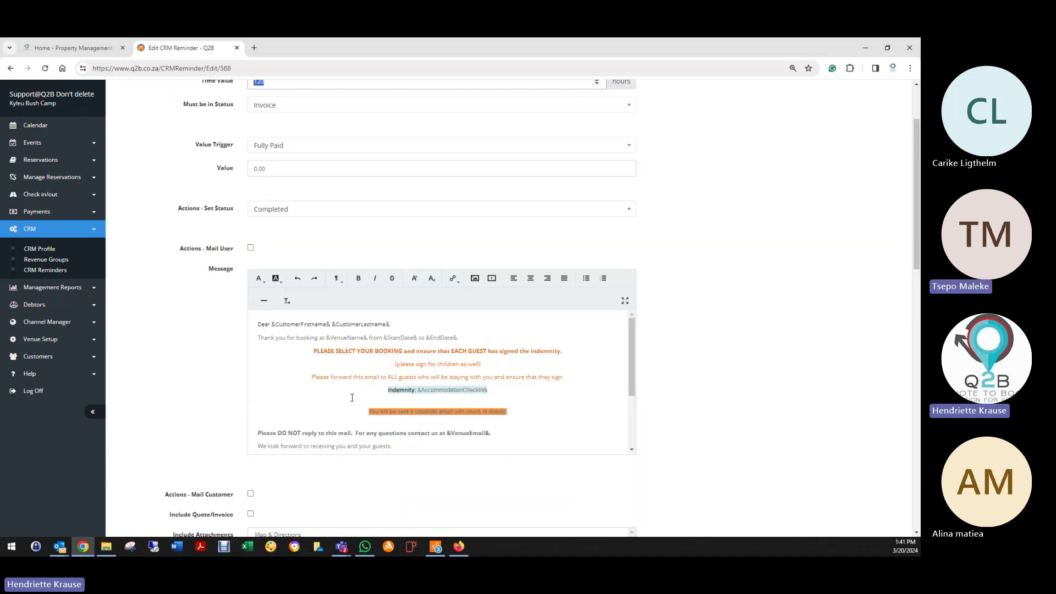
{"action": "left_click_drag", "start_coordinate": [418, 392], "coordinate": [486, 392]}
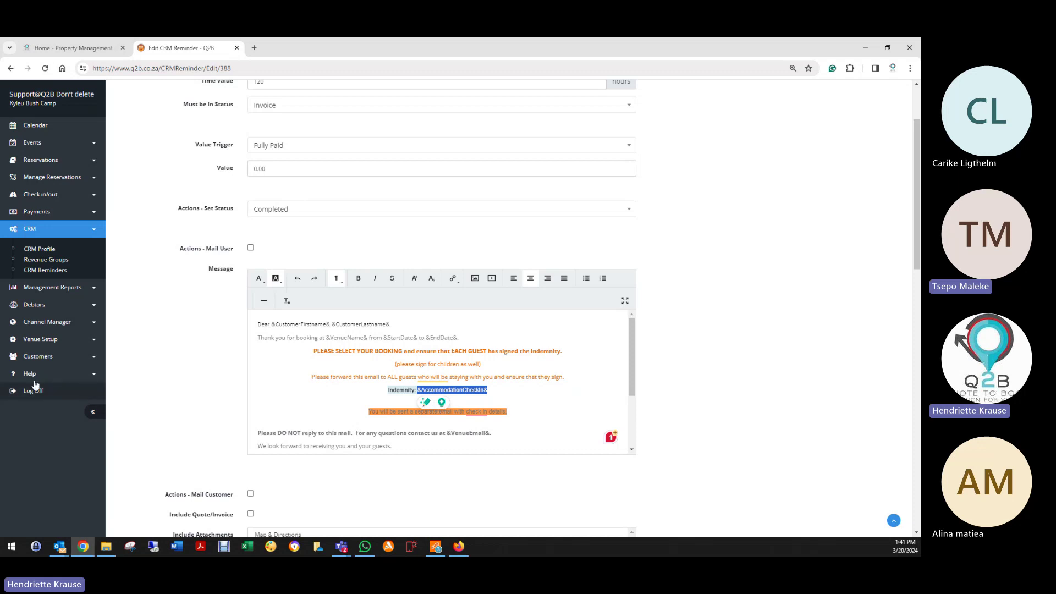
{"action": "left_click", "coordinate": [25, 199]}
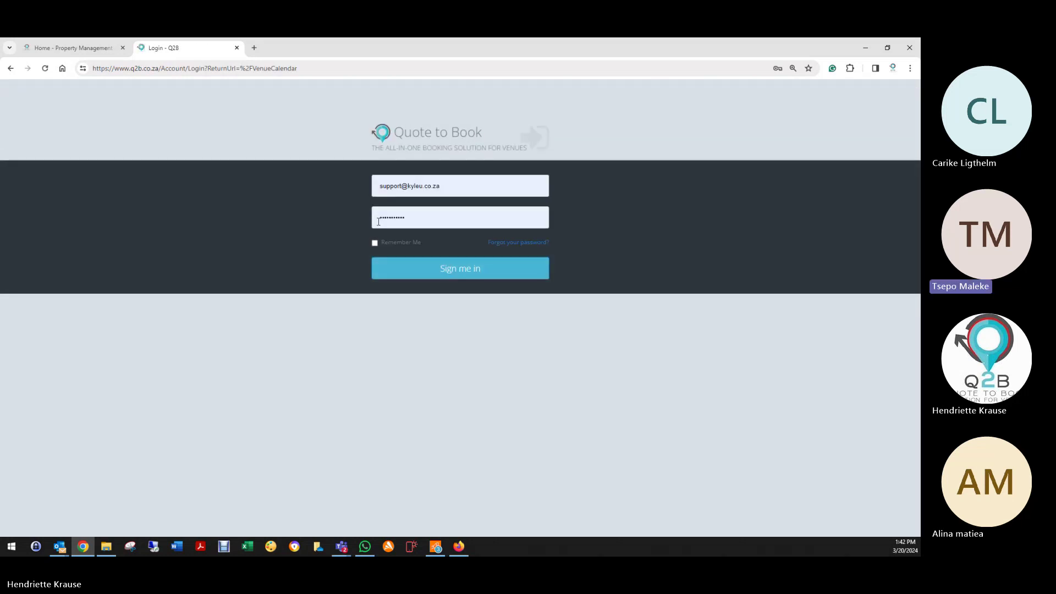
Step: Sign in with the prefilled credentials to reach the March 2024 venue calendar
{"action": "left_click", "coordinate": [406, 274]}
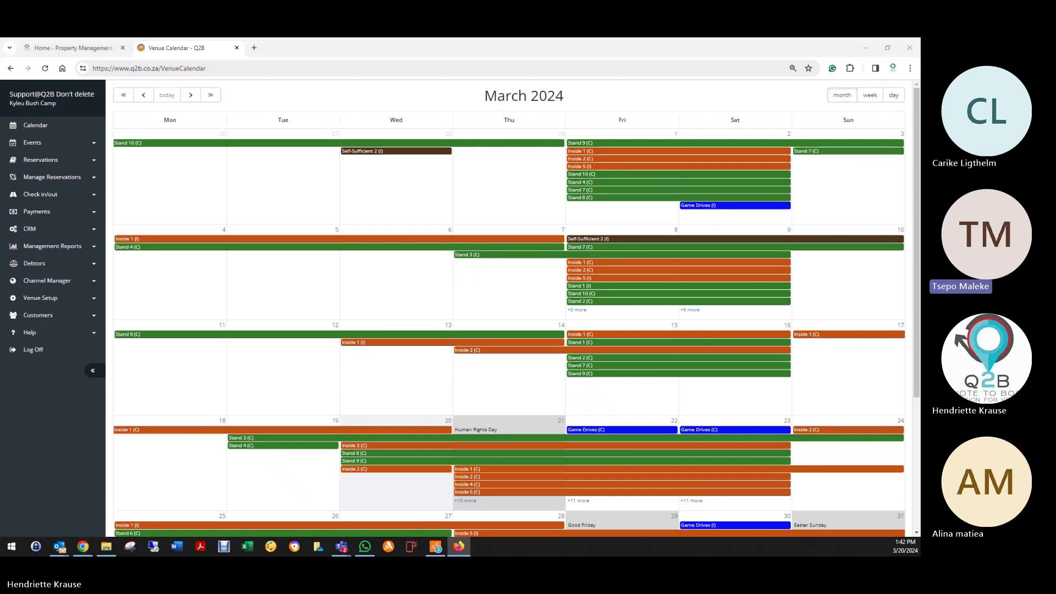
Step: Return to Chrome and open Check in/out > Check in/out Report from the sidebar
{"action": "key", "text": "alt+F4"}
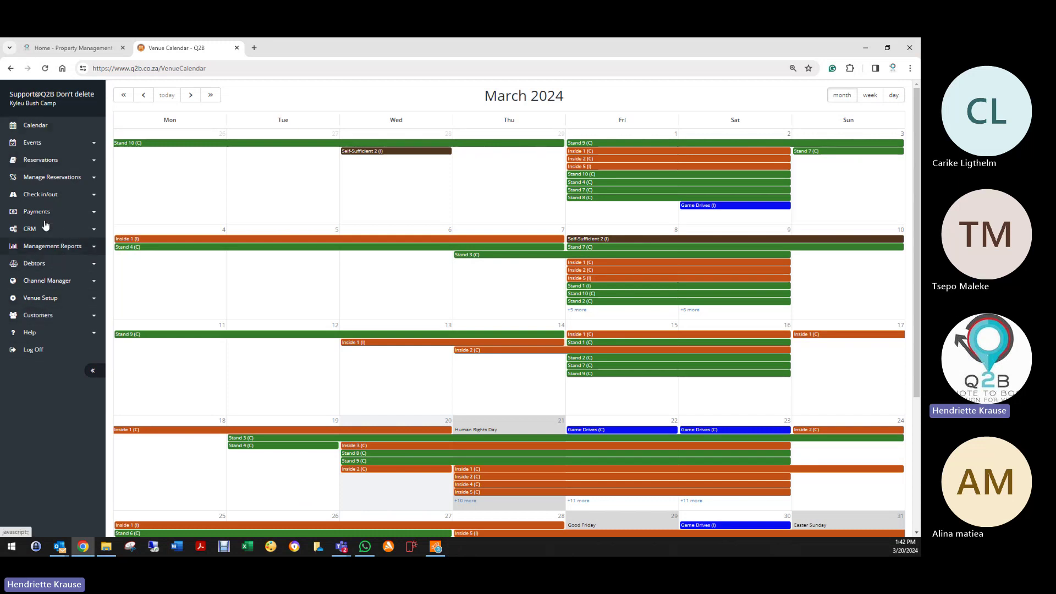
{"action": "left_click", "coordinate": [36, 201]}
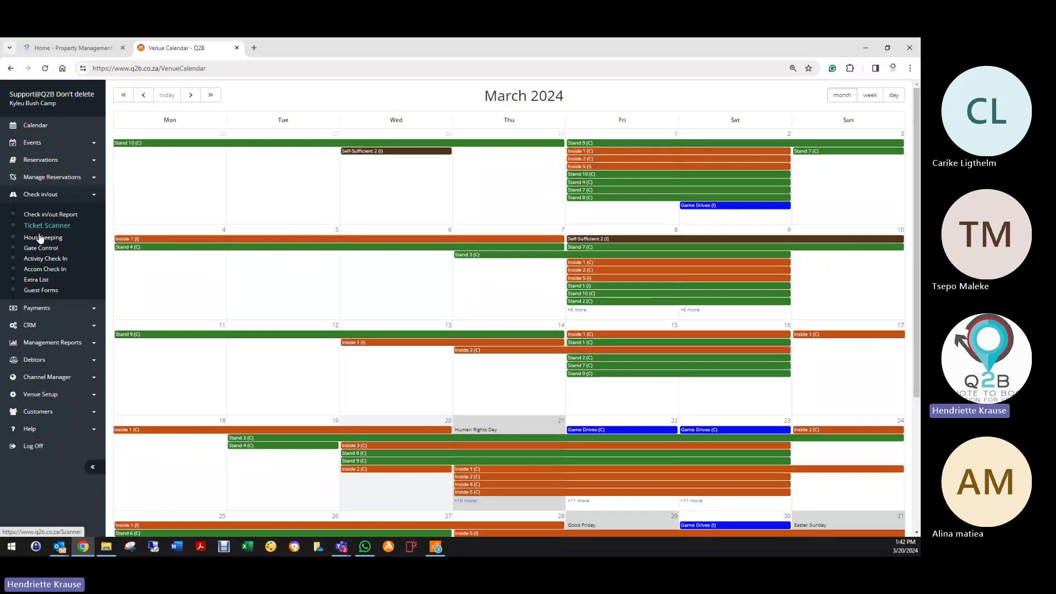
{"action": "left_click", "coordinate": [30, 325]}
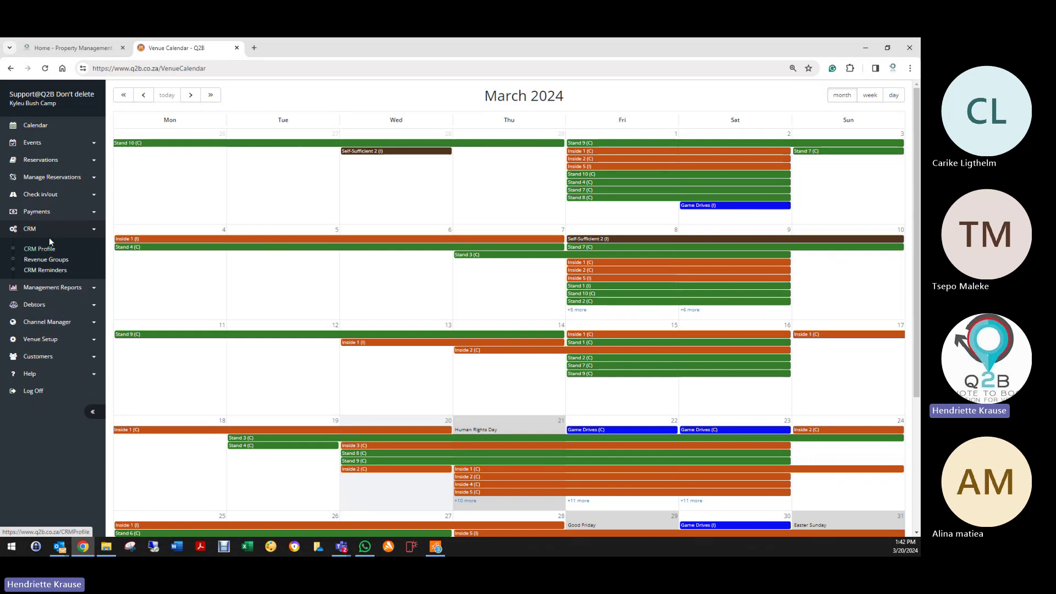
{"action": "left_click", "coordinate": [48, 197]}
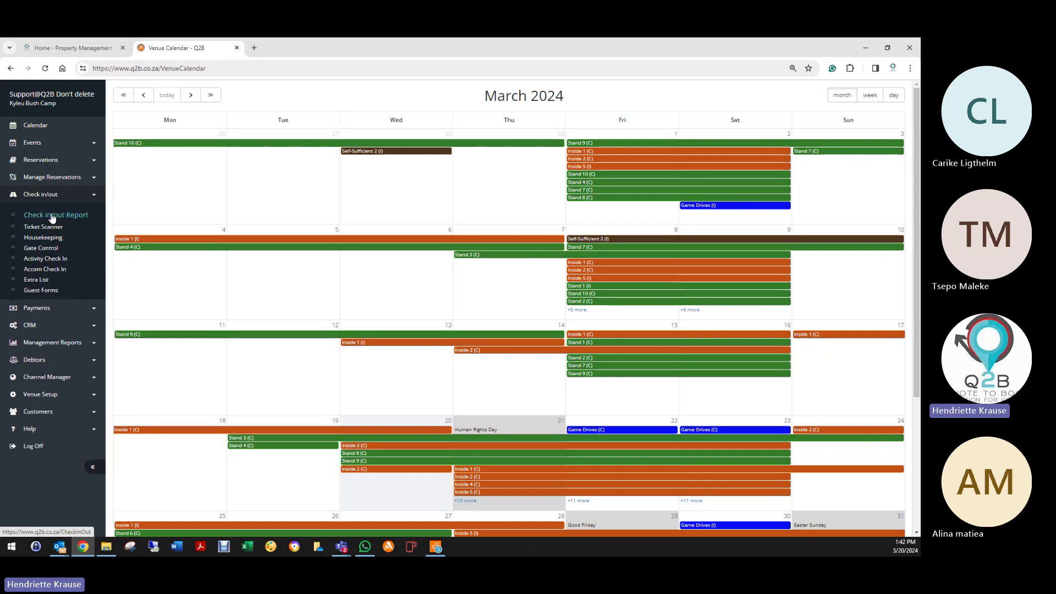
{"action": "left_click", "coordinate": [52, 216]}
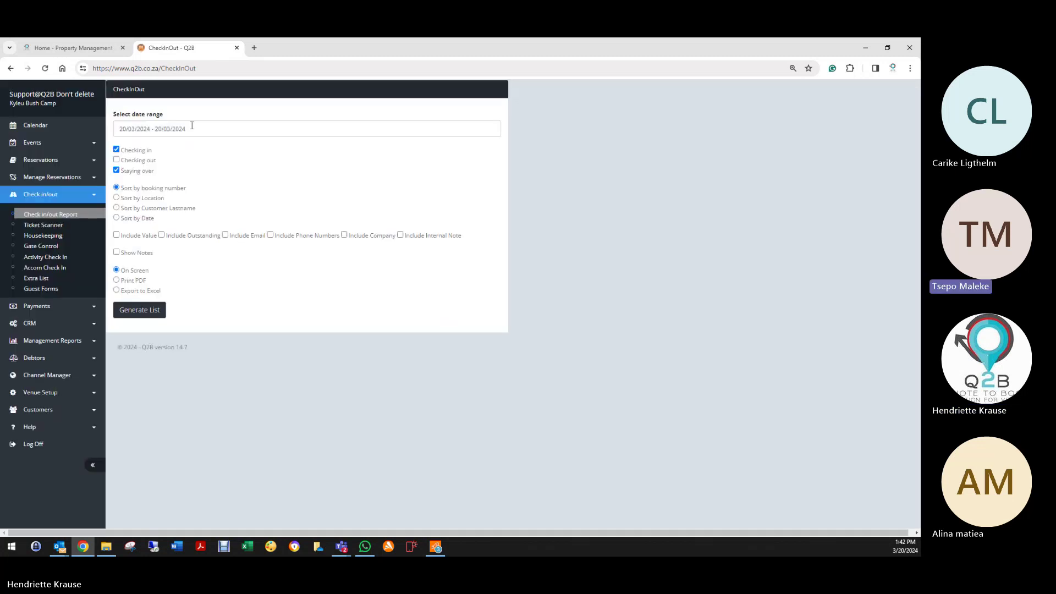
Step: Generate the check-in/out report for 01/03/2024 to 20/03/2024
{"action": "left_click", "coordinate": [192, 127]}
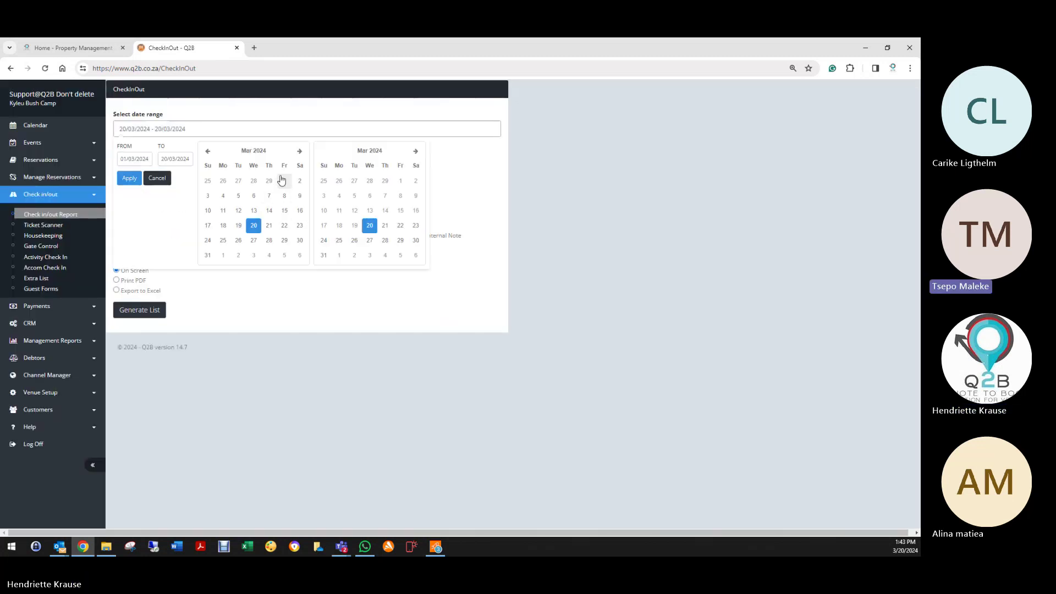
{"action": "left_click", "coordinate": [131, 178]}
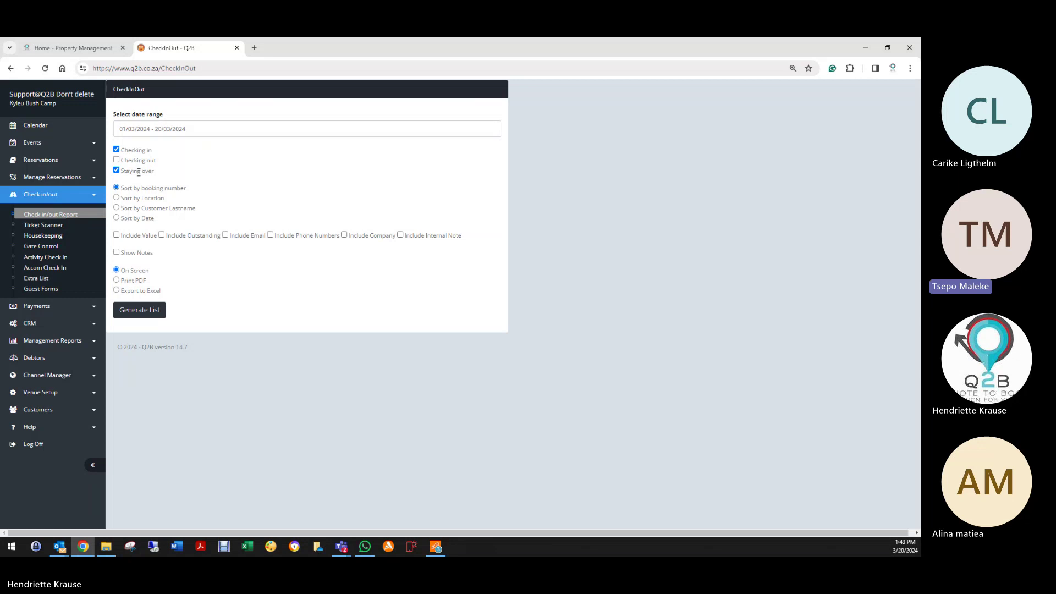
{"action": "left_click", "coordinate": [141, 311]}
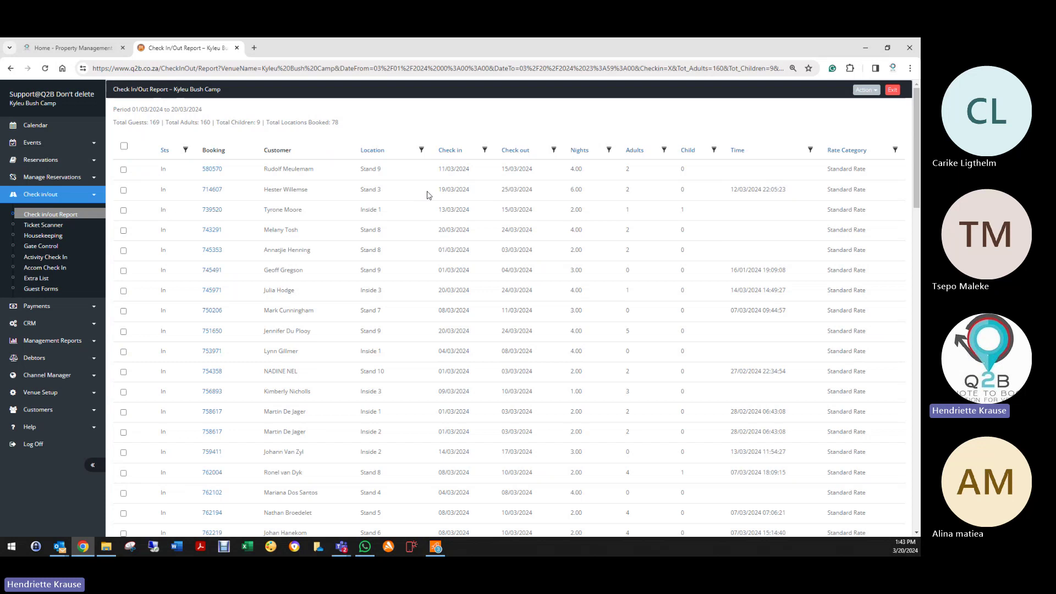
{"action": "left_click_drag", "start_coordinate": [441, 191], "coordinate": [479, 192]}
{"action": "left_click", "coordinate": [732, 190]}
{"action": "left_click_drag", "start_coordinate": [732, 191], "coordinate": [794, 194]}
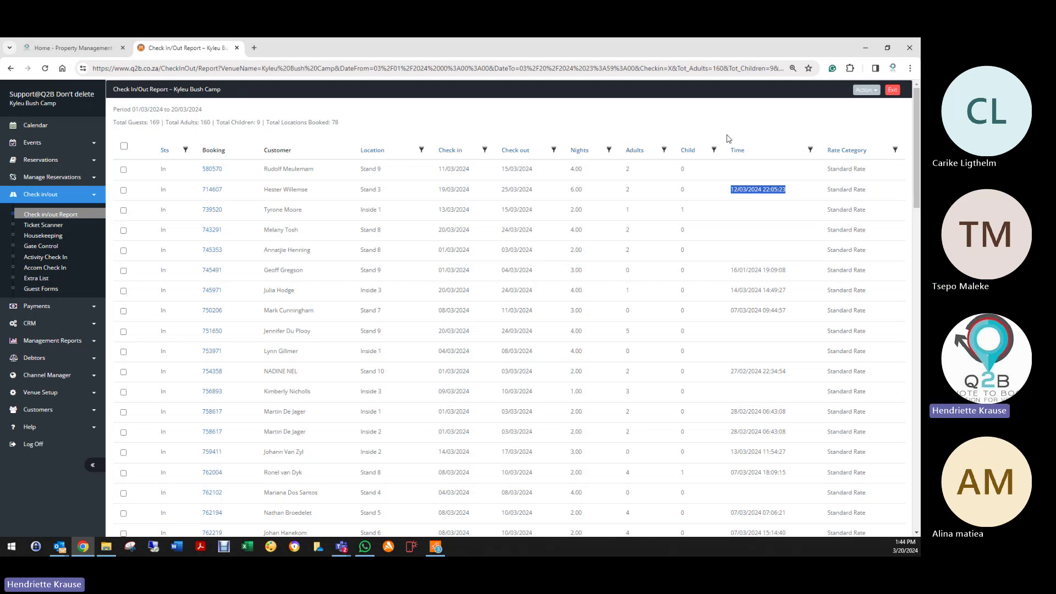
Step: Log off and sign in to the Sani Mountain Lodge venue using its saved login
{"action": "left_click", "coordinate": [33, 444]}
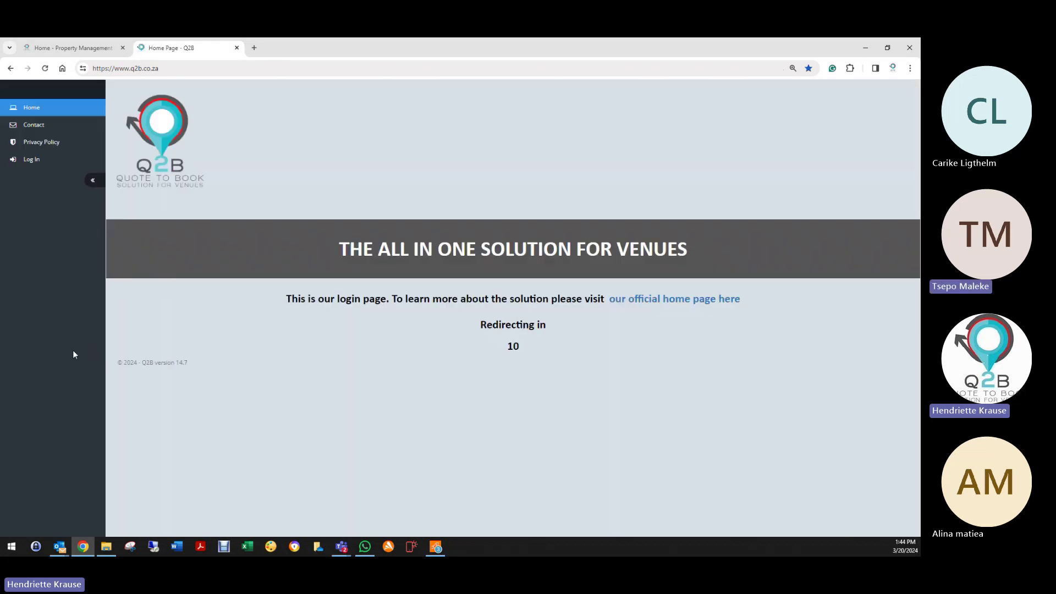
{"action": "left_click", "coordinate": [32, 160]}
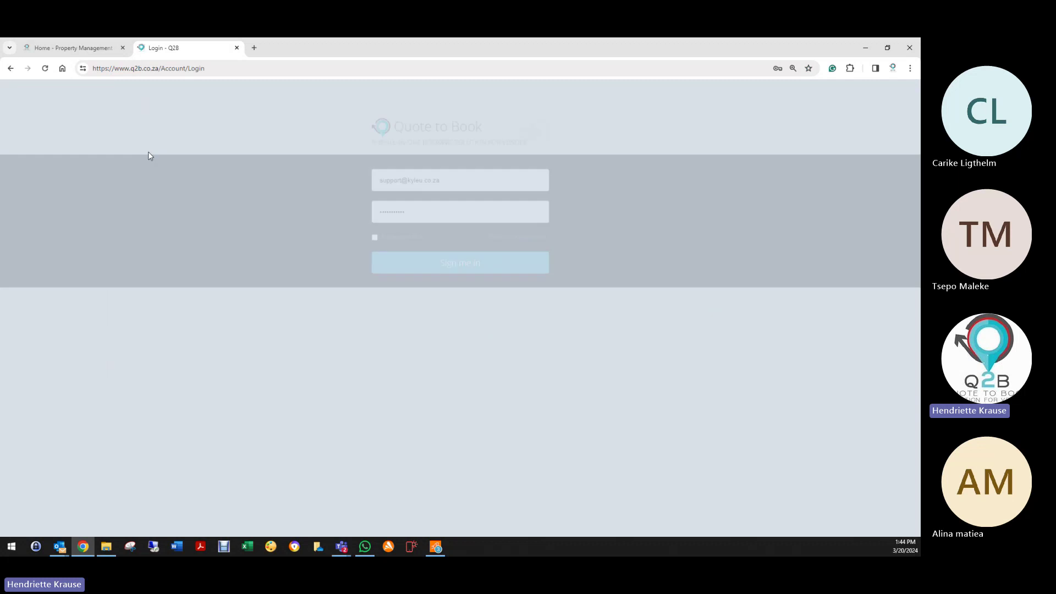
{"action": "left_click_drag", "start_coordinate": [447, 186], "coordinate": [410, 185]}
{"action": "type", "text": "sani"}
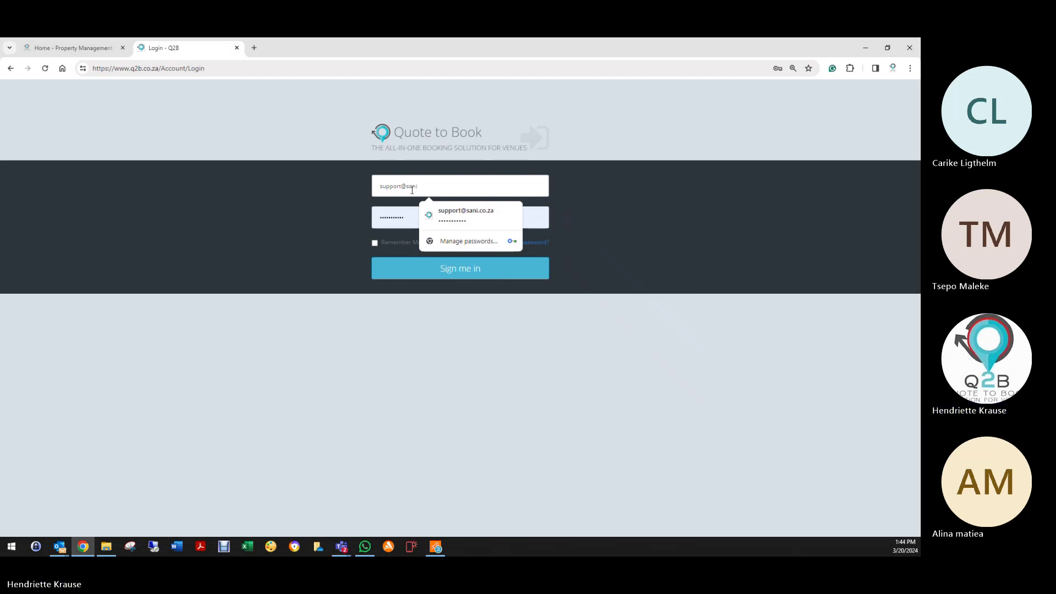
{"action": "left_click", "coordinate": [488, 225]}
{"action": "left_click", "coordinate": [474, 269]}
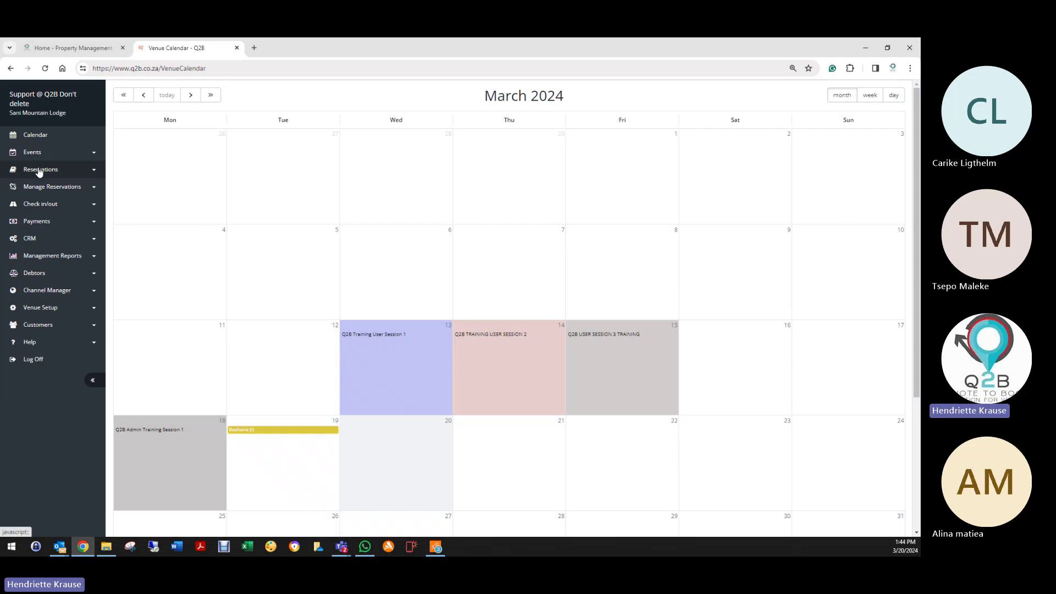
Step: Open the Follow up on Quote reminder in the Accommodation CRM profile for editing
{"action": "left_click", "coordinate": [32, 238]}
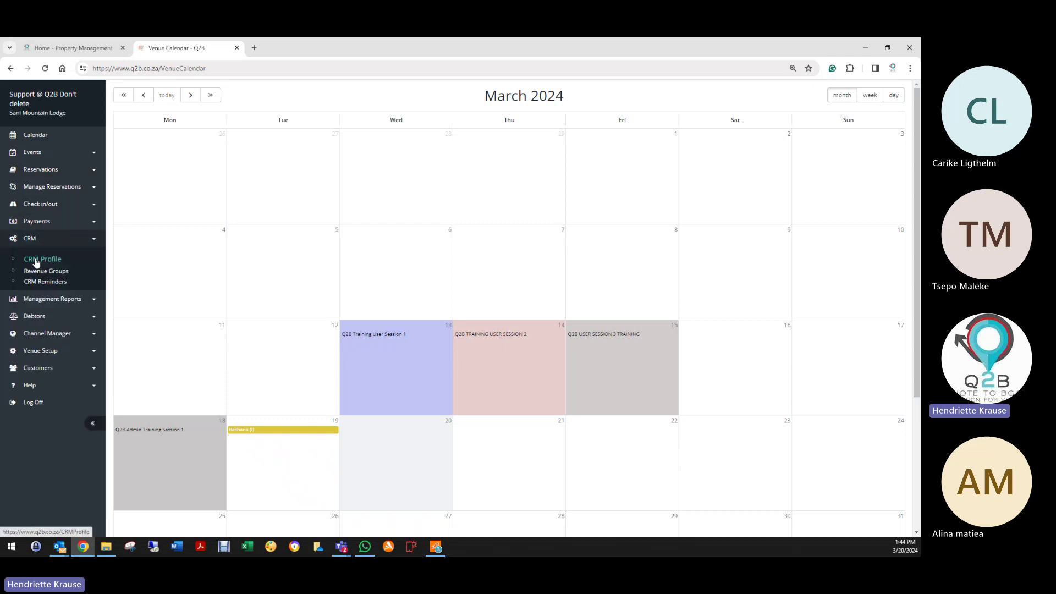
{"action": "left_click", "coordinate": [38, 259]}
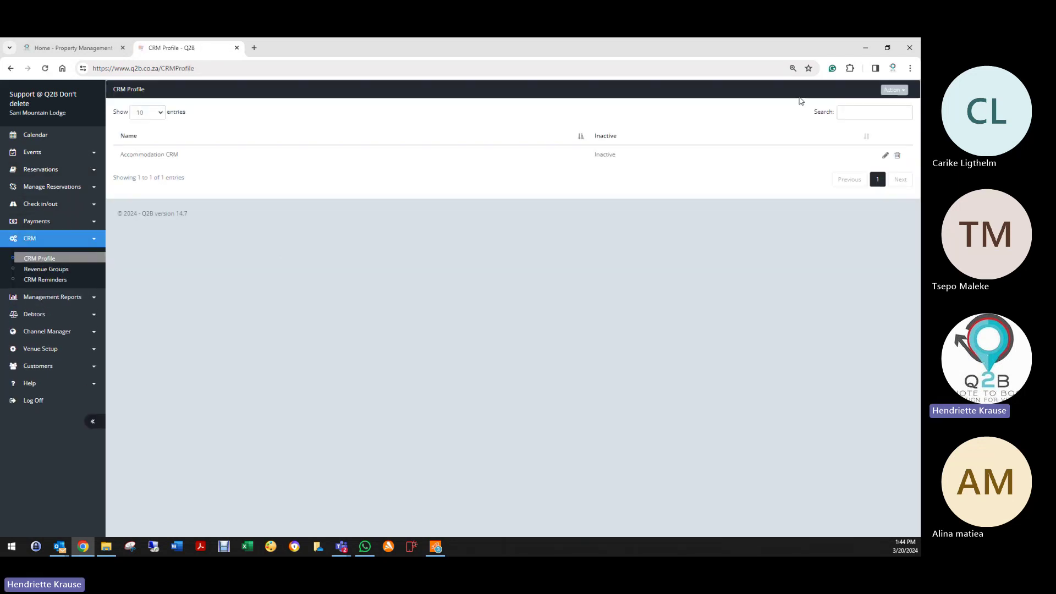
{"action": "left_click", "coordinate": [886, 157]}
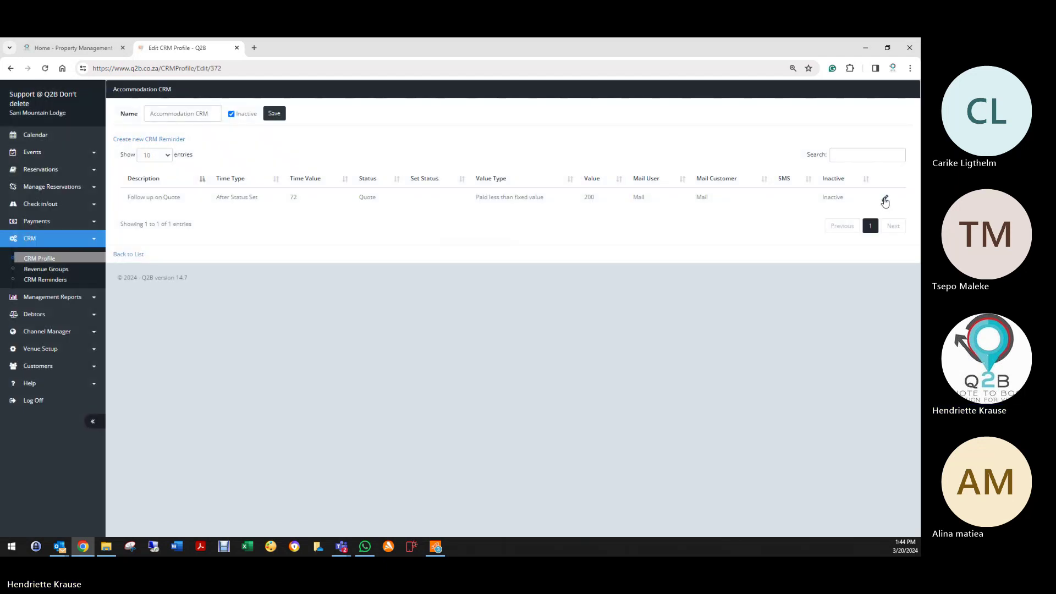
{"action": "left_click", "coordinate": [884, 199]}
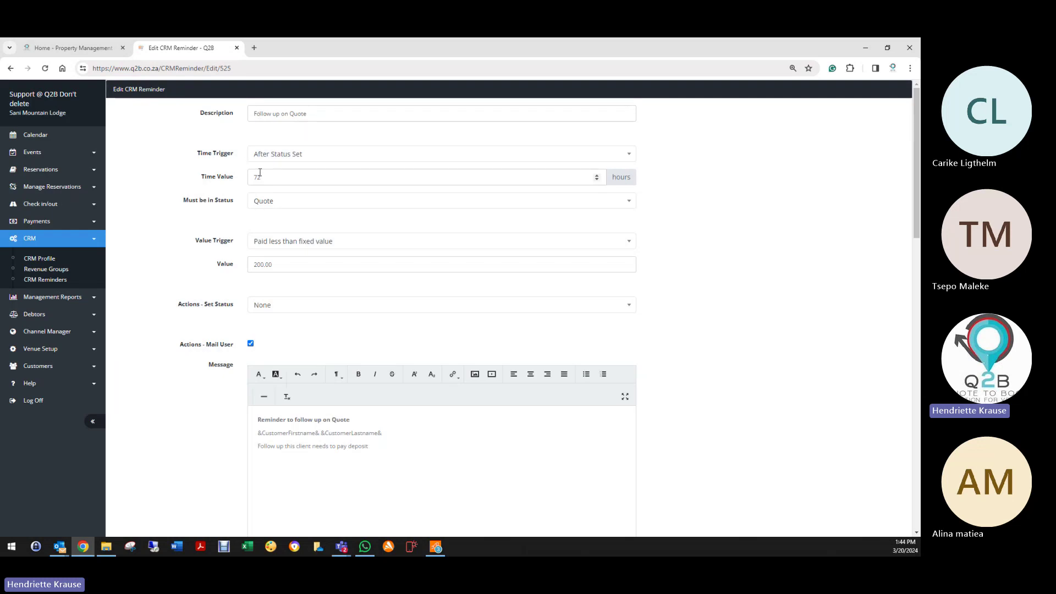
Step: Review the reminder's time trigger options, keeping After Status Set, and scroll through its value and message settings
{"action": "left_click", "coordinate": [266, 156]}
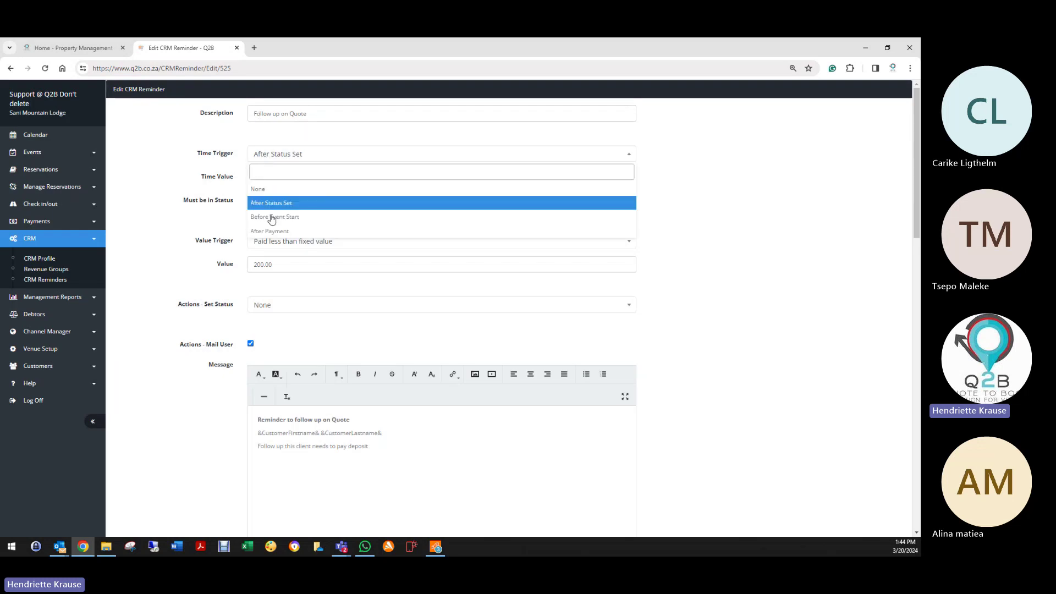
{"action": "left_click", "coordinate": [242, 184]}
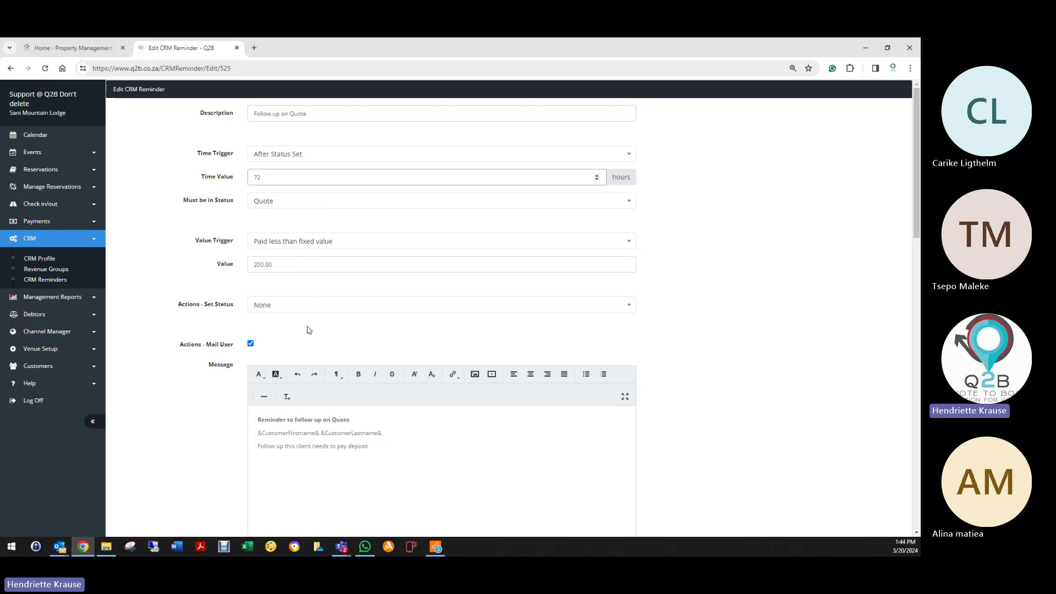
{"action": "scroll", "coordinate": [306, 325], "scroll_direction": "down", "scroll_amount": 3}
{"action": "scroll", "coordinate": [305, 325], "scroll_direction": "down", "scroll_amount": 5}
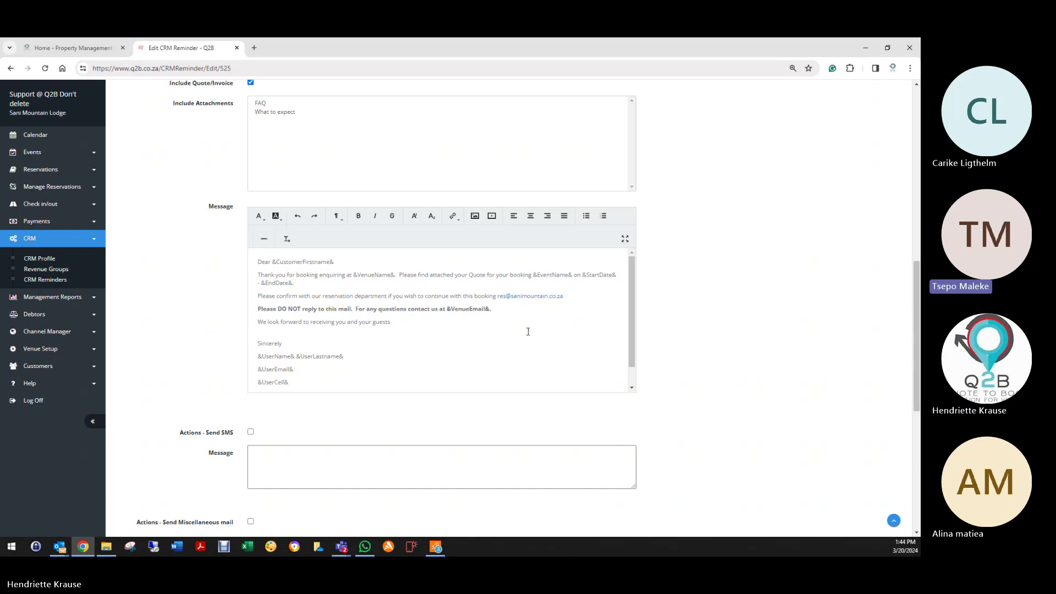
{"action": "scroll", "coordinate": [373, 365], "scroll_direction": "down", "scroll_amount": 1}
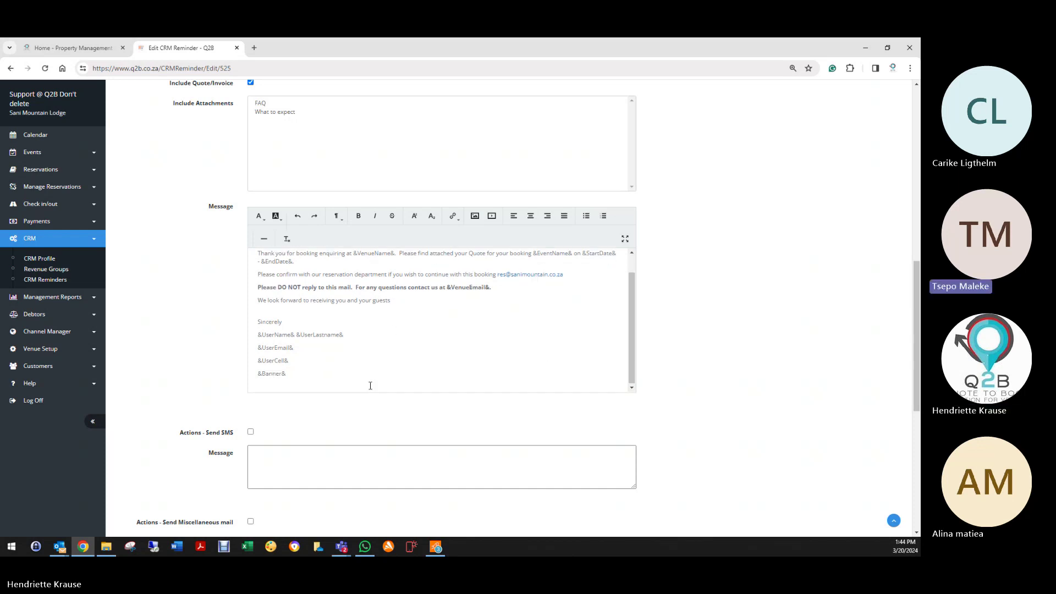
{"action": "scroll", "coordinate": [413, 381], "scroll_direction": "up", "scroll_amount": 10}
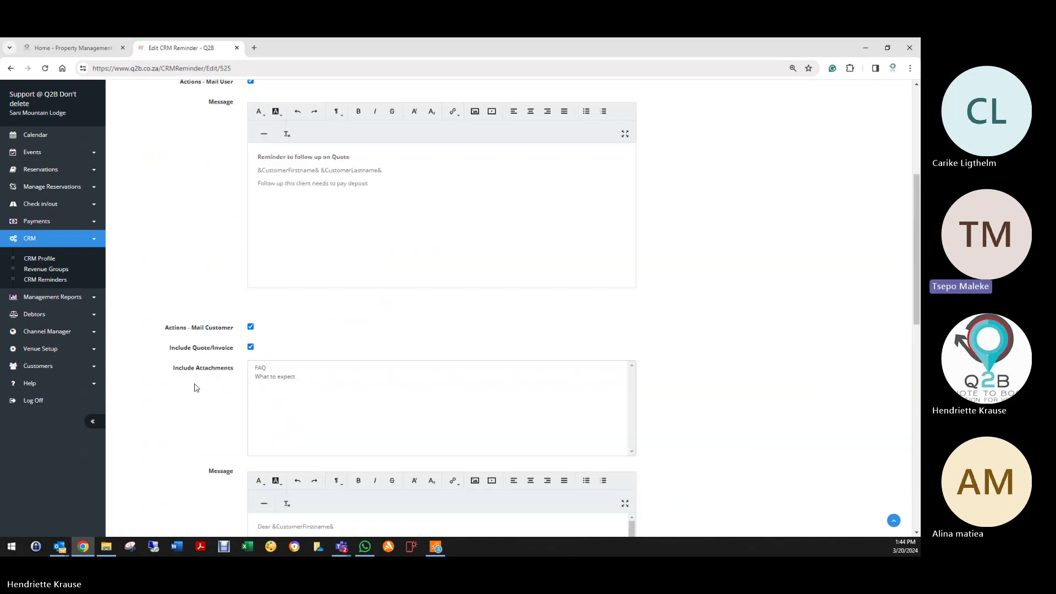
{"action": "scroll", "coordinate": [216, 379], "scroll_direction": "up", "scroll_amount": 4}
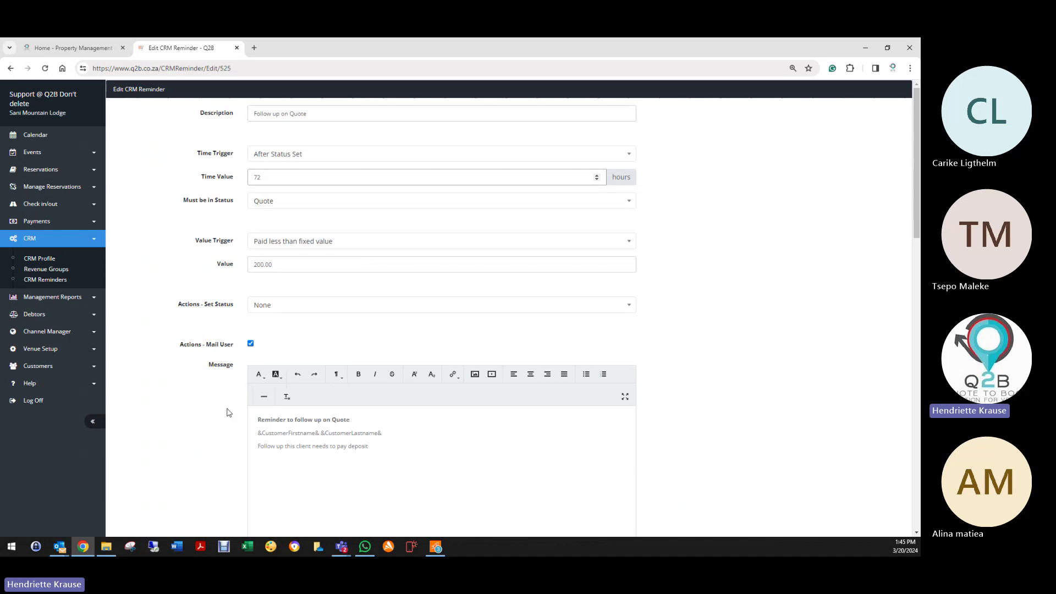
{"action": "scroll", "coordinate": [215, 445], "scroll_direction": "down", "scroll_amount": 20}
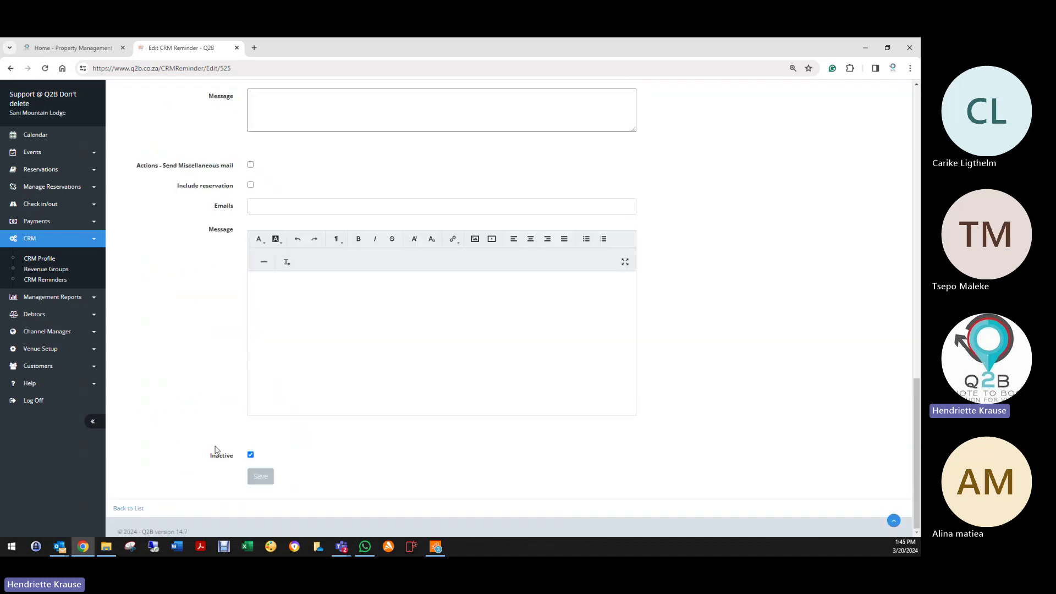
Step: Save the Follow up on Quote reminder, then save the Accommodation CRM profile
{"action": "left_click", "coordinate": [258, 477]}
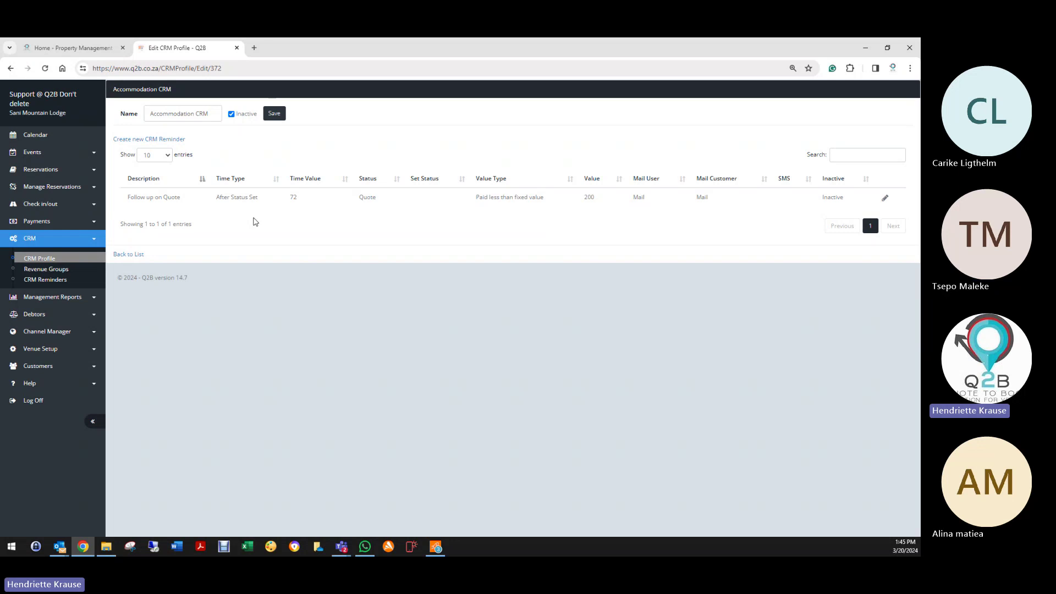
{"action": "left_click", "coordinate": [274, 114]}
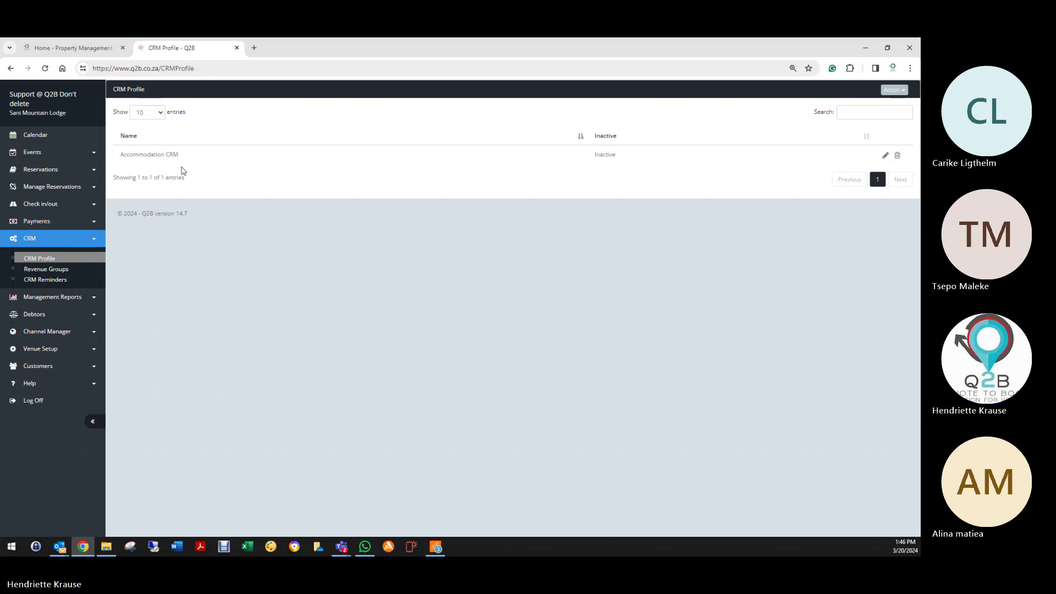
Step: Open booking 776835 from the Reservation List
{"action": "left_click", "coordinate": [42, 170]}
{"action": "left_click", "coordinate": [44, 189]}
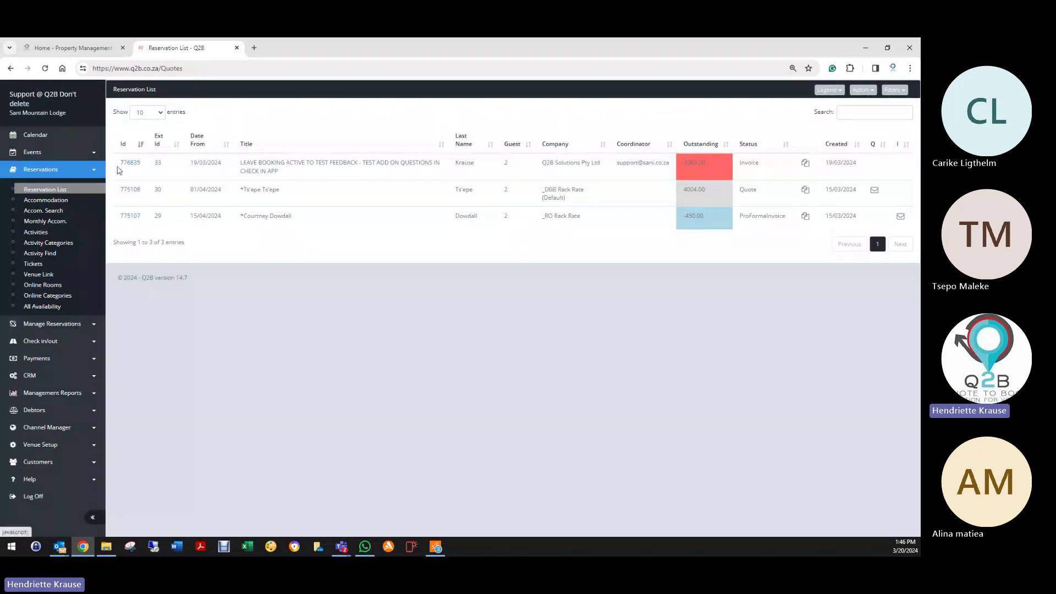
{"action": "left_click", "coordinate": [128, 163]}
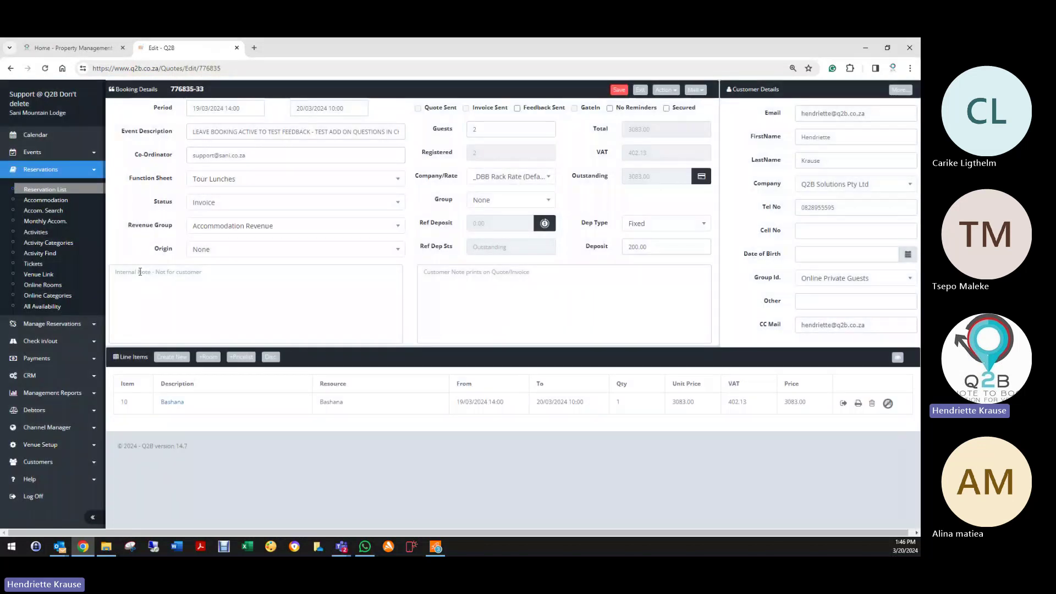
Step: Add the internal note '20/03/2024 Customer will settle blaalance on arrival', tick No Reminders, and save
{"action": "left_click", "coordinate": [124, 279]}
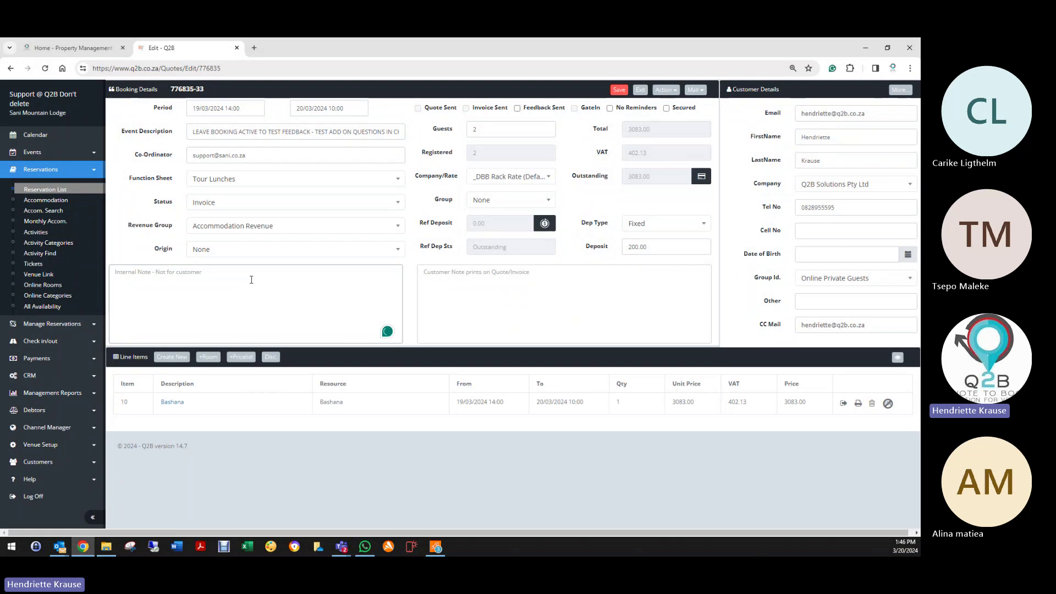
{"action": "type", "text": "20/03/2024 Customer wil"}
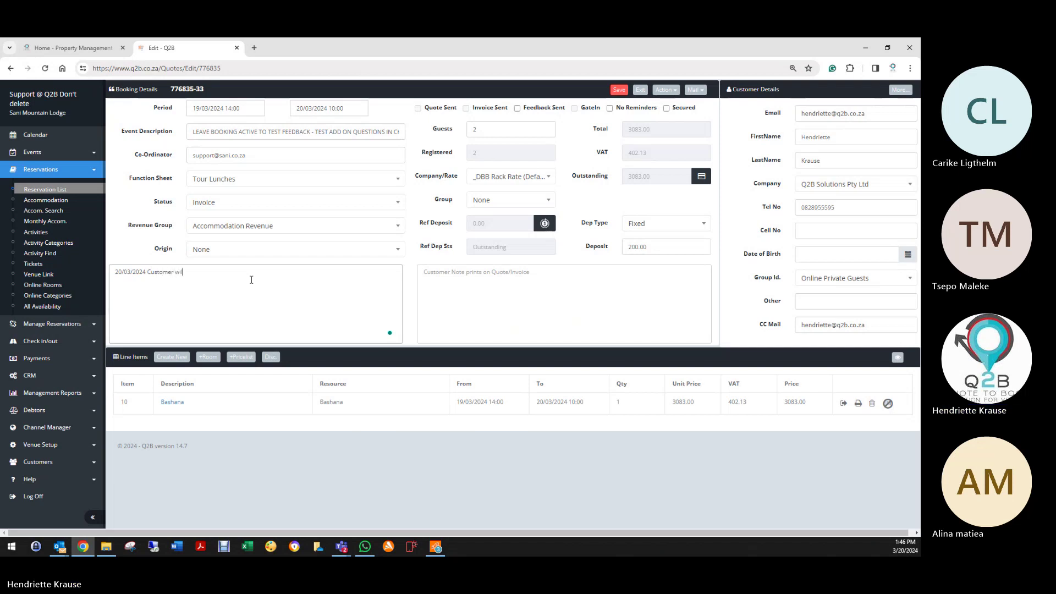
{"action": "type", "text": "l settle bla"}
{"action": "type", "text": "alance o"}
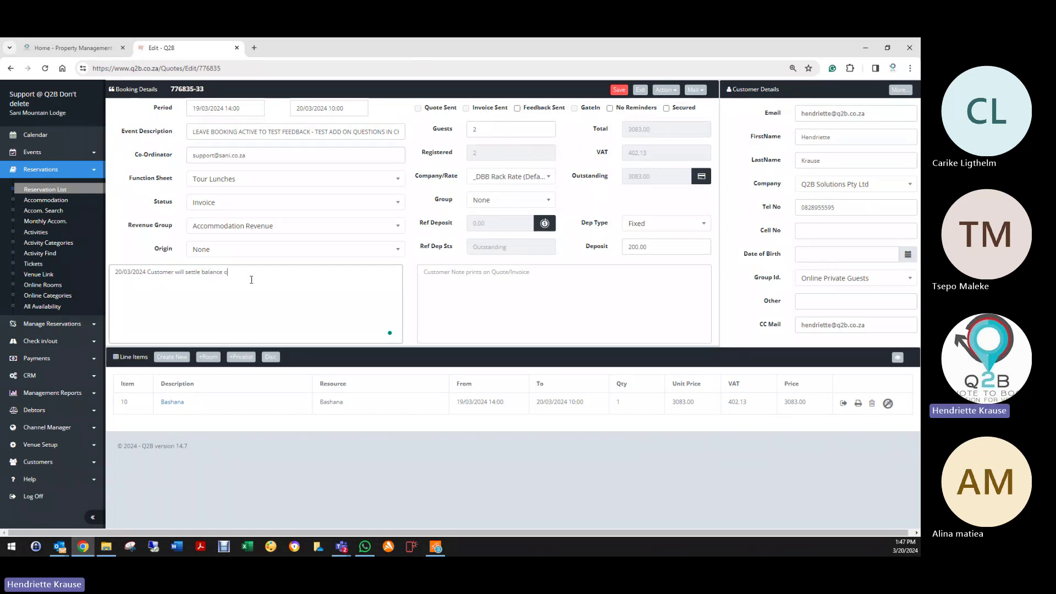
{"action": "type", "text": "n arrival"}
{"action": "left_click", "coordinate": [627, 109]}
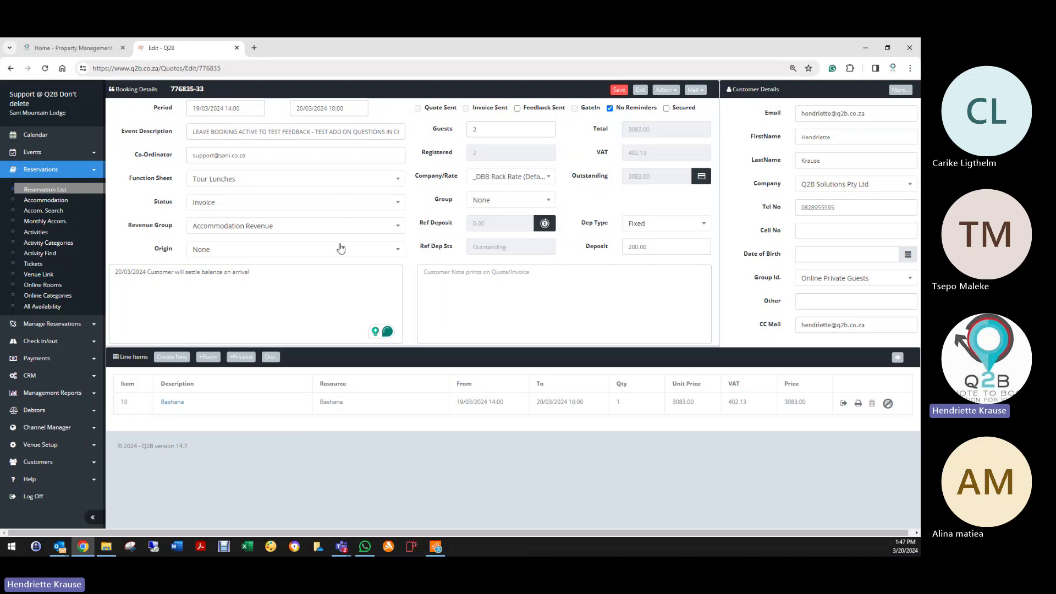
{"action": "left_click", "coordinate": [619, 90]}
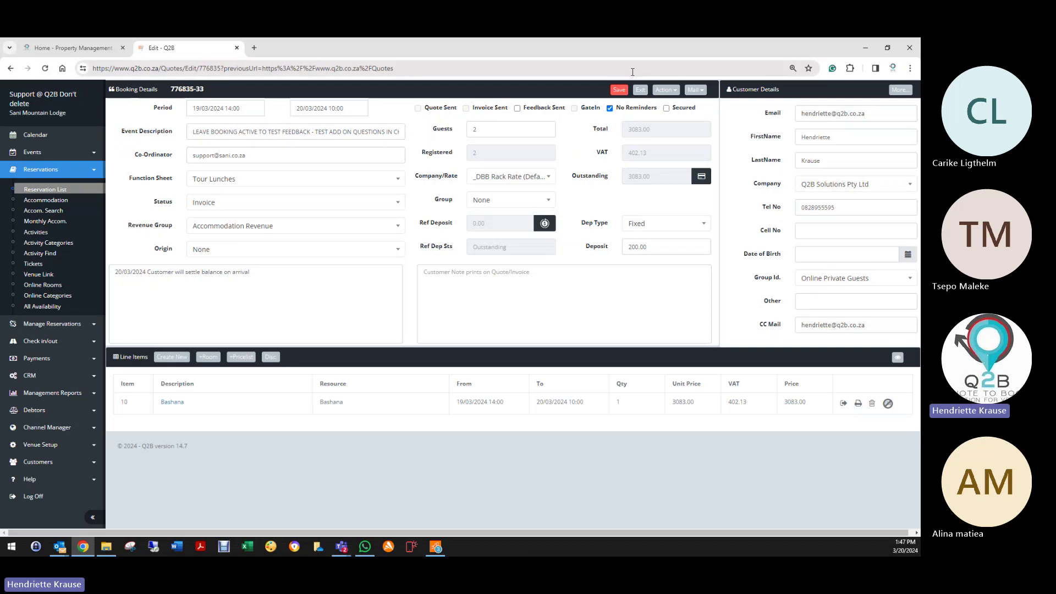
Step: Reopen booking 776835 to check the note and No Reminders, save again, and return to the list
{"action": "left_click", "coordinate": [641, 90]}
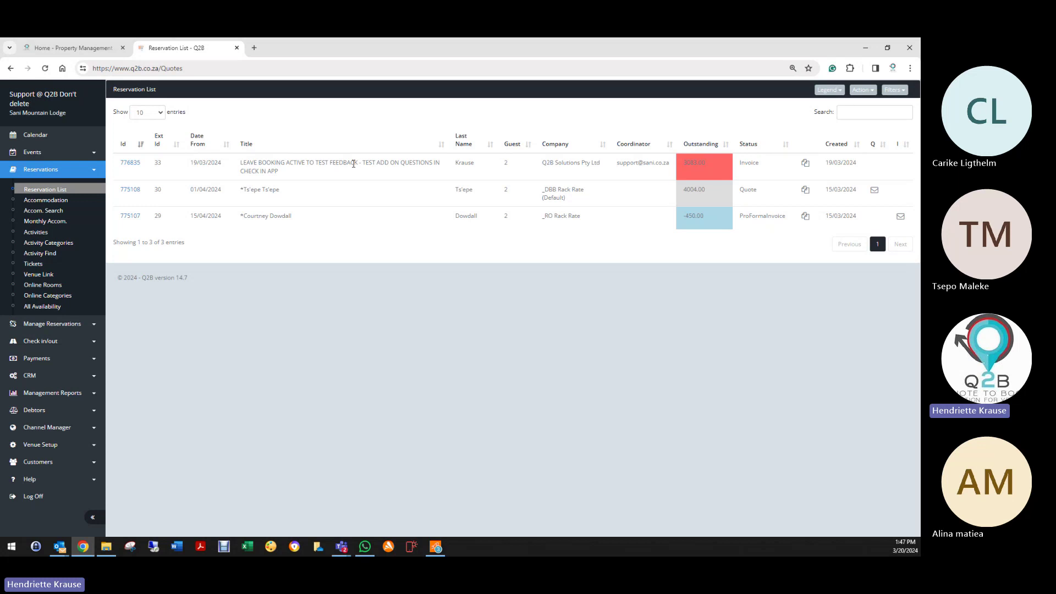
{"action": "left_click", "coordinate": [132, 163]}
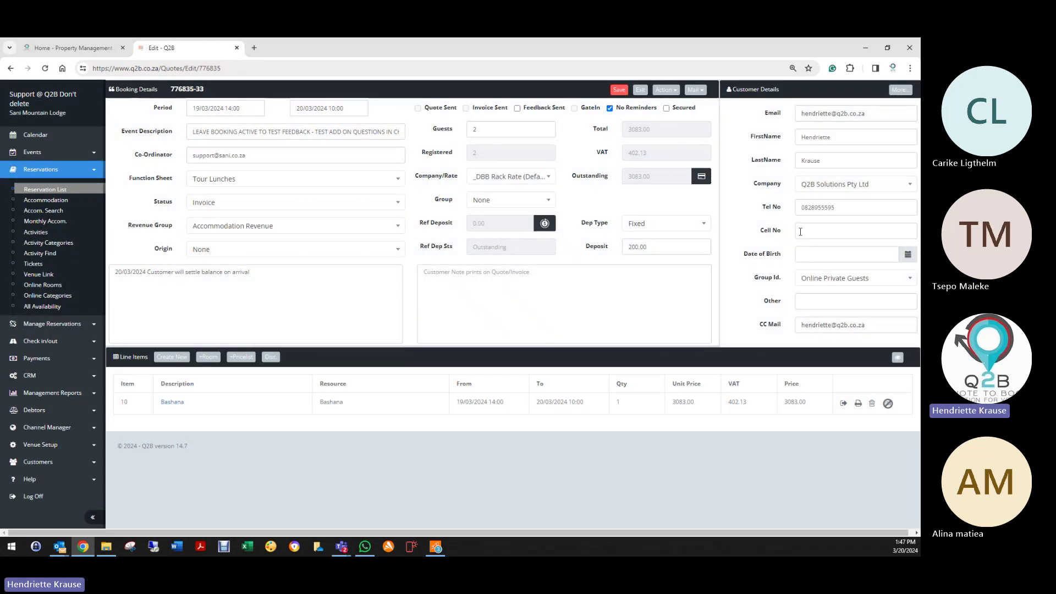
{"action": "left_click", "coordinate": [617, 91]}
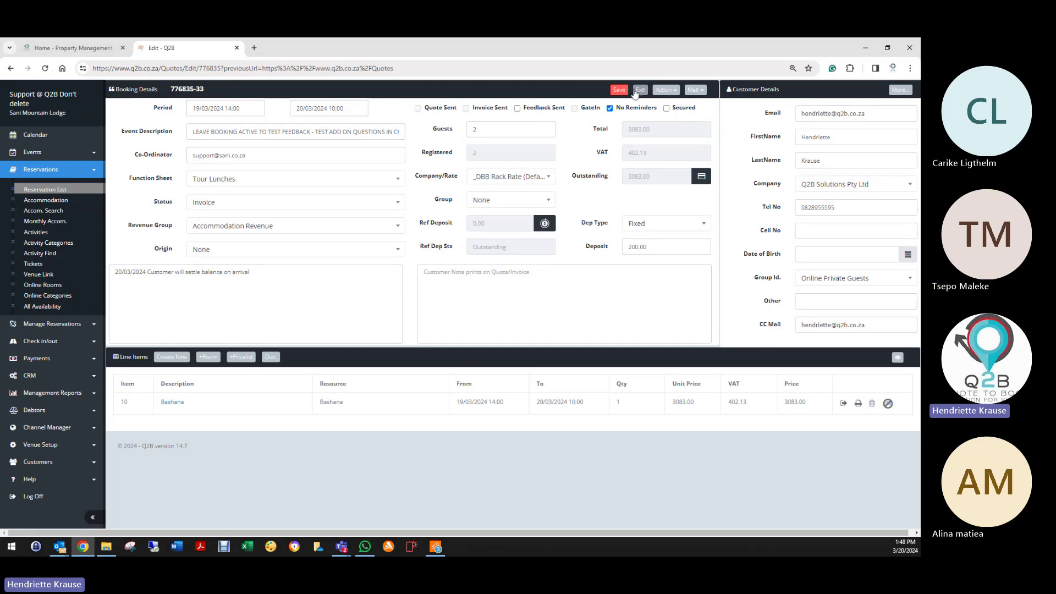
{"action": "left_click", "coordinate": [640, 91]}
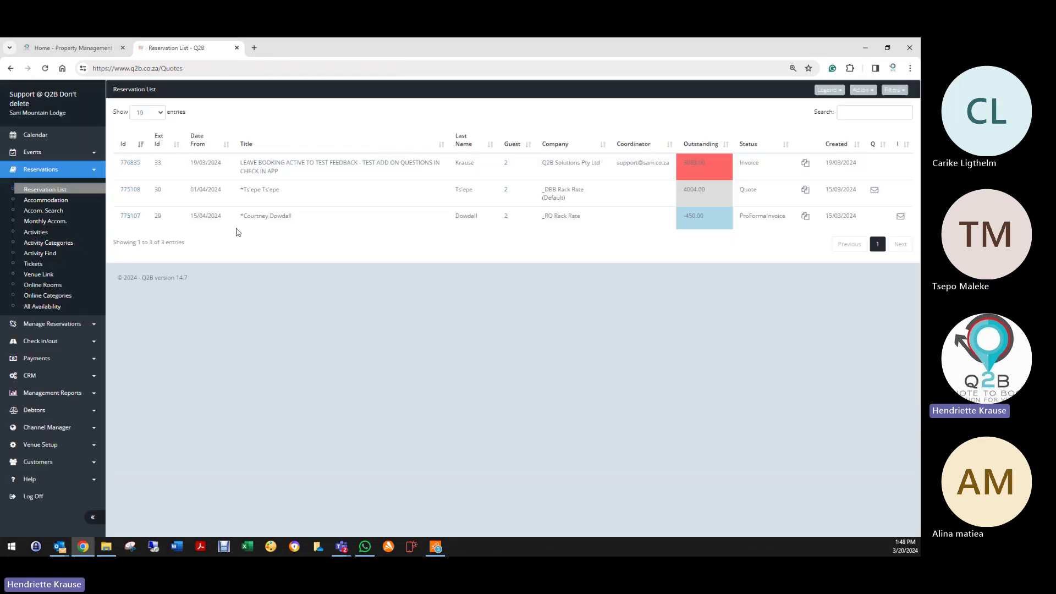